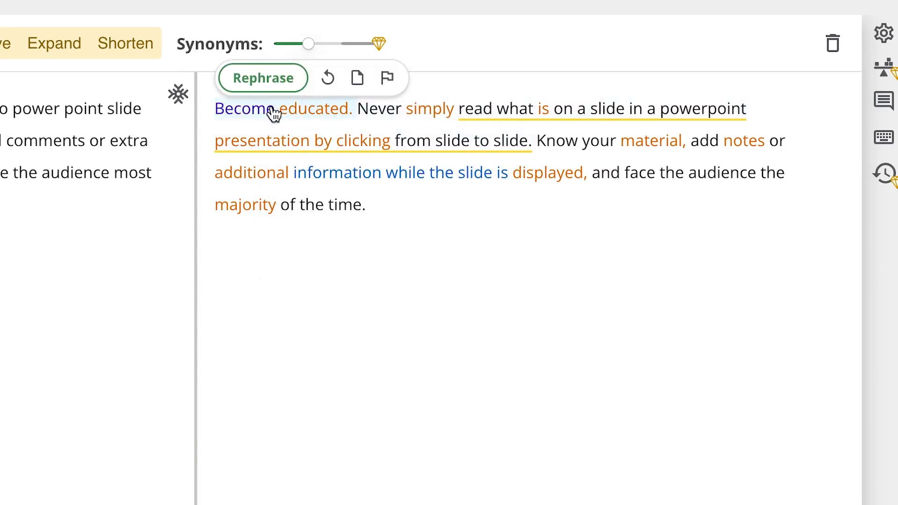
# Replace "educated" with the synonym "informed" in the paraphrased text and open the alternatives for "simply read"
pyautogui.click(318, 118)
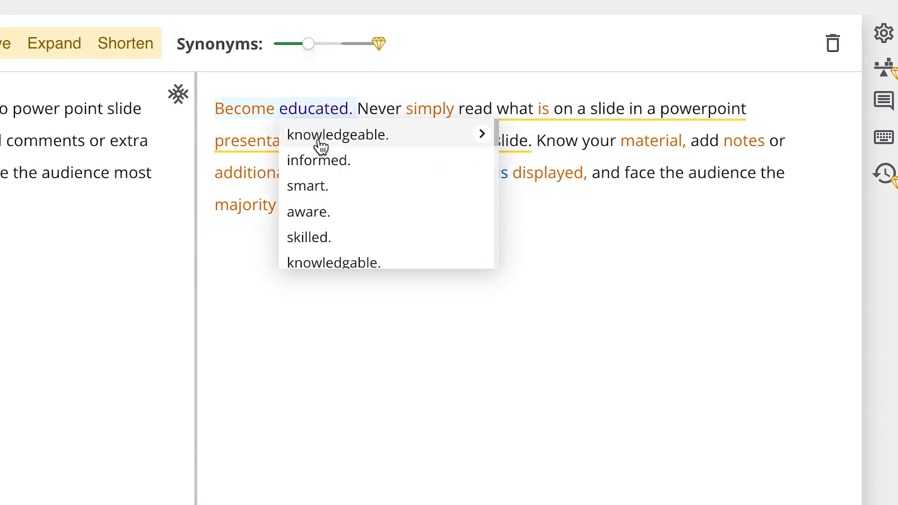
pyautogui.click(323, 167)
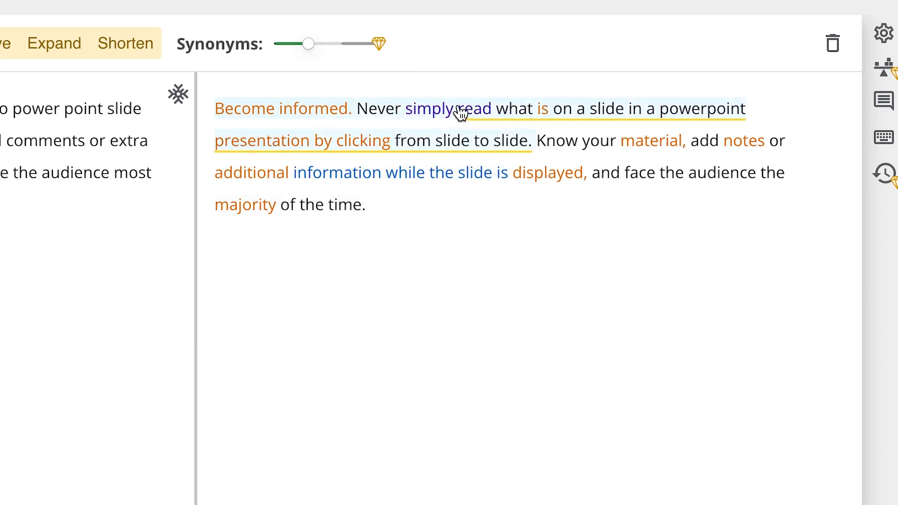
pyautogui.click(478, 112)
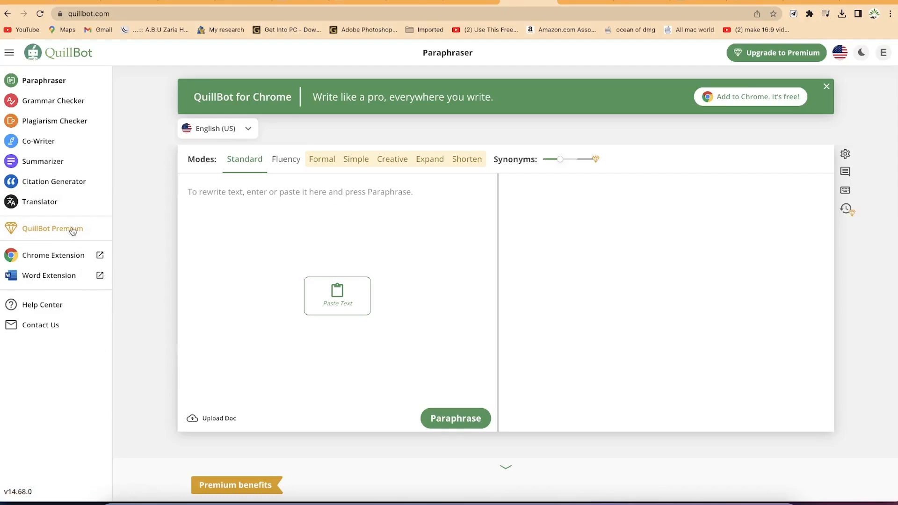
# Open the QuillBot Premium page and compare the features of the Basic and Premium plans
pyautogui.click(72, 229)
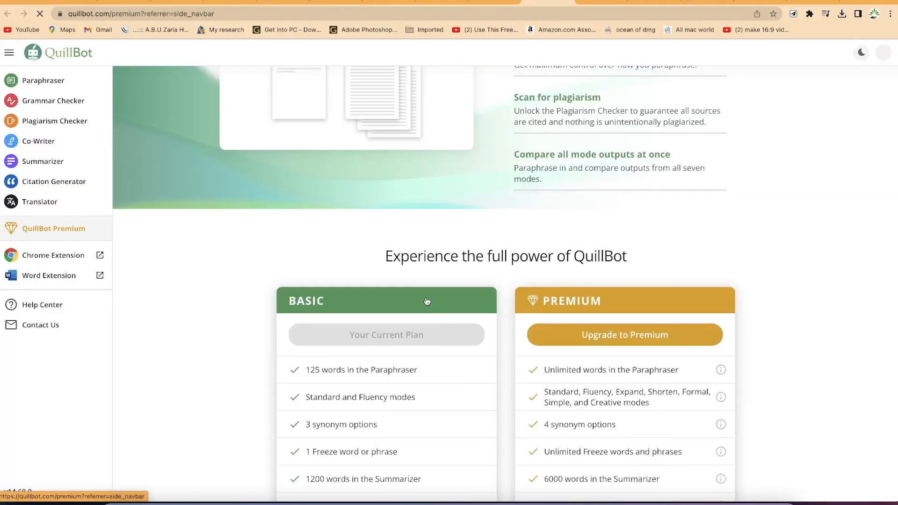
pyautogui.scroll(-3, 426, 300)
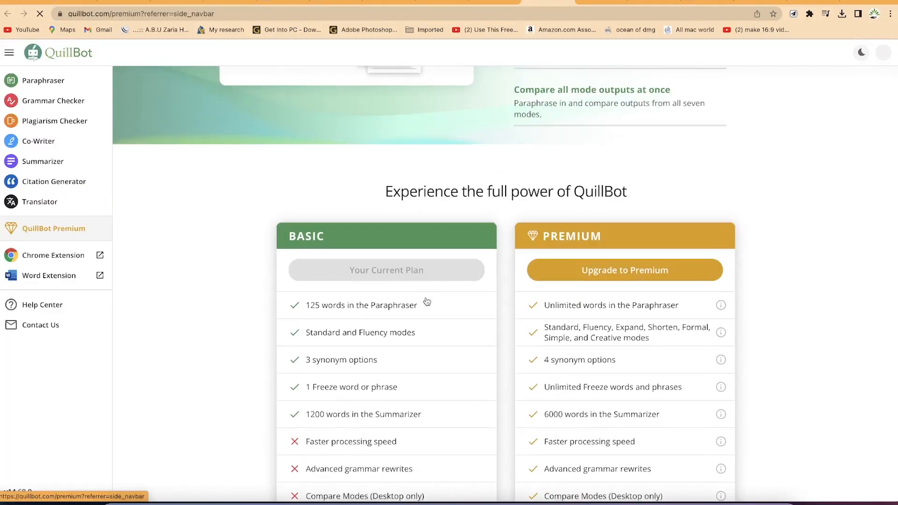
pyautogui.scroll(-3, 427, 301)
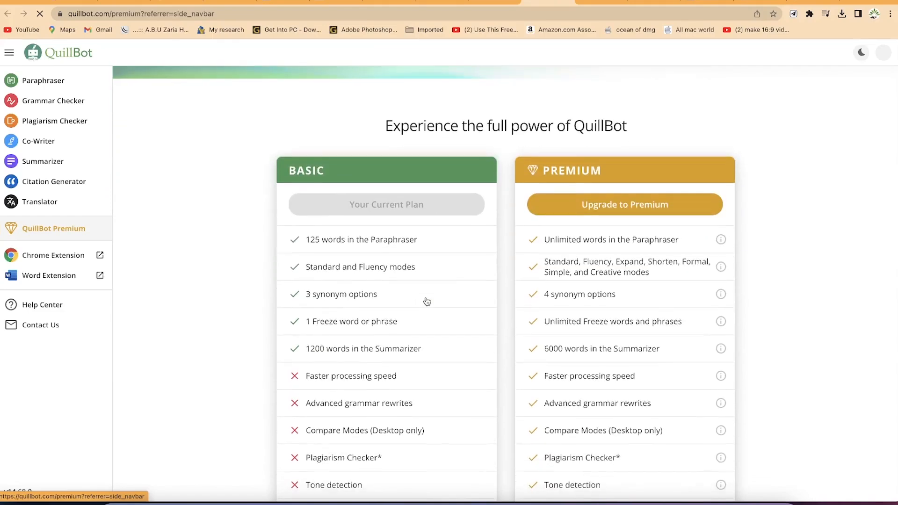
pyautogui.scroll(-1, 426, 301)
pyautogui.scroll(-2, 426, 301)
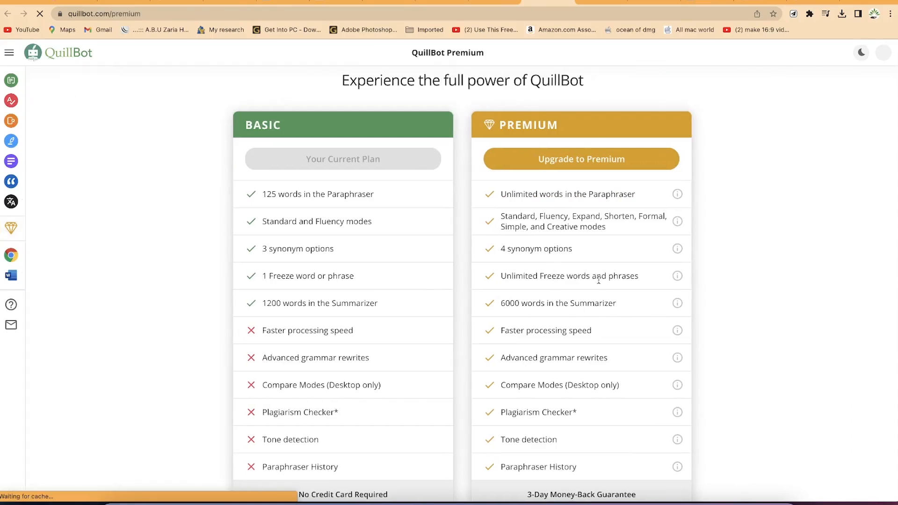
pyautogui.scroll(-2, 507, 287)
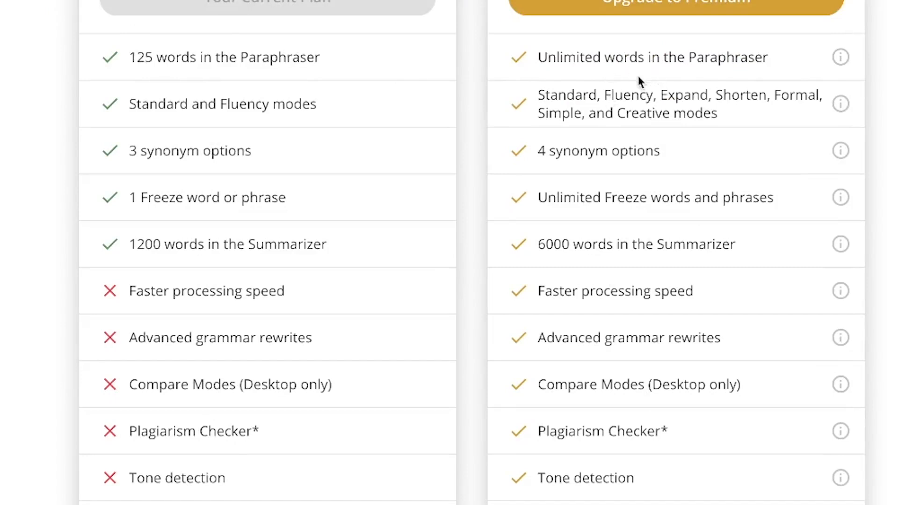
pyautogui.scroll(-4, 638, 79)
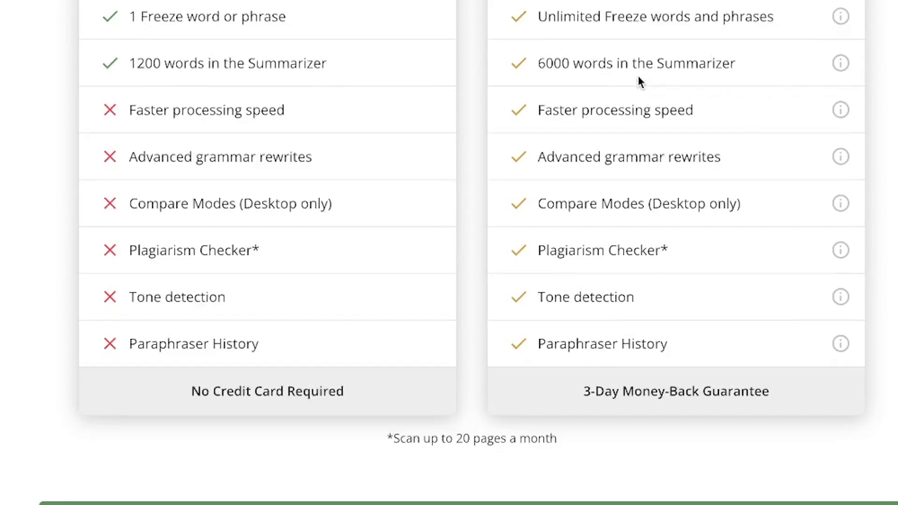
pyautogui.scroll(11, 639, 79)
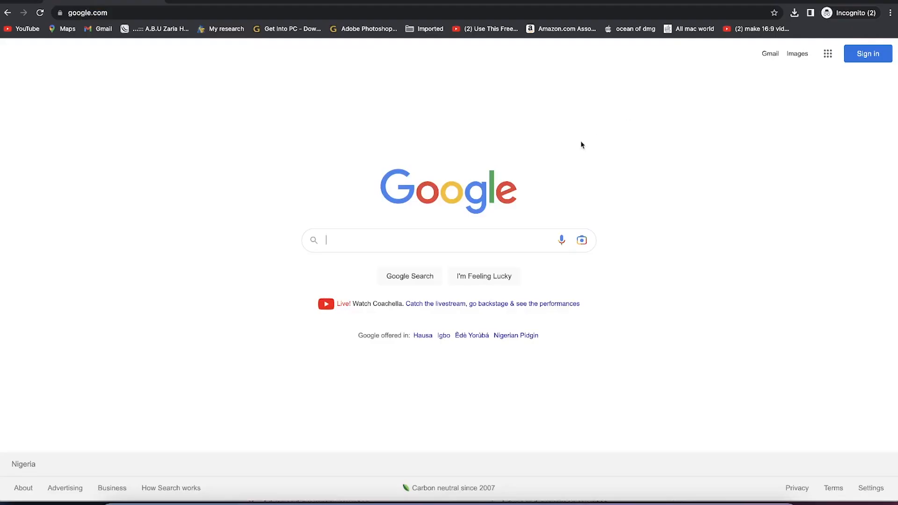
# Search Google for "quillbot" and open the sponsored "Online Paraphrasing Tool - AI Paraphrasing Tool" result
pyautogui.write('qui')
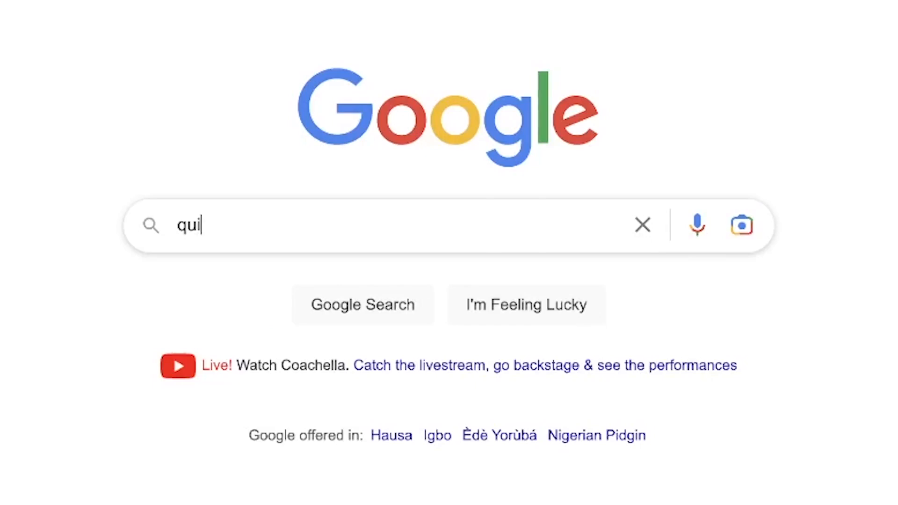
pyautogui.write('llbot')
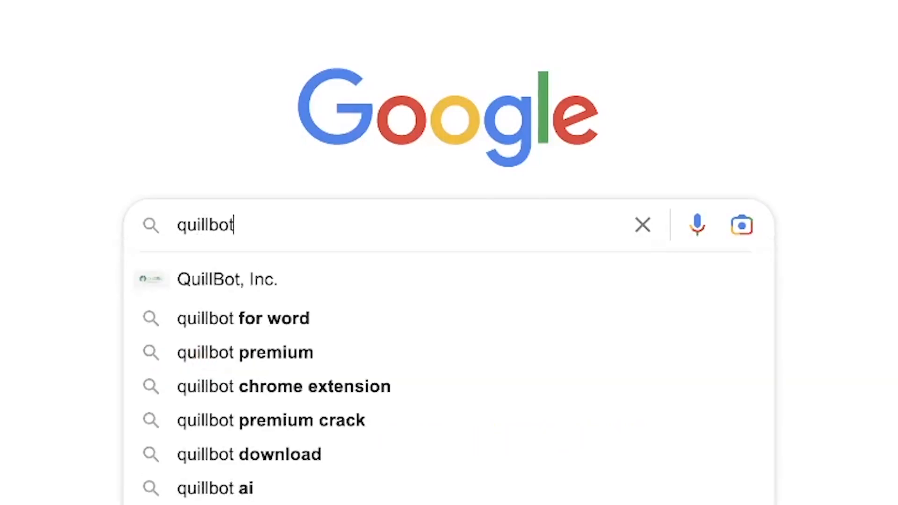
pyautogui.press('Return')
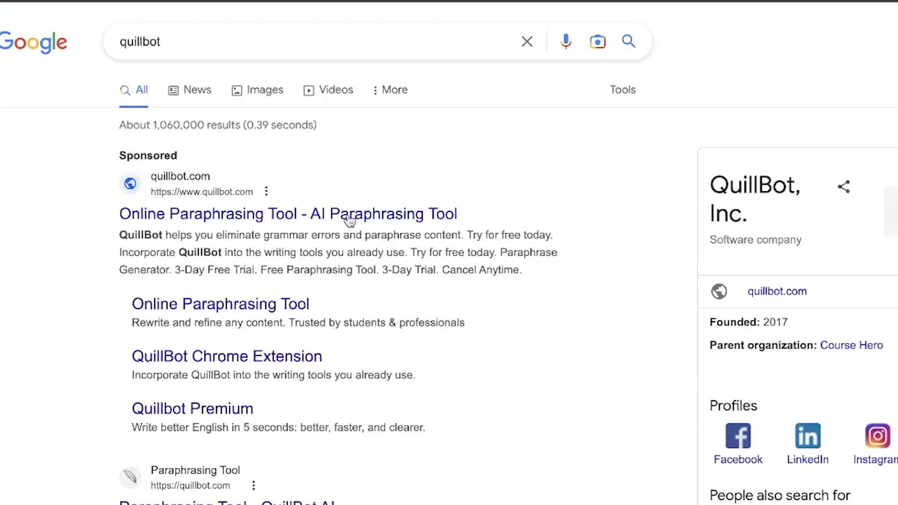
pyautogui.click(262, 216)
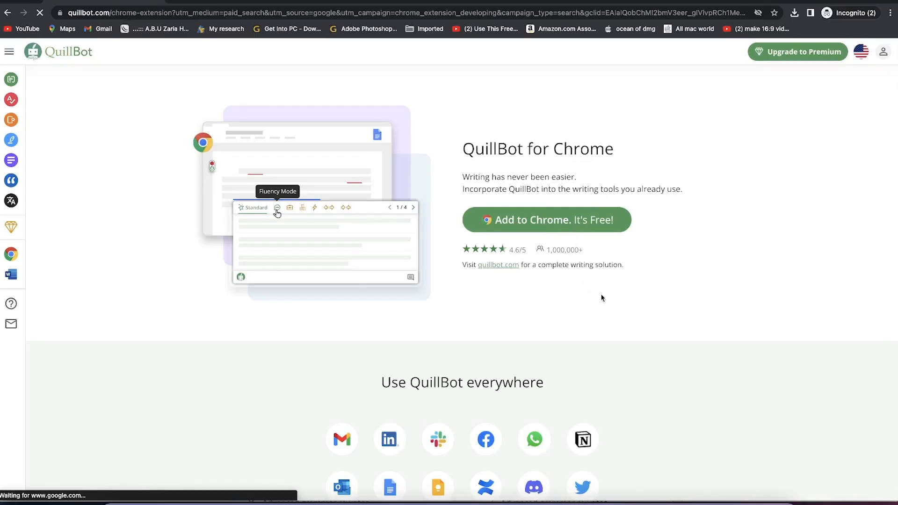
# Look over the QuillBot for Chrome page and go from the account login to creating a new account
pyautogui.scroll(-1, 602, 298)
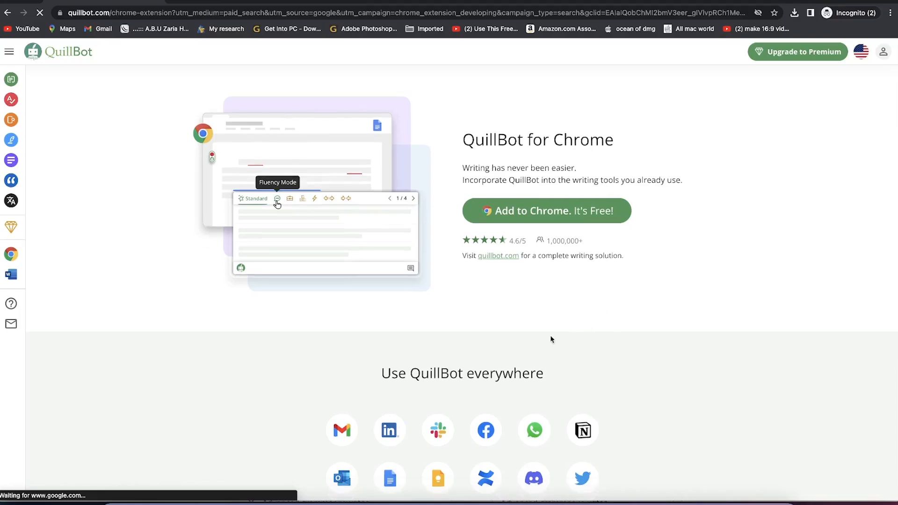
pyautogui.scroll(-3, 561, 337)
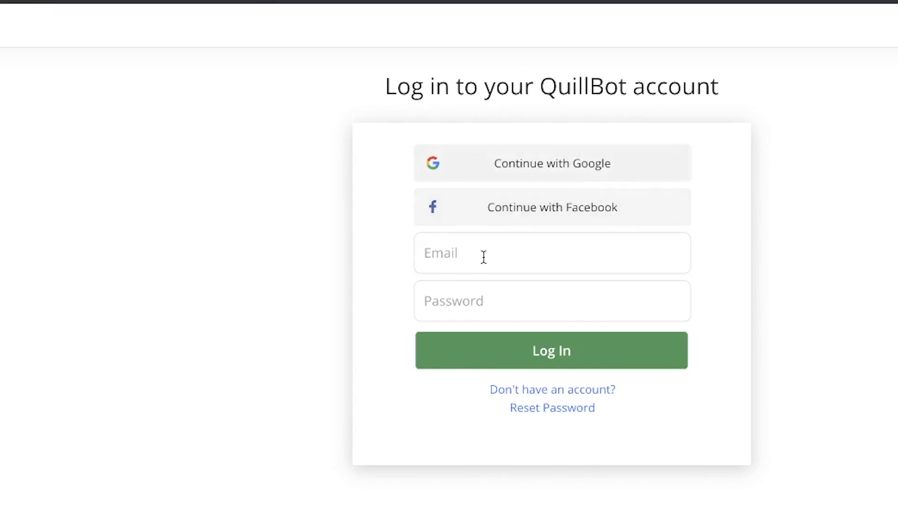
pyautogui.click(548, 389)
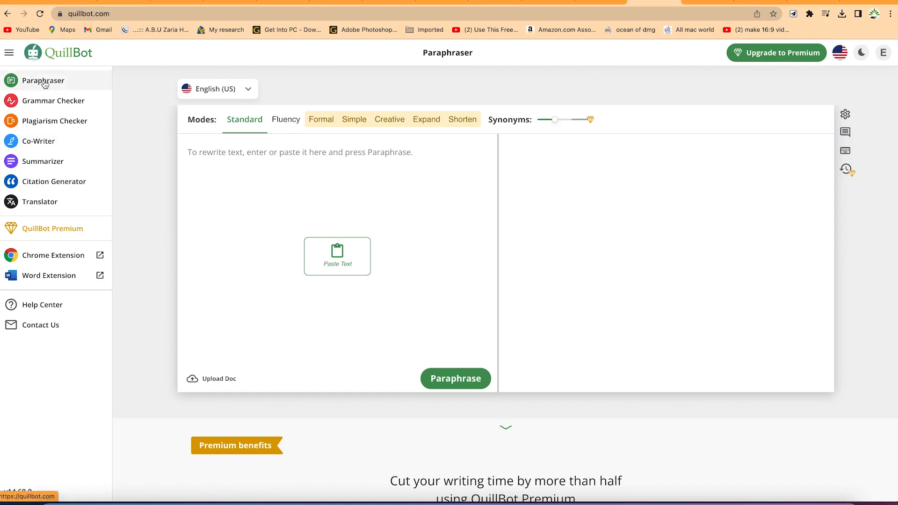
# Check the Paraphraser's language choices, then paste the "Know your stuff" passage and paraphrase it in Standard mode
pyautogui.click(246, 89)
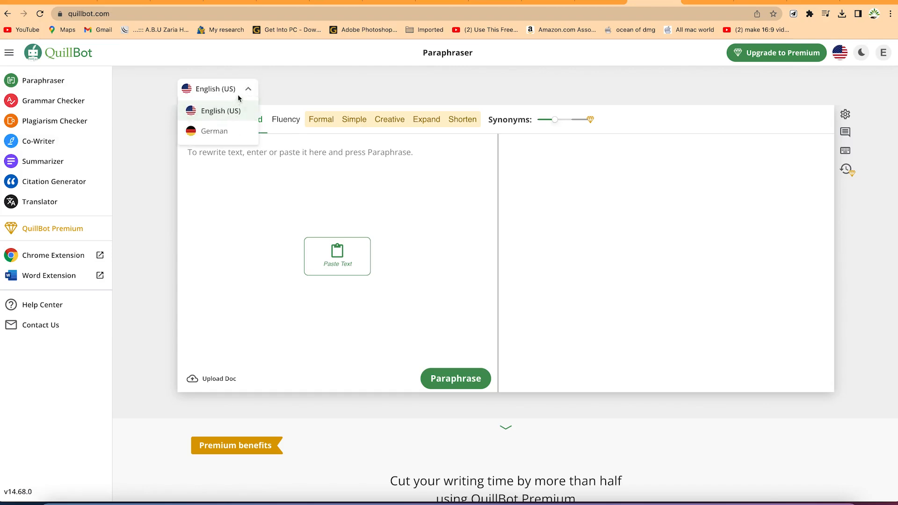
pyautogui.click(315, 90)
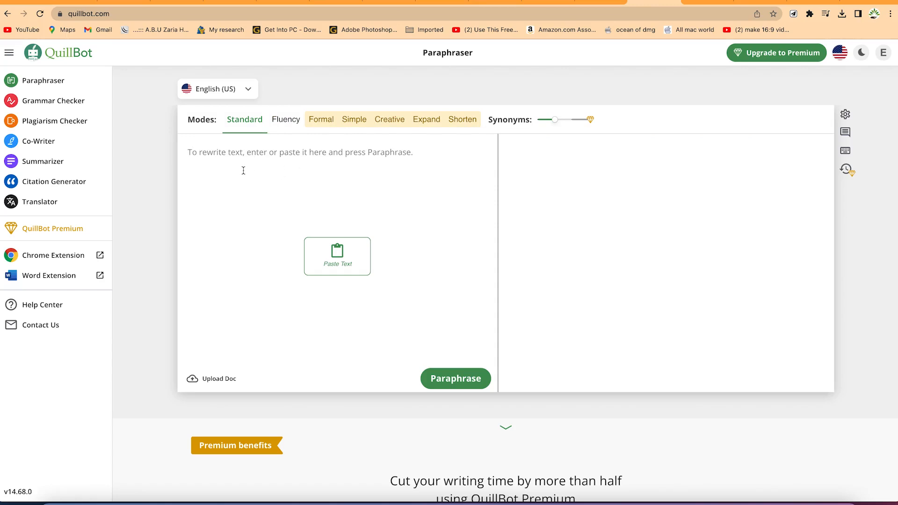
pyautogui.write("Know your stuff. Never just click from powerpoint slide to power point slide and only just read what's there. Know your stuff and add comments or extra information while the slide is up there, and definitely face the audience most of the time.")
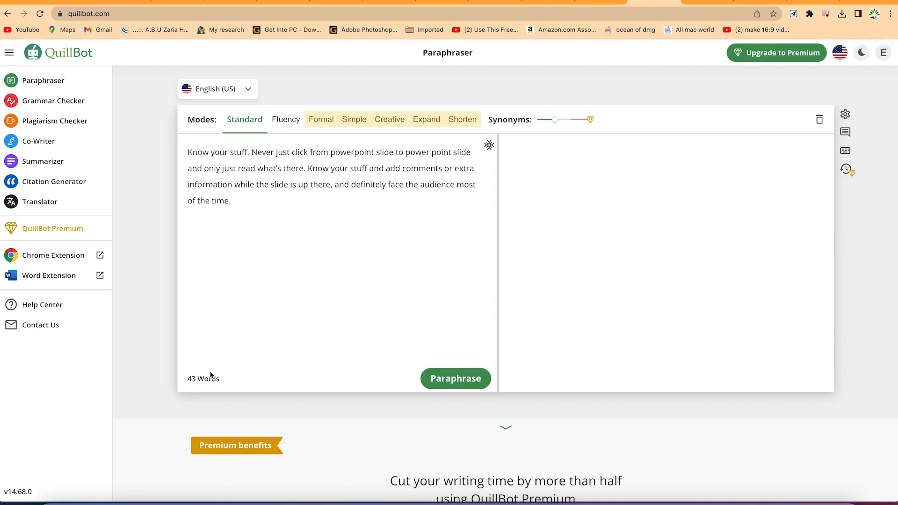
pyautogui.click(445, 386)
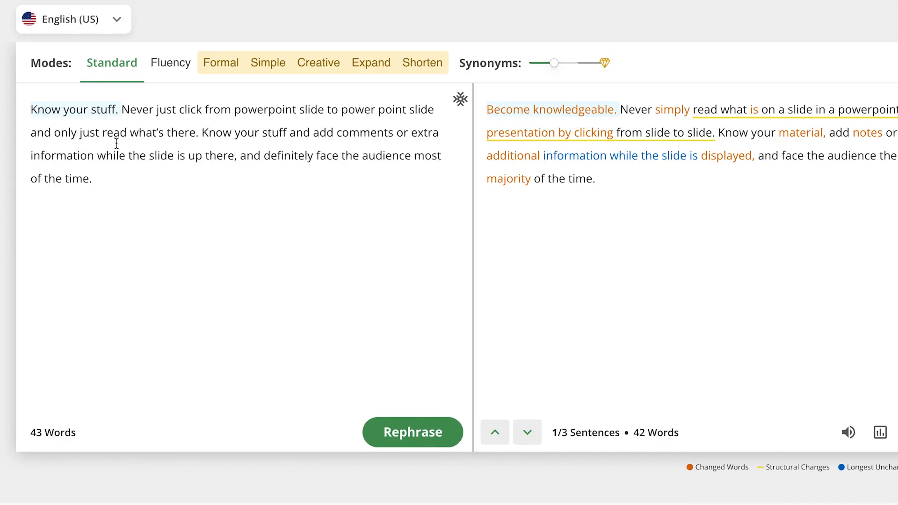
# Replace "knowledgeable" in the first paraphrased sentence with the synonym "educated", and swap that for "informed"
pyautogui.moveTo(495, 136)
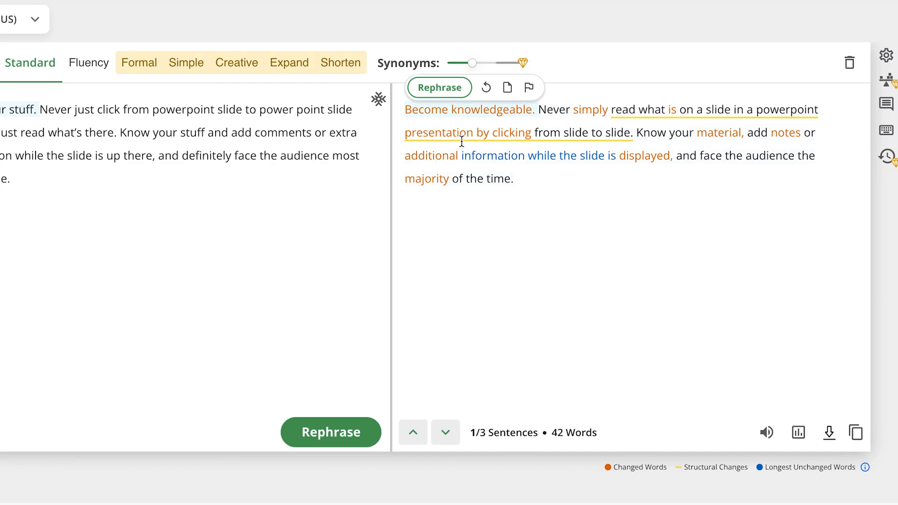
pyautogui.click(473, 111)
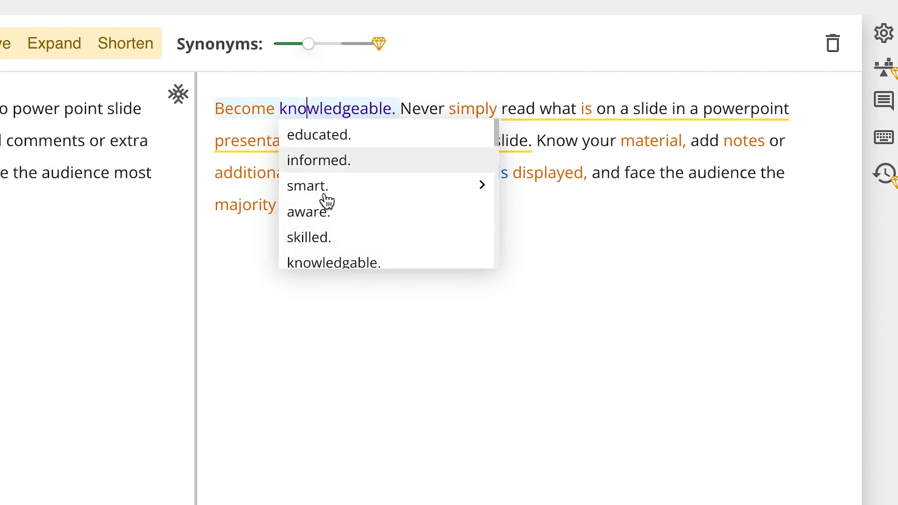
pyautogui.scroll(-1, 327, 240)
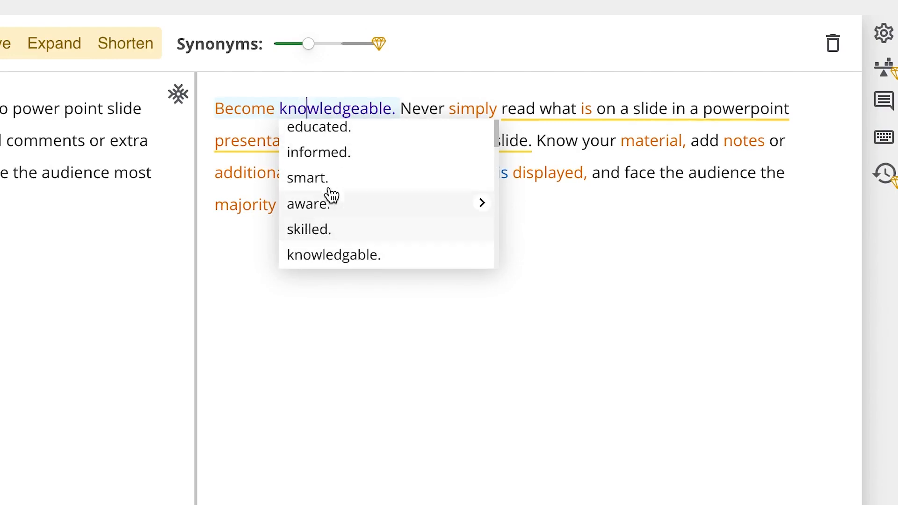
pyautogui.click(345, 130)
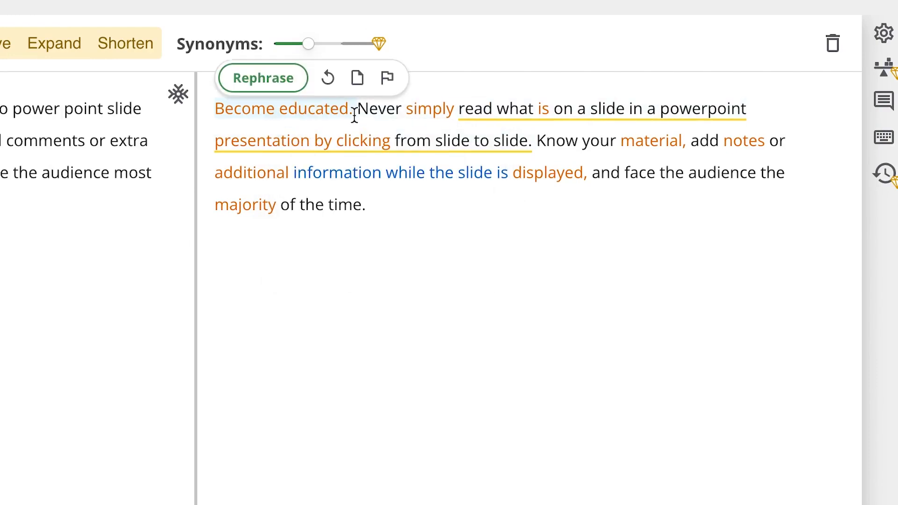
pyautogui.click(319, 120)
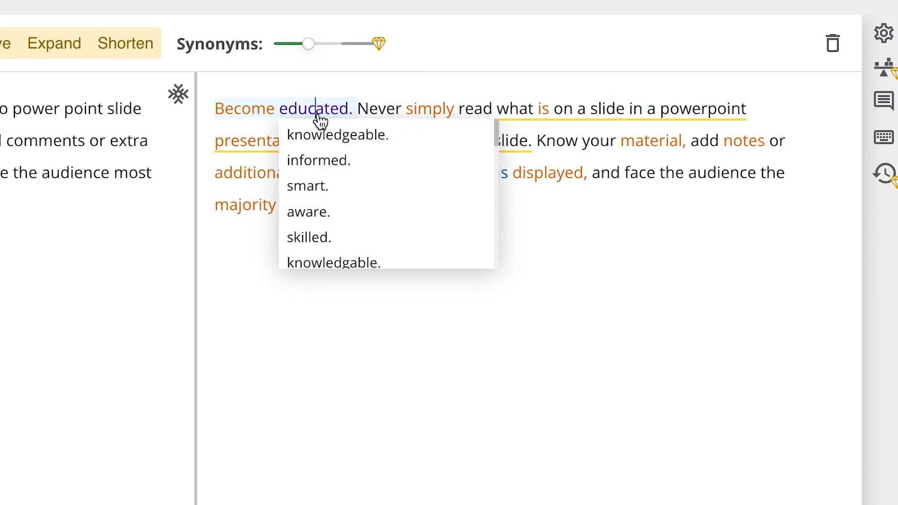
pyautogui.click(320, 160)
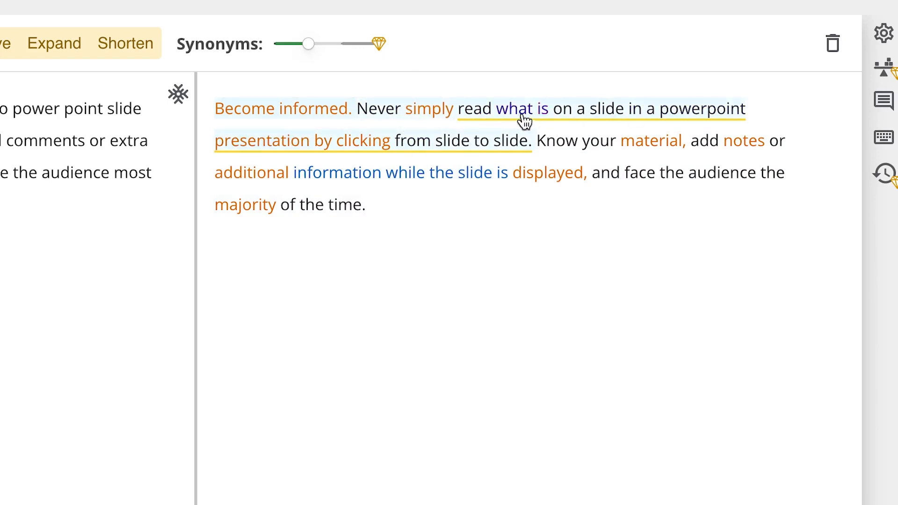
# Examine the suggested alternatives for "simply read", "while" and "Know" in the paraphrased text
pyautogui.click(477, 113)
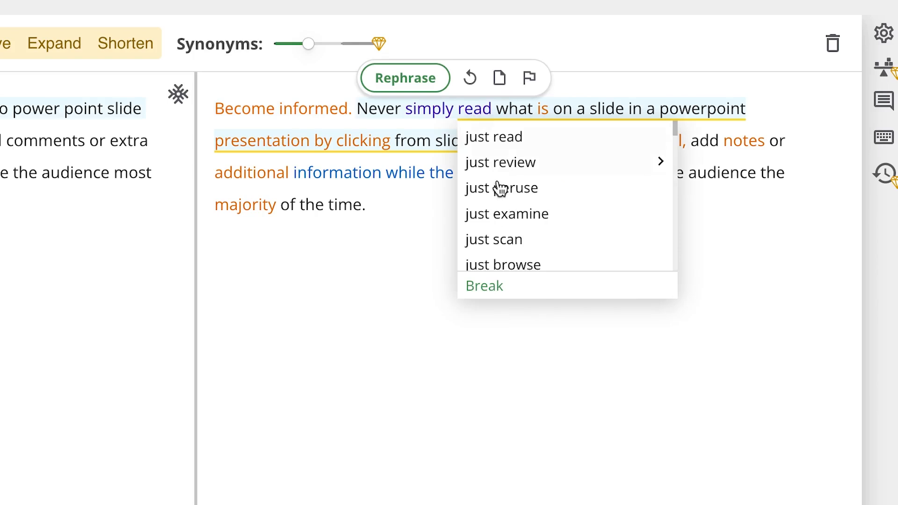
pyautogui.click(432, 113)
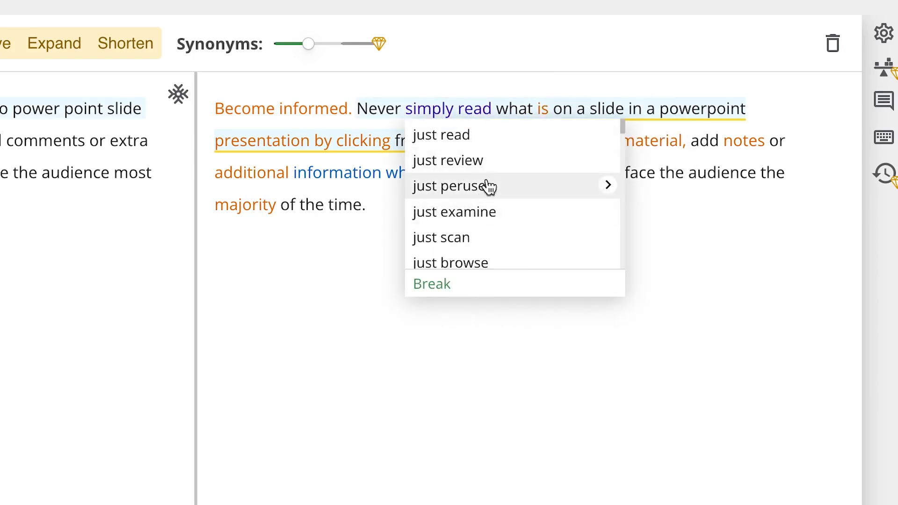
pyautogui.click(519, 385)
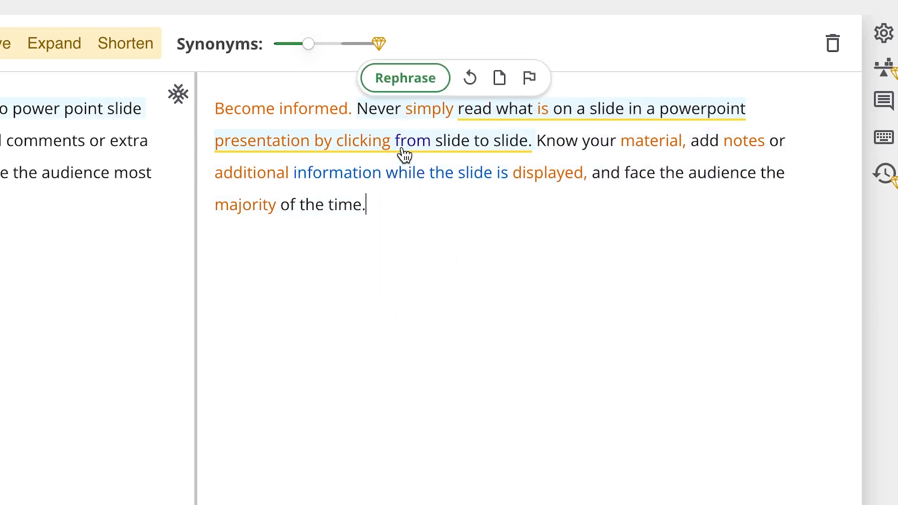
pyautogui.click(416, 173)
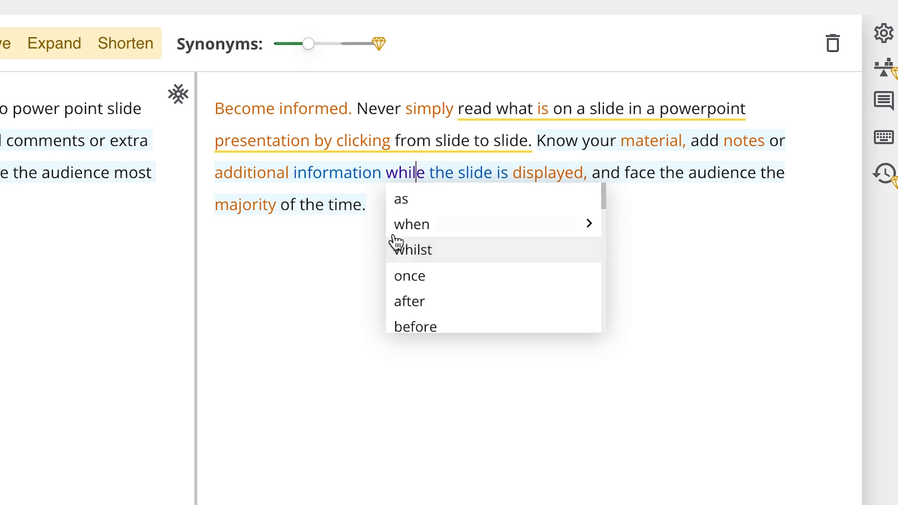
pyautogui.click(340, 244)
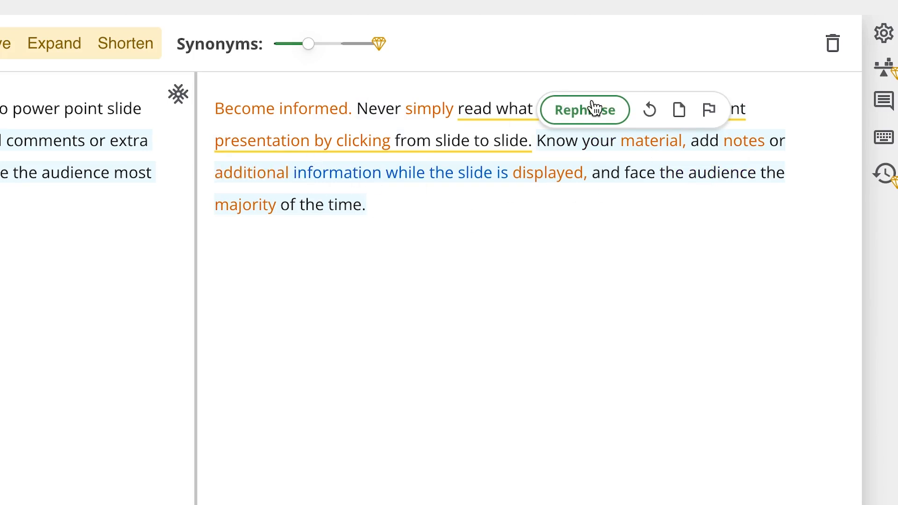
pyautogui.click(556, 147)
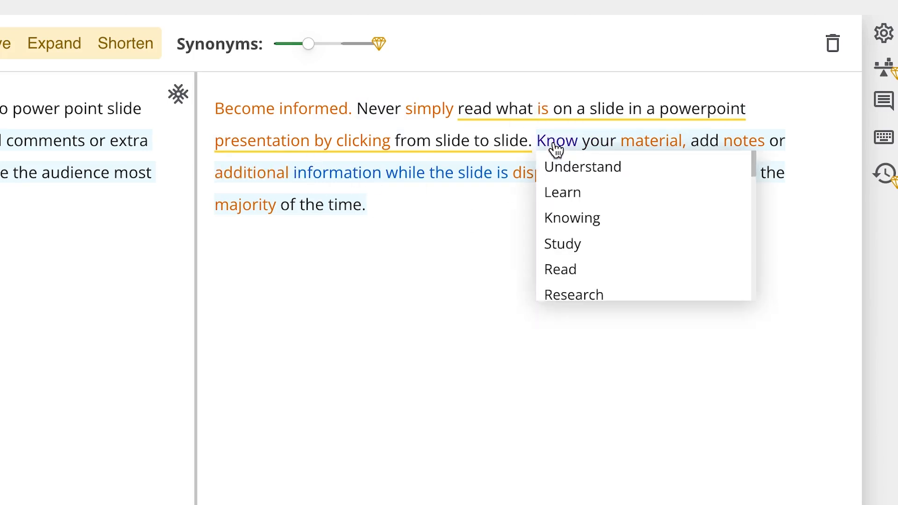
pyautogui.click(463, 261)
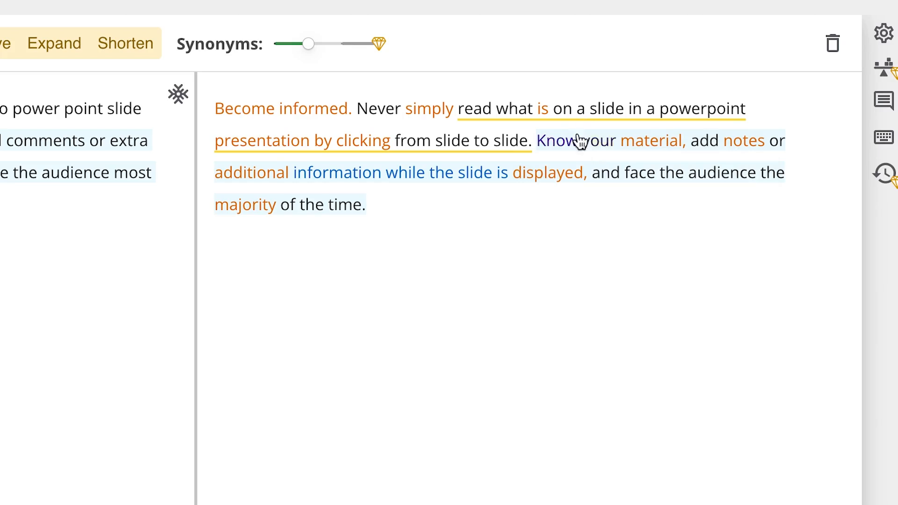
pyautogui.click(564, 147)
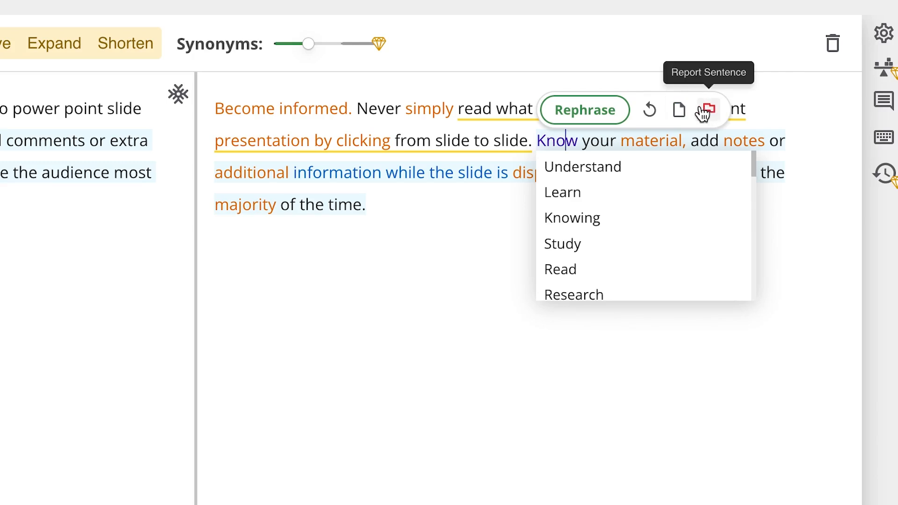
# Dismiss the suggestions for "Know" and copy the full paraphrased text
pyautogui.click(397, 250)
pyautogui.moveTo(334, 173); pyautogui.dragTo(195, 104)
pyautogui.press('super+c')
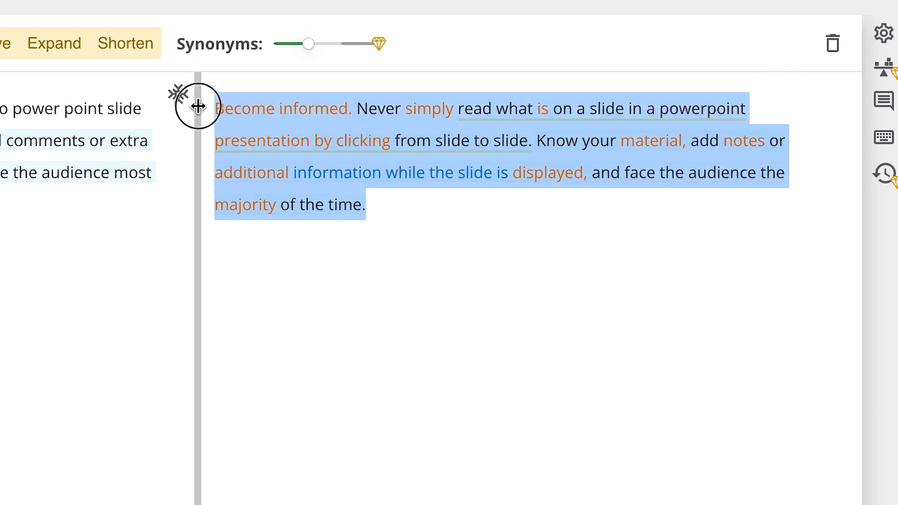
pyautogui.click(557, 376)
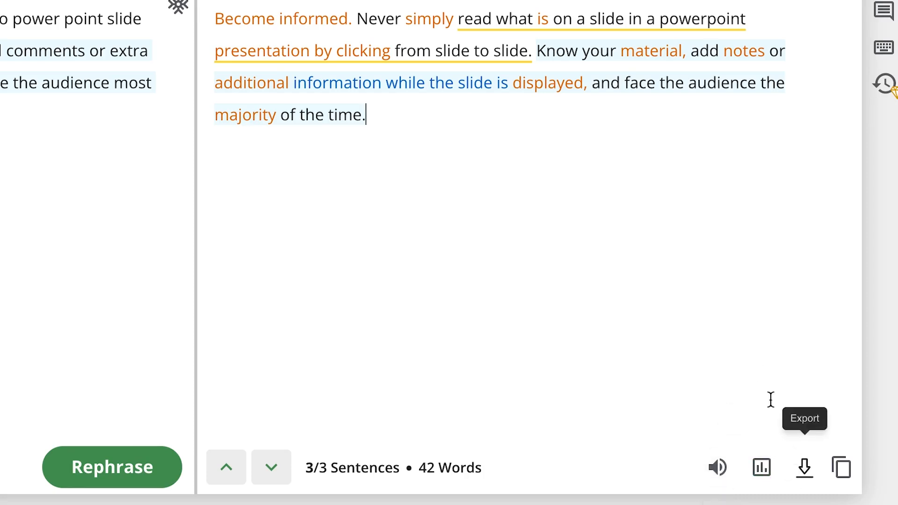
pyautogui.moveTo(513, 49)
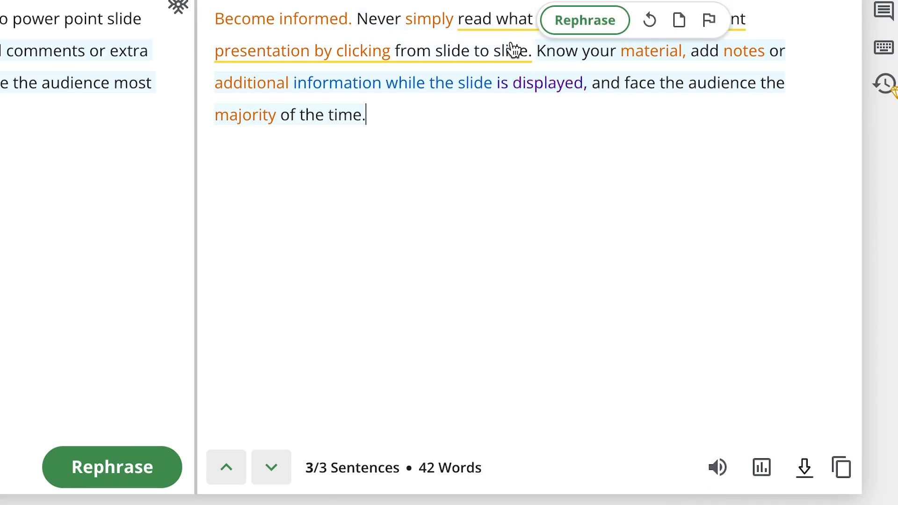
pyautogui.click(840, 469)
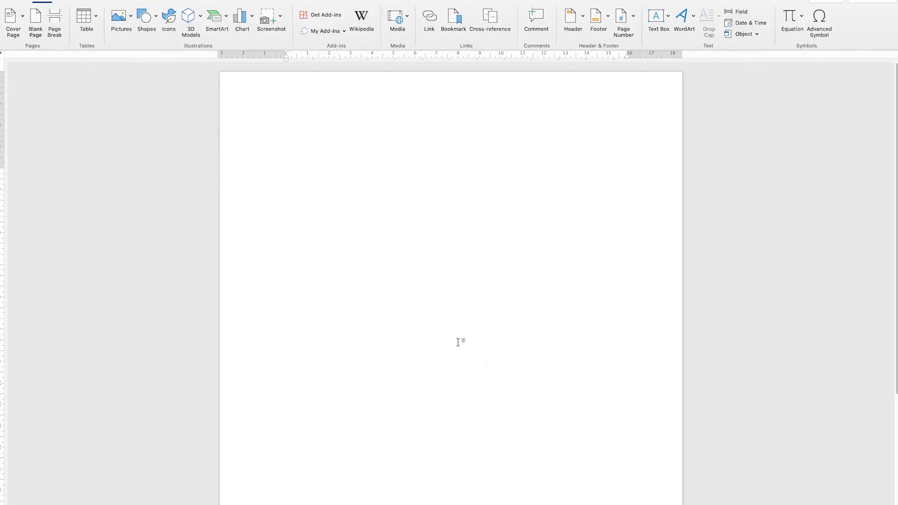
pyautogui.press('super+v')
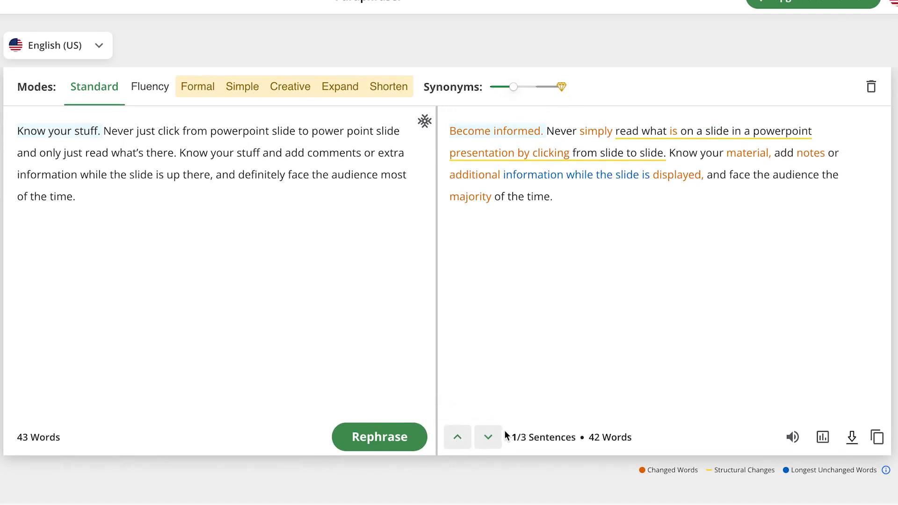
# Step through the paraphrased sentences to the third one, and rephrase the whole passage again in Standard mode
pyautogui.click(491, 437)
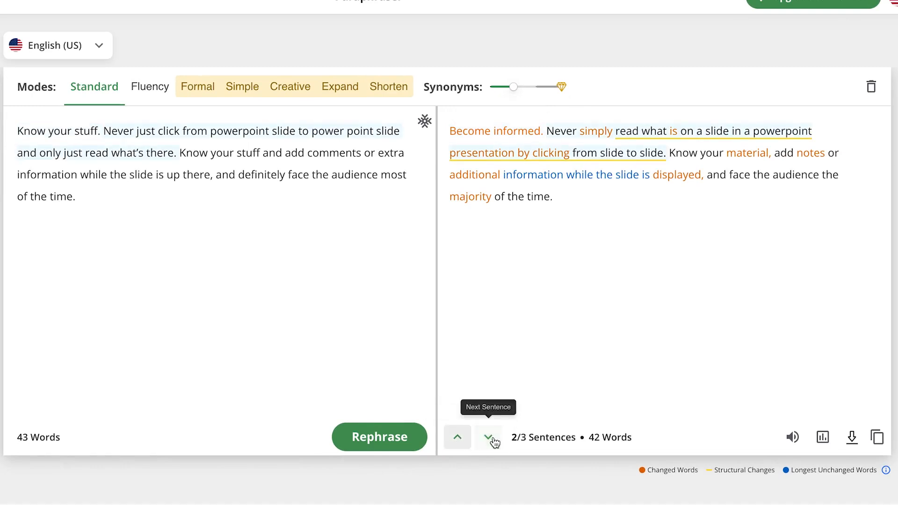
pyautogui.click(495, 439)
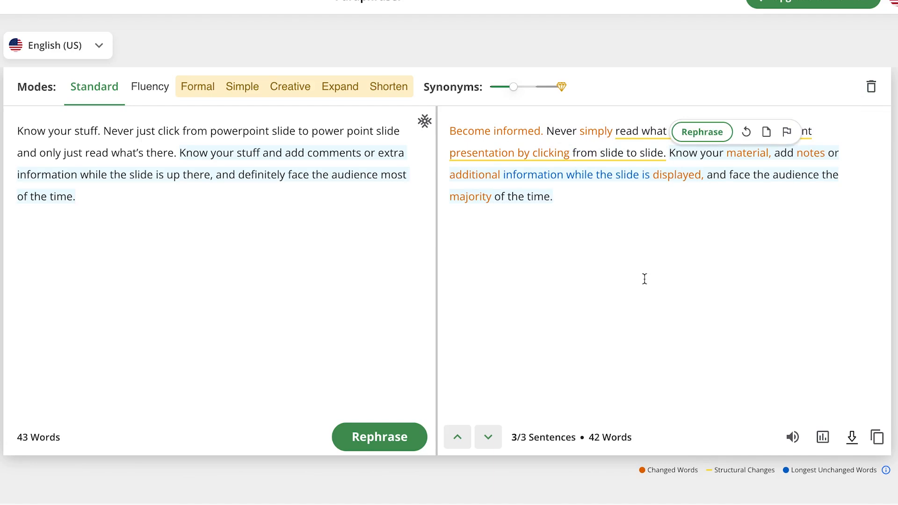
pyautogui.click(374, 444)
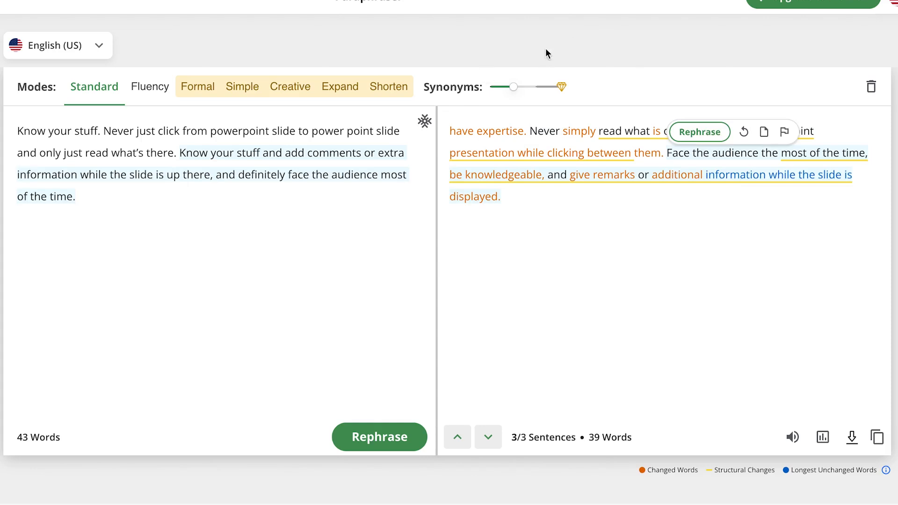
# Clear the original "Know your stuff" passage and its paraphrased result from the Paraphraser
pyautogui.hotkey('ctrl', 'a')
pyautogui.press('BackSpace')
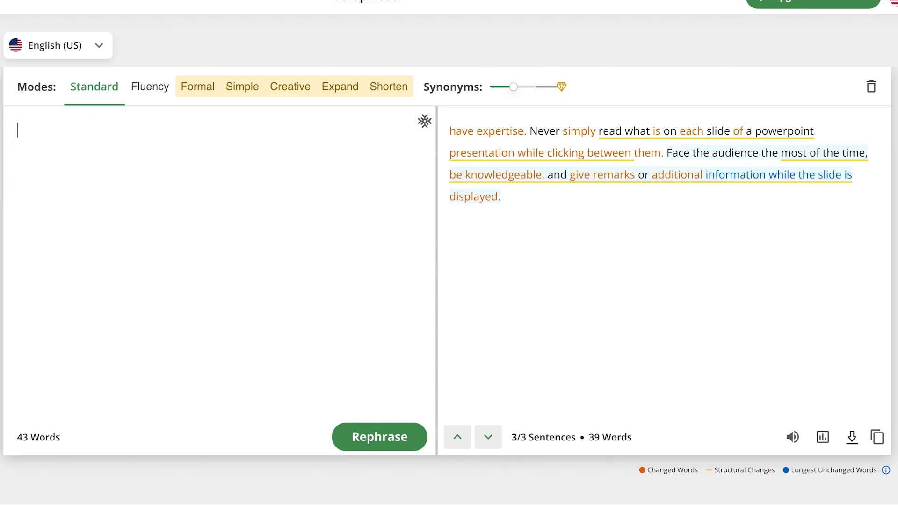
pyautogui.moveTo(560, 197); pyautogui.dragTo(426, 139)
pyautogui.press('BackSpace')
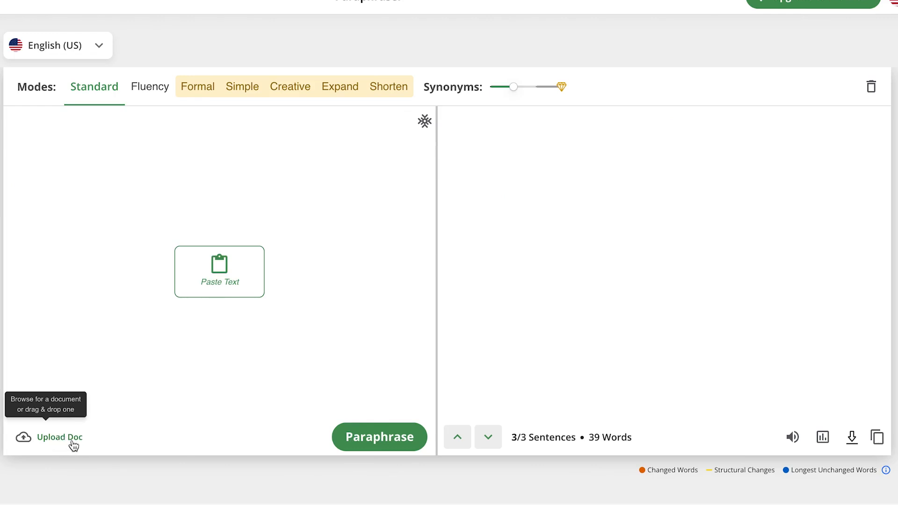
# Upload the Word document Text 1 from the Quilbot Tutorial folder and paraphrase its text in Standard mode
pyautogui.click(38, 442)
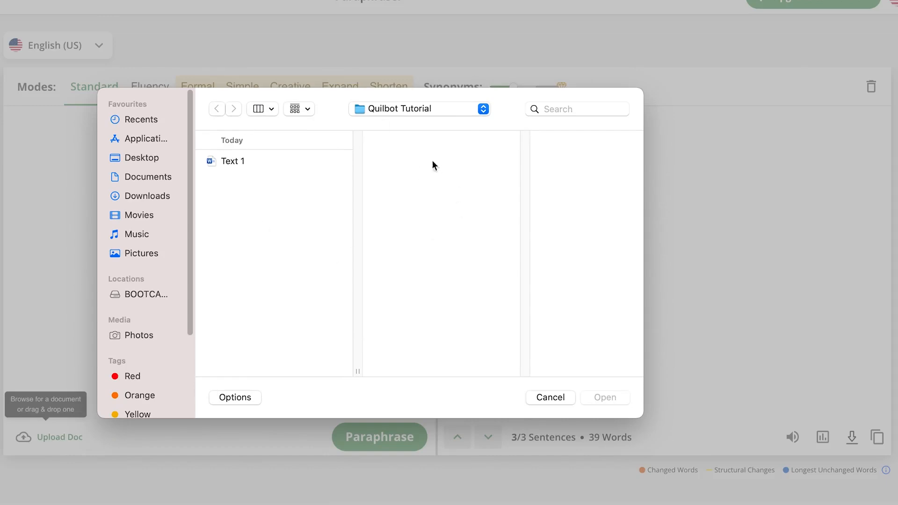
pyautogui.click(235, 163)
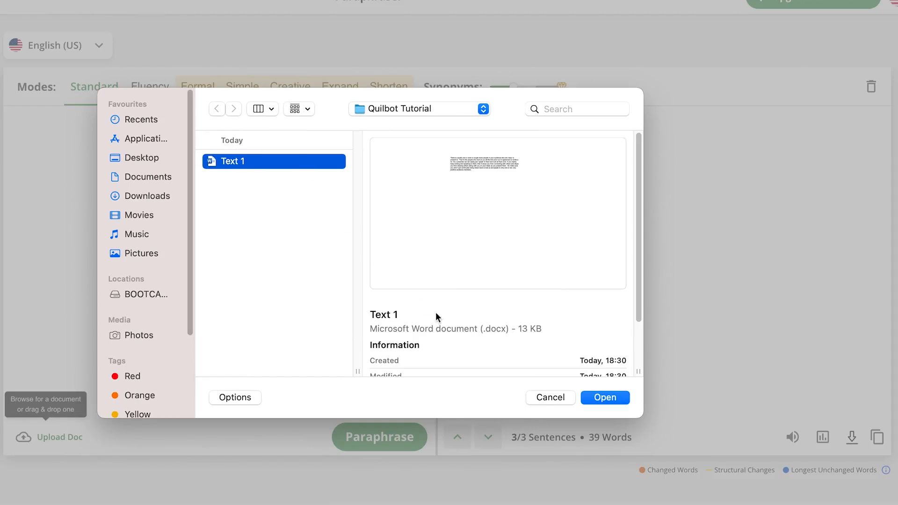
pyautogui.click(609, 397)
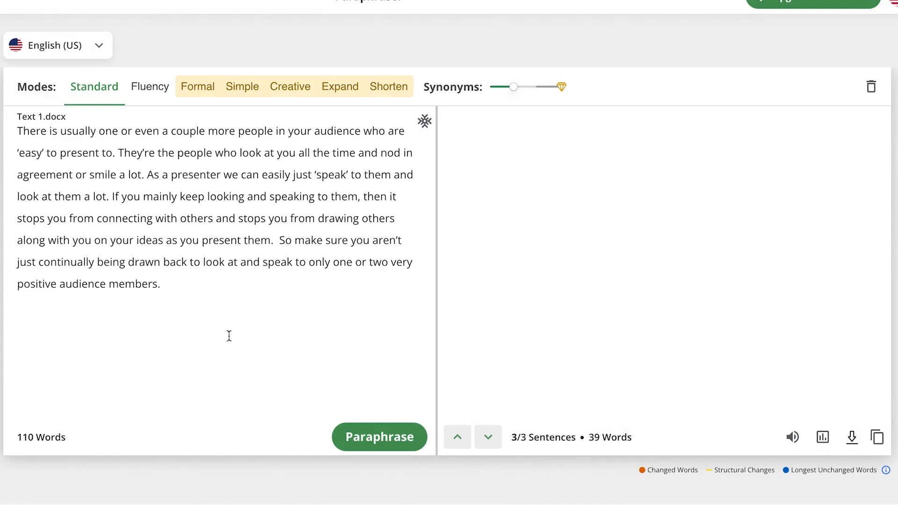
pyautogui.click(367, 437)
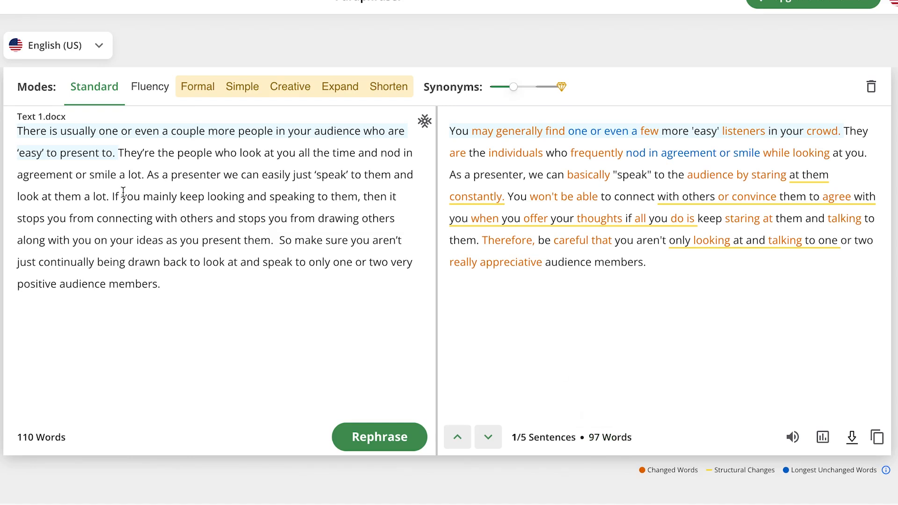
# Step through the paraphrased sentences of Text 1 one by one to compare them with the original
pyautogui.click(494, 437)
pyautogui.click(495, 438)
pyautogui.click(495, 439)
pyautogui.click(491, 435)
pyautogui.click(490, 429)
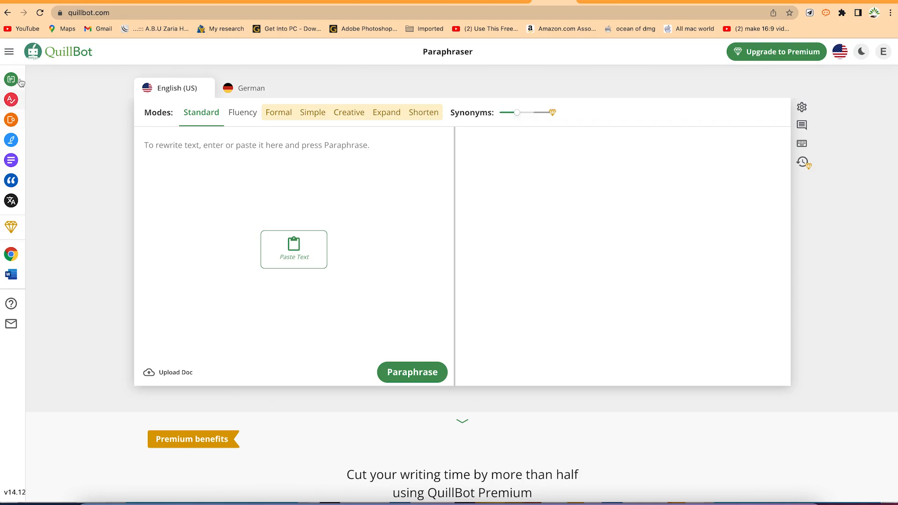
# Open a new incognito window and load the Free PLR Downloads website, freeplrdownloads.com
pyautogui.moveTo(20, 83)
pyautogui.click(891, 13)
pyautogui.click(800, 58)
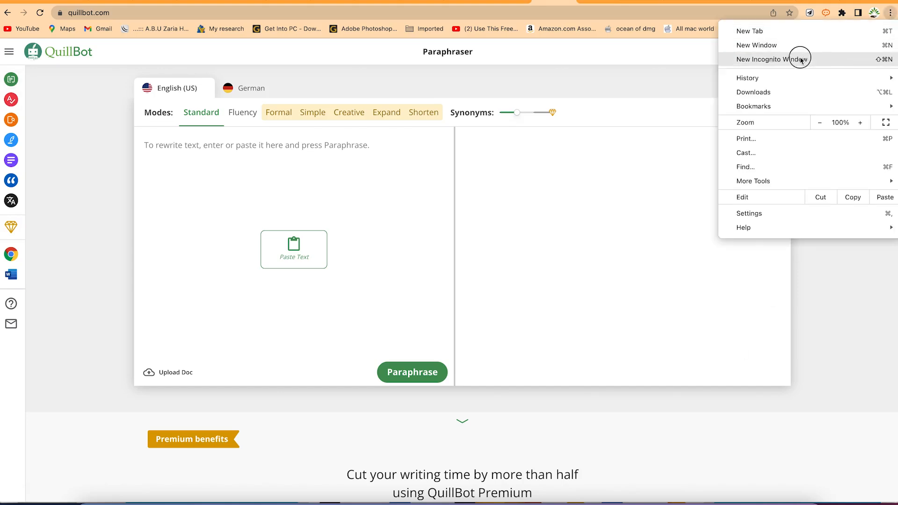
pyautogui.write('pls')
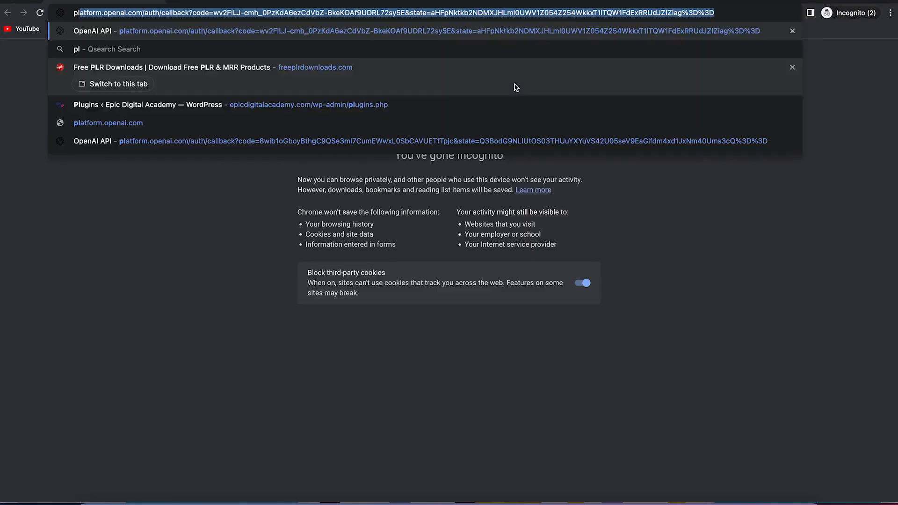
pyautogui.click(402, 50)
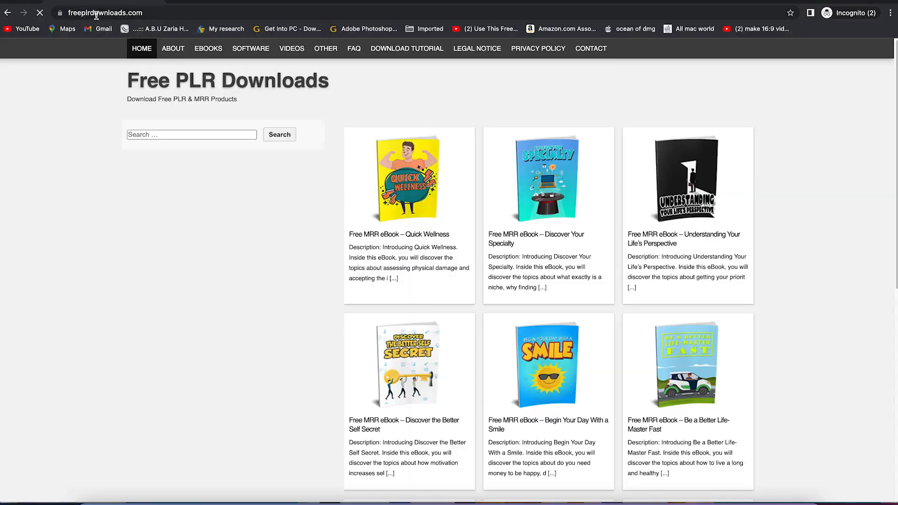
# Look over the site's niches and eBook listings, and open the "How to Succeed in Affiliate Marketing" eBook page
pyautogui.moveTo(281, 81)
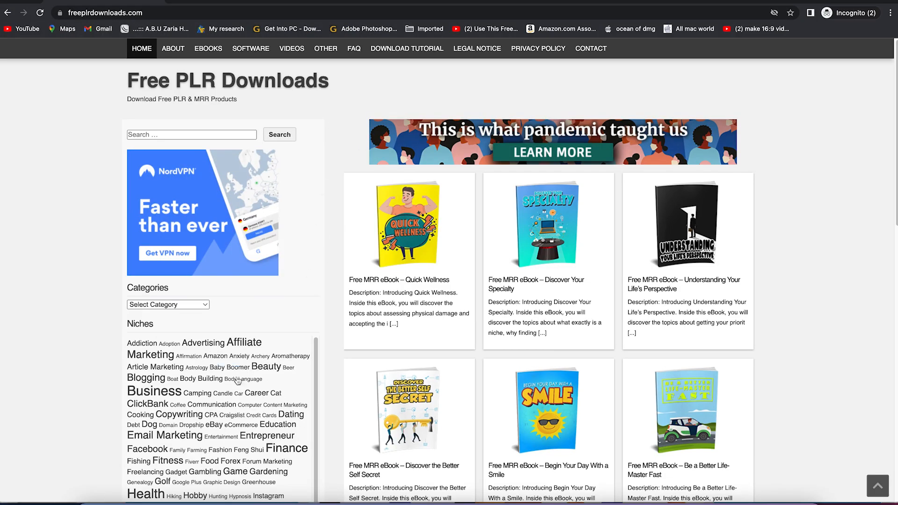
pyautogui.scroll(-3, 202, 379)
pyautogui.scroll(-5, 196, 381)
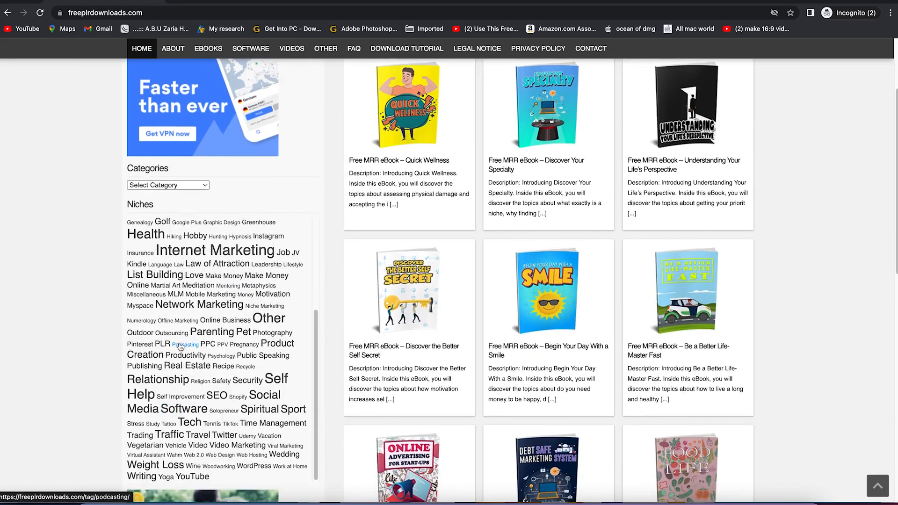
pyautogui.scroll(-3, 180, 346)
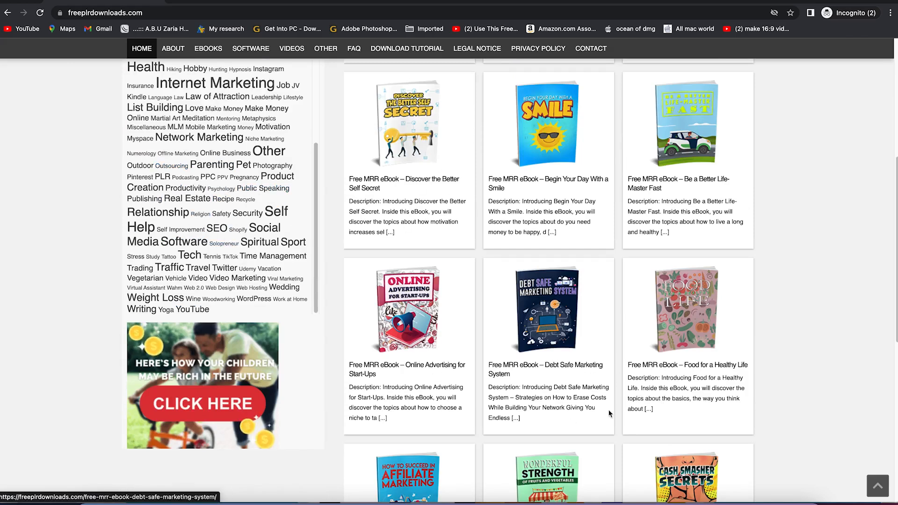
pyautogui.scroll(5, 527, 381)
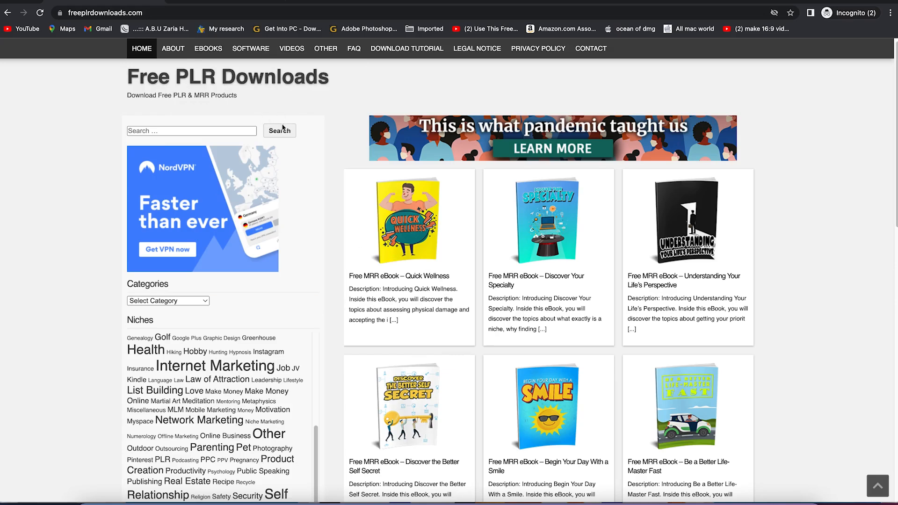
pyautogui.scroll(-10, 409, 294)
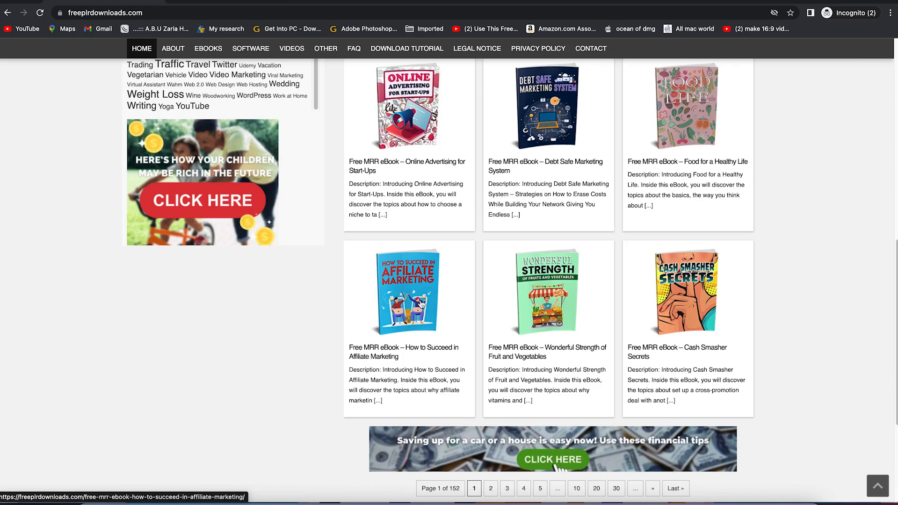
pyautogui.rightClick(415, 299)
pyautogui.click(408, 301)
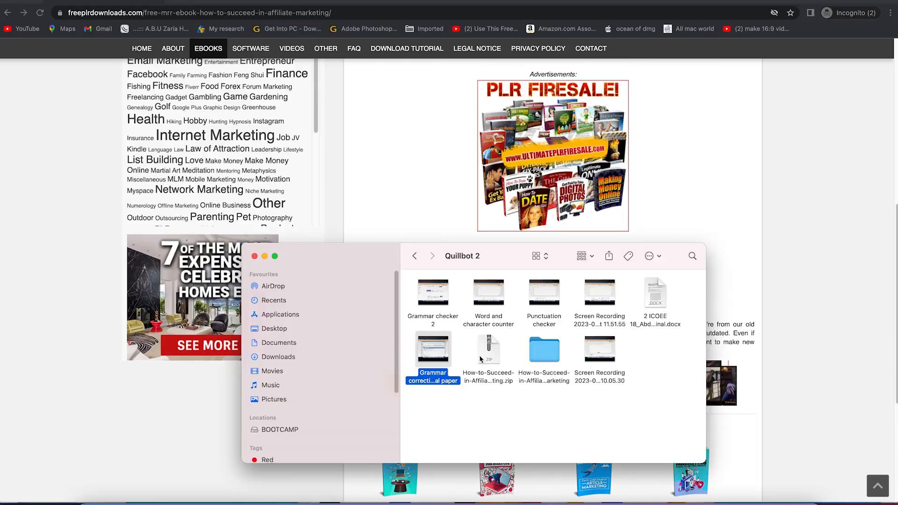
# In the Quillbot 2 folder, open the extracted How-to-Succeed-in-Affiliate-Marketing folder and open the eBook's PDF
pyautogui.click(491, 379)
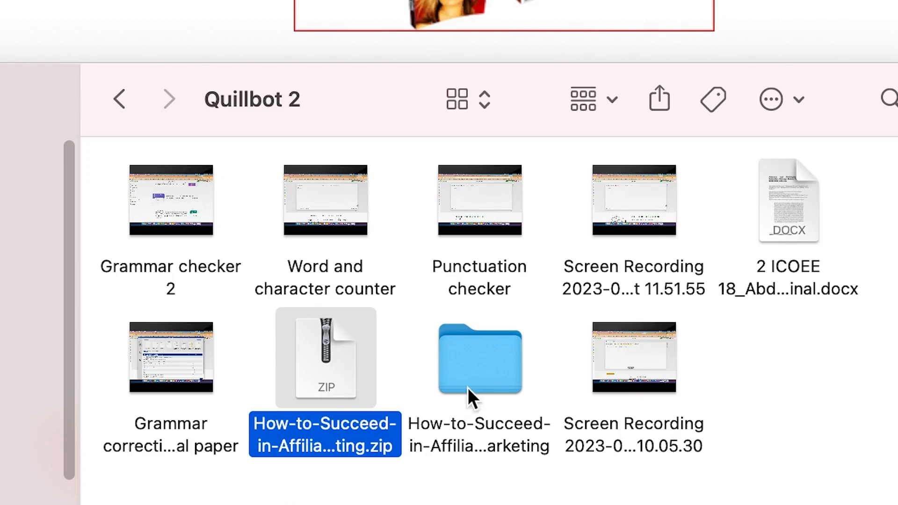
pyautogui.doubleClick(482, 414)
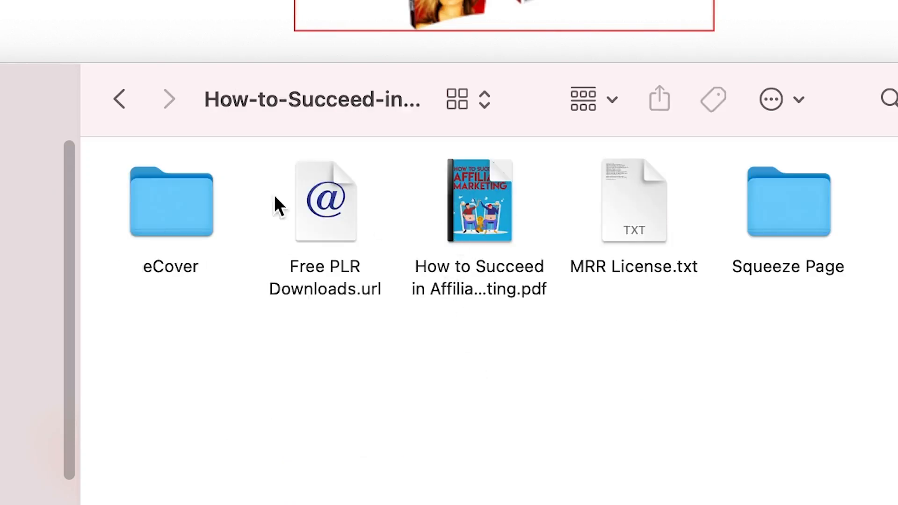
pyautogui.click(482, 272)
pyautogui.doubleClick(492, 273)
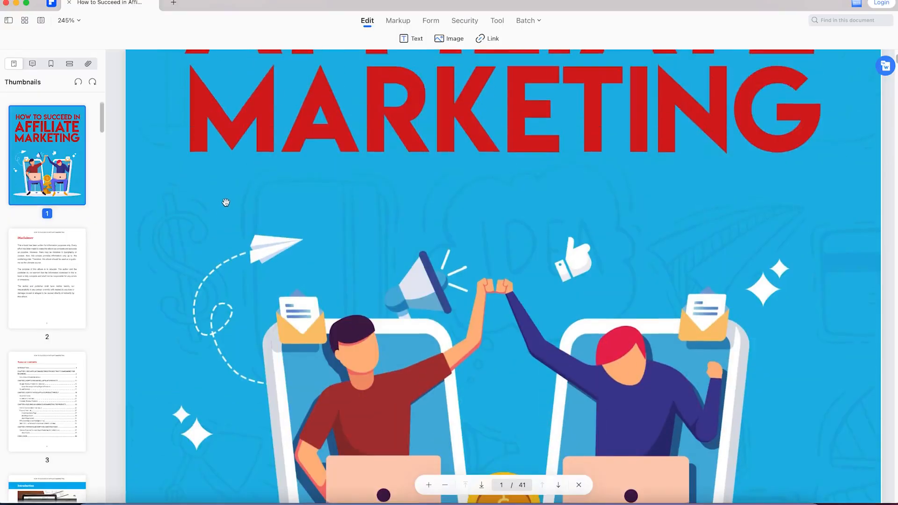
# Examine the eBook's cover, disclaimer and table of contents
pyautogui.scroll(5, 237, 198)
pyautogui.scroll(-5, 240, 196)
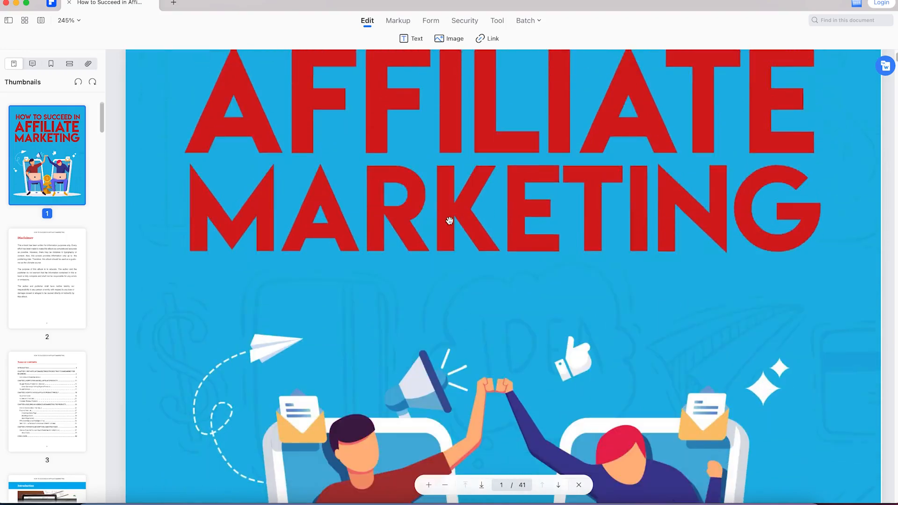
pyautogui.moveTo(889, 72)
pyautogui.click(70, 266)
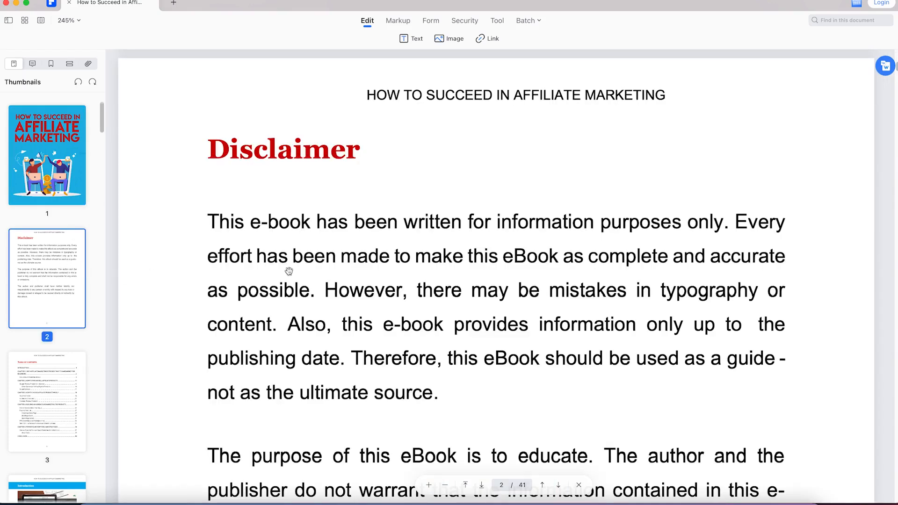
pyautogui.scroll(-2, 299, 281)
pyautogui.scroll(-10, 312, 288)
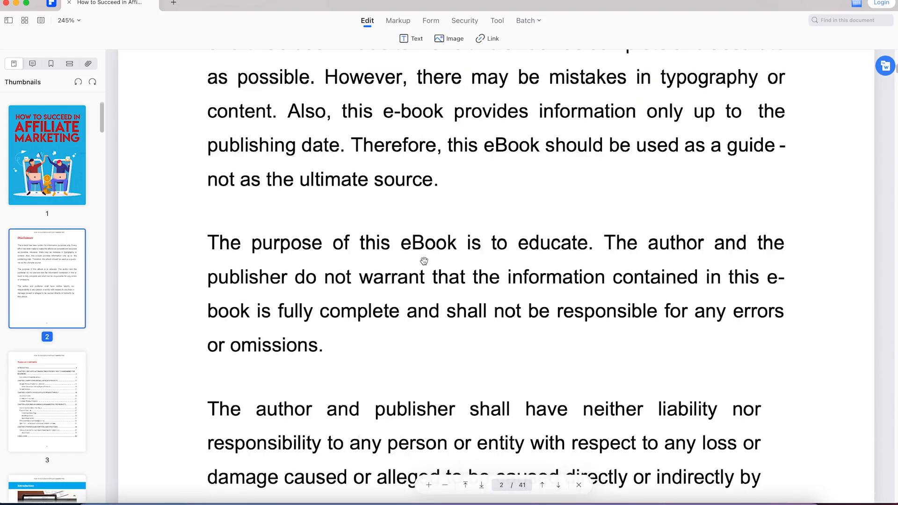
pyautogui.scroll(-20, 424, 264)
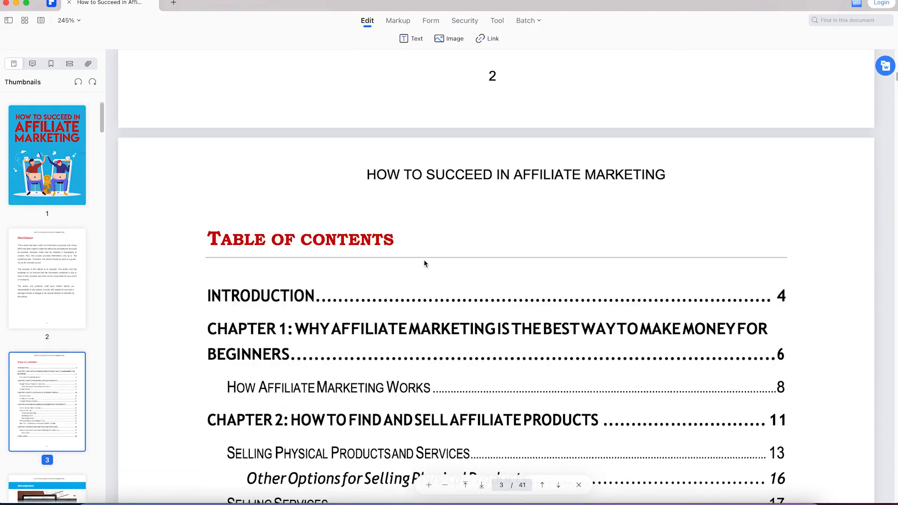
pyautogui.scroll(-20, 425, 264)
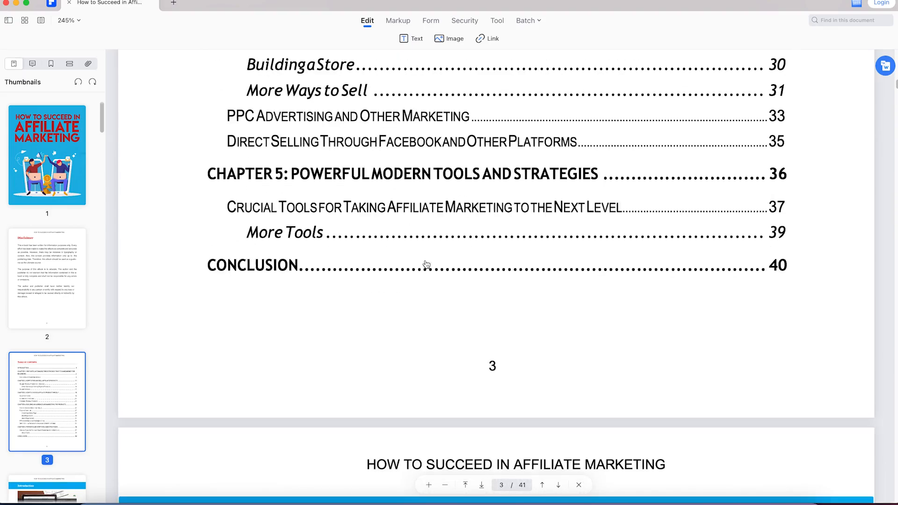
# Go to the eBook's introduction on page 4 and select its first paragraph, starting "Affiliate marketing is one of the most effective ways"
pyautogui.scroll(-20, 425, 264)
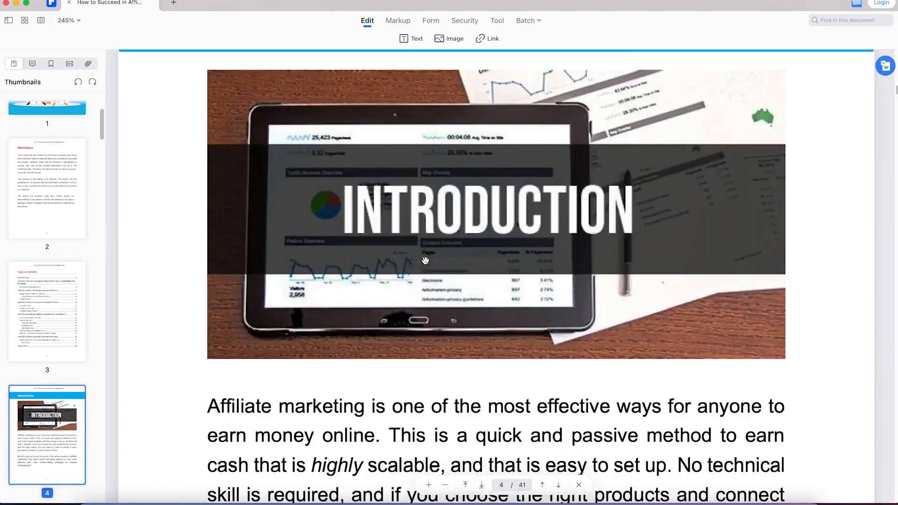
pyautogui.scroll(-5, 426, 261)
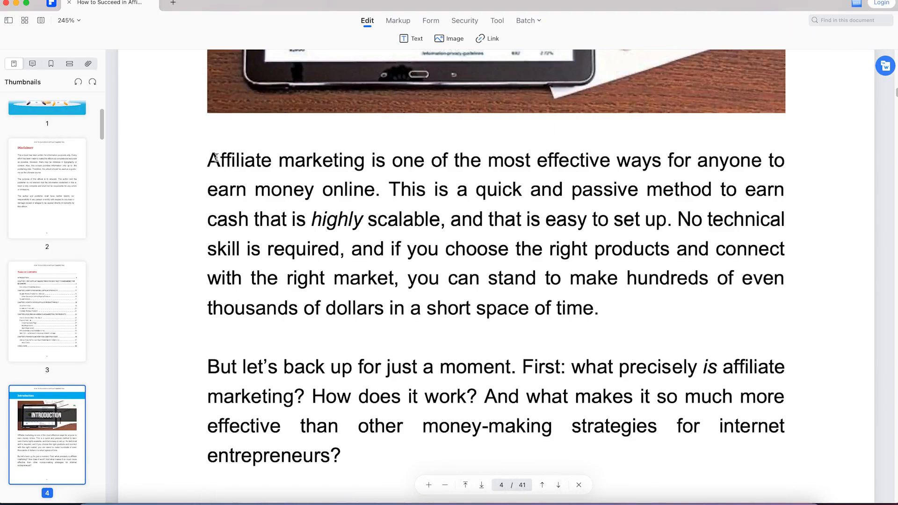
pyautogui.moveTo(209, 157); pyautogui.dragTo(687, 281)
pyautogui.moveTo(674, 333); pyautogui.dragTo(603, 307)
pyautogui.press('super+c')
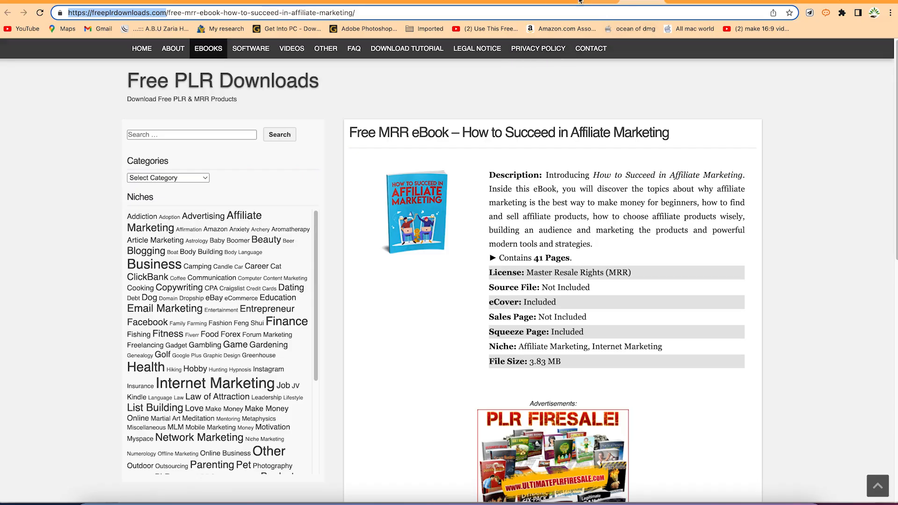
# Switch to QuillBot, paste the eBook's first introduction paragraph into the Paraphraser and paraphrase it in Standard mode
pyautogui.click(547, 2)
pyautogui.moveTo(19, 79)
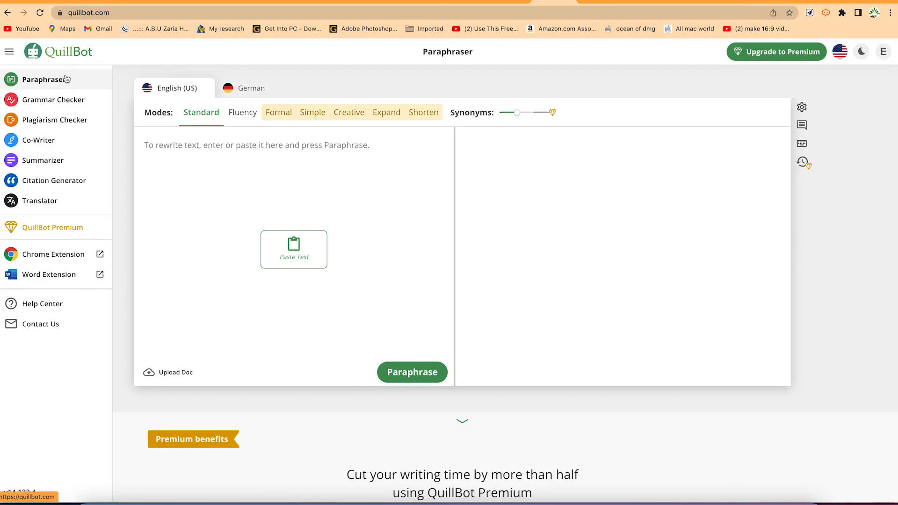
pyautogui.click(236, 148)
pyautogui.press('super+v')
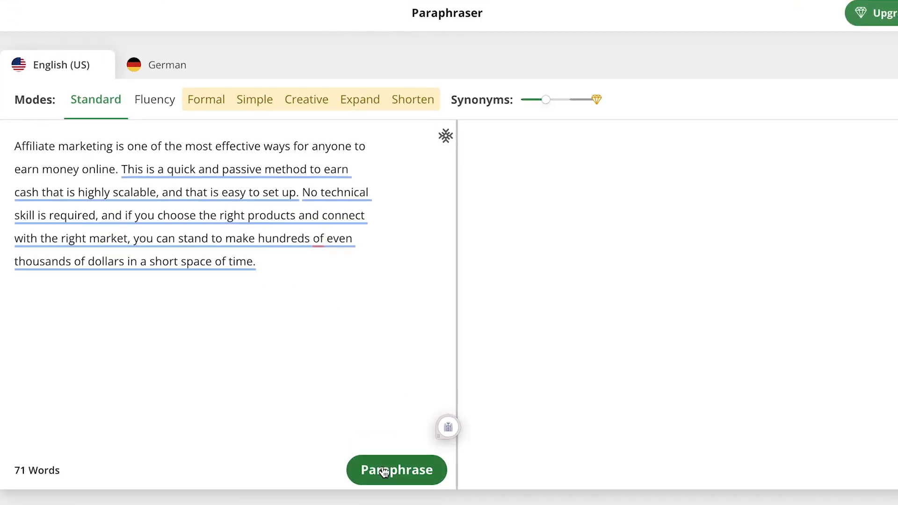
pyautogui.click(383, 471)
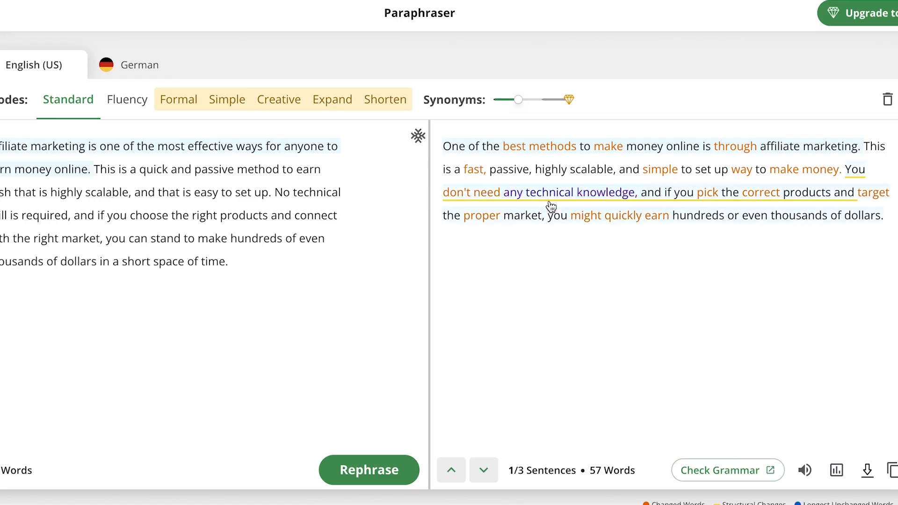
# Look at the Freeze Words options and the alternative phrasings for "any technical knowledge" in the paraphrased text
pyautogui.click(419, 137)
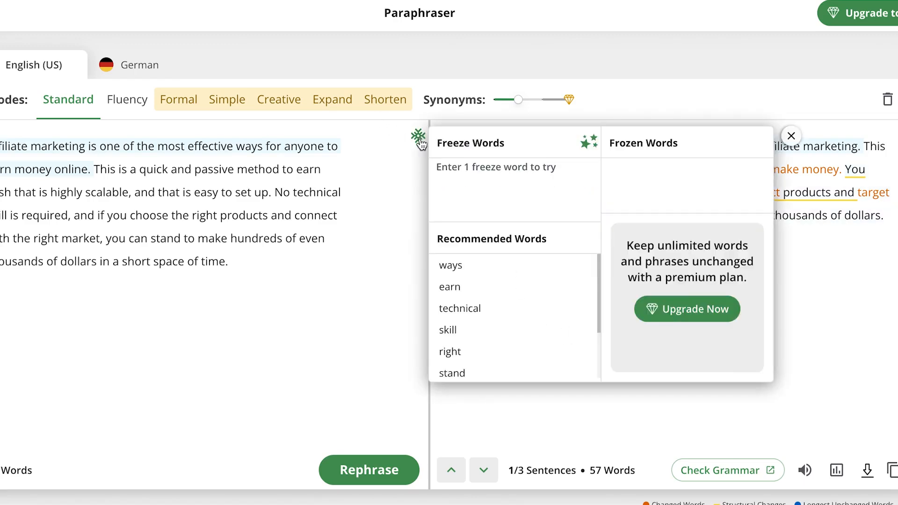
pyautogui.click(521, 137)
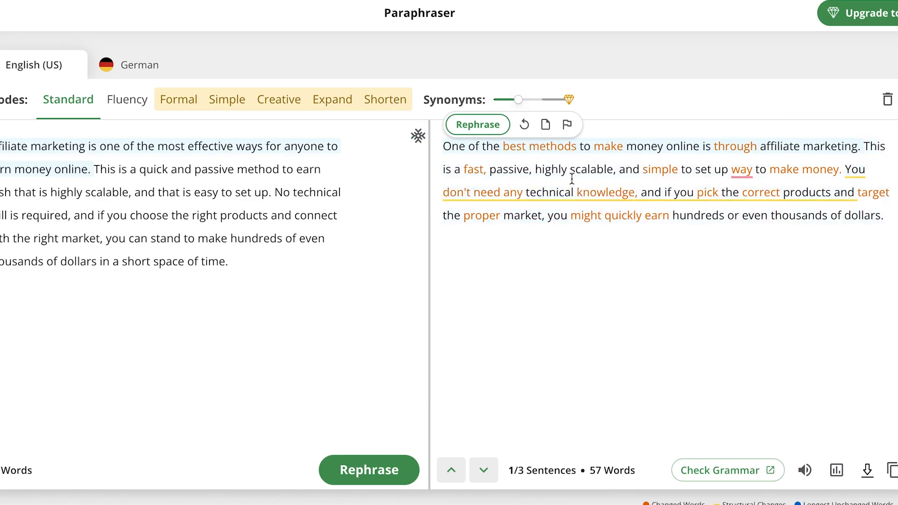
pyautogui.click(593, 193)
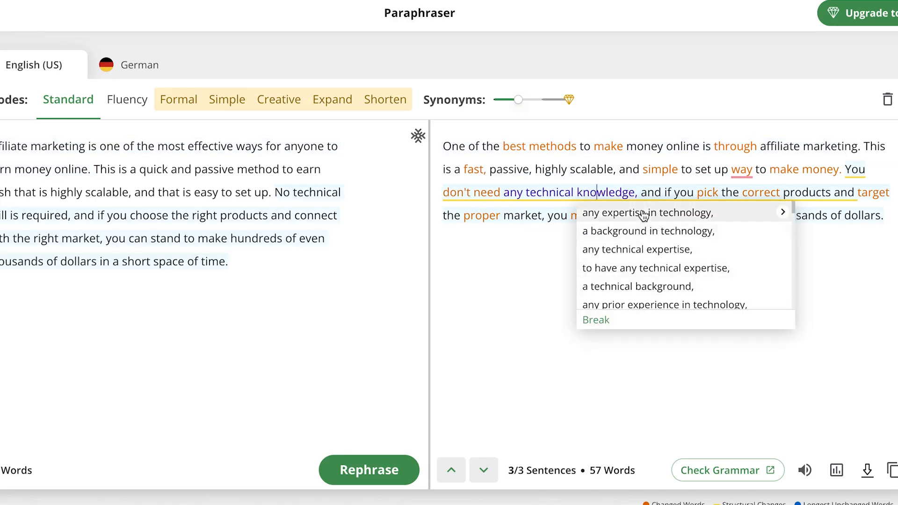
pyautogui.scroll(-5, 687, 265)
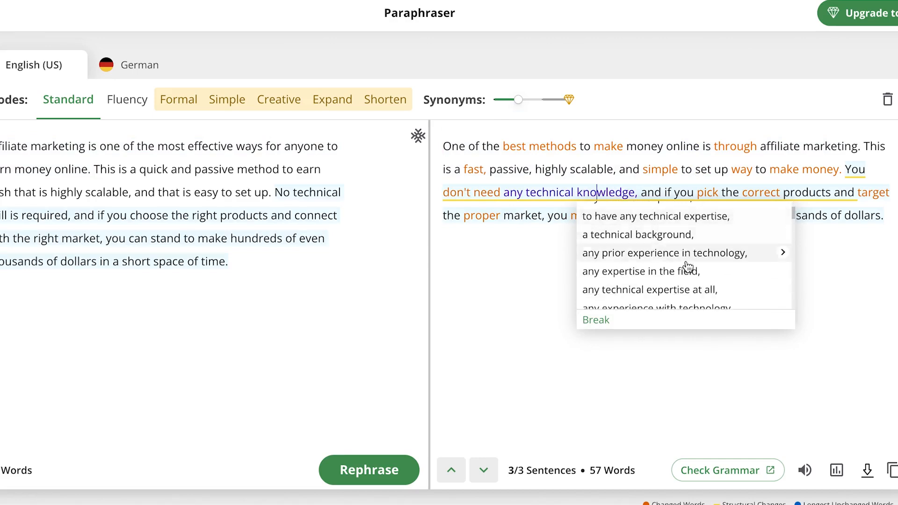
pyautogui.click(497, 265)
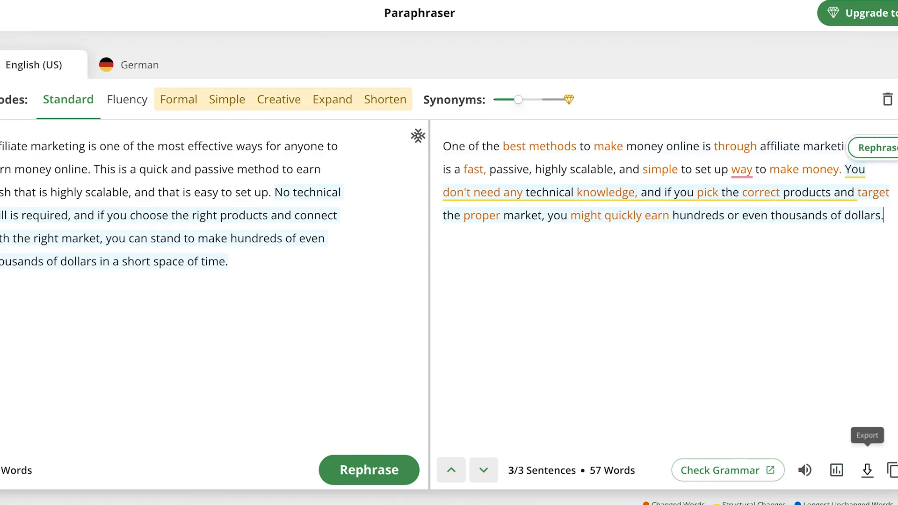
# Export the paraphrased text, then create a blank document in Google Docs titled "Affiliate marketing book"
pyautogui.click(859, 473)
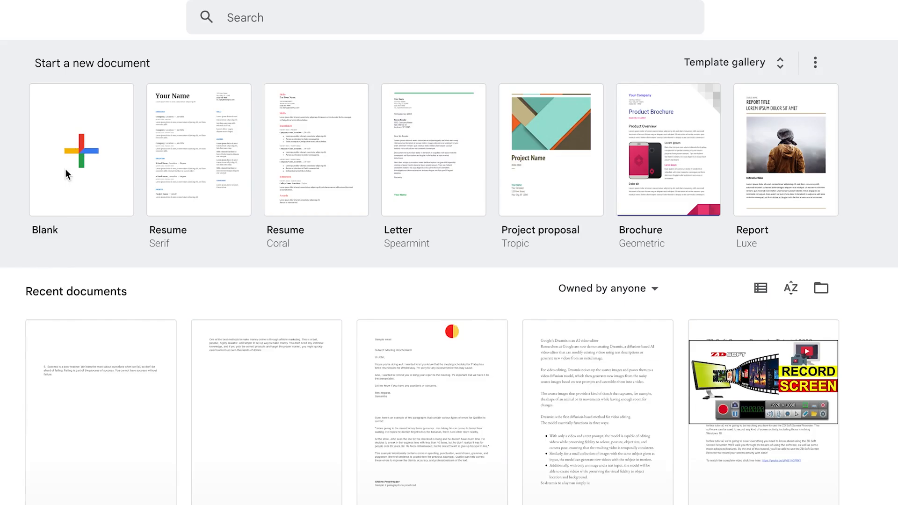
pyautogui.click(65, 169)
pyautogui.click(93, 48)
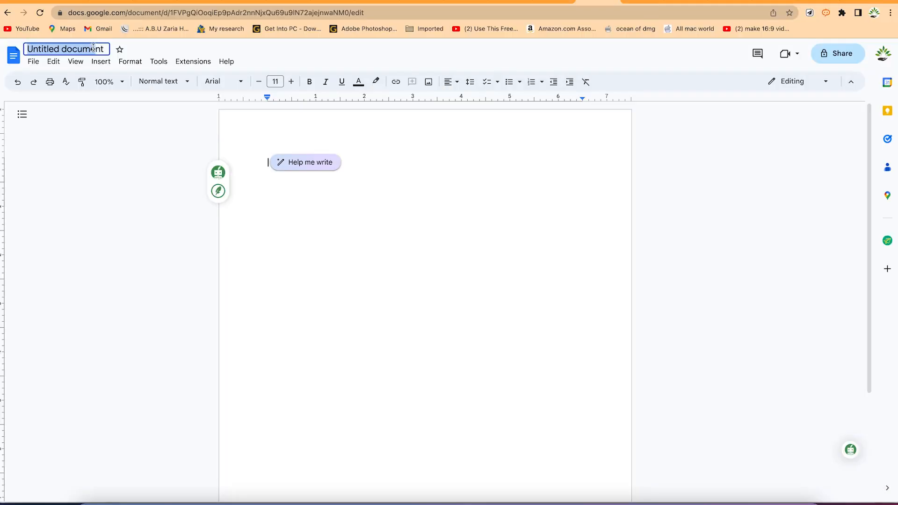
pyautogui.write('Affil')
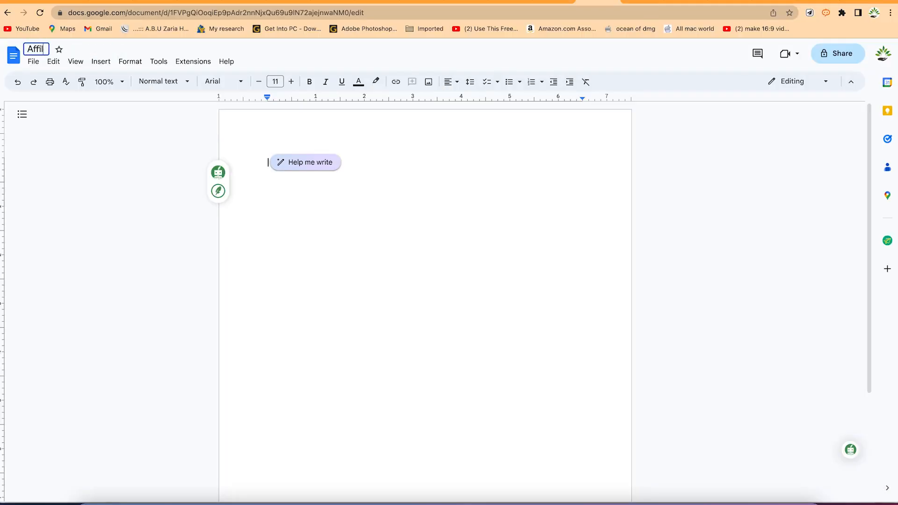
pyautogui.write('iate market')
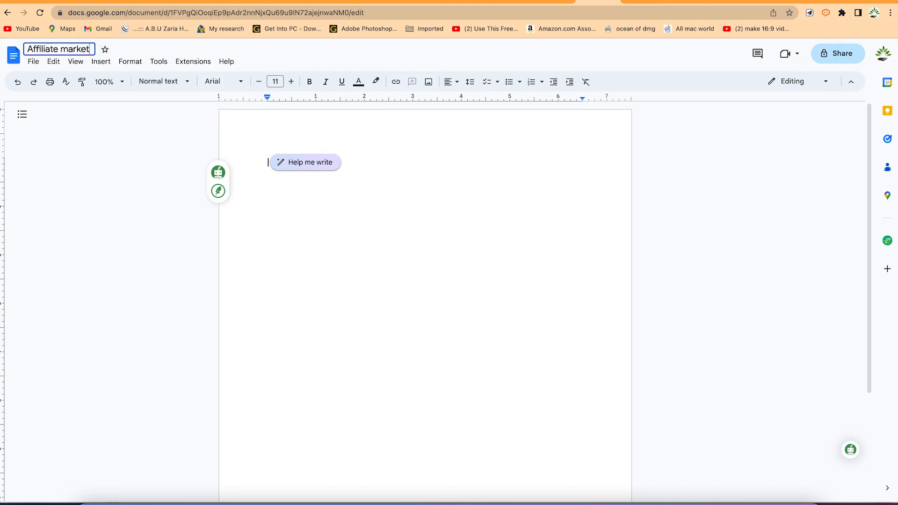
pyautogui.write('ing book')
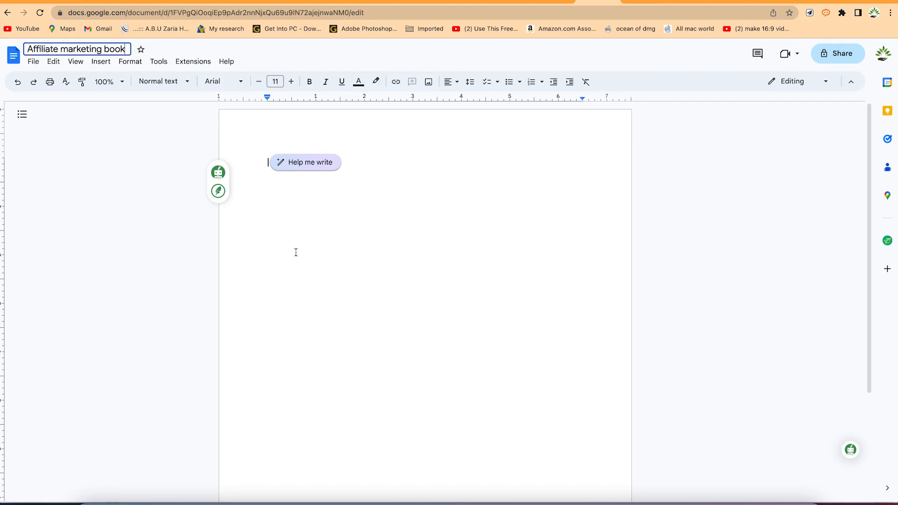
pyautogui.press('Return')
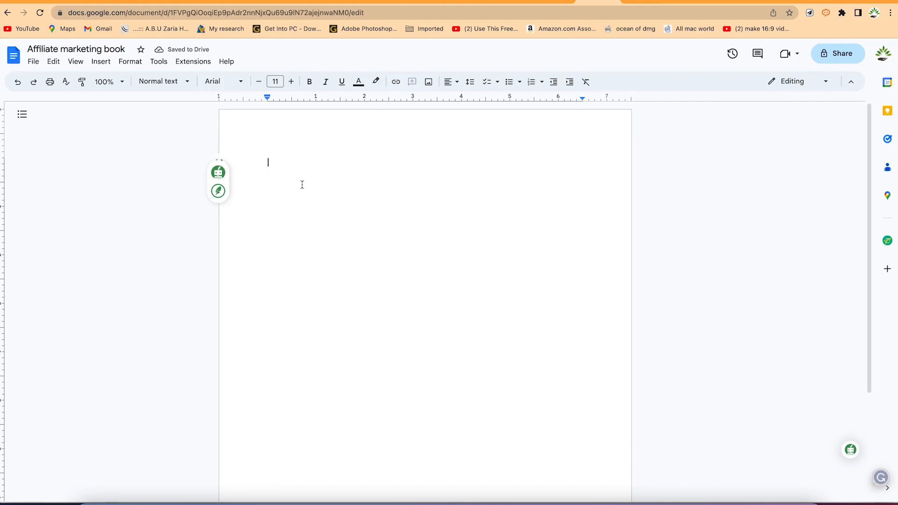
# Add the heading "Introduction" to the document and paste the paraphrased affiliate marketing paragraph below it
pyautogui.press('super+v')
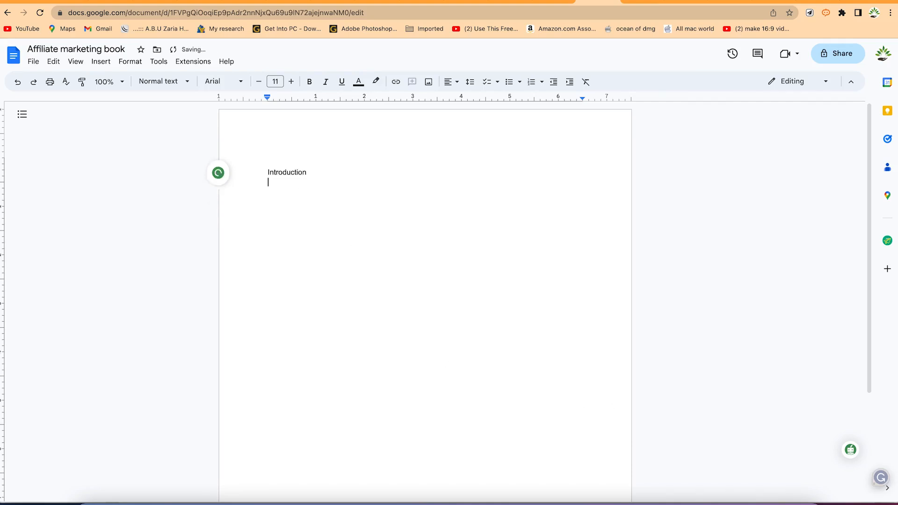
pyautogui.press('super+v')
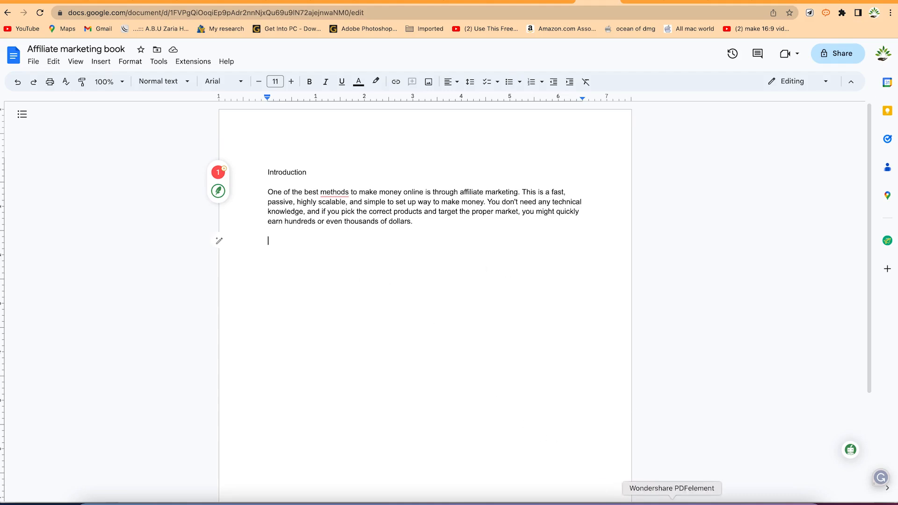
# Switch to the eBook in Wondershare PDFelement and go to the introduction's second paragraph, starting "But let's back up for just a moment"
pyautogui.click(671, 500)
pyautogui.scroll(-2, 497, 341)
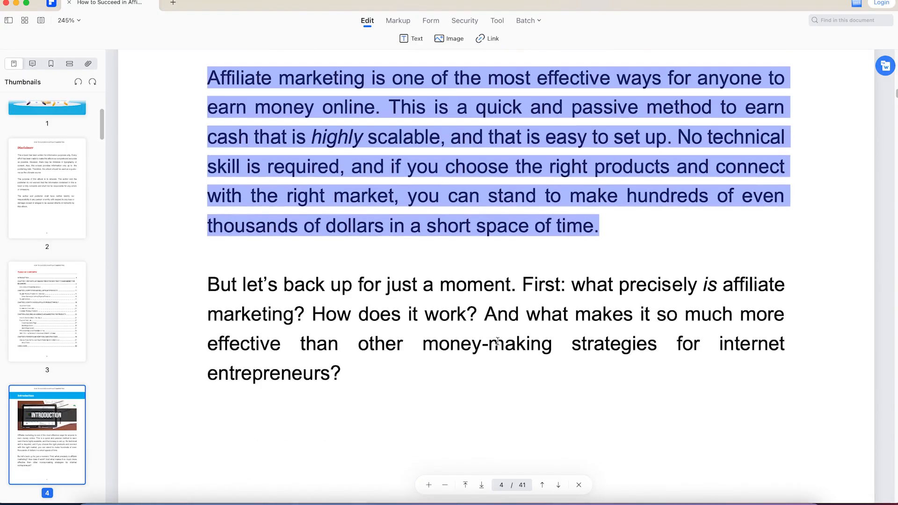
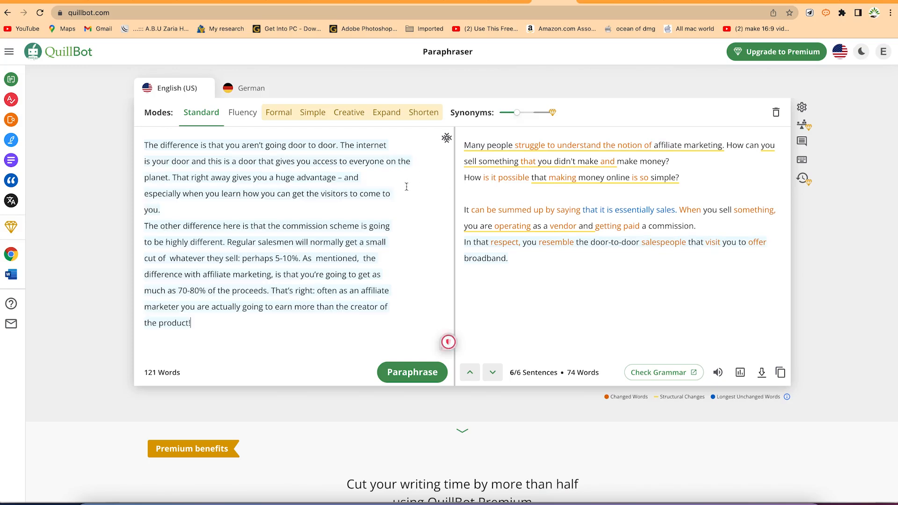
# Separate the two source paragraphs with a blank line before "The other difference here" and paraphrase the text in Standard mode
pyautogui.click(231, 207)
pyautogui.press('Return')
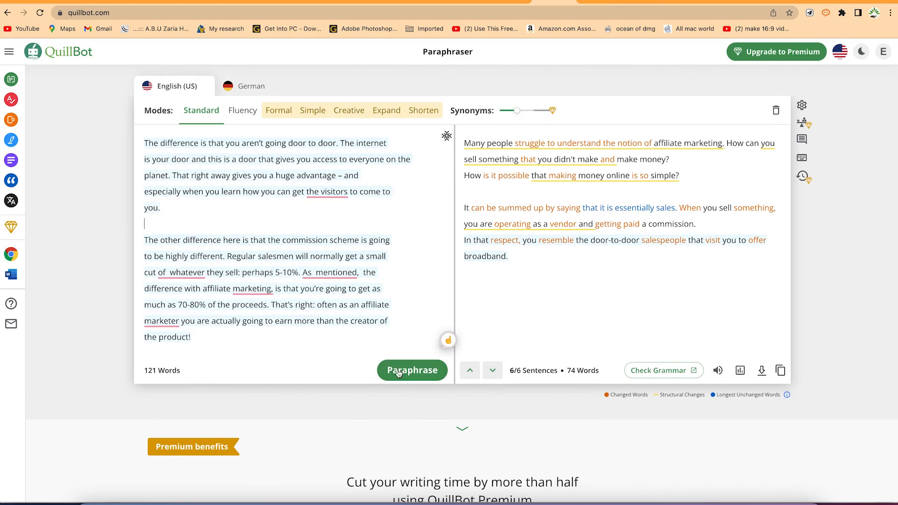
pyautogui.click(412, 370)
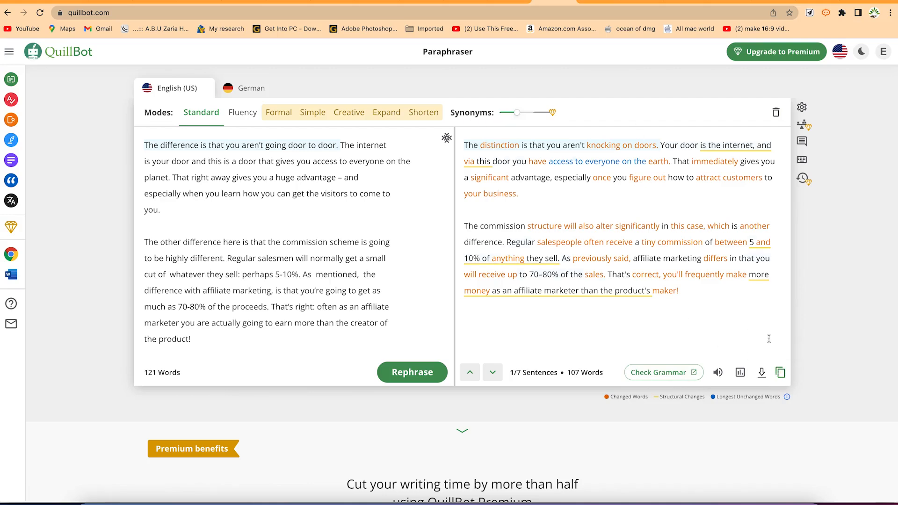
# Paste the paraphrased paragraphs, starting "The distinction is that you aren't knocking on doors", at the end of the Google Docs document
pyautogui.click(600, 3)
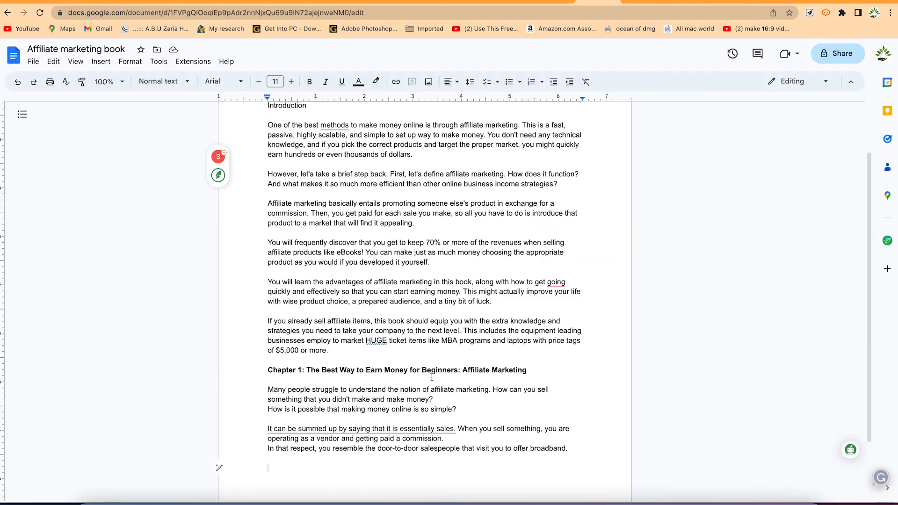
pyautogui.scroll(-2, 364, 390)
pyautogui.write("The distinction is that you aren't knocking on doors. Your door is the internet, and via this door you have access to everyone on the earth. That immediately gives you a significant advantage, especially once you figure out how to attract customers to your business.  The commission structure will also alter significantly in this case, which is another difference. Regular salespeople often receive a tiny commission of between 5 and 10% of anything they sell. As previously said, affiliate marketing differs in that you will receive up to 70–80% of the sales. That's correct, you'll frequently make more money as an affiliate marketer than the product's maker!")
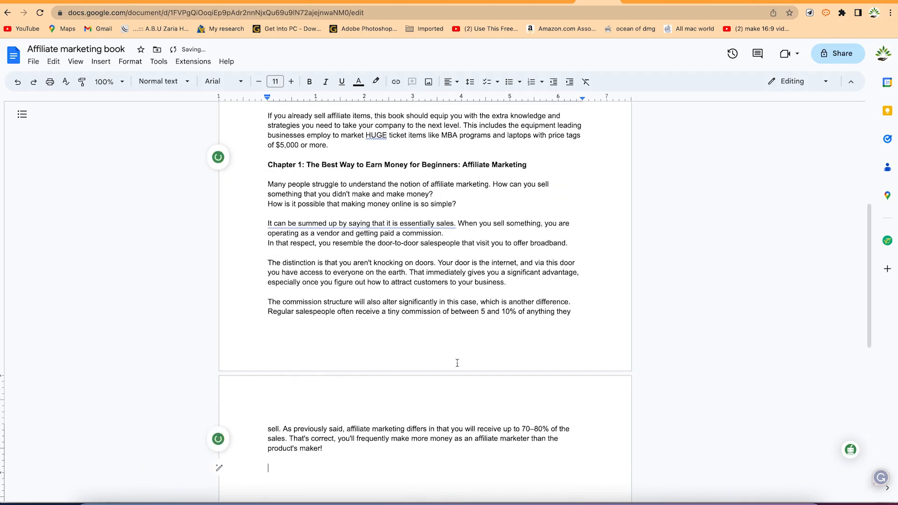
pyautogui.scroll(2, 641, 226)
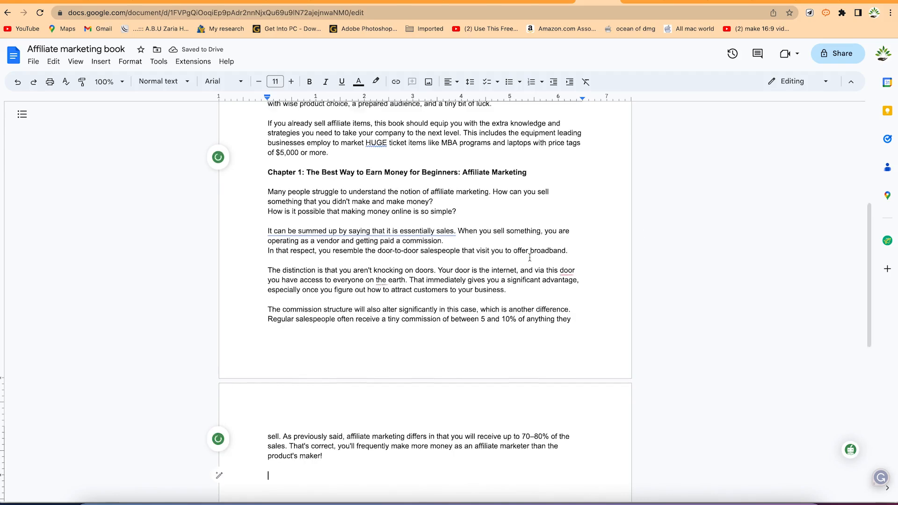
# In the PDFelement eBook, copy the page 7 paragraphs from "This is what makes affiliate marketing" through "becomes much less likely!"
pyautogui.click(672, 501)
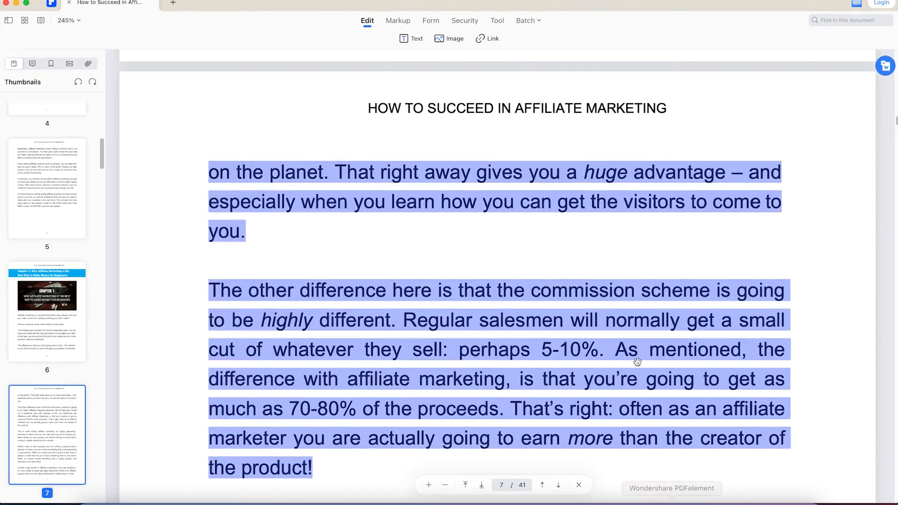
pyautogui.scroll(-3, 478, 395)
pyautogui.scroll(-10, 478, 395)
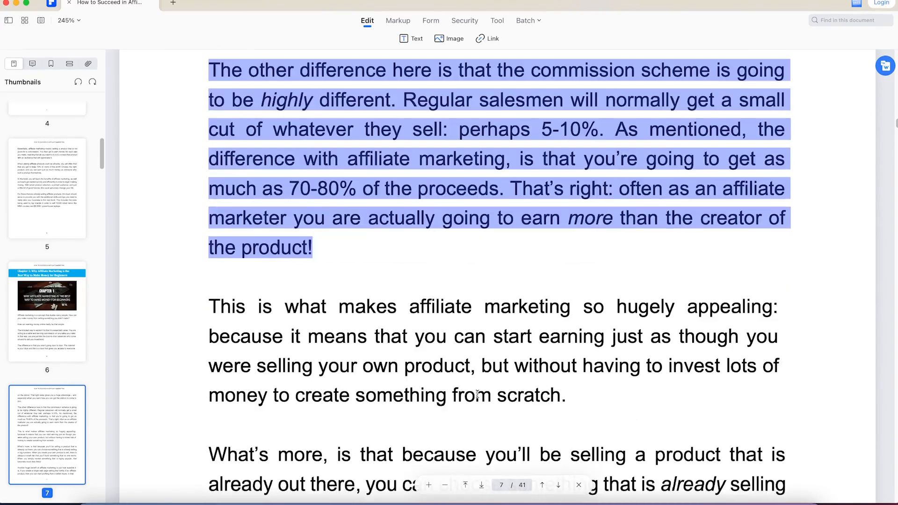
pyautogui.scroll(3, 475, 391)
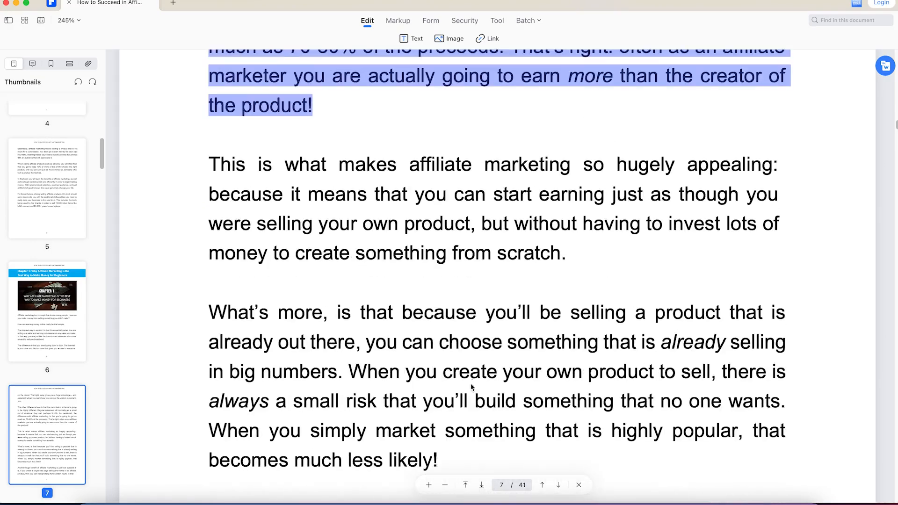
pyautogui.moveTo(215, 159); pyautogui.dragTo(442, 460)
pyautogui.press('super+c')
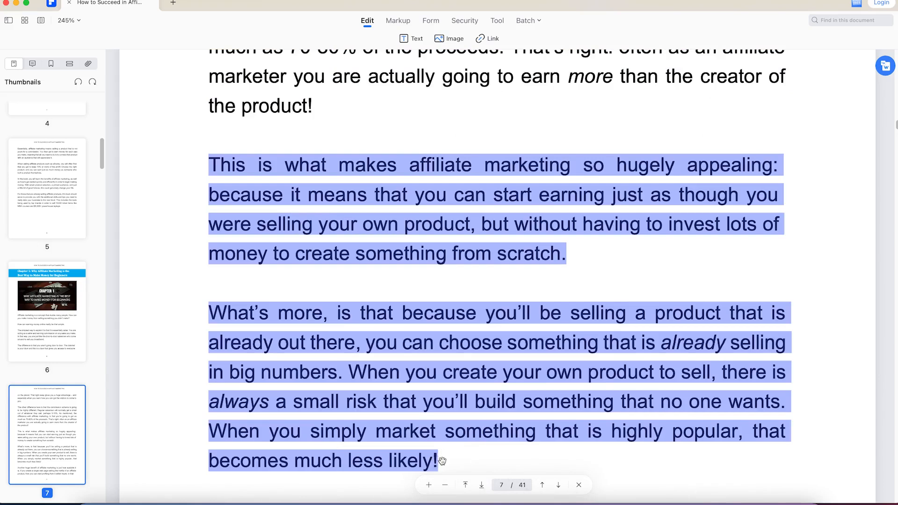
# Replace the QuillBot source text with the copied paragraphs, separate them with a blank line, and paraphrase them
pyautogui.click(573, 501)
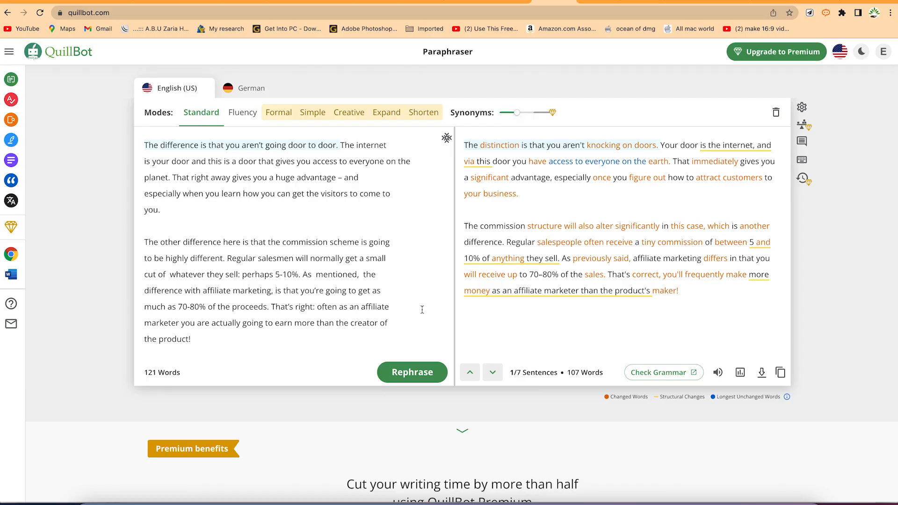
pyautogui.press('super+a')
pyautogui.press('super+v')
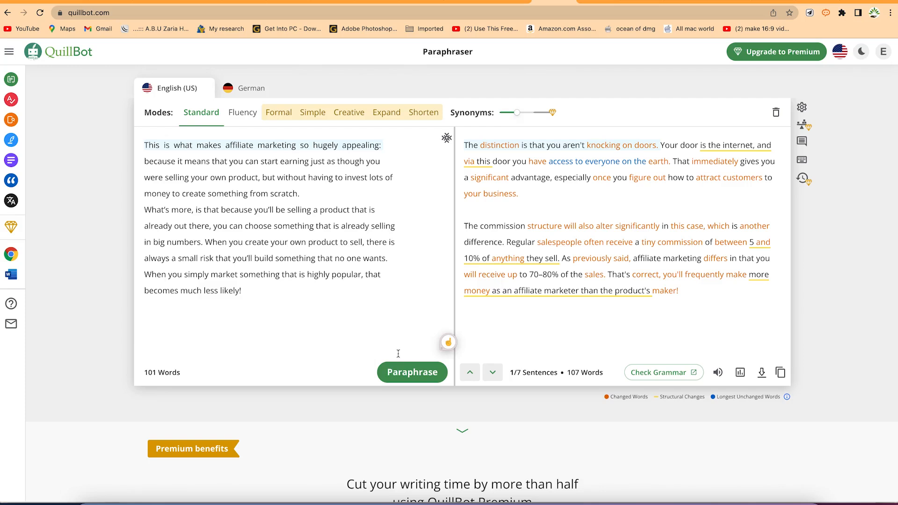
pyautogui.click(350, 188)
pyautogui.press('Return')
pyautogui.click(420, 379)
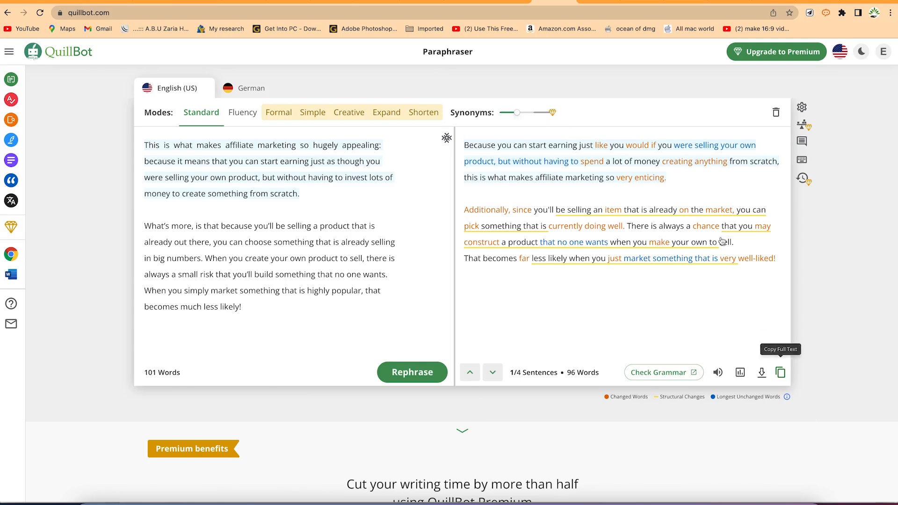
# Paste the paraphrase starting "Because you can start earning" below the last paragraph of the Affiliate marketing book document
pyautogui.click(590, 3)
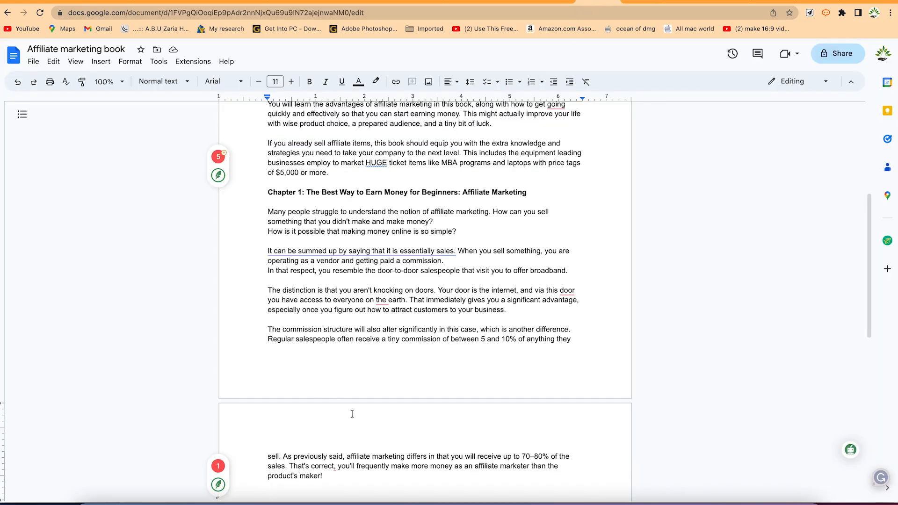
pyautogui.scroll(-2, 379, 402)
pyautogui.scroll(-5, 409, 387)
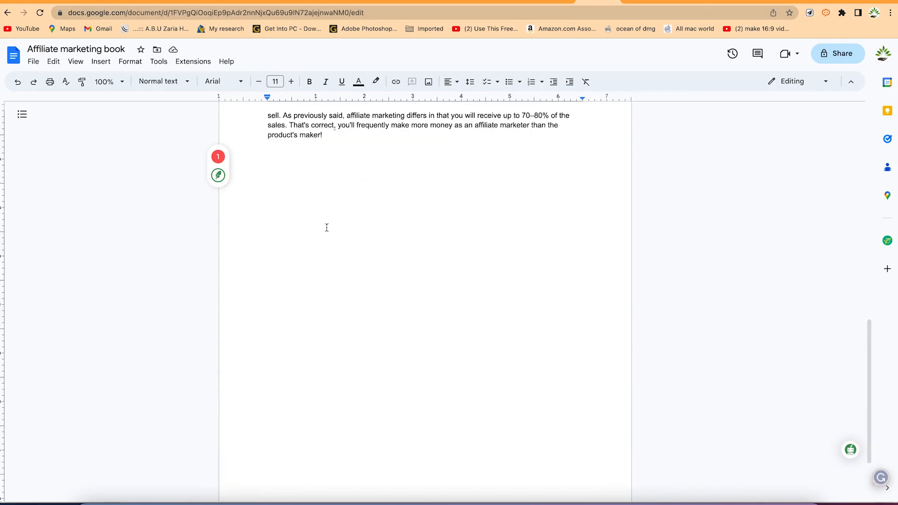
pyautogui.write("Because you can start earning just like you would if you were selling your own product, but without having to spend a lot of money creating anything from scratch, this is what makes affiliate marketing so very enticing.  Additionally, since you'll be selling an item that is already on the market, you can pick something that is currently doing well. There is always a chance that you may construct a product that no one wants when you make your own to sell. That becomes far less likely when you just market something that is very well-liked!")
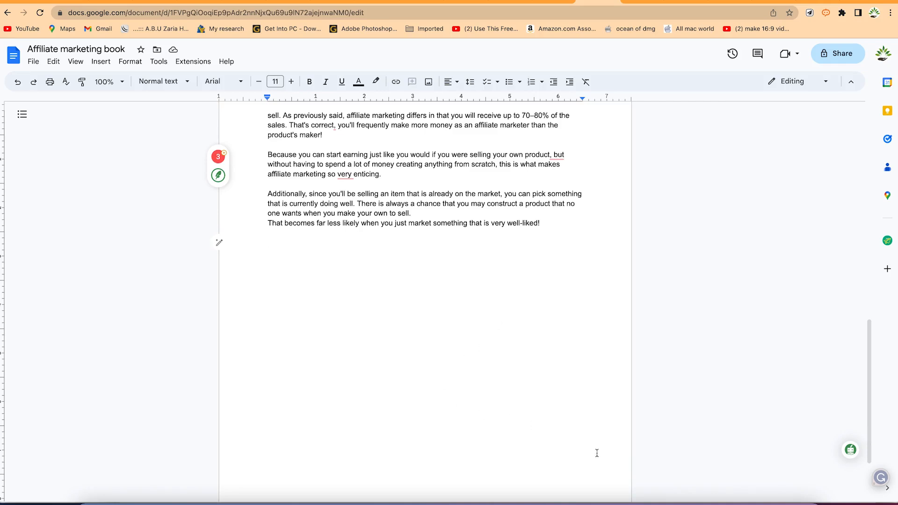
# Copy the eBook text "Another huge benefit of affiliate marketing" through "In that" from page 7 and replace the QuillBot source text with it
pyautogui.click(699, 499)
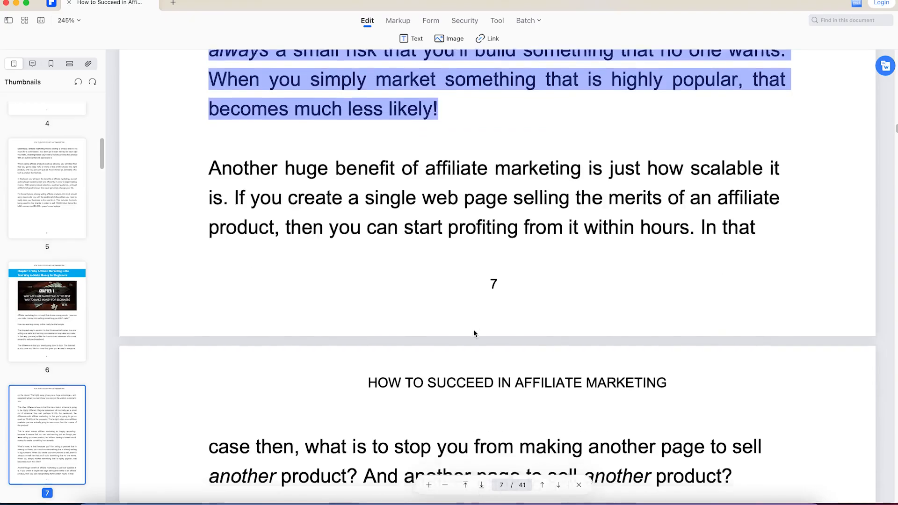
pyautogui.scroll(-4, 473, 329)
pyautogui.scroll(3, 473, 329)
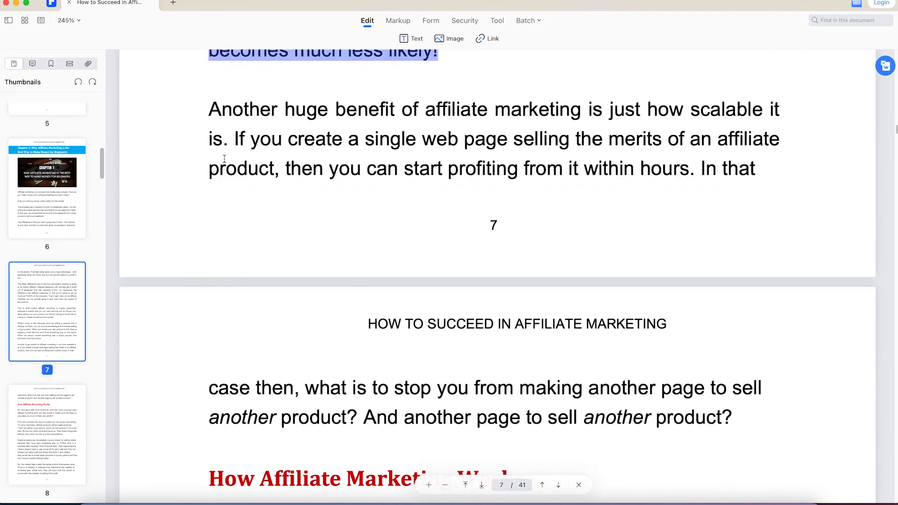
pyautogui.moveTo(209, 107); pyautogui.dragTo(715, 200)
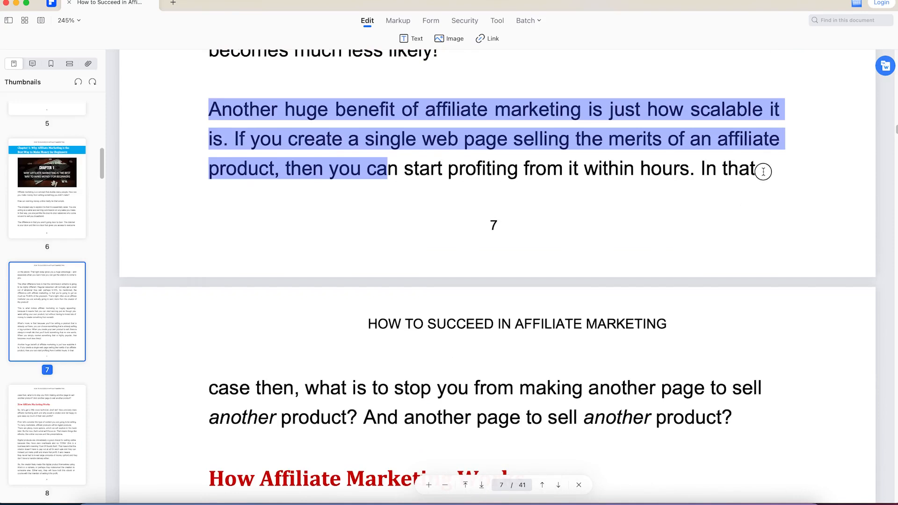
pyautogui.moveTo(763, 172); pyautogui.dragTo(763, 170)
pyautogui.press('super+c')
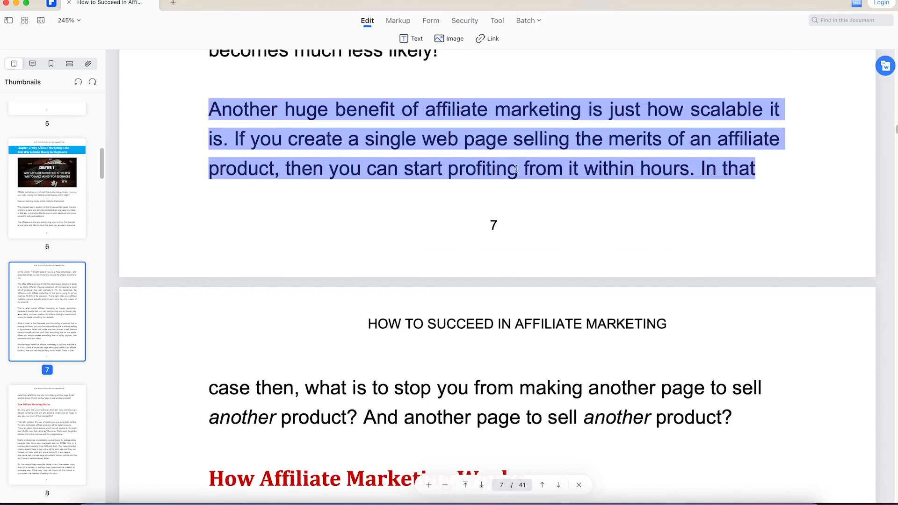
pyautogui.click(571, 498)
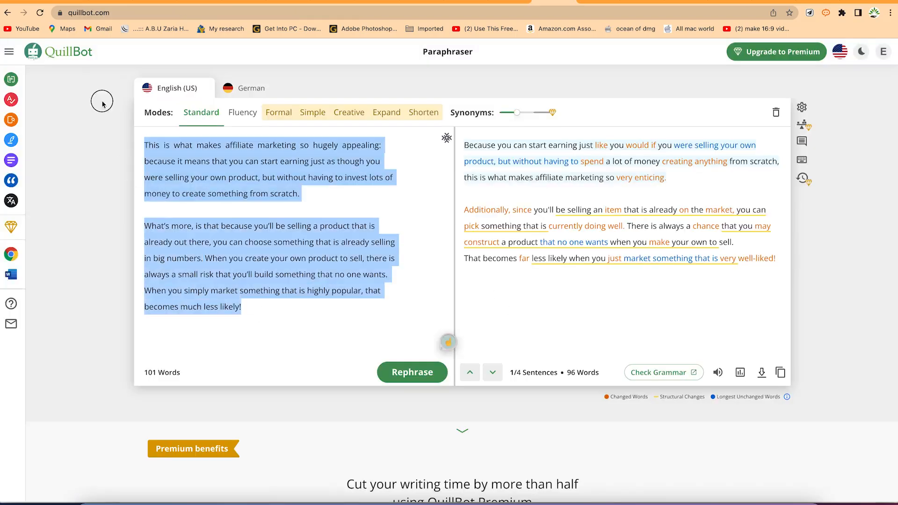
pyautogui.press('super+v')
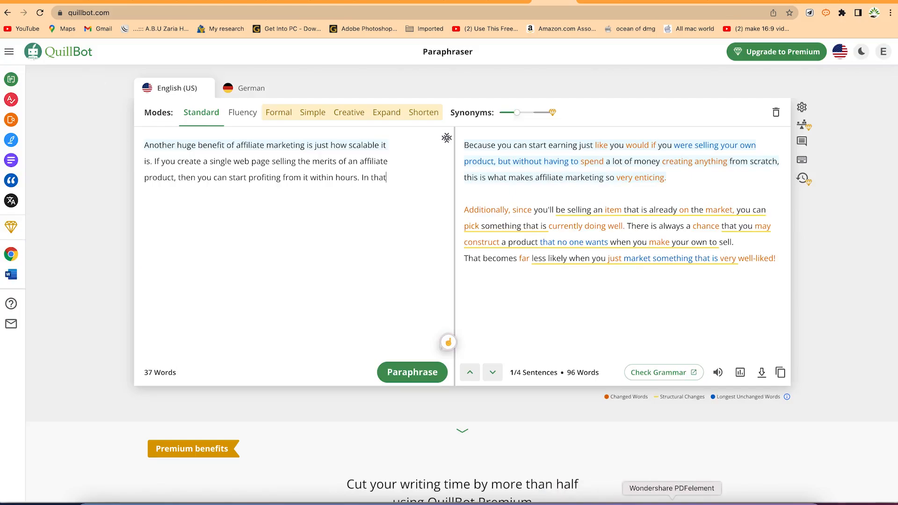
# Append the page 8 continuation, "case then, what is to stop you" through "another product?", to the QuillBot source text and paraphrase it
pyautogui.click(672, 501)
pyautogui.moveTo(210, 294); pyautogui.dragTo(733, 326)
pyautogui.press('super+c')
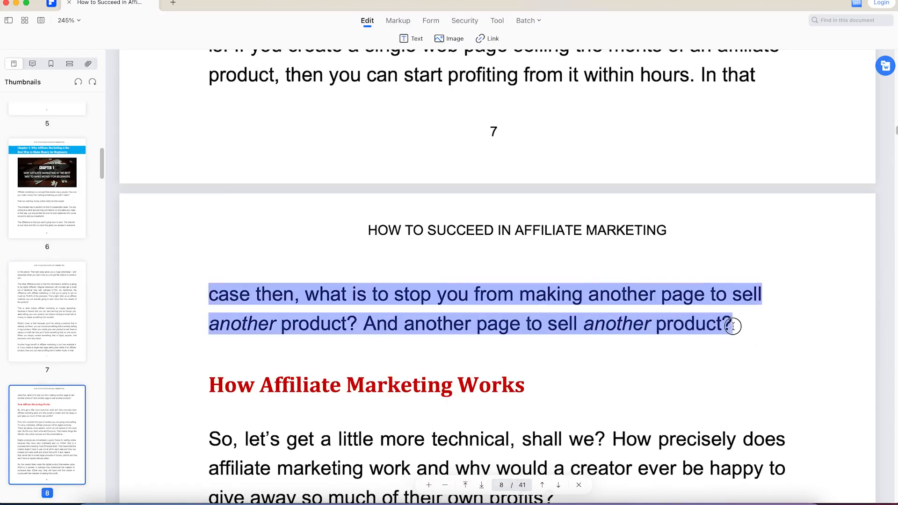
pyautogui.press('super+Tab')
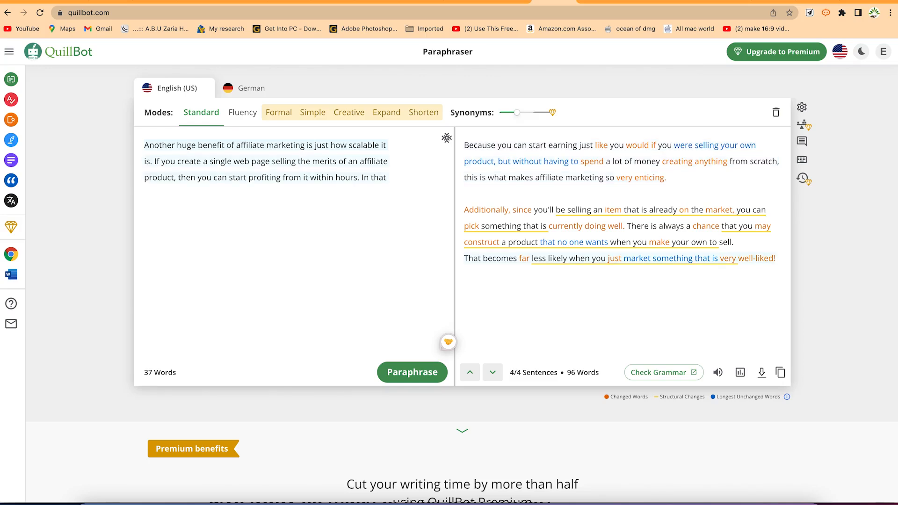
pyautogui.press('super+v')
pyautogui.press('super+Return')
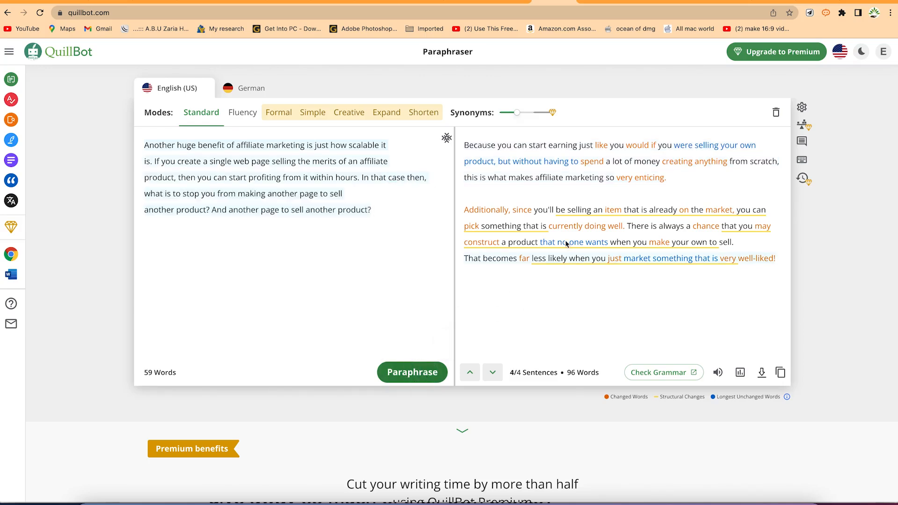
# Copy the full paraphrase about affiliate marketing's scalability and paste it at the end of the Google Docs document
pyautogui.click(780, 373)
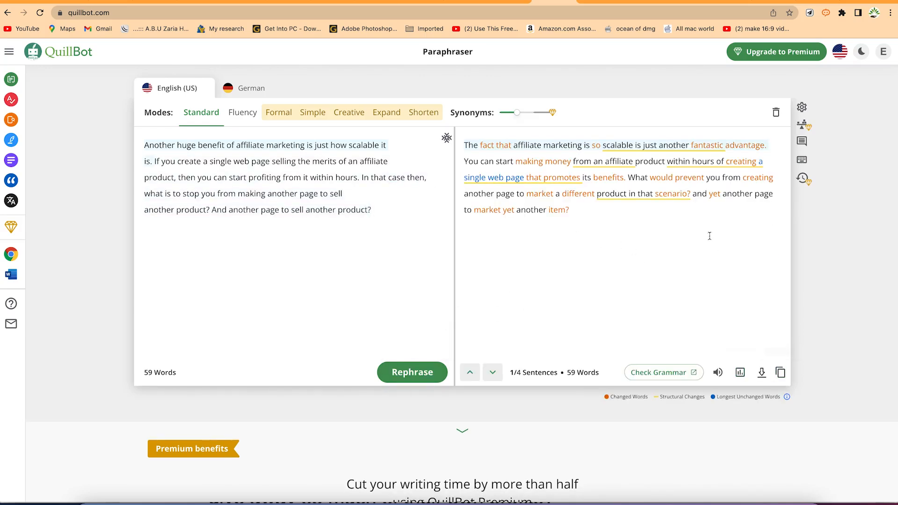
pyautogui.click(592, 2)
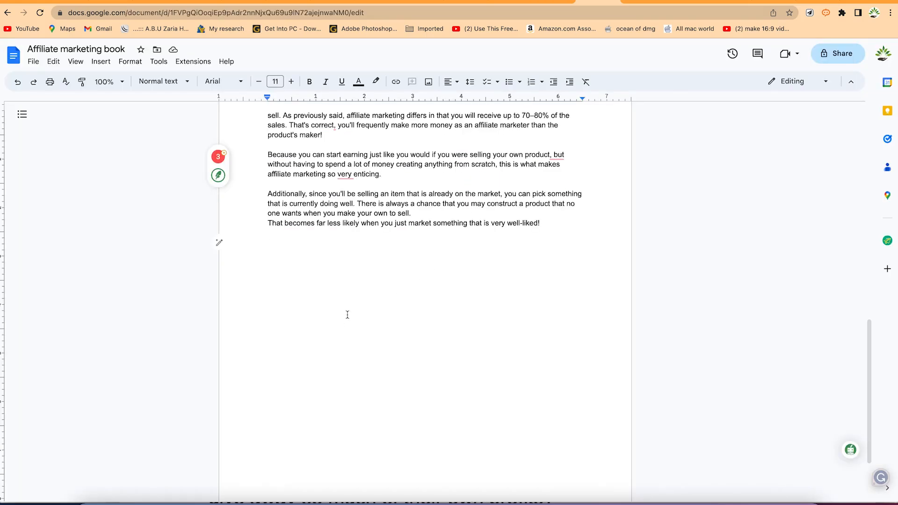
pyautogui.press('super+v')
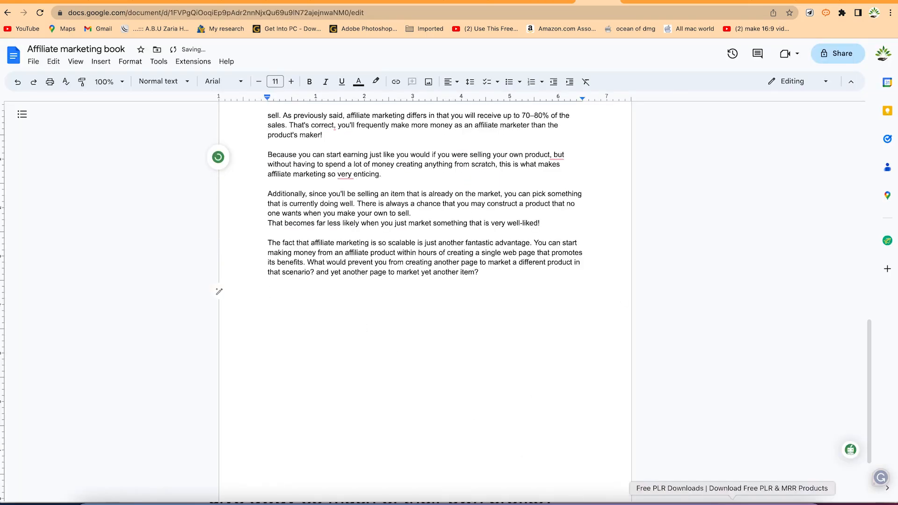
# In the PDFelement eBook, copy the page 8 heading "How Affiliate Marketing Works" and its first two paragraphs, ending "like presentations."
pyautogui.click(671, 502)
pyautogui.scroll(-5, 412, 372)
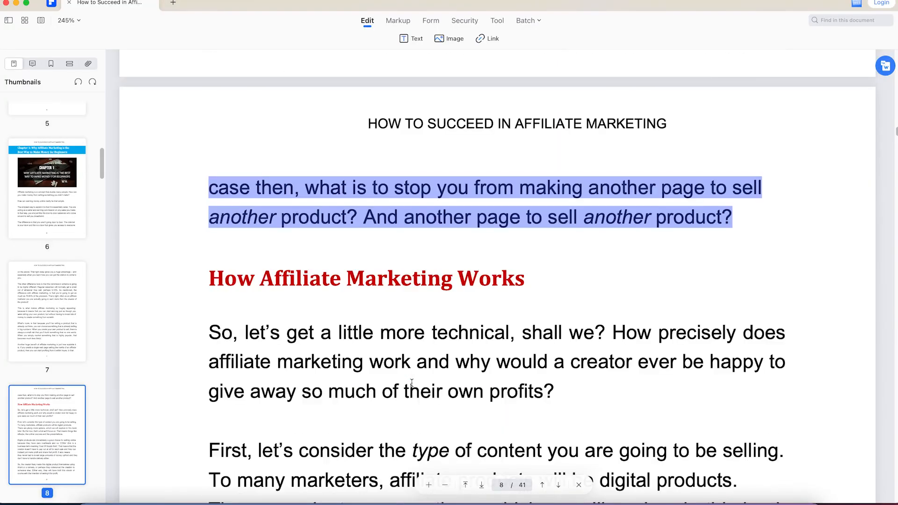
pyautogui.scroll(-2, 412, 373)
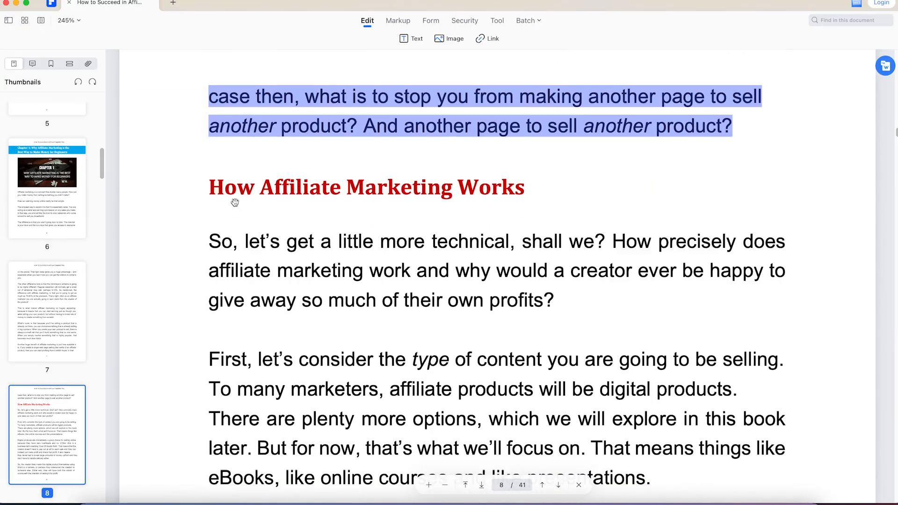
pyautogui.moveTo(210, 185); pyautogui.dragTo(656, 483)
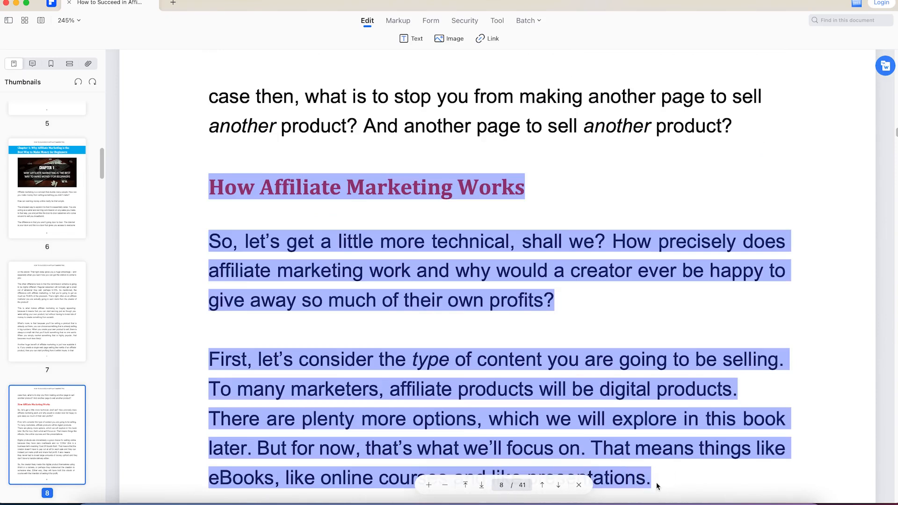
# Replace the QuillBot source text with the copied section, adding blank lines after the heading and between the two paragraphs
pyautogui.click(573, 501)
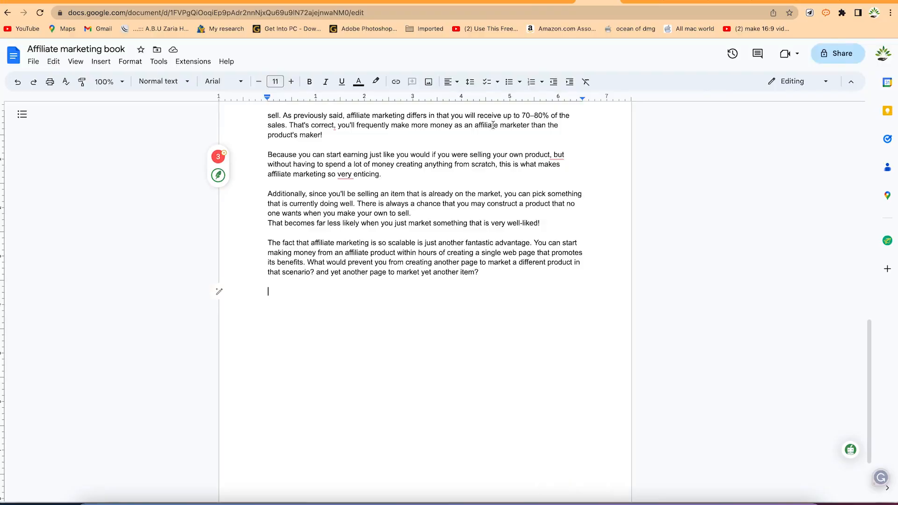
pyautogui.click(553, 2)
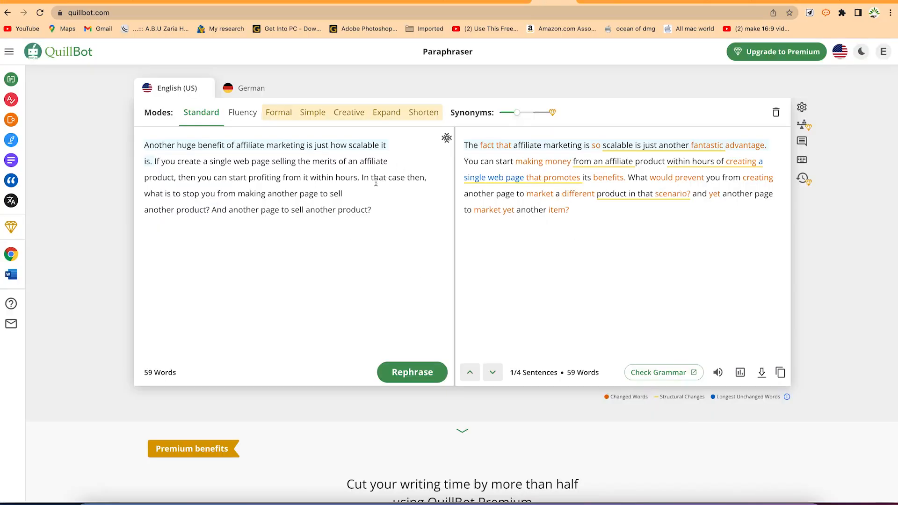
pyautogui.press('super+a')
pyautogui.press('super+v')
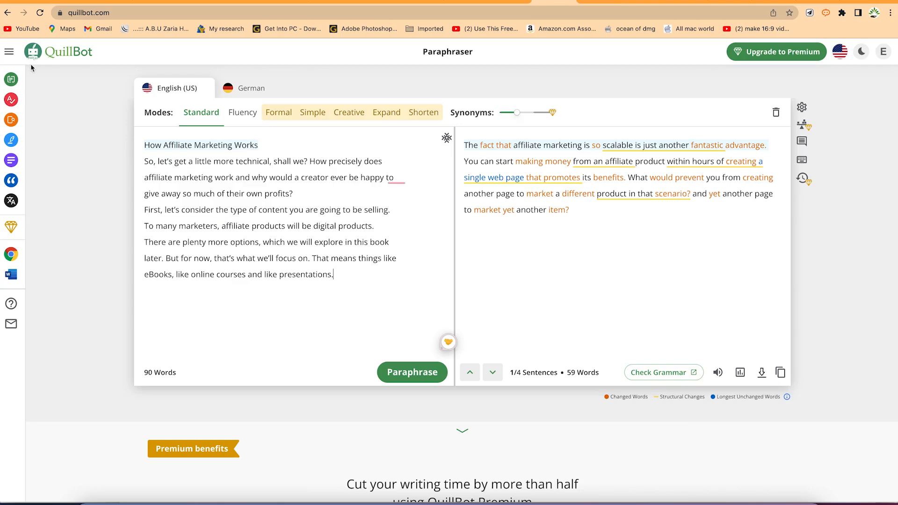
pyautogui.click(287, 145)
pyautogui.press('Return')
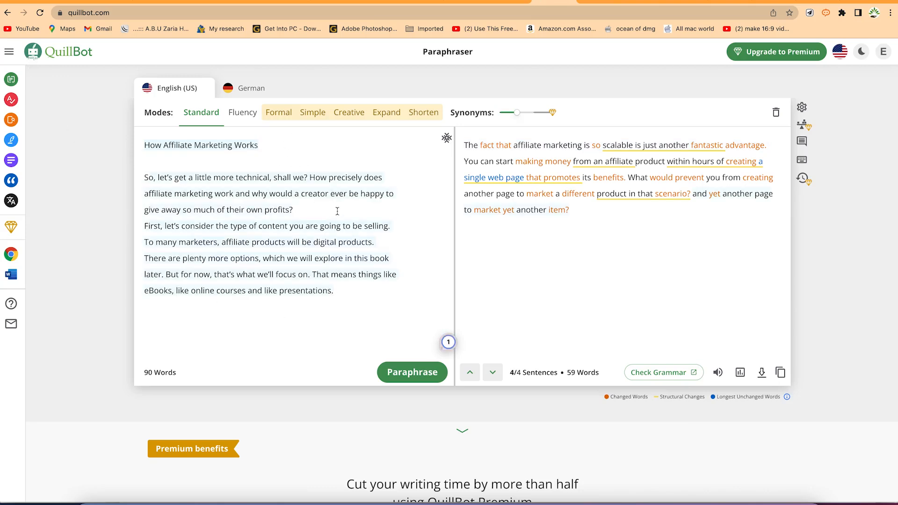
pyautogui.press('Return')
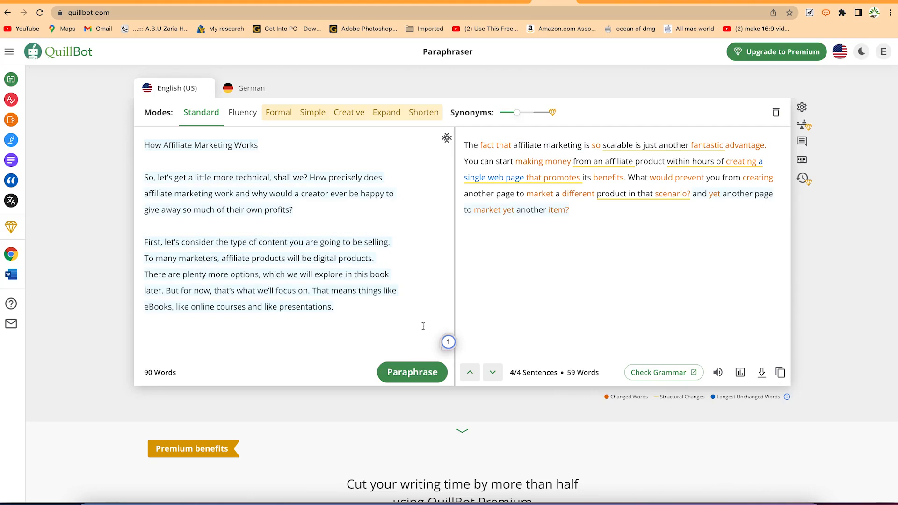
# Paraphrase the "How Affiliate Marketing Works" section and paste the full result at the end of the Google Docs document
pyautogui.click(427, 373)
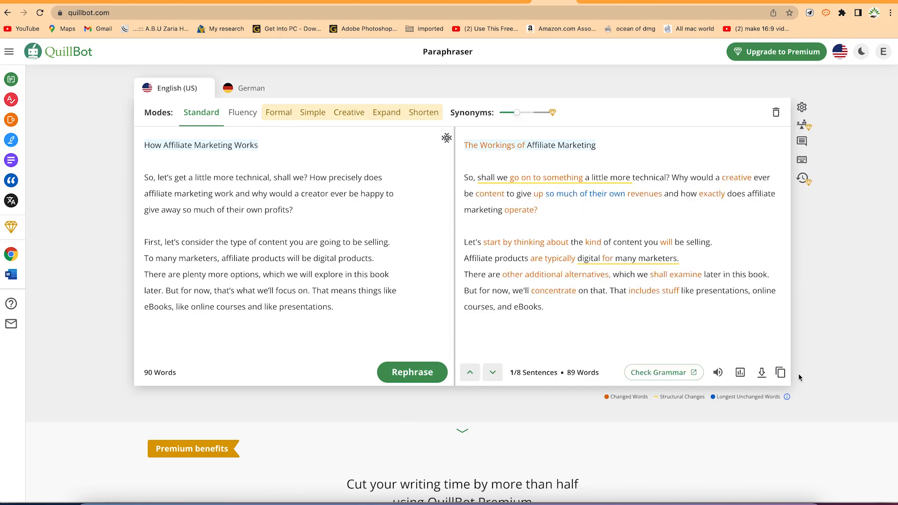
pyautogui.click(606, 5)
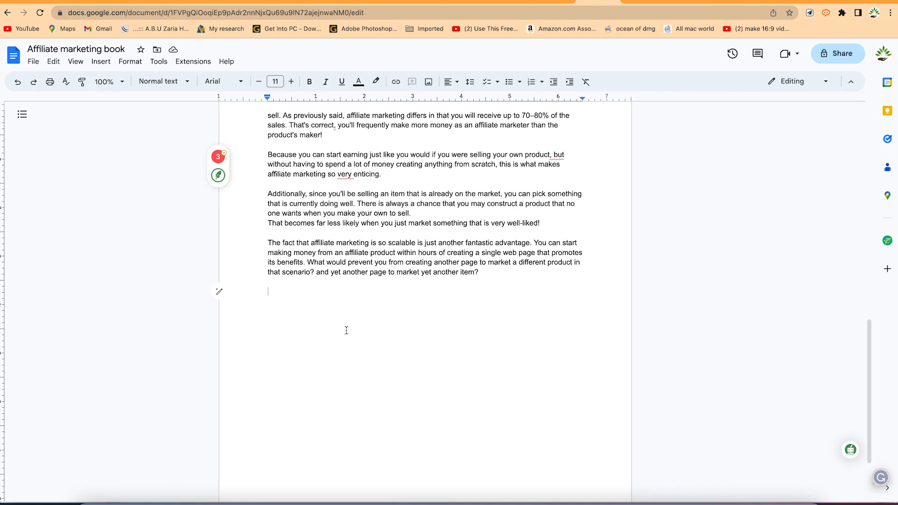
pyautogui.press('super+v')
# Bold the pasted heading "The Workings of Affiliate Marketing" and add a blank line after the document's last paragraph
pyautogui.moveTo(383, 291); pyautogui.dragTo(243, 288)
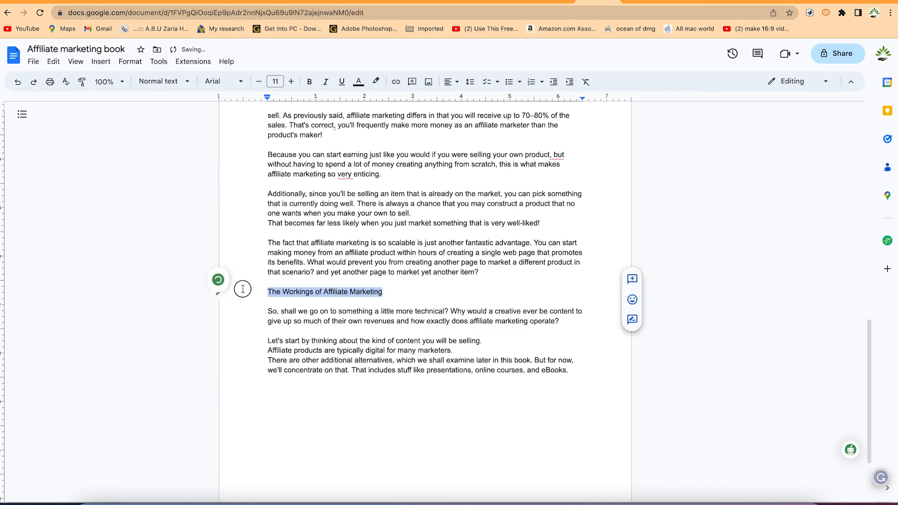
pyautogui.press('super+b')
pyautogui.click(411, 303)
pyautogui.scroll(15, 414, 303)
pyautogui.scroll(-15, 415, 304)
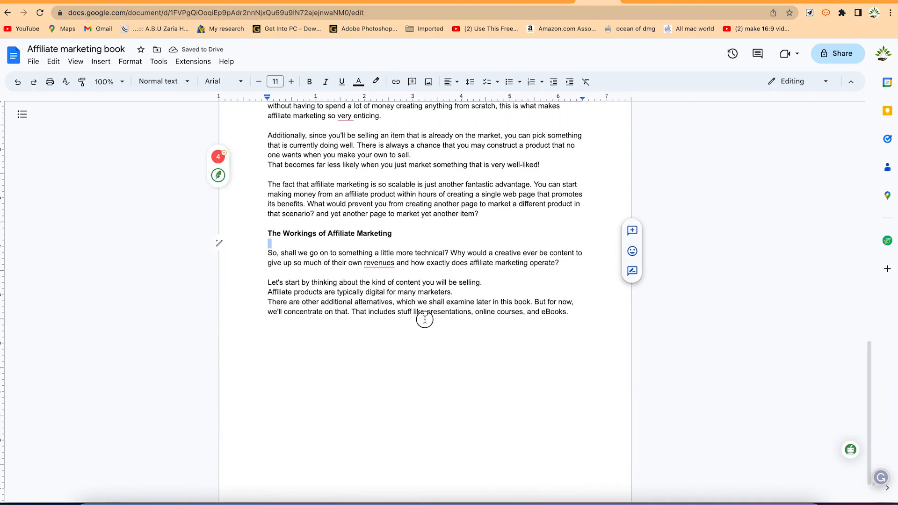
pyautogui.click(424, 320)
pyautogui.press('Return')
pyautogui.click(441, 331)
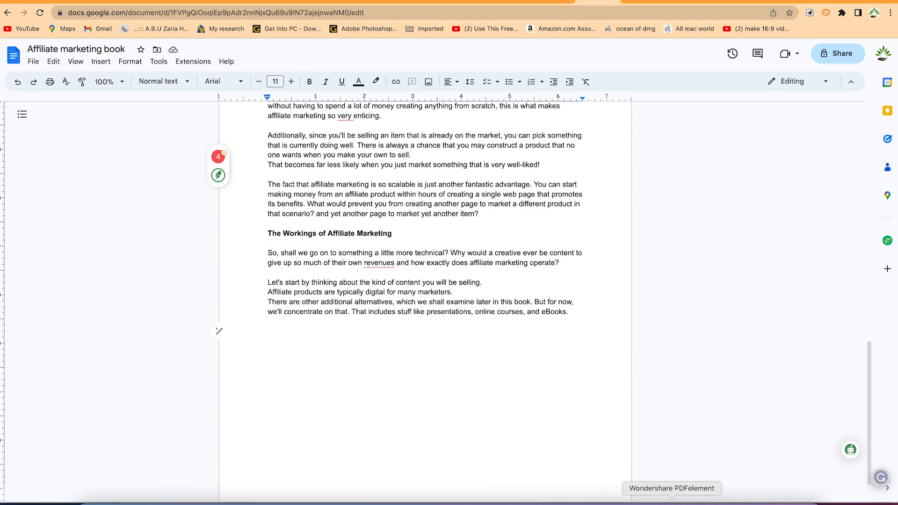
# In the PDFelement eBook, copy the last two paragraphs of page 8, "Digital products are" through "selling it for profit."
pyautogui.click(672, 499)
pyautogui.scroll(-5, 516, 381)
pyautogui.scroll(-5, 516, 381)
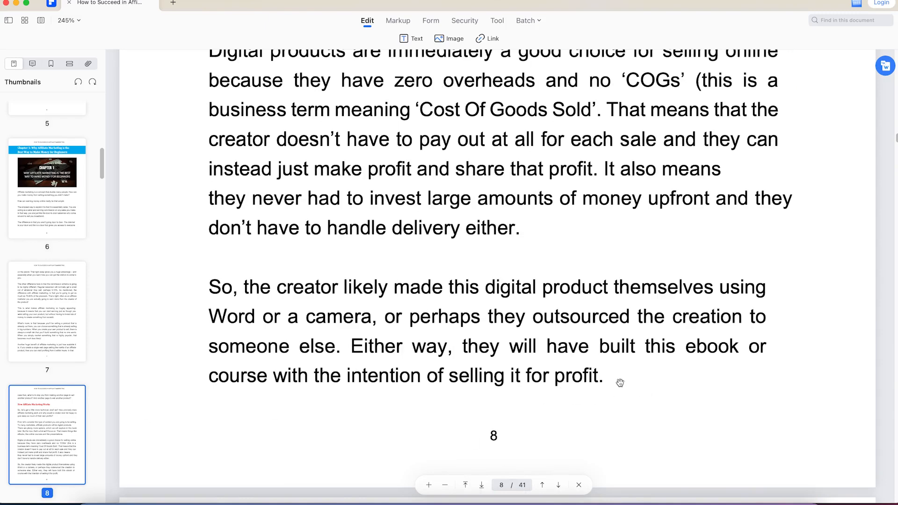
pyautogui.scroll(1, 372, 235)
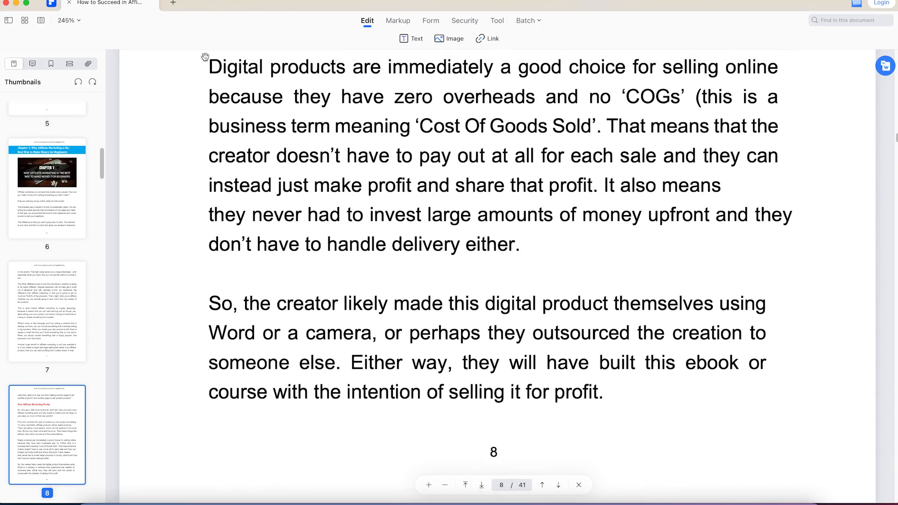
pyautogui.moveTo(209, 62); pyautogui.dragTo(604, 394)
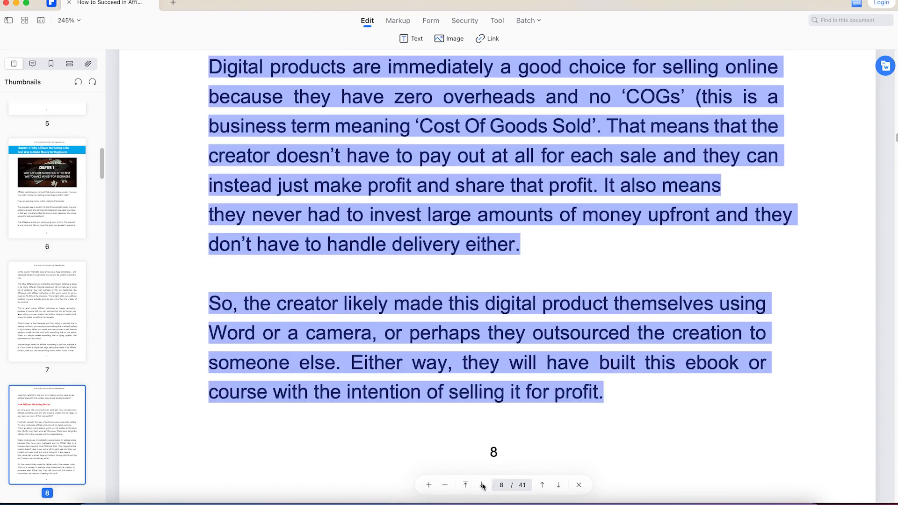
# Replace the QuillBot source text with the copied digital products section, adding a blank line between its two paragraphs
pyautogui.click(573, 500)
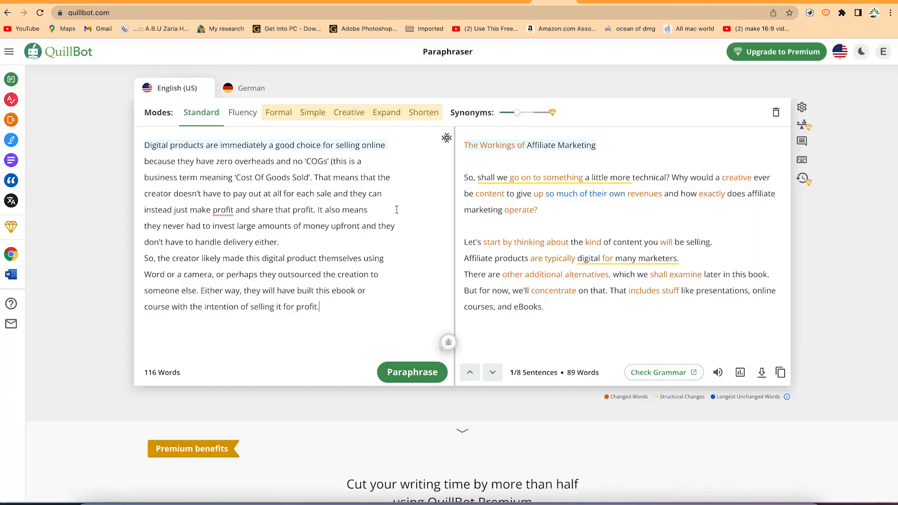
pyautogui.click(297, 242)
pyautogui.press('Return')
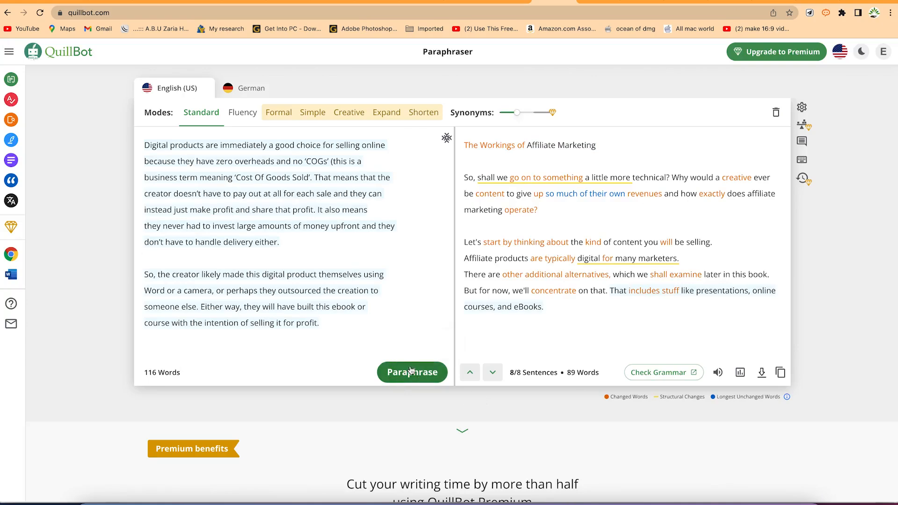
# Paraphrase the digital products section and paste the full result at the end of the Google Docs document
pyautogui.click(410, 372)
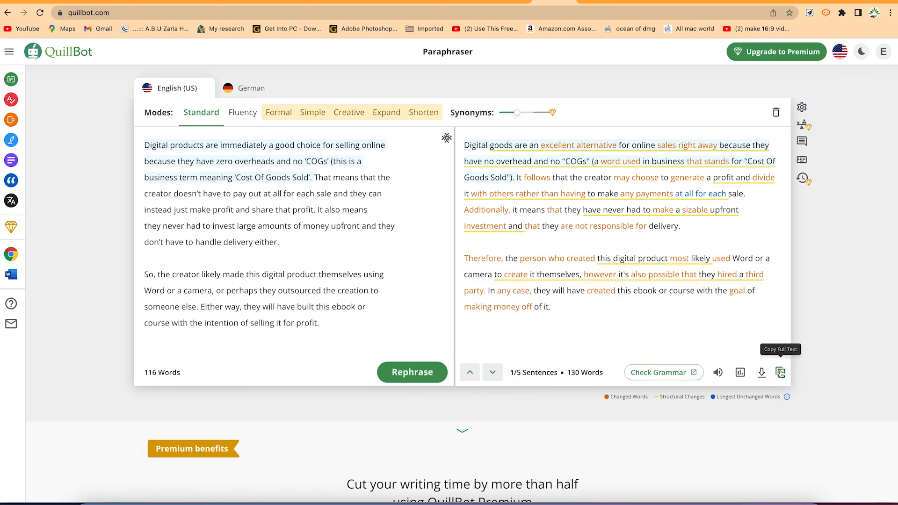
pyautogui.click(598, 2)
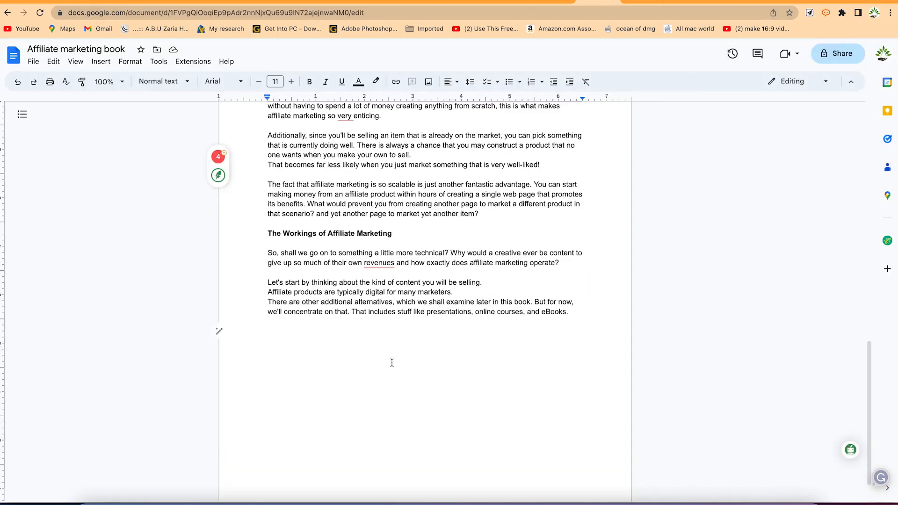
pyautogui.write('Digital goods are an excellent alternative for online sales right away because they have no overhead and no "COGs" (a word used in business that stands for "Cost Of Goods Sold"). It follows that the creator may choose to generate a profit and divide it with others rather than having to make any payments at all for each sale. Additionally, it means that they have never had to make a sizable upfront investment and that they are not responsible for delivery.  Therefore, the person who created this digital product most likely used Word or a camera to create it themselves, however it\'s also possible that they hired a third party. In any case, they will have created this ebook or course with the goal of making money off of it.')
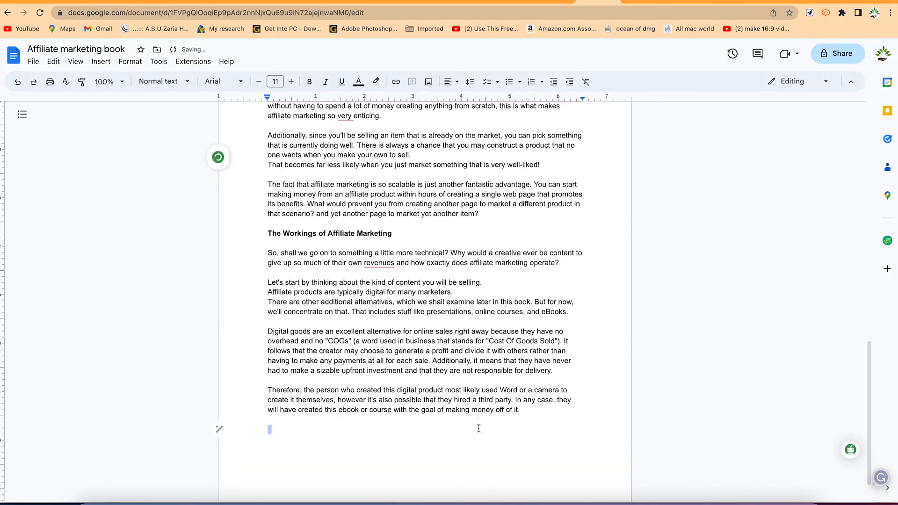
# Look through the rest of Chapter 1 in the PDFelement eBook up to the start of Chapter 2
pyautogui.click(672, 502)
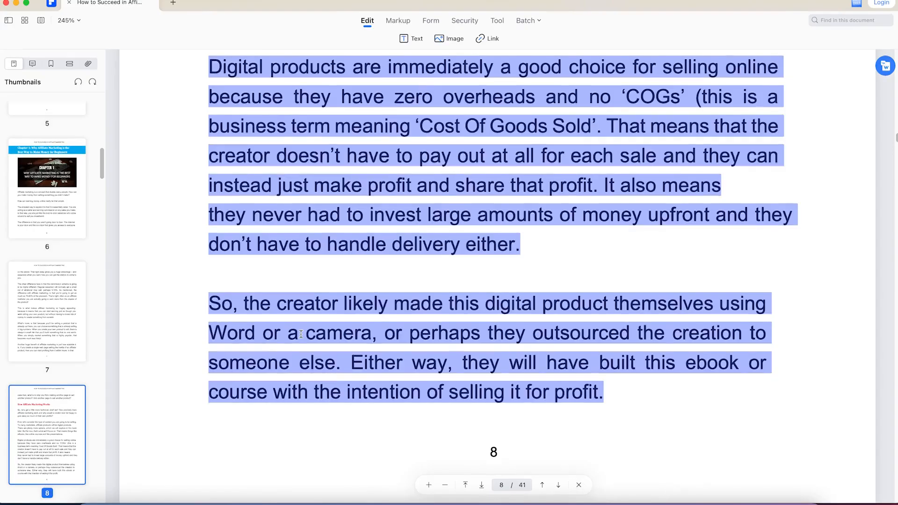
pyautogui.scroll(-3, 285, 346)
pyautogui.scroll(-10, 307, 394)
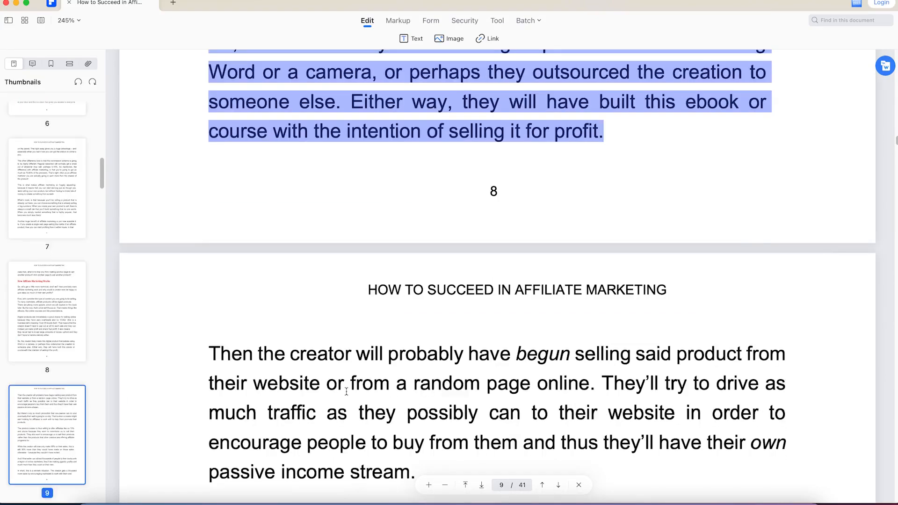
pyautogui.scroll(-20, 347, 394)
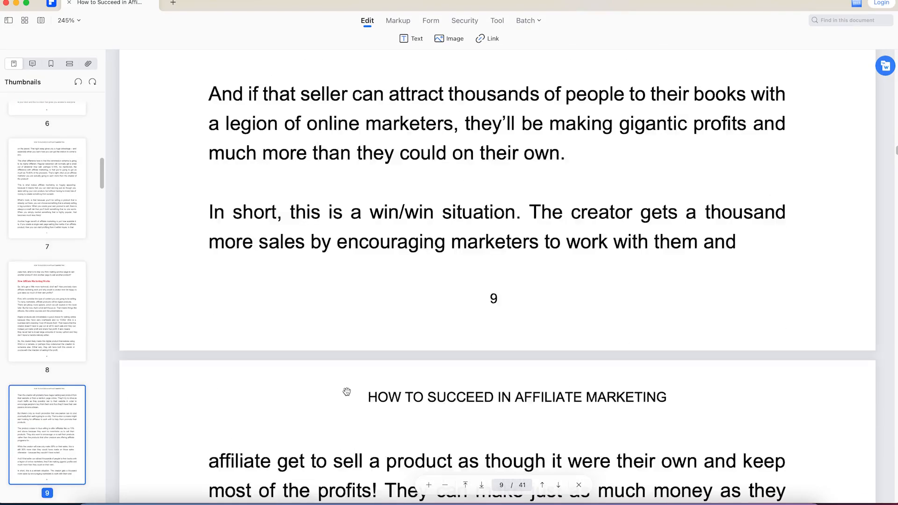
pyautogui.scroll(-20, 347, 392)
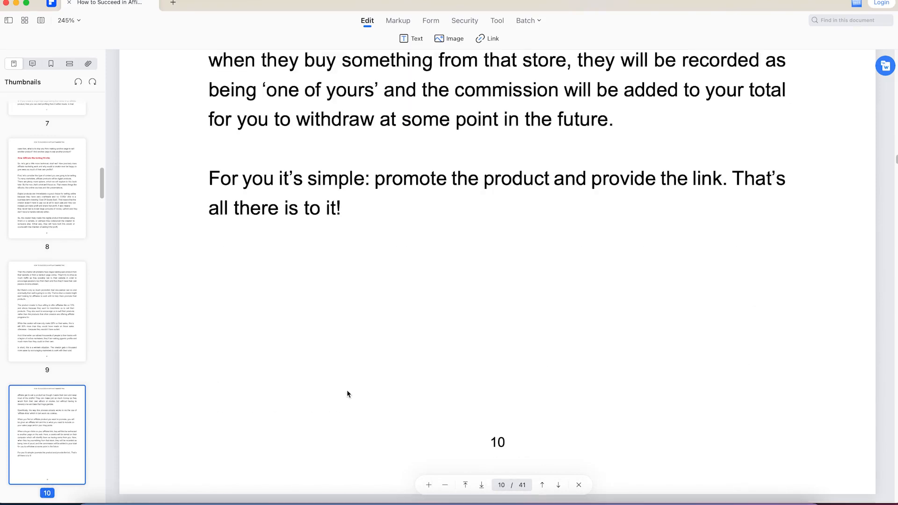
pyautogui.scroll(-3, 347, 392)
pyautogui.scroll(2, 347, 393)
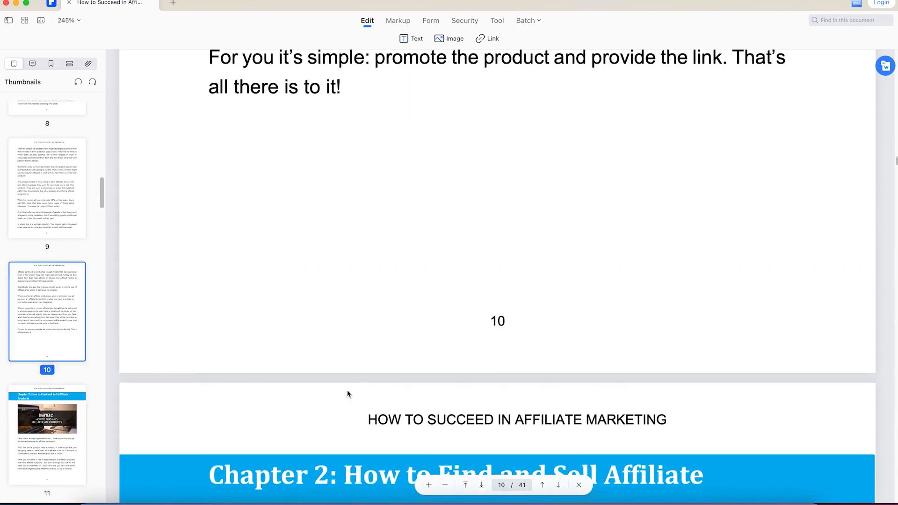
pyautogui.scroll(-4, 348, 397)
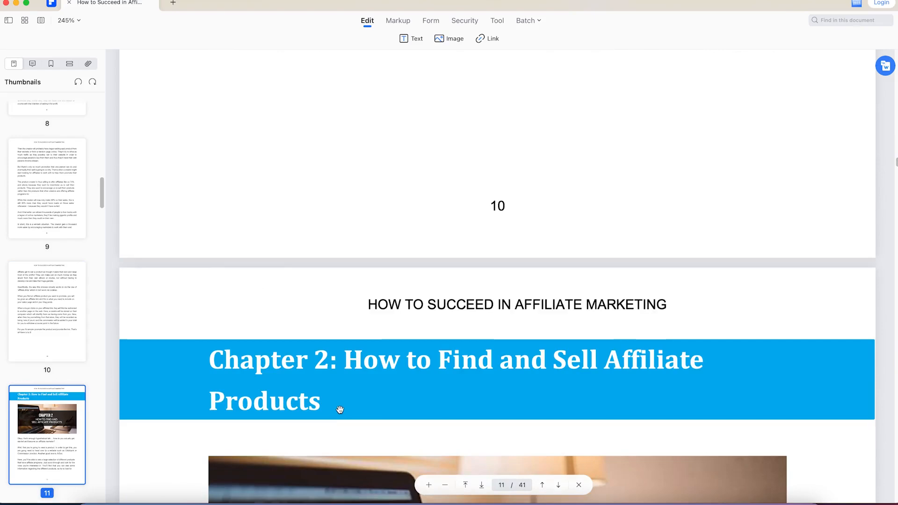
pyautogui.scroll(-4, 343, 396)
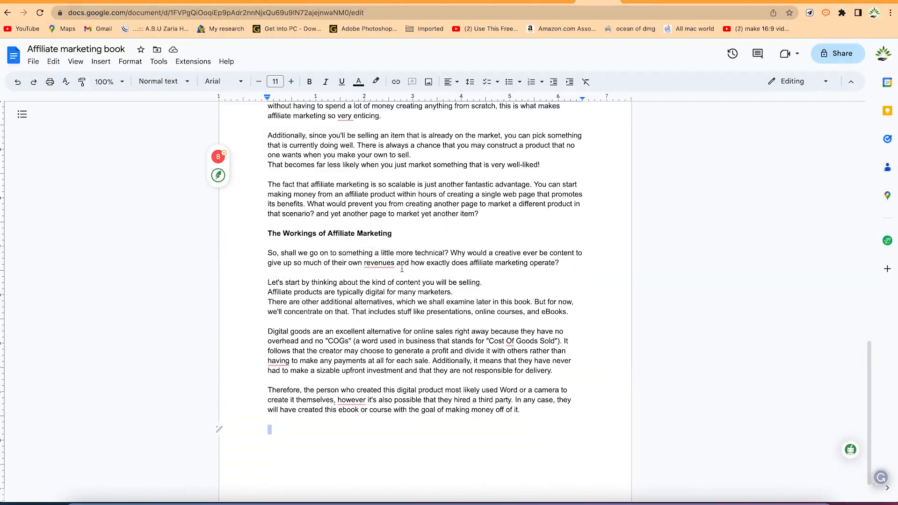
# Download the "Affiliate marketing book" document from Google Docs as a PDF Document (.pdf)
pyautogui.scroll(15, 401, 269)
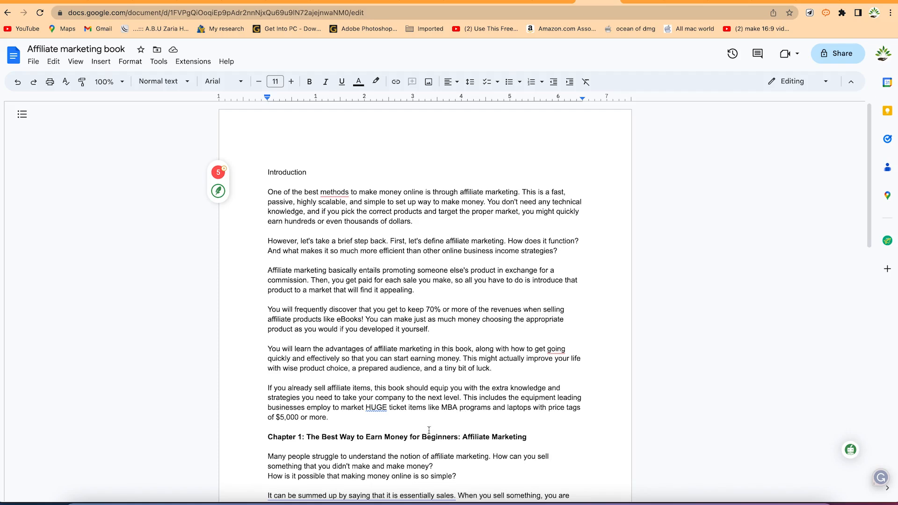
pyautogui.click(31, 66)
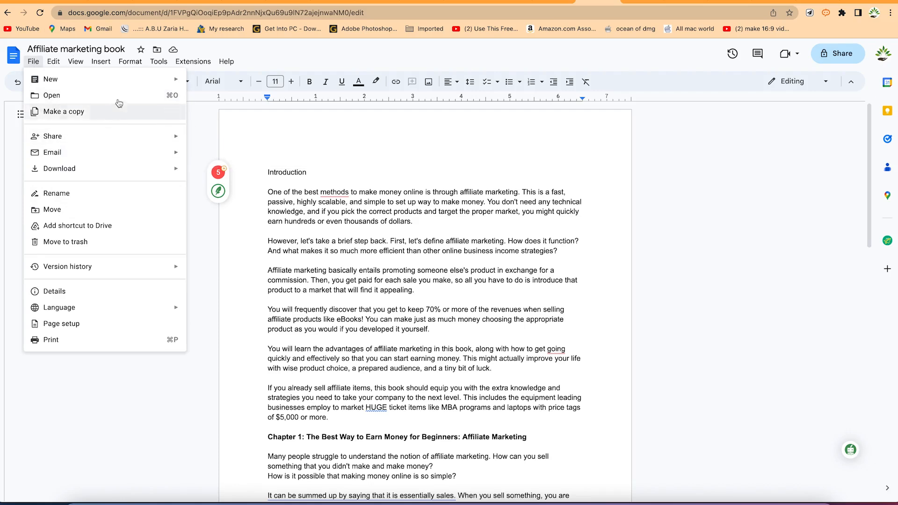
pyautogui.moveTo(116, 169)
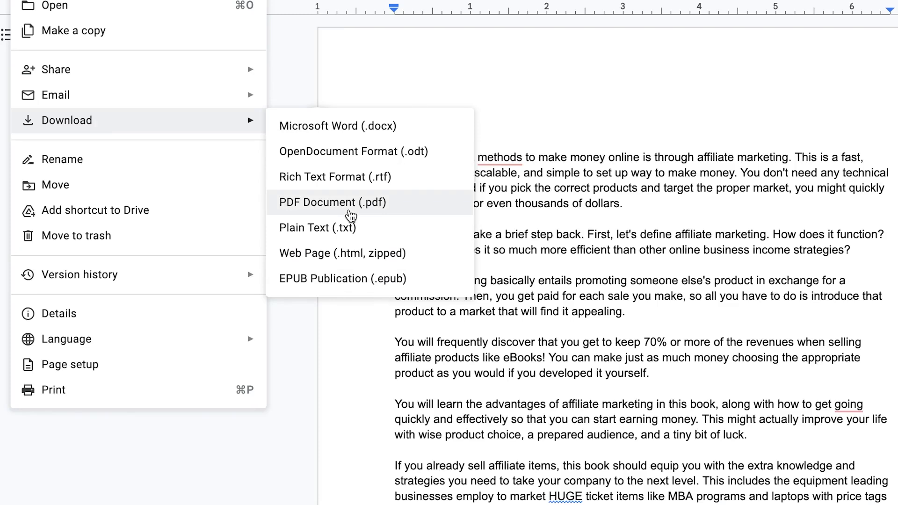
pyautogui.click(349, 211)
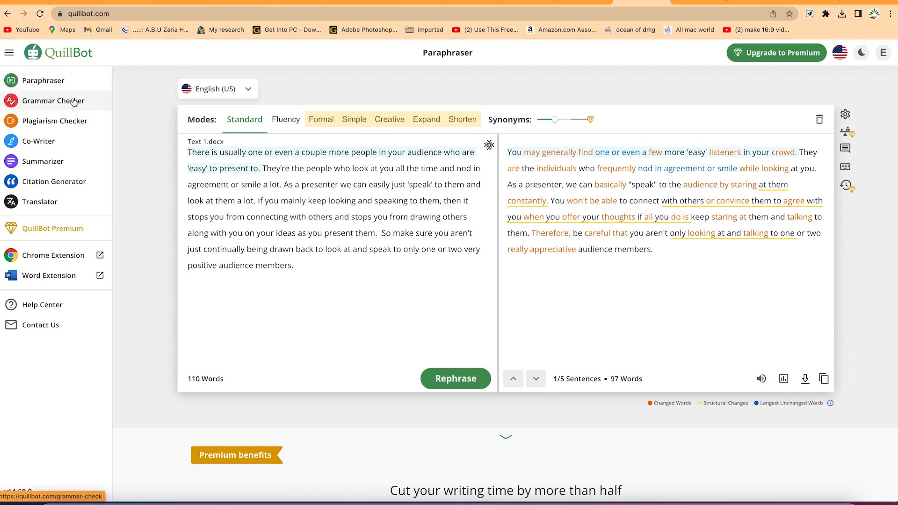
# Open QuillBot's Grammar Checker and paste in the English sample text beginning "Know your stuffs."
pyautogui.click(74, 102)
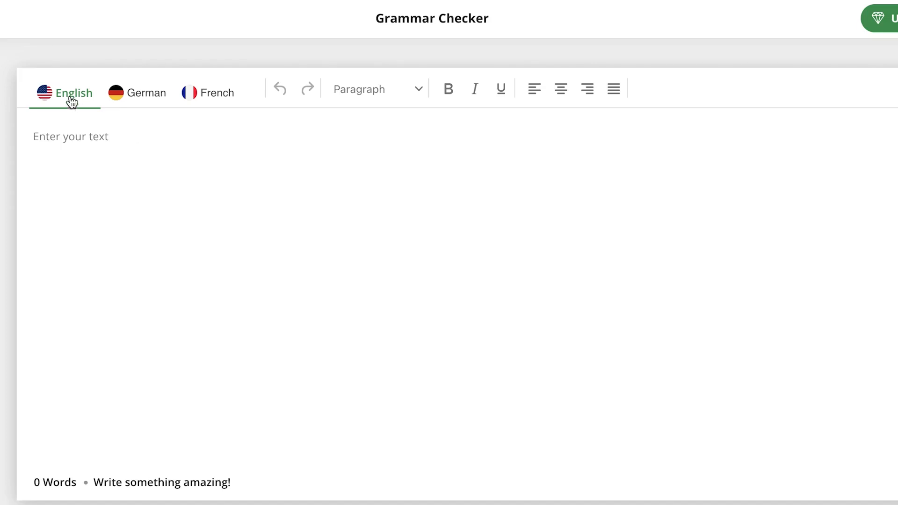
pyautogui.click(145, 139)
pyautogui.hotkey('ctrl', 'v')
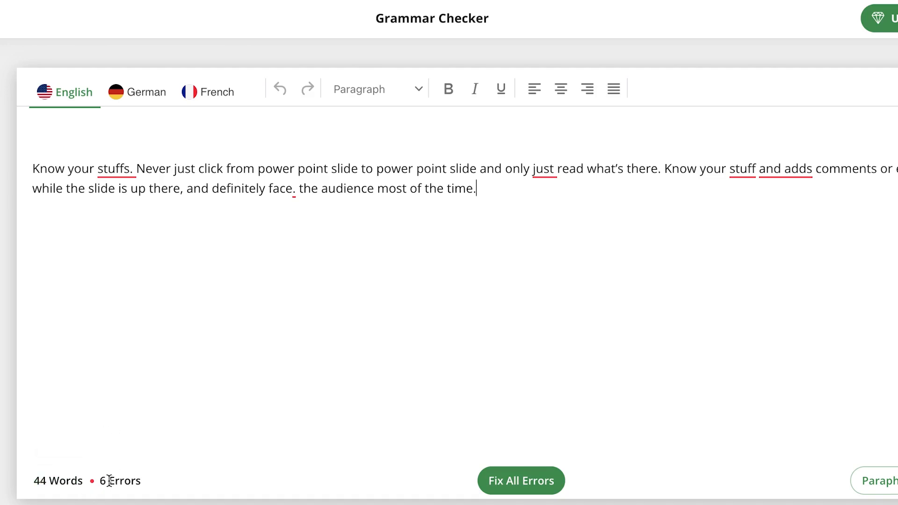
# Examine the suggested corrections for the underlined errors in the sample text, including "stuffs.", "just", "stuff" and the period after "face"
pyautogui.click(117, 174)
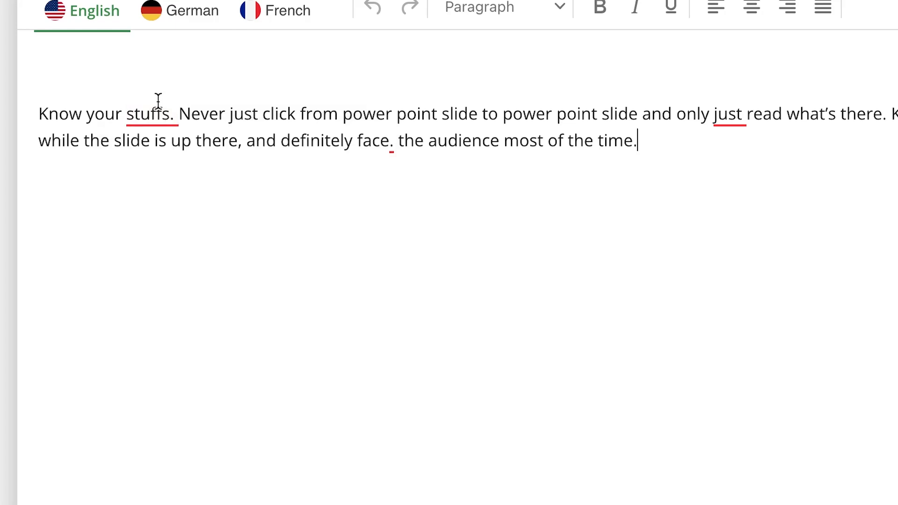
pyautogui.moveTo(158, 102)
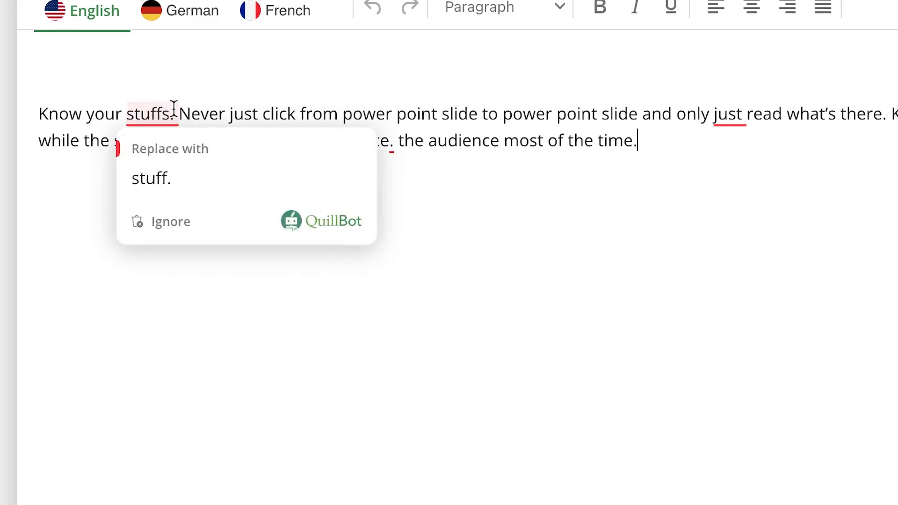
pyautogui.moveTo(752, 112)
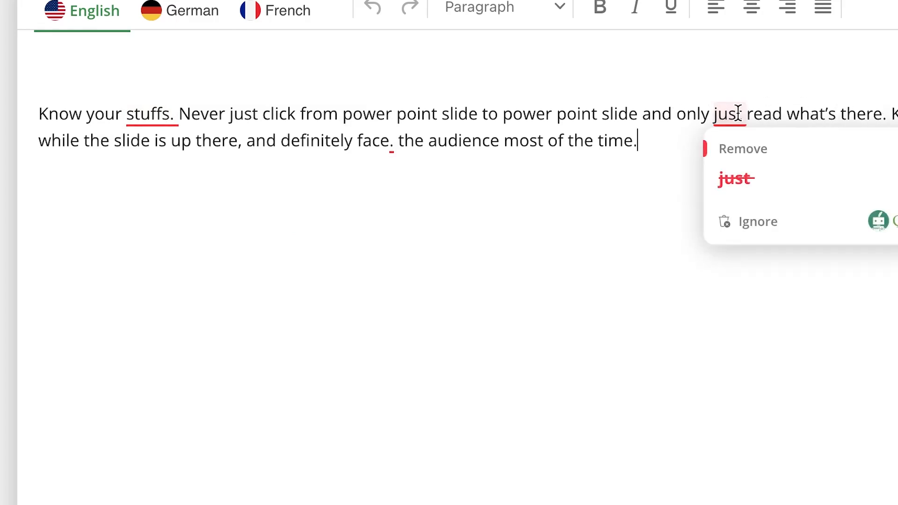
pyautogui.moveTo(464, 112)
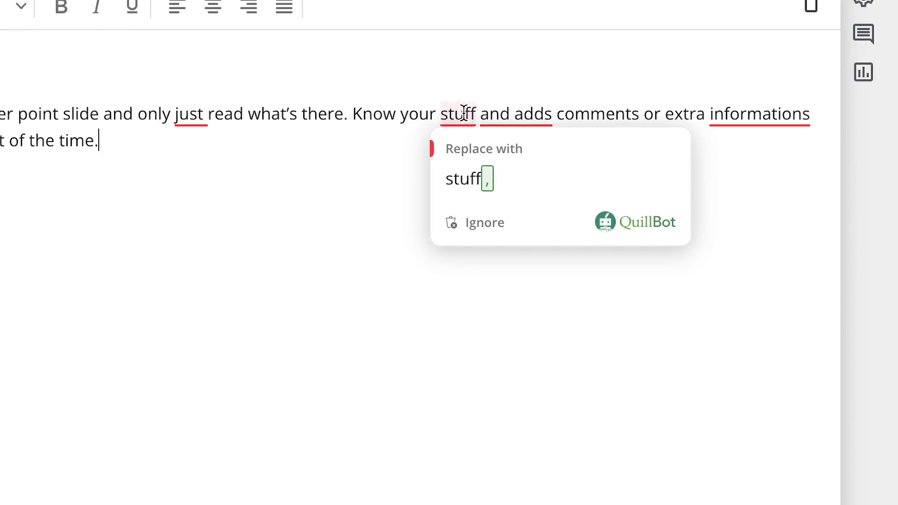
pyautogui.moveTo(185, 112)
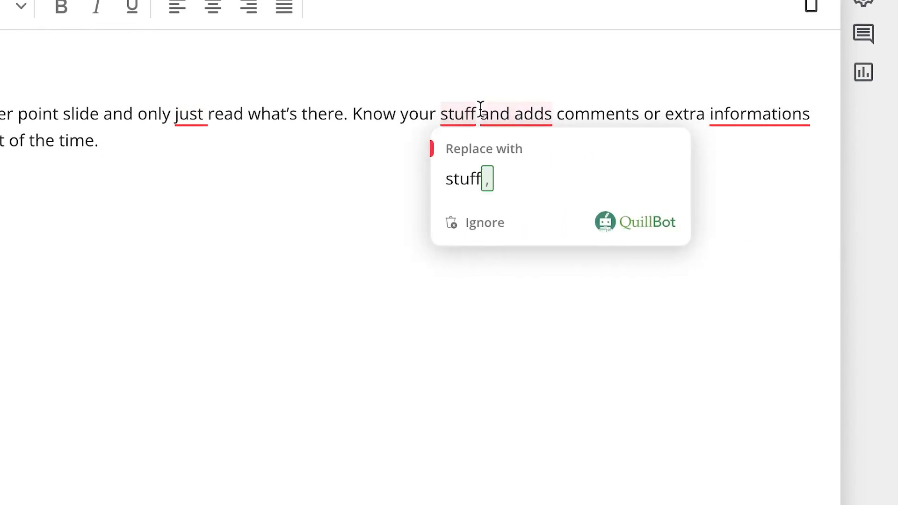
pyautogui.moveTo(756, 126)
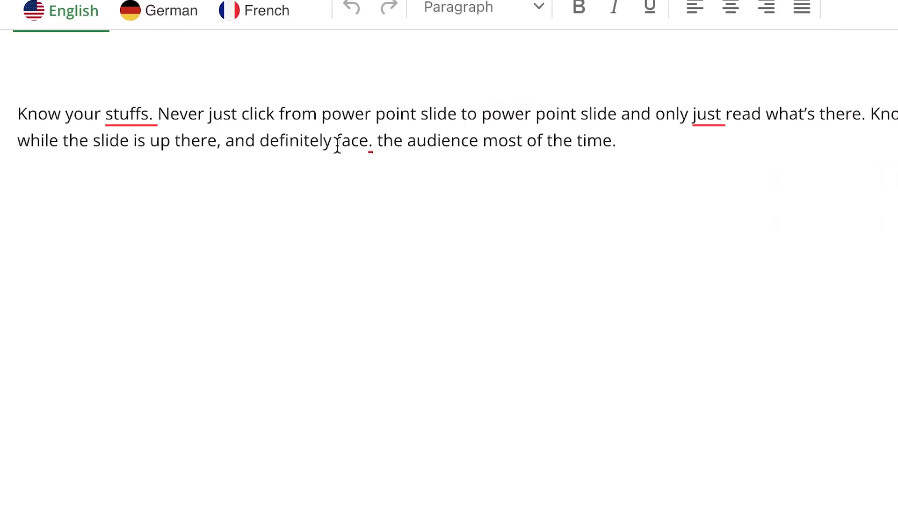
pyautogui.moveTo(370, 137)
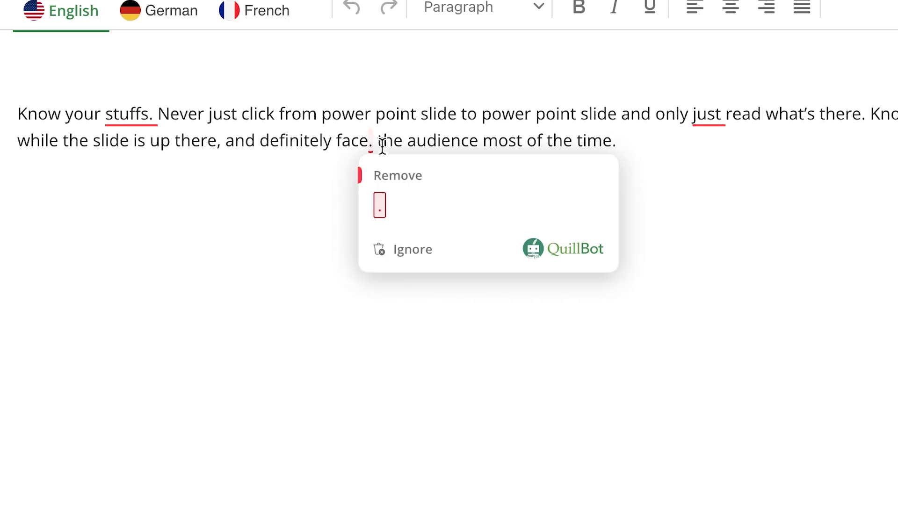
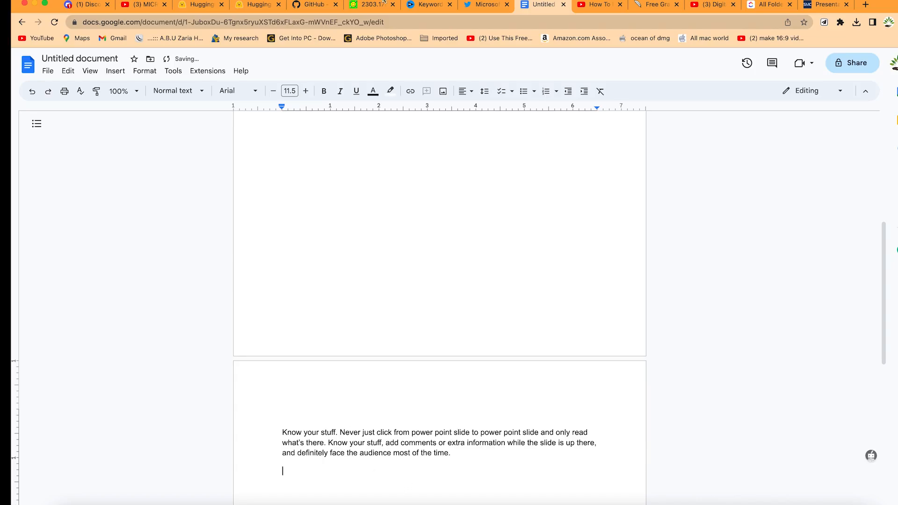
# Switch to QuillBot's Grammar Checker page and look through its feature descriptions and the table of wrong and right grammar examples
pyautogui.click(665, 6)
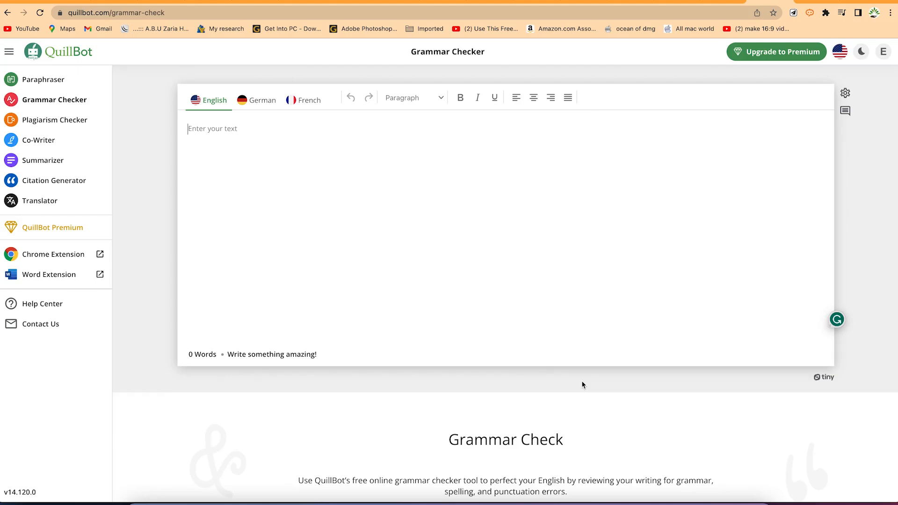
pyautogui.scroll(-10, 583, 385)
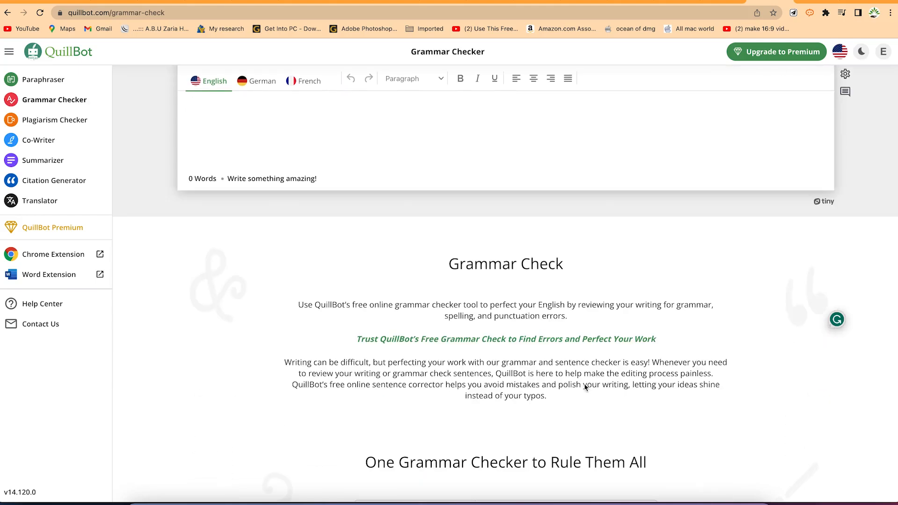
pyautogui.scroll(-4, 585, 387)
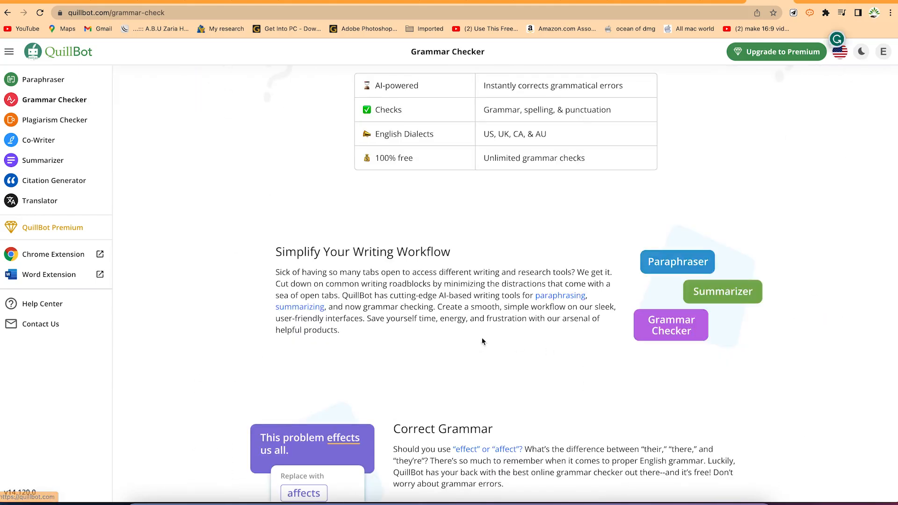
pyautogui.scroll(-2, 523, 324)
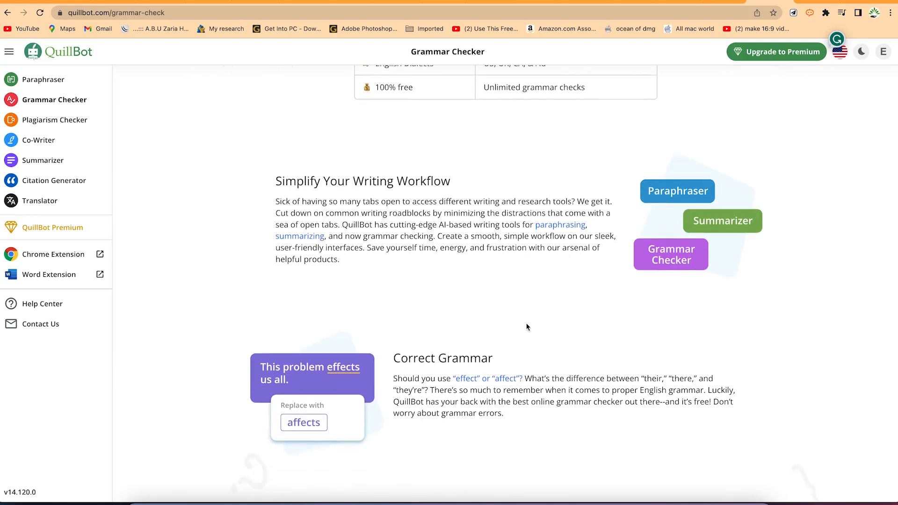
pyautogui.scroll(2, 526, 323)
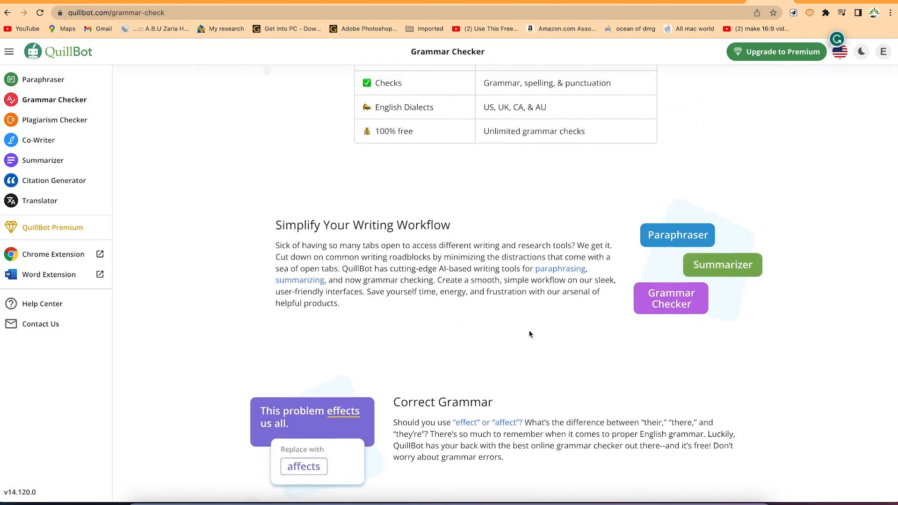
pyautogui.scroll(-4, 527, 331)
pyautogui.scroll(-3, 491, 318)
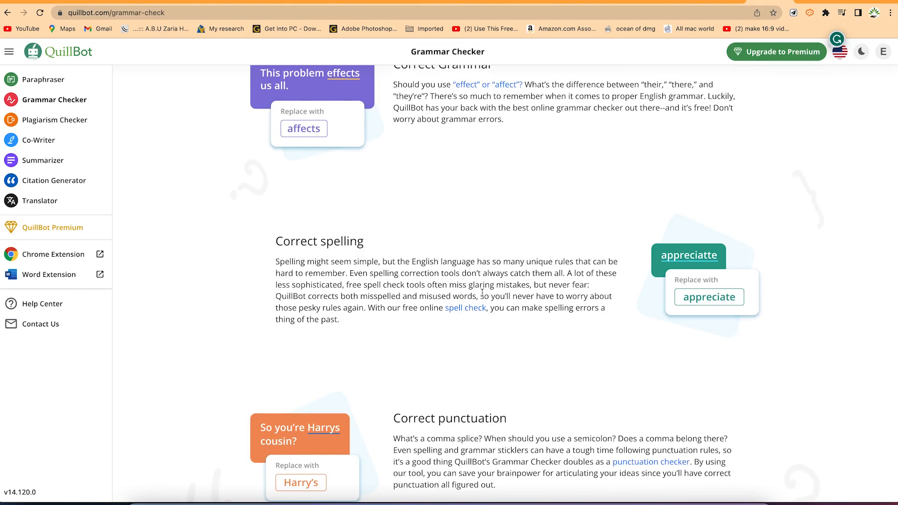
pyautogui.scroll(-3, 482, 293)
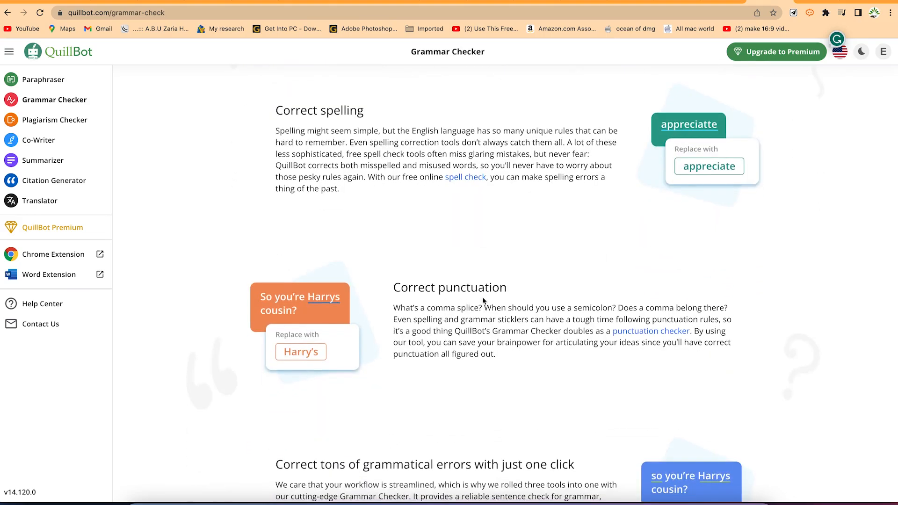
pyautogui.scroll(-5, 483, 300)
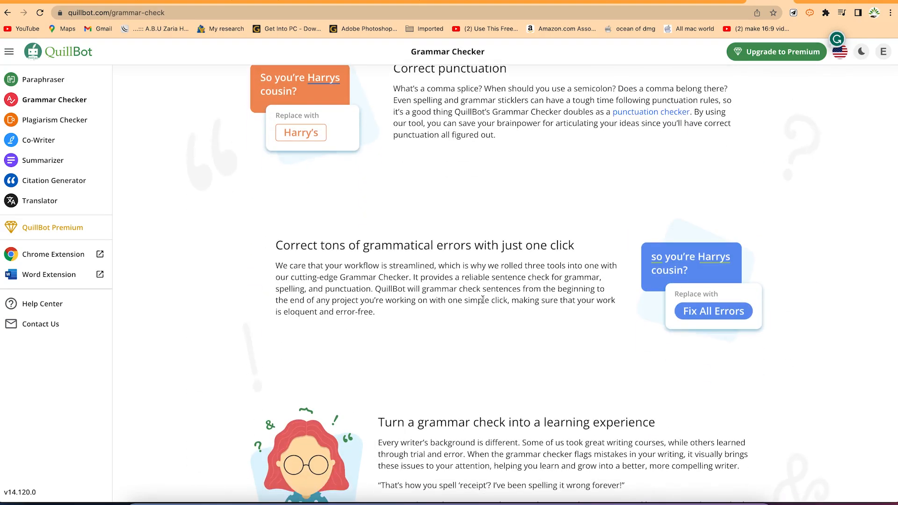
pyautogui.scroll(-3, 482, 299)
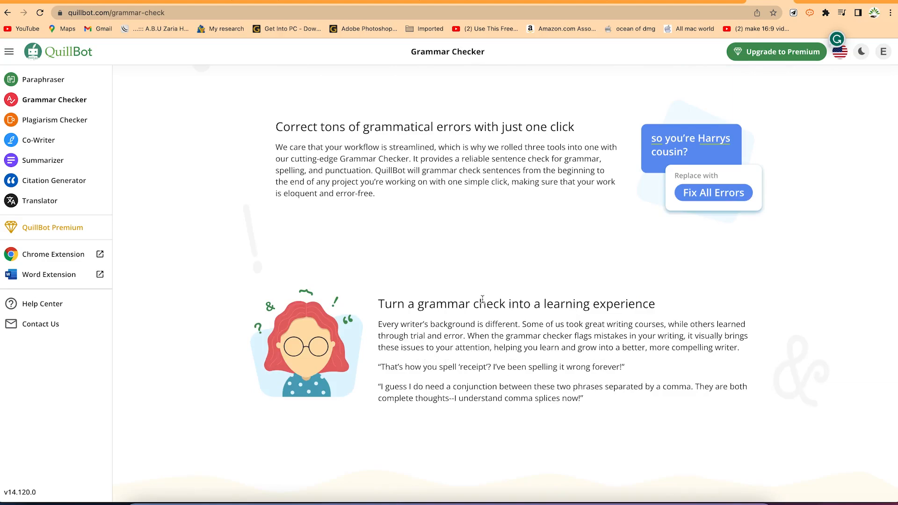
pyautogui.scroll(-10, 482, 299)
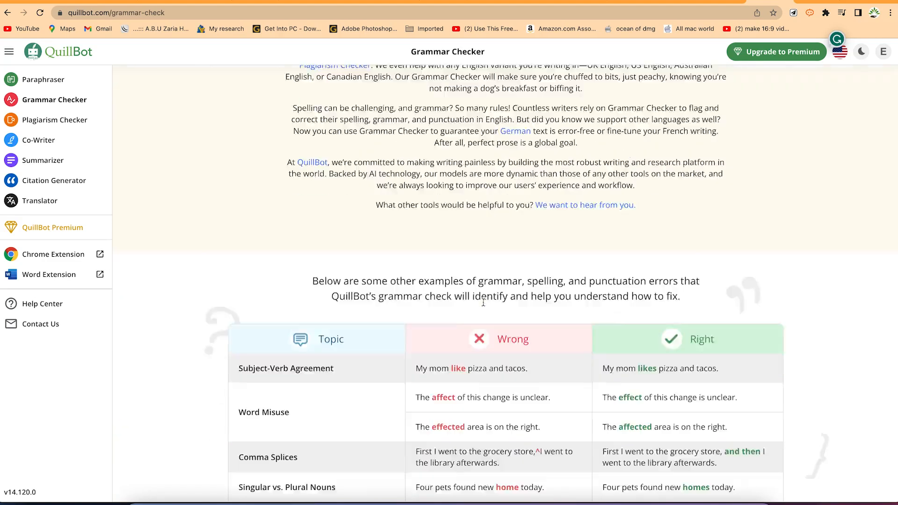
pyautogui.scroll(-4, 483, 302)
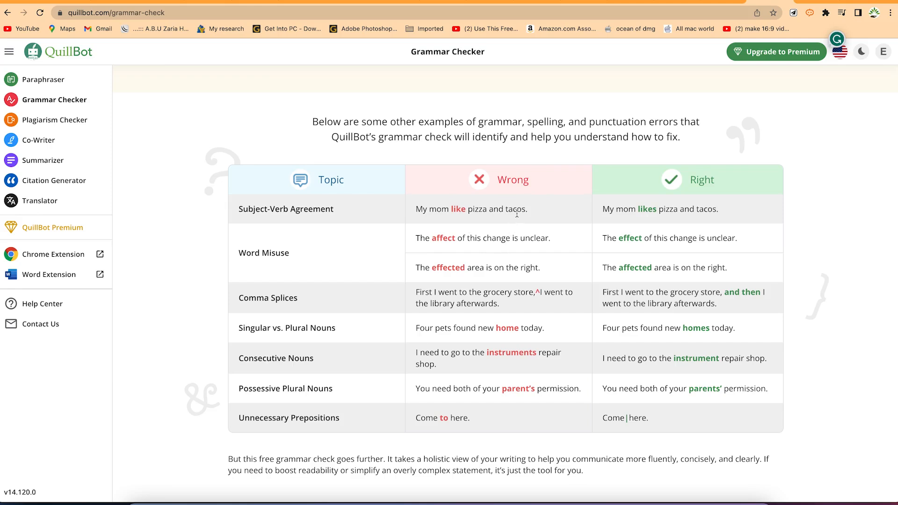
pyautogui.scroll(3, 549, 215)
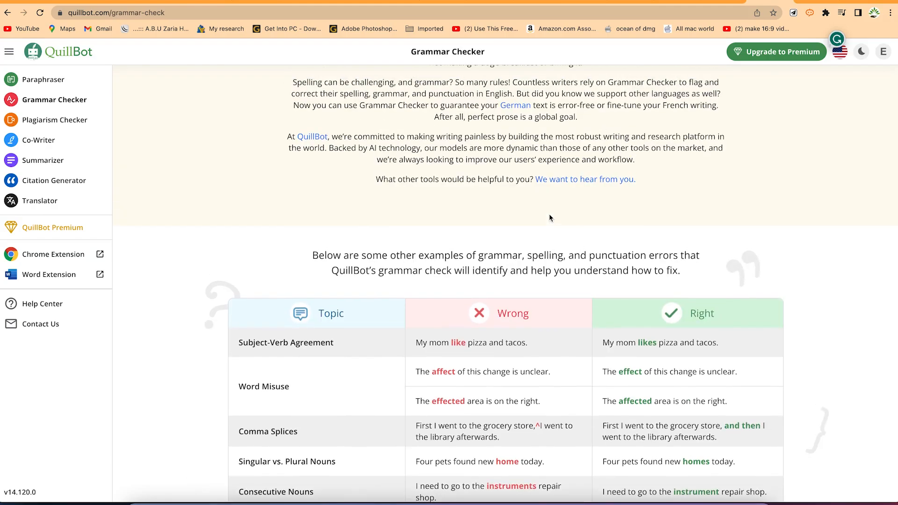
pyautogui.scroll(20, 549, 218)
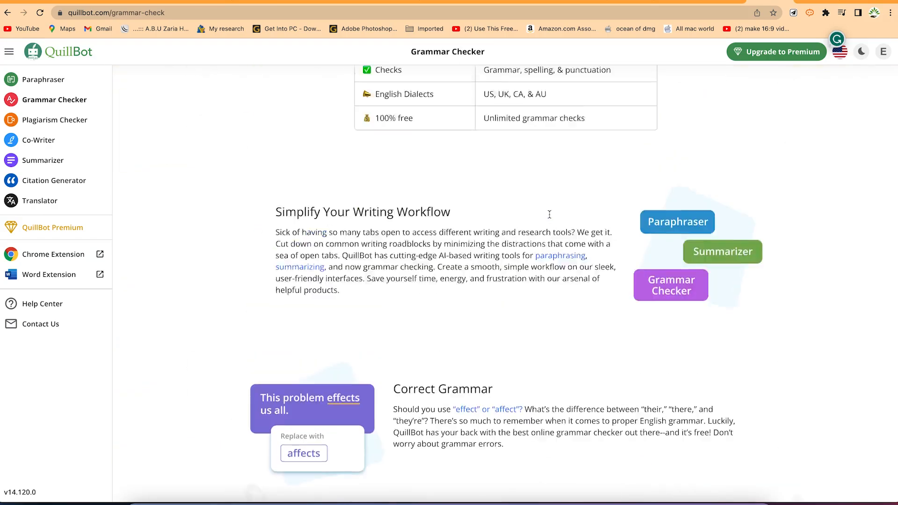
# Paste the grocery-store sample text into the Grammar Checker and examine its error count and the suggestion for "Hes"
pyautogui.write('"Johns going to the store to buy there groceries. Hes taking his car cause its faster then walking. He hopes he doesn\'t forget to buy the bananas, there is no other store nearby.  At the store, John sees the line for the checkout is long and he doesn\'t have much time. He decides to sneak in the express lane with less than 10 items, but he didn\'t realize it was for people over 65 years old. He feels embarrassed, but he doesn\'t want to give up his spot in line."  Note: This example intentionally contains errors in spelling, punctuation, word choice, grammar, and plagiarism (the first sentence is copied from the previous example). QuillBot can help correct these errors to improve the clarity, accuracy, and professionalism of the text.')
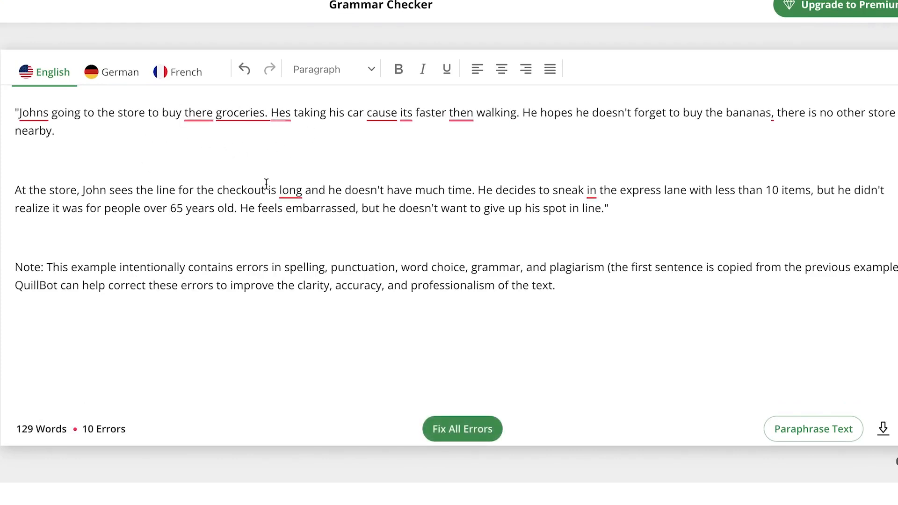
pyautogui.moveTo(291, 192)
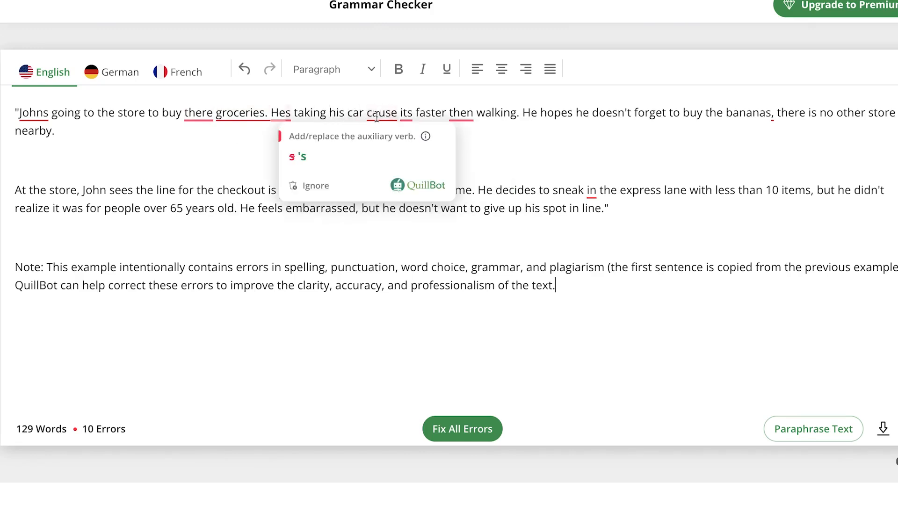
pyautogui.moveTo(411, 117)
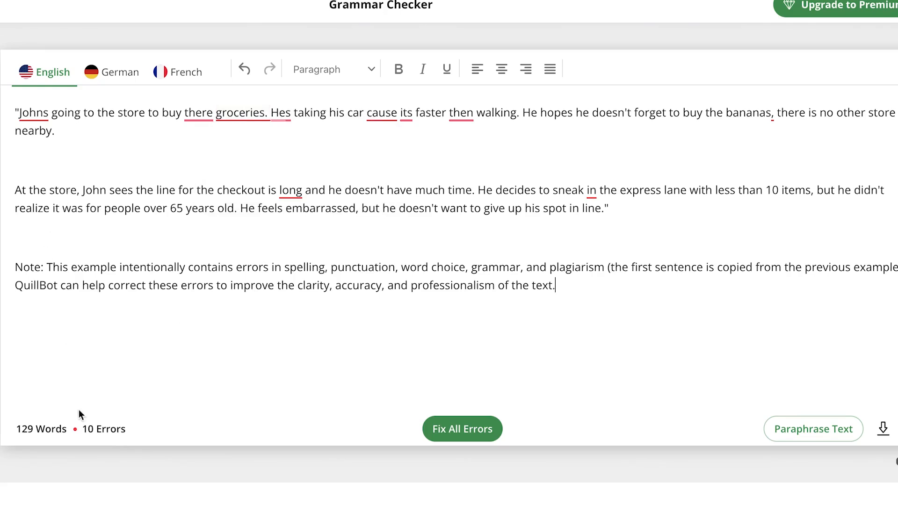
pyautogui.doubleClick(85, 428)
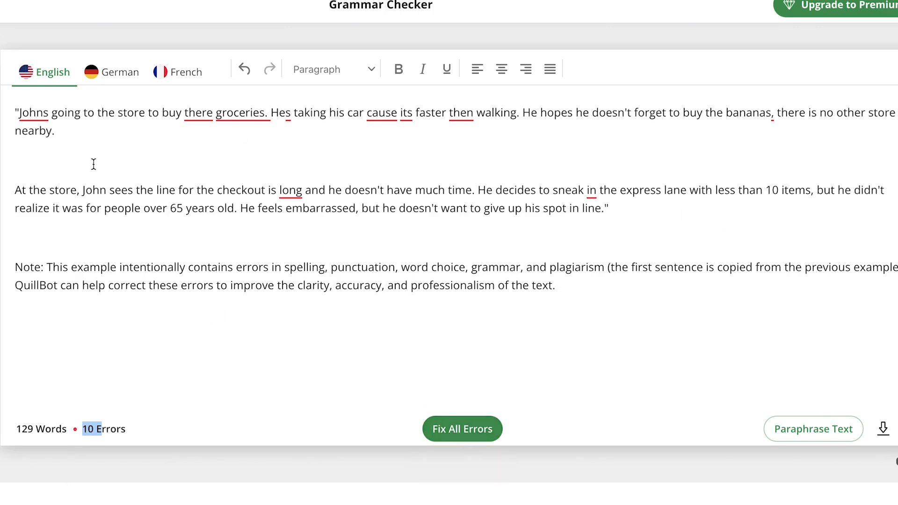
# Accept the suggested apostrophe correction for the sample text's first underlined word and fix all remaining errors at once
pyautogui.click(36, 117)
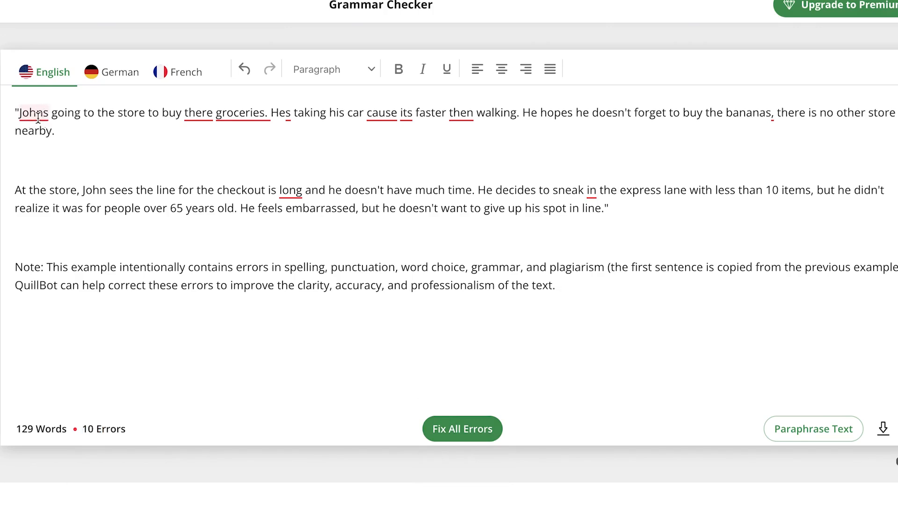
pyautogui.click(38, 117)
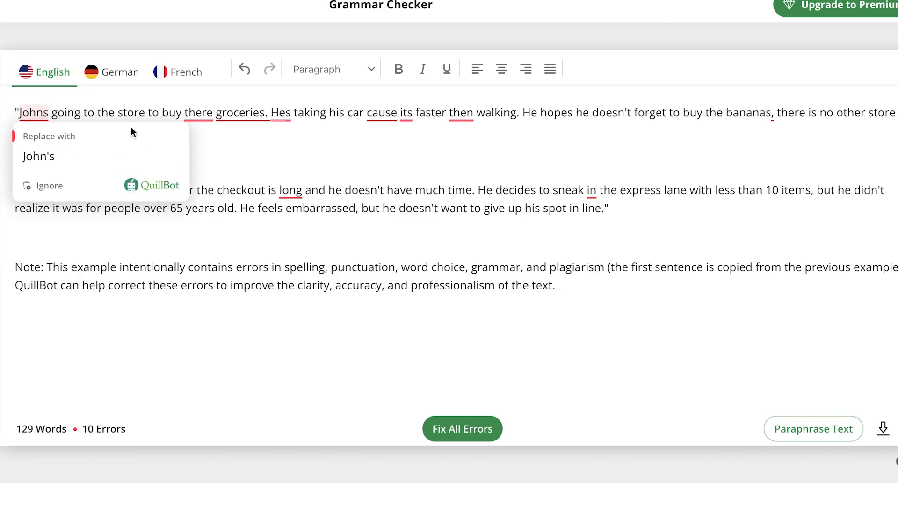
pyautogui.click(67, 158)
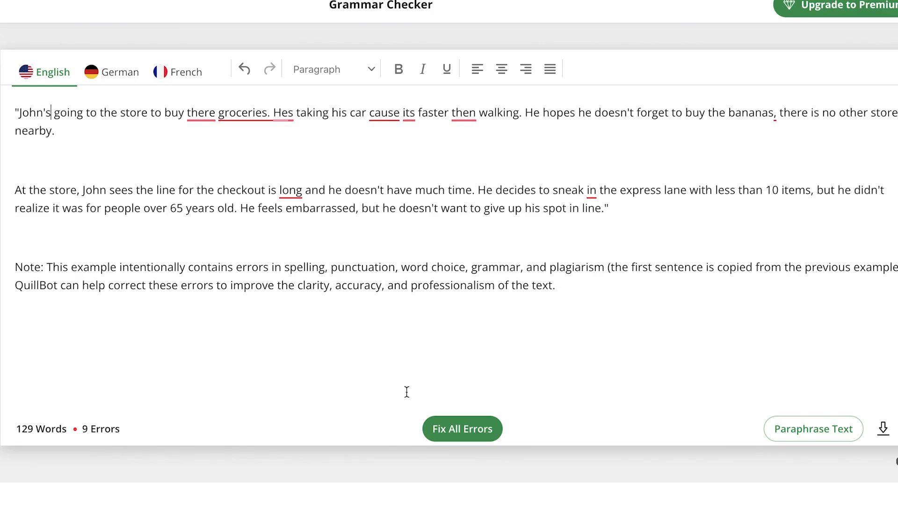
pyautogui.click(448, 437)
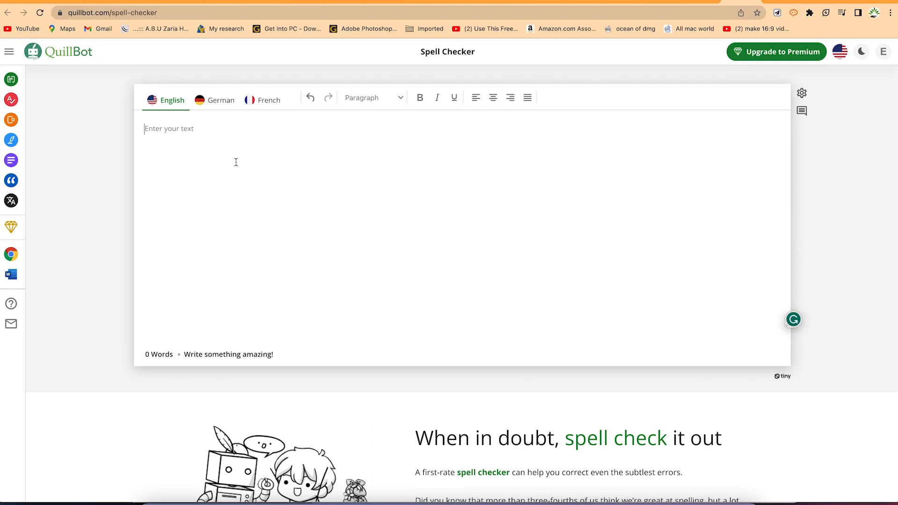
# Switch to Microsoft Word and try to open the most recent "2 ICOEE 18" paper from the recent documents
pyautogui.click(241, 236)
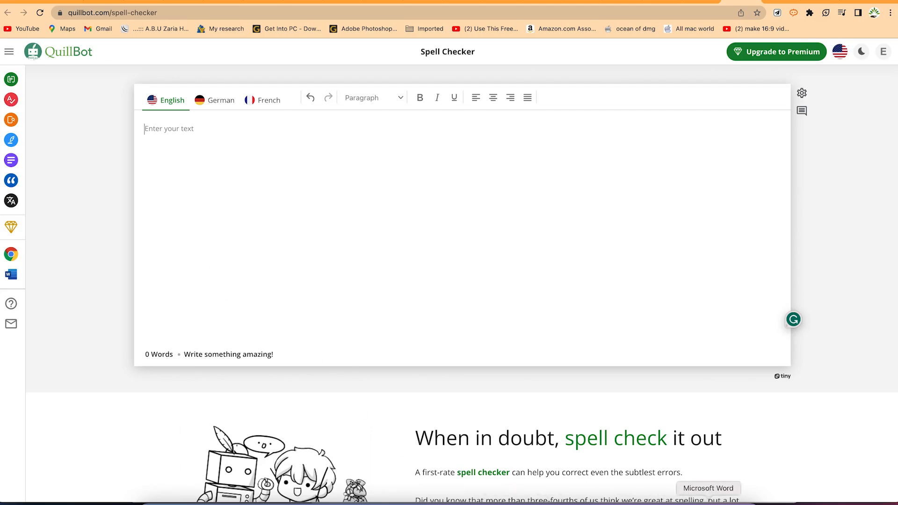
pyautogui.click(708, 503)
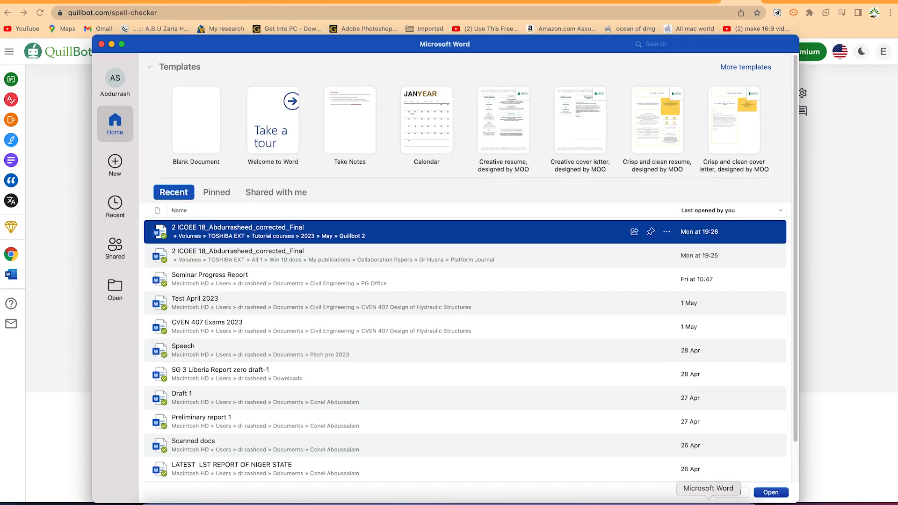
pyautogui.doubleClick(185, 236)
pyautogui.click(445, 307)
# Browse in Finder to the "Quillbot 2" folder and open the "2 ICOEE 18" .docx paper in Word
pyautogui.click(155, 503)
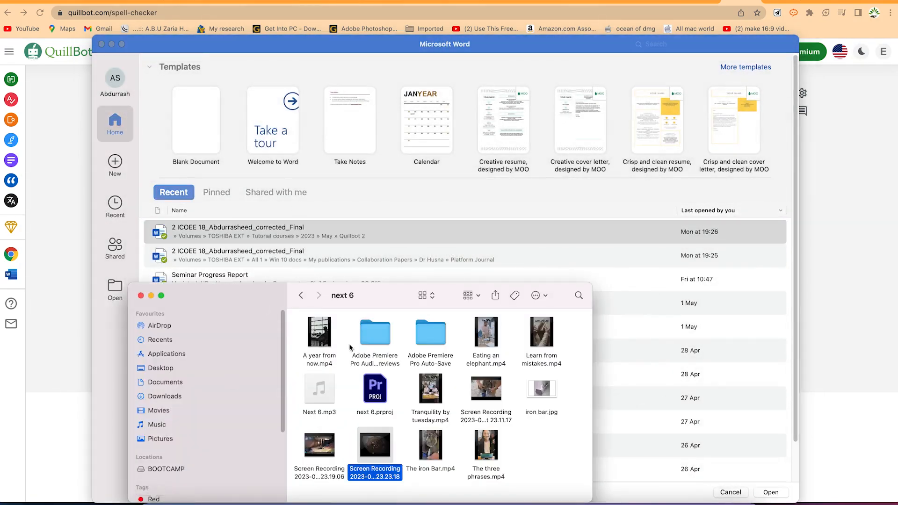
pyautogui.click(159, 368)
pyautogui.doubleClick(319, 334)
pyautogui.click(321, 344)
pyautogui.doubleClick(321, 344)
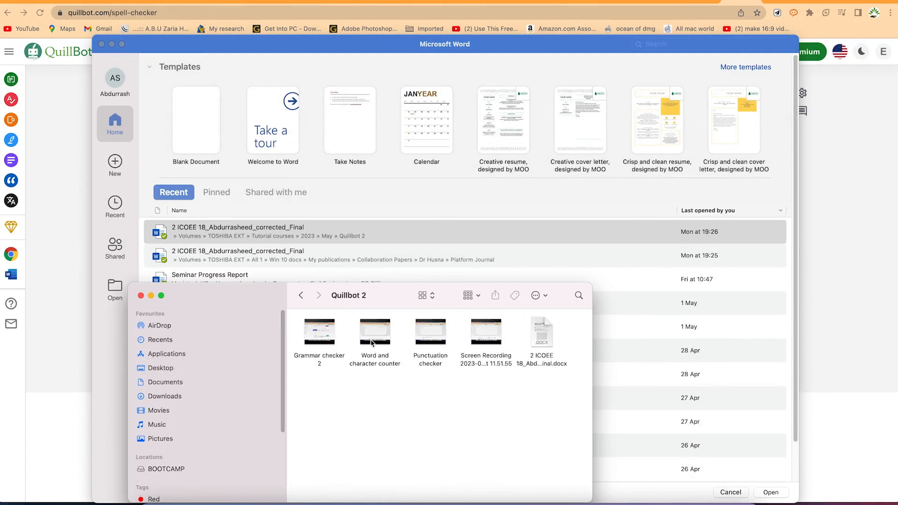
pyautogui.click(534, 344)
pyautogui.doubleClick(533, 344)
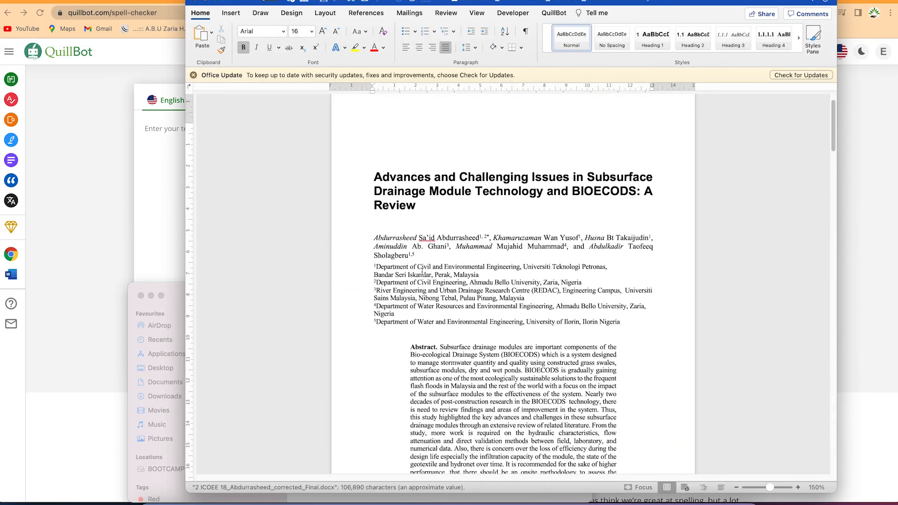
# Place the Word paper beside the QuillBot window in split view and select the abstract's full text for copying
pyautogui.scroll(-3, 425, 265)
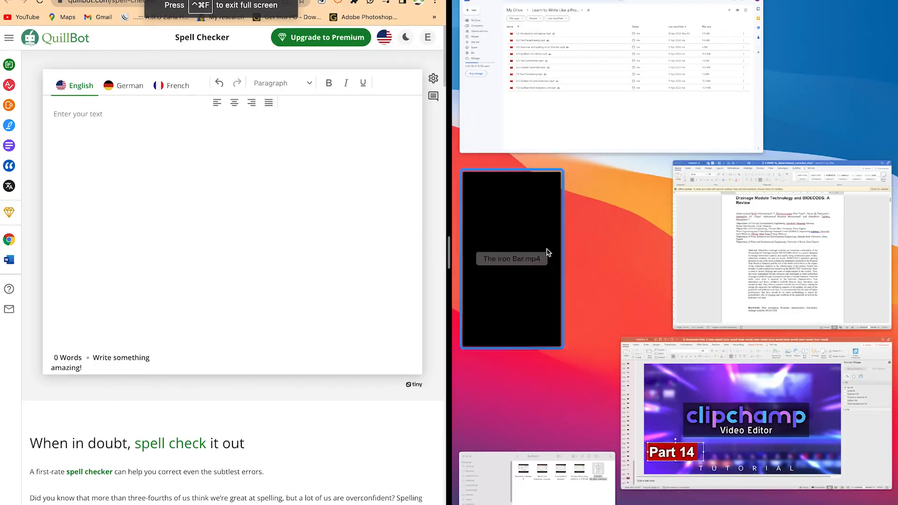
pyautogui.click(771, 273)
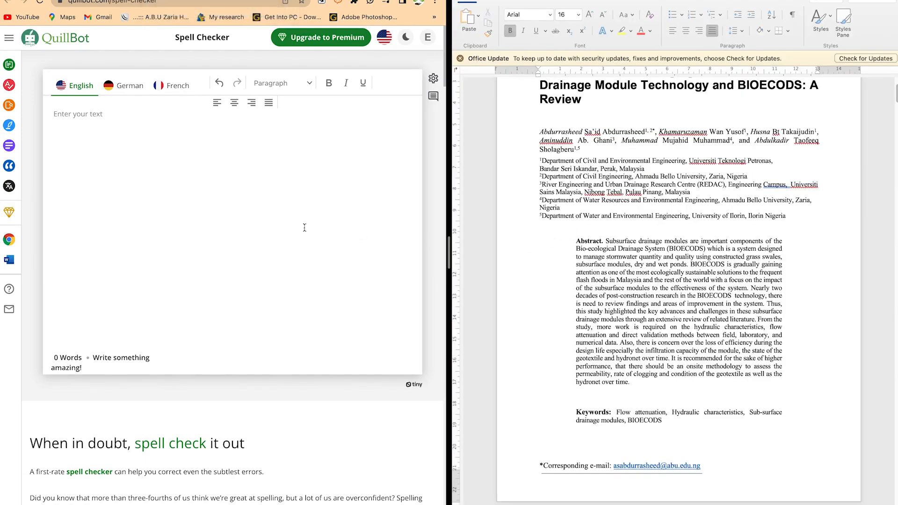
pyautogui.moveTo(607, 242); pyautogui.dragTo(652, 286)
pyautogui.moveTo(668, 359); pyautogui.dragTo(632, 386)
pyautogui.press('super+c')
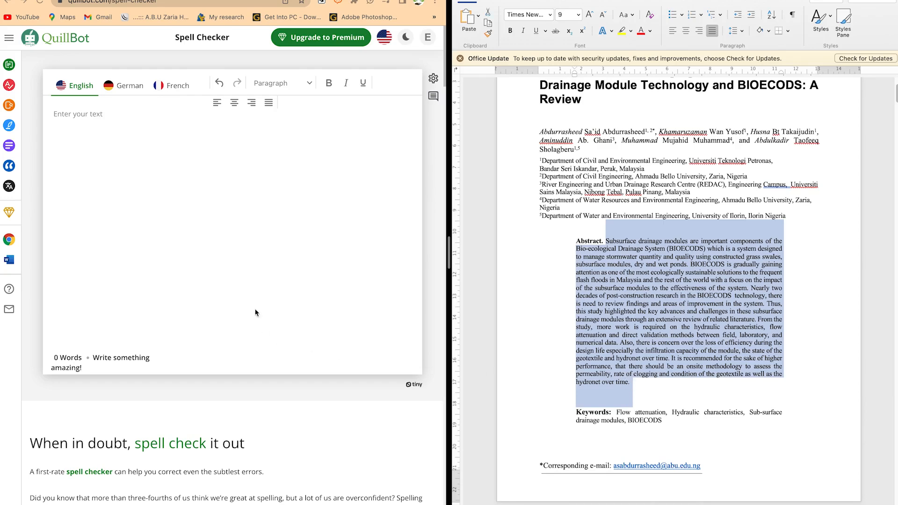
# Change from QuillBot's Spell Checker to the Grammar Checker and paste in the copied abstract beginning "Subsurface drainage modules"
pyautogui.click(171, 243)
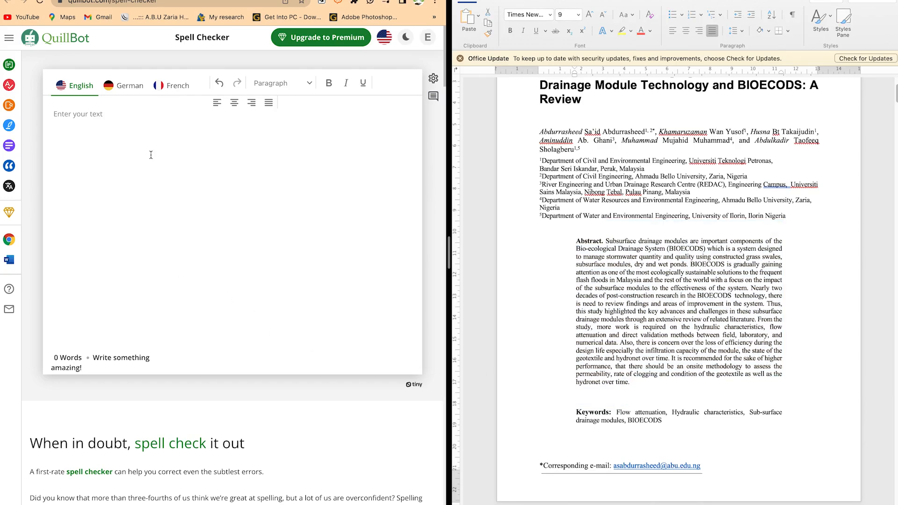
pyautogui.moveTo(9, 87)
pyautogui.click(41, 86)
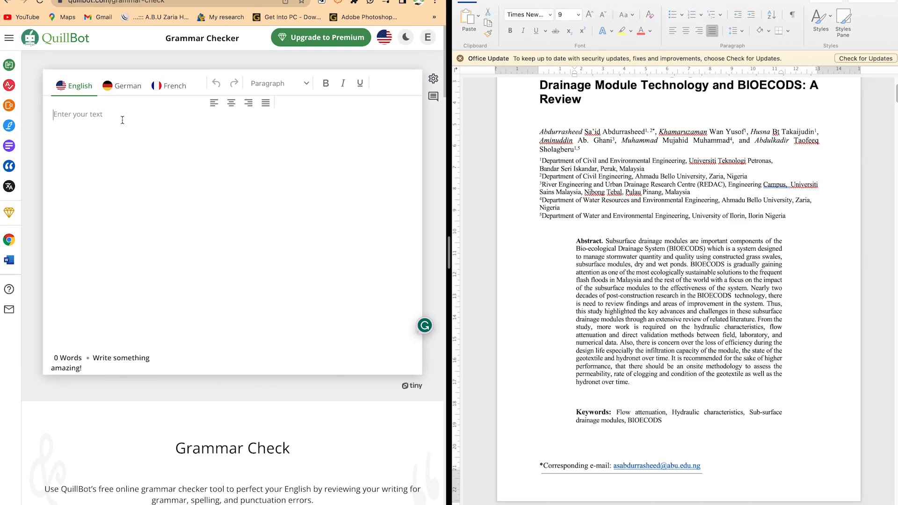
pyautogui.press('super+v')
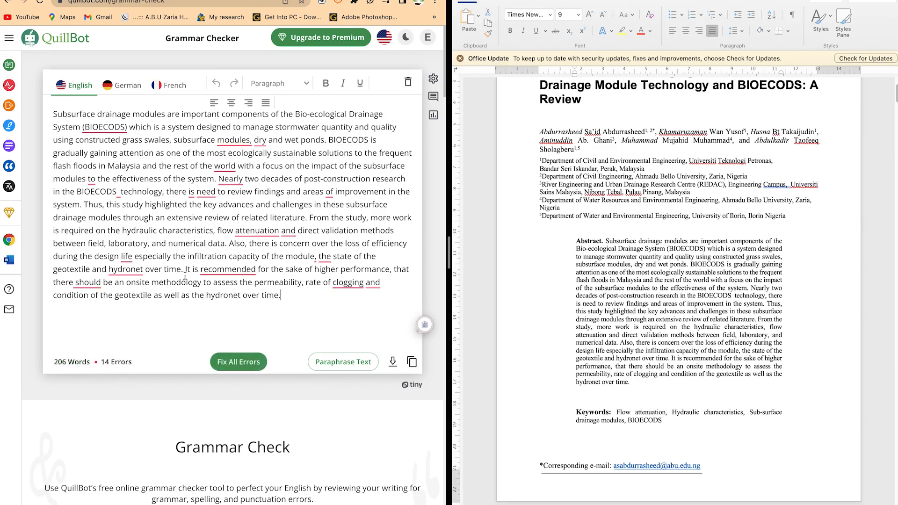
# Examine the suggested corrections for underlined words in the abstract, including "modules,", "recommended" and "hydronet"
pyautogui.click(245, 138)
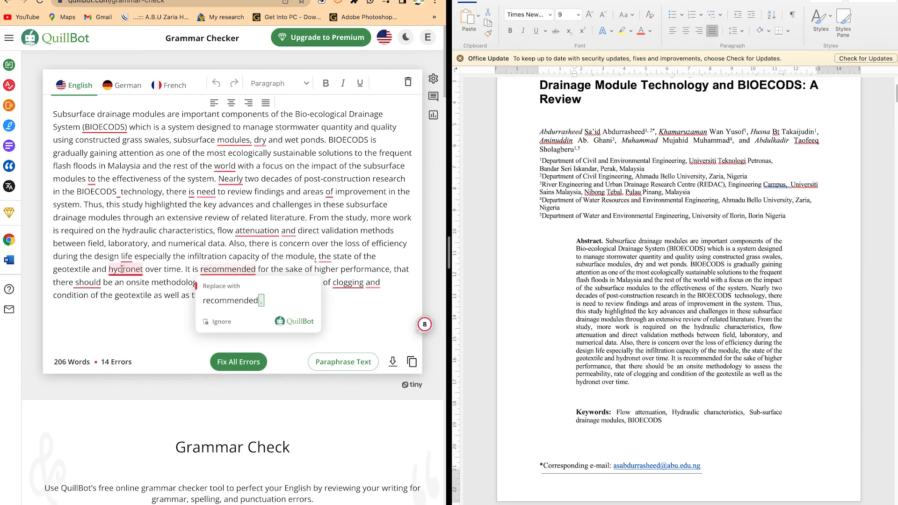
pyautogui.moveTo(124, 273)
pyautogui.moveTo(230, 146)
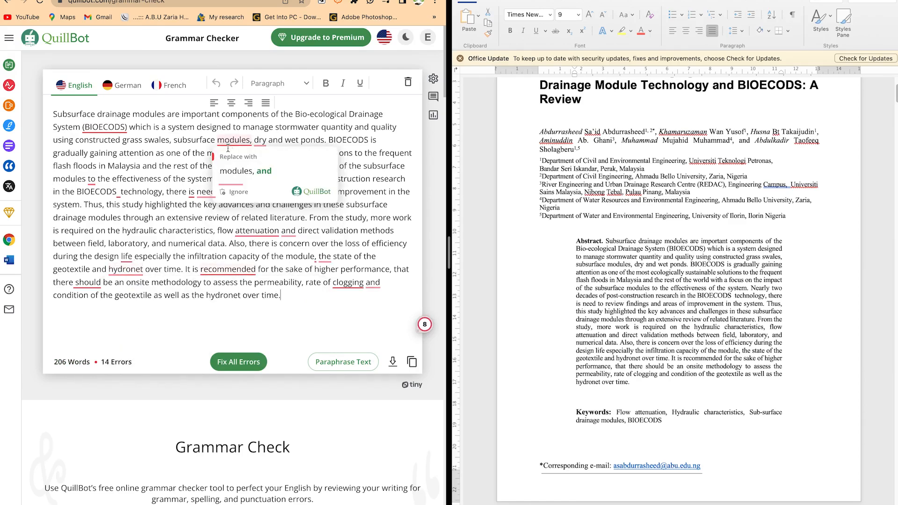
pyautogui.moveTo(192, 187)
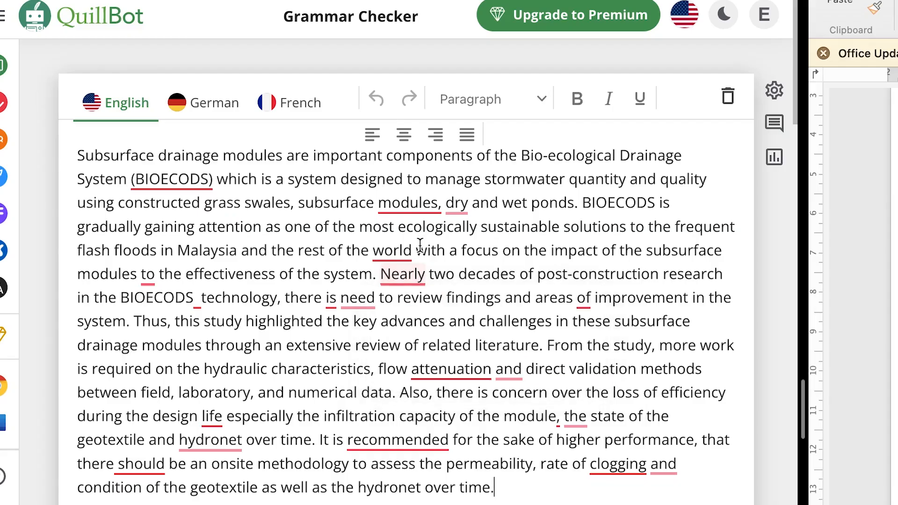
# Accept the suggested corrections in the abstract: a comma after "(BIOECODS)", "and" after "modules," and a comma after "world"
pyautogui.moveTo(176, 166)
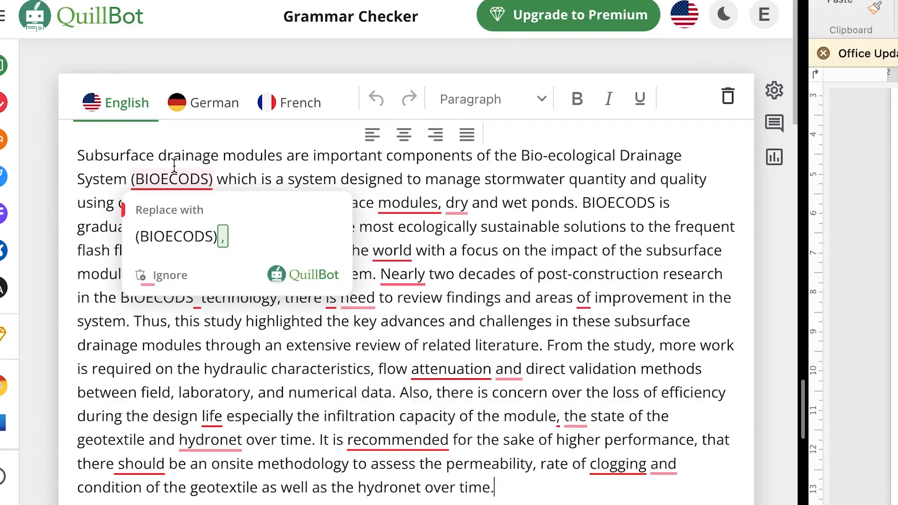
pyautogui.click(206, 241)
pyautogui.moveTo(431, 220)
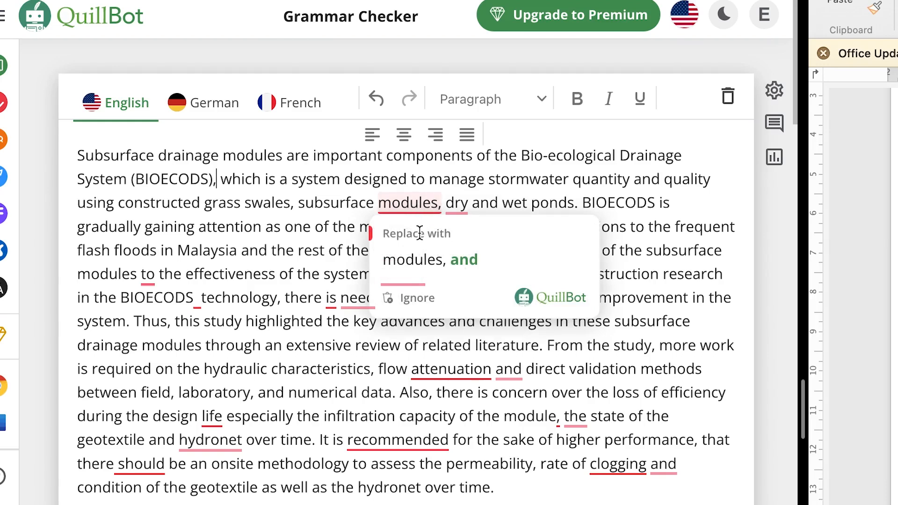
pyautogui.click(430, 259)
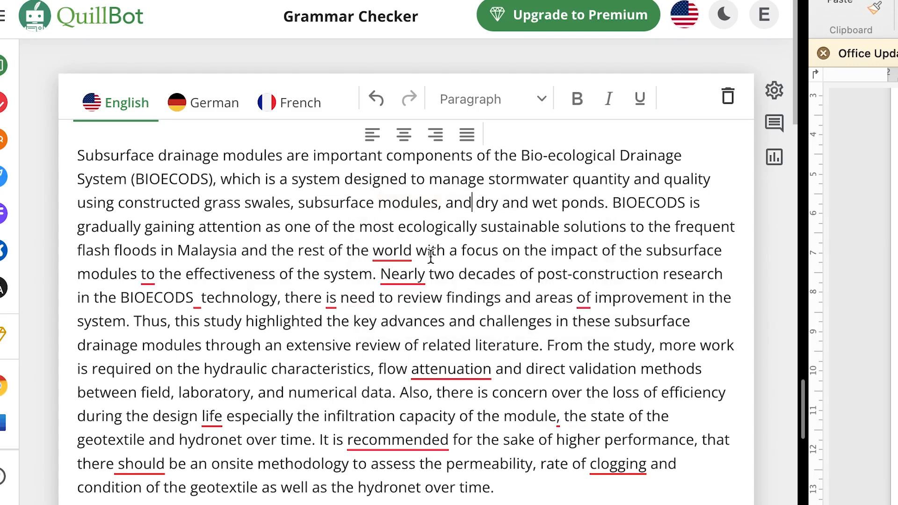
pyautogui.click(408, 253)
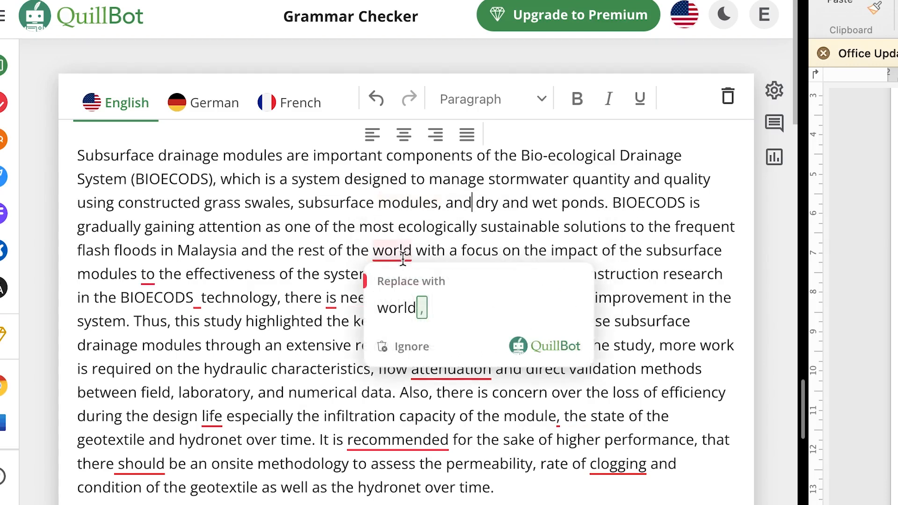
pyautogui.click(401, 302)
# Accept the abstract's suggested wording changes "modules on the effectiveness", "After nearly two decades" and "there is a need"
pyautogui.click(148, 275)
pyautogui.click(178, 344)
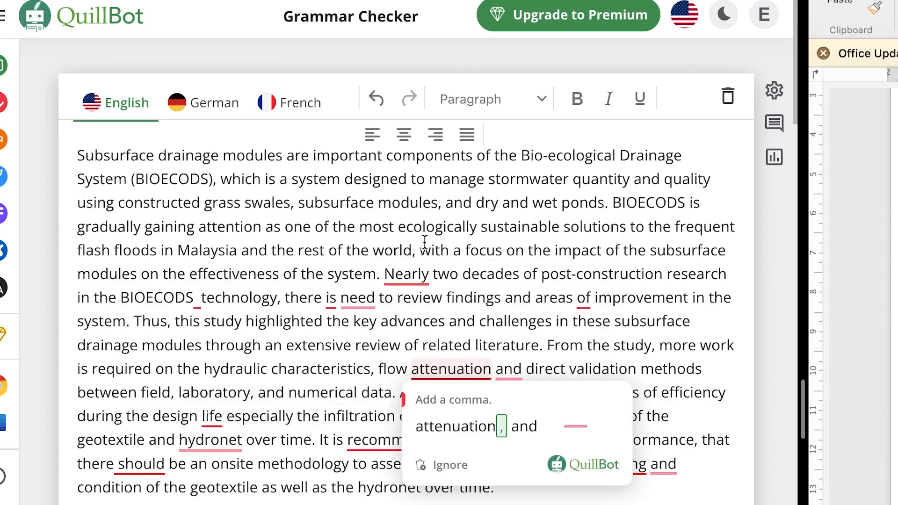
pyautogui.moveTo(399, 273)
pyautogui.click(436, 330)
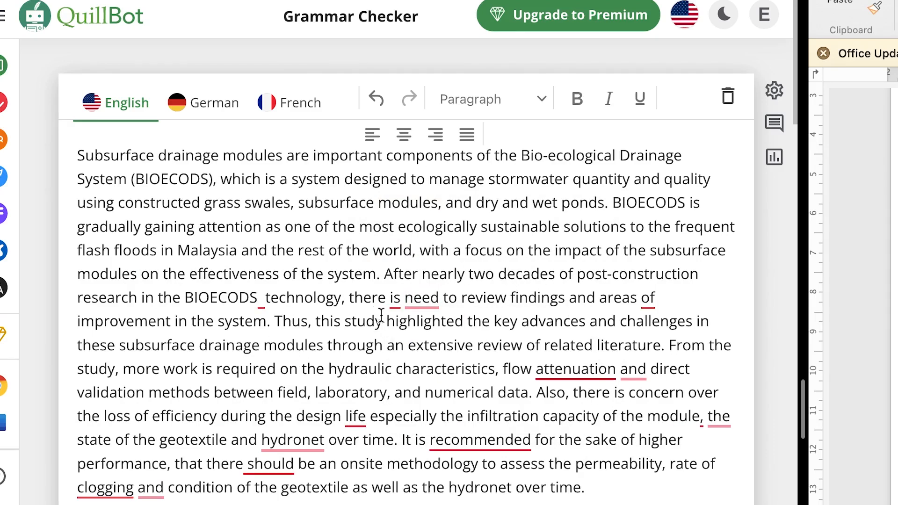
pyautogui.moveTo(428, 299)
pyautogui.click(433, 355)
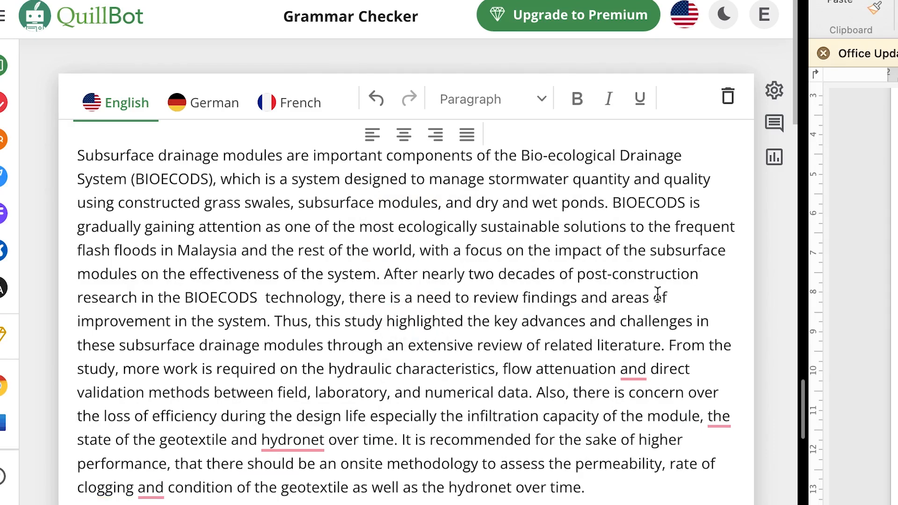
# Accept the suggested commas after "attenuation" and "life" in the abstract, and dismiss the spelling suggestion for "hydronet"
pyautogui.moveTo(635, 376)
pyautogui.click(642, 423)
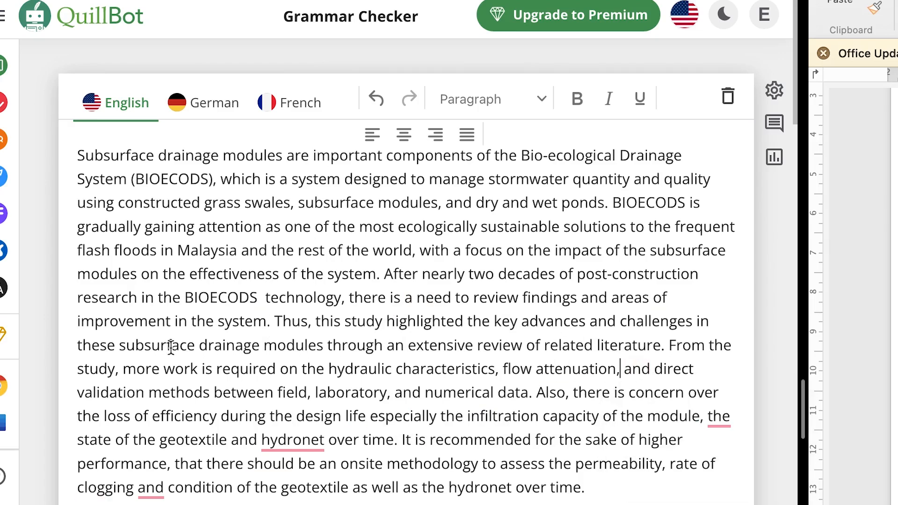
pyautogui.moveTo(291, 428)
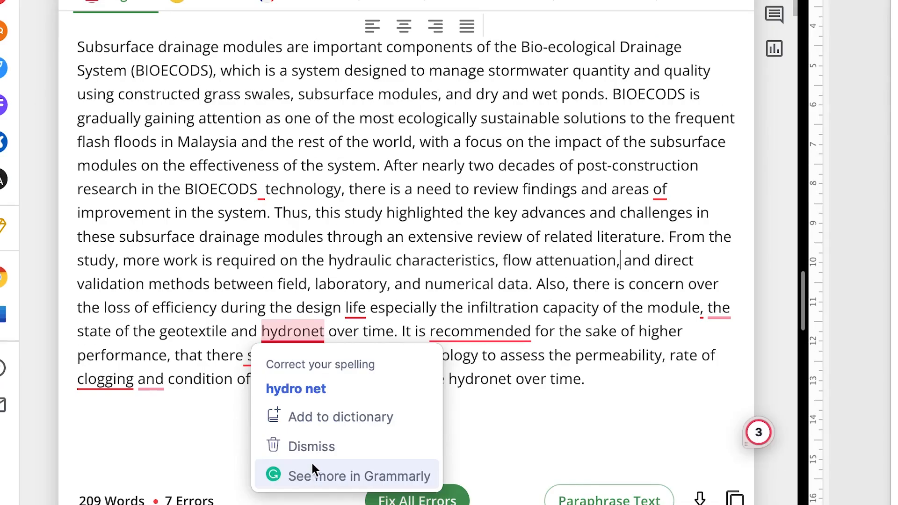
pyautogui.click(302, 446)
pyautogui.moveTo(351, 308)
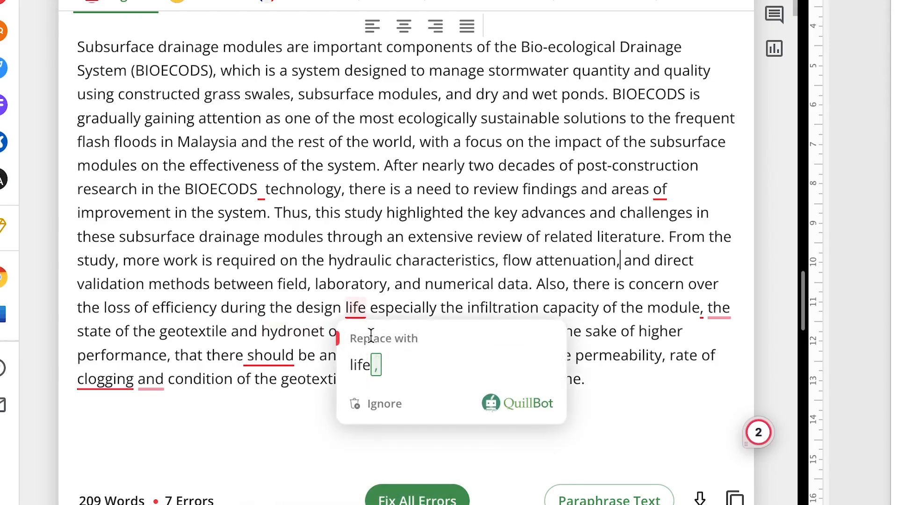
pyautogui.click(374, 365)
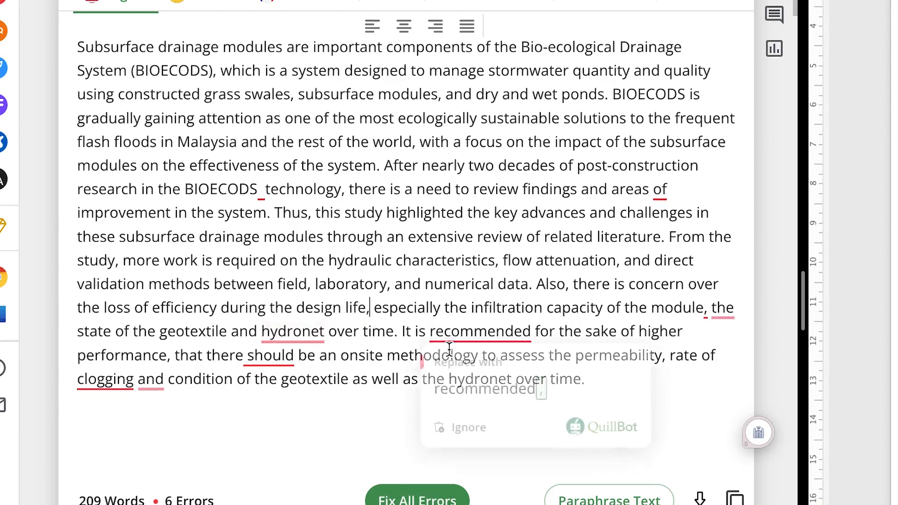
# Fix all remaining errors in the abstract, keeping the comma after "clogging", and dismiss the spelling suggestion for the last "hydronet"
pyautogui.click(411, 498)
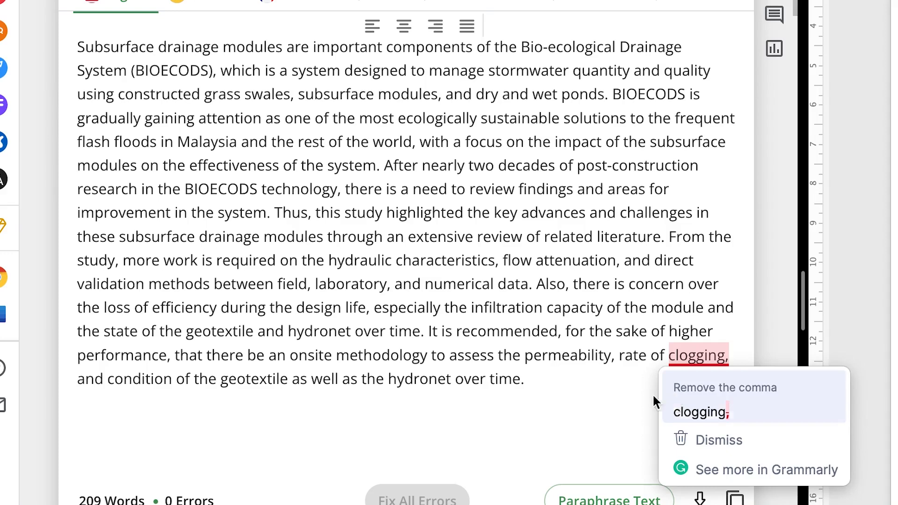
pyautogui.moveTo(686, 358)
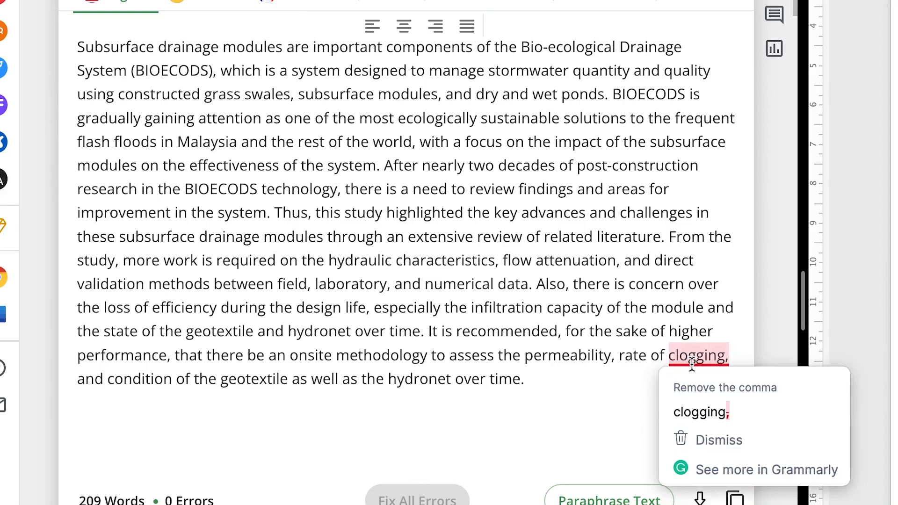
pyautogui.click(694, 409)
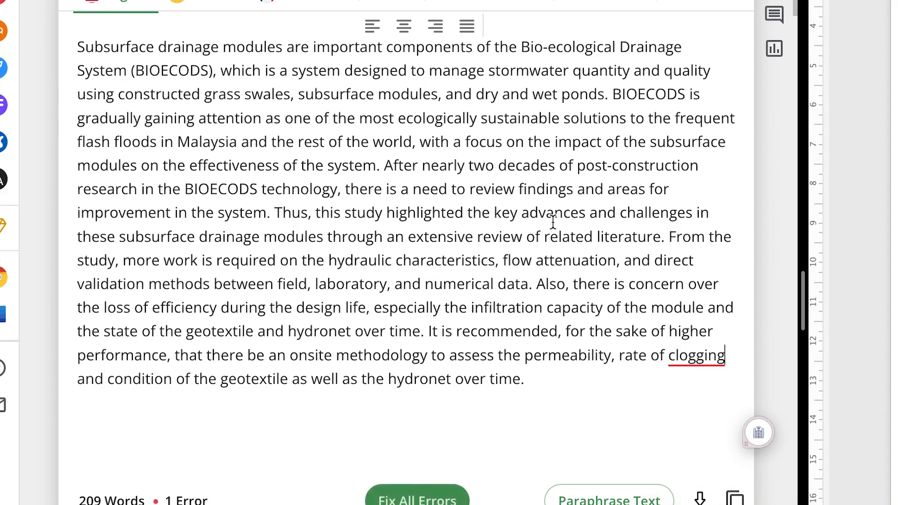
pyautogui.click(398, 497)
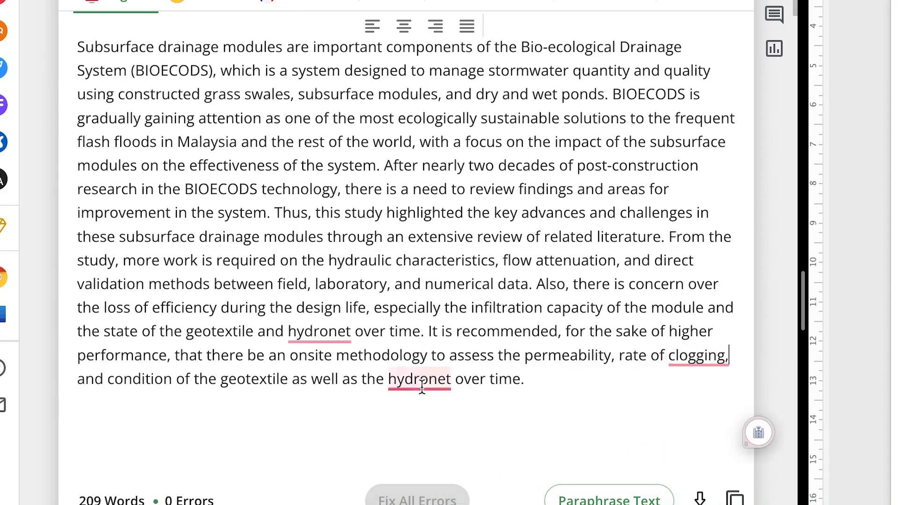
pyautogui.click(408, 379)
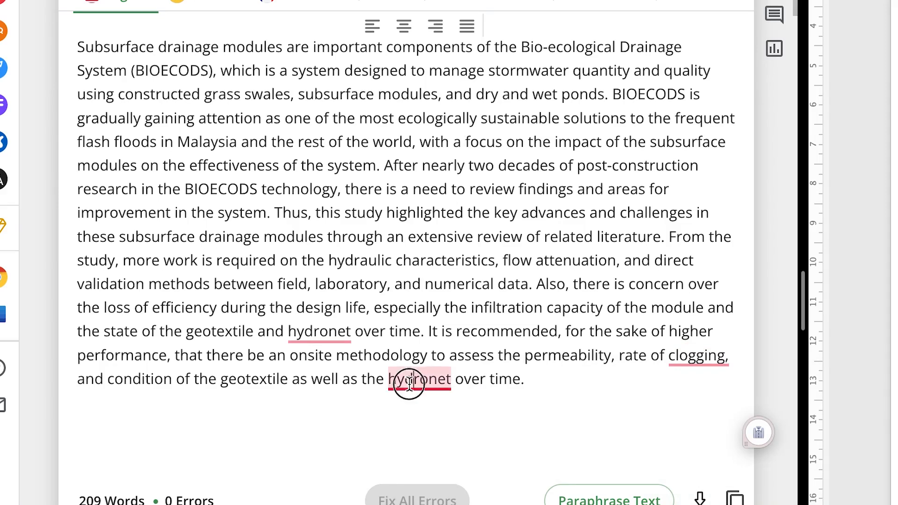
pyautogui.click(430, 436)
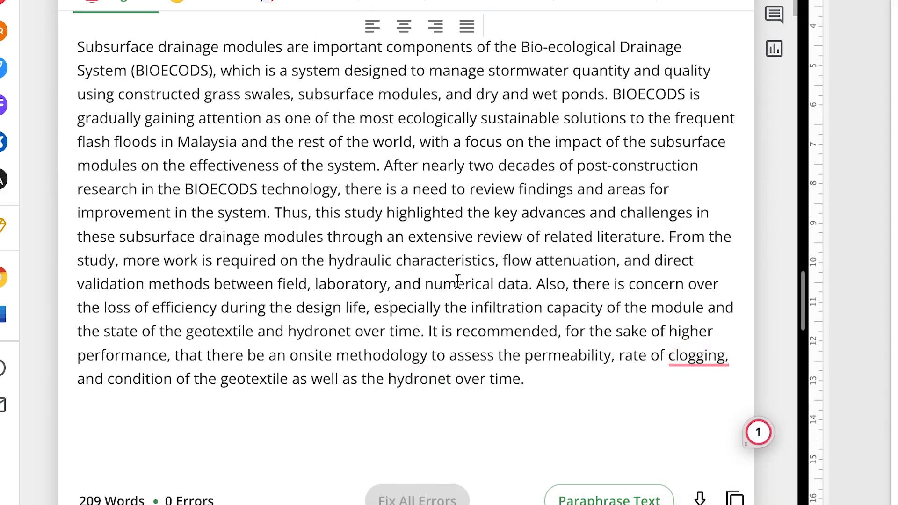
# Copy the corrected abstract from the Grammar Checker and paste it over the original abstract text in the Word paper
pyautogui.click(731, 498)
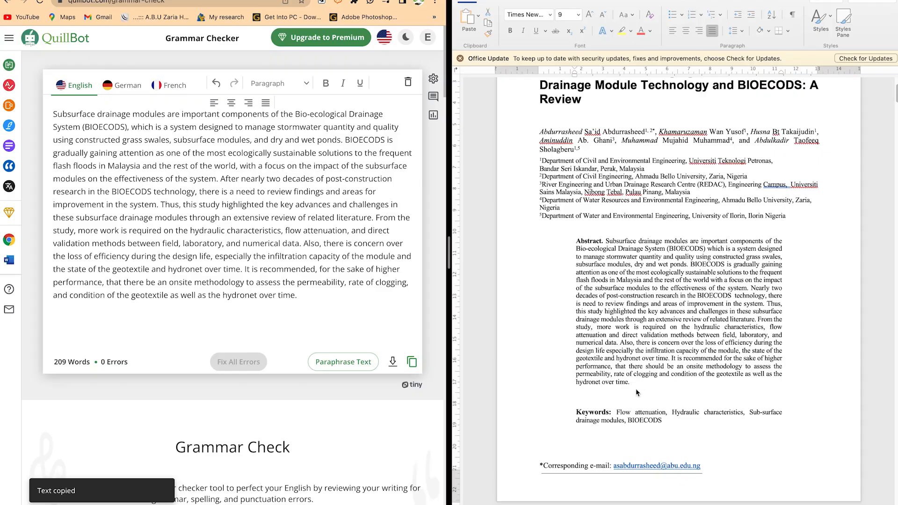
pyautogui.click(635, 389)
pyautogui.click(635, 387)
pyautogui.moveTo(634, 386); pyautogui.dragTo(606, 242)
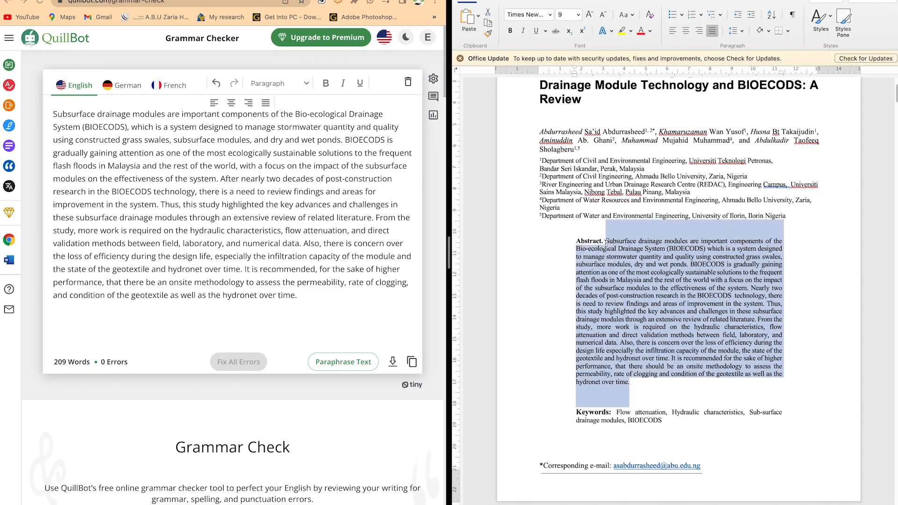
pyautogui.press('super+v')
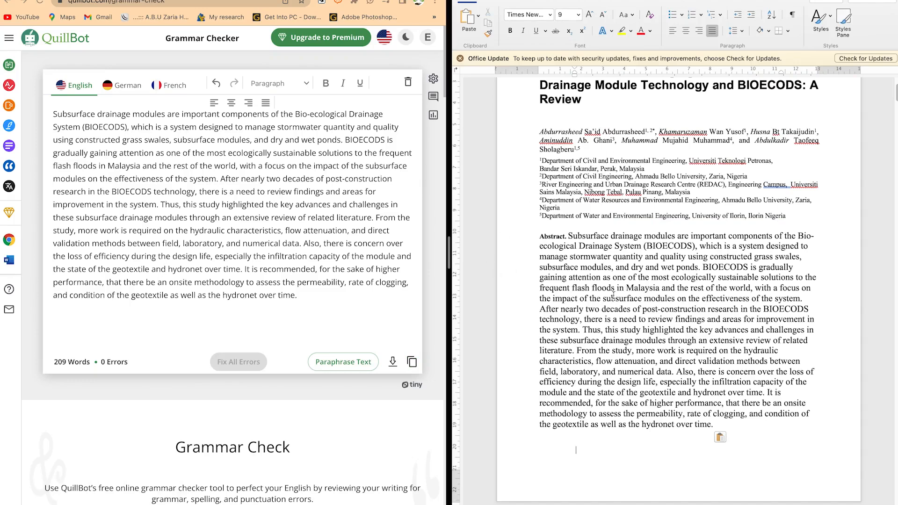
# Replace the Grammar Checker text with the Word paper's first Introduction paragraph, beginning "Urban drainage is continuously overloaded"
pyautogui.scroll(-10, 598, 312)
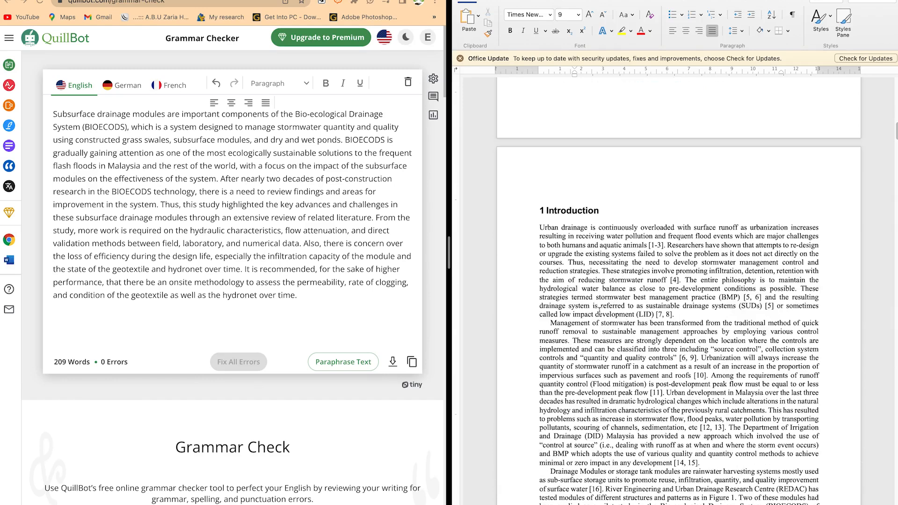
pyautogui.scroll(-1, 610, 345)
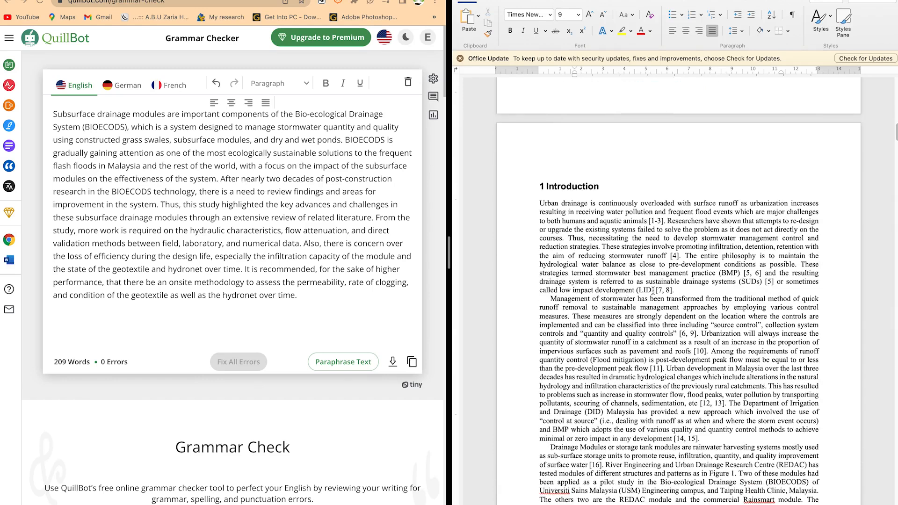
pyautogui.moveTo(674, 291); pyautogui.dragTo(509, 210)
pyautogui.click(212, 229)
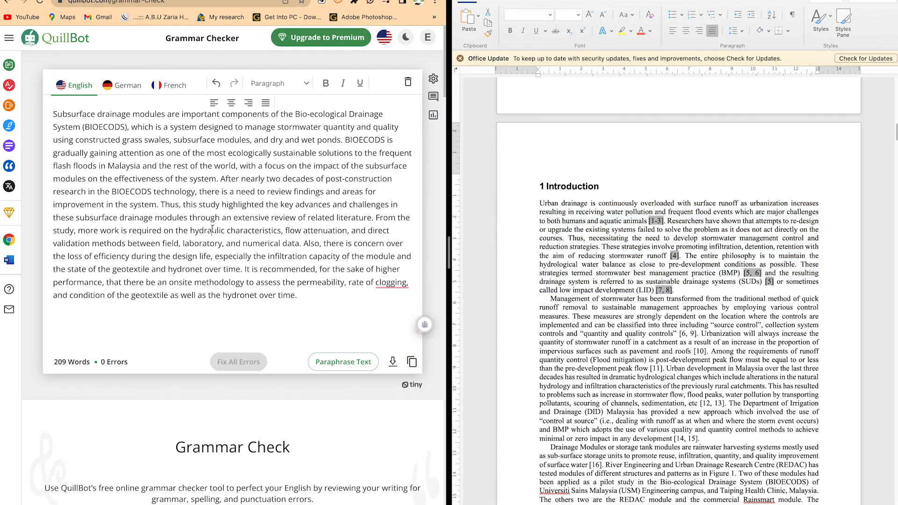
pyautogui.press('super+a')
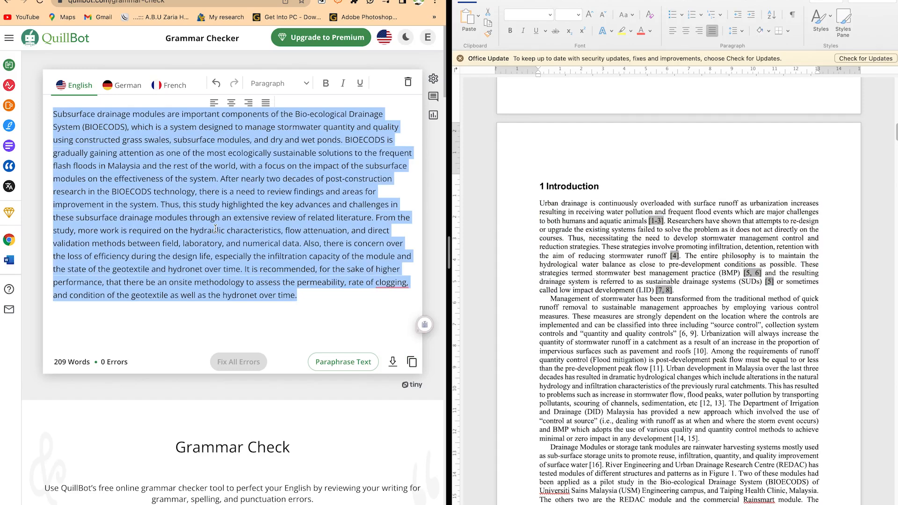
pyautogui.press('super+v')
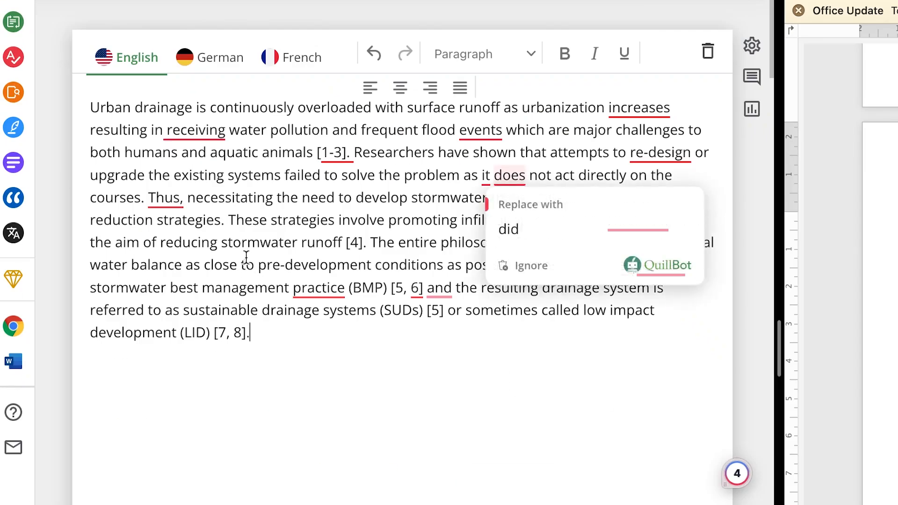
# Accept the corrections in the Introduction paragraph that remove "receiving" and add commas after "increases" and "events"
pyautogui.moveTo(171, 128)
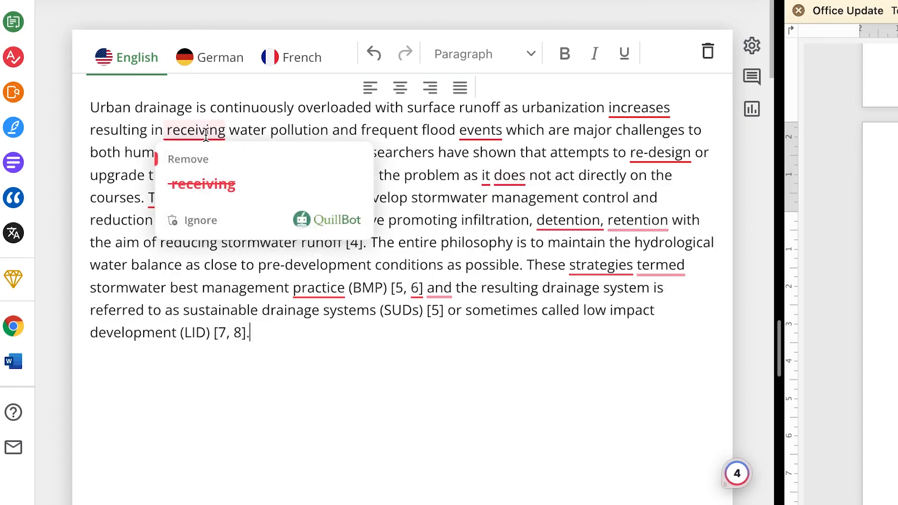
pyautogui.click(208, 186)
pyautogui.moveTo(625, 108)
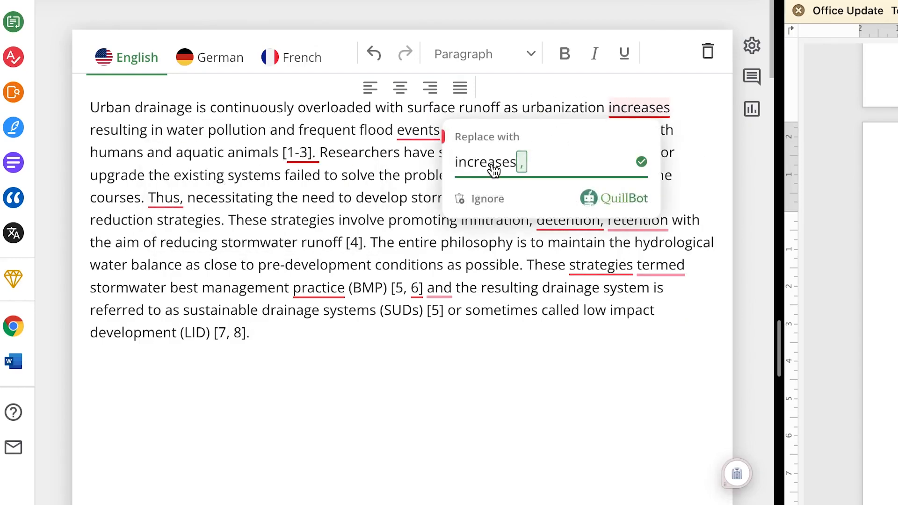
pyautogui.click(495, 162)
pyautogui.moveTo(419, 131)
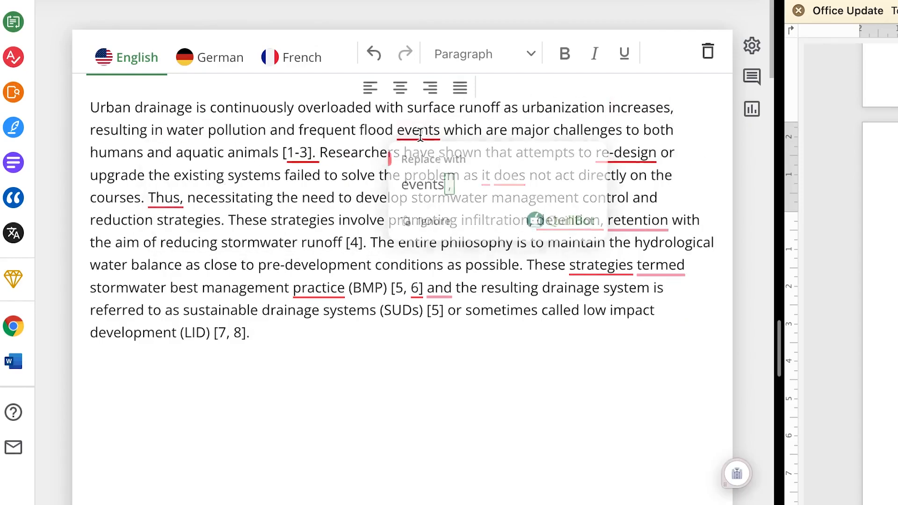
pyautogui.click(424, 201)
# Fix all remaining errors in the Introduction paragraph at once and copy the corrected text
pyautogui.moveTo(307, 164)
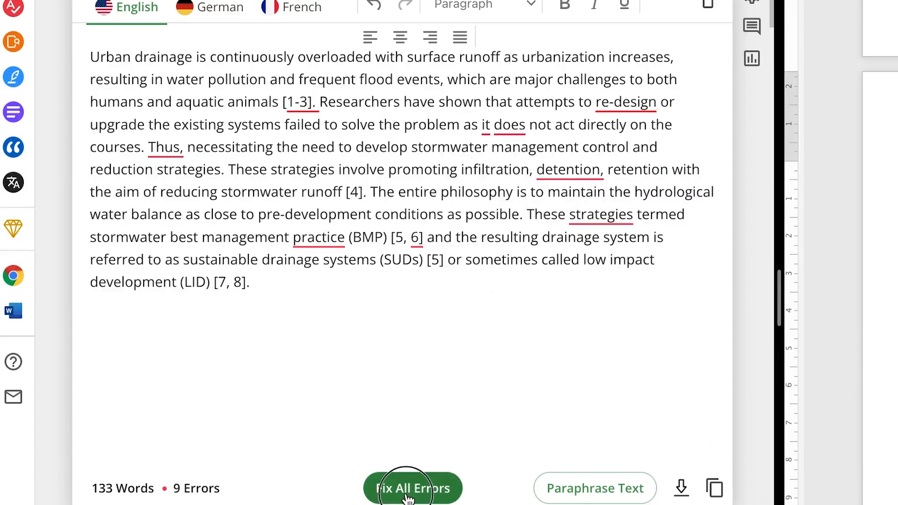
pyautogui.click(413, 504)
pyautogui.moveTo(342, 303); pyautogui.dragTo(65, 44)
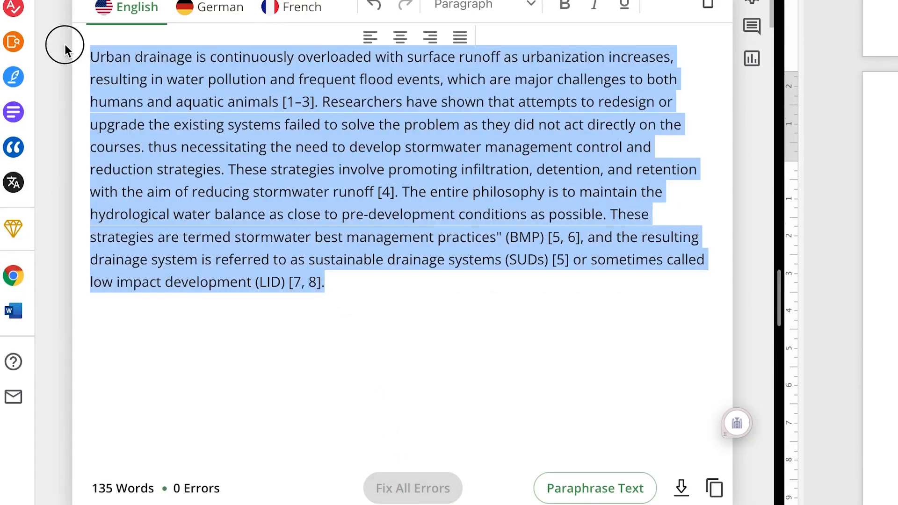
pyautogui.click(306, 269)
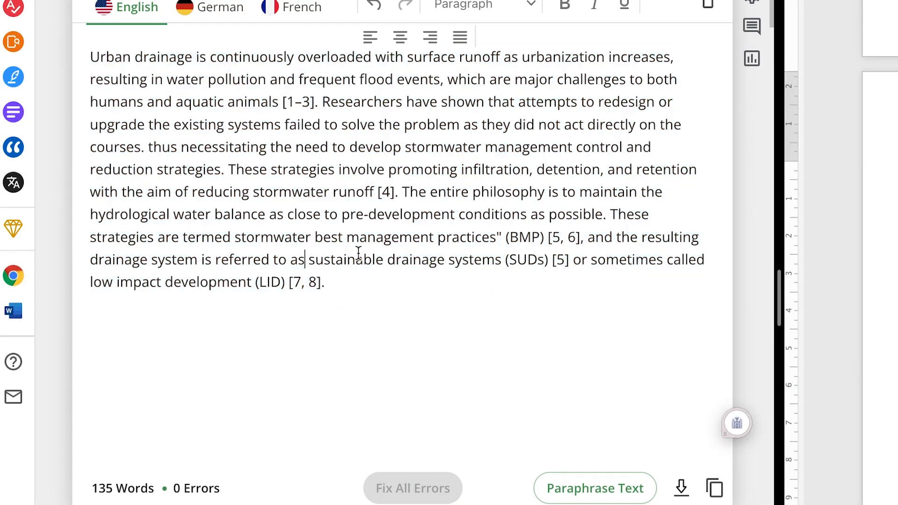
pyautogui.click(714, 488)
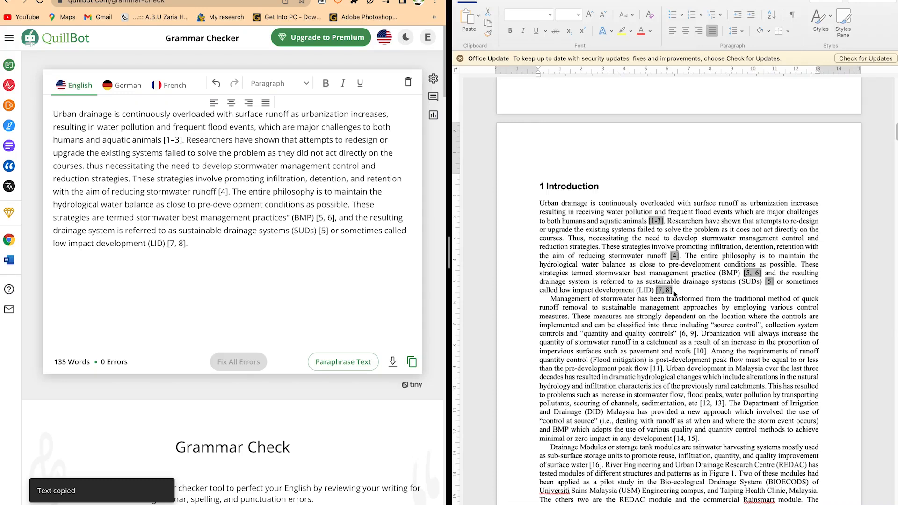
# Replace the first Introduction paragraph in the Word paper with the corrected text copied from the Grammar Checker
pyautogui.tripleClick(674, 293)
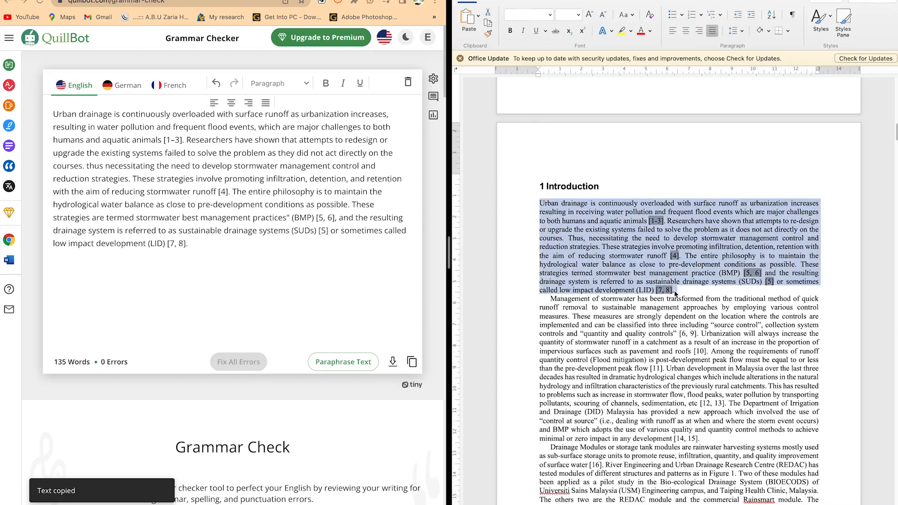
pyautogui.click(540, 202)
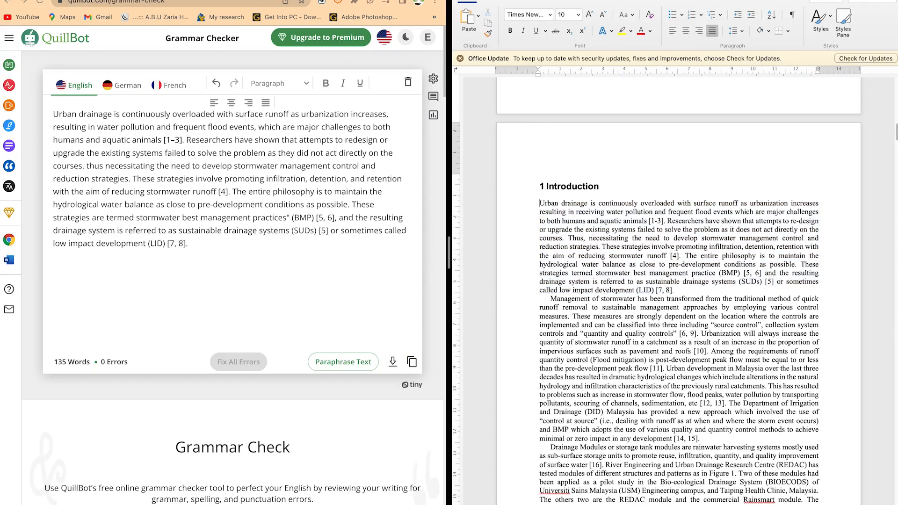
pyautogui.press('Return')
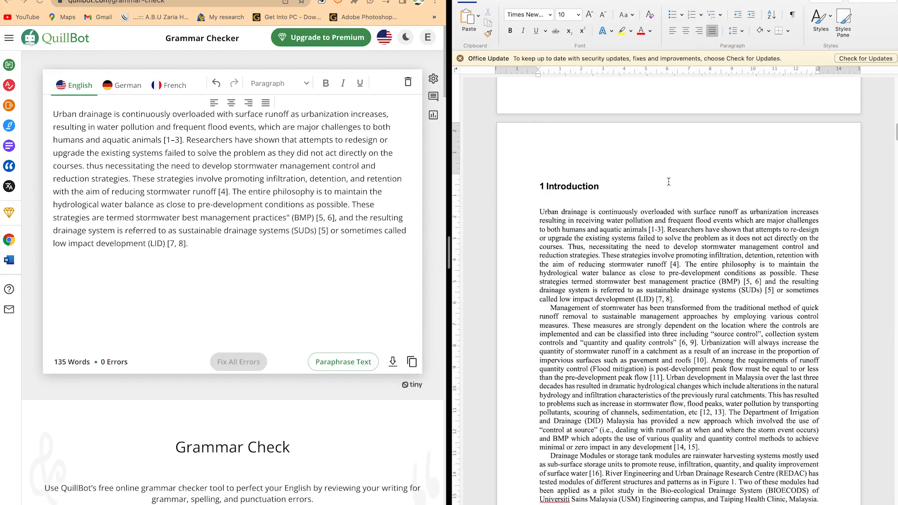
pyautogui.press('super+v')
# Replace the Grammar Checker text with the Word paper's second Introduction paragraph, beginning "Management of stormwater has been transformed"
pyautogui.scroll(-5, 602, 388)
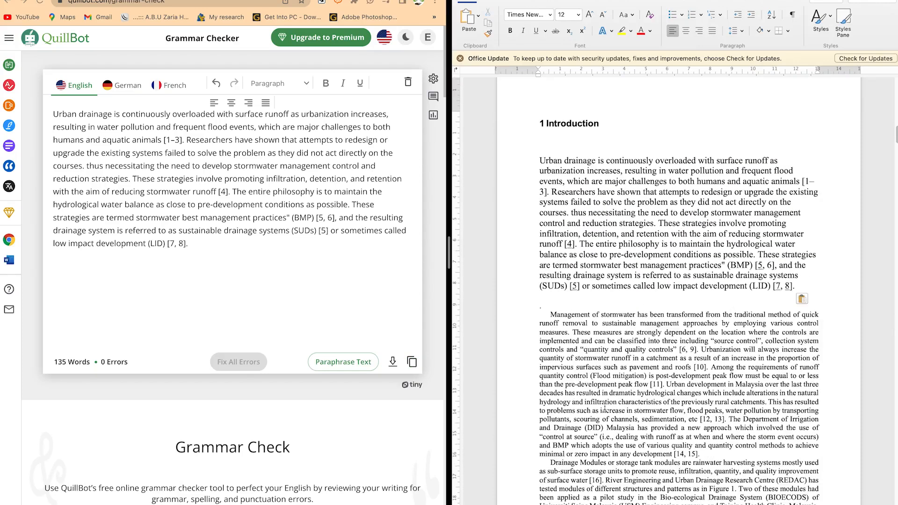
pyautogui.moveTo(706, 415); pyautogui.dragTo(510, 280)
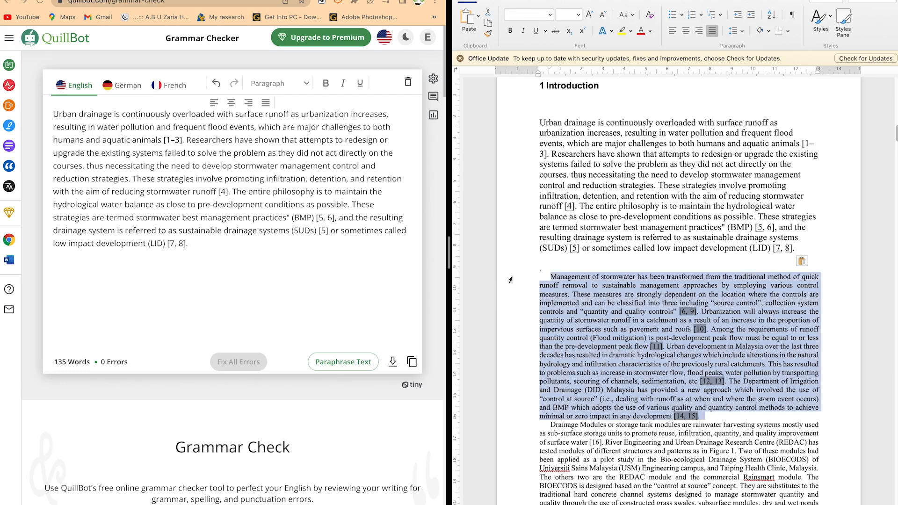
pyautogui.click(233, 247)
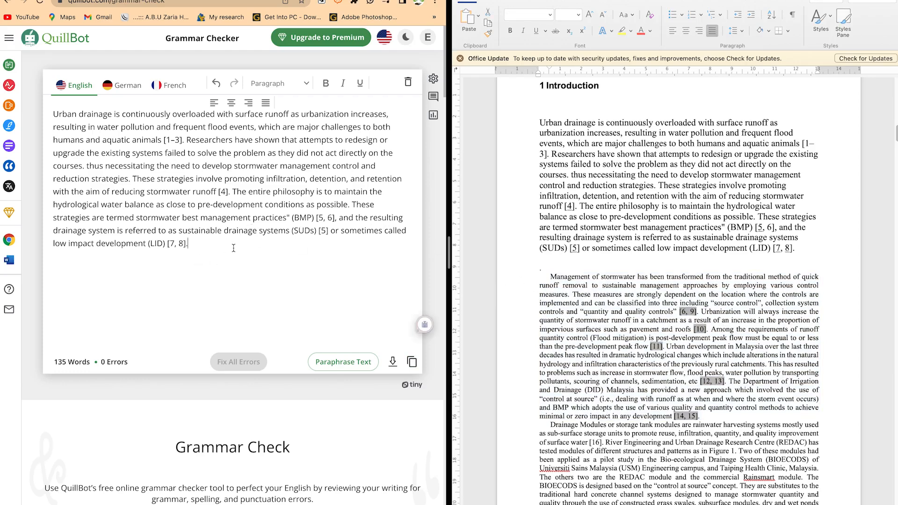
pyautogui.press('super+a')
pyautogui.press('super+v')
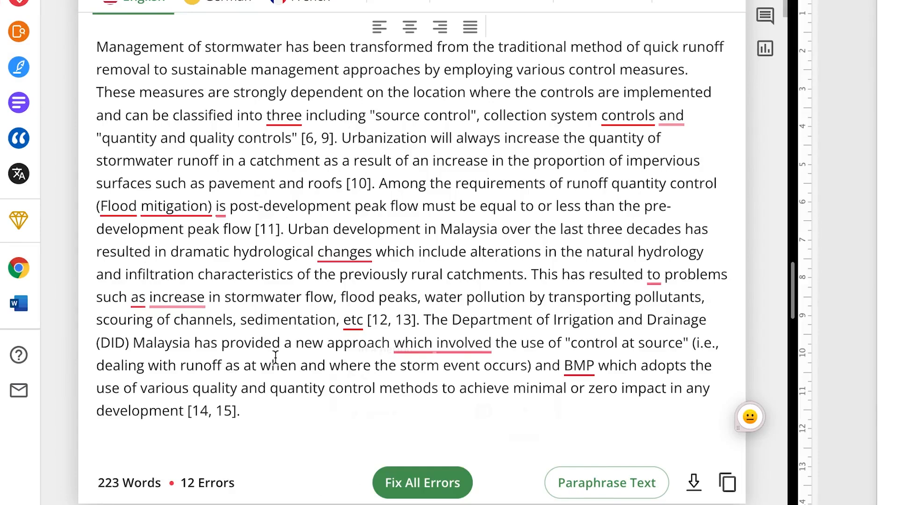
# Fix all errors in the stormwater management paragraph at once and paste the corrected text over the original in Word
pyautogui.click(410, 481)
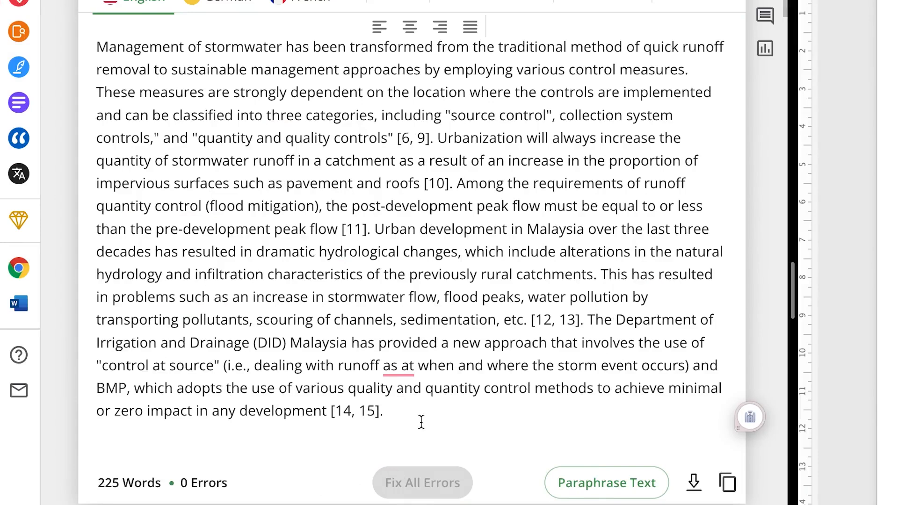
pyautogui.moveTo(406, 413); pyautogui.dragTo(18, 14)
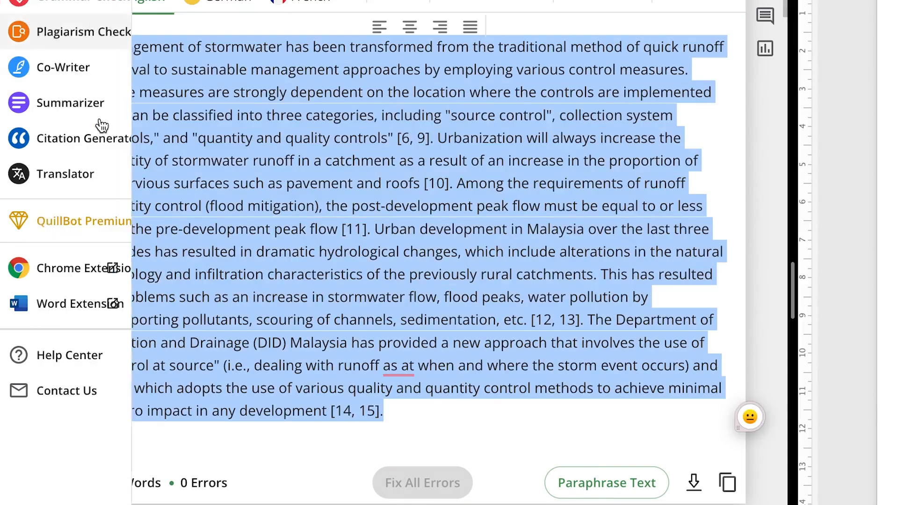
pyautogui.click(416, 299)
pyautogui.click(728, 482)
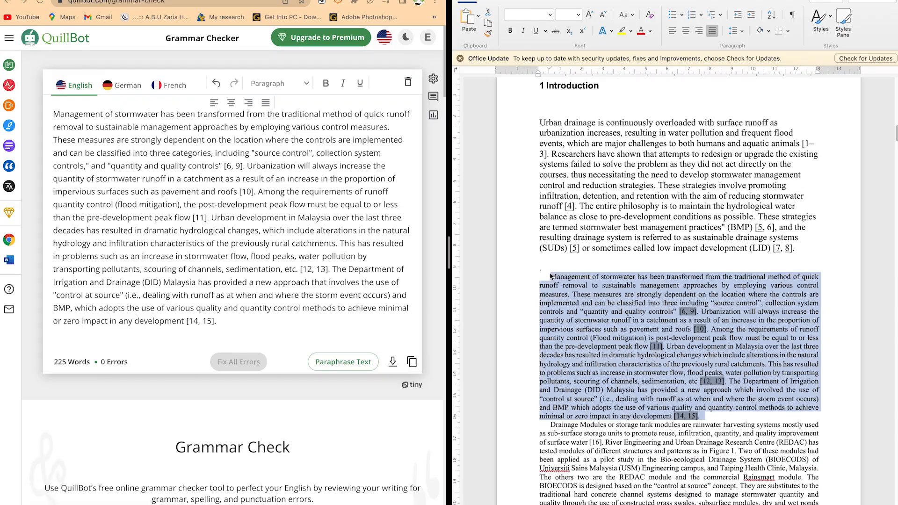
pyautogui.press('super+v')
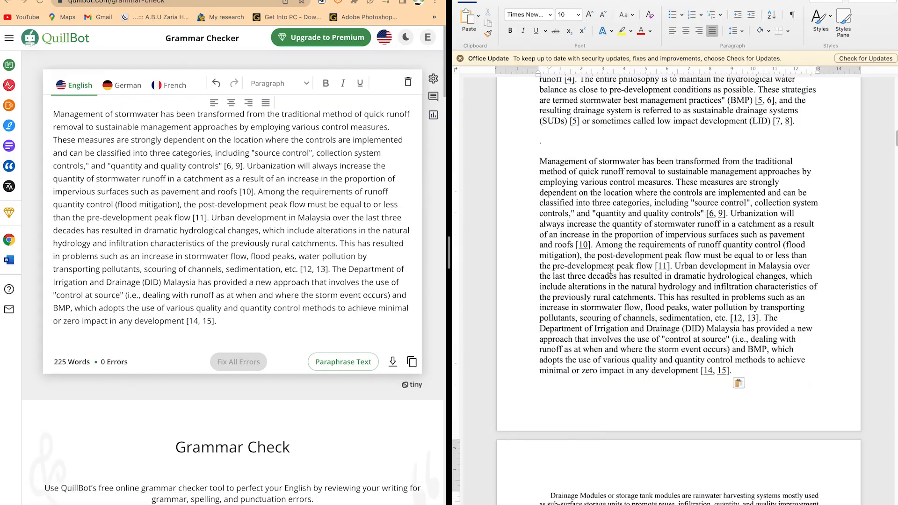
pyautogui.scroll(5, 638, 292)
pyautogui.scroll(-2, 617, 406)
# Replace the Grammar Checker text with the Word paper's third Introduction paragraph, beginning "Drainage Modules or storage tank modules"
pyautogui.scroll(-10, 616, 406)
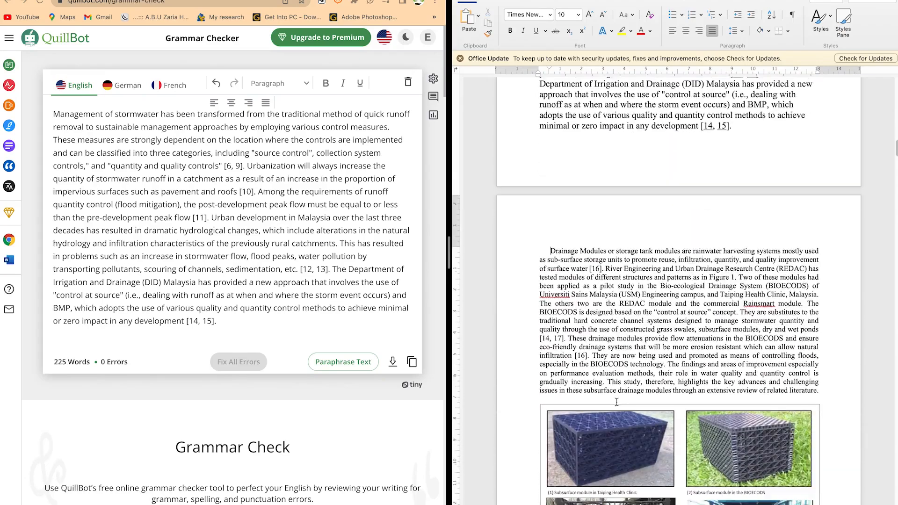
pyautogui.moveTo(827, 388); pyautogui.dragTo(543, 248)
pyautogui.click(294, 313)
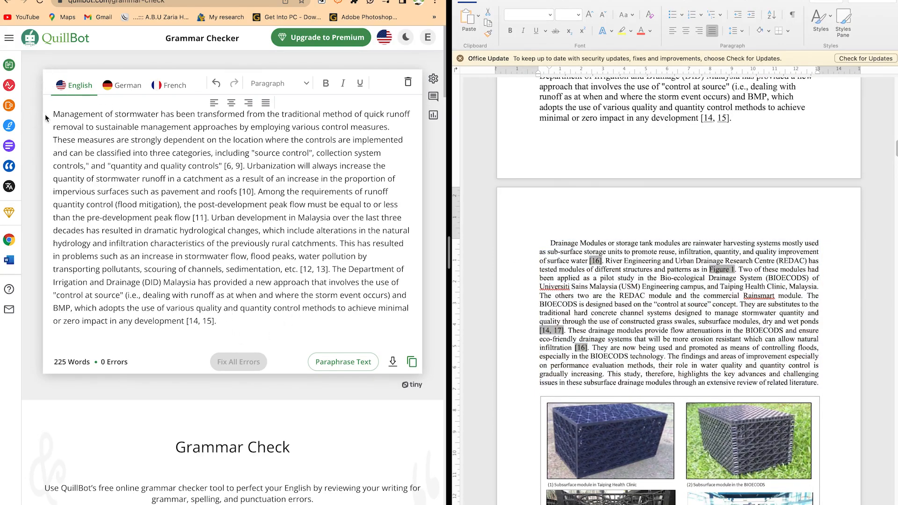
pyautogui.moveTo(54, 112); pyautogui.dragTo(248, 268)
pyautogui.moveTo(285, 314); pyautogui.dragTo(289, 321)
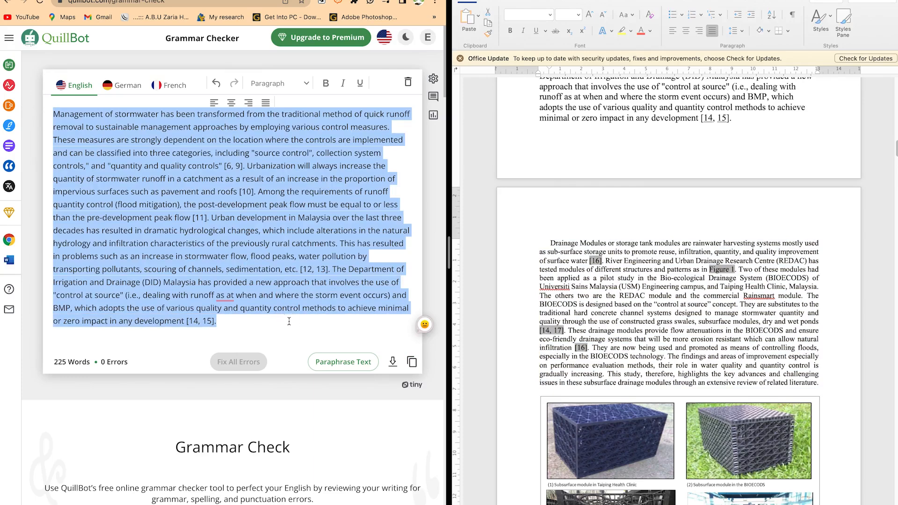
pyautogui.press('super+v')
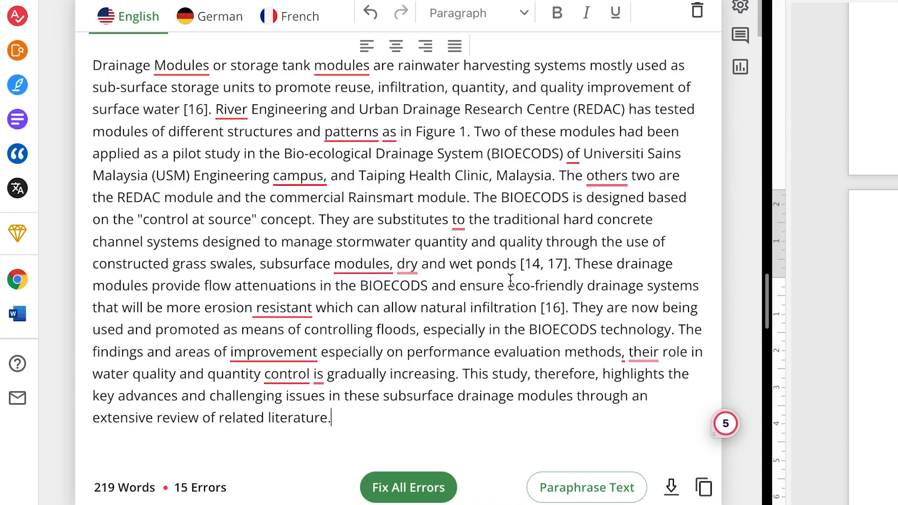
# Review the suggestions for "modules," and "as", then fix all errors in the drainage modules paragraph and copy the corrected text
pyautogui.moveTo(388, 266)
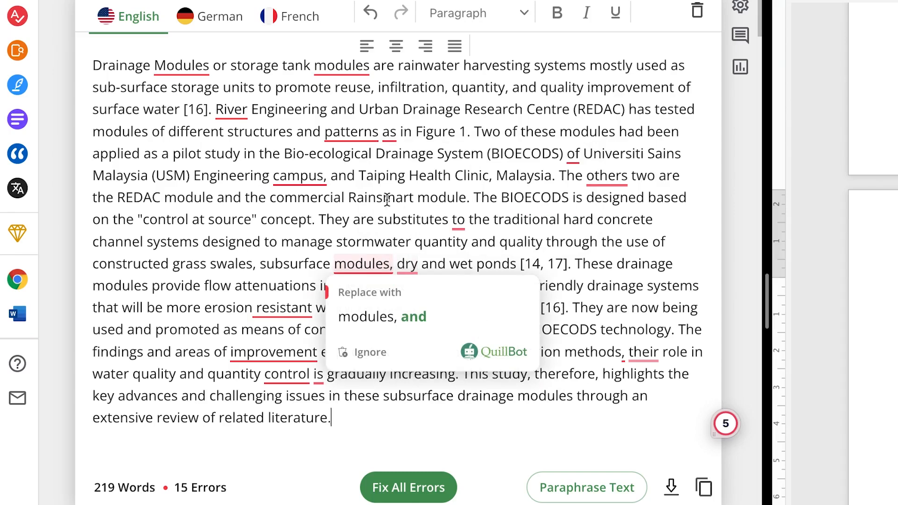
pyautogui.moveTo(359, 142)
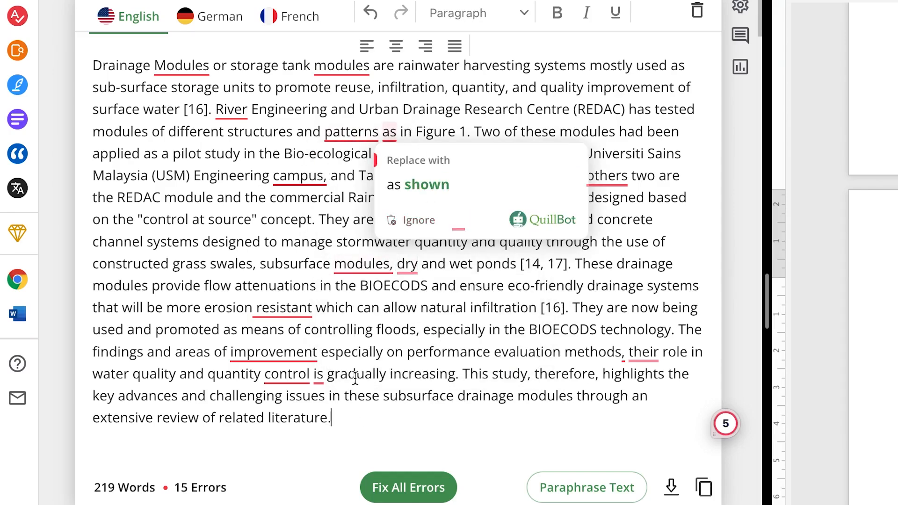
pyautogui.click(408, 488)
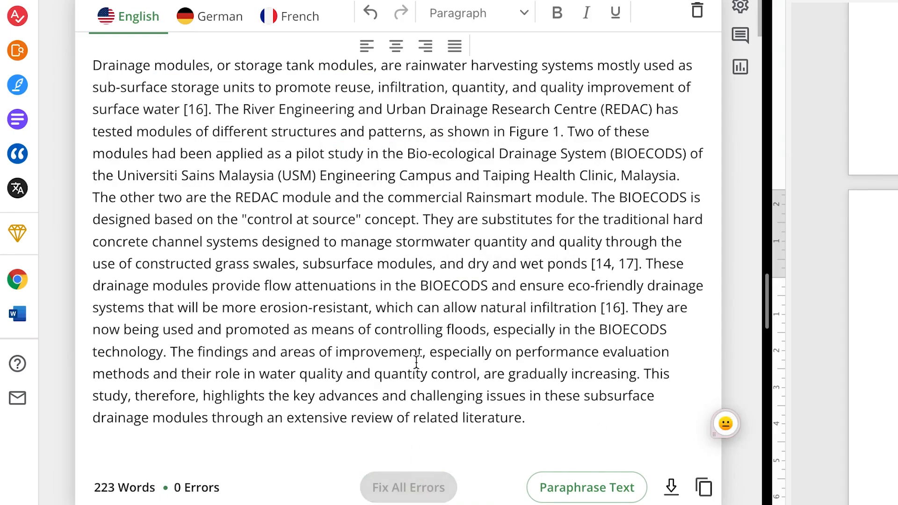
pyautogui.click(713, 489)
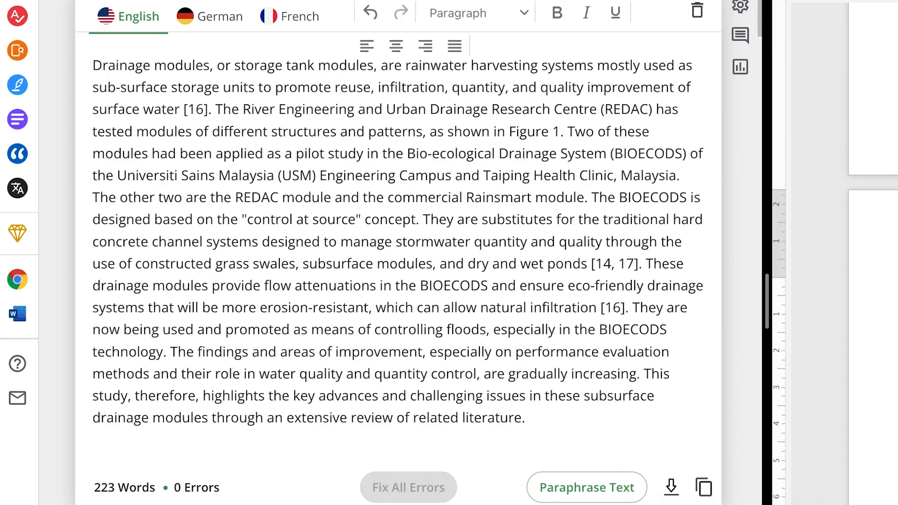
# Replace the Grammar Checker text with the section 1.1 paragraph of the Word paper, beginning "BIOECODS developed by River Engineering"
pyautogui.scroll(-9, 872, 253)
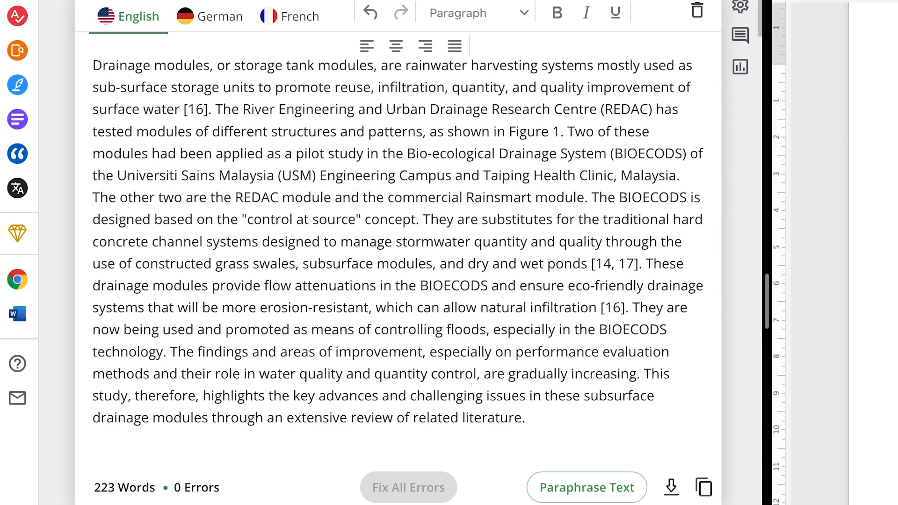
pyautogui.scroll(-10, 872, 253)
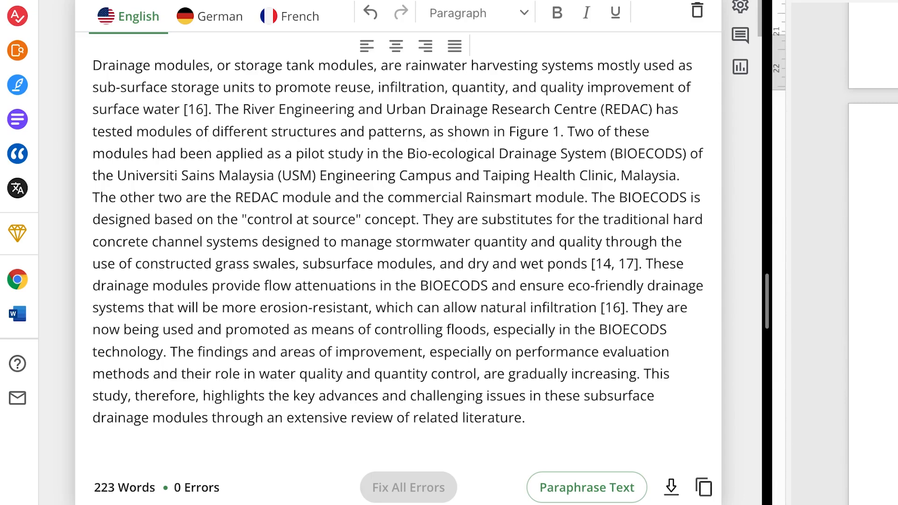
pyautogui.click(894, 236)
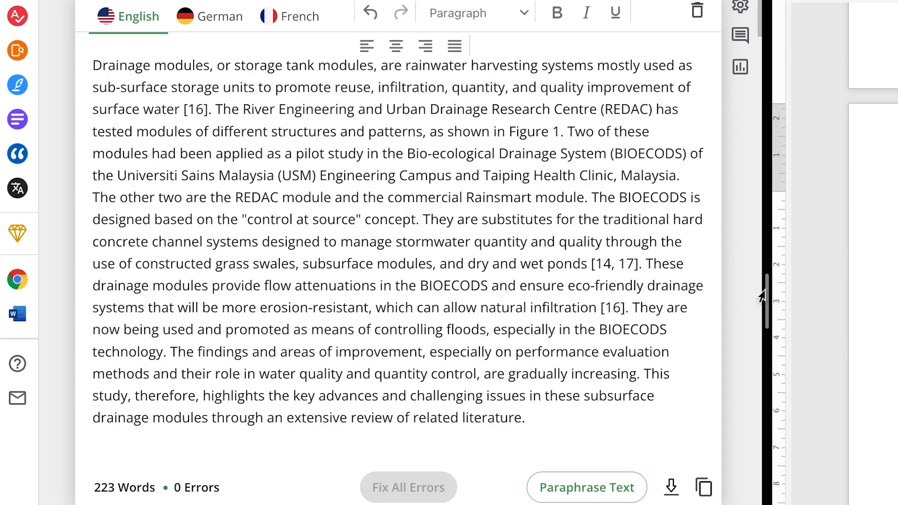
pyautogui.click(527, 430)
pyautogui.hotkey('ctrl', 'a')
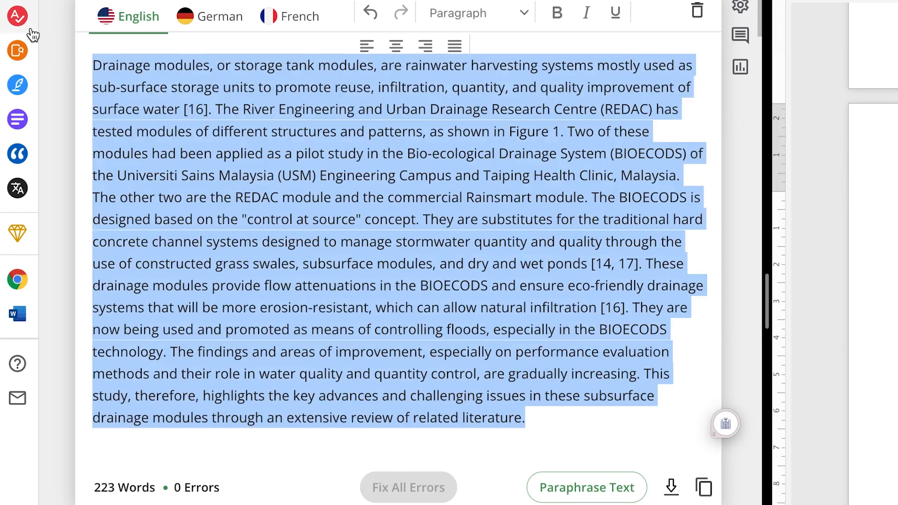
pyautogui.hotkey('ctrl', 'v')
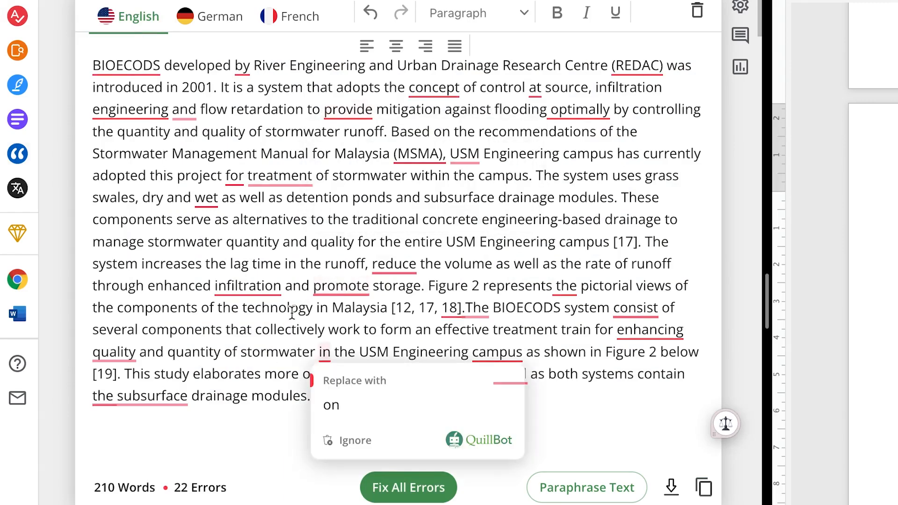
# Apply the comma after "BIOECODS" and all remaining corrections, and paste the corrected paragraph over the original in section 1.1 of the Word paper
pyautogui.moveTo(131, 63)
pyautogui.click(127, 118)
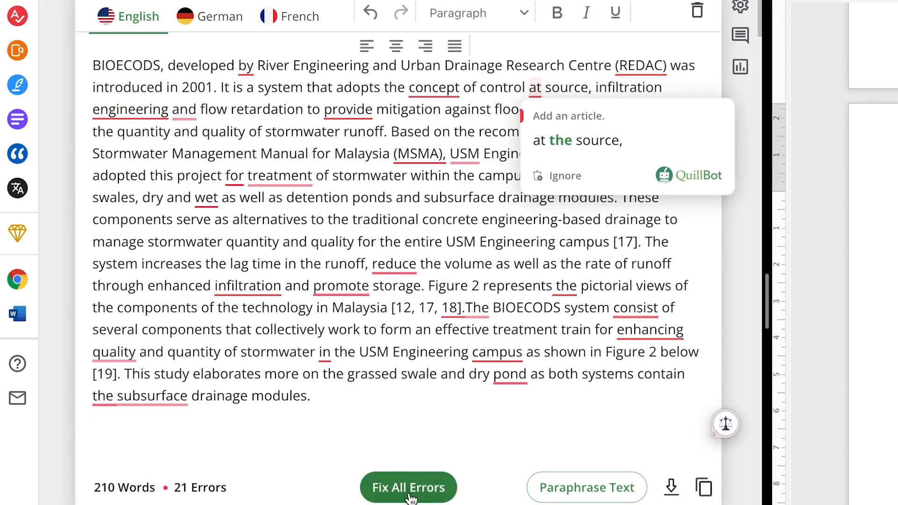
pyautogui.click(381, 488)
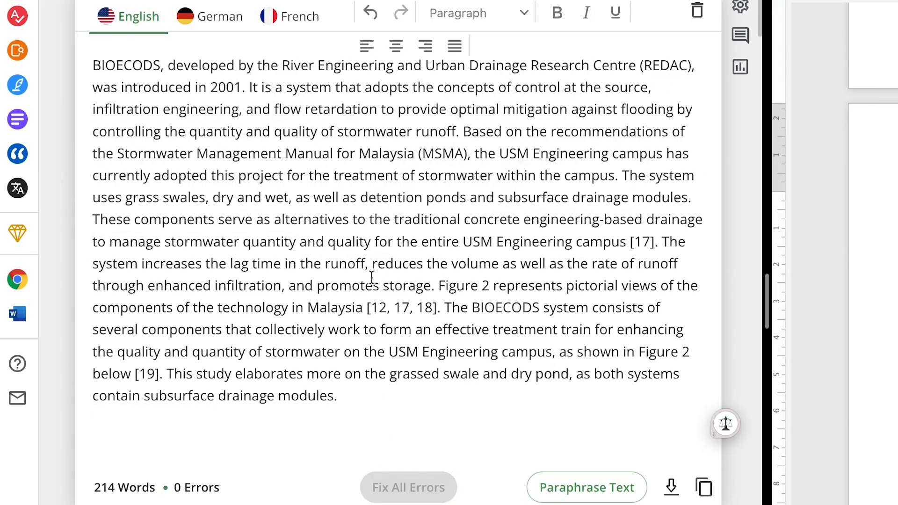
pyautogui.click(703, 488)
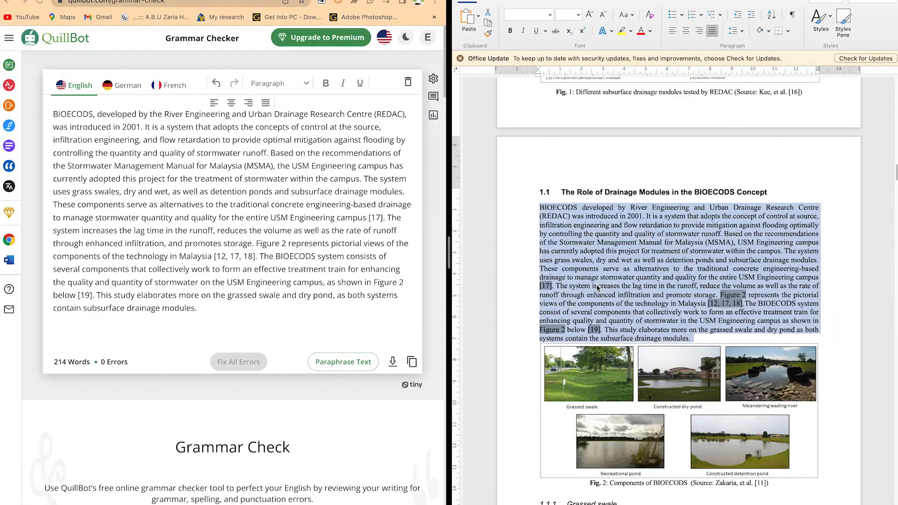
pyautogui.press('super+v')
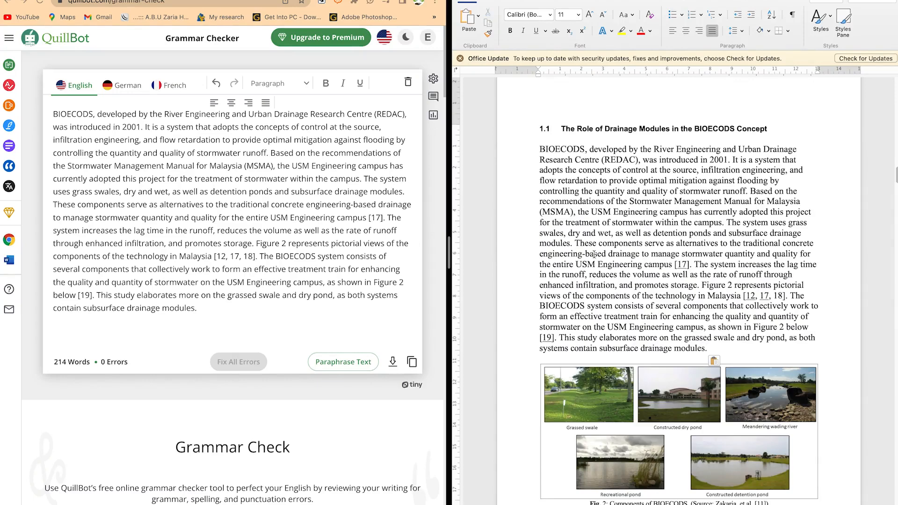
# Look through the remaining sections of the Word paper, from the BIOECODS concept and grassed swale to the detention ponds
pyautogui.scroll(-15, 725, 260)
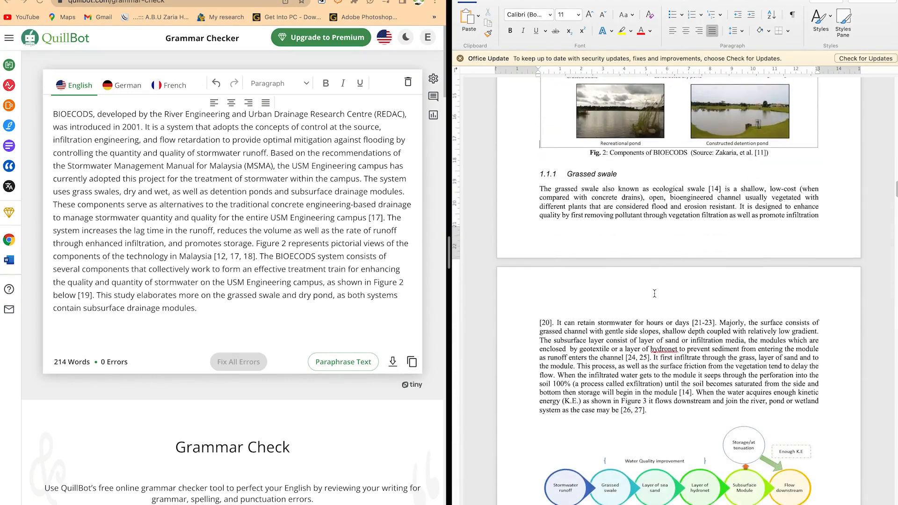
pyautogui.scroll(10, 654, 293)
pyautogui.scroll(5, 657, 292)
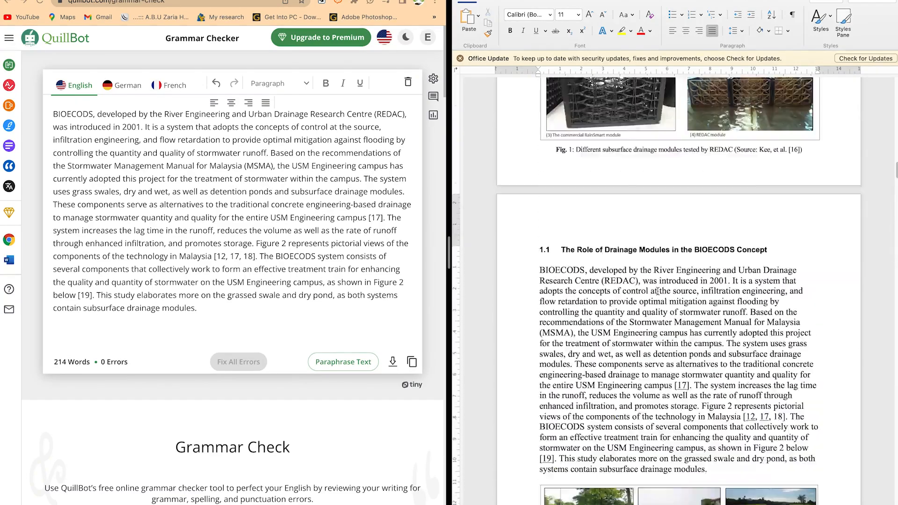
pyautogui.scroll(-10, 657, 292)
pyautogui.scroll(-10, 657, 292)
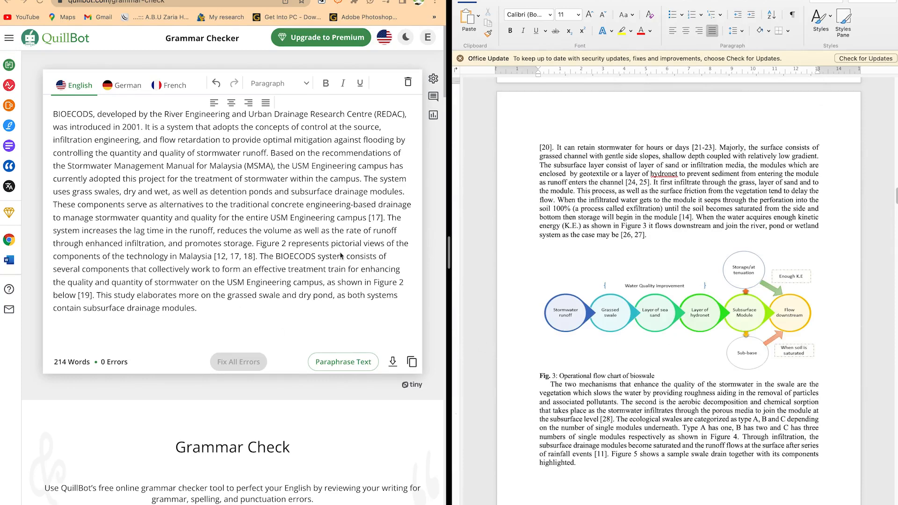
pyautogui.scroll(-3, 603, 337)
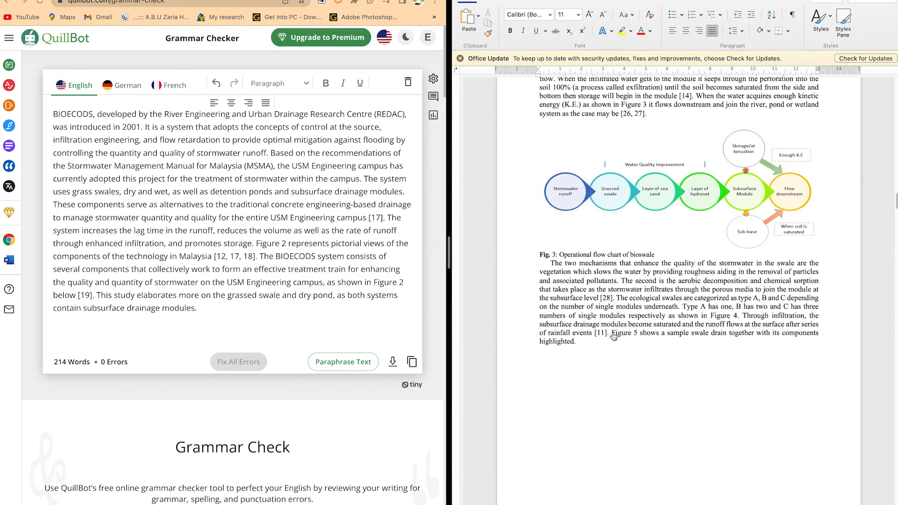
pyautogui.scroll(-6, 614, 337)
pyautogui.scroll(-3, 612, 334)
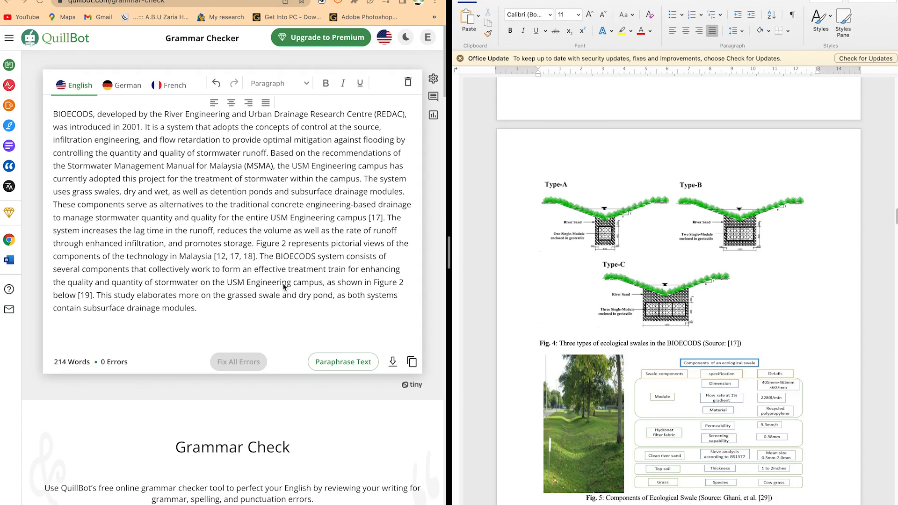
pyautogui.scroll(2, 595, 326)
pyautogui.scroll(-13, 537, 324)
pyautogui.scroll(-11, 653, 332)
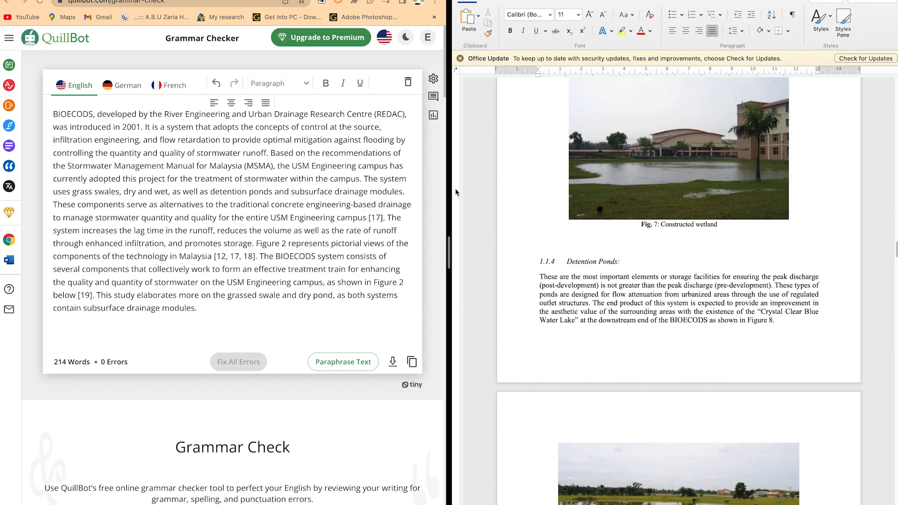
pyautogui.click(280, 210)
pyautogui.moveTo(281, 210); pyautogui.dragTo(282, 209)
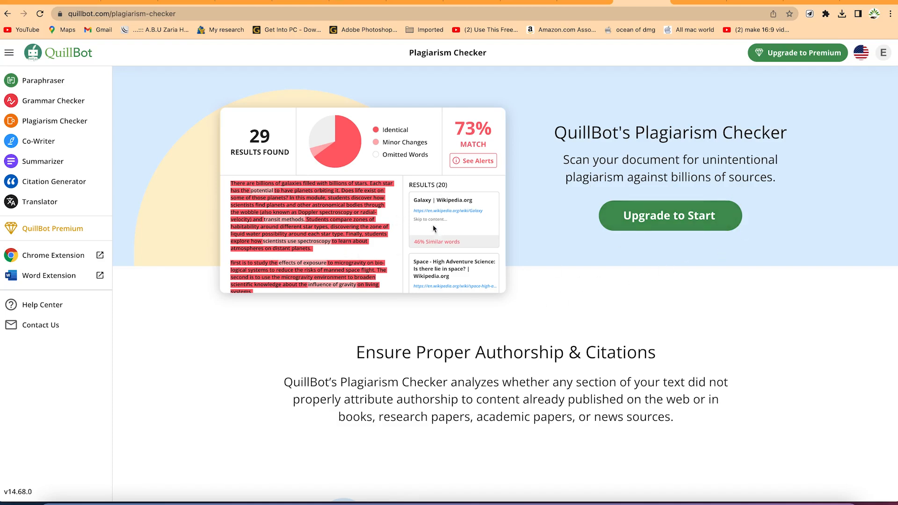
# Look through the Plagiarism Checker overview, including its report and feedback features, supported languages and monthly scan allowance
pyautogui.scroll(-1, 458, 278)
pyautogui.scroll(-1, 447, 285)
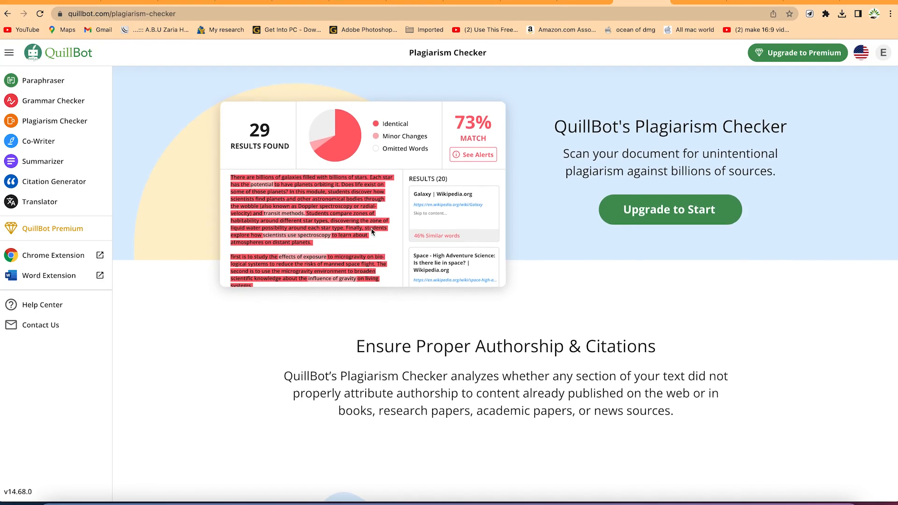
pyautogui.scroll(-10, 369, 270)
pyautogui.scroll(-3, 411, 257)
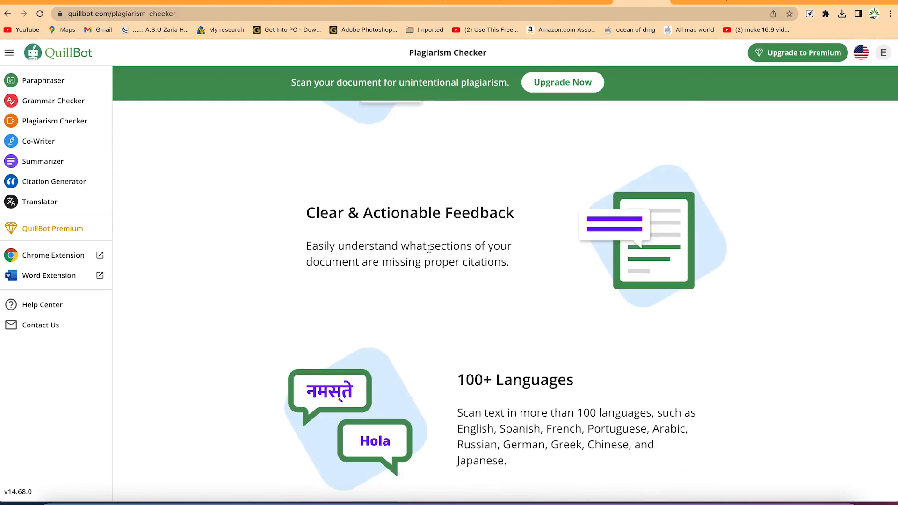
pyautogui.scroll(5, 430, 250)
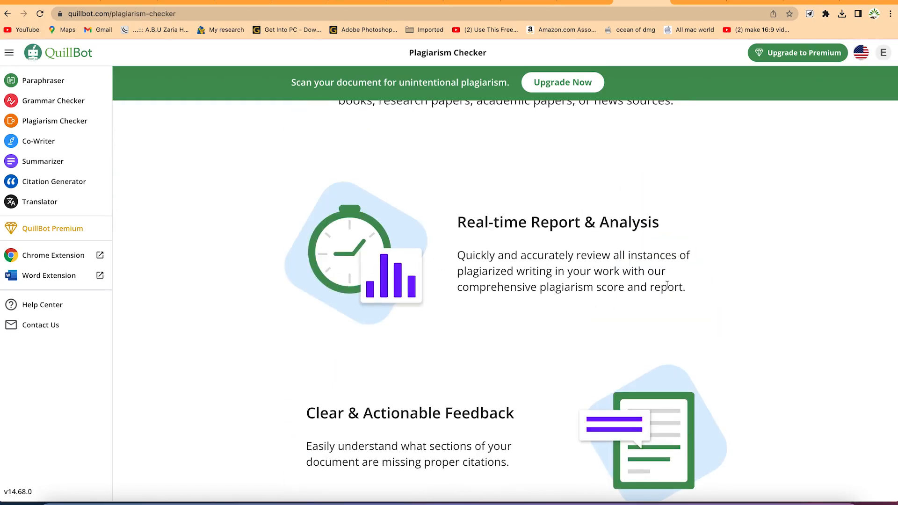
pyautogui.scroll(-15, 621, 281)
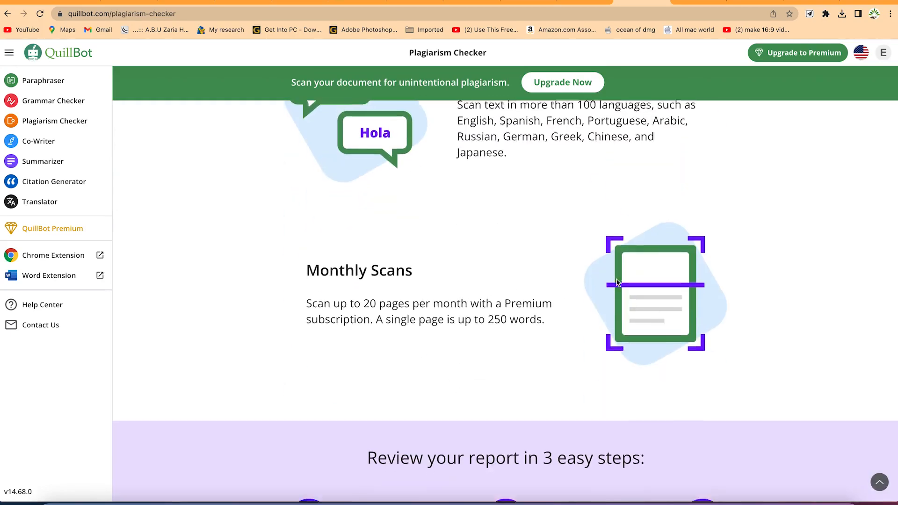
pyautogui.scroll(-5, 616, 279)
pyautogui.scroll(-5, 616, 277)
pyautogui.scroll(20, 615, 277)
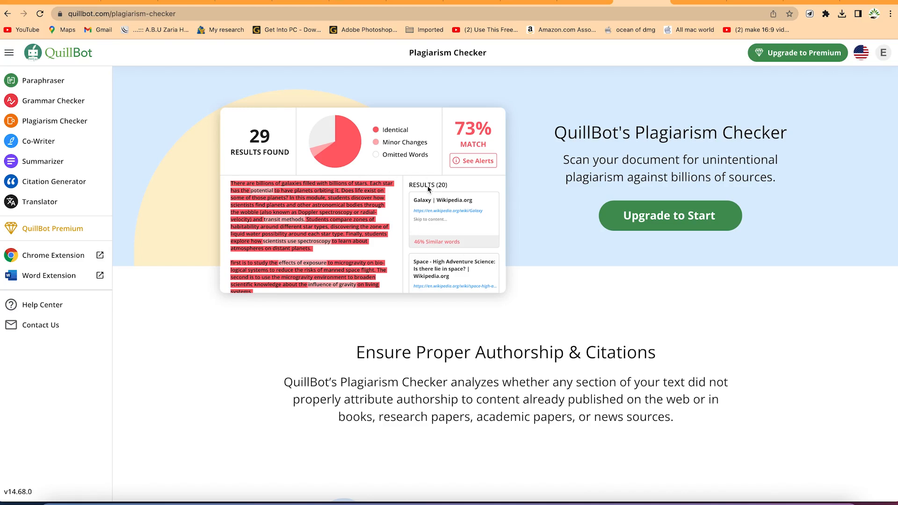
# Switch to the Co-Writer and create a project folder named "Journal paper writing"
pyautogui.click(54, 145)
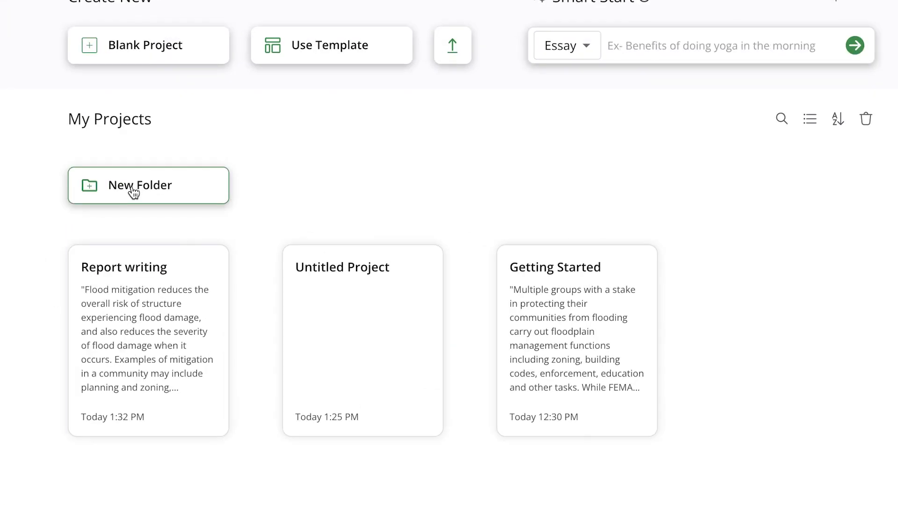
pyautogui.click(162, 187)
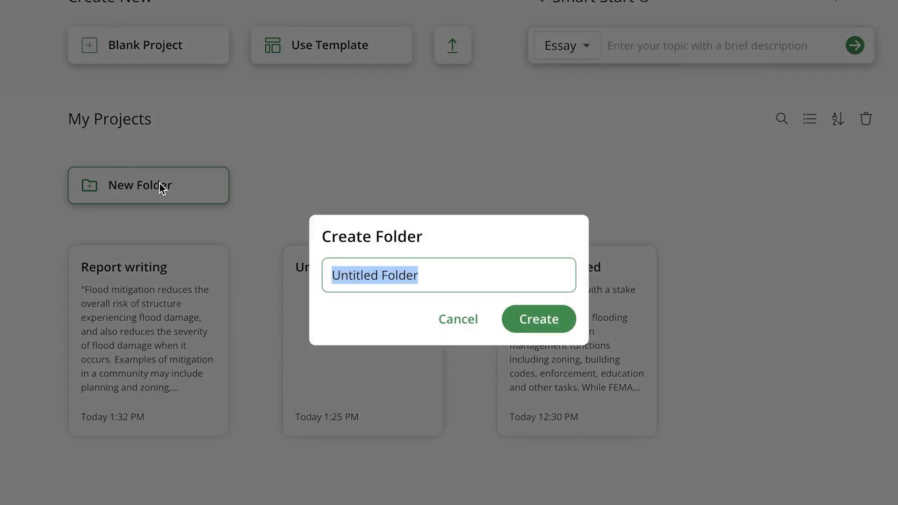
pyautogui.write('Journa')
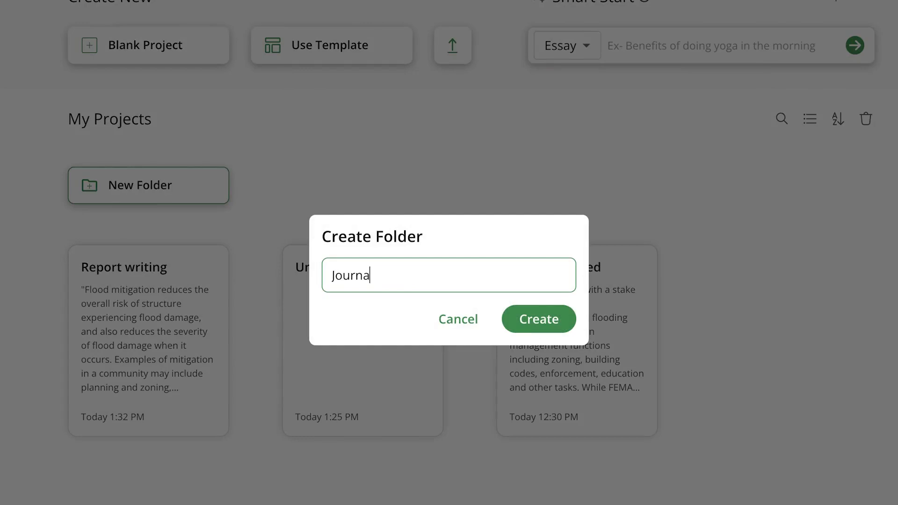
pyautogui.write('l paper writing')
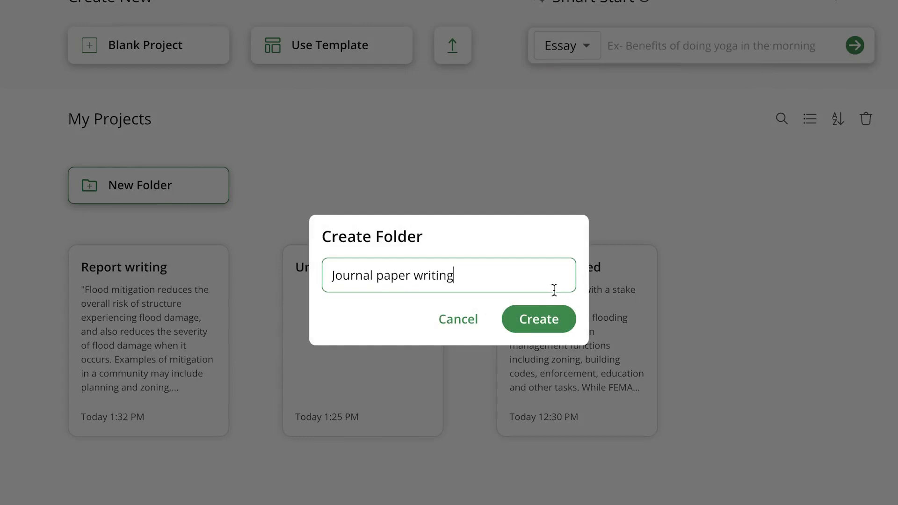
pyautogui.click(537, 313)
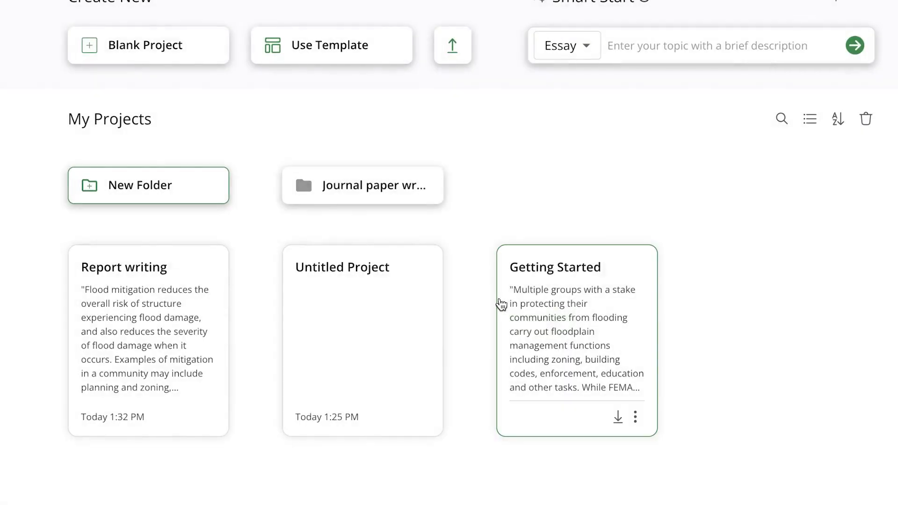
# Open the "Journal paper writing" folder, keep Essay as the Smart Start type, and create a blank project
pyautogui.click(351, 206)
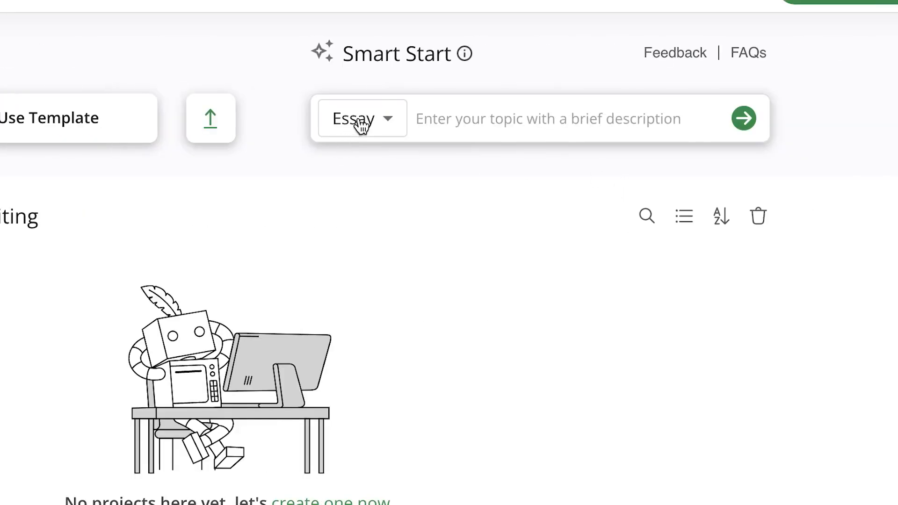
pyautogui.click(724, 118)
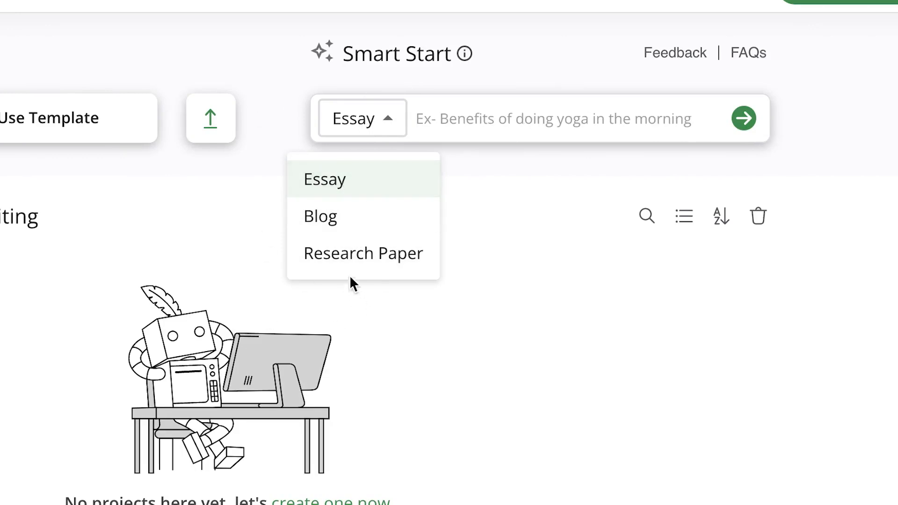
pyautogui.click(360, 179)
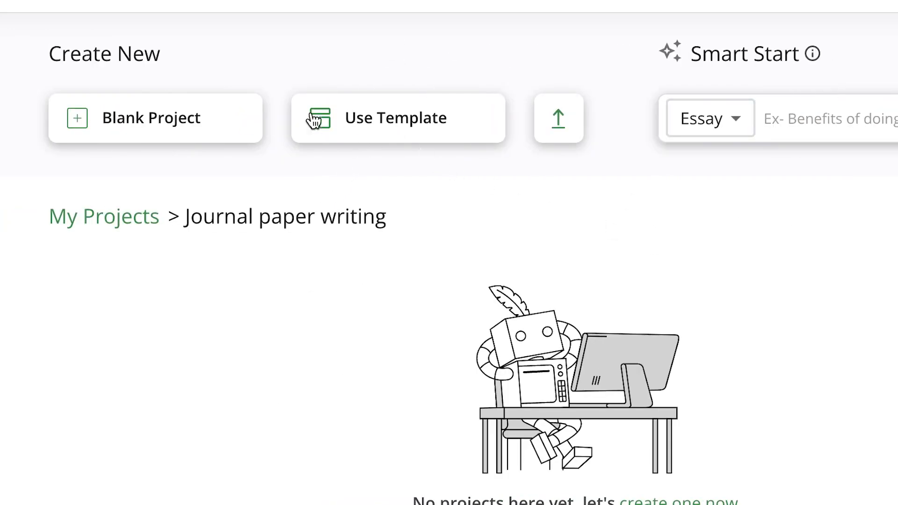
pyautogui.click(148, 123)
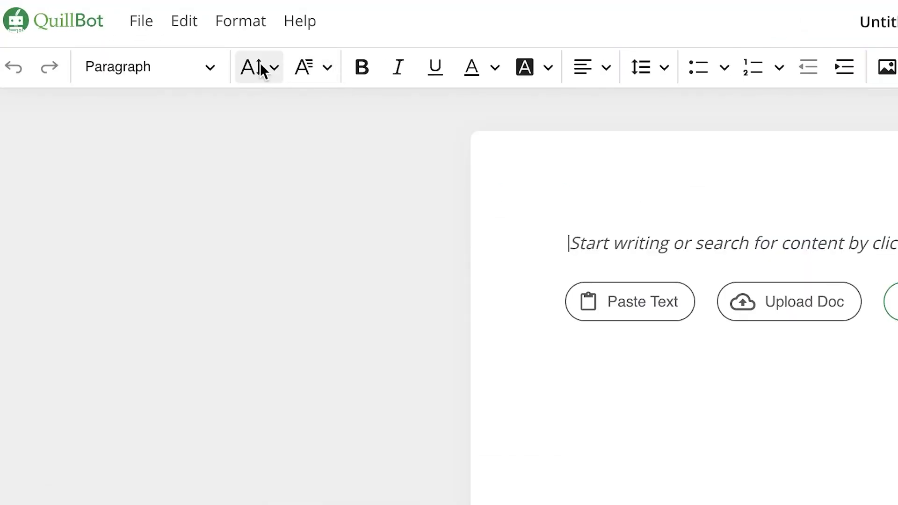
# Look through the editor's formatting options, including paragraph styles, alignment, image insertion by URL and special characters
pyautogui.click(282, 64)
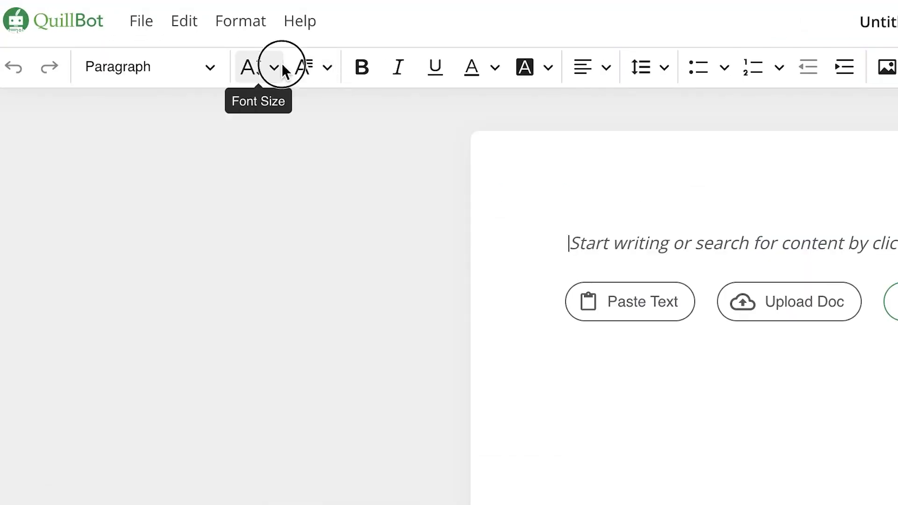
pyautogui.click(280, 63)
pyautogui.click(207, 68)
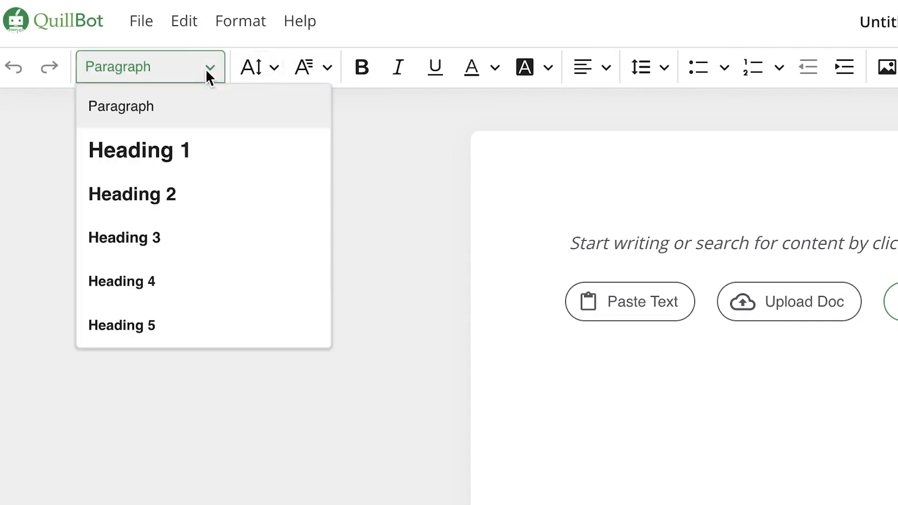
pyautogui.click(209, 69)
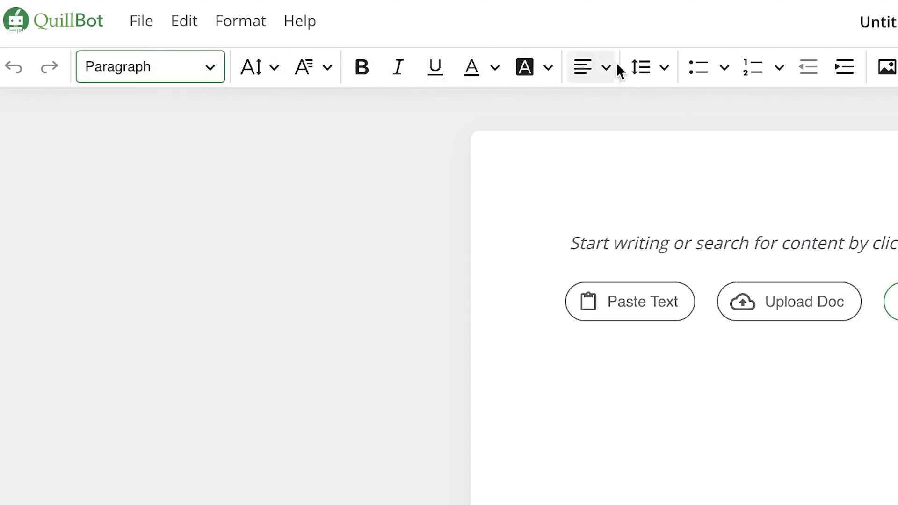
pyautogui.click(546, 65)
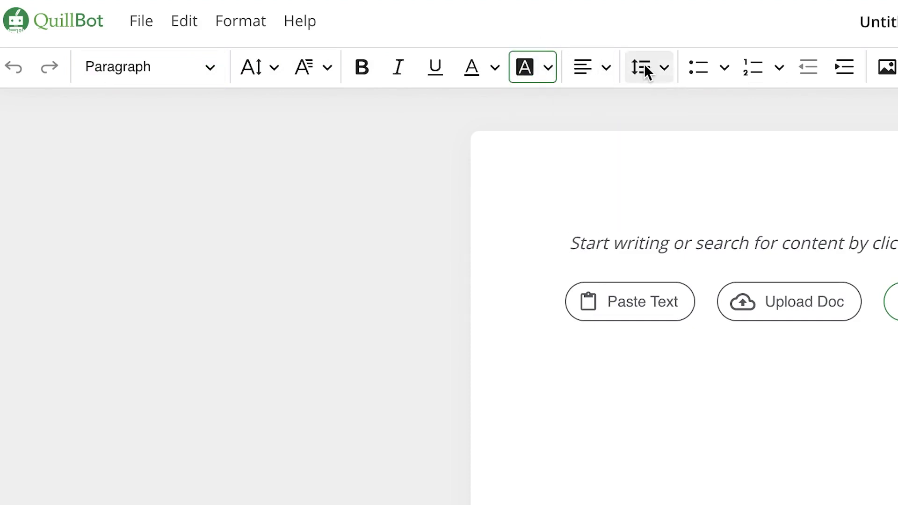
pyautogui.click(602, 64)
pyautogui.click(609, 61)
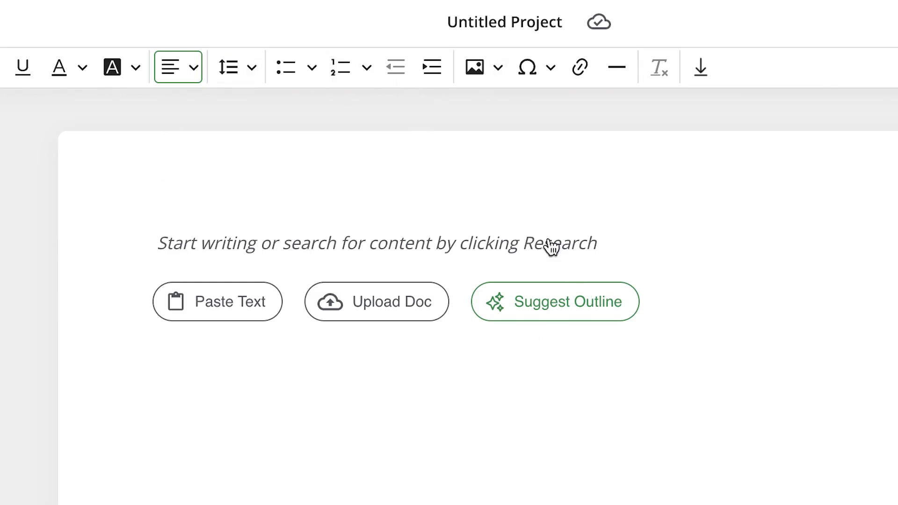
pyautogui.click(499, 66)
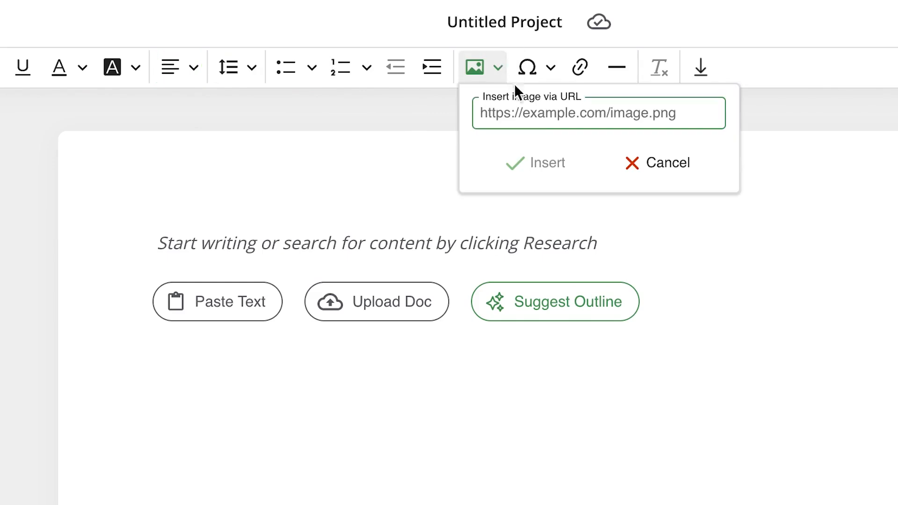
pyautogui.click(475, 63)
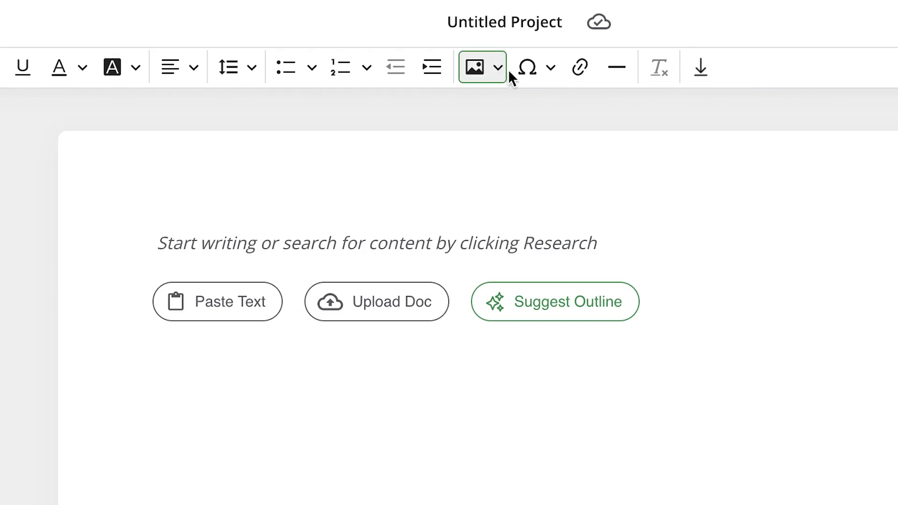
pyautogui.click(549, 62)
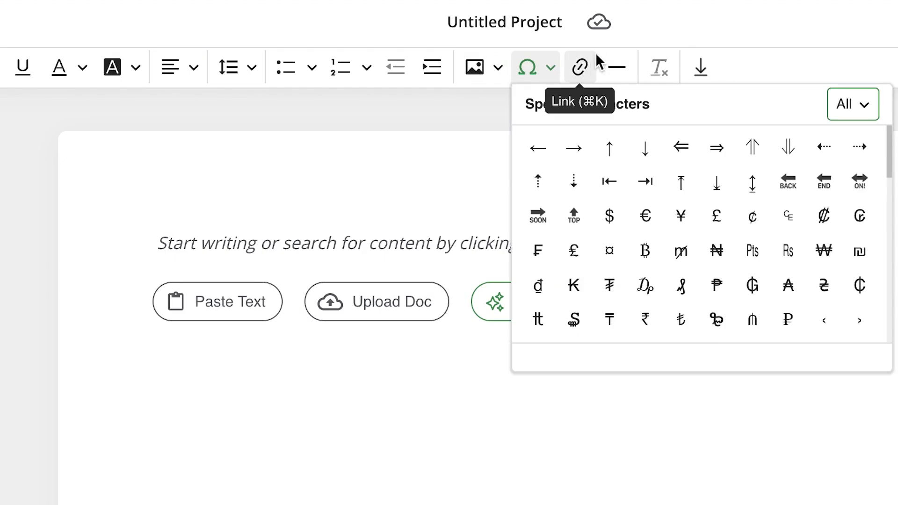
pyautogui.click(714, 31)
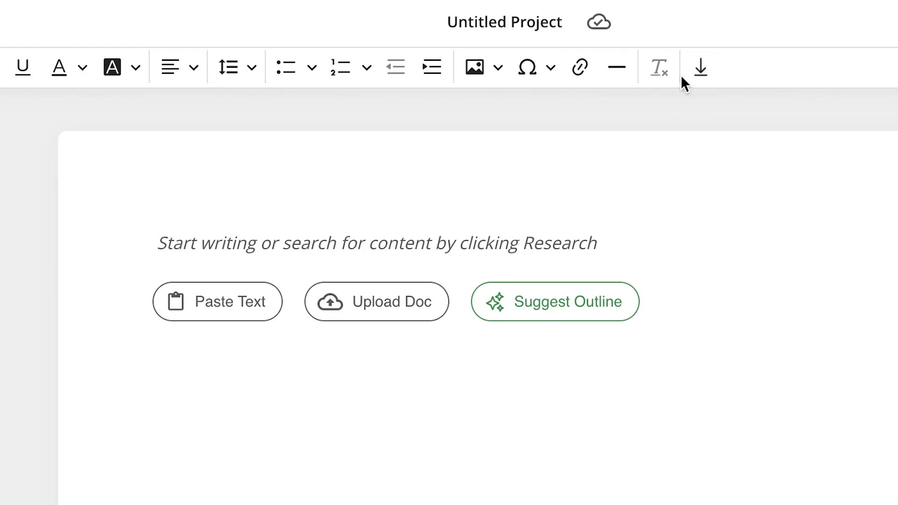
# Rename the untitled project as "Flood mitigation"
pyautogui.click(534, 23)
pyautogui.tripleClick(535, 23)
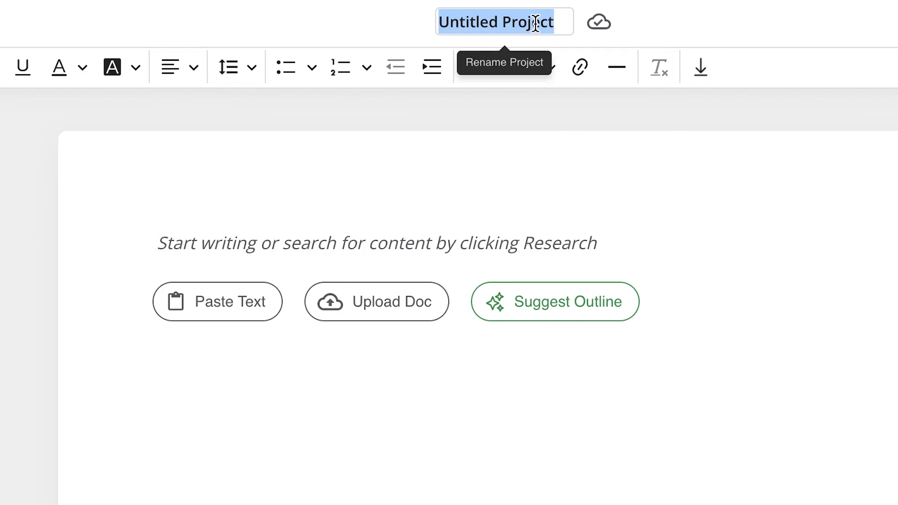
pyautogui.write('Flood mita')
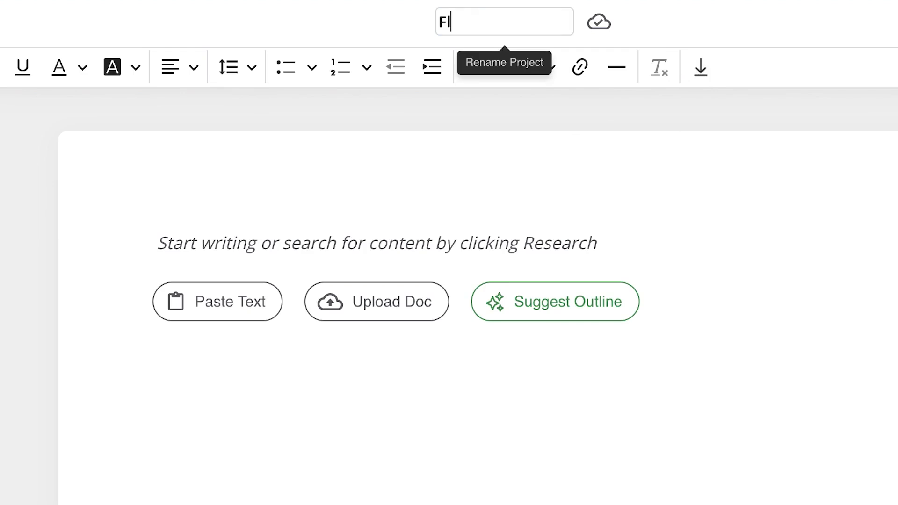
pyautogui.write('igation')
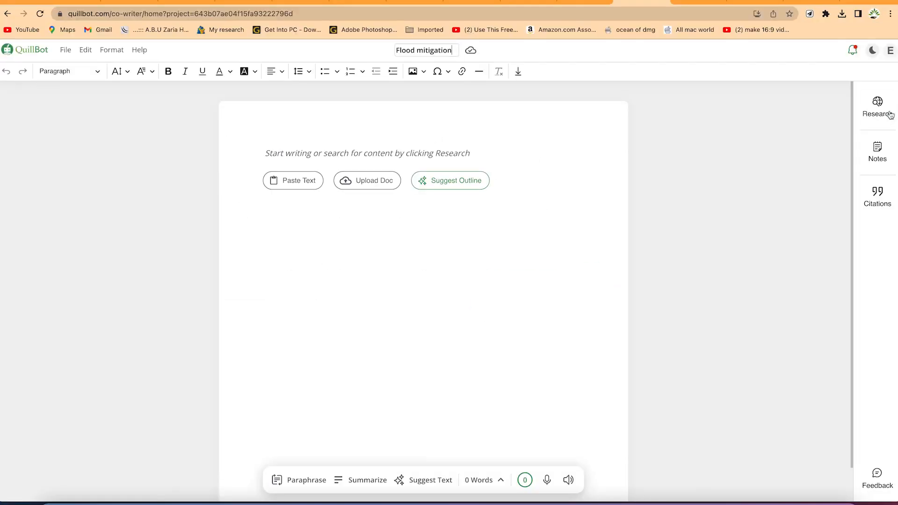
# Open the project's Research tool and search the web for "Flood mitigation"
pyautogui.click(879, 110)
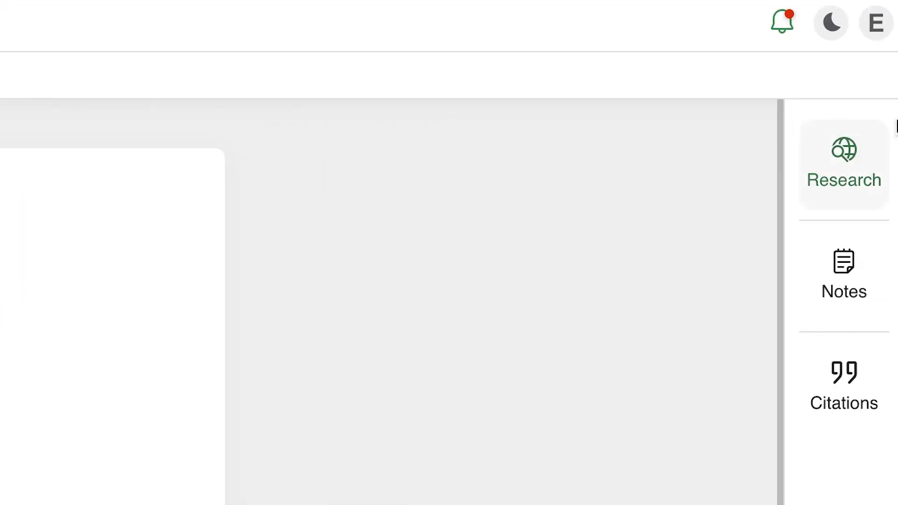
pyautogui.click(847, 163)
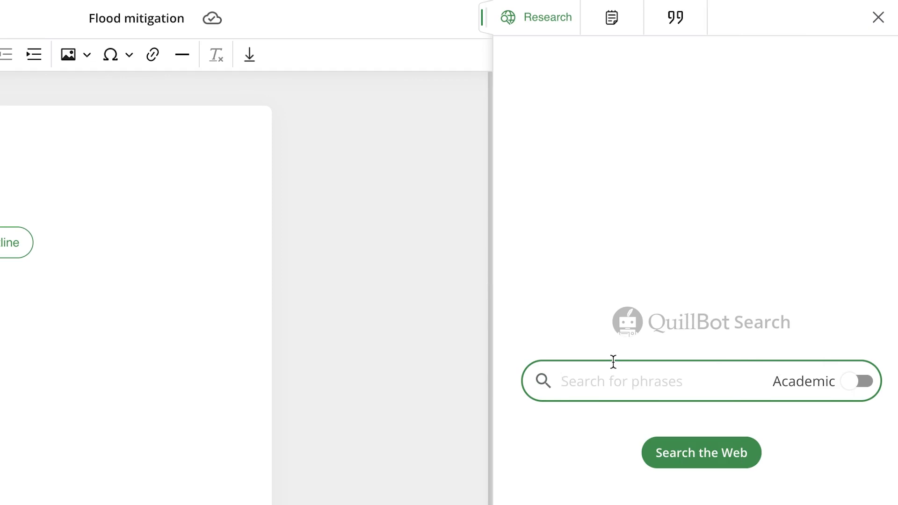
pyautogui.write('Flo')
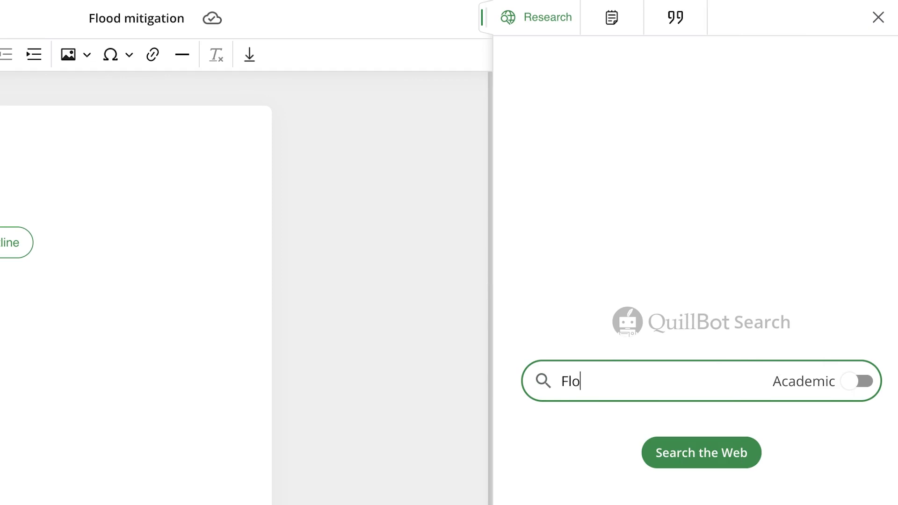
pyautogui.write('od mitigation')
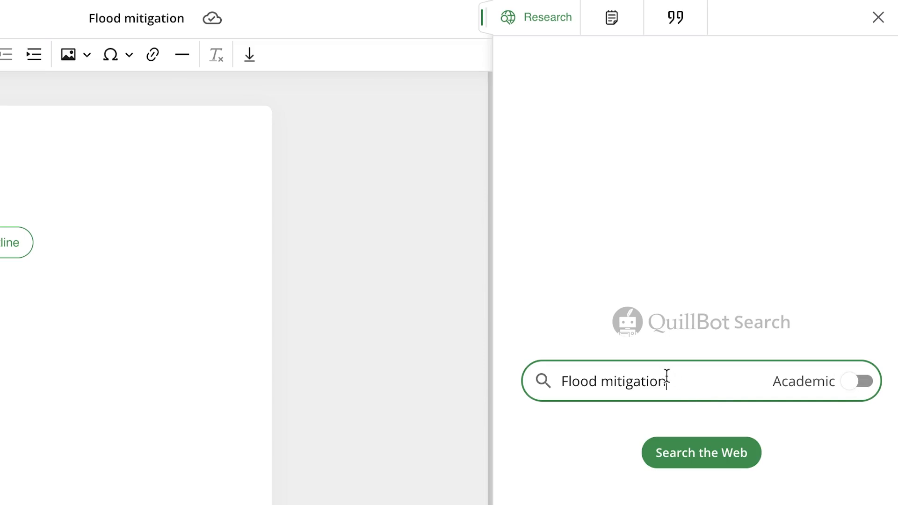
pyautogui.press('Return')
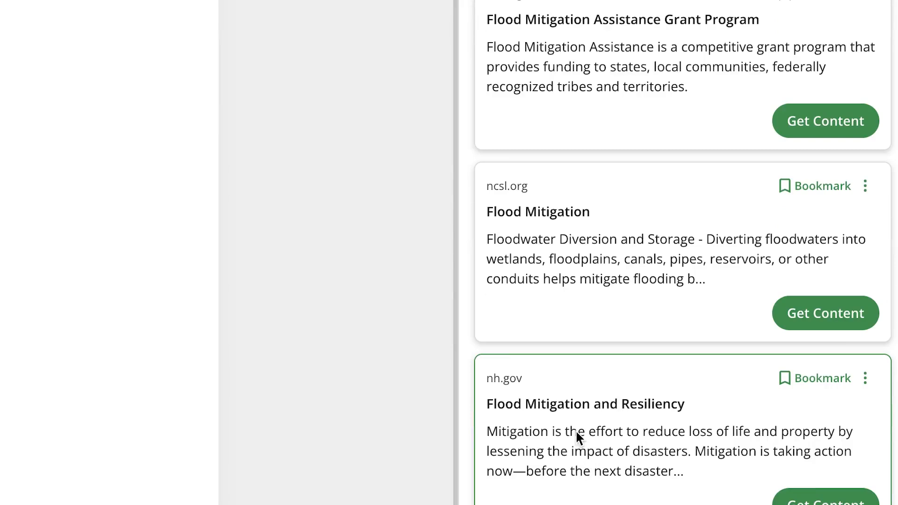
# Get the content of the dnr.nebraska.gov result on flood mitigation and expand its full article
pyautogui.scroll(-20, 576, 432)
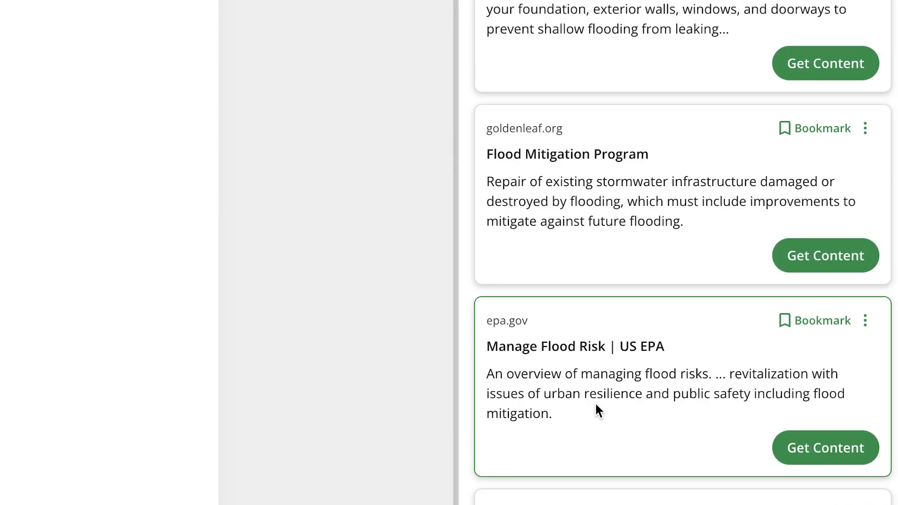
pyautogui.scroll(15, 627, 383)
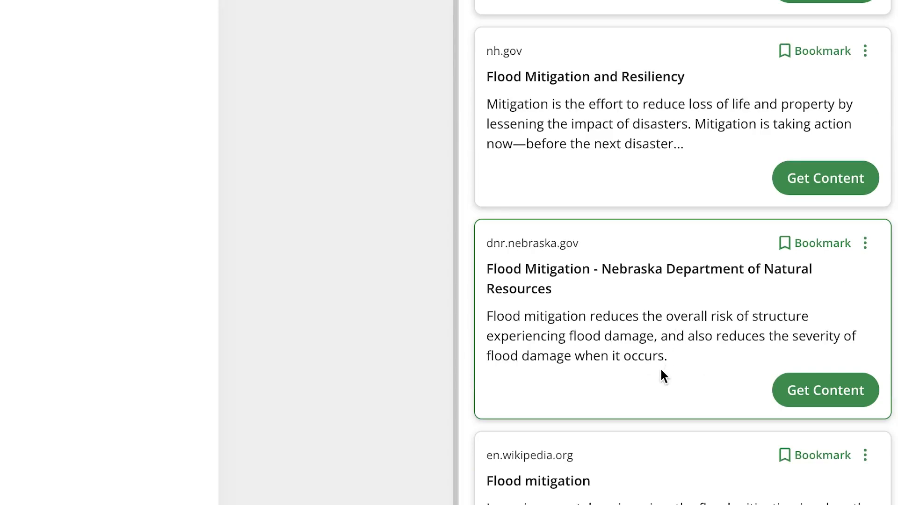
pyautogui.click(820, 390)
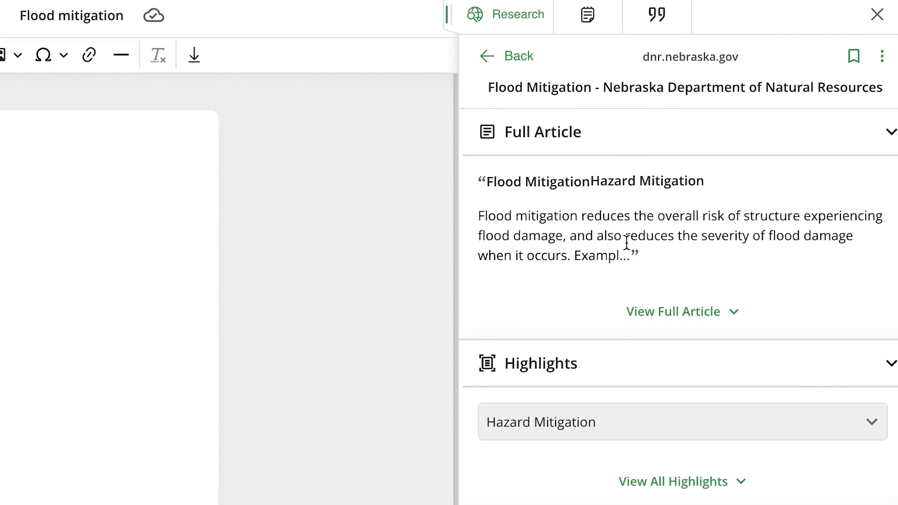
pyautogui.click(670, 314)
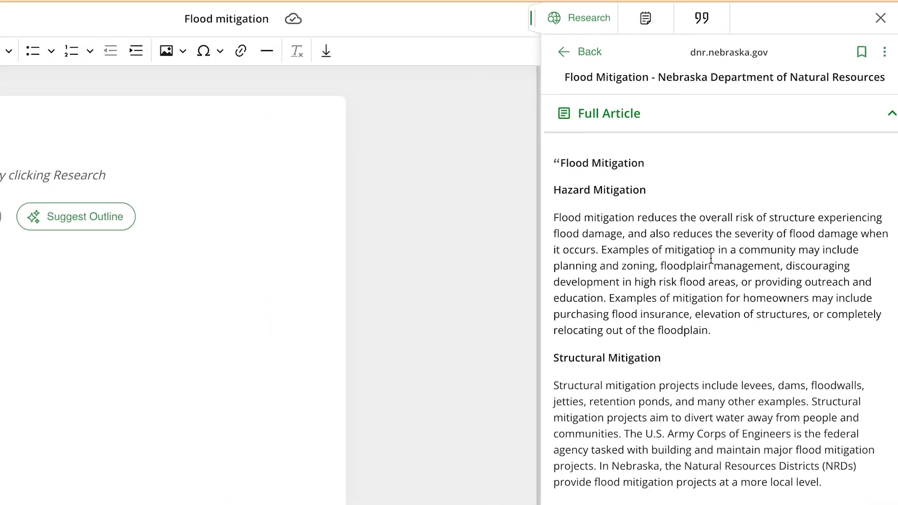
# Read through the full article, then expand its Highlights and show the Hazard Mitigation, Structural Mitigation and Non-Structural Mitigation excerpts
pyautogui.scroll(-12, 704, 292)
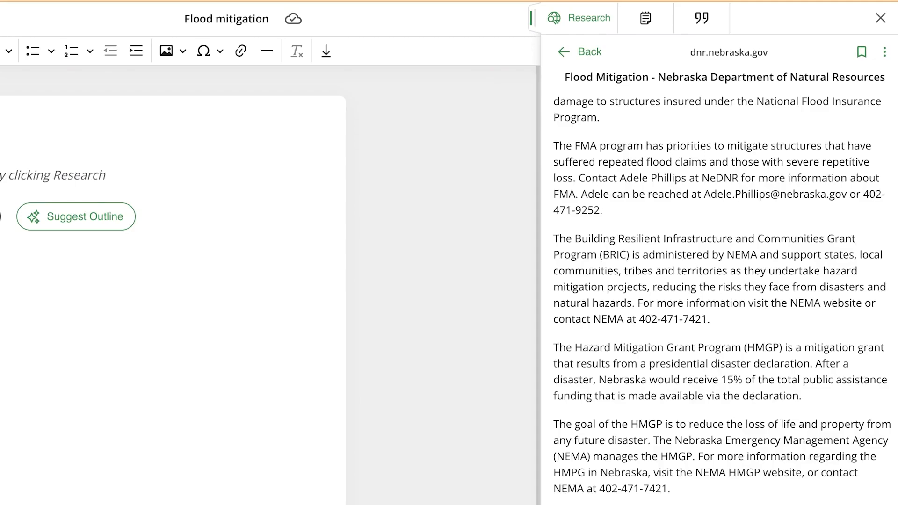
pyautogui.scroll(10, 709, 401)
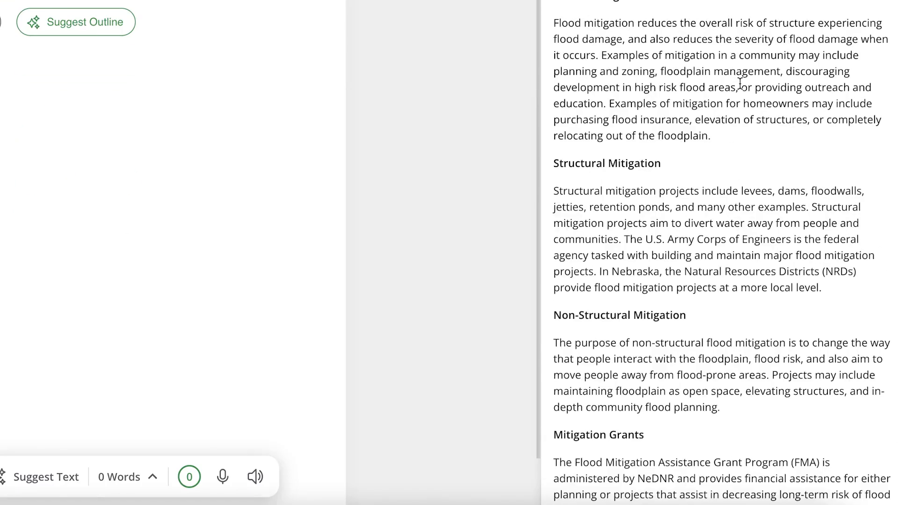
pyautogui.scroll(-10, 740, 83)
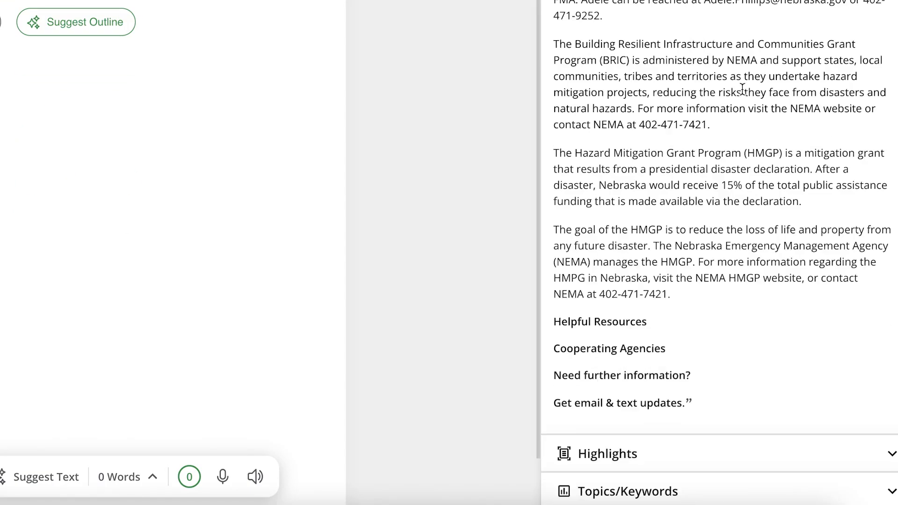
pyautogui.click(711, 455)
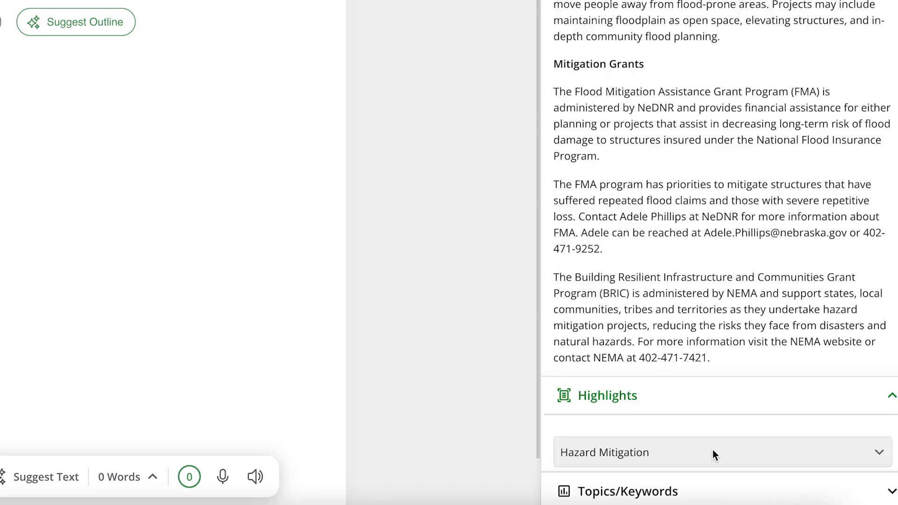
pyautogui.scroll(2, 666, 14)
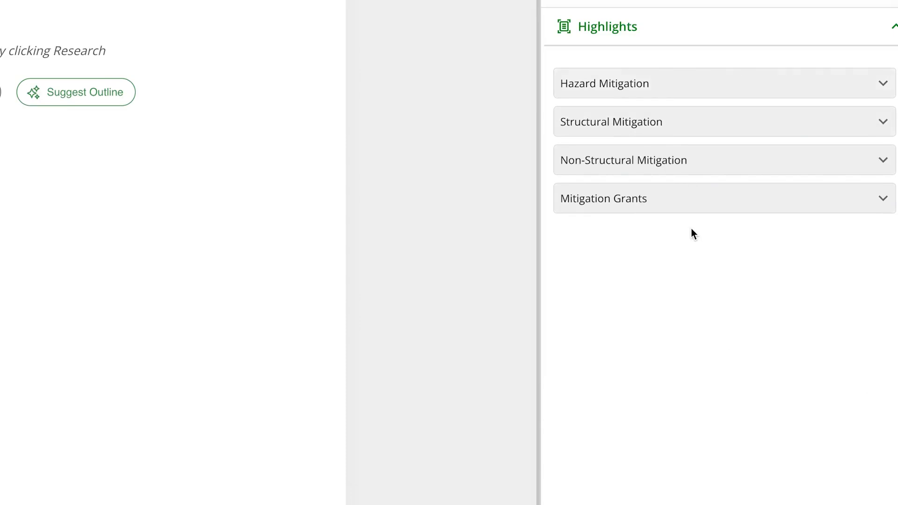
pyautogui.click(664, 85)
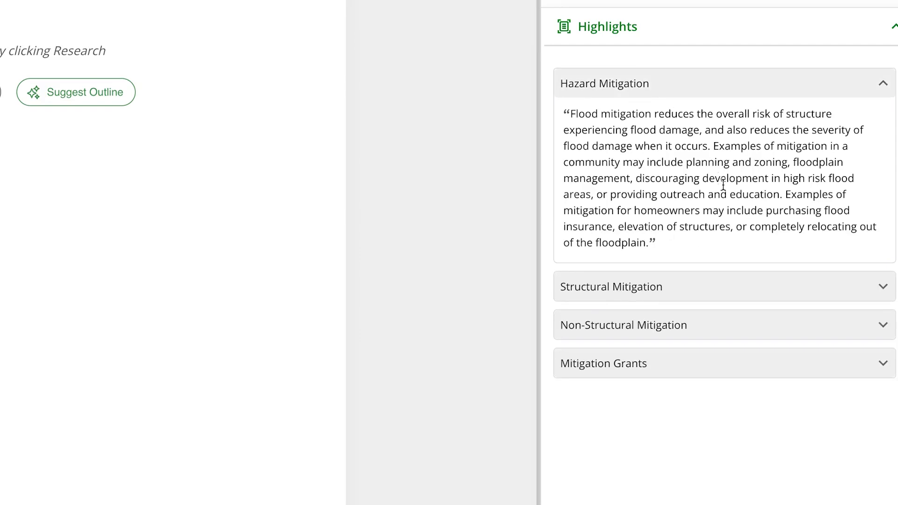
pyautogui.click(703, 300)
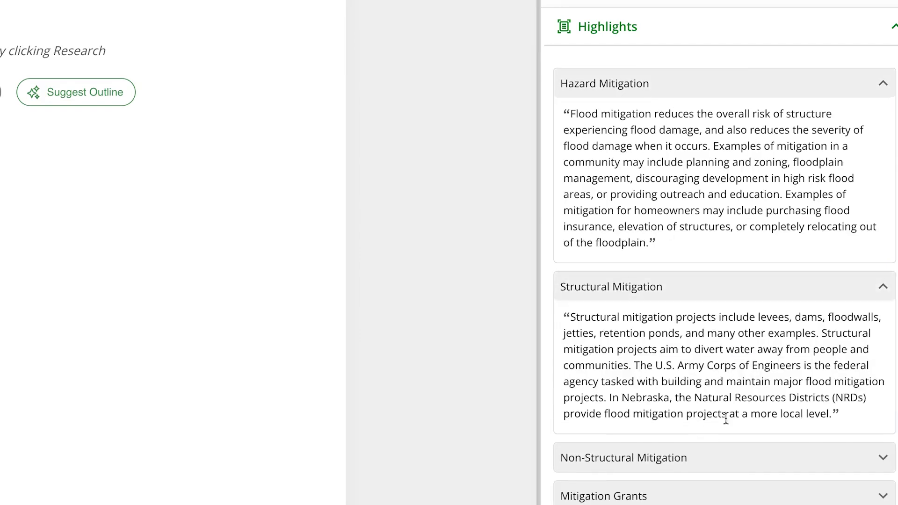
pyautogui.scroll(-2, 726, 440)
pyautogui.click(726, 399)
pyautogui.scroll(-3, 727, 449)
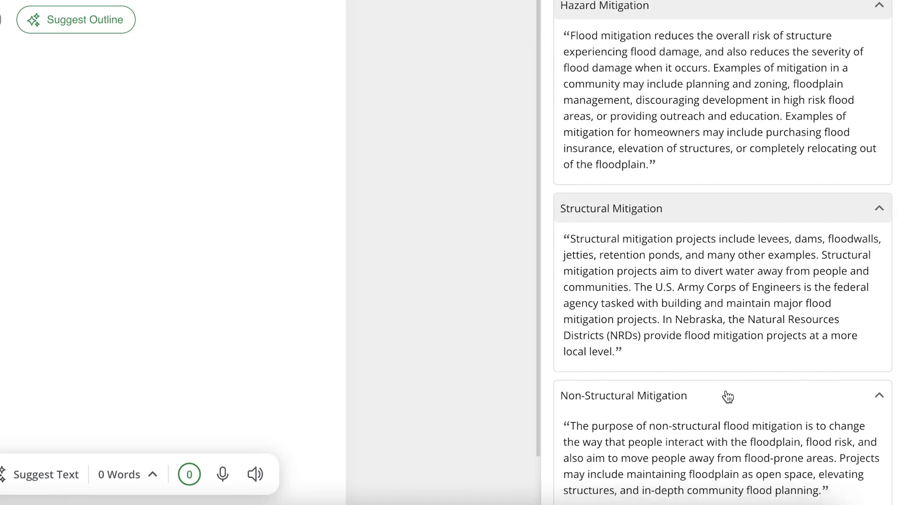
pyautogui.scroll(3, 720, 374)
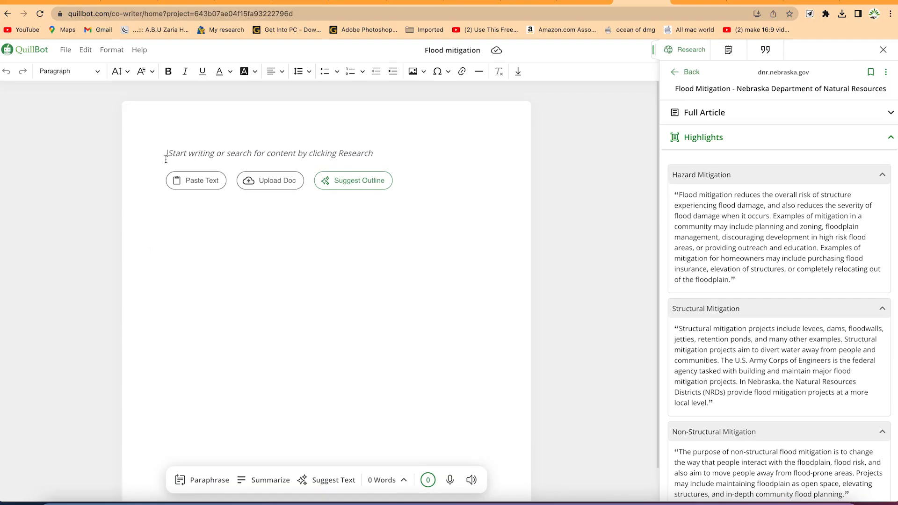
# Insert the complete Hazard Mitigation excerpt with its citation into the document
pyautogui.moveTo(735, 281); pyautogui.dragTo(687, 218)
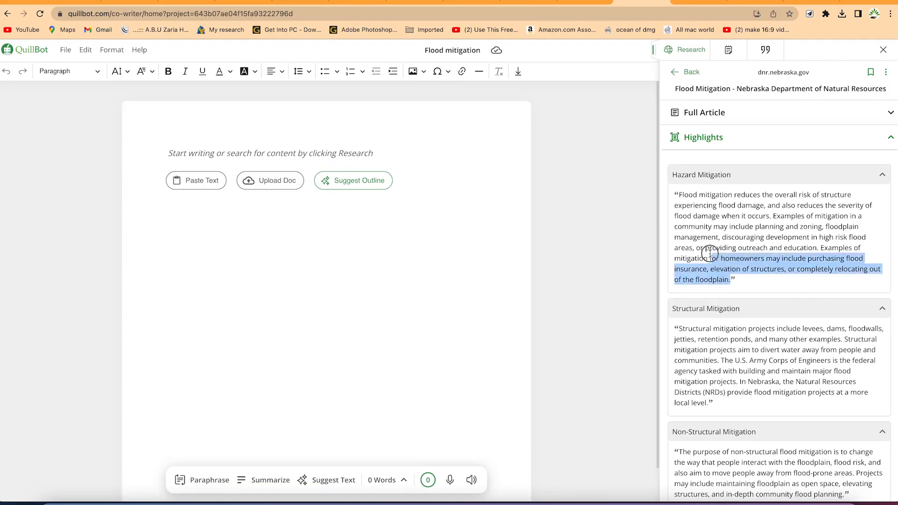
pyautogui.moveTo(407, 247); pyautogui.dragTo(361, 182)
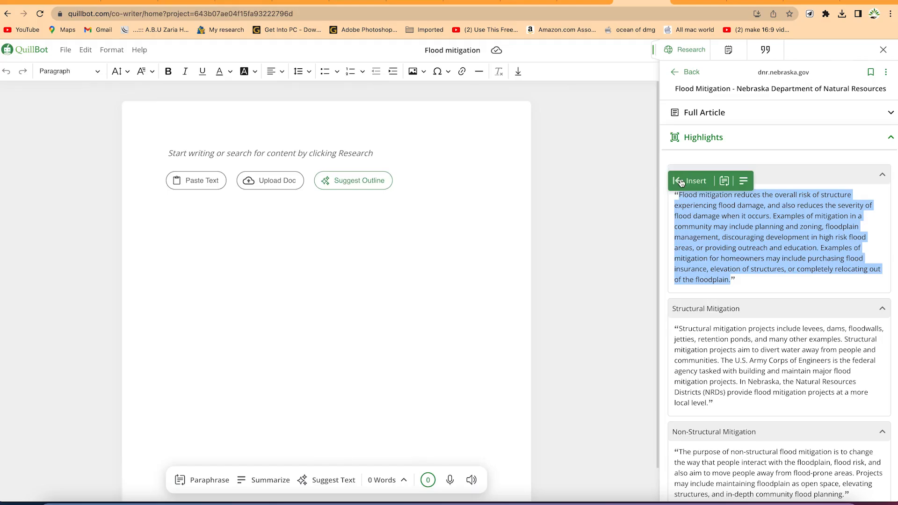
pyautogui.click(680, 181)
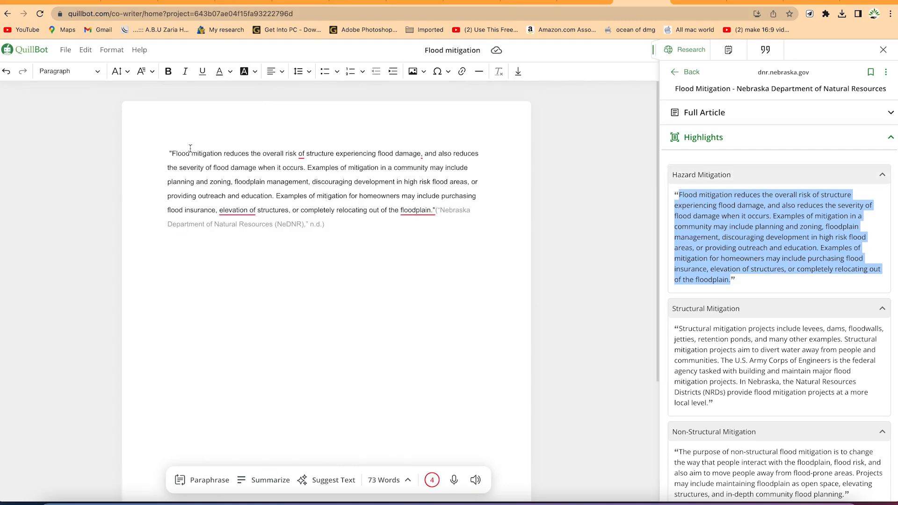
pyautogui.click(329, 225)
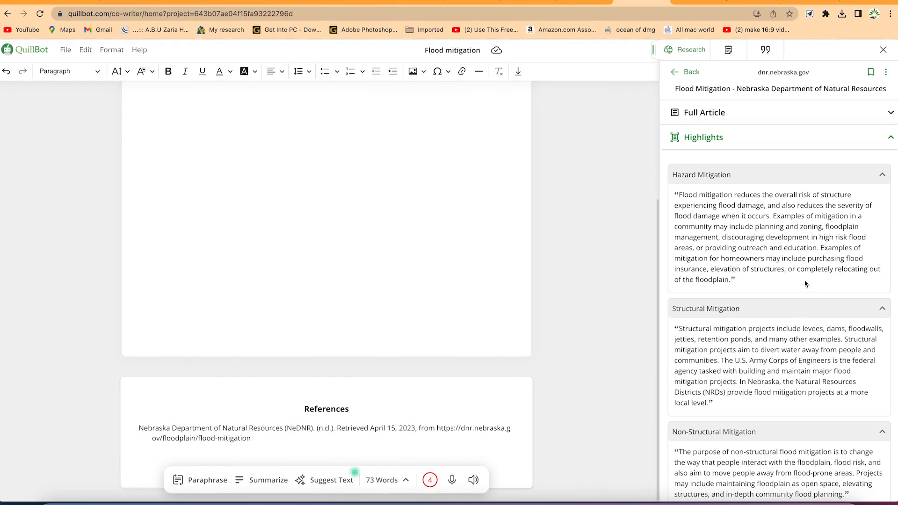
# Return to the full article and summarize its paragraphs from the FMA program's priorities through the goal of the HMGP
pyautogui.scroll(-2, 757, 374)
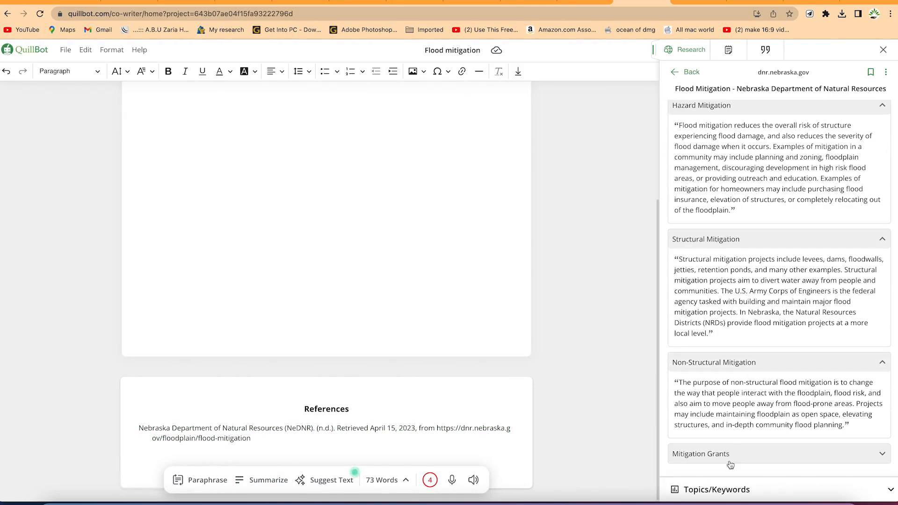
pyautogui.click(781, 488)
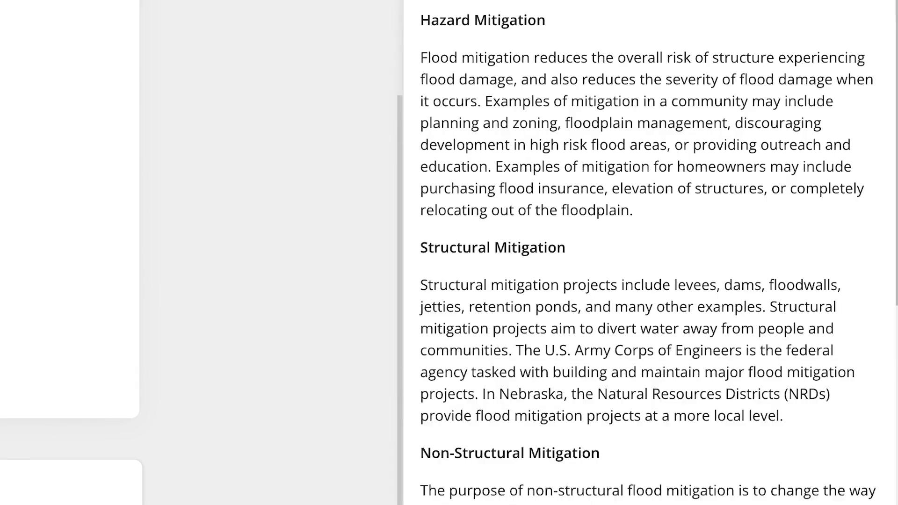
pyautogui.click(555, 338)
pyautogui.moveTo(555, 338); pyautogui.dragTo(613, 357)
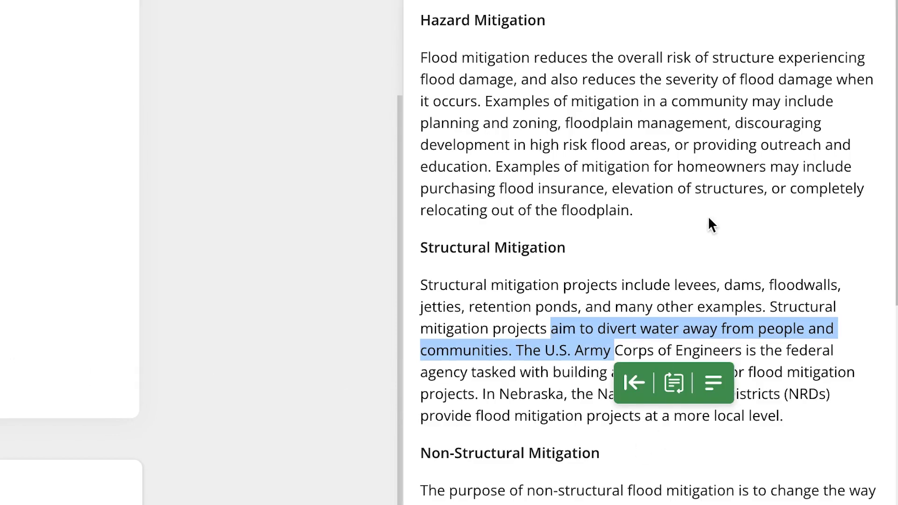
pyautogui.click(665, 330)
pyautogui.scroll(-10, 650, 477)
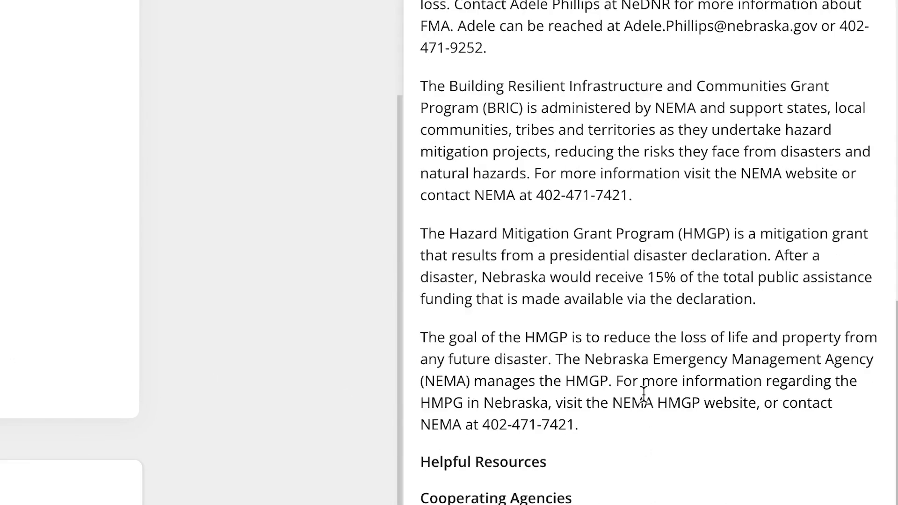
pyautogui.moveTo(625, 427); pyautogui.dragTo(419, 0)
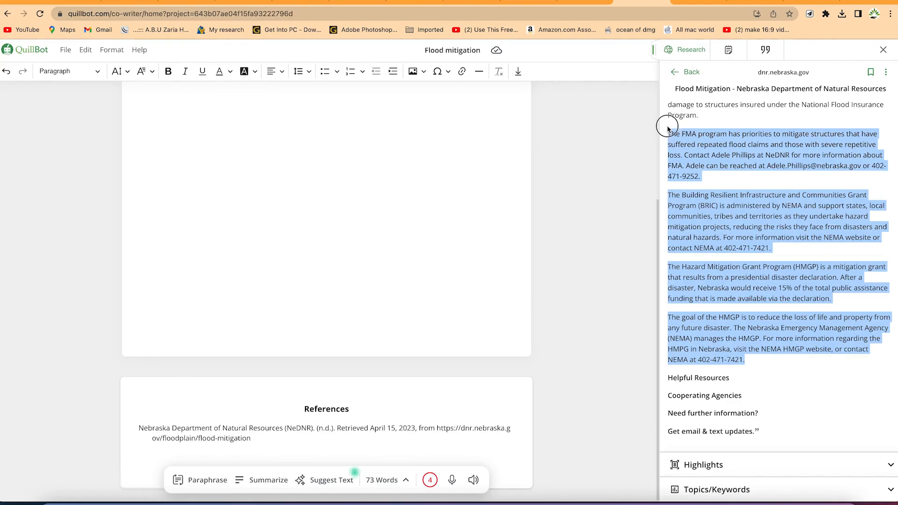
pyautogui.rightClick(680, 144)
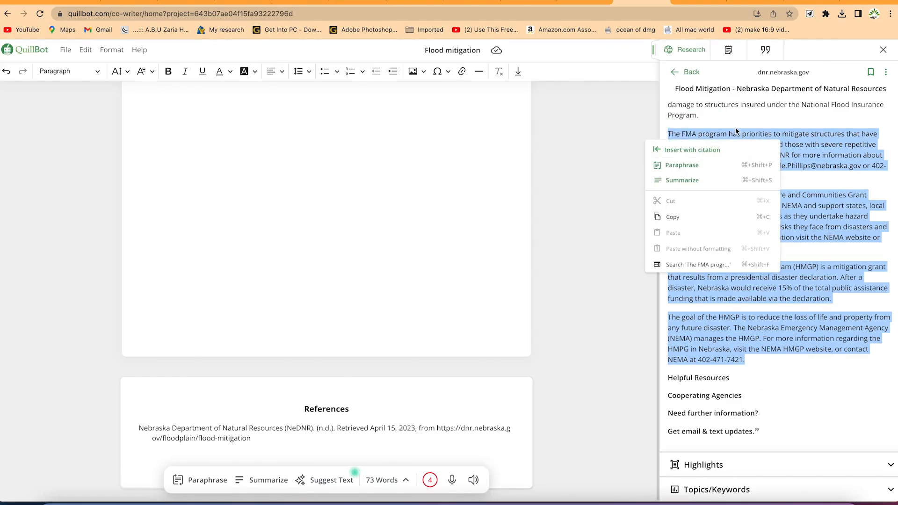
pyautogui.click(700, 180)
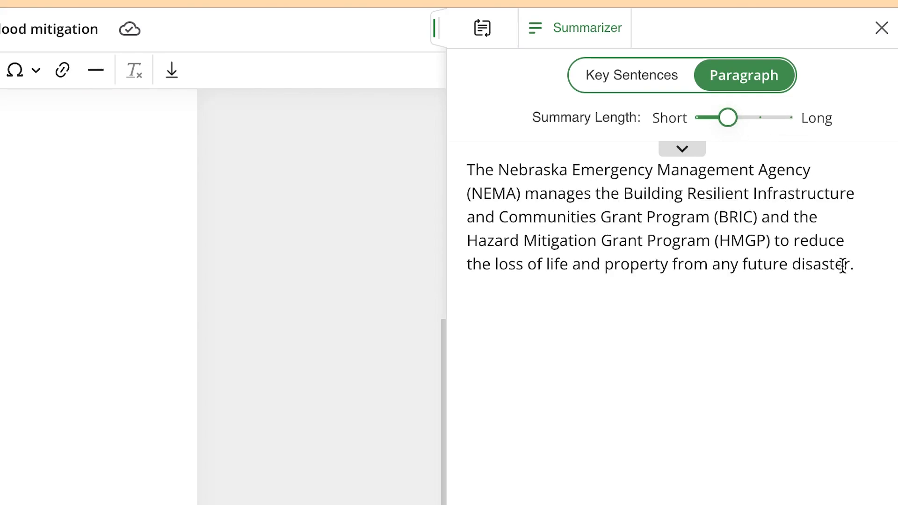
# Insert the generated paragraph summary into the document and close the Summarizer
pyautogui.moveTo(873, 271); pyautogui.dragTo(406, 179)
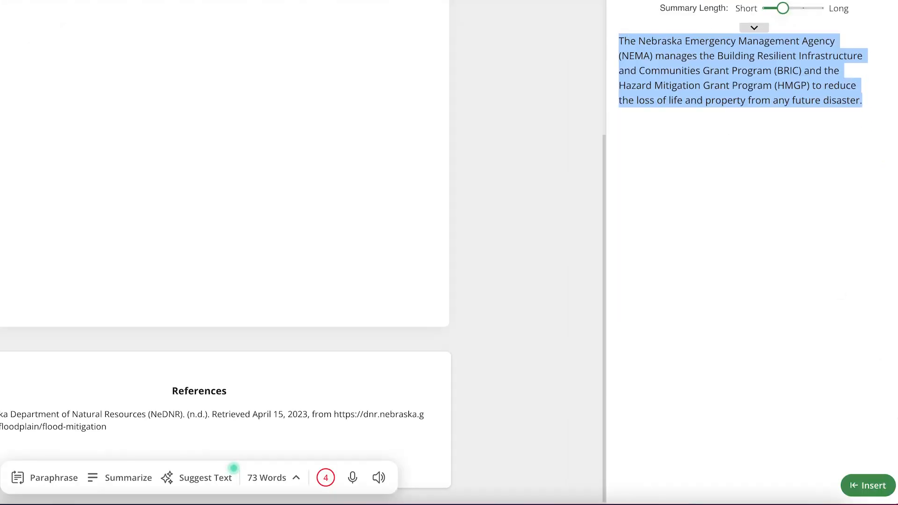
pyautogui.click(868, 486)
pyautogui.scroll(3, 396, 188)
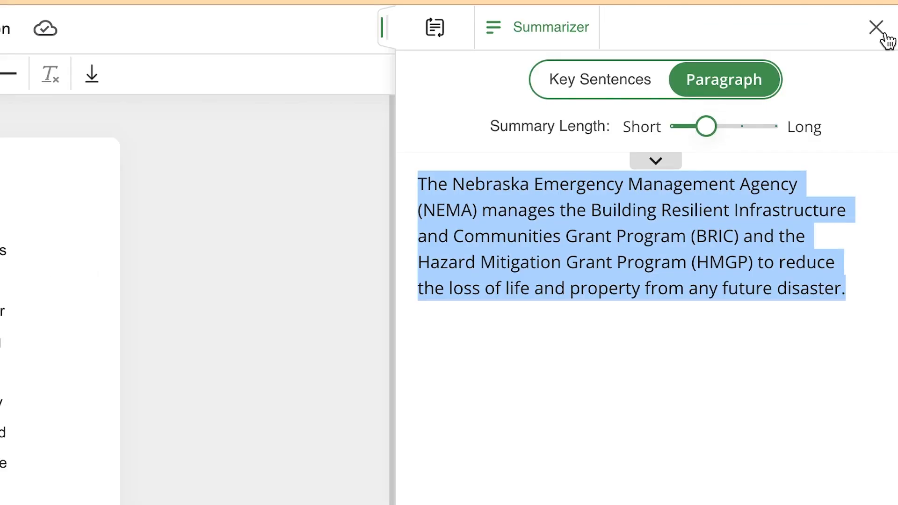
pyautogui.click(879, 32)
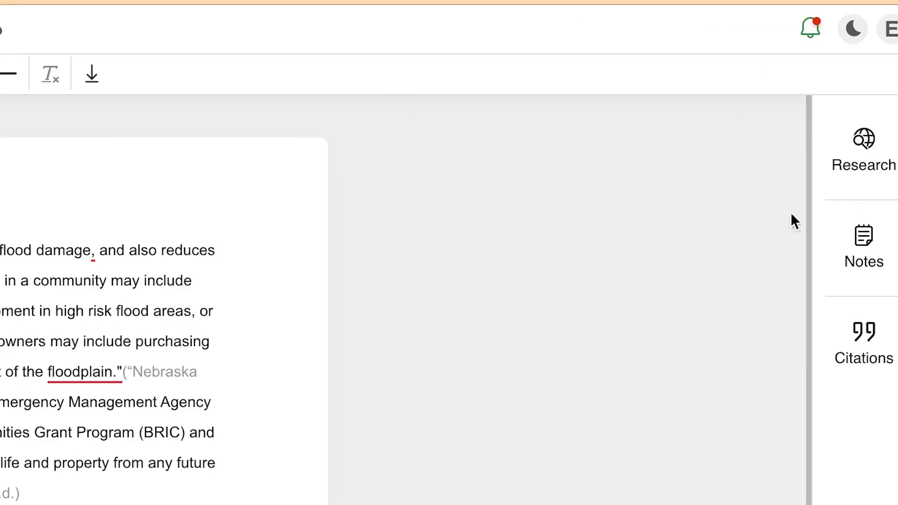
# Write an outline in the project's Notes with the lines "Introducdtion", "Main body", "Conclusions" and "References"
pyautogui.click(874, 145)
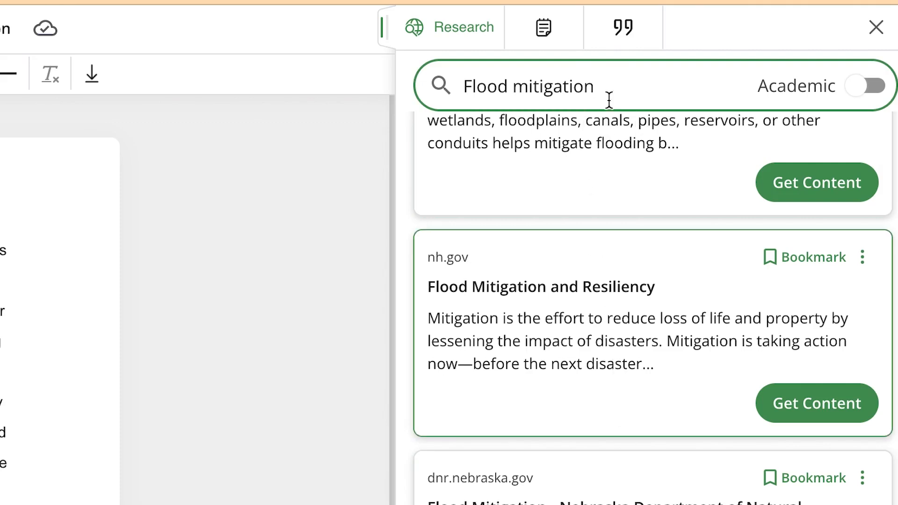
pyautogui.click(547, 29)
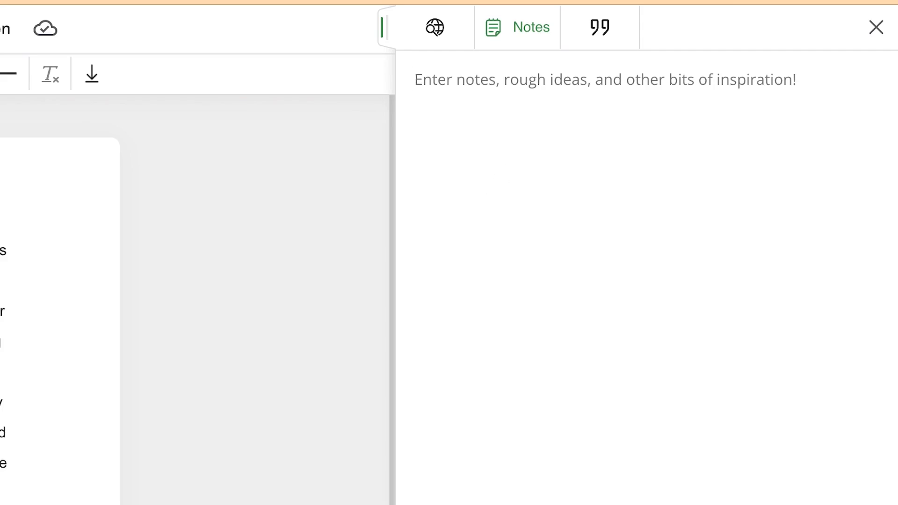
pyautogui.write('Introducdtion')
pyautogui.press('Return')
pyautogui.write('Main body')
pyautogui.press('Return')
pyautogui.write('References')
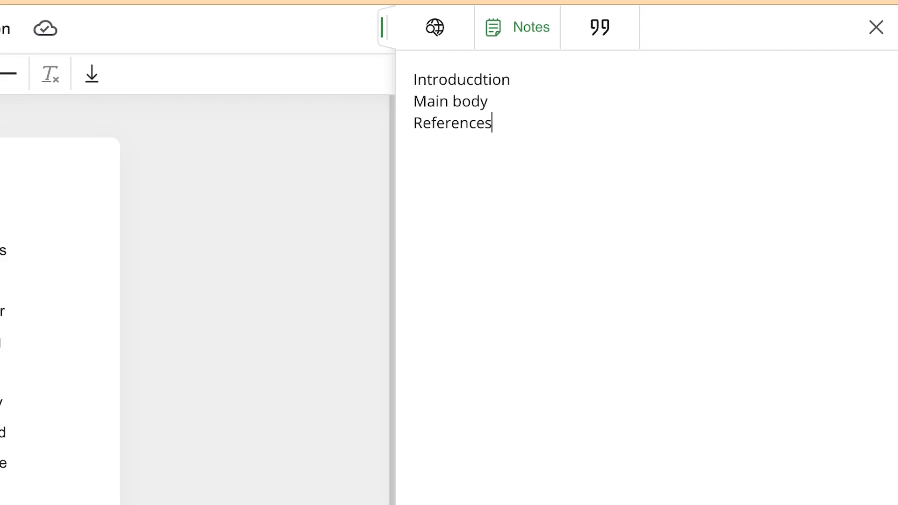
pyautogui.press('Return')
pyautogui.press('Return')
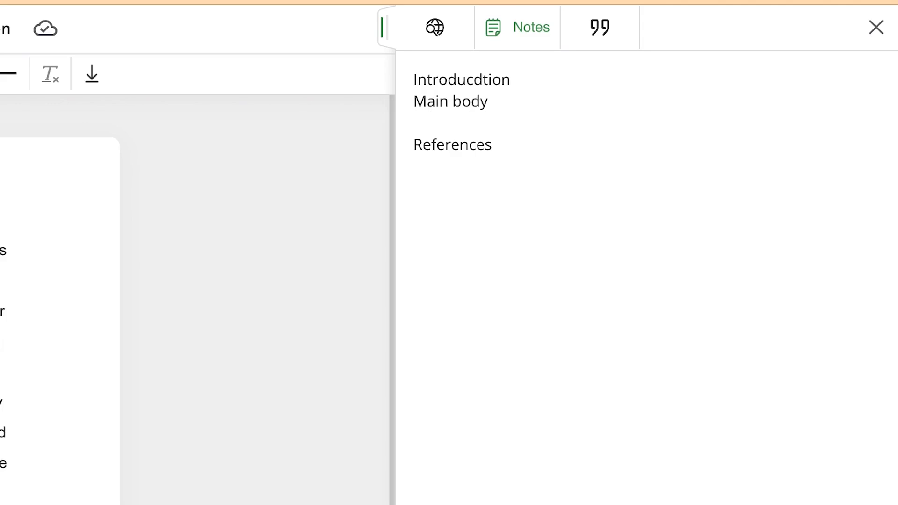
pyautogui.write('Conclusions')
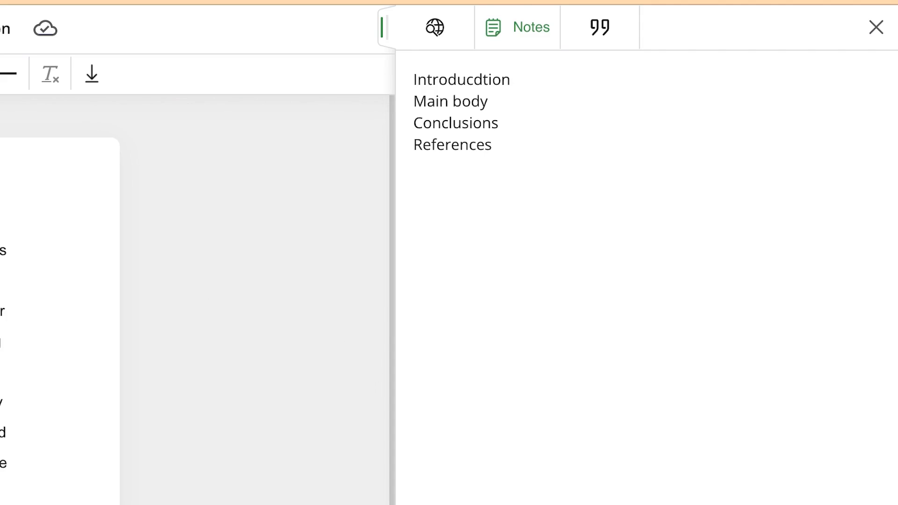
# Create a website citation from the URL of speakmoreclearly.com's "Presentation Skills- 9 Great Tips" page and insert it into the document
pyautogui.click(596, 33)
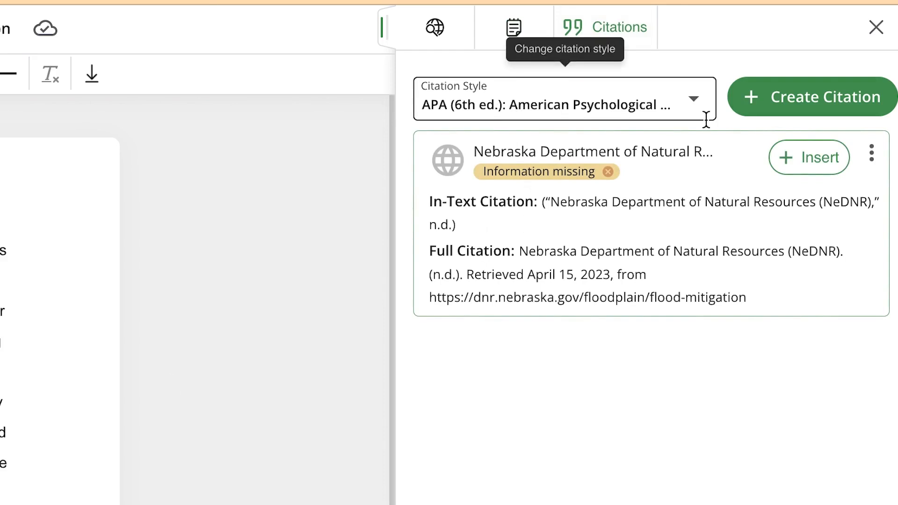
pyautogui.click(794, 102)
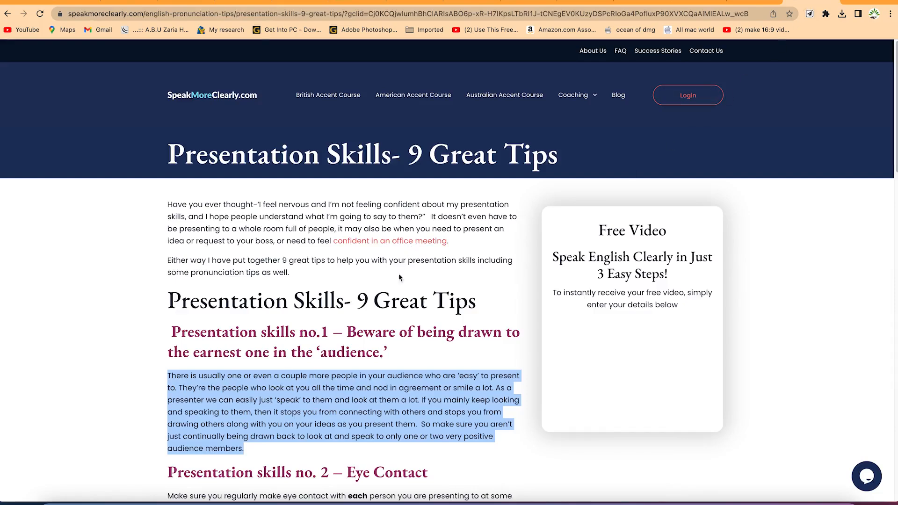
pyautogui.click(217, 14)
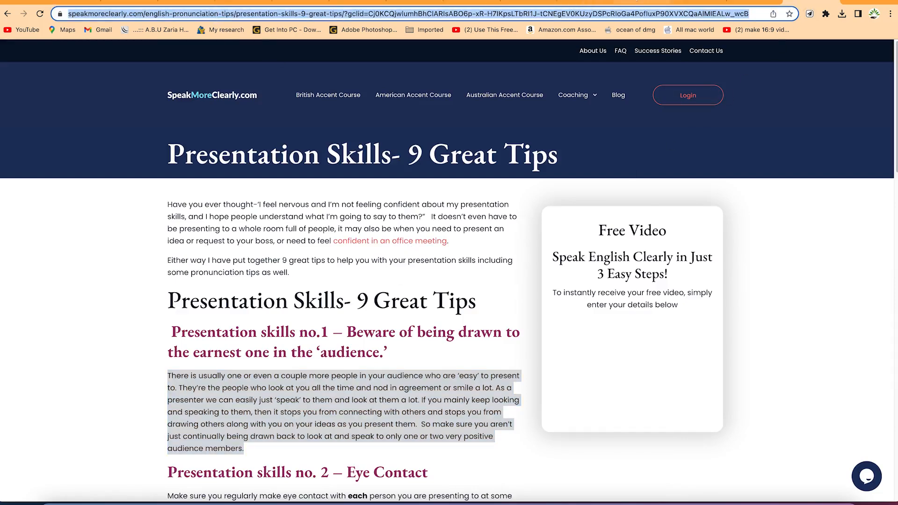
pyautogui.click(654, 1)
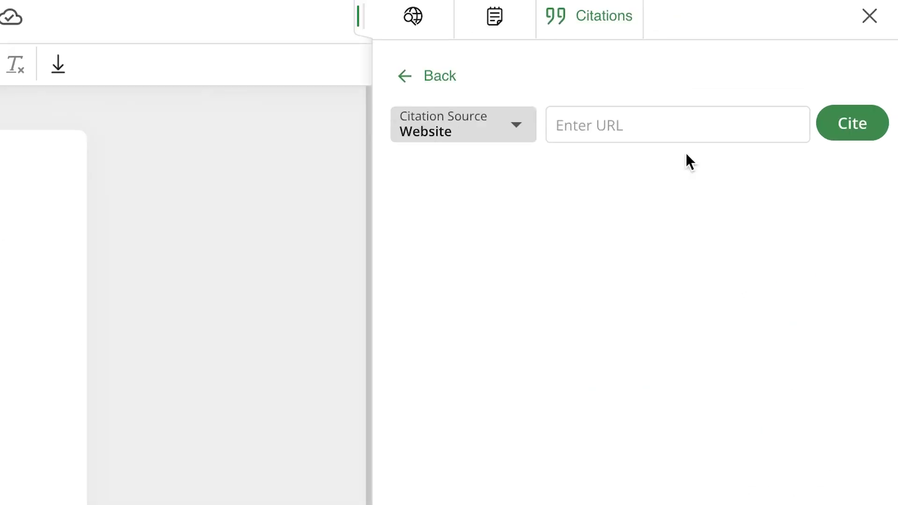
pyautogui.click(646, 115)
pyautogui.hotkey('ctrl', 'v')
pyautogui.click(844, 126)
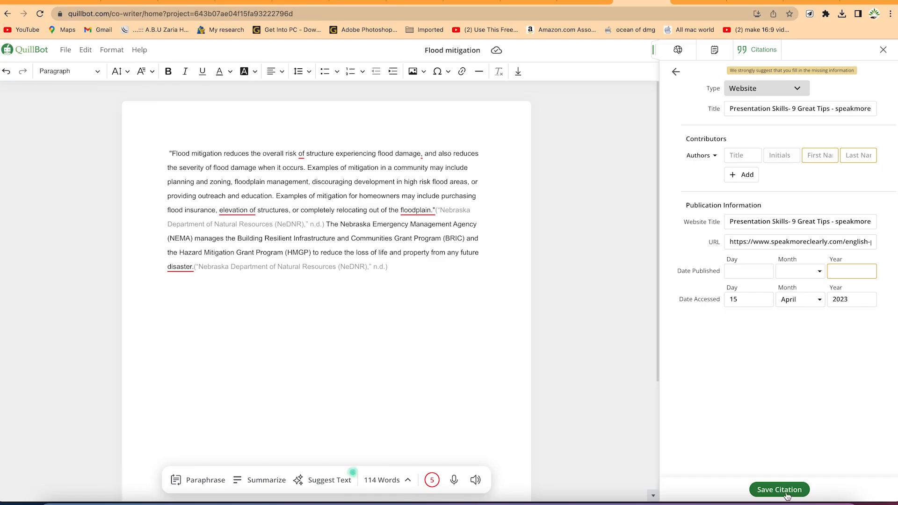
pyautogui.click(779, 490)
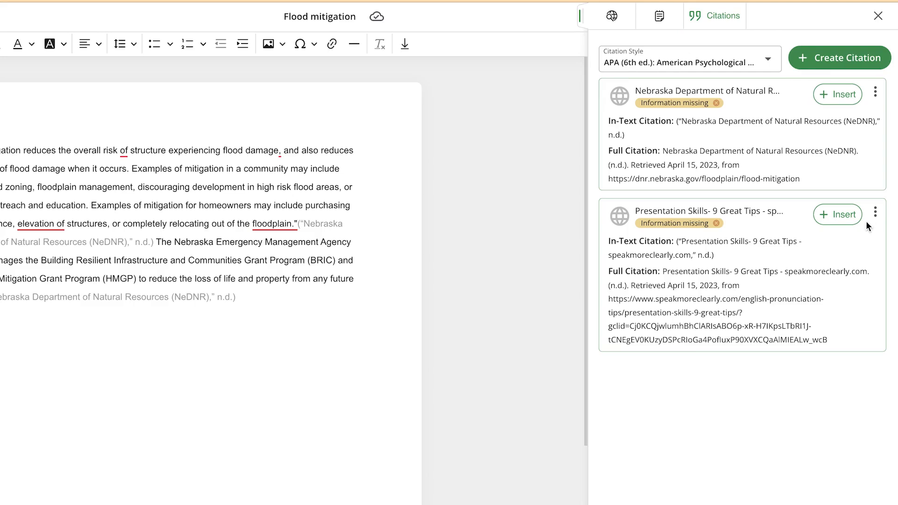
pyautogui.click(838, 214)
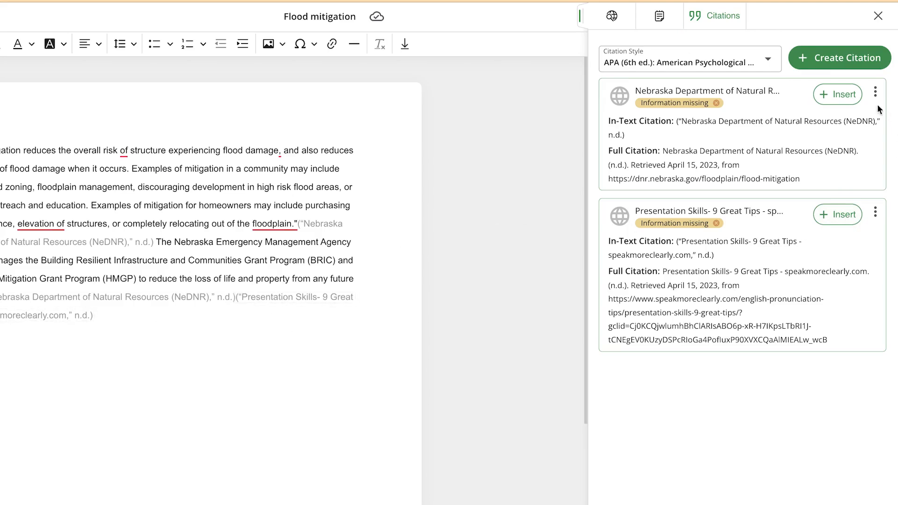
# Start a new citation for the project and set its source type to Journal Article
pyautogui.click(865, 66)
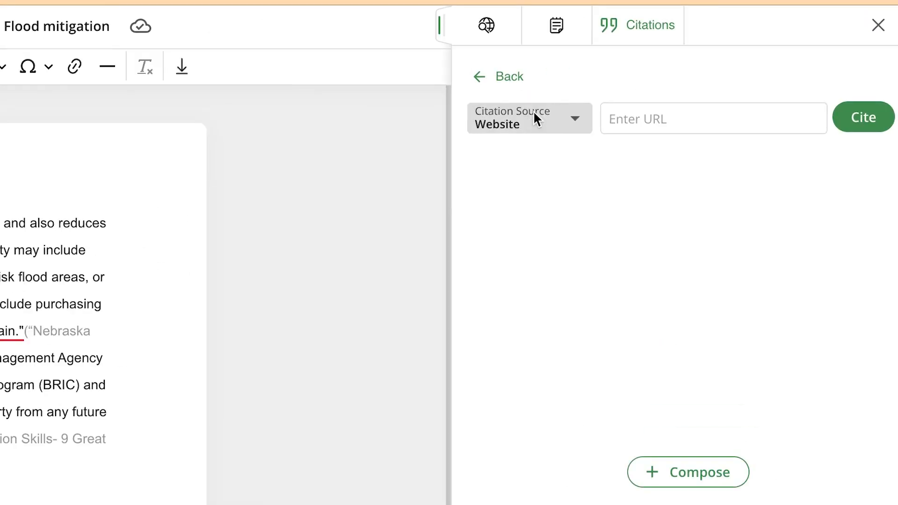
pyautogui.click(534, 115)
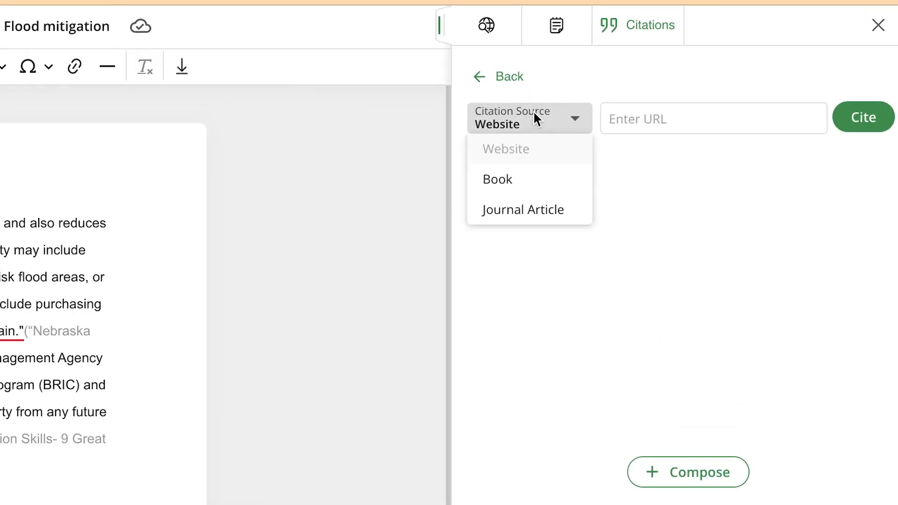
pyautogui.click(512, 187)
pyautogui.click(580, 114)
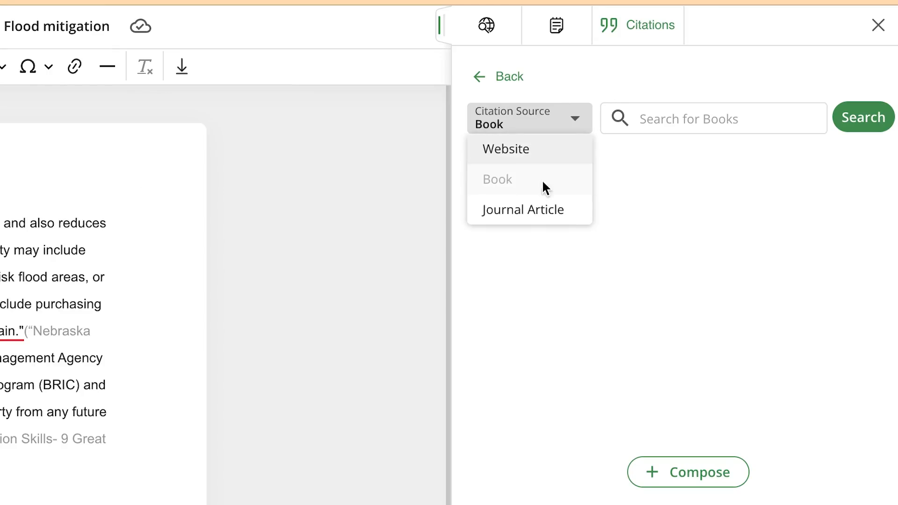
pyautogui.click(521, 209)
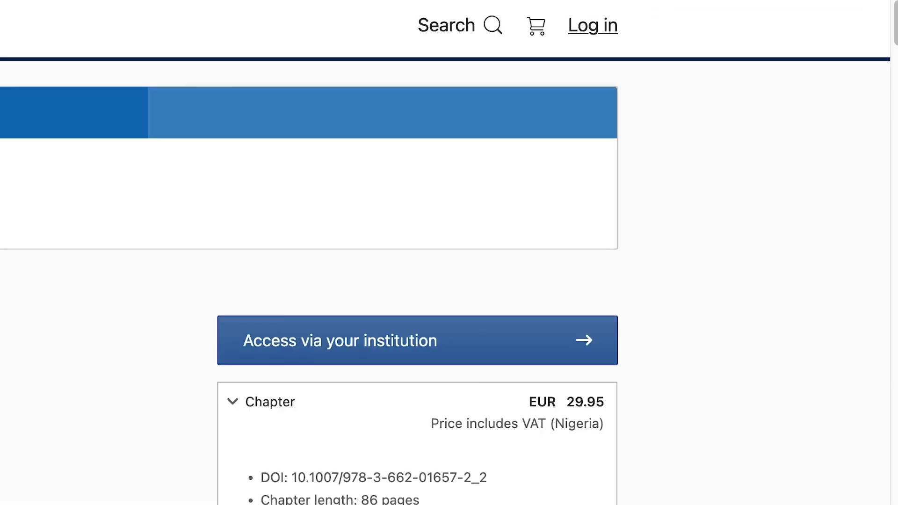
pyautogui.scroll(-1, 463, 254)
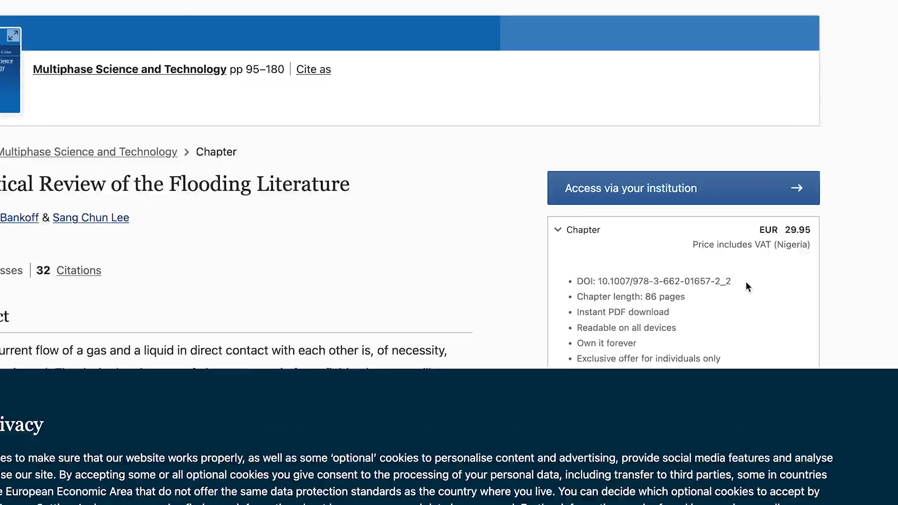
pyautogui.moveTo(699, 273); pyautogui.dragTo(594, 286)
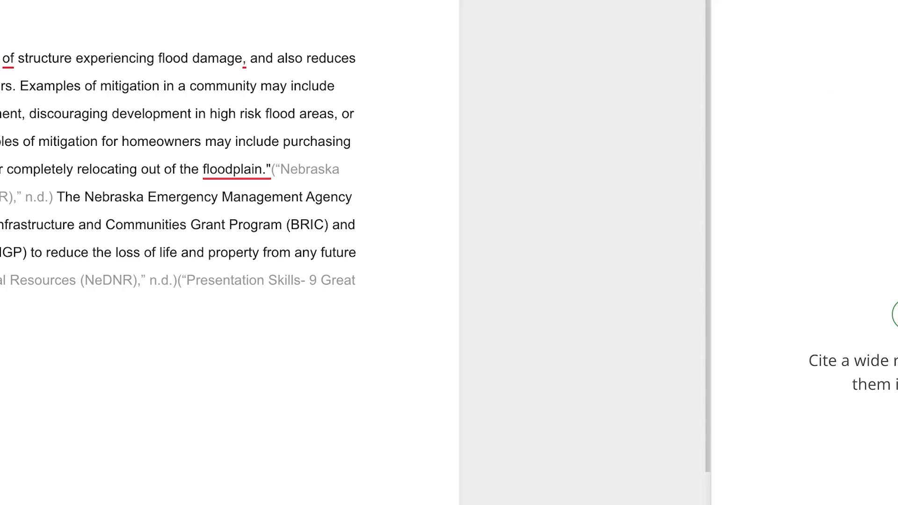
pyautogui.click(718, 90)
pyautogui.hotkey('ctrl', 'v')
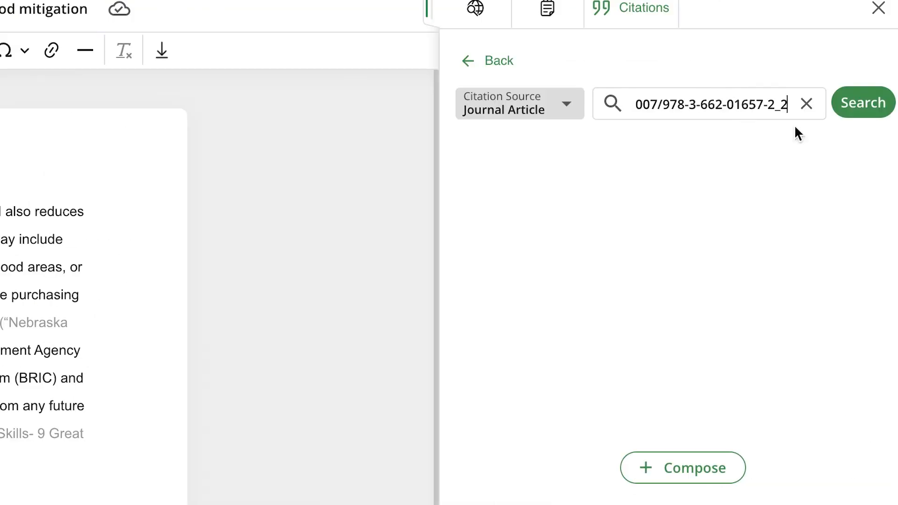
pyautogui.click(853, 116)
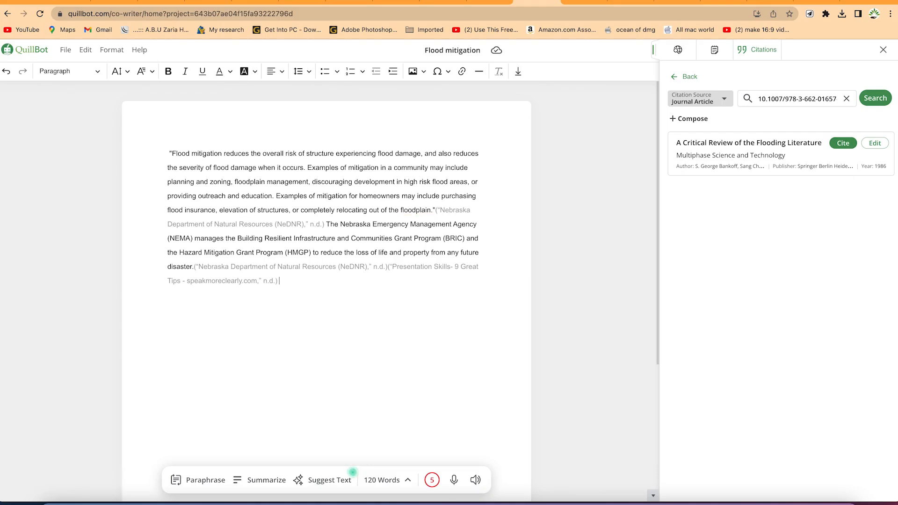
# Cite "A Critical Review of the Flooding Literature", insert it in the text after "floodplain management," and check the document's References
pyautogui.click(309, 181)
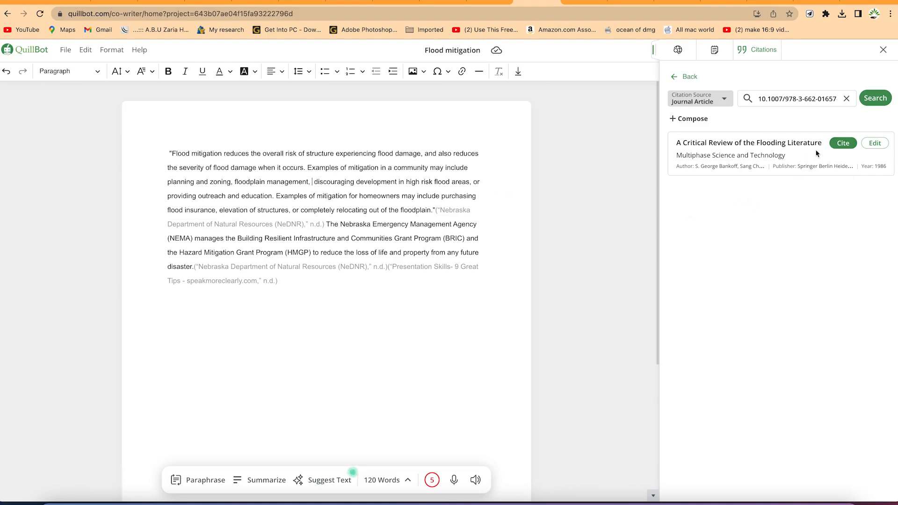
pyautogui.click(843, 143)
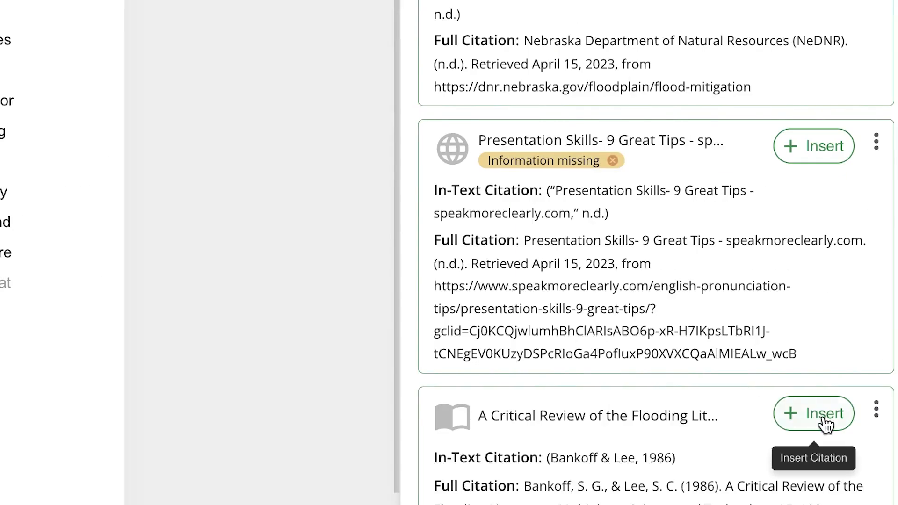
pyautogui.click(824, 420)
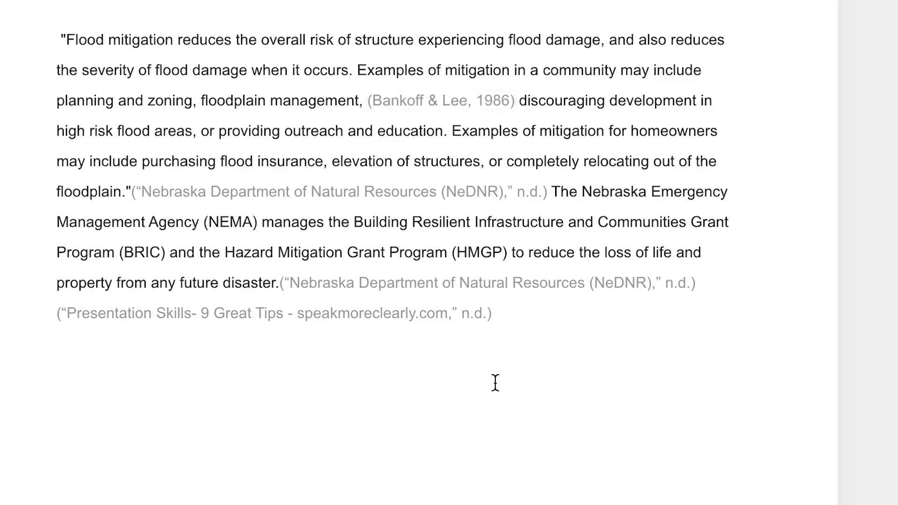
pyautogui.scroll(-5, 546, 326)
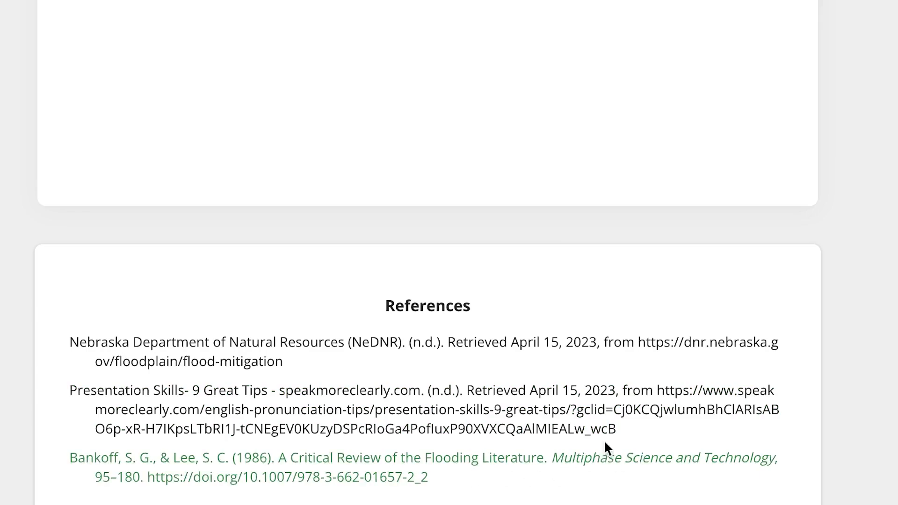
pyautogui.scroll(5, 608, 440)
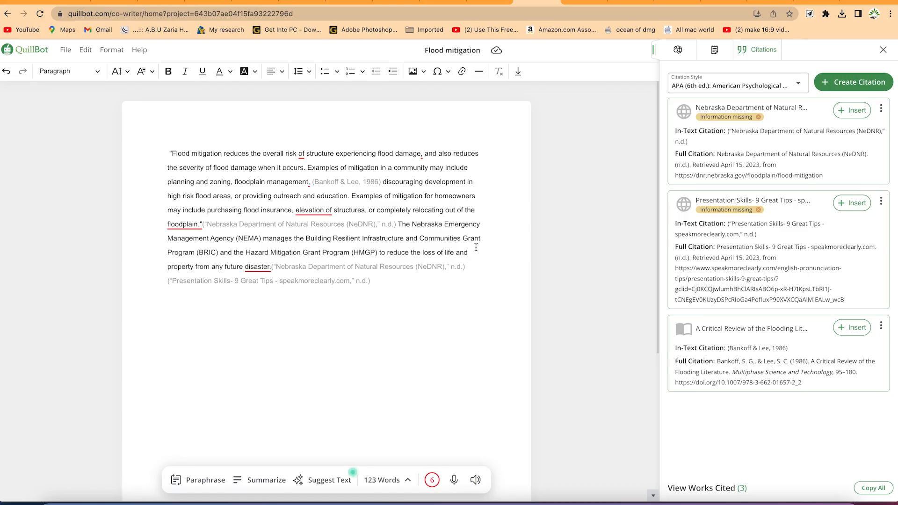
# Return from the citations to the project's research and limit the "Flood mitigation" search to academic results
pyautogui.click(717, 54)
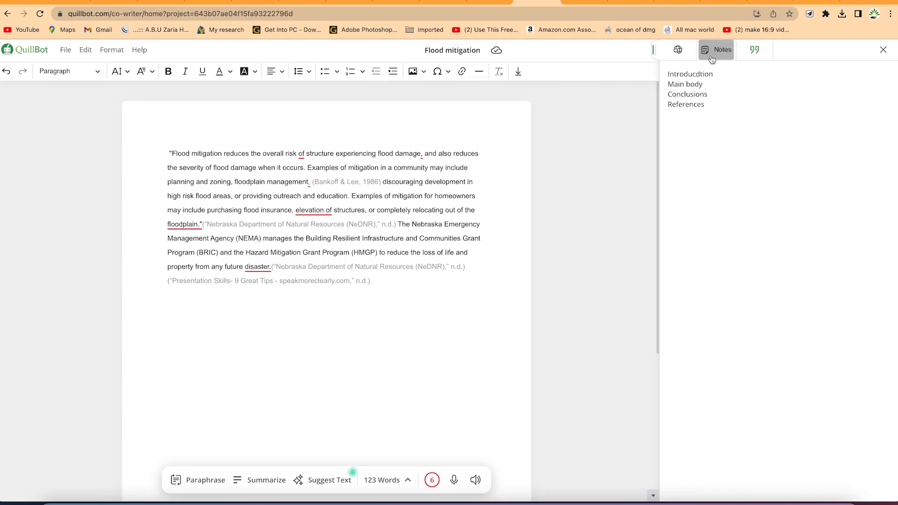
pyautogui.click(681, 57)
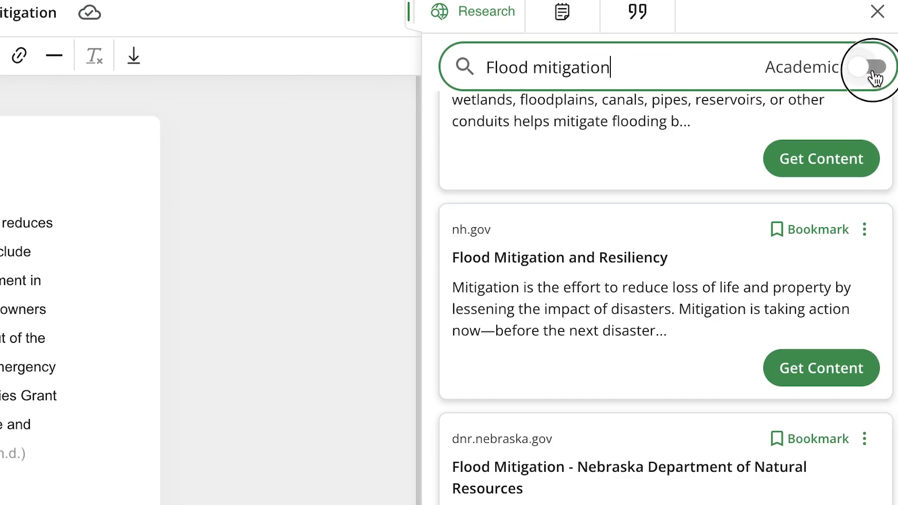
pyautogui.click(879, 77)
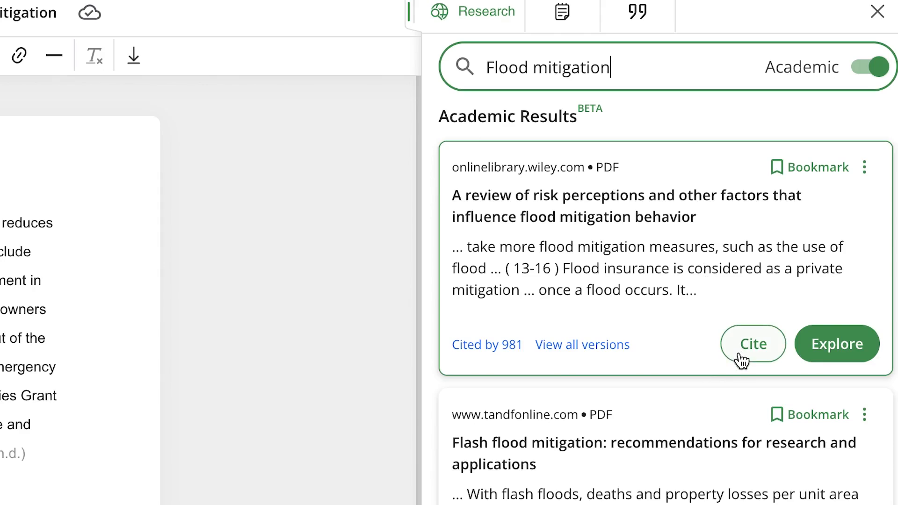
# Browse the academic results on flood mitigation, opening the source of the South Asia flood policy paper and returning to the project
pyautogui.scroll(-5, 646, 309)
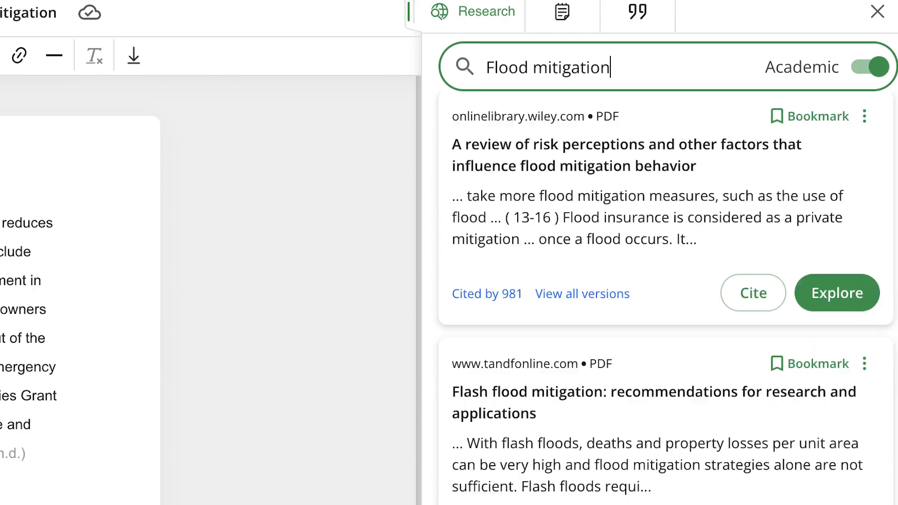
pyautogui.scroll(-10, 862, 348)
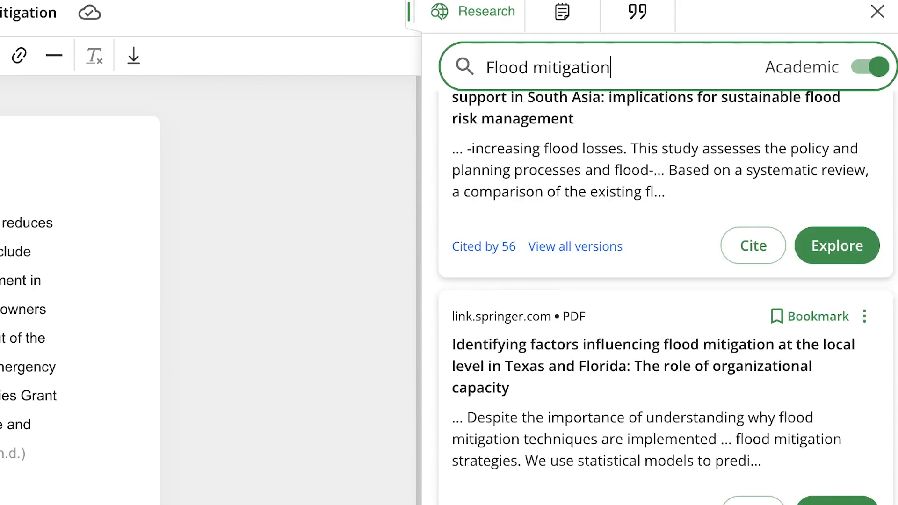
pyautogui.click(837, 246)
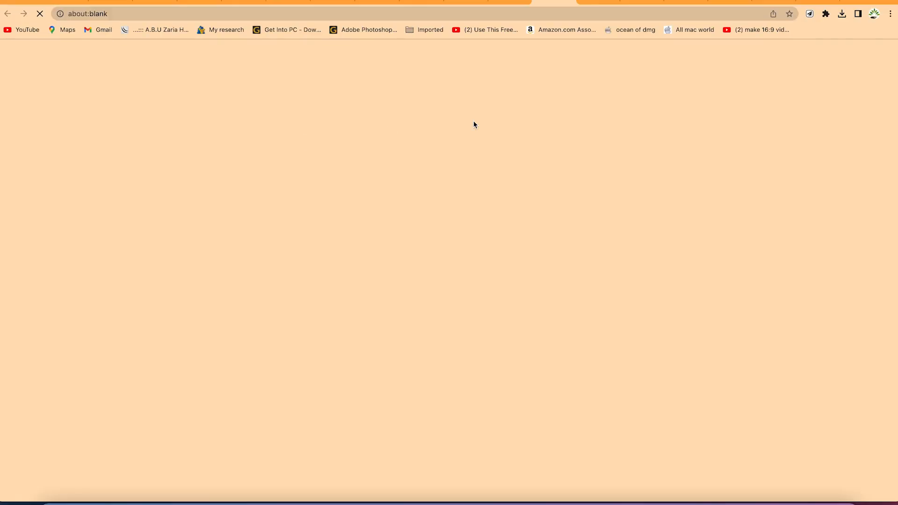
pyautogui.click(506, 1)
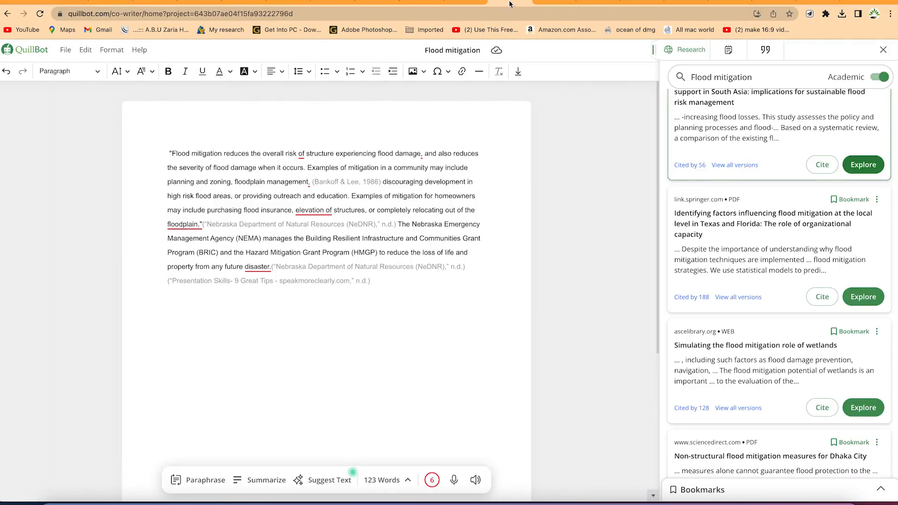
pyautogui.scroll(-10, 771, 258)
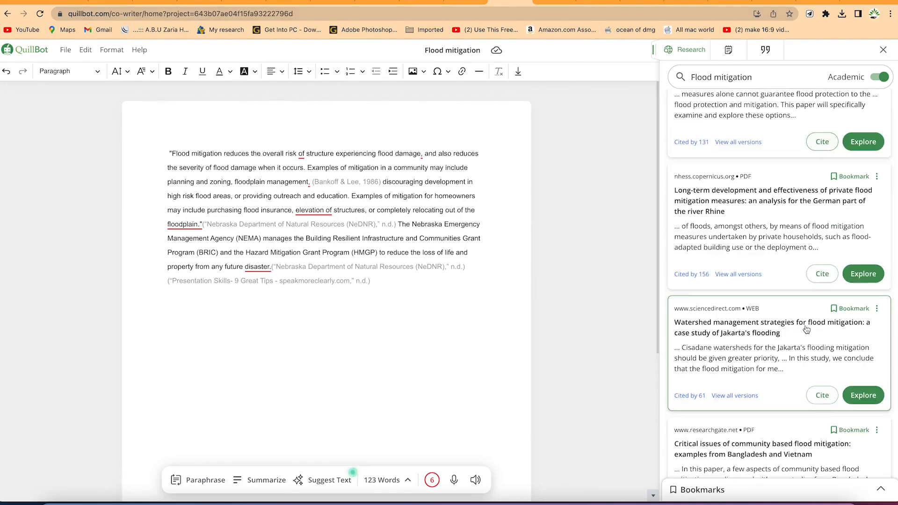
pyautogui.scroll(-15, 801, 325)
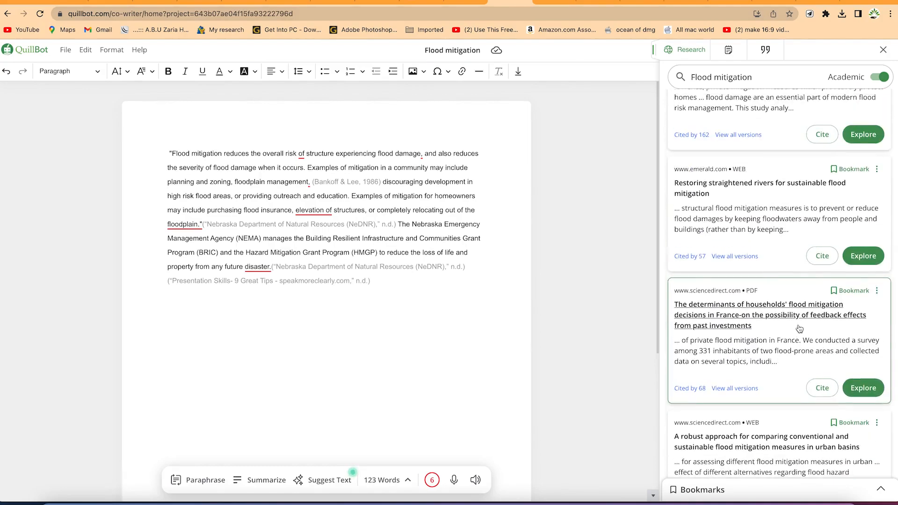
pyautogui.scroll(-2, 799, 329)
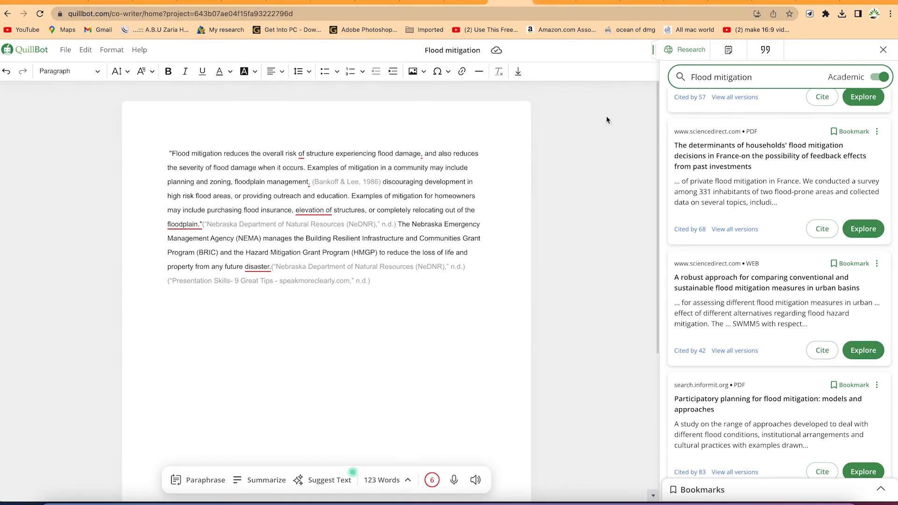
pyautogui.scroll(2, 694, 248)
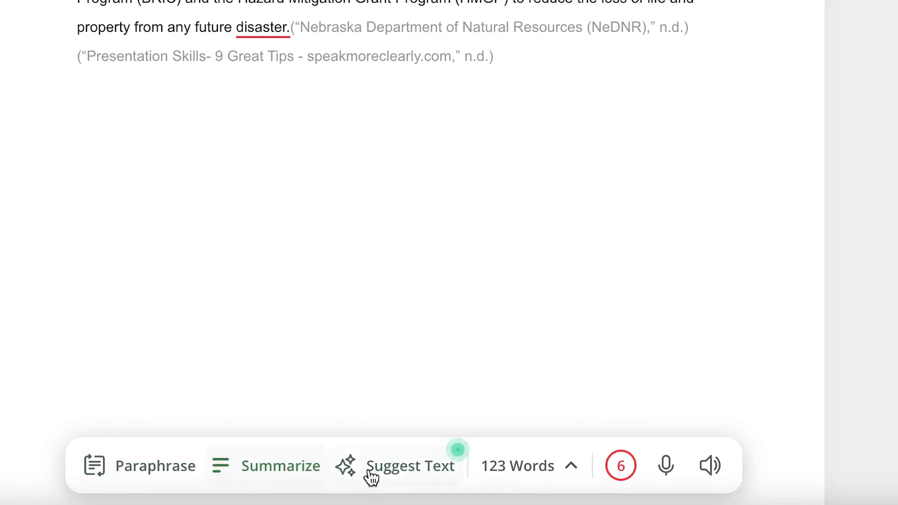
# Look at the Suggest Text feature and the word count statistics option for the document
pyautogui.click(397, 476)
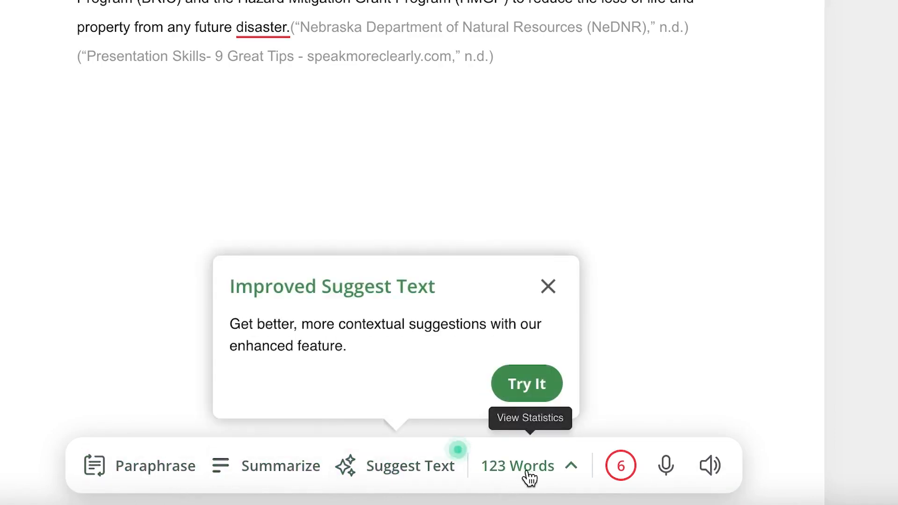
pyautogui.click(570, 466)
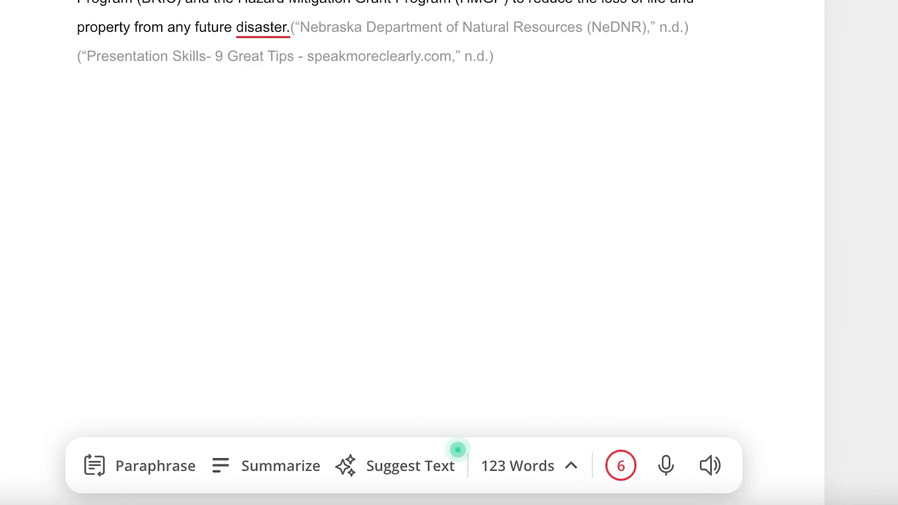
pyautogui.click(457, 450)
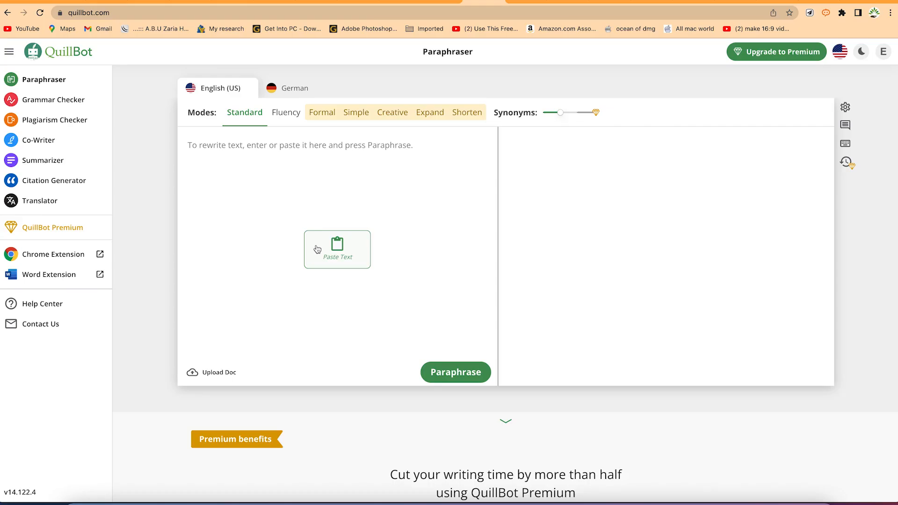
# Open Co-Writer from the QuillBot home page and create a project folder named "BIOEDODS 2"
pyautogui.click(45, 143)
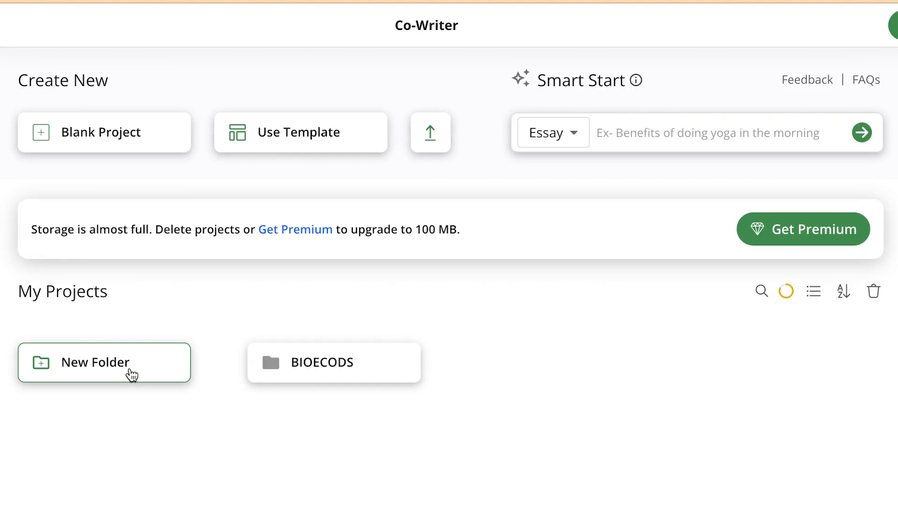
pyautogui.click(132, 374)
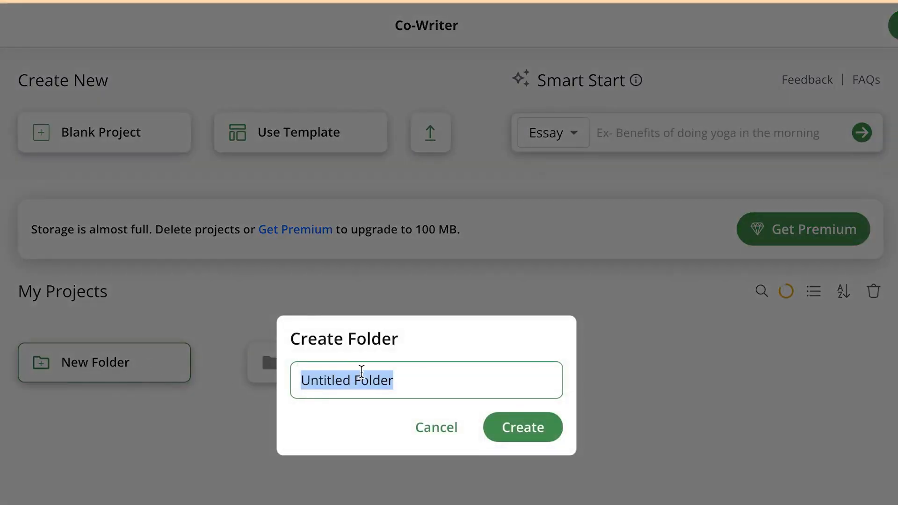
pyautogui.write('BIOEDODS 2')
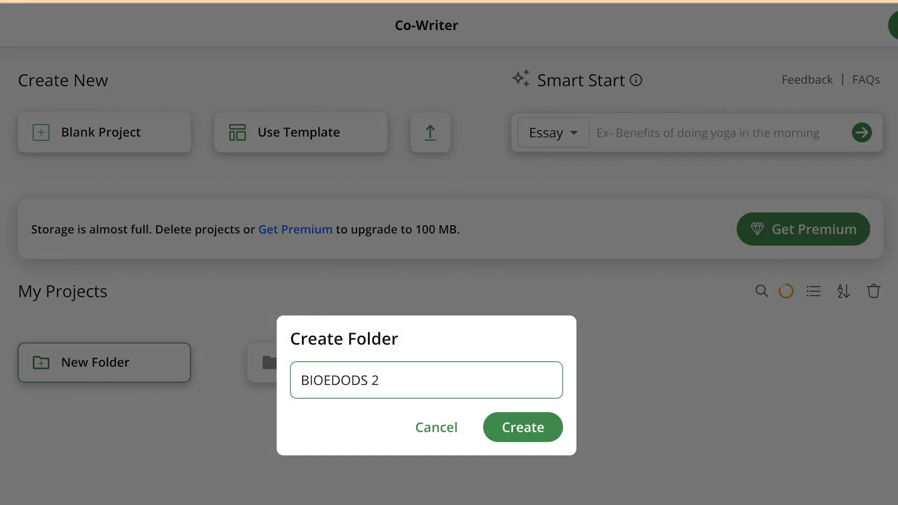
pyautogui.press('Return')
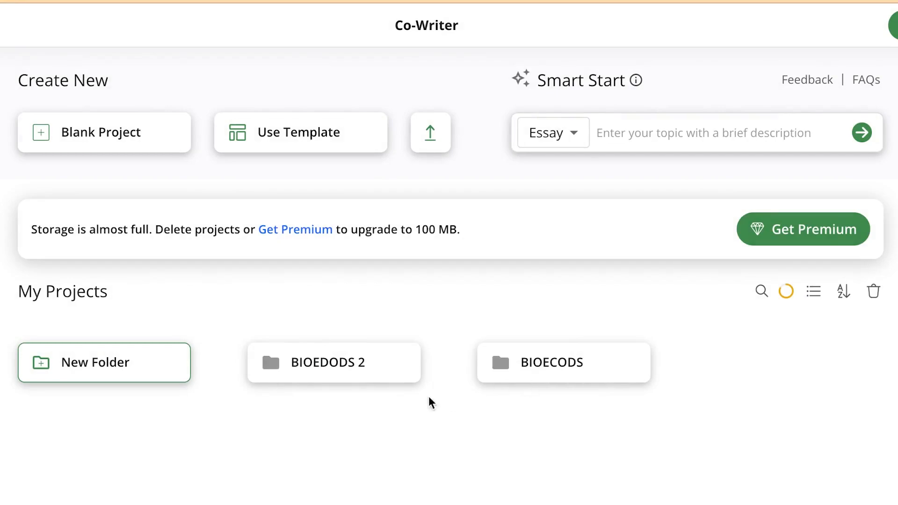
# Open the "BIOEDODS 2" folder and upload the ICOEE 18 Word document from the "Quillbot 2" folder into it
pyautogui.click(367, 367)
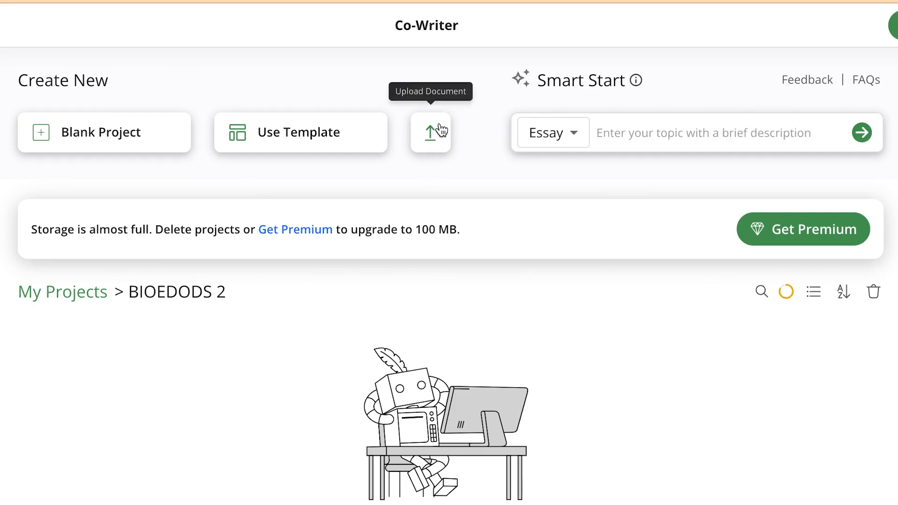
pyautogui.click(431, 135)
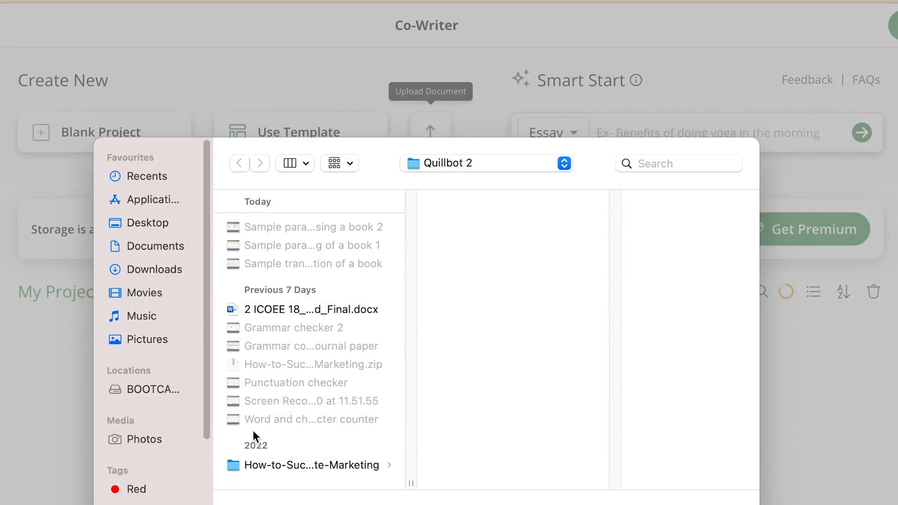
pyautogui.click(294, 309)
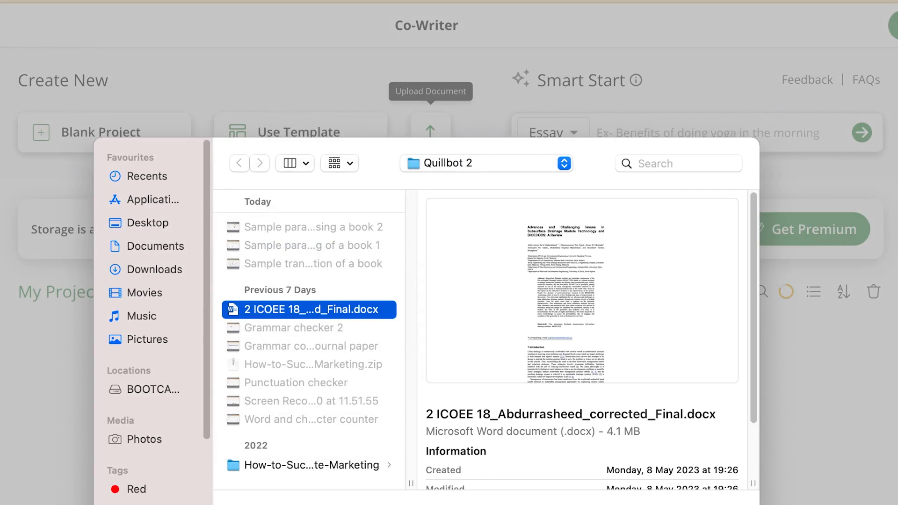
pyautogui.rightClick(316, 312)
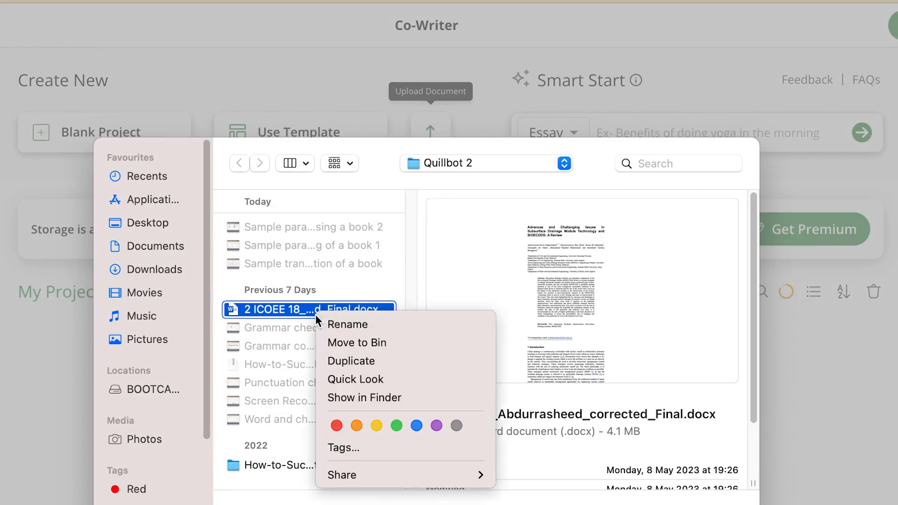
pyautogui.click(270, 321)
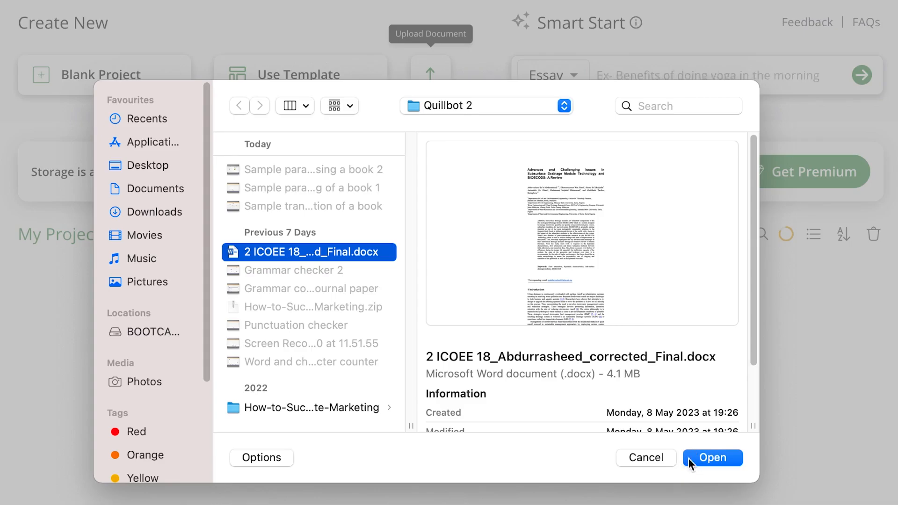
pyautogui.click(692, 456)
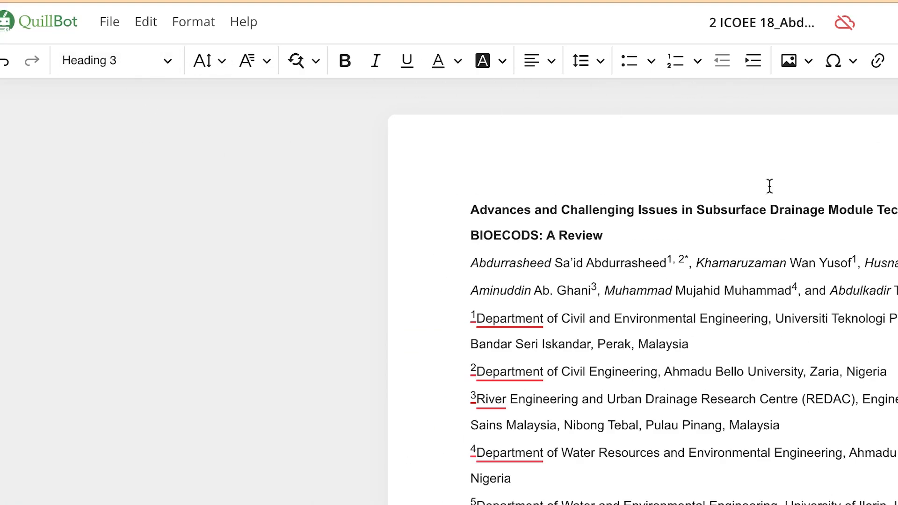
# Look through the uploaded paper's title, author details, abstract and introduction, then return to its beginning
pyautogui.scroll(-15, 631, 476)
pyautogui.scroll(13, 630, 476)
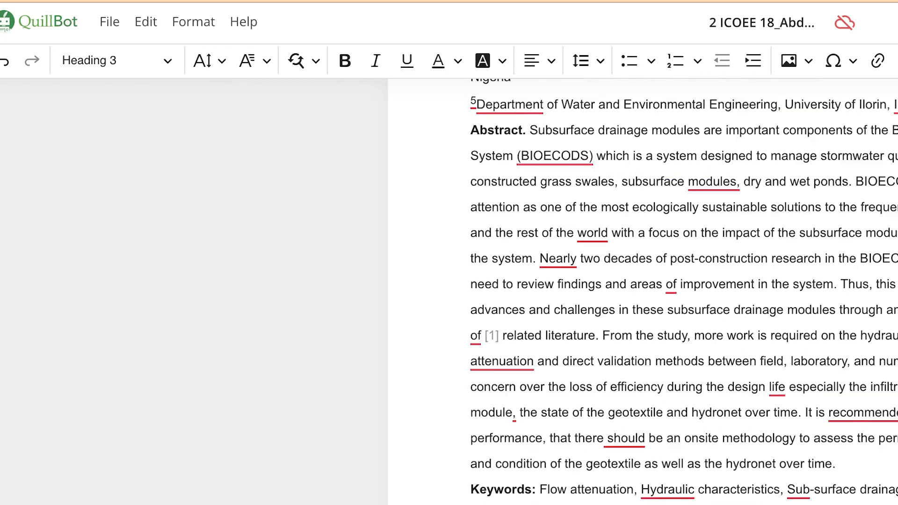
pyautogui.scroll(2, 631, 476)
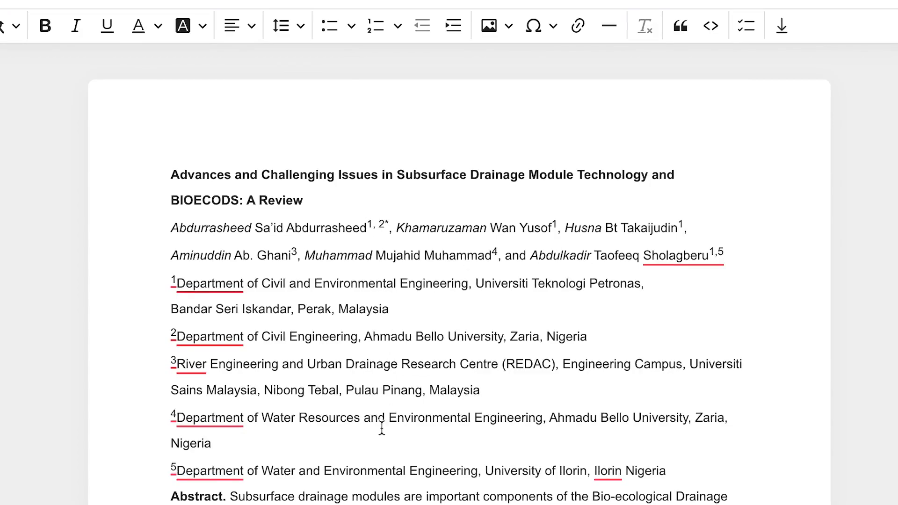
pyautogui.scroll(-18, 457, 267)
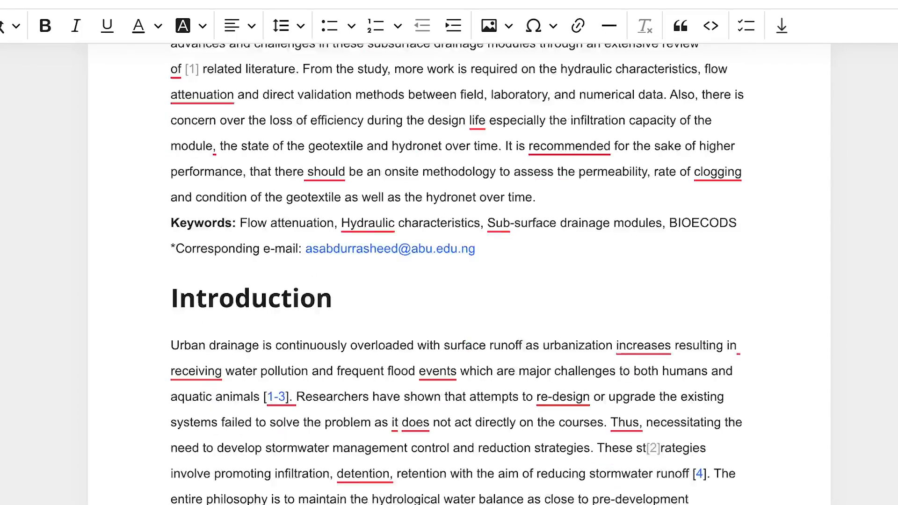
pyautogui.scroll(-7, 457, 268)
pyautogui.scroll(20, 456, 268)
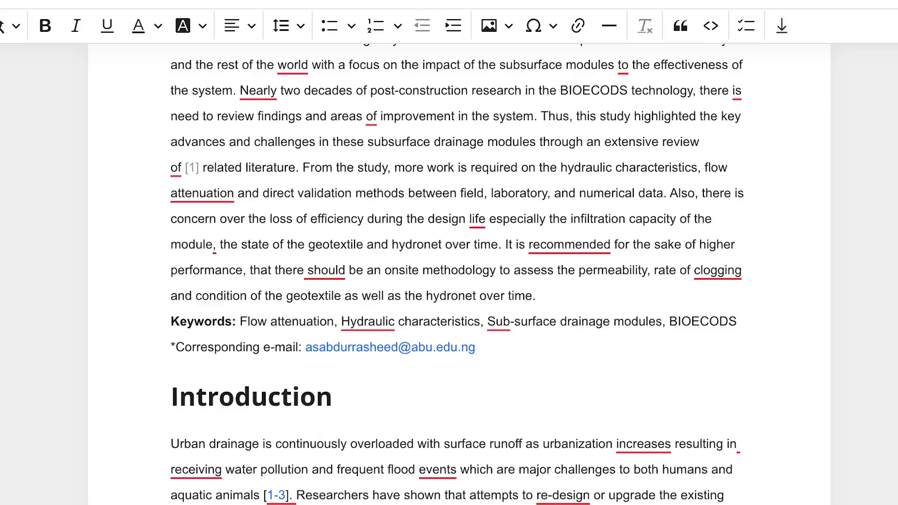
pyautogui.scroll(4, 456, 268)
pyautogui.scroll(2, 285, 310)
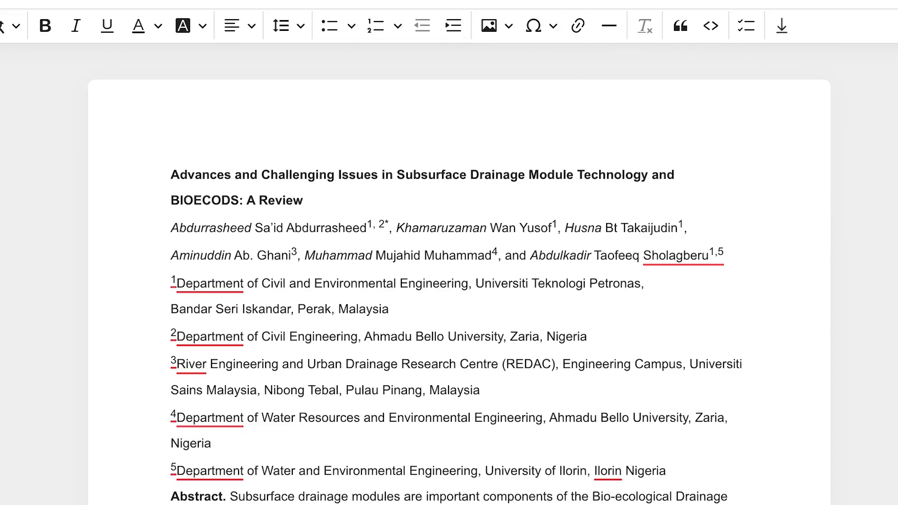
# Format the paper's title "Advances and Challenging Issues in Subsurface Drainage Module Technology and BIOECODS: A Review" as Heading 1
pyautogui.moveTo(345, 211); pyautogui.dragTo(181, 126)
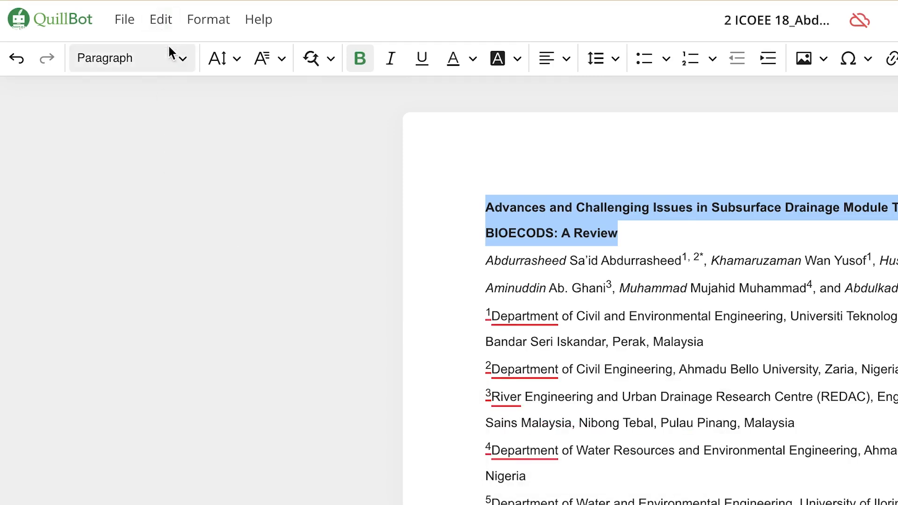
pyautogui.click(173, 58)
pyautogui.click(170, 130)
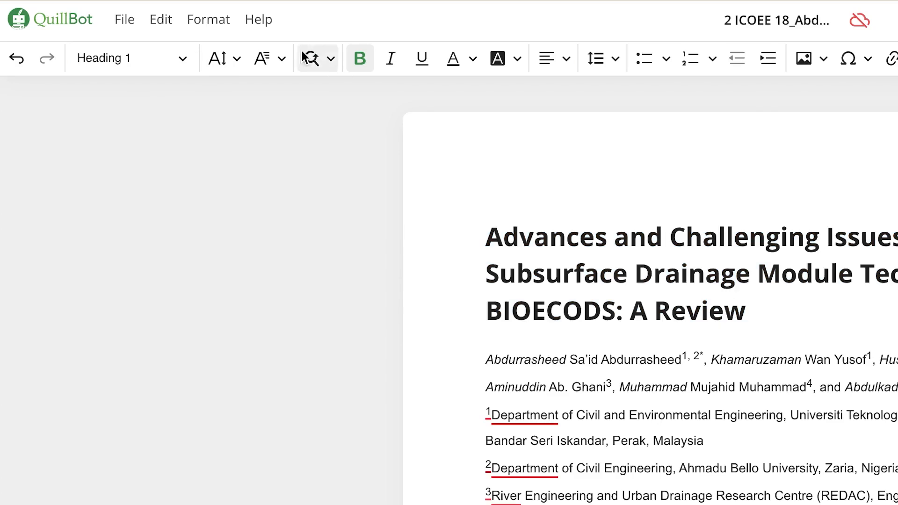
# Look at the available font families and the Find and replace options, closing both without making a change
pyautogui.click(281, 60)
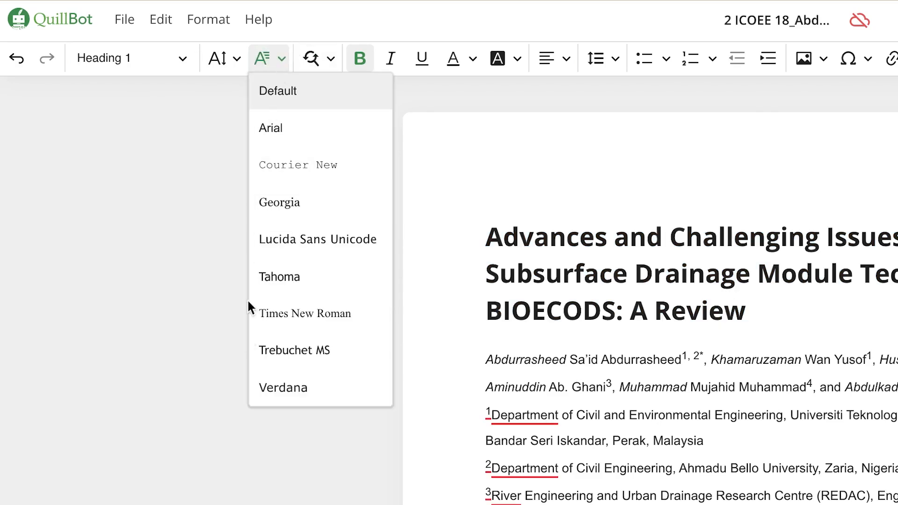
pyautogui.click(127, 232)
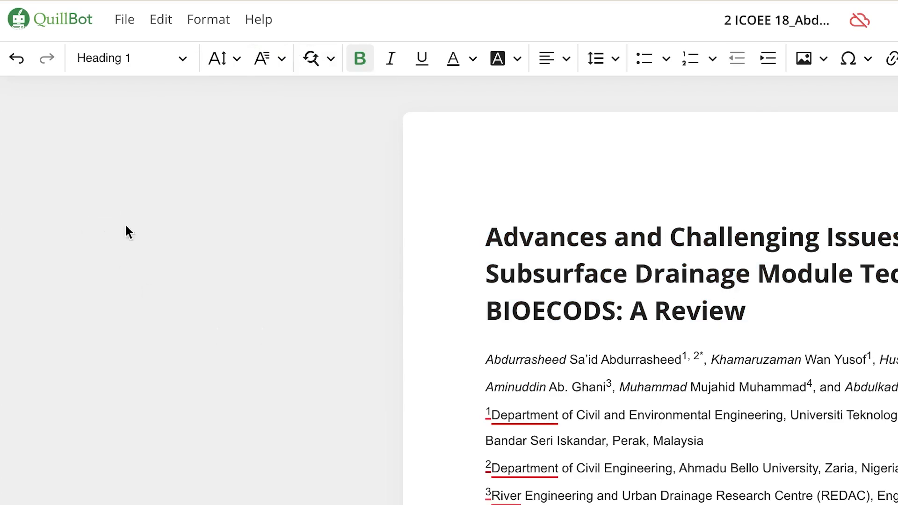
pyautogui.click(333, 55)
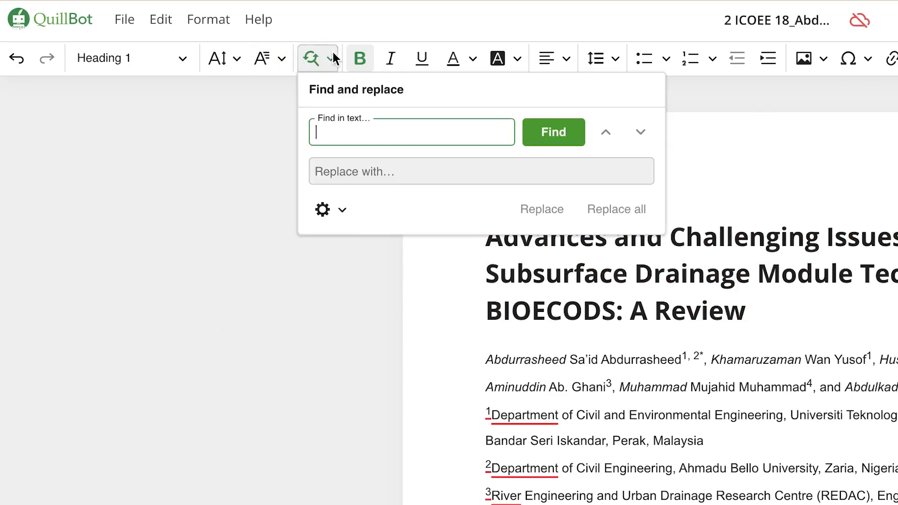
pyautogui.click(182, 162)
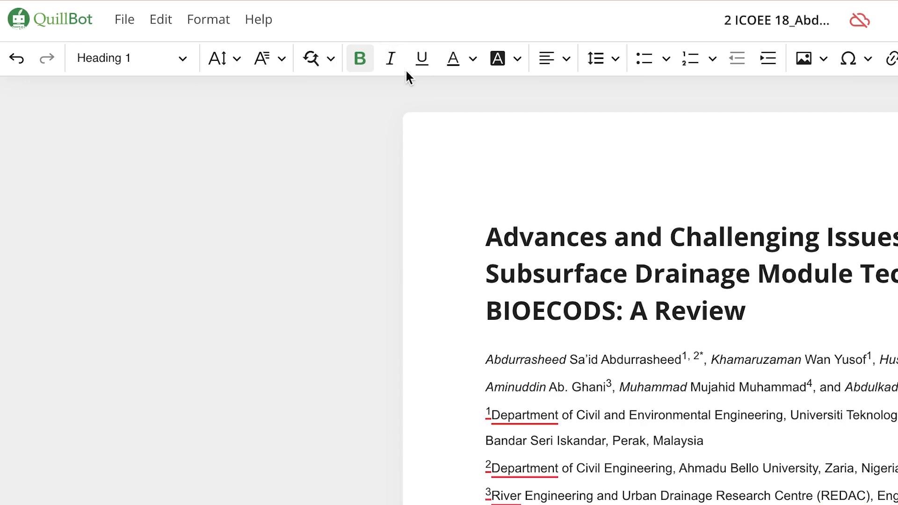
# Look at the text background colour palette and the alignment and line spacing options without applying any
pyautogui.click(513, 61)
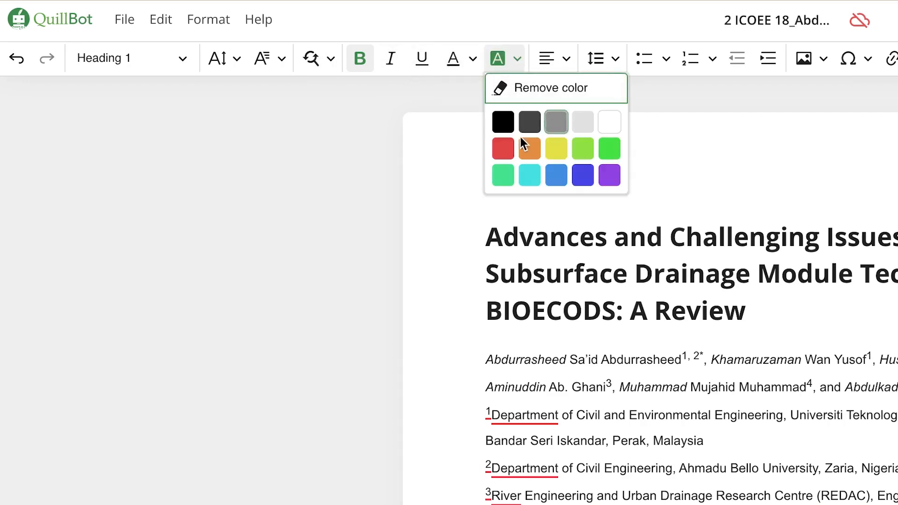
pyautogui.click(452, 232)
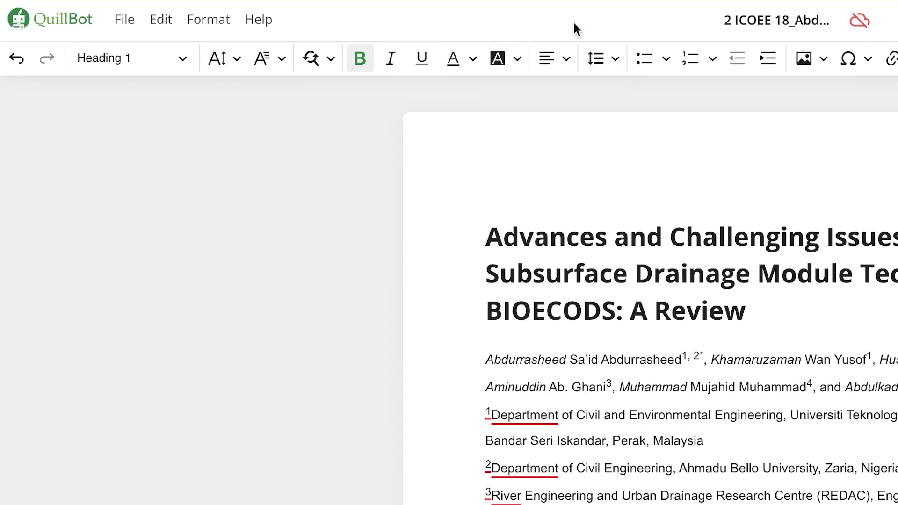
pyautogui.click(570, 55)
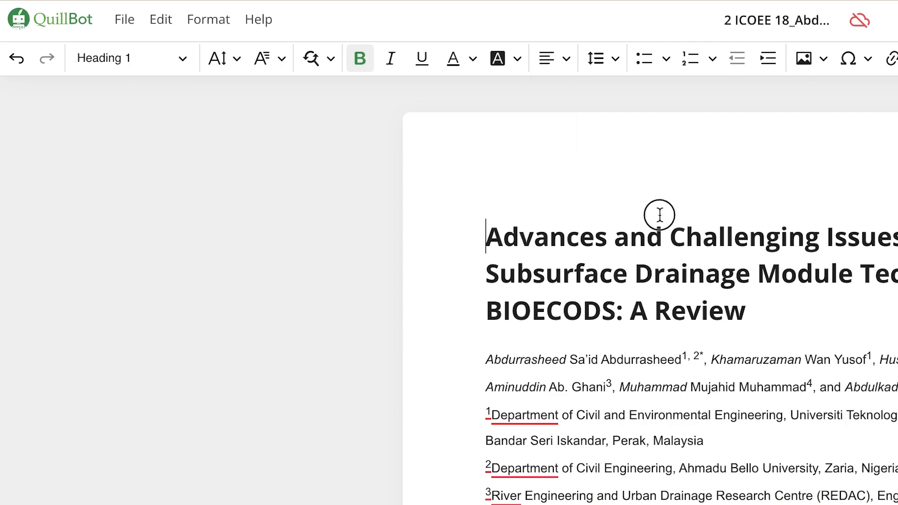
pyautogui.click(616, 55)
# Look at the bulleted and numbered list styles, and leave them without applying one to the document
pyautogui.click(666, 55)
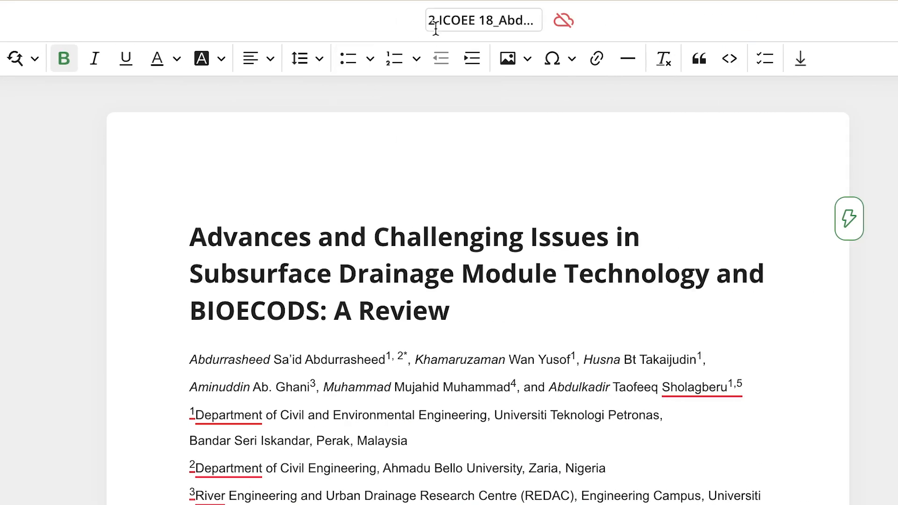
pyautogui.click(417, 57)
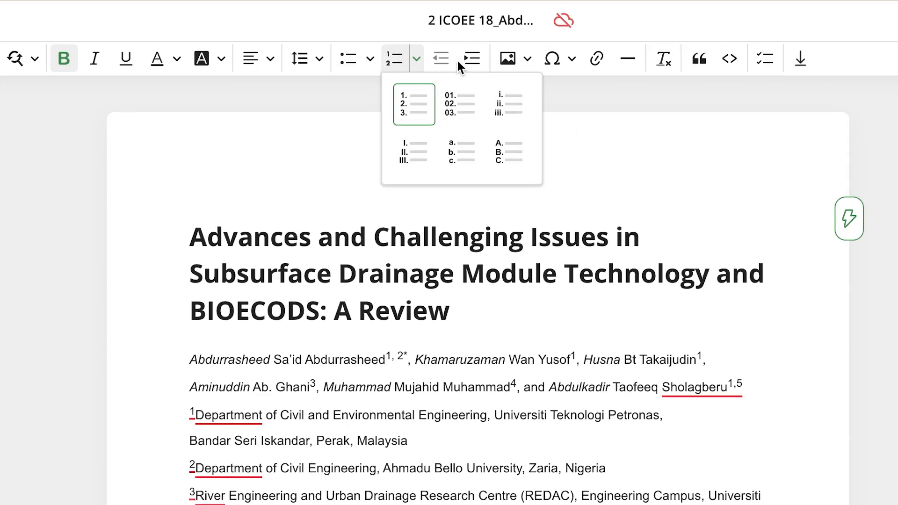
pyautogui.click(678, 224)
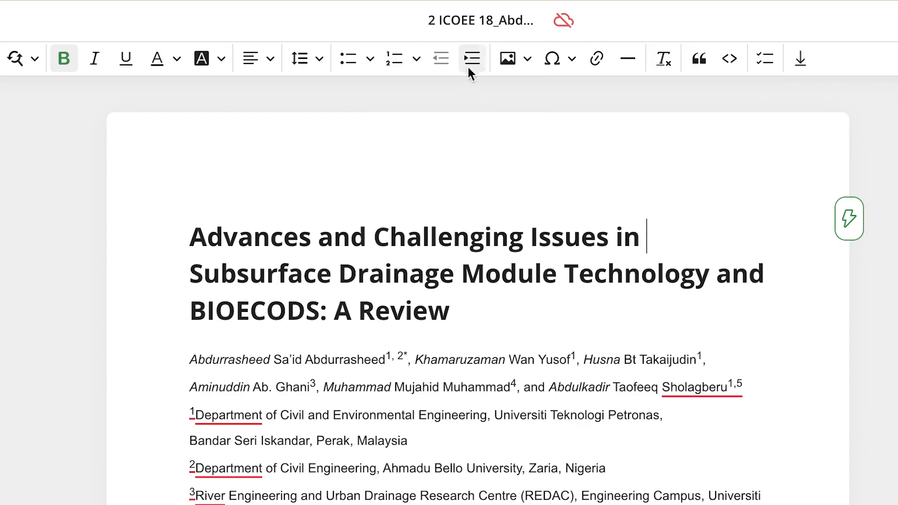
pyautogui.click(427, 375)
pyautogui.click(423, 468)
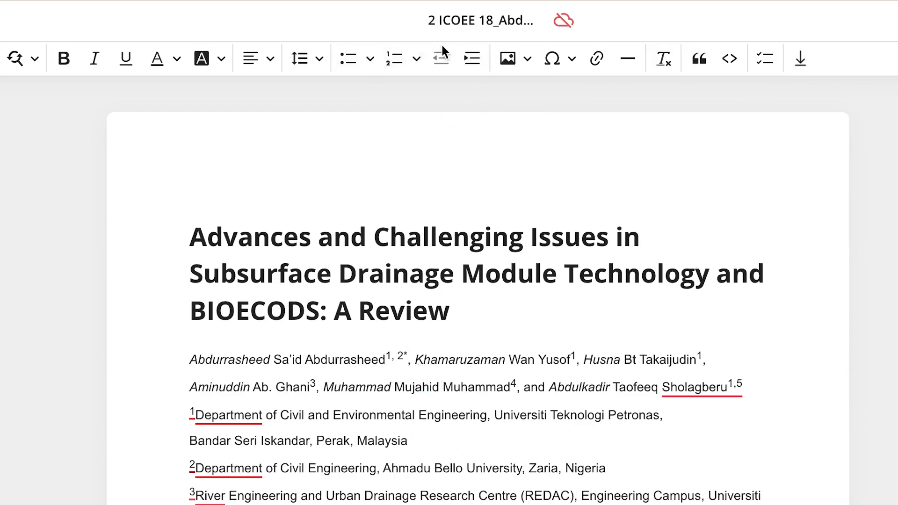
# Look at the option for inserting an image via URL and the special characters set, inserting nothing
pyautogui.click(526, 60)
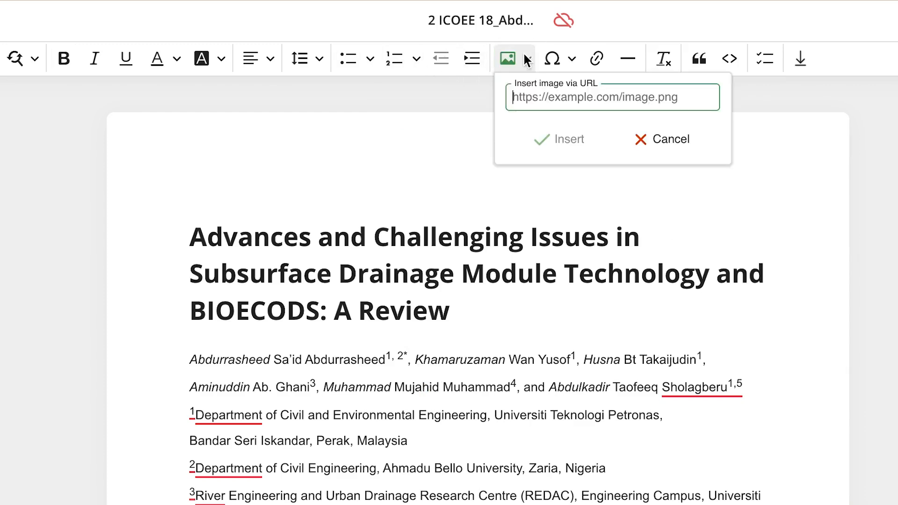
pyautogui.click(587, 235)
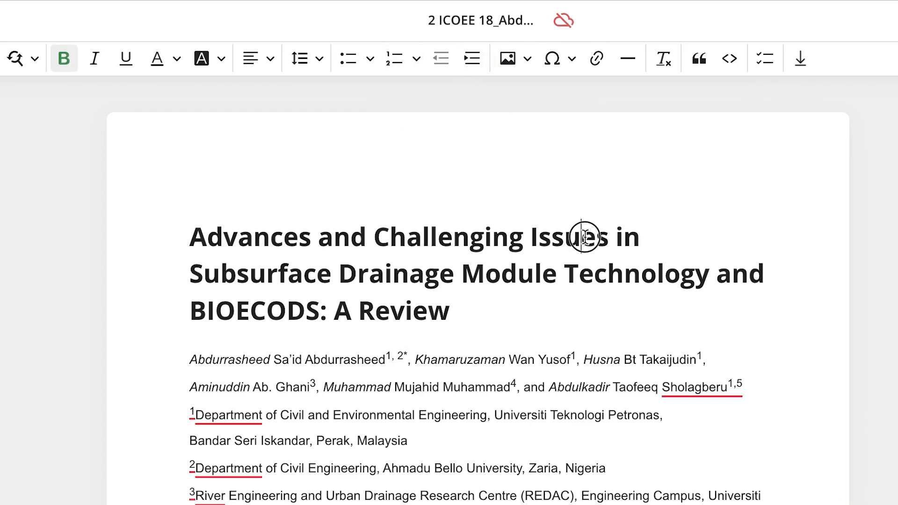
pyautogui.click(572, 60)
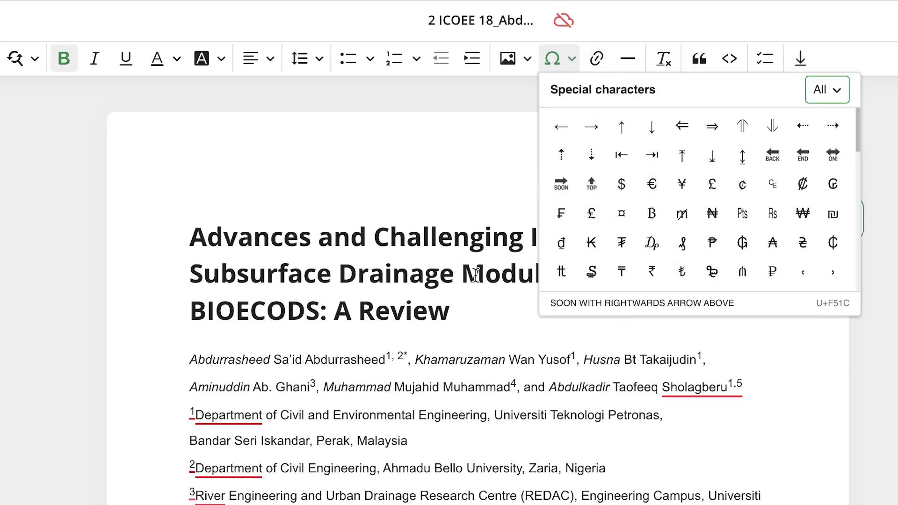
pyautogui.click(325, 357)
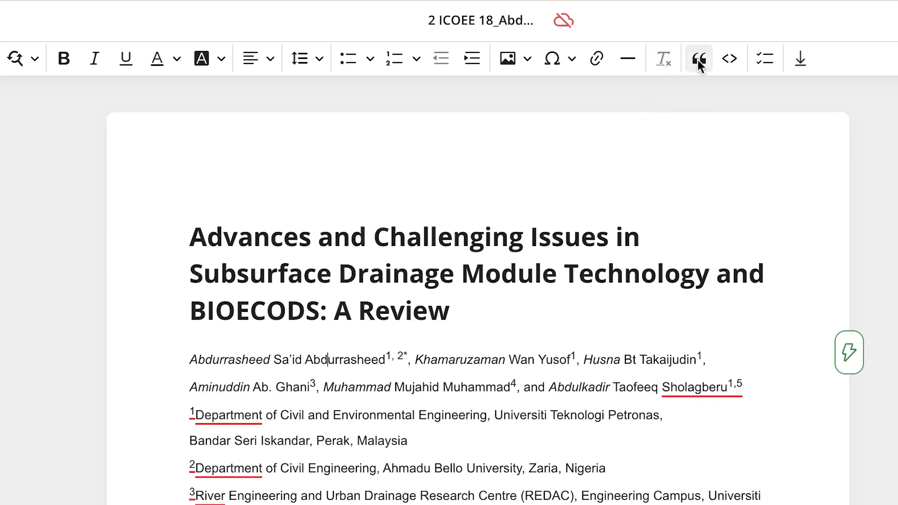
# Export the uploaded document and go on to the end of its abstract
pyautogui.click(798, 61)
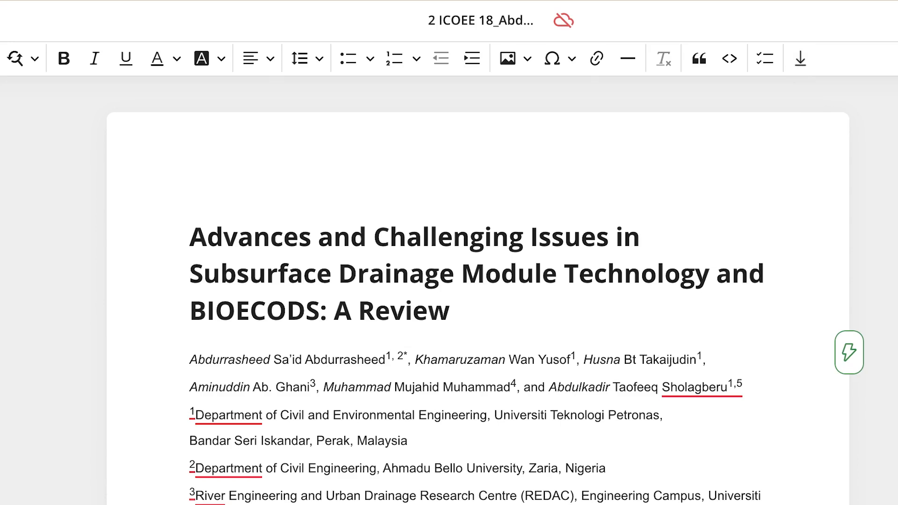
pyautogui.scroll(-6, 475, 290)
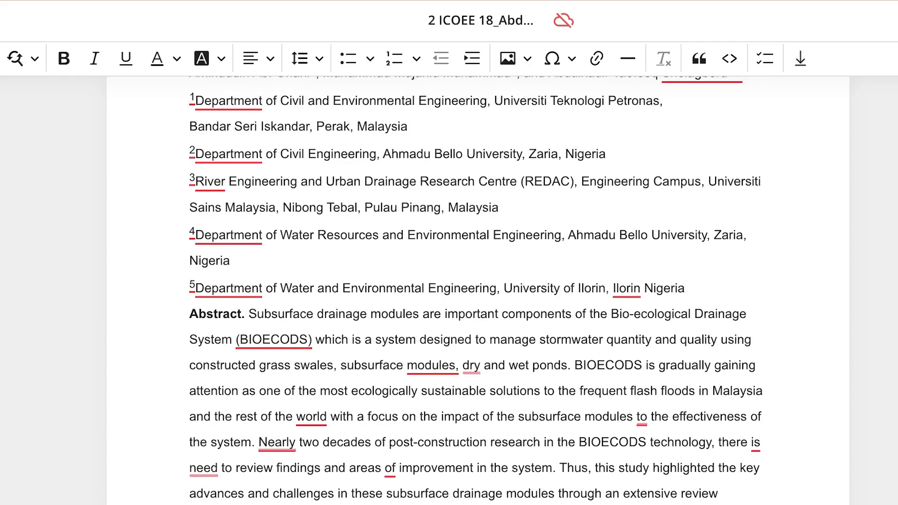
pyautogui.scroll(-5, 475, 290)
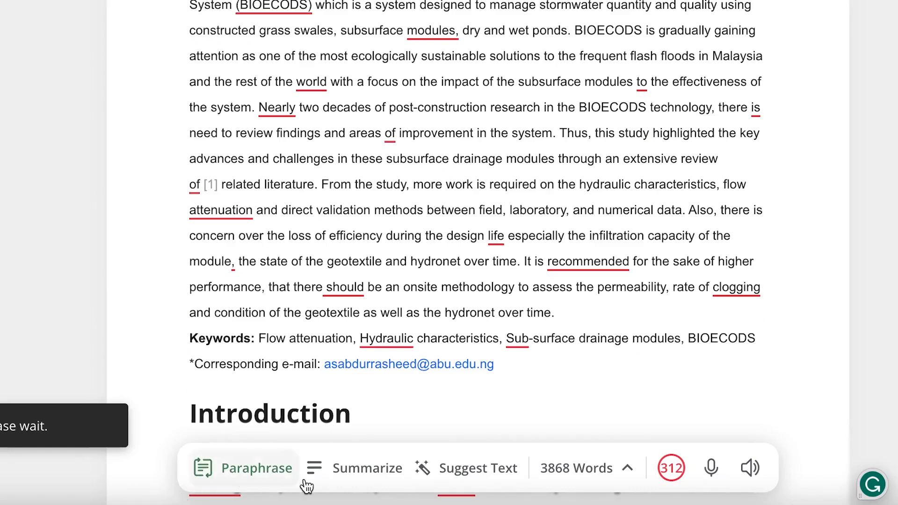
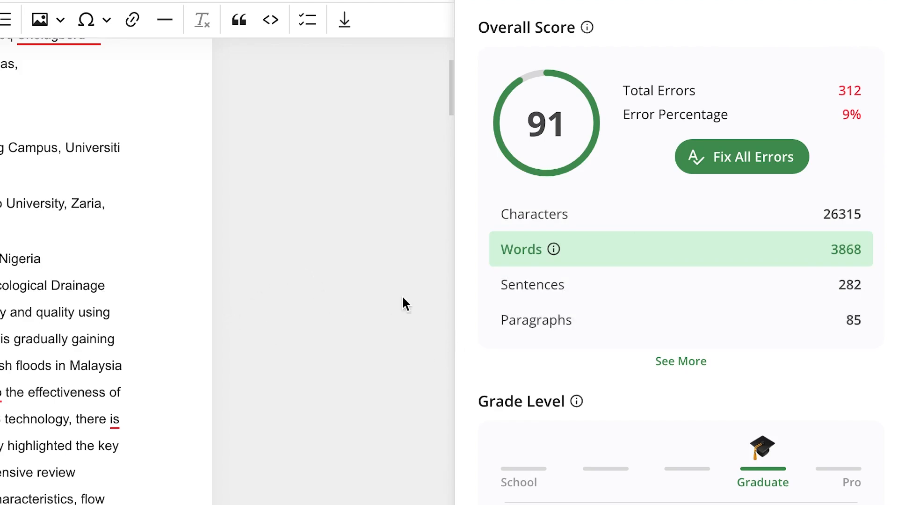
# Return to the beginning of the paper and clear the previous search term from the research tool
pyautogui.scroll(7, 106, 271)
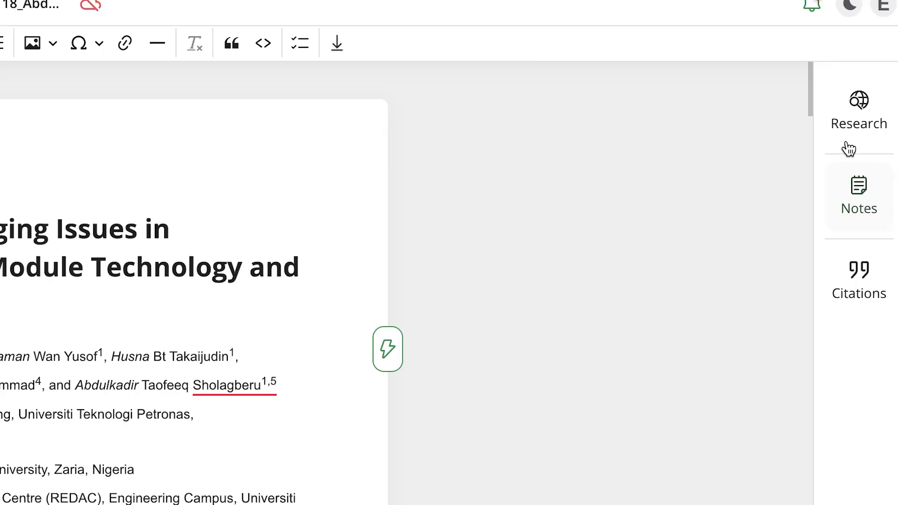
pyautogui.click(847, 122)
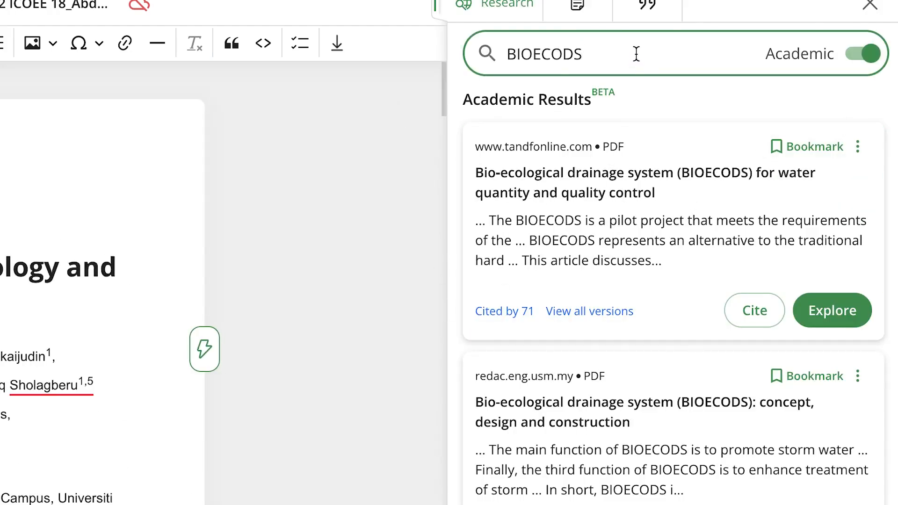
pyautogui.press('BackSpace')
pyautogui.press('BackSpace')
pyautogui.press('BackSpace')
pyautogui.press('BackSpace')
pyautogui.press('BackSpace')
pyautogui.press('BackSpace')
pyautogui.press('BackSpace')
pyautogui.press('BackSpace')
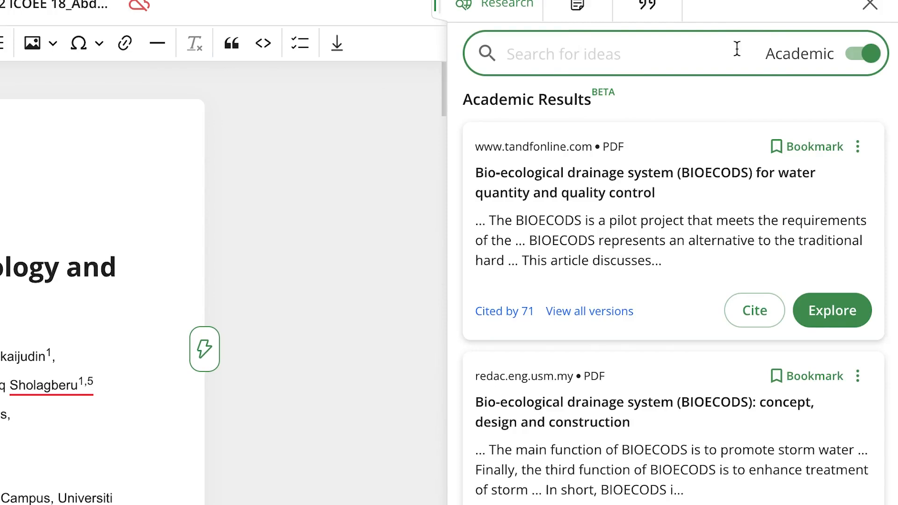
# Switch the research tool from academic to web results and back to academic results
pyautogui.click(865, 57)
pyautogui.click(865, 56)
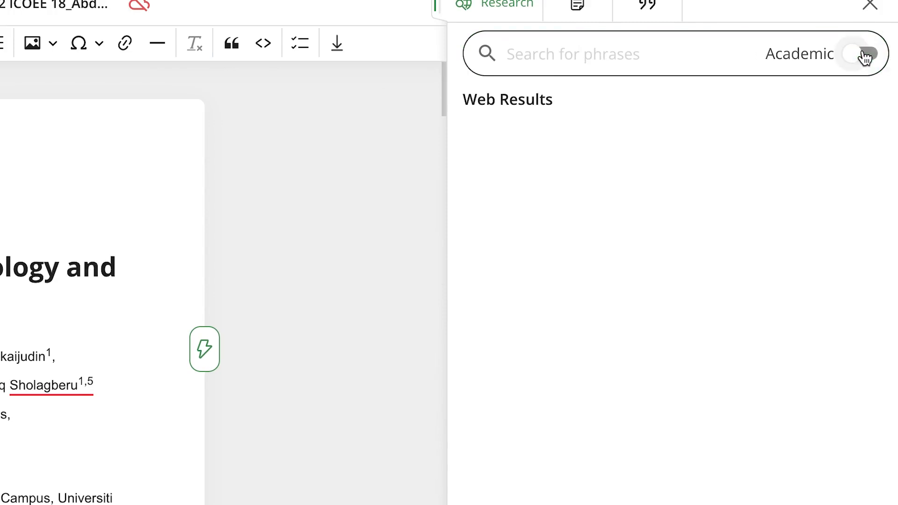
pyautogui.click(864, 55)
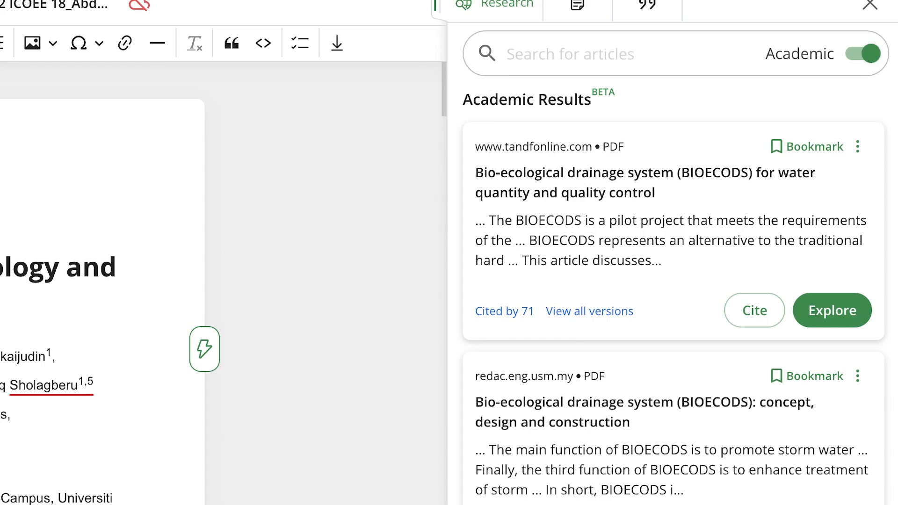
# Search the academic sources for "Drainage systems challenges"
pyautogui.click(588, 55)
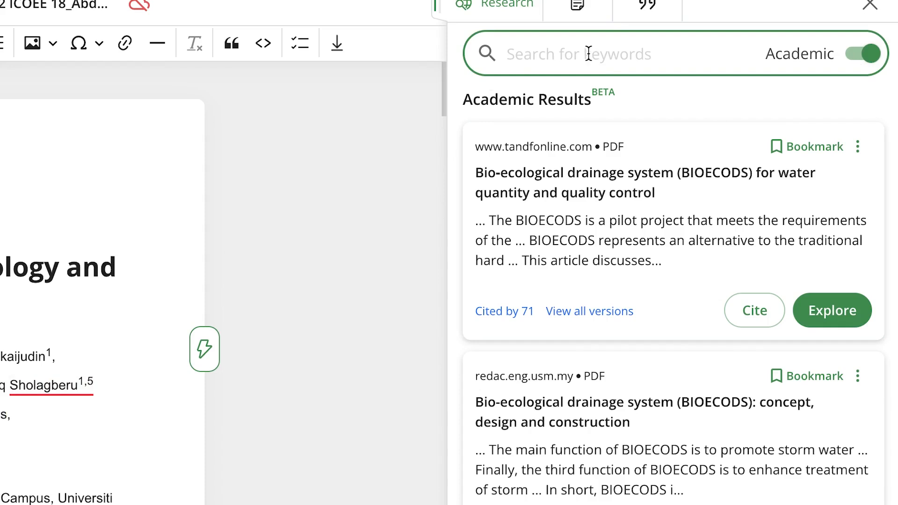
pyautogui.write('Drainage ')
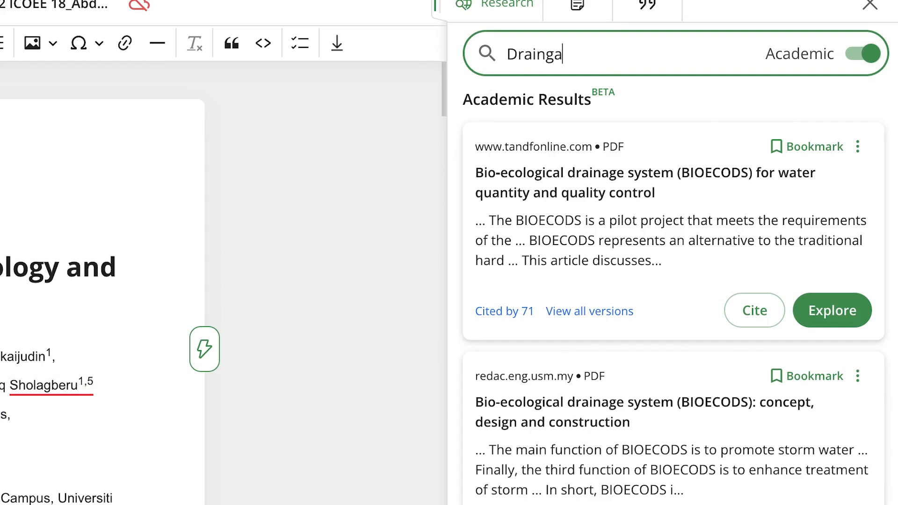
pyautogui.write('systems challenges')
pyautogui.press('Return')
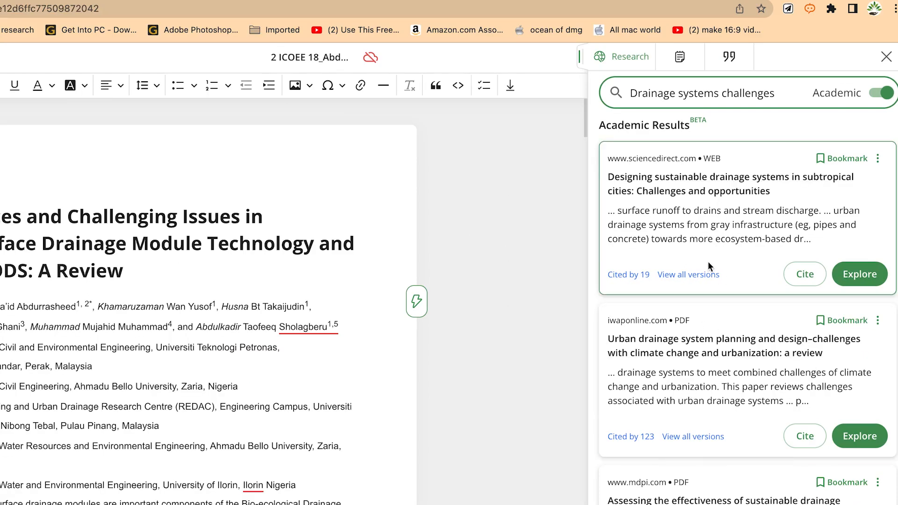
# Look over the found papers and open the ScienceDirect article on designing sustainable drainage systems in subtropical cities
pyautogui.scroll(-3, 747, 295)
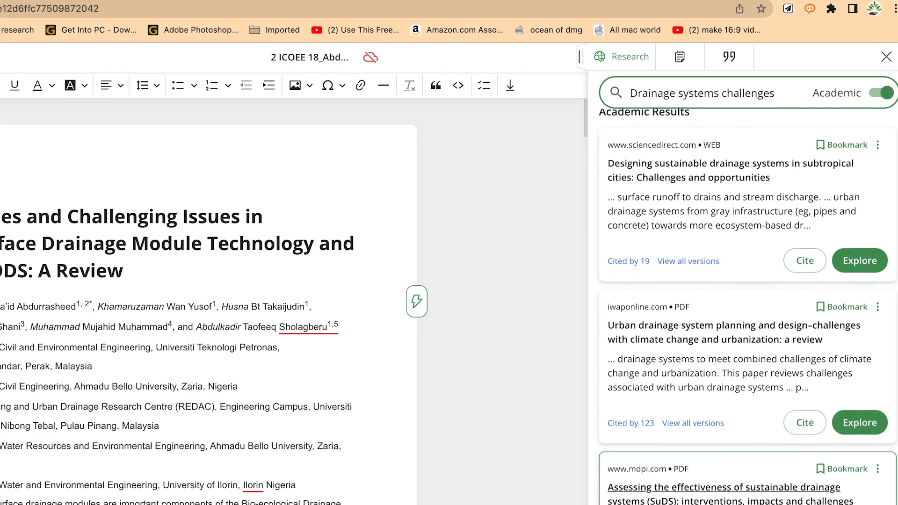
pyautogui.scroll(-5, 698, 473)
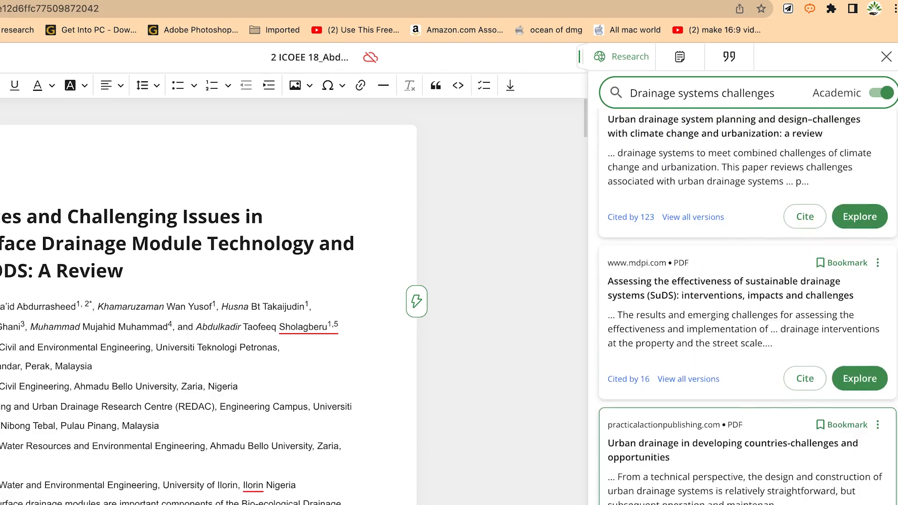
pyautogui.scroll(8, 699, 472)
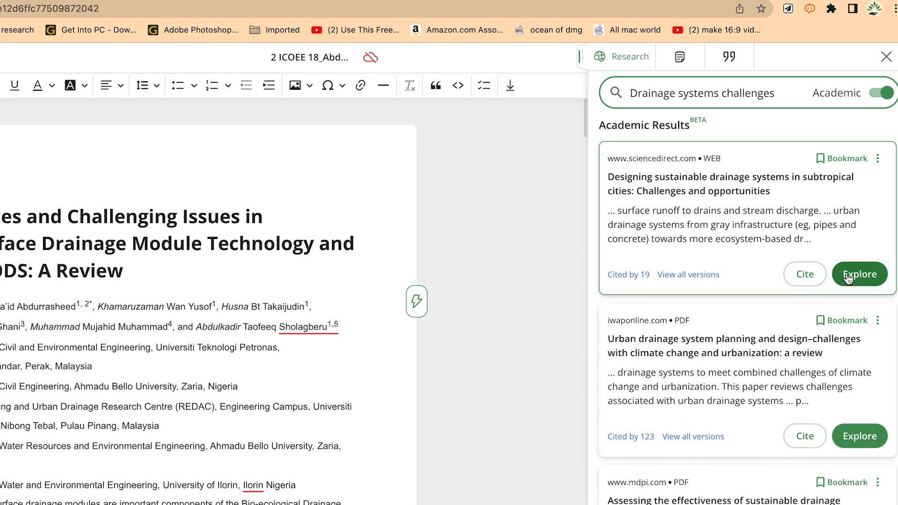
pyautogui.click(848, 276)
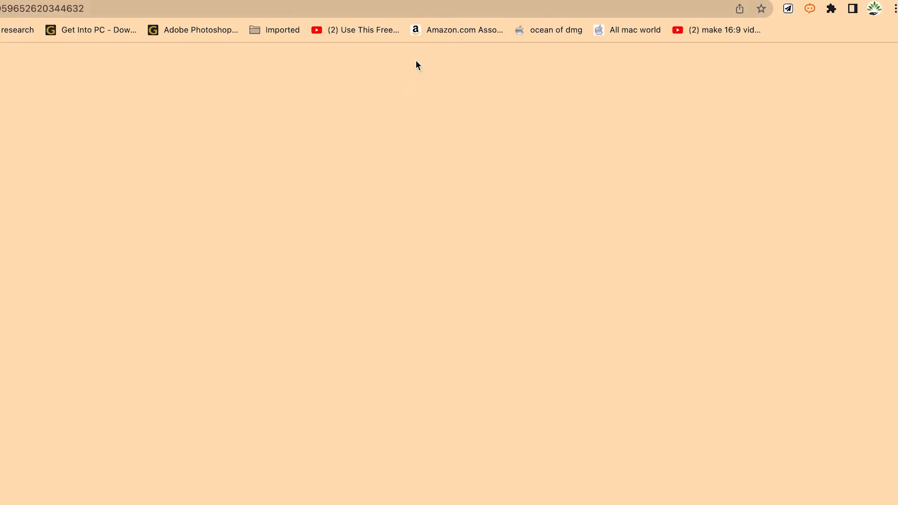
# Examine the article's abstract, graphical abstract, introduction and section snippets
pyautogui.scroll(-15, 237, 330)
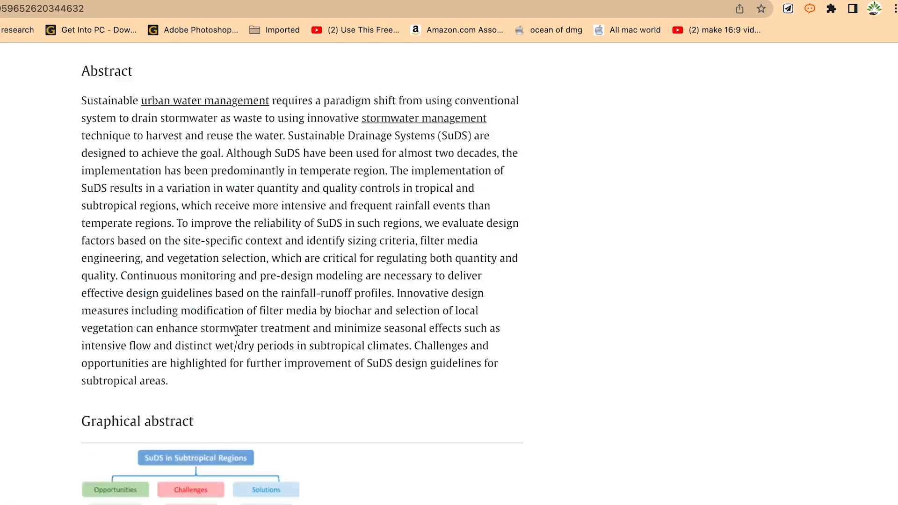
pyautogui.scroll(-20, 241, 328)
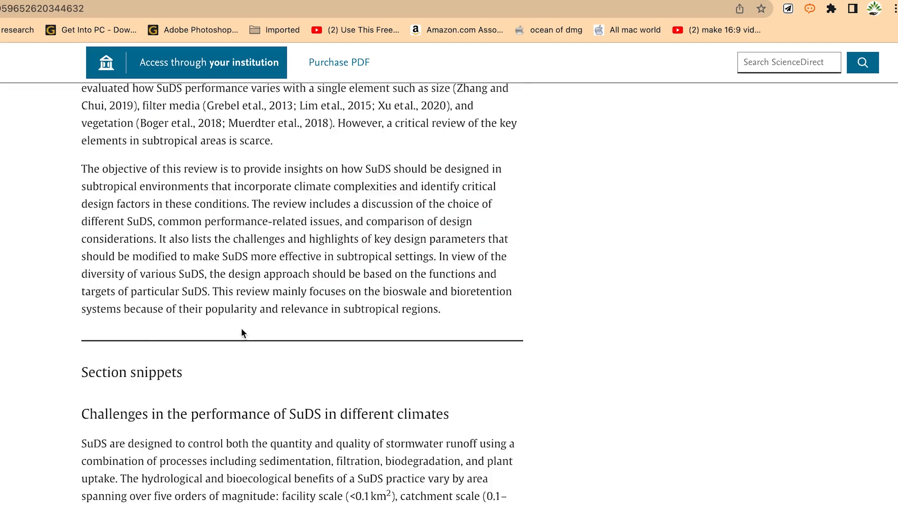
pyautogui.scroll(10, 244, 324)
pyautogui.scroll(-4, 250, 316)
pyautogui.scroll(15, 250, 316)
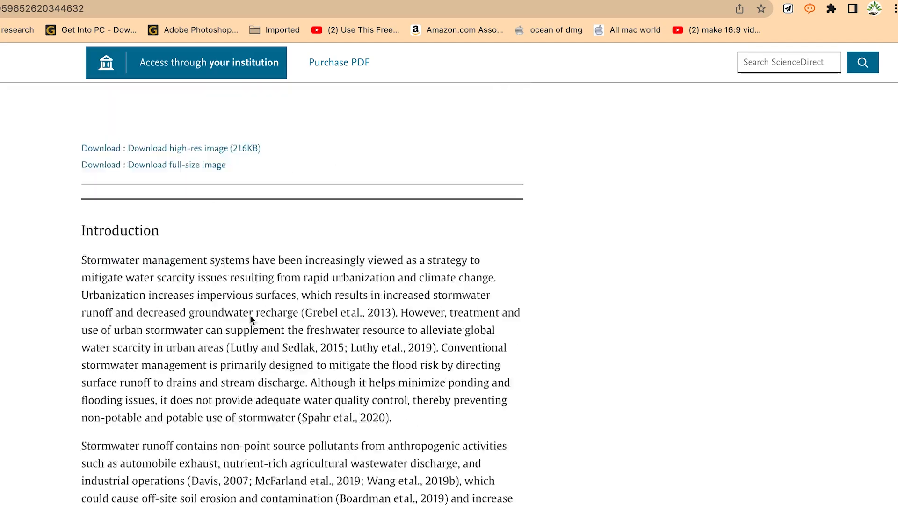
pyautogui.scroll(12, 250, 315)
pyautogui.scroll(-10, 253, 313)
pyautogui.scroll(2, 318, 215)
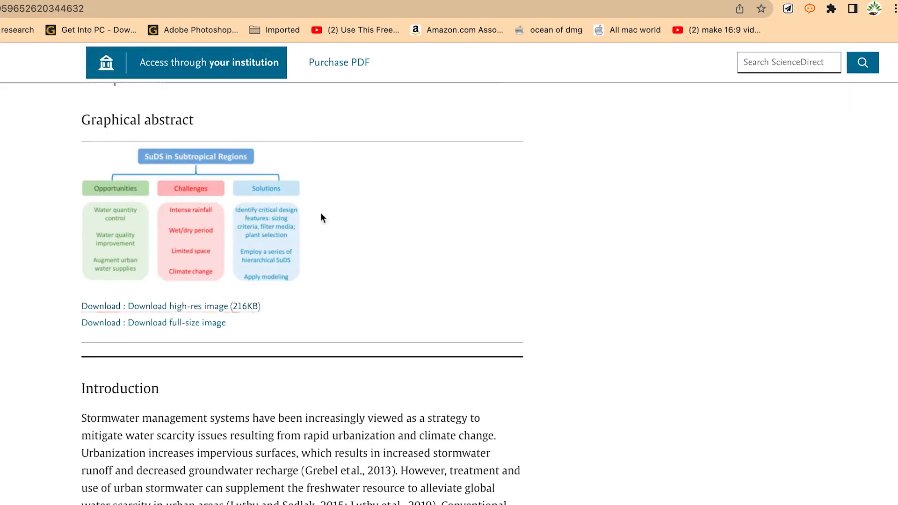
pyautogui.scroll(-8, 313, 256)
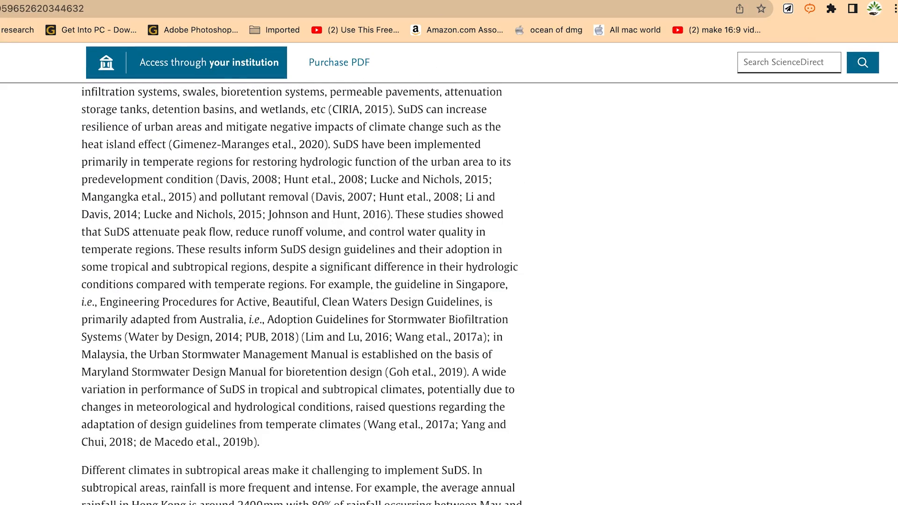
# Cite the subtropical cities drainage article after "has tested modules of" in the introduction, and check its bibliography entry
pyautogui.click(337, 1)
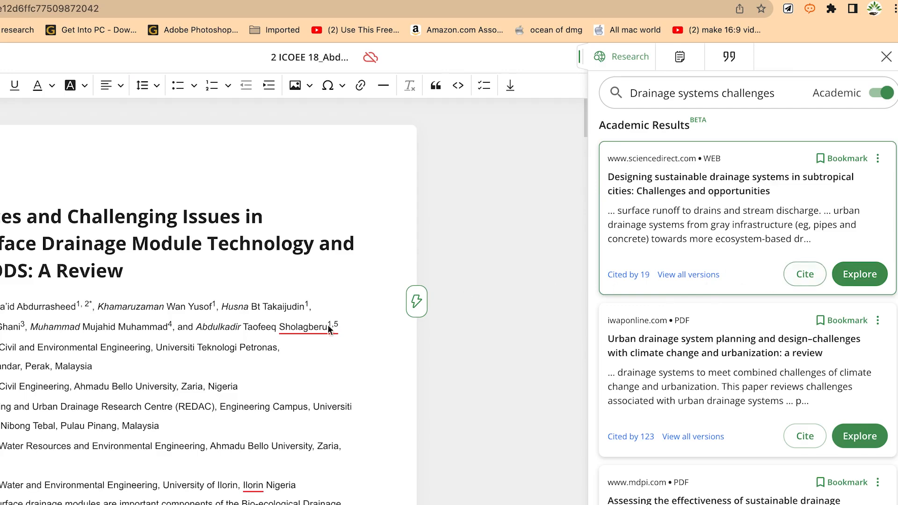
pyautogui.scroll(-10, 124, 465)
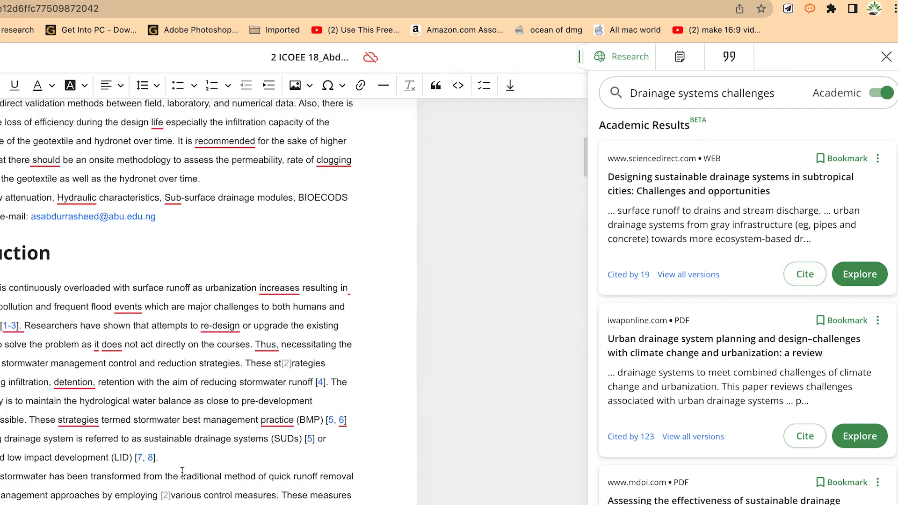
pyautogui.scroll(-5, 182, 472)
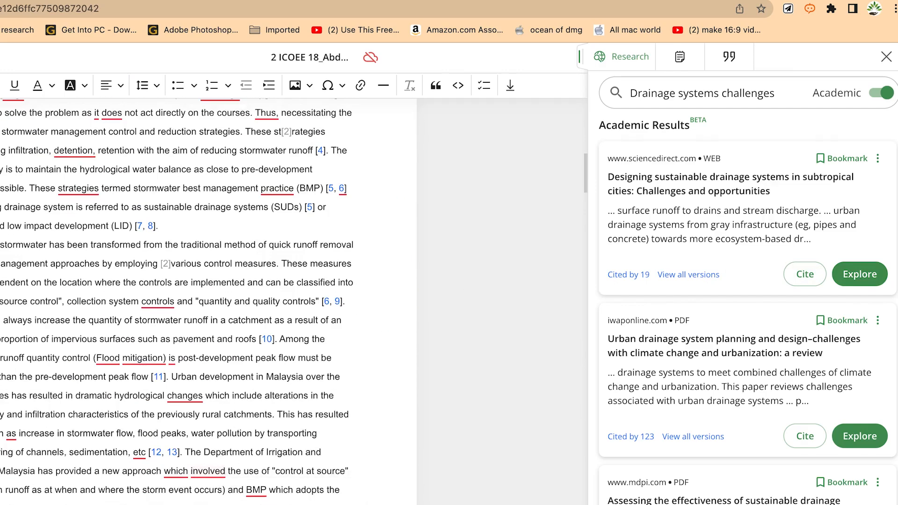
pyautogui.scroll(-3, 339, 449)
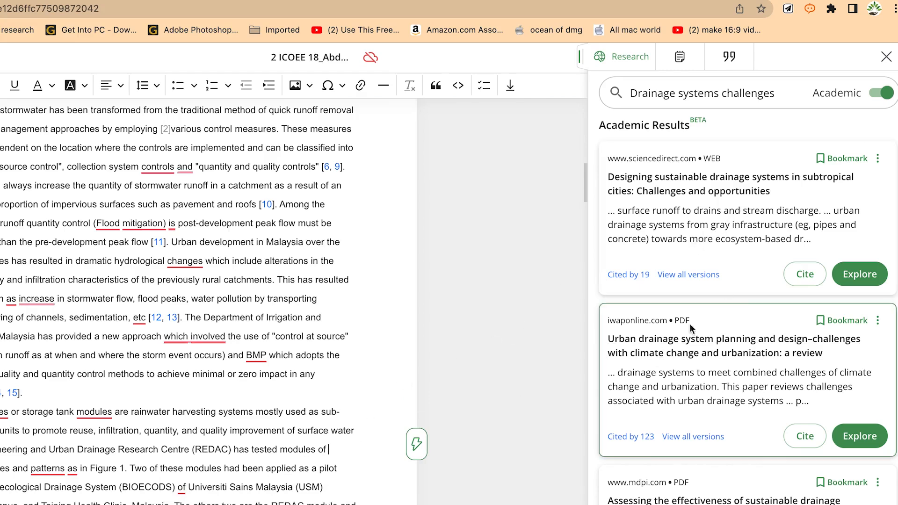
pyautogui.click(806, 279)
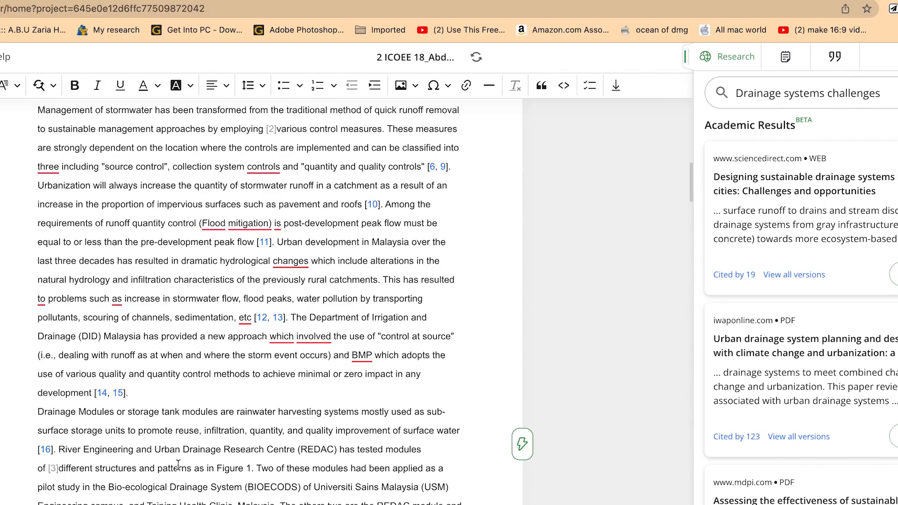
pyautogui.scroll(-20, 339, 481)
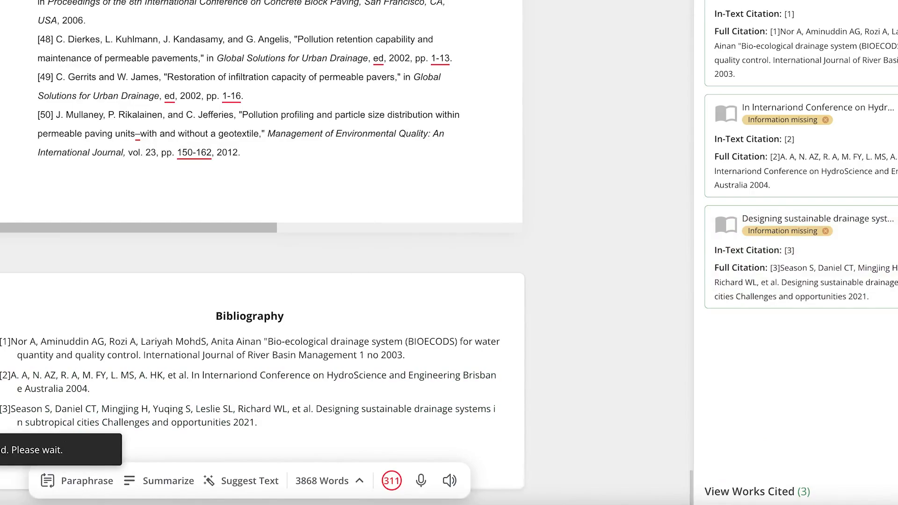
# Go from the bibliography back to the Introduction, close the research results and open the document's list of citations
pyautogui.click(618, 2)
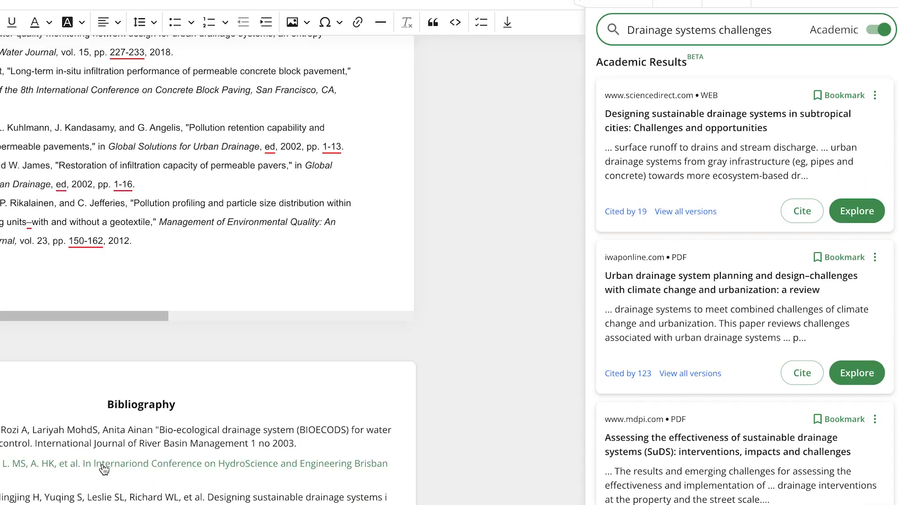
pyautogui.scroll(15, 146, 393)
pyautogui.scroll(15, 156, 374)
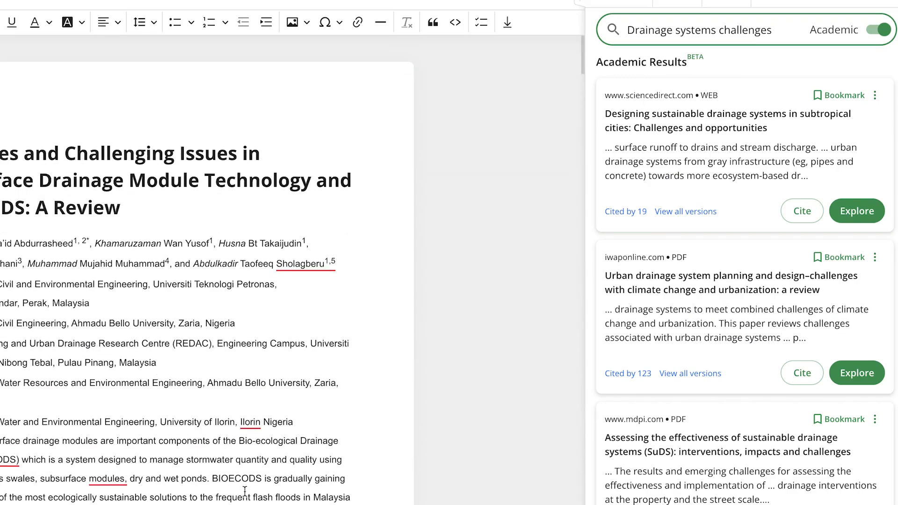
pyautogui.scroll(-8, 245, 491)
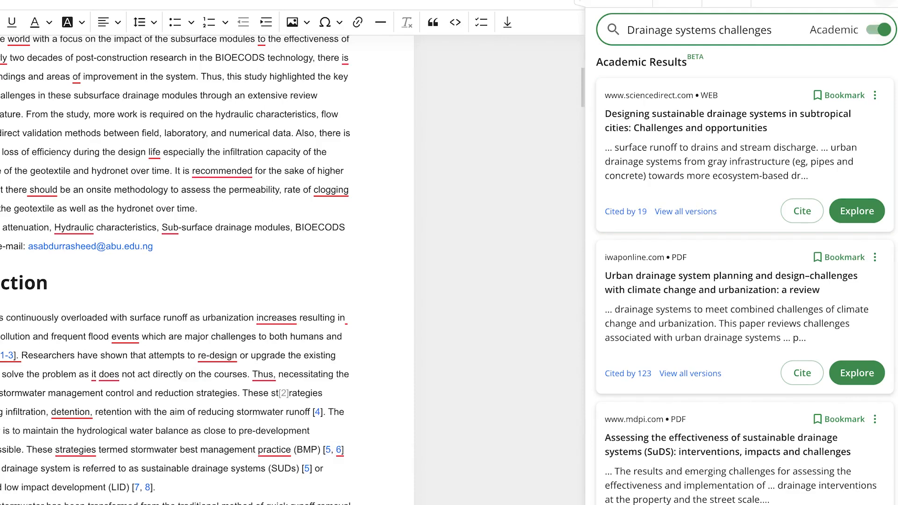
pyautogui.click(884, 1)
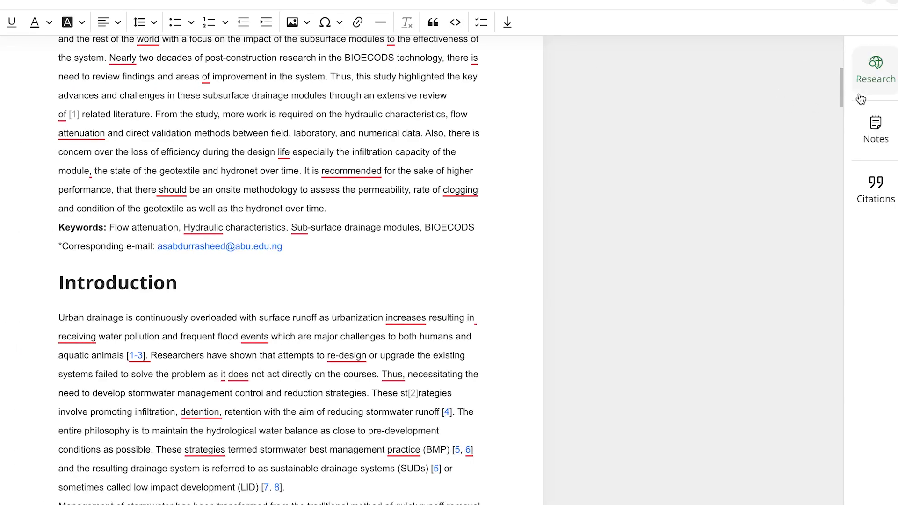
pyautogui.click(874, 187)
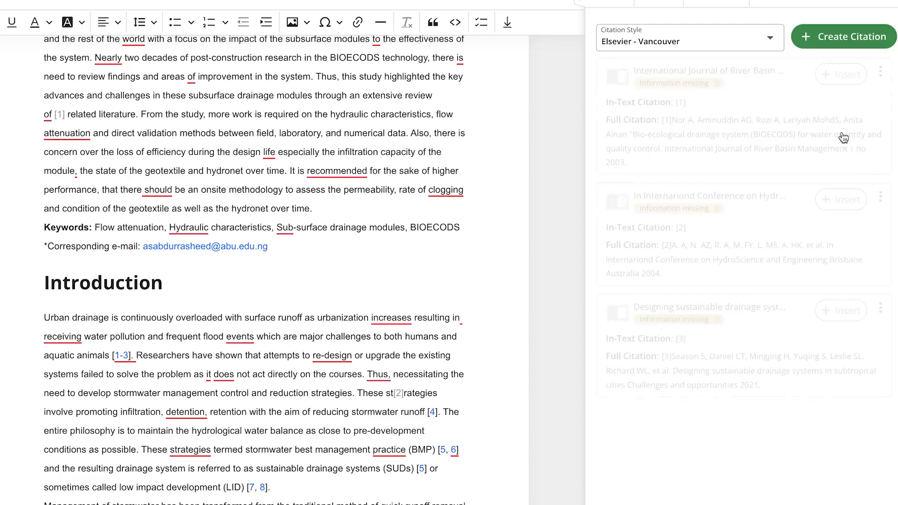
# Browse the available citation styles without choosing one
pyautogui.click(745, 38)
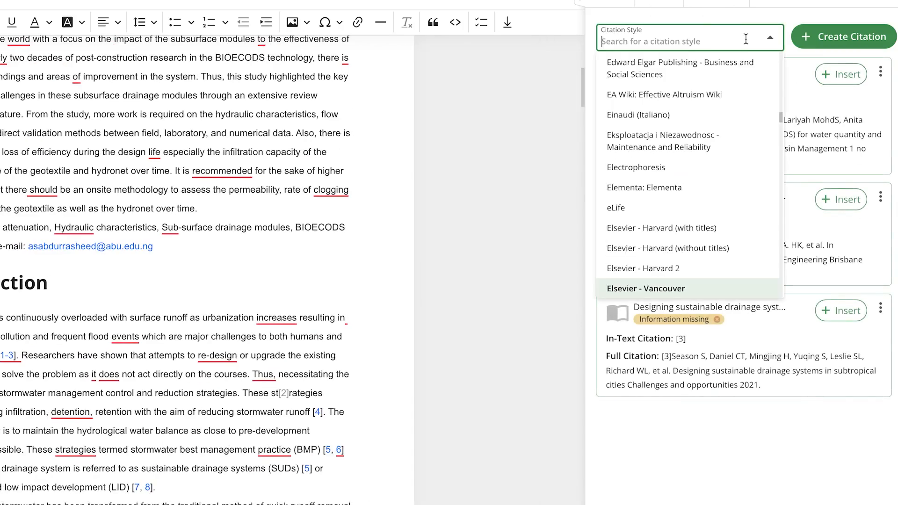
pyautogui.scroll(-8, 654, 173)
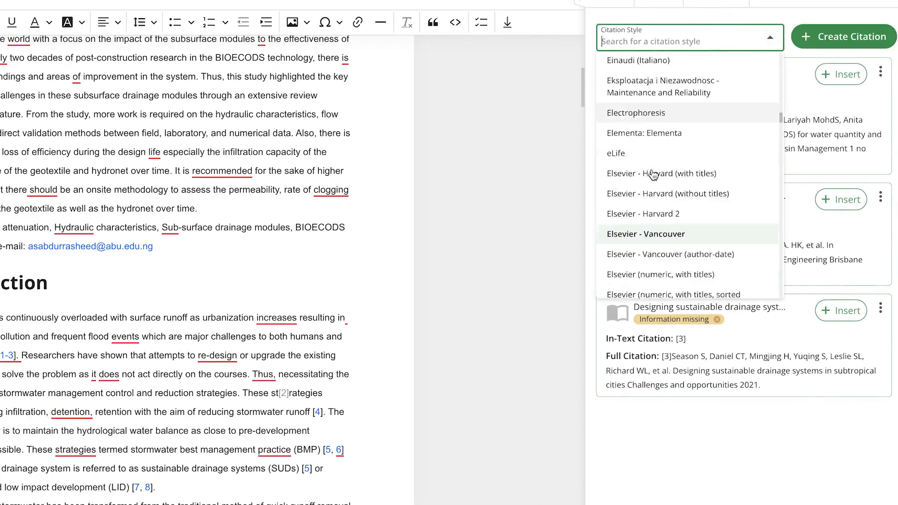
pyautogui.scroll(-20, 657, 171)
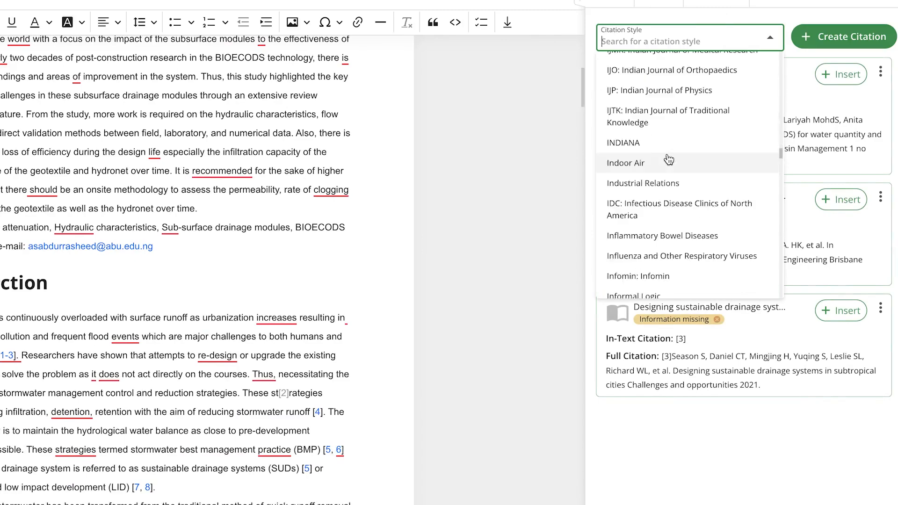
pyautogui.scroll(-20, 669, 160)
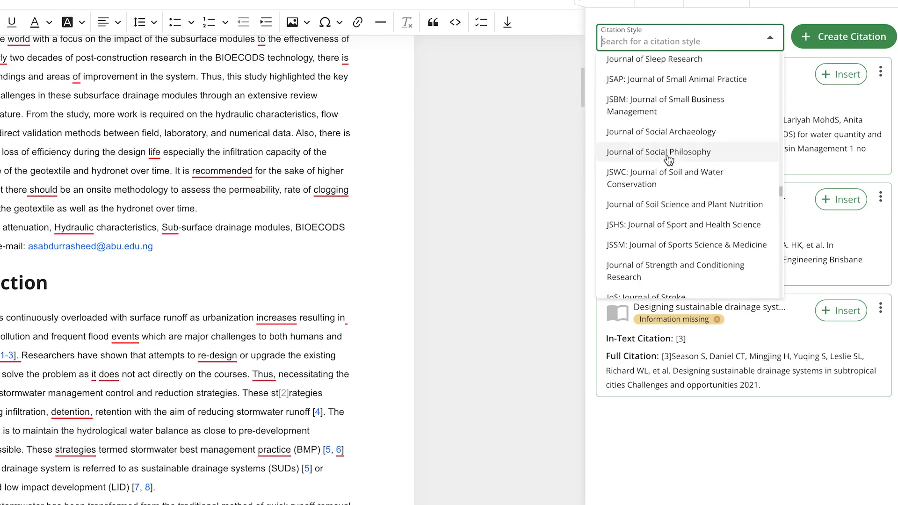
pyautogui.scroll(-5, 669, 160)
pyautogui.scroll(12, 668, 140)
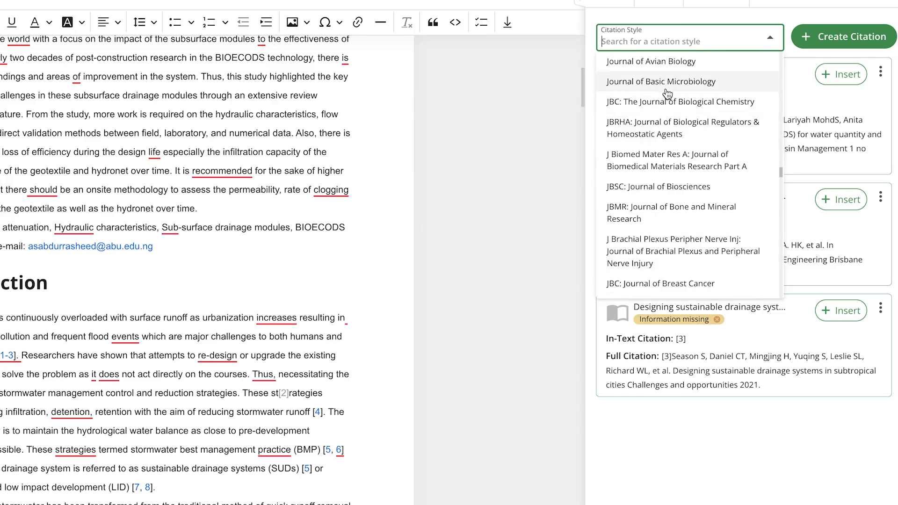
# Search the citation styles for "APA" and for "Vancou" to view the matching variants
pyautogui.write('APA')
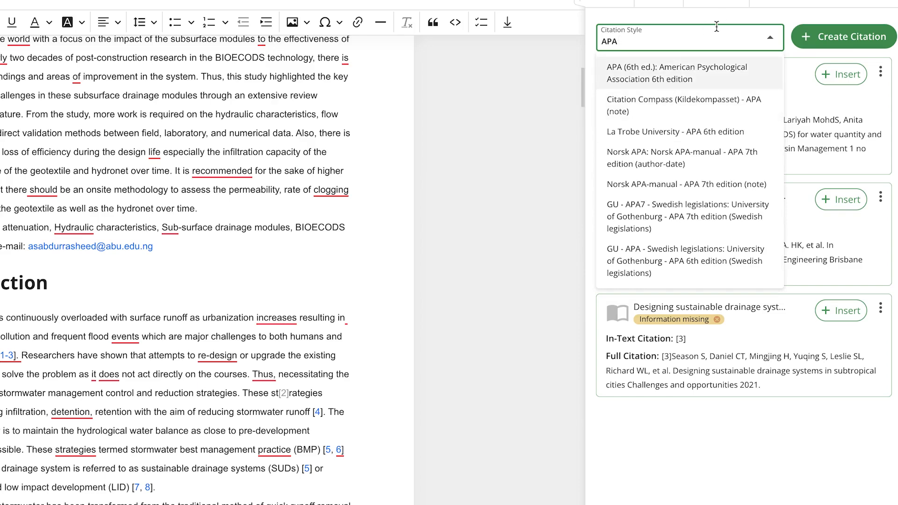
pyautogui.doubleClick(678, 33)
pyautogui.write('Vancou')
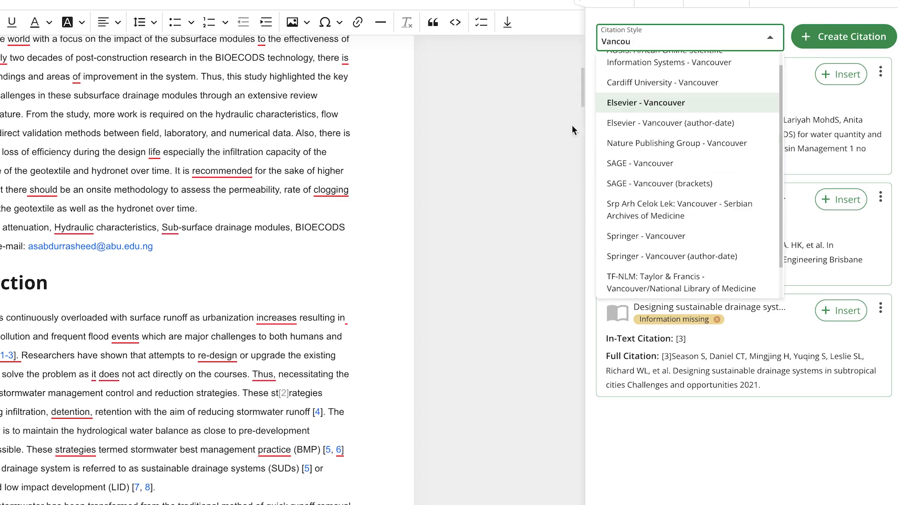
# Set the citation style to Elsevier - Vancouver and return to the academic search results
pyautogui.click(650, 103)
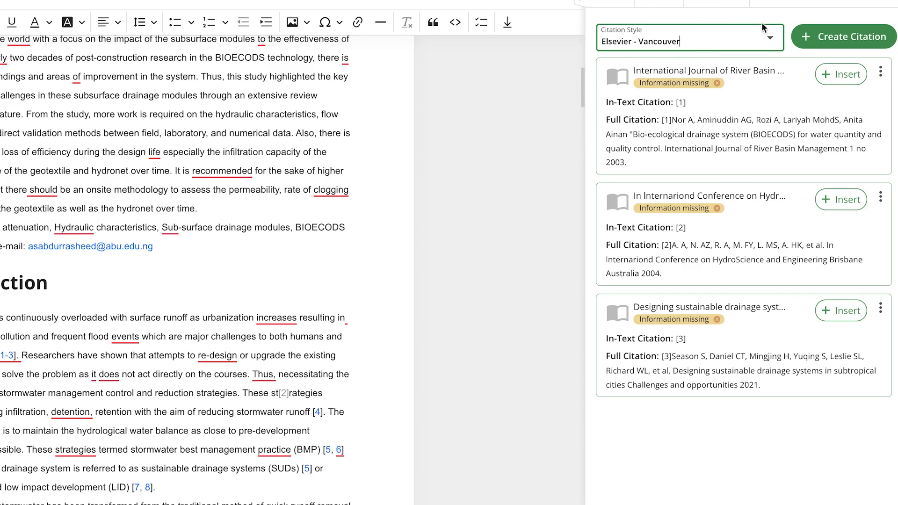
pyautogui.click(887, 2)
pyautogui.click(874, 65)
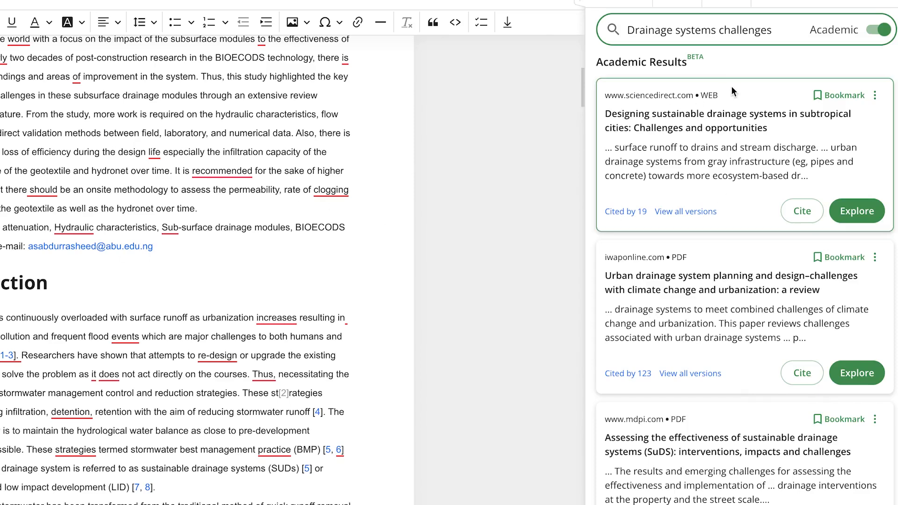
# Browse the academic results for "Drainage systems challenges" and switch the search to general web results
pyautogui.click(879, 94)
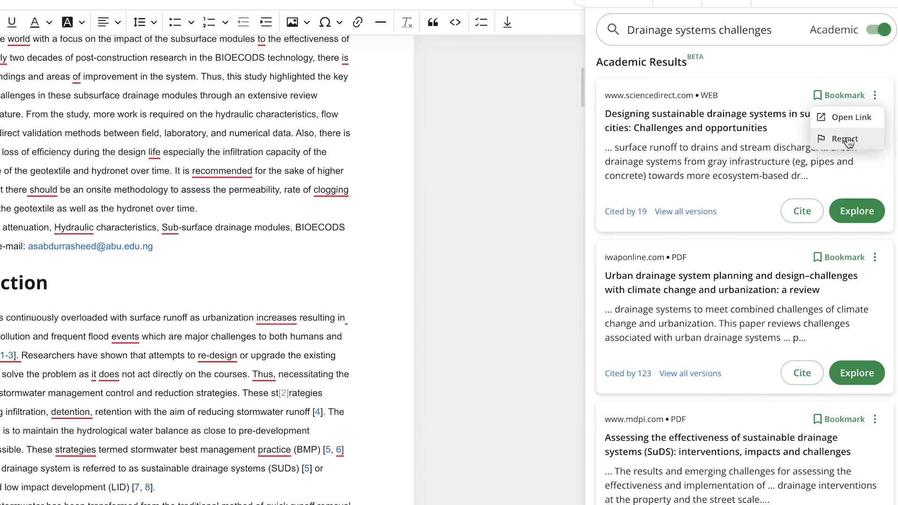
pyautogui.click(763, 87)
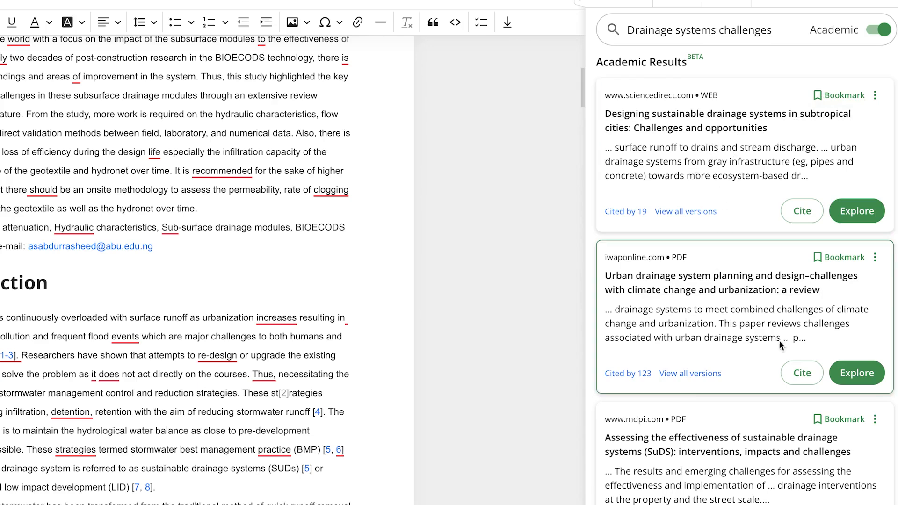
pyautogui.scroll(-10, 741, 373)
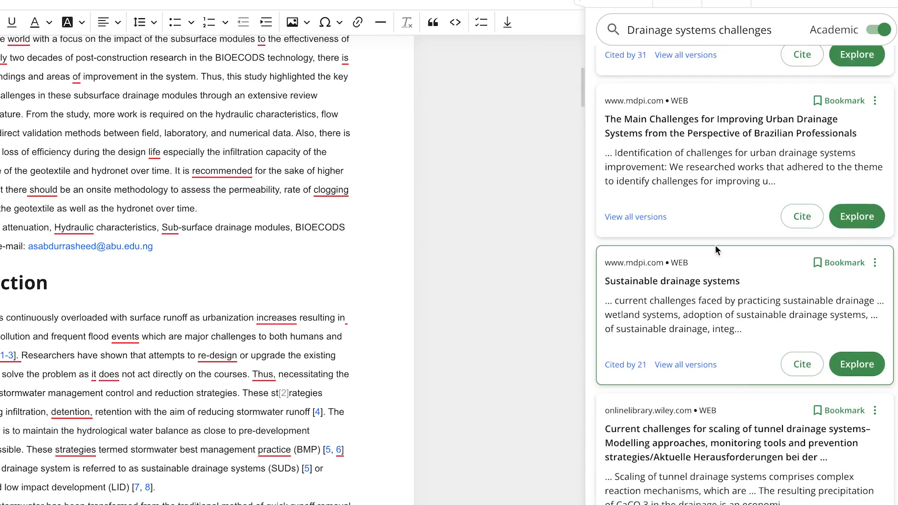
pyautogui.scroll(10, 716, 248)
pyautogui.click(879, 29)
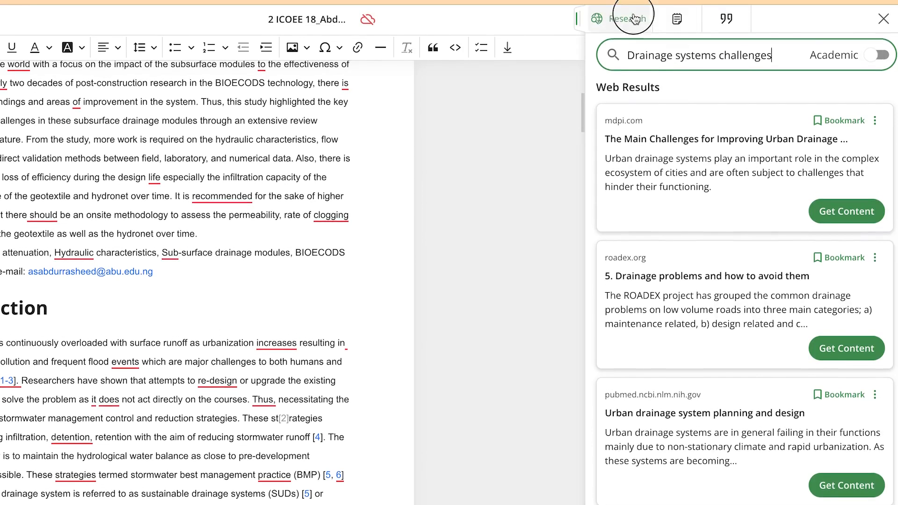
# Outline the paper in the document's notes with the lines Introduction, Main chapters, Lab works and Results
pyautogui.click(679, 21)
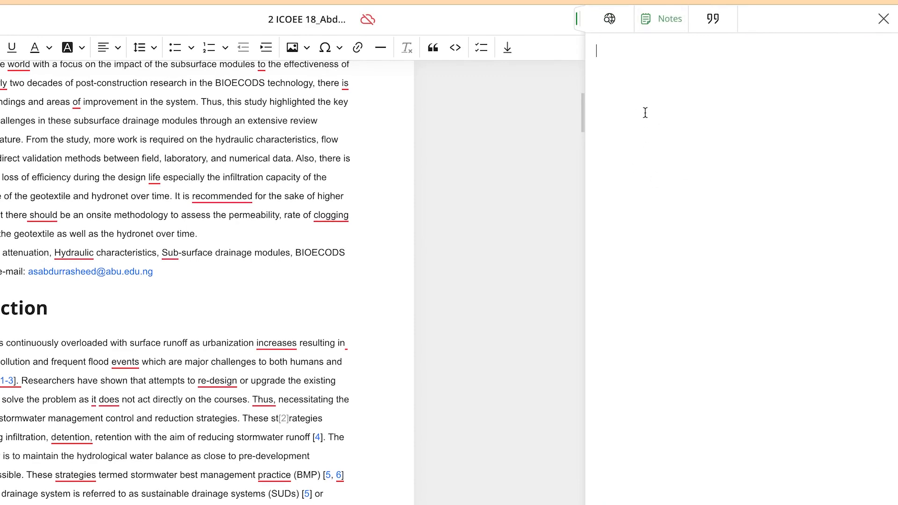
pyautogui.scroll(10, 211, 311)
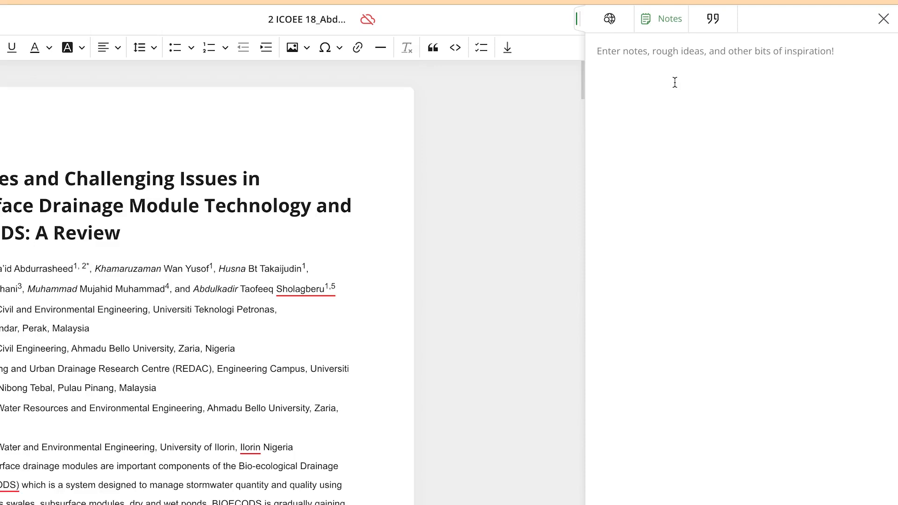
pyautogui.write('Introduction')
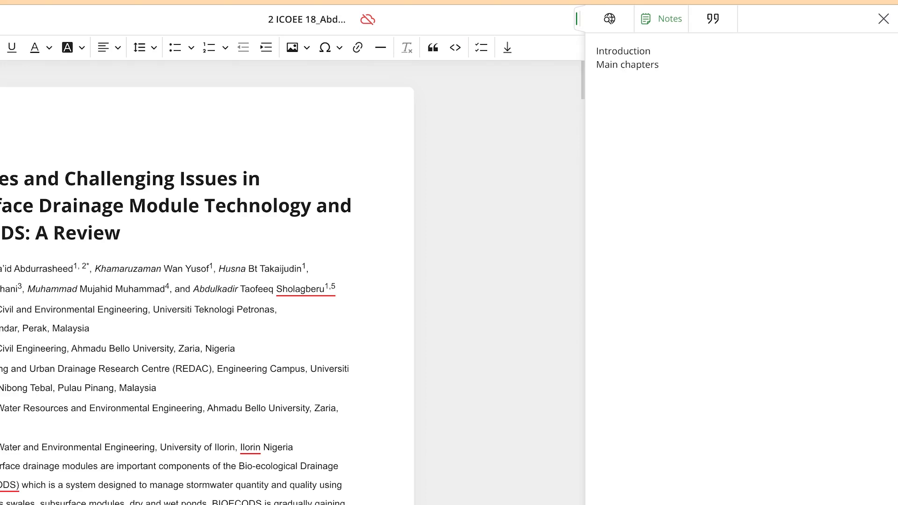
pyautogui.write('ab works')
pyautogui.press('Return')
pyautogui.write('REsults')
pyautogui.press('Return')
# Separate the four outline headings in the notes with blank lines, removing the stray backslash
pyautogui.click(683, 61)
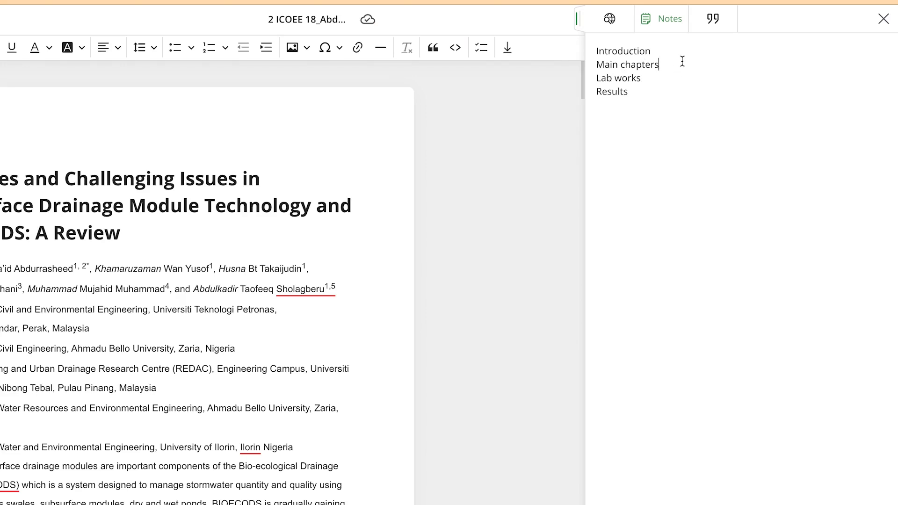
pyautogui.press('Return')
pyautogui.press('Return')
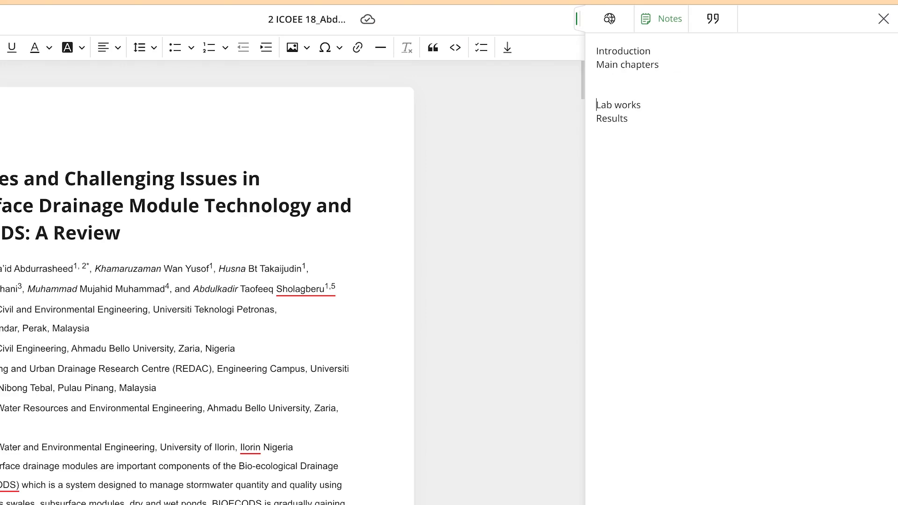
pyautogui.press('Return')
pyautogui.press('Return')
pyautogui.press('Return')
pyautogui.write('\\')
pyautogui.press('Return')
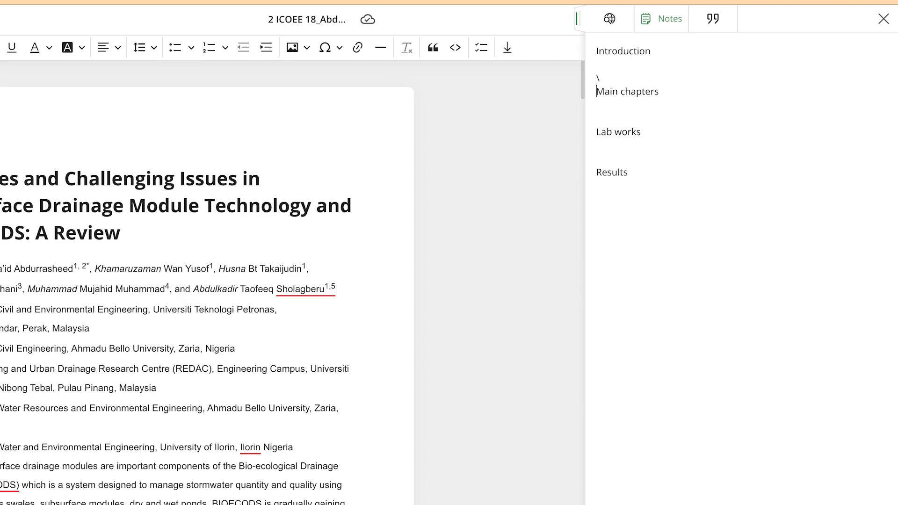
pyautogui.press('BackSpace')
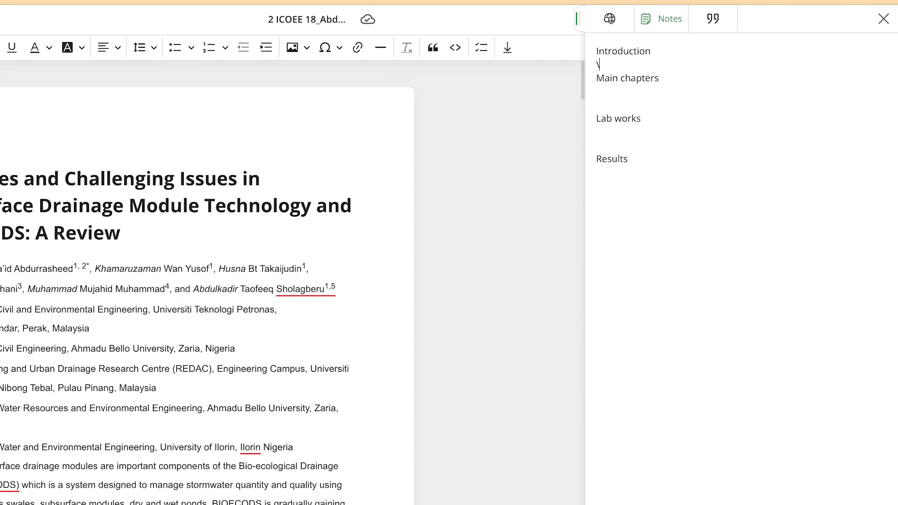
pyautogui.press('Return')
pyautogui.press('Return')
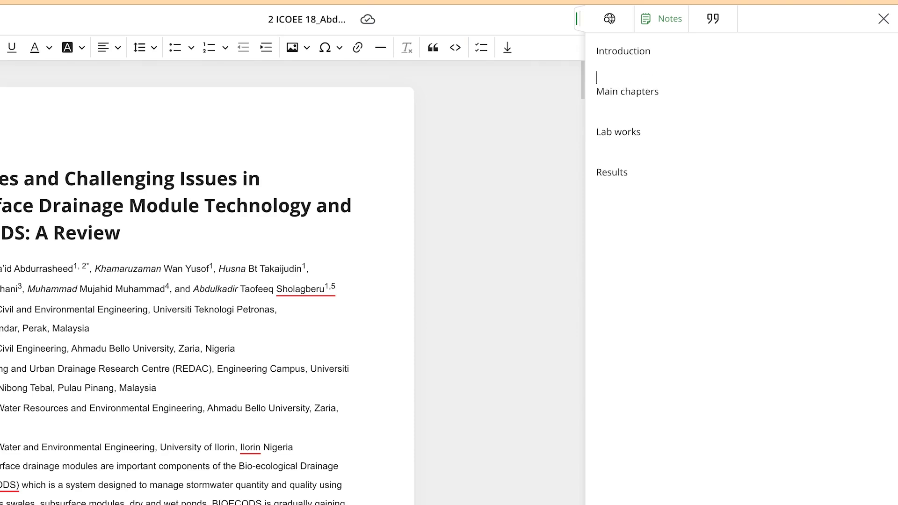
pyautogui.press('Return')
pyautogui.press('Return')
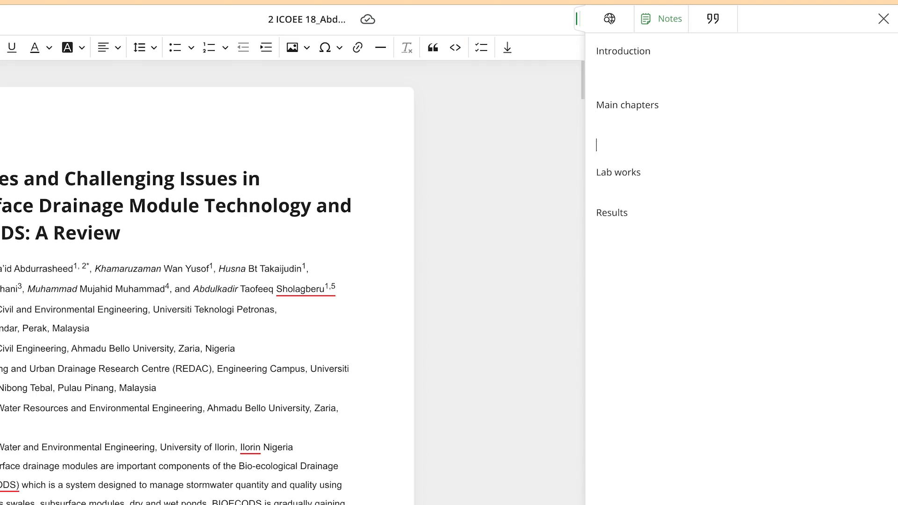
pyautogui.click(596, 185)
pyautogui.press('Return')
pyautogui.press('Return')
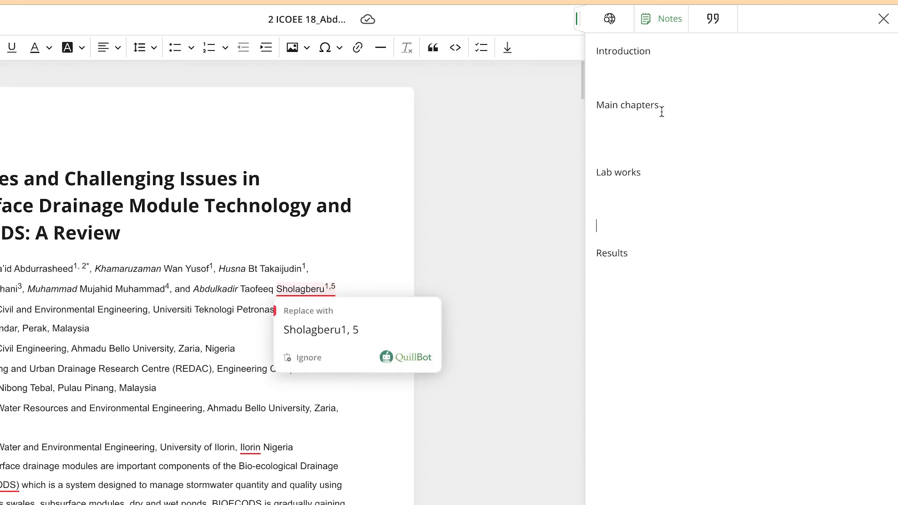
pyautogui.click(665, 72)
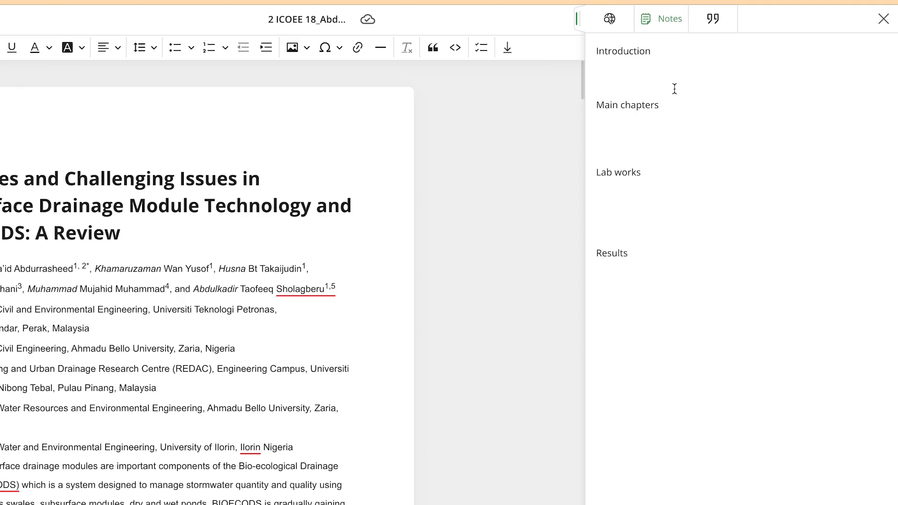
# Show the document's list of citations and close the side panel
pyautogui.click(714, 19)
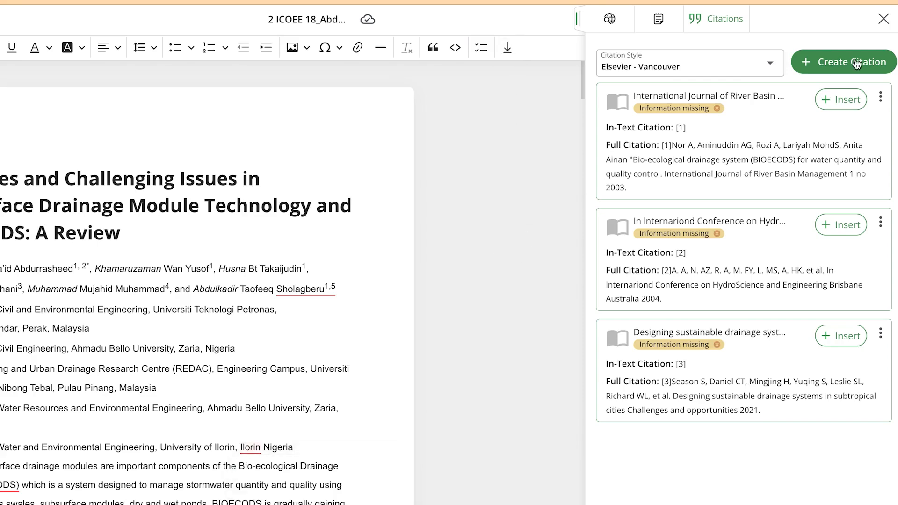
pyautogui.click(884, 19)
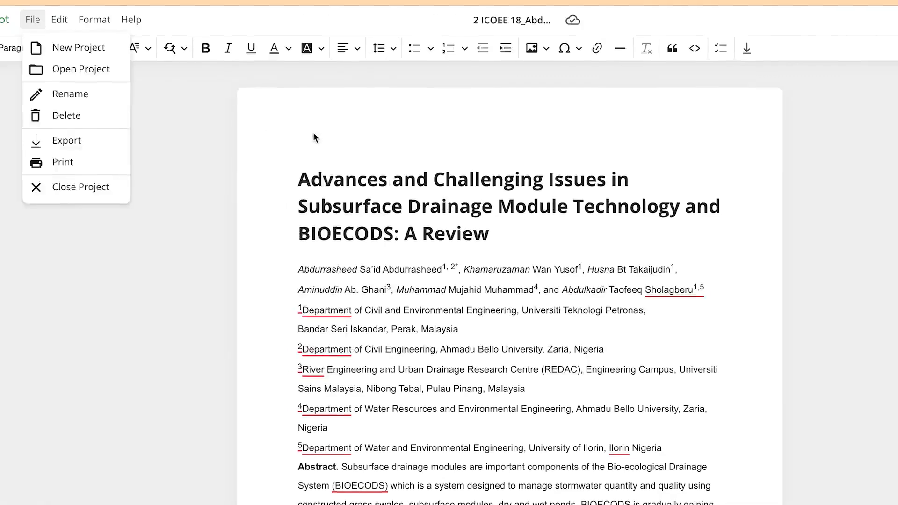
pyautogui.click(73, 141)
# Look through the file, editing and text formatting commands available for the document without applying any
pyautogui.click(94, 23)
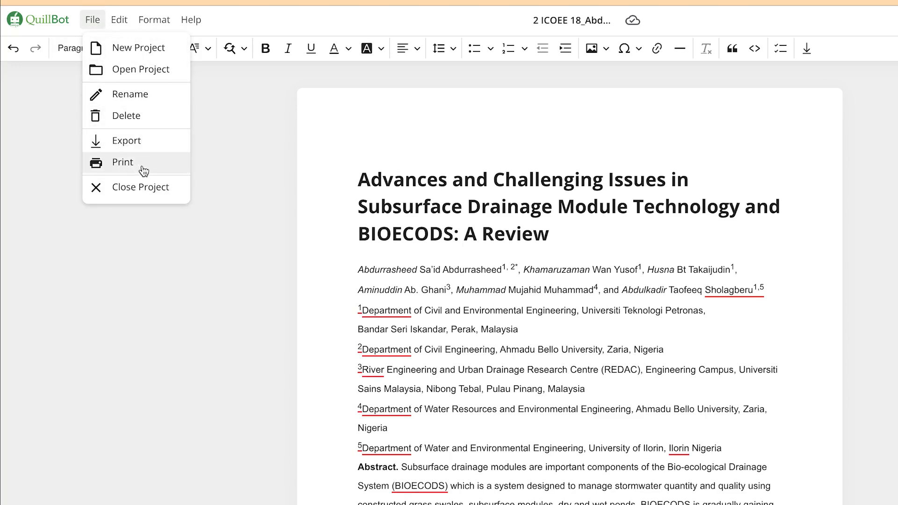
pyautogui.click(120, 20)
pyautogui.click(120, 20)
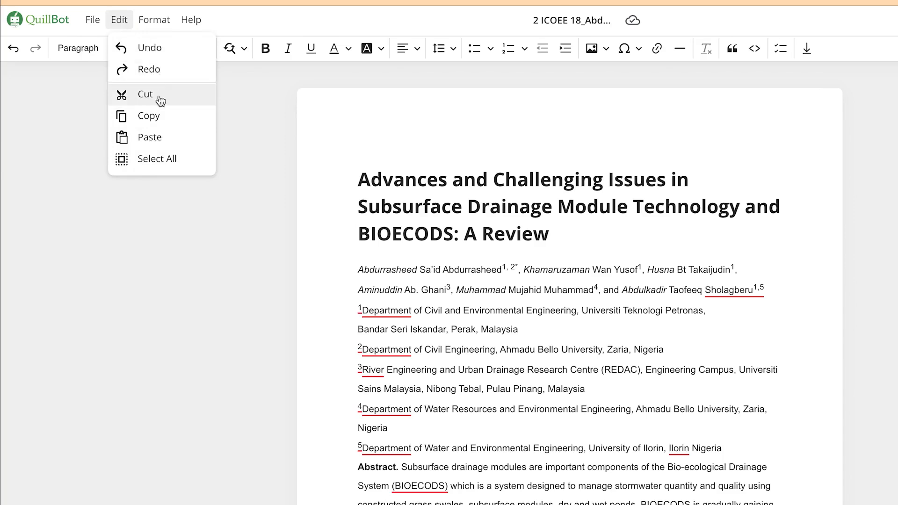
pyautogui.click(148, 17)
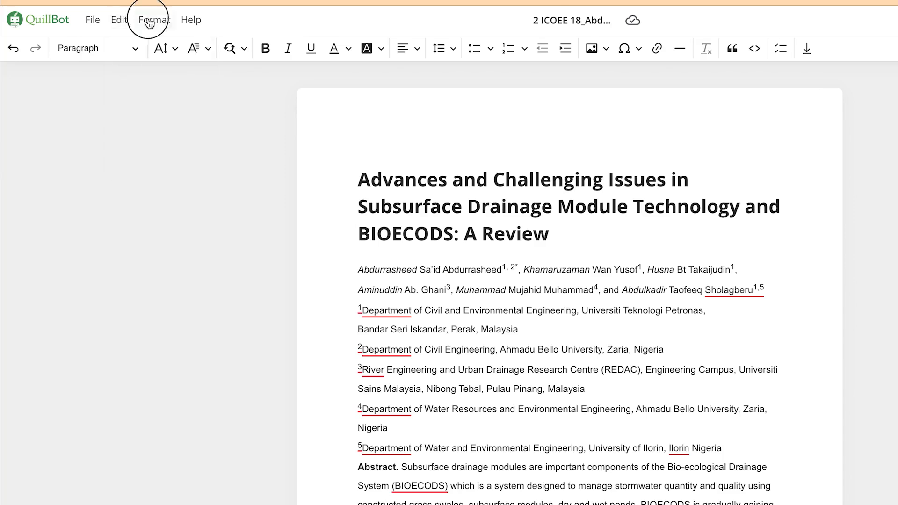
pyautogui.click(148, 18)
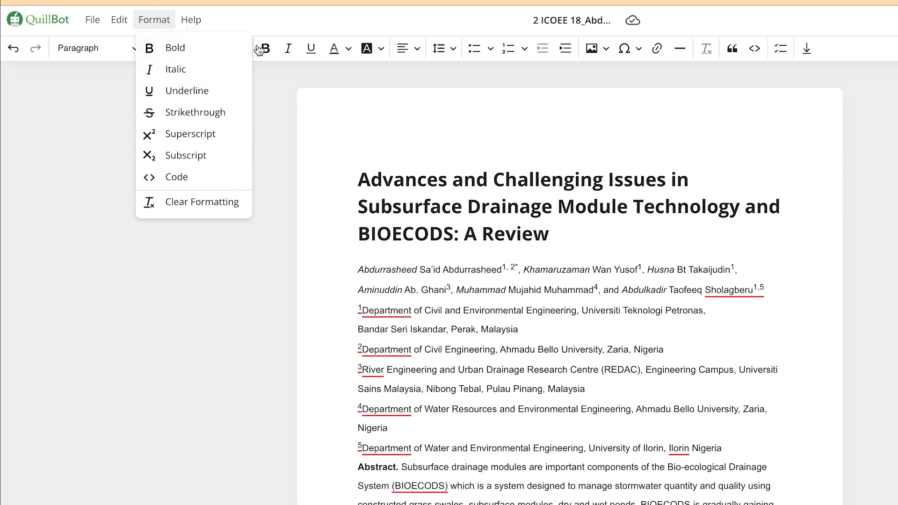
pyautogui.click(317, 234)
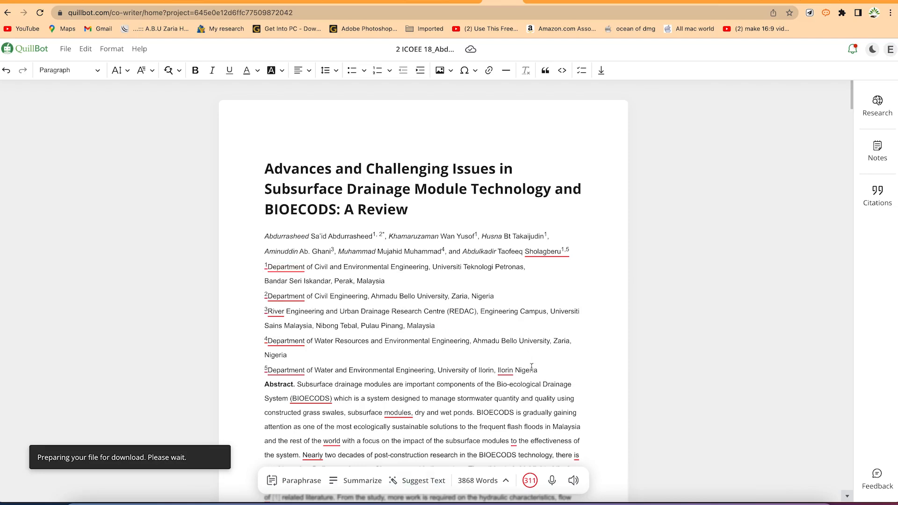
# Look over the paper's abstract and go back to the Journal paper writing project folder
pyautogui.scroll(-2, 585, 372)
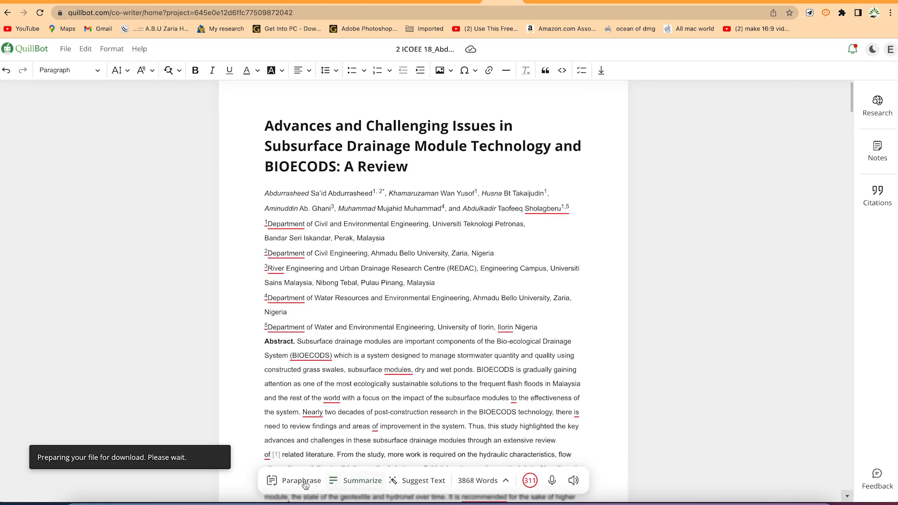
pyautogui.scroll(-5, 482, 398)
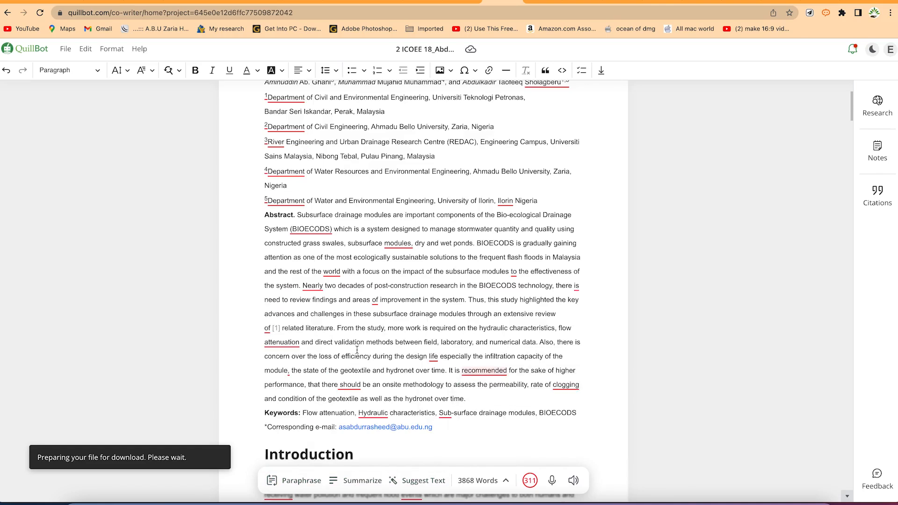
pyautogui.click(500, 313)
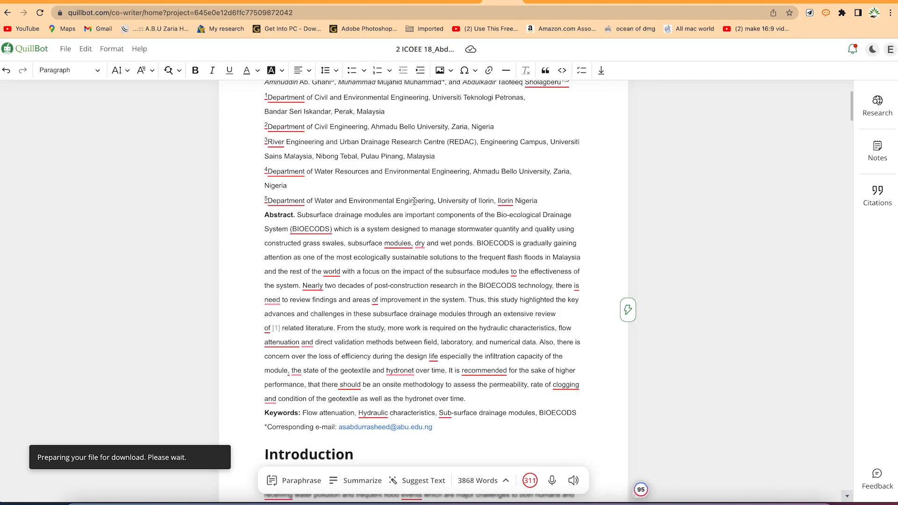
pyautogui.click(423, 325)
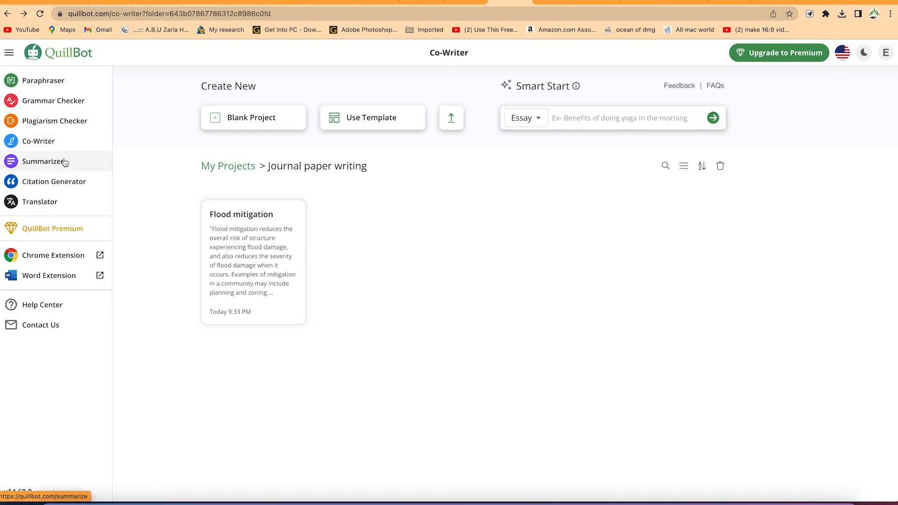
# Open the Summarizer and upload the Word document Text 1
pyautogui.click(64, 162)
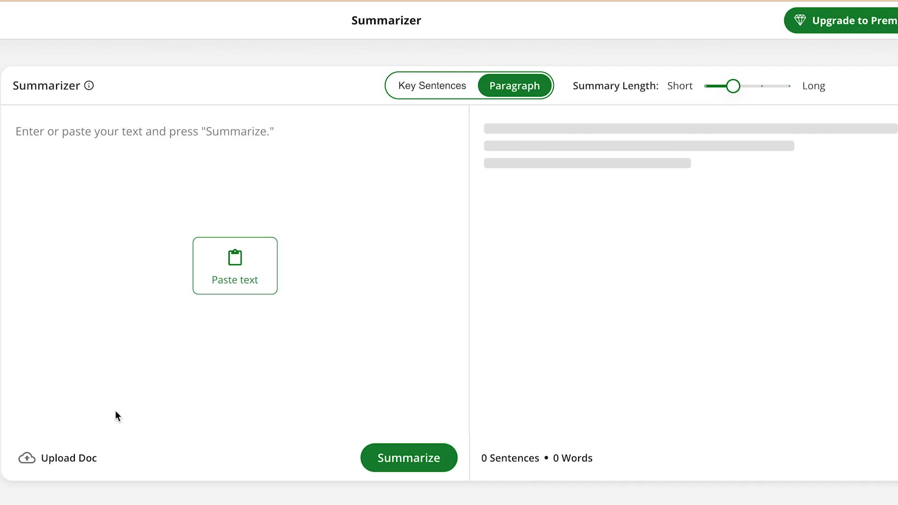
pyautogui.click(70, 460)
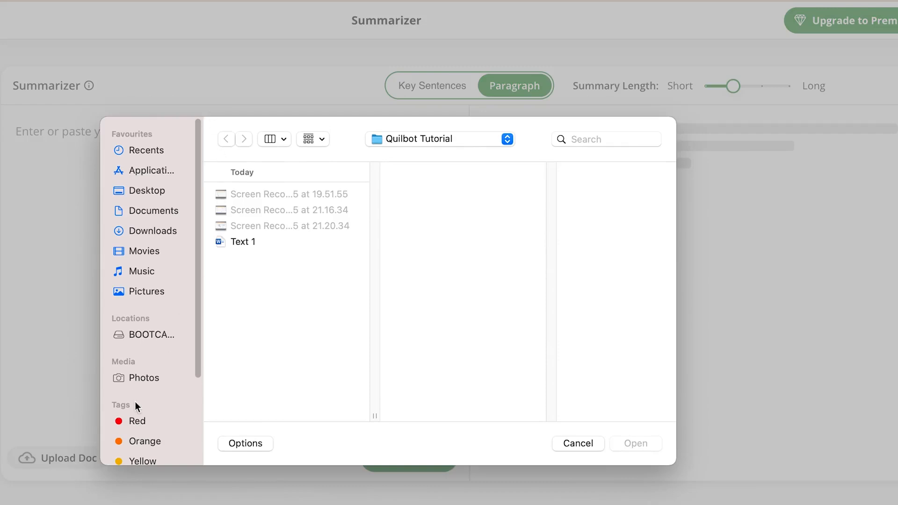
pyautogui.click(240, 243)
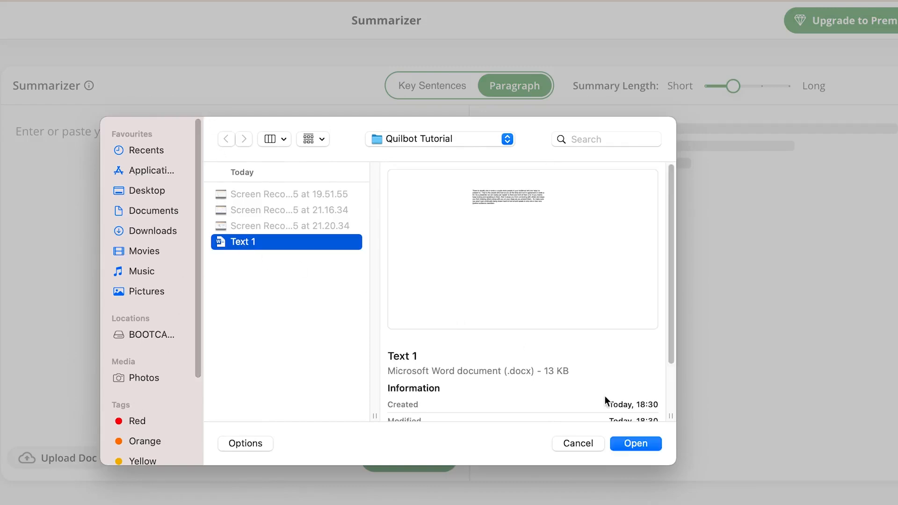
pyautogui.click(652, 444)
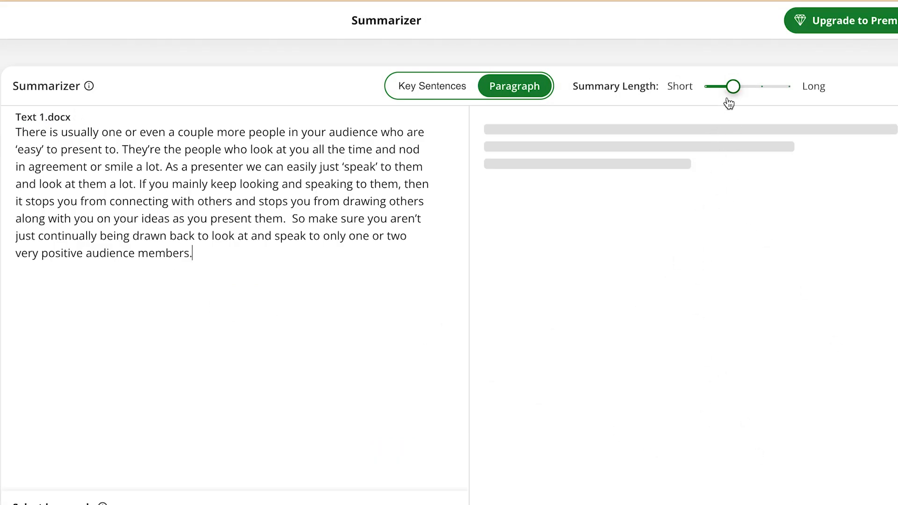
# Try out the summary length setting and summarize the uploaded text as a paragraph
pyautogui.moveTo(733, 88)
pyautogui.mouseDown()
pyautogui.moveTo(754, 96)
pyautogui.moveTo(720, 85)
pyautogui.mouseUp()
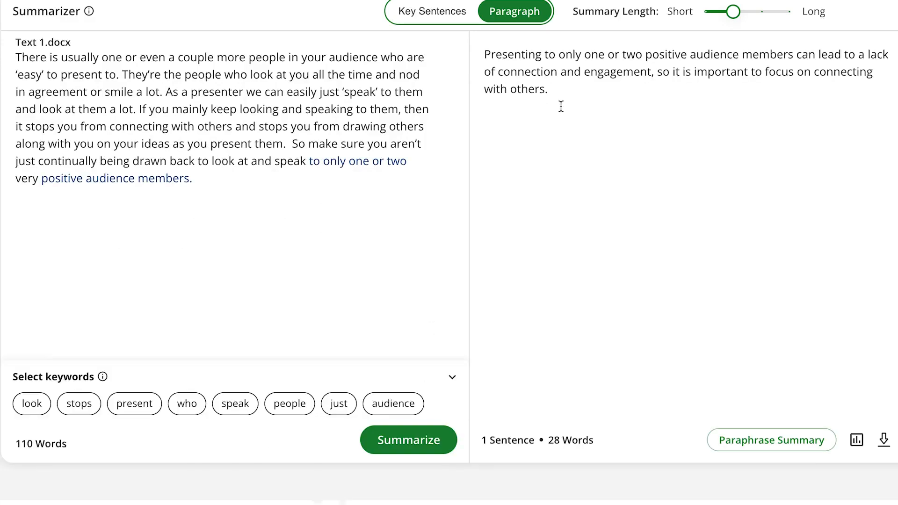
pyautogui.click(135, 403)
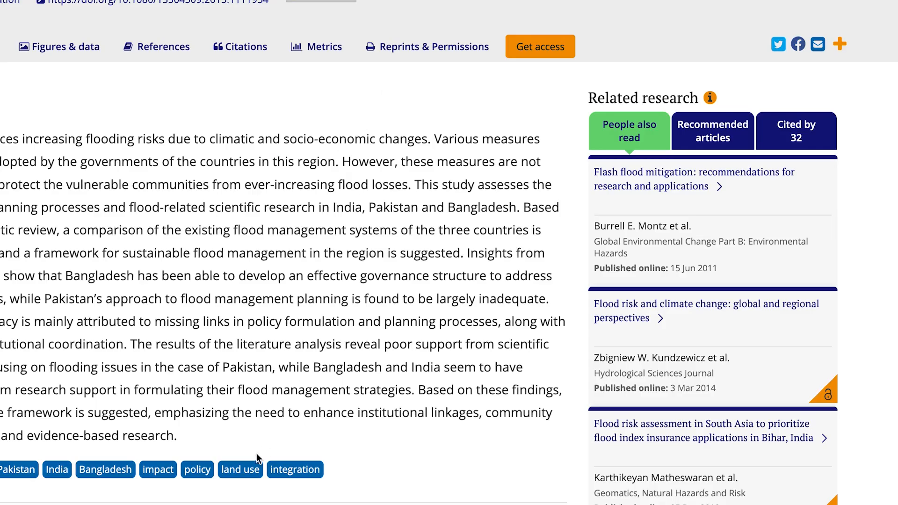
# Copy the flood mitigation paper's whole abstract and replace the Text 1 passage in the Summarizer with it
pyautogui.moveTo(187, 442); pyautogui.dragTo(26, 355)
pyautogui.moveTo(174, 354); pyautogui.dragTo(66, 144)
pyautogui.hotkey('ctrl', 'c')
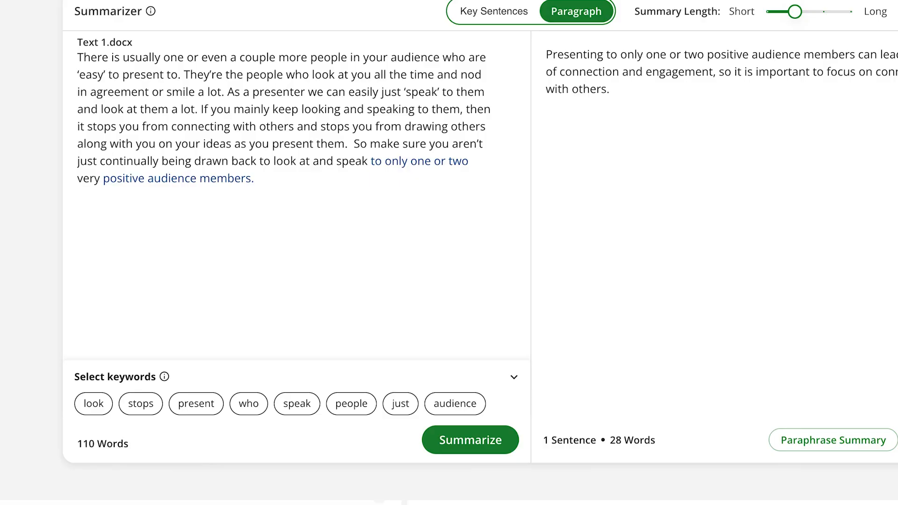
pyautogui.moveTo(280, 192); pyautogui.dragTo(76, 59)
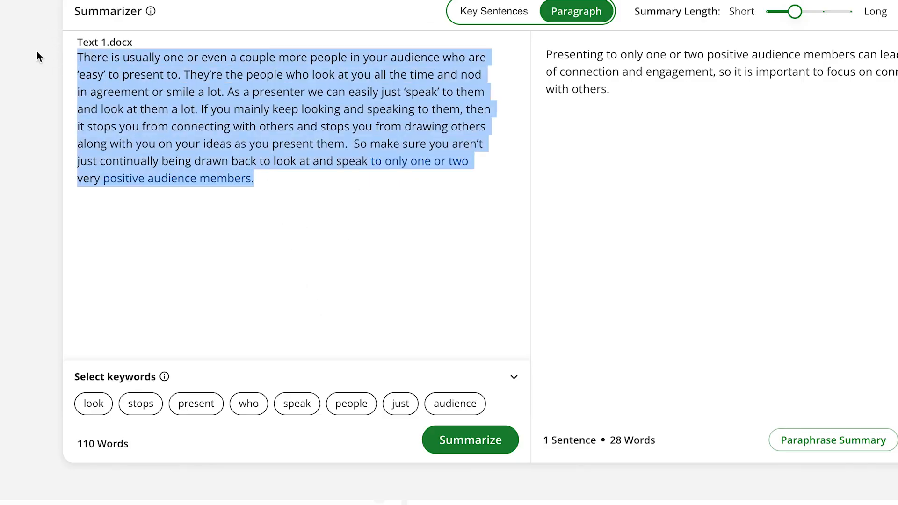
pyautogui.hotkey('ctrl', 'v')
pyautogui.scroll(-2, 313, 258)
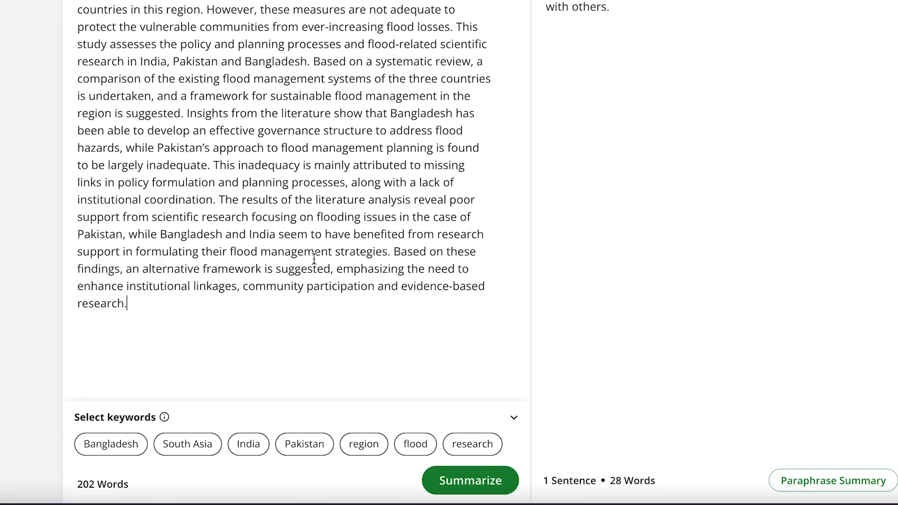
# Summarize the pasted abstract as a paragraph and compare the summary with the source text
pyautogui.click(446, 481)
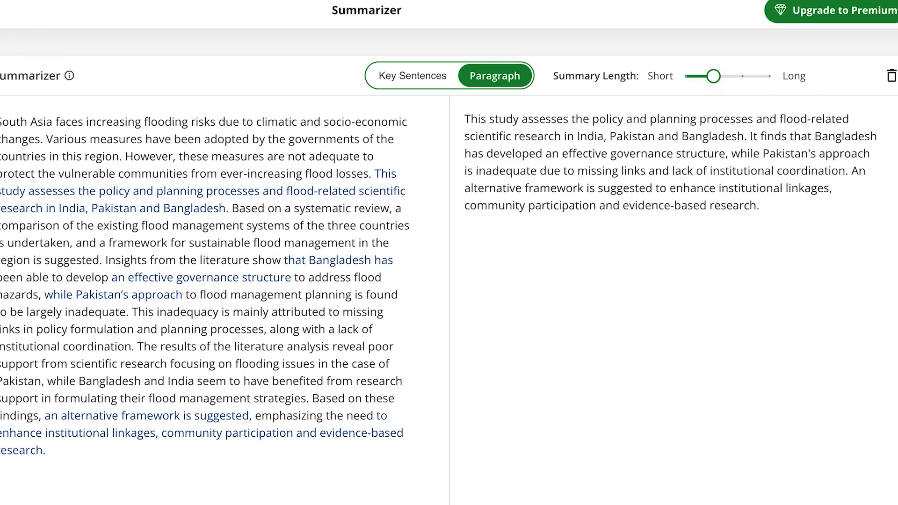
pyautogui.scroll(-5, 224, 280)
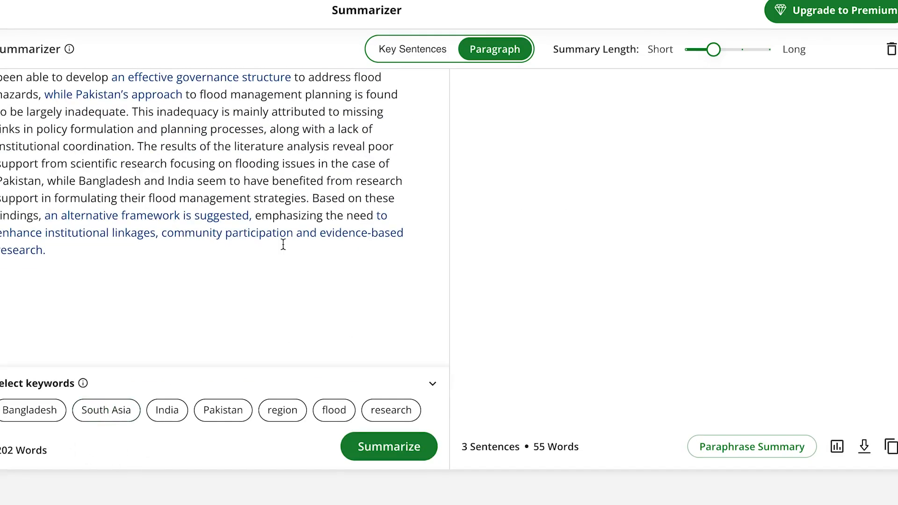
pyautogui.scroll(5, 748, 295)
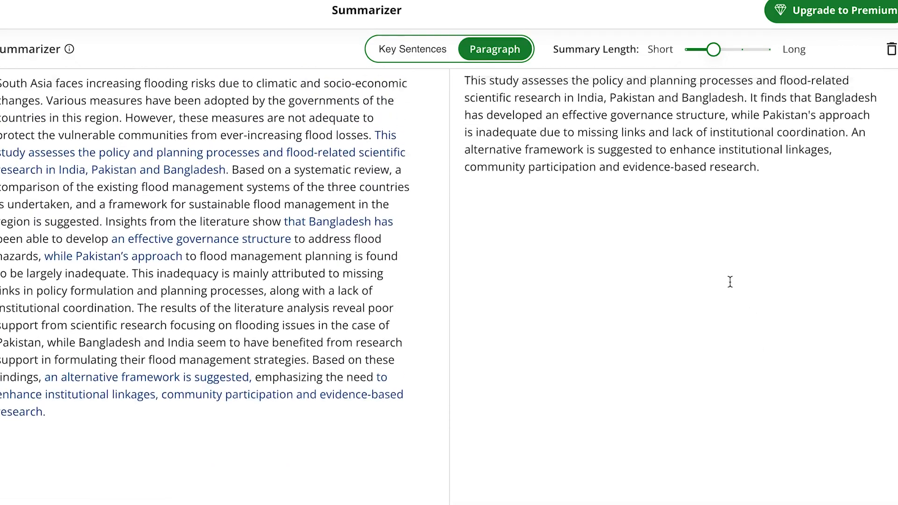
pyautogui.scroll(-2, 699, 374)
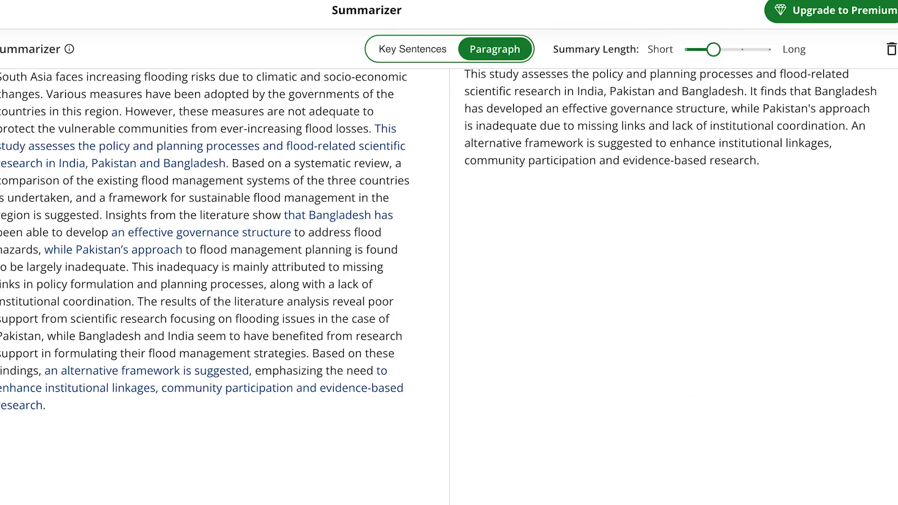
pyautogui.scroll(-3, 547, 420)
pyautogui.moveTo(545, 483)
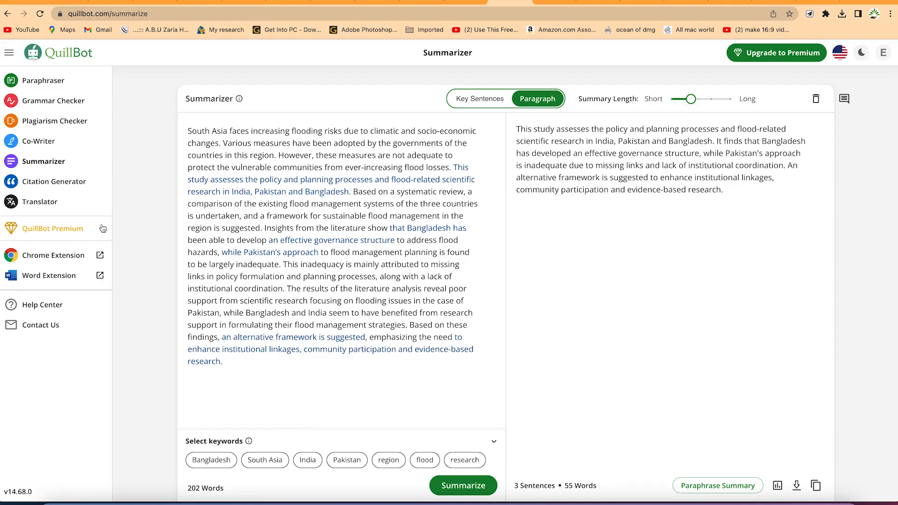
# Open the Citation Generator and rename the New Folder as Flood mitigation ref
pyautogui.click(67, 185)
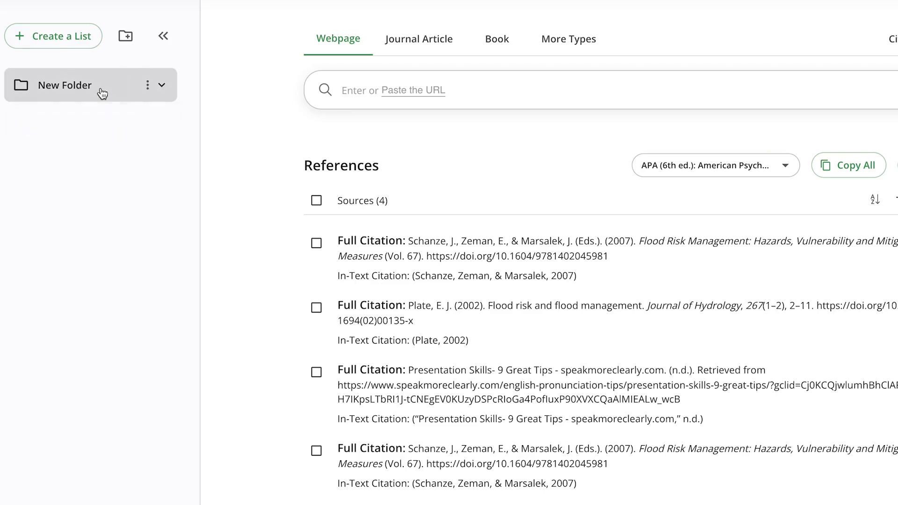
pyautogui.click(81, 88)
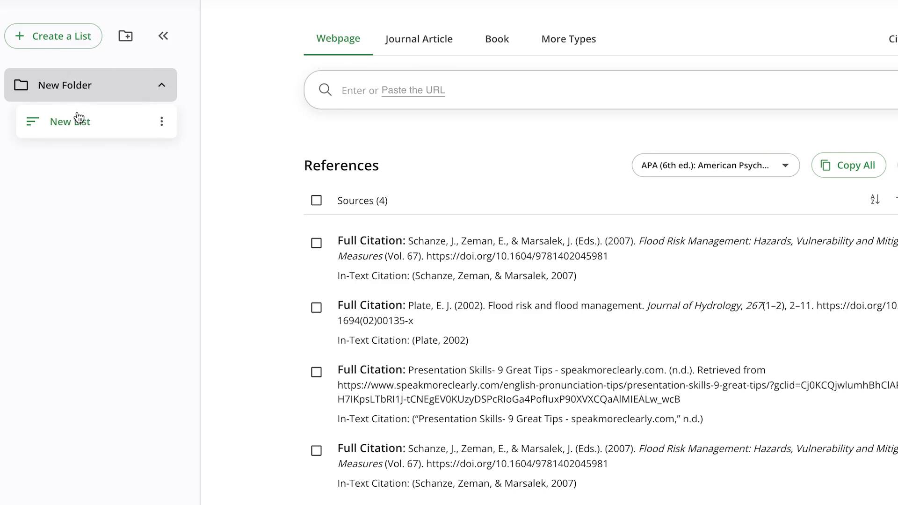
pyautogui.click(150, 86)
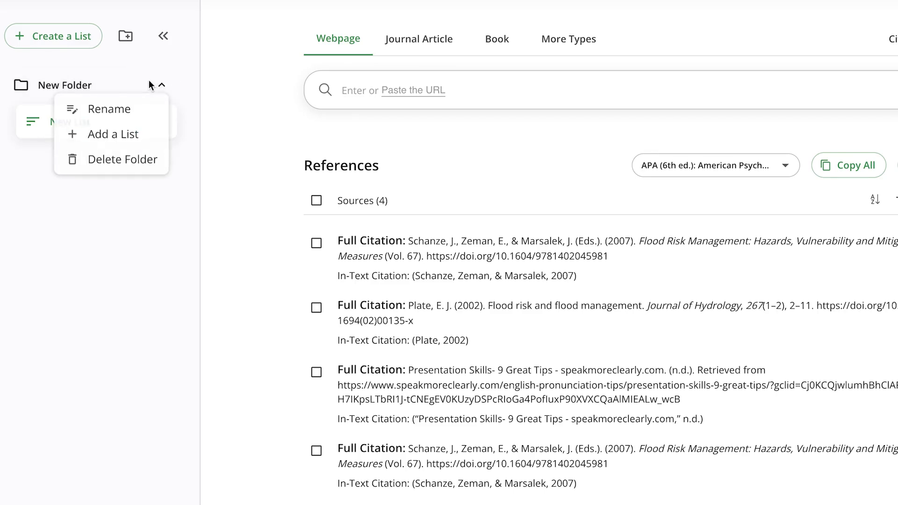
pyautogui.click(142, 115)
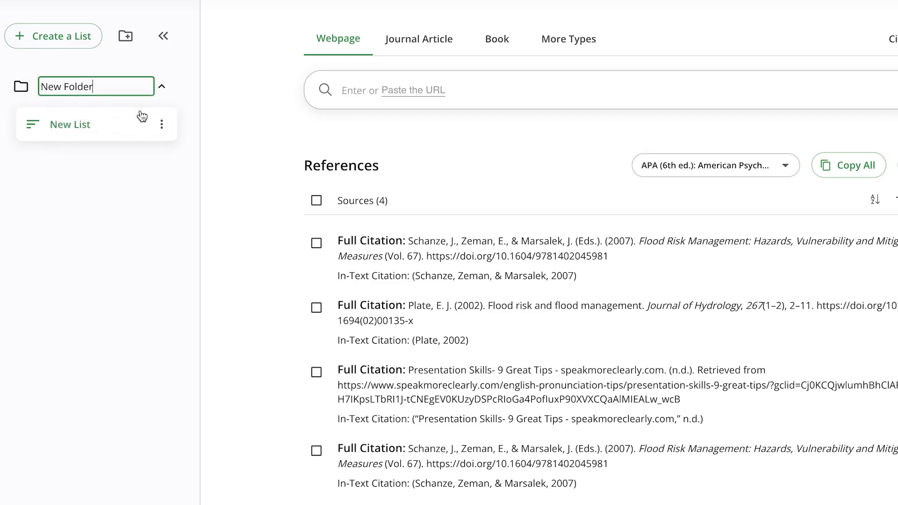
pyautogui.hotkey('ctrl', 'a')
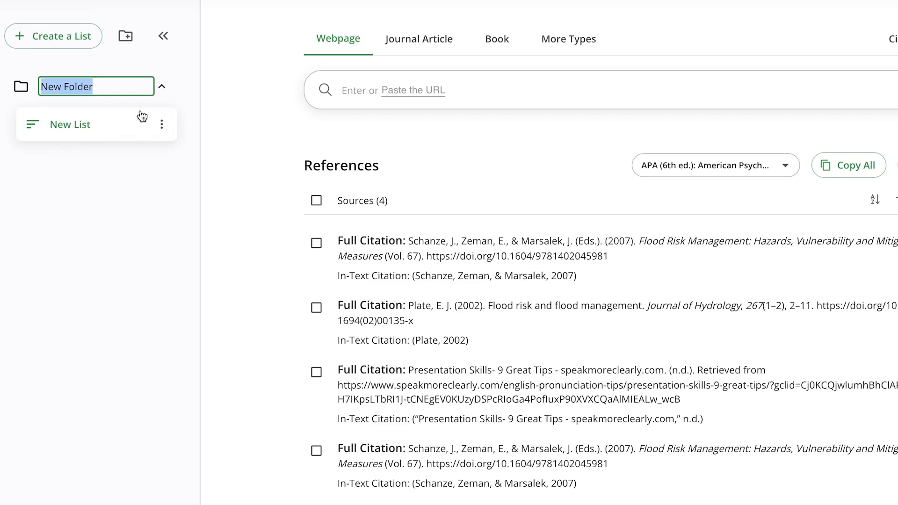
pyautogui.write('Flood m')
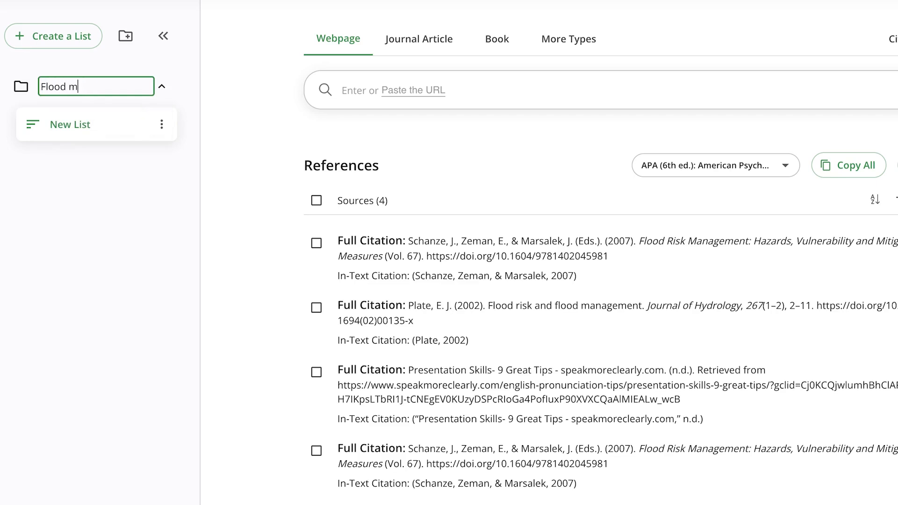
pyautogui.write('itigation ref')
pyautogui.press('Return')
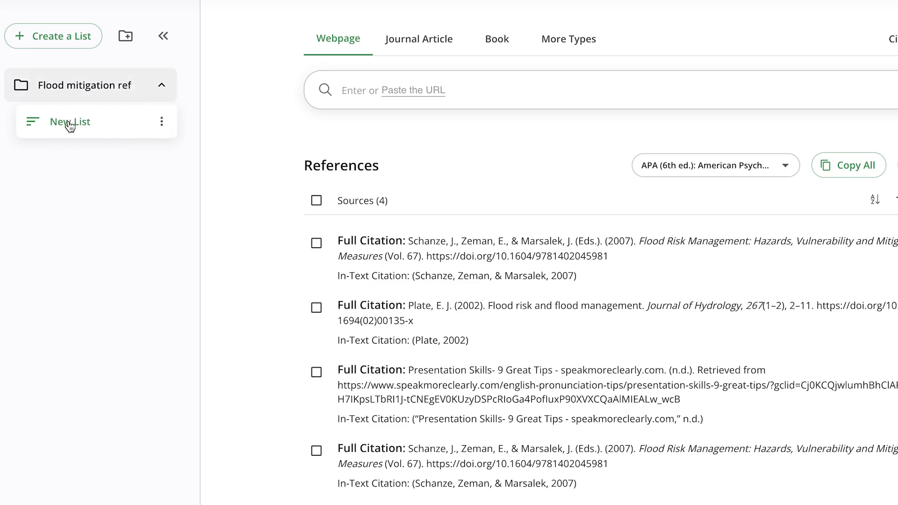
# Rename the list inside the Flood mitigation ref folder as Ref 1 and look over its other list options
pyautogui.click(71, 123)
pyautogui.click(163, 124)
pyautogui.click(114, 148)
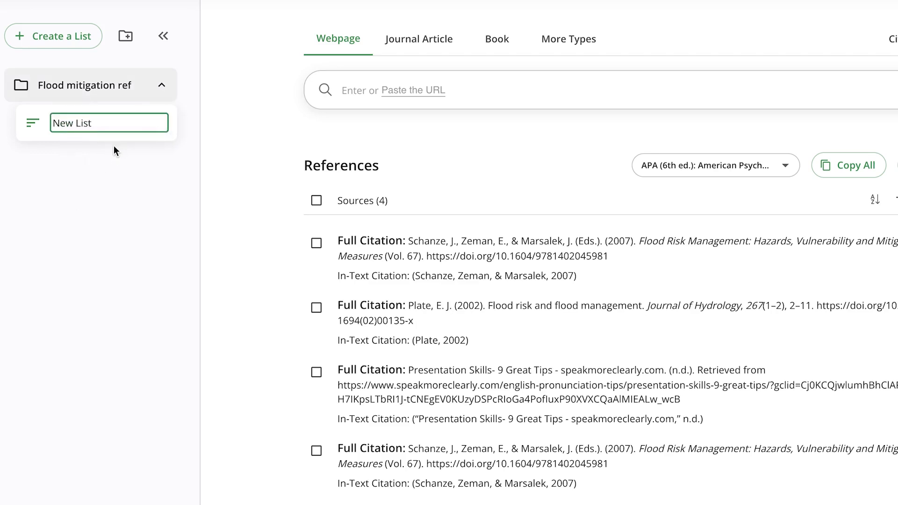
pyautogui.hotkey('ctrl', 'a')
pyautogui.write('Ref 1')
pyautogui.press('Return')
pyautogui.click(162, 122)
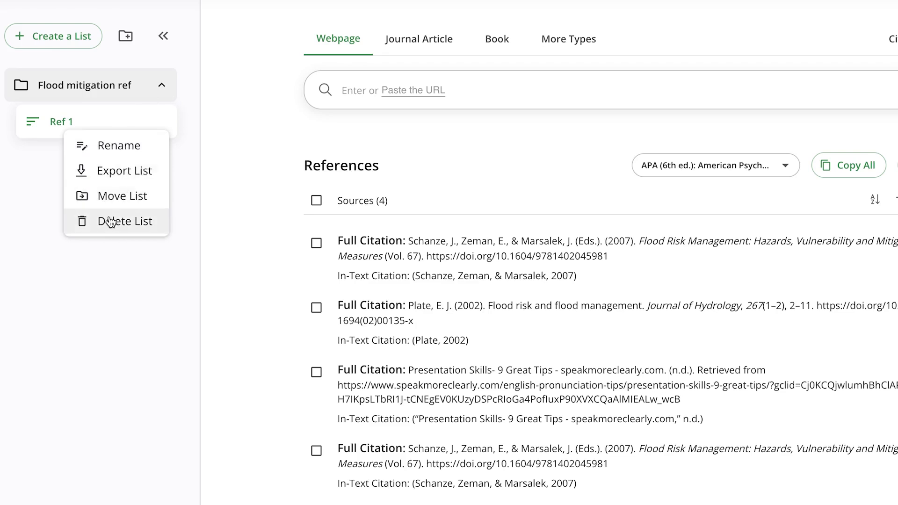
pyautogui.click(113, 310)
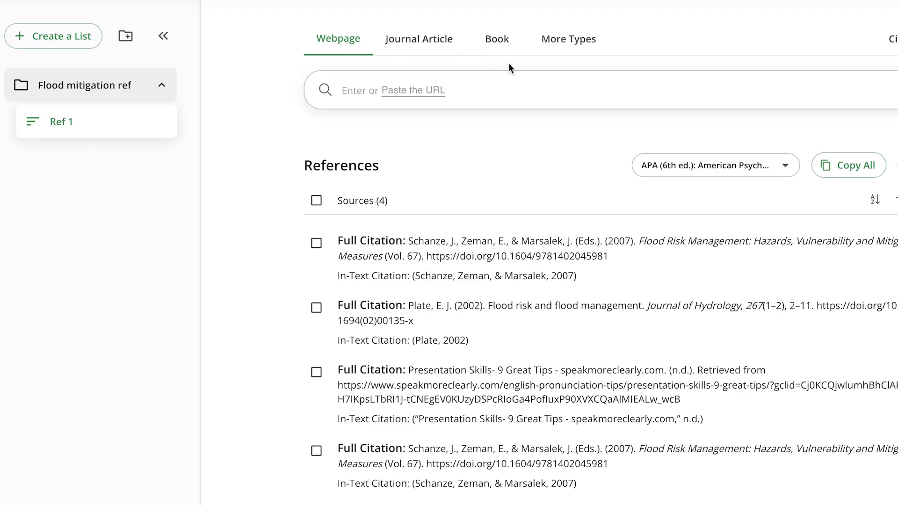
# Cite the speakmoreclearly.com page Presentation Skills- 9 Great Tips as a webpage, using its copied URL
pyautogui.click(346, 78)
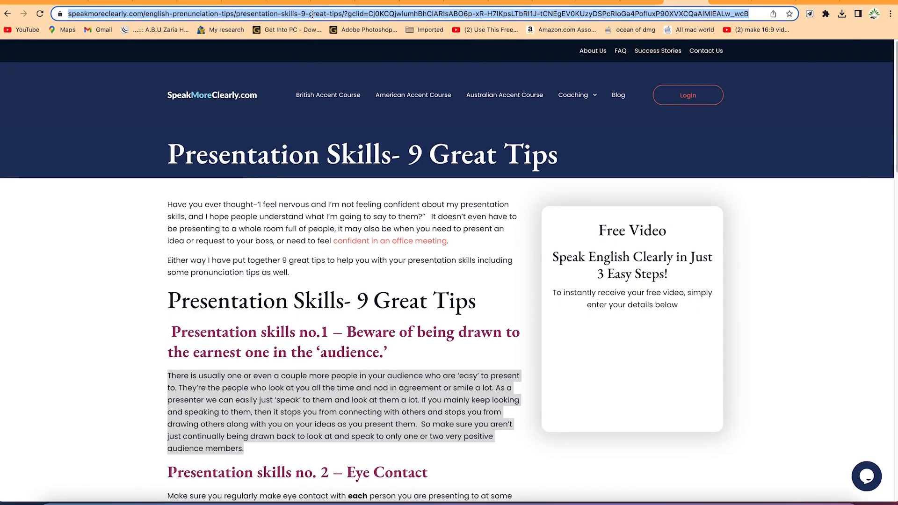
pyautogui.rightClick(314, 17)
pyautogui.click(331, 99)
pyautogui.click(509, 2)
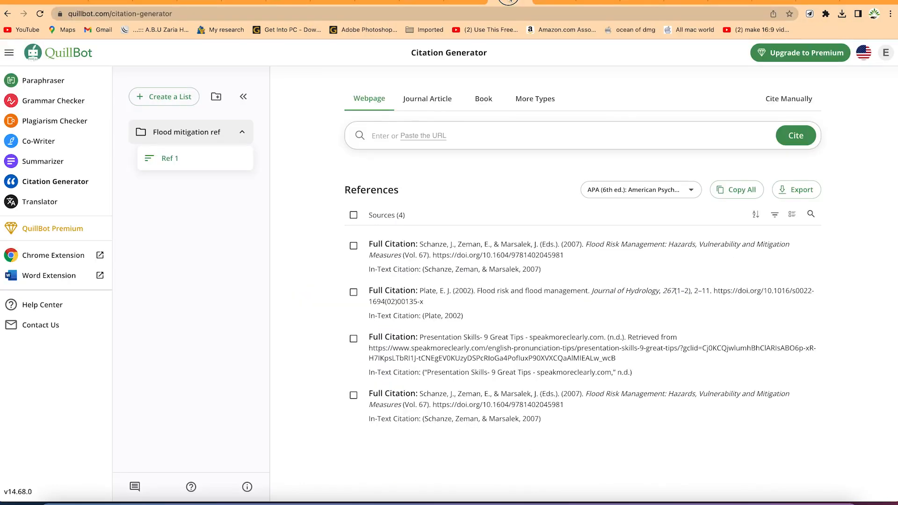
pyautogui.click(463, 132)
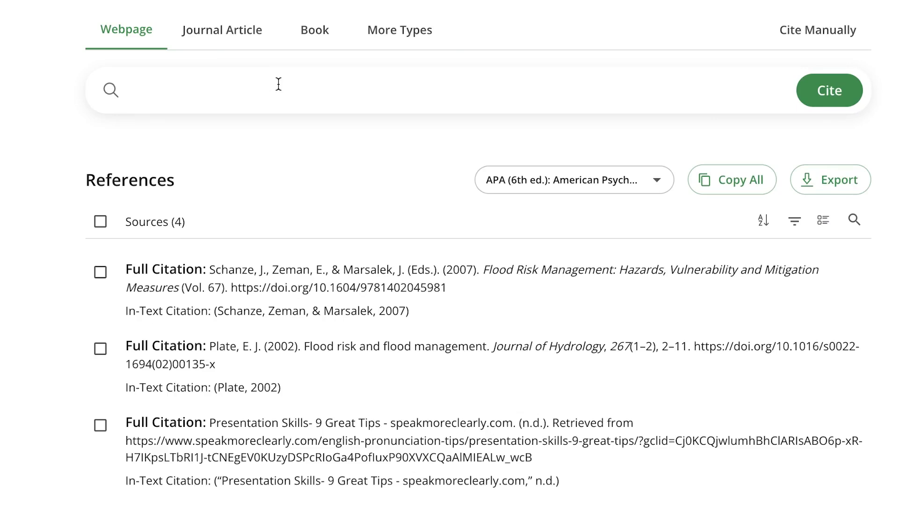
pyautogui.hotkey('ctrl', 'v')
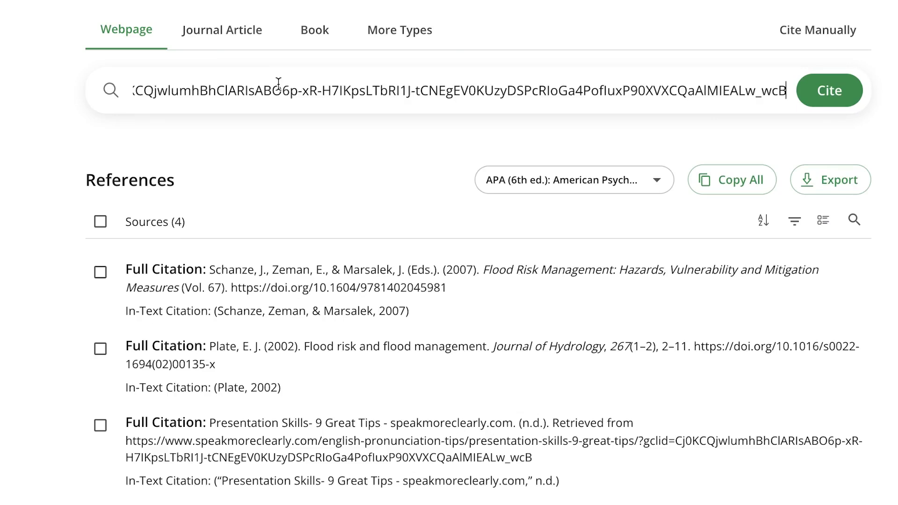
pyautogui.click(818, 85)
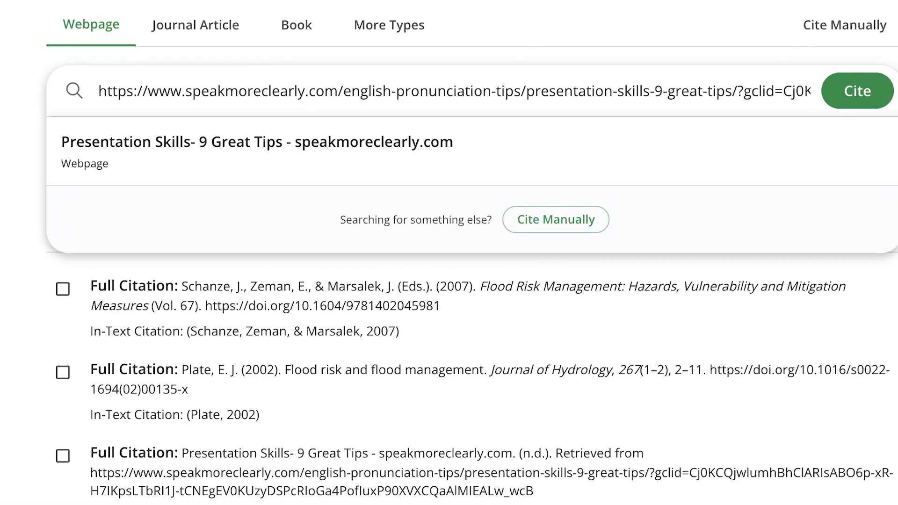
pyautogui.click(415, 146)
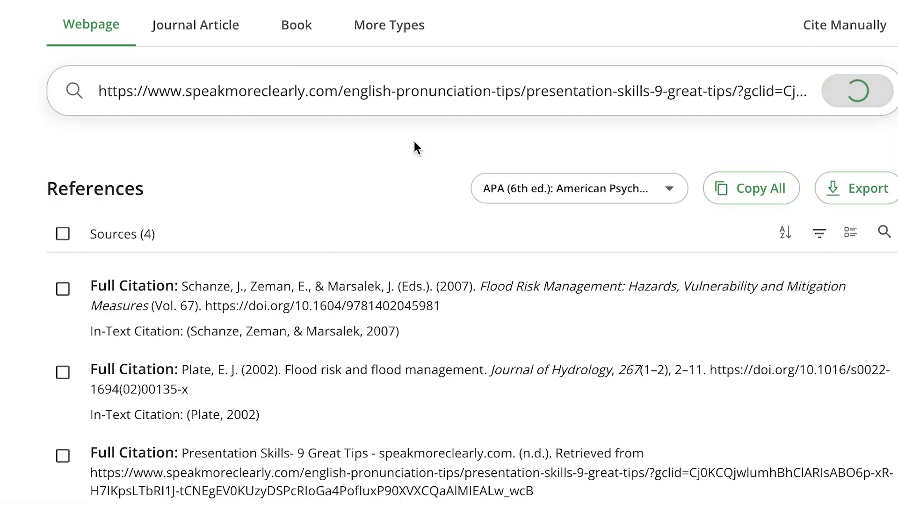
pyautogui.moveTo(245, 383)
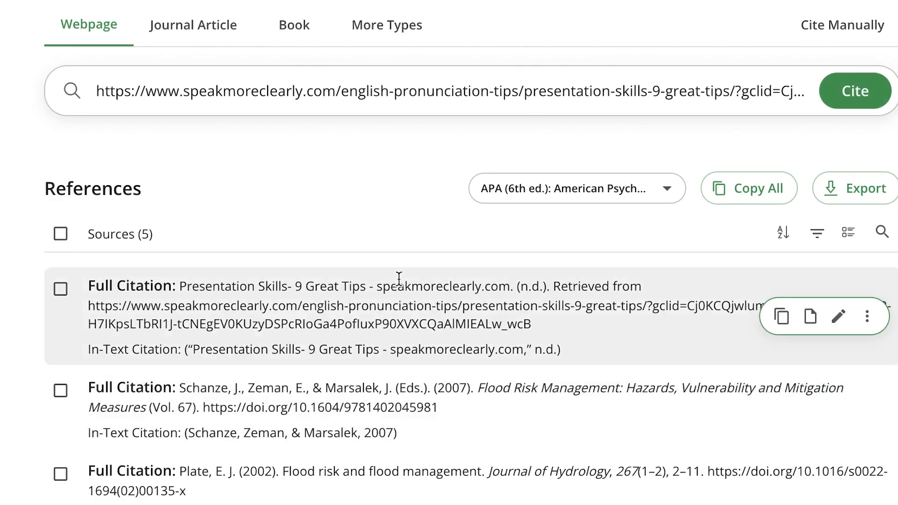
# Cite the 2015 journal article on flood mitigation strategy and research support in South Asia by its full title copied from Taylor & Francis Online
pyautogui.click(190, 27)
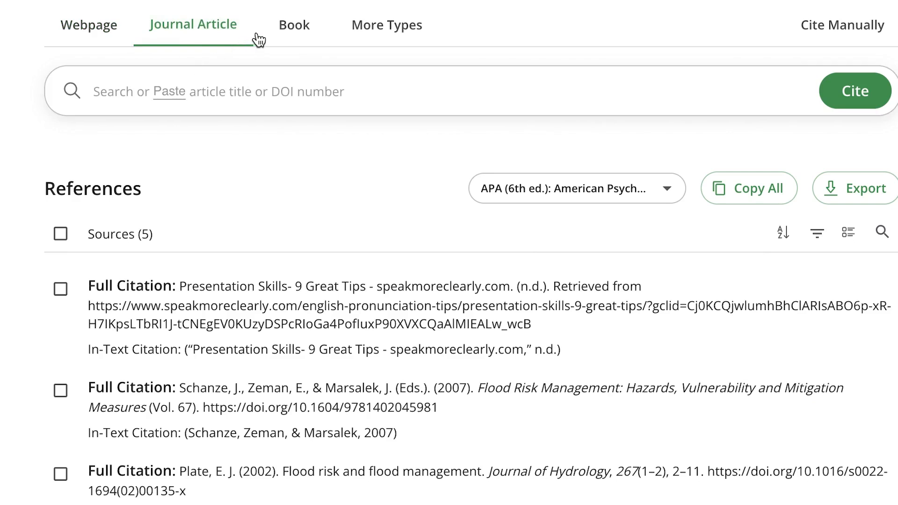
pyautogui.click(200, 111)
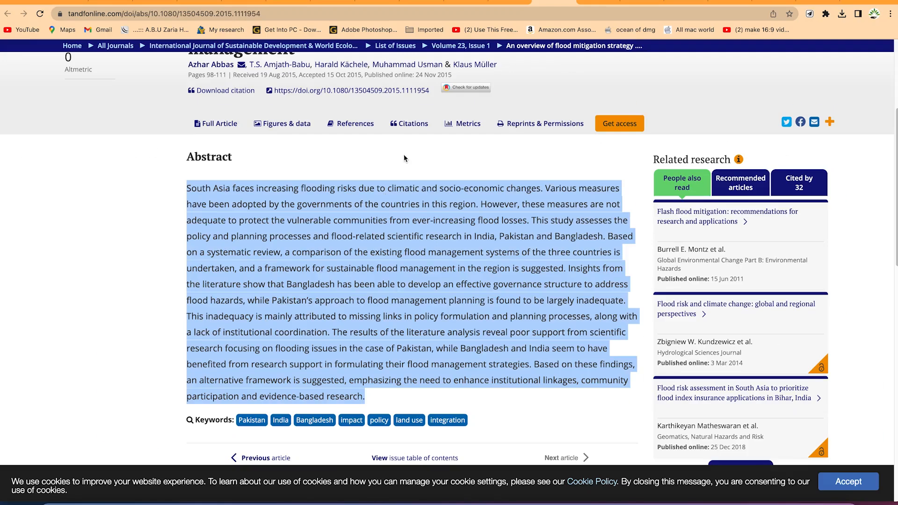
pyautogui.click(153, 124)
pyautogui.scroll(4, 176, 147)
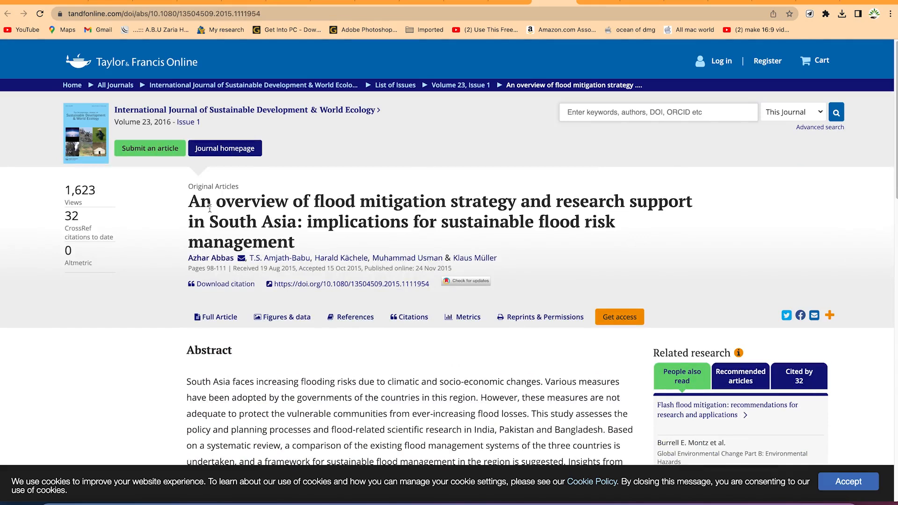
pyautogui.moveTo(297, 242); pyautogui.dragTo(190, 210)
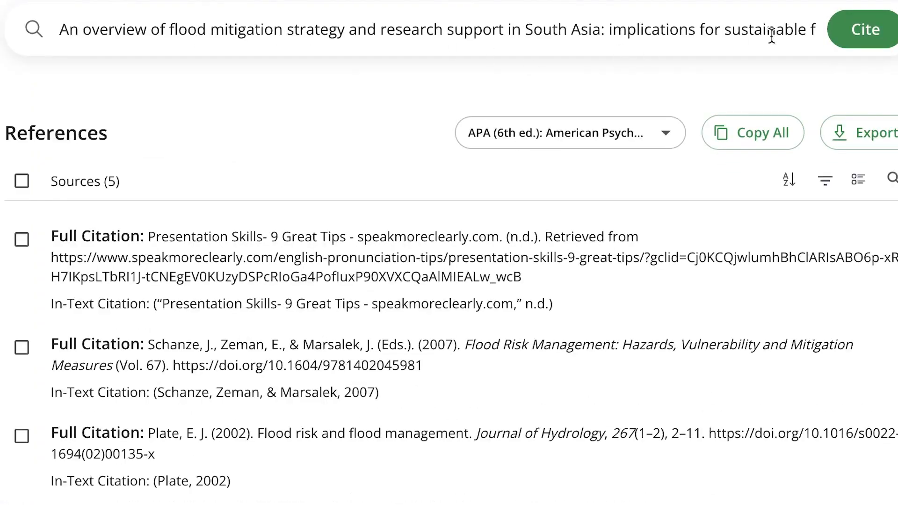
pyautogui.click(863, 29)
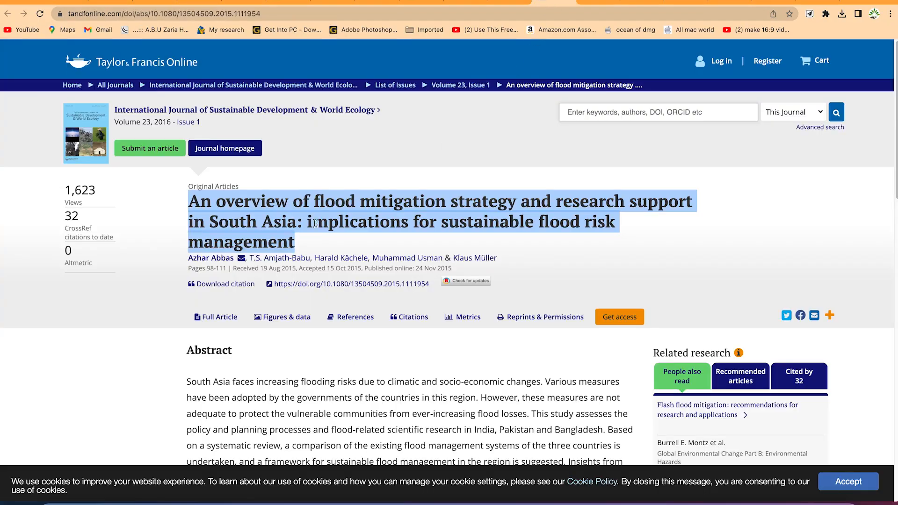
pyautogui.moveTo(206, 261)
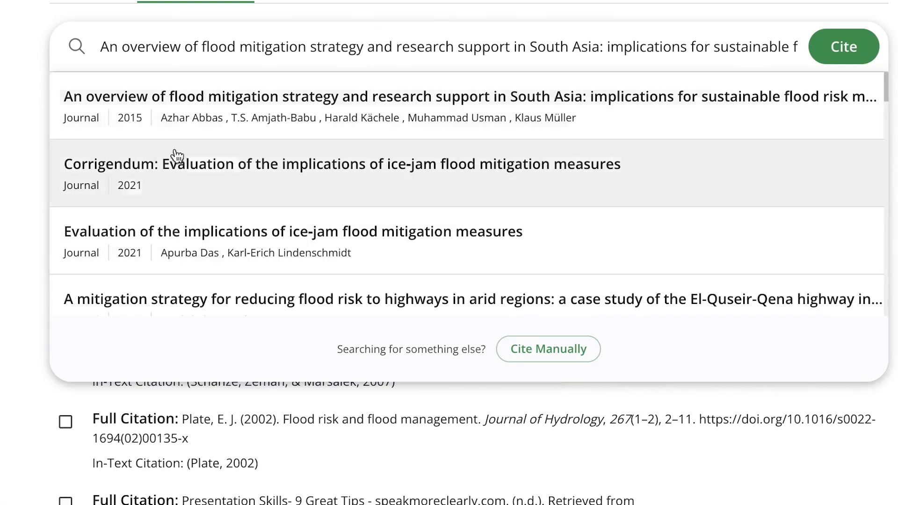
pyautogui.click(414, 106)
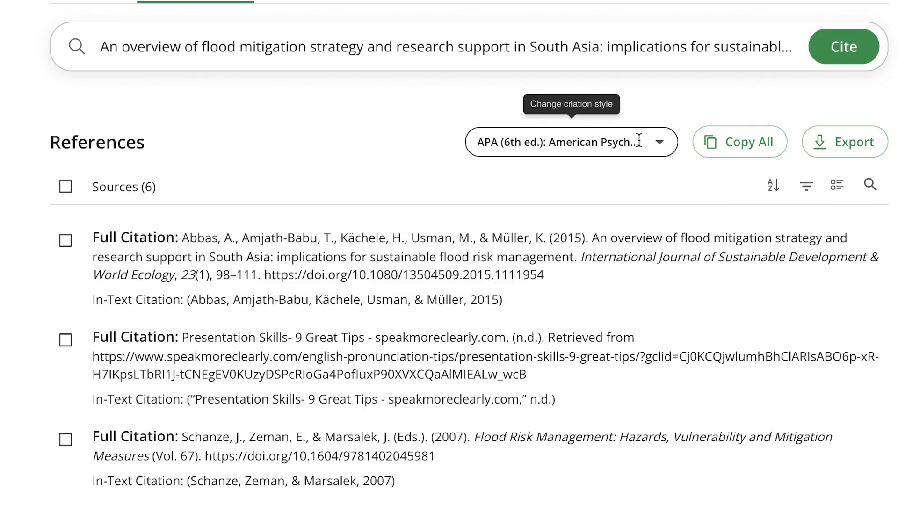
# Look through the available citation styles for the references, keeping APA 6th edition
pyautogui.click(657, 143)
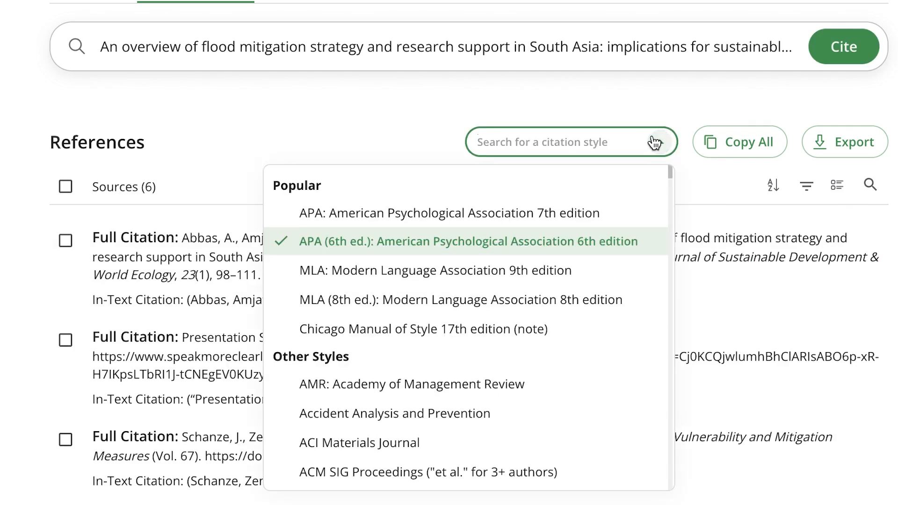
pyautogui.scroll(-12, 593, 213)
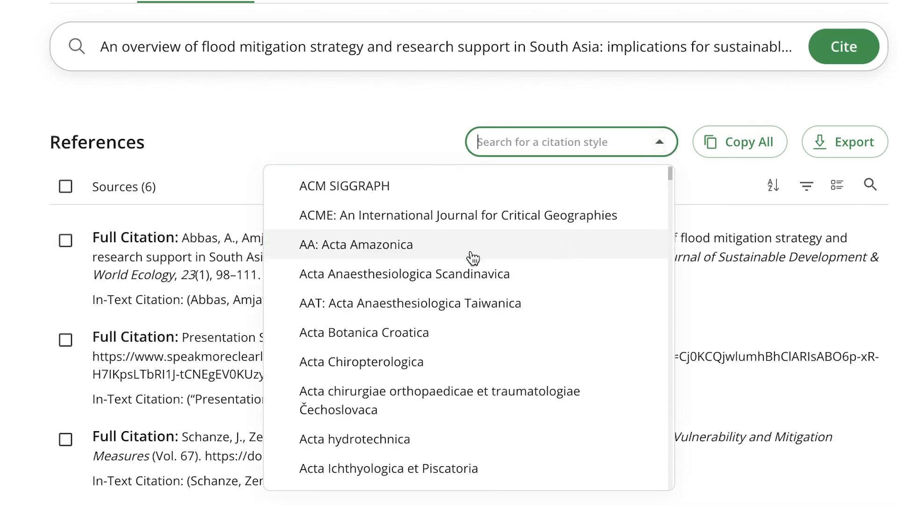
pyautogui.scroll(-15, 468, 255)
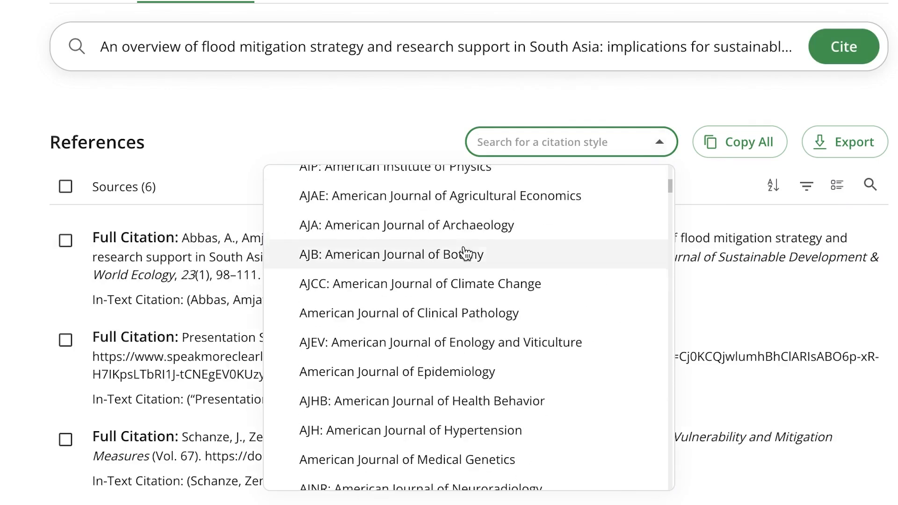
pyautogui.scroll(20, 465, 252)
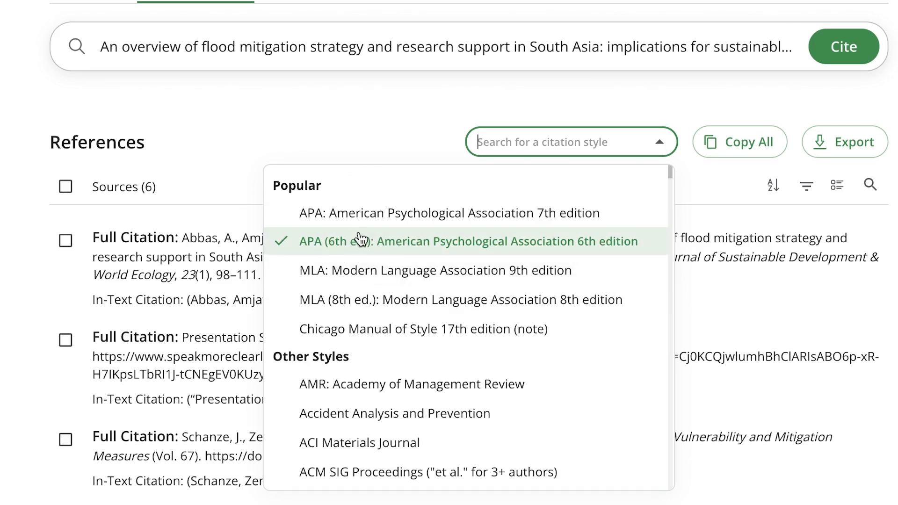
pyautogui.scroll(-15, 363, 346)
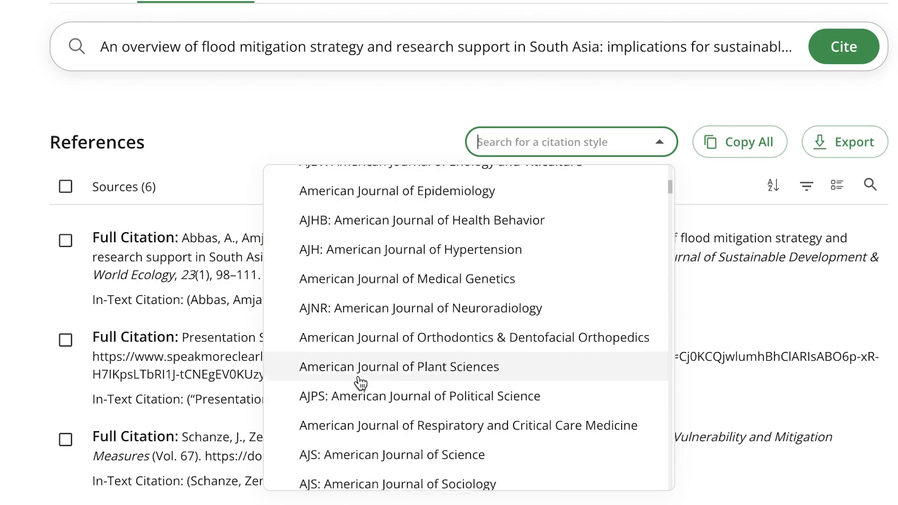
pyautogui.scroll(-10, 359, 364)
pyautogui.scroll(10, 365, 344)
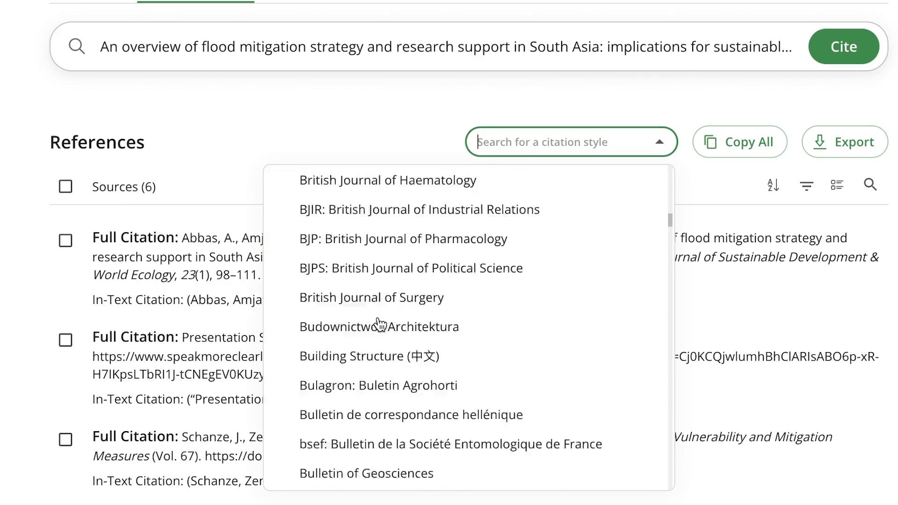
pyautogui.scroll(15, 380, 323)
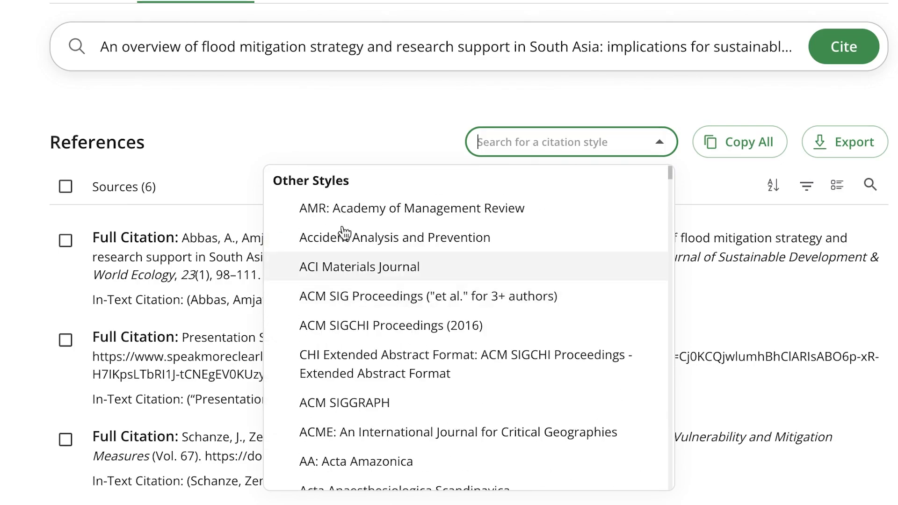
pyautogui.click(322, 109)
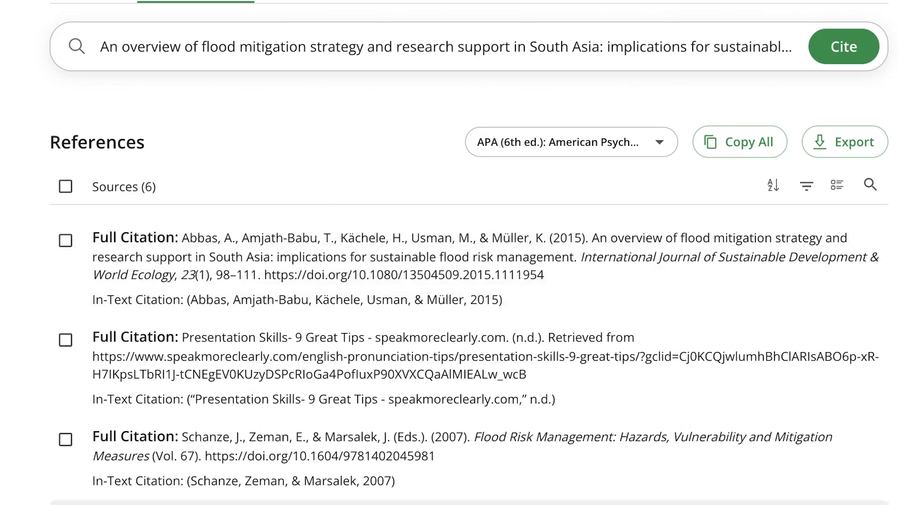
pyautogui.click(294, 0)
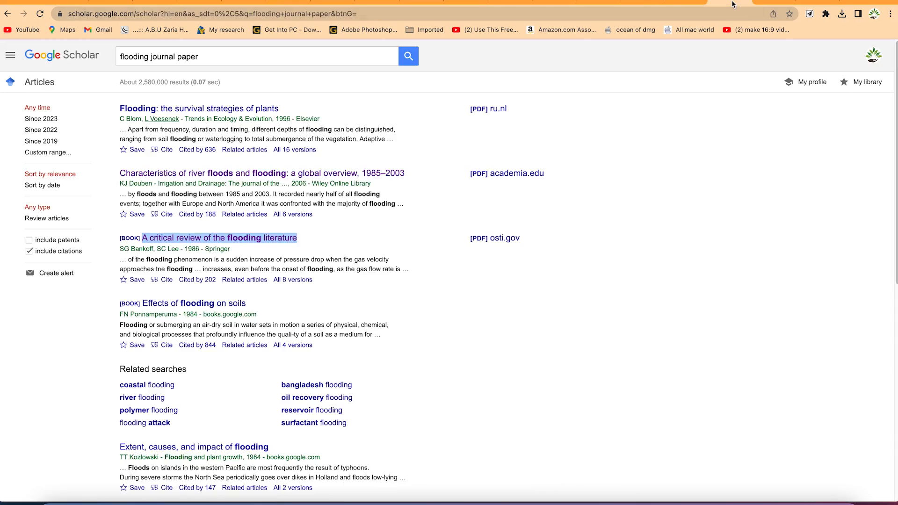
pyautogui.click(732, 5)
pyautogui.click(178, 331)
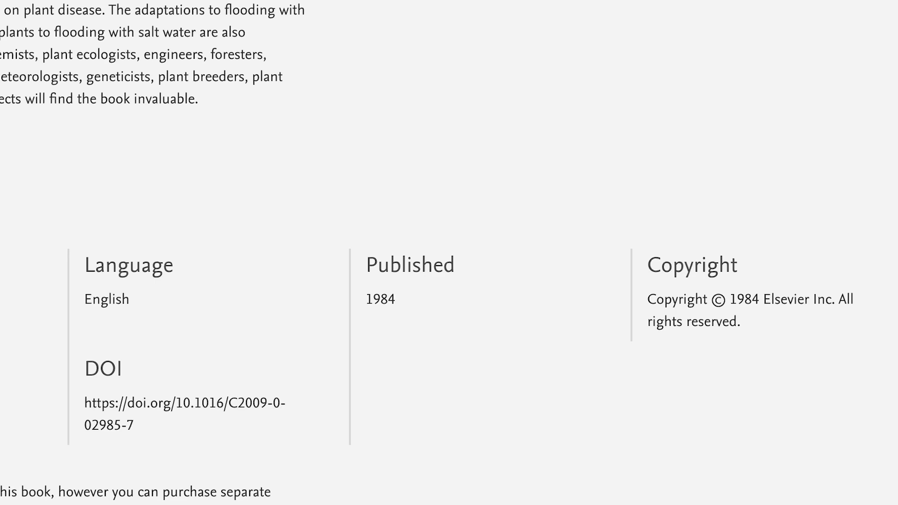
pyautogui.tripleClick(236, 299)
pyautogui.hotkey('ctrl', 'c')
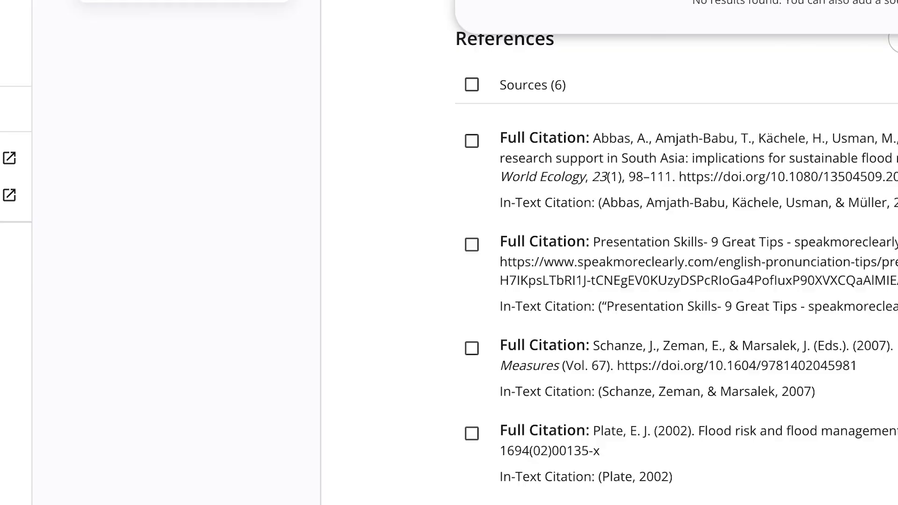
pyautogui.tripleClick(206, 102)
pyautogui.hotkey('ctrl', 'v')
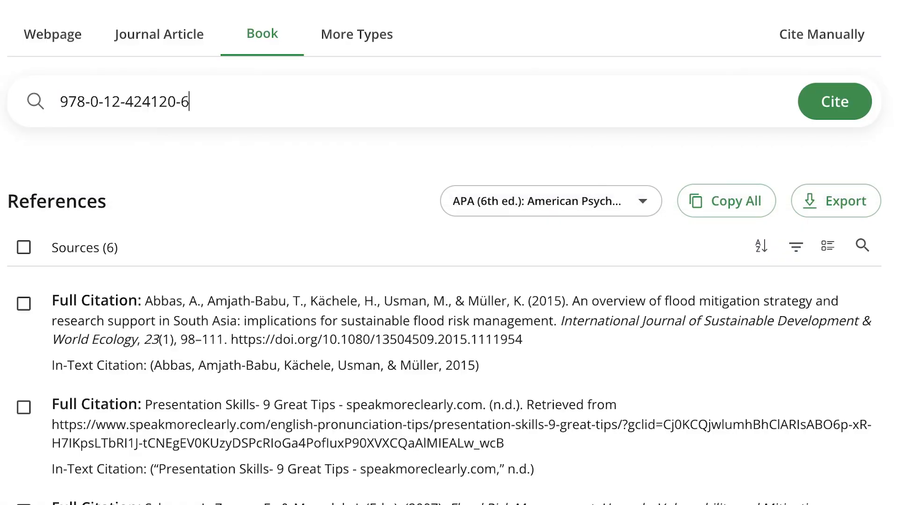
pyautogui.click(834, 108)
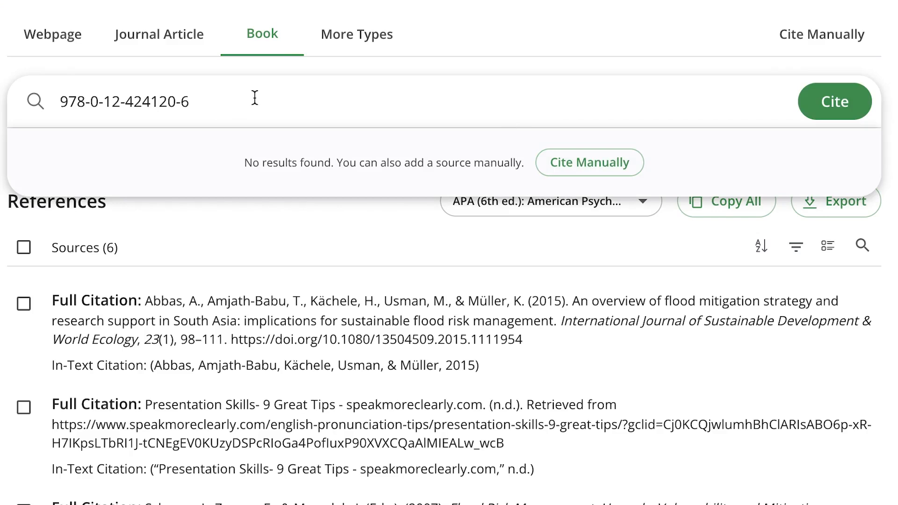
pyautogui.hotkey('ctrl', 'a')
pyautogui.hotkey('ctrl', 'v')
pyautogui.click(852, 107)
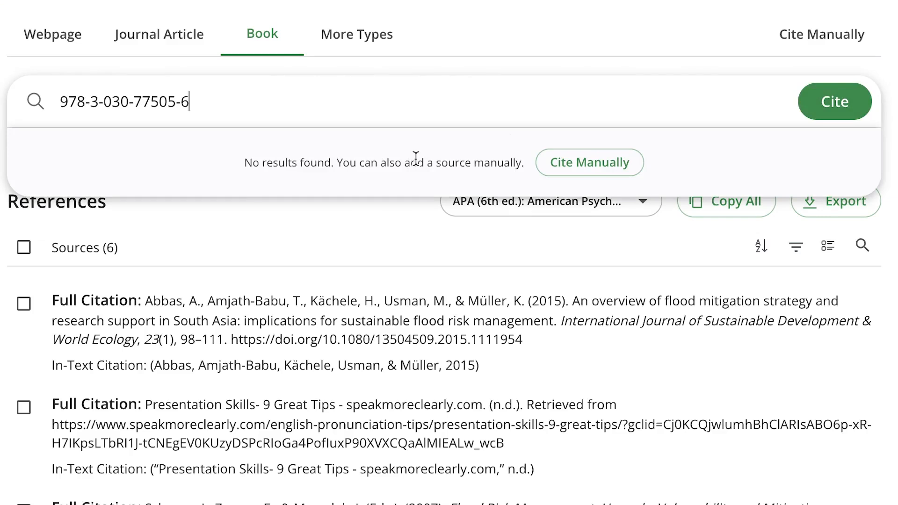
# Open the manual Book citation form and examine its title, contributor, publication and identifier fields
pyautogui.click(607, 164)
pyautogui.click(371, 62)
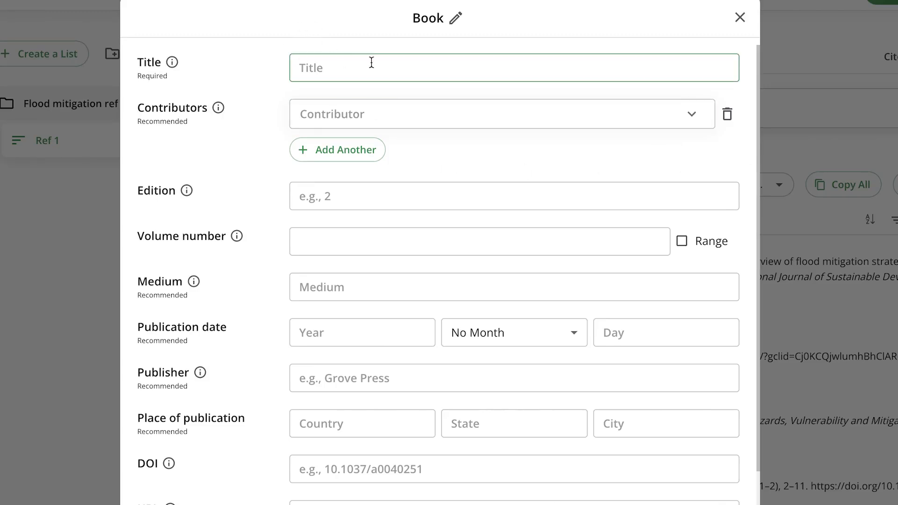
pyautogui.click(414, 114)
pyautogui.click(412, 139)
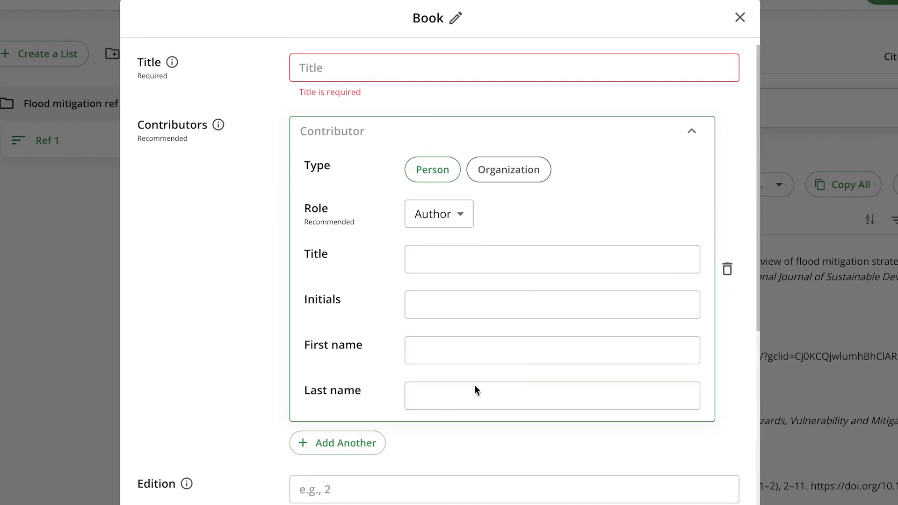
pyautogui.scroll(-1, 515, 403)
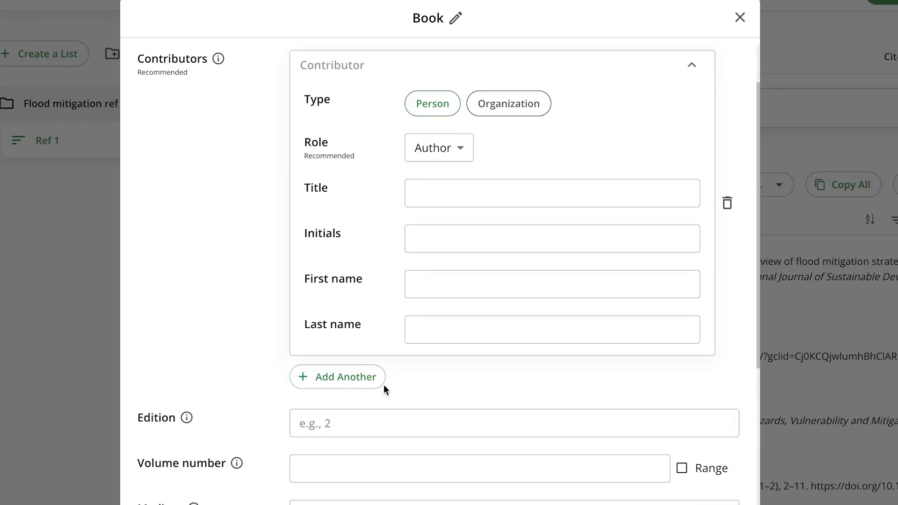
pyautogui.scroll(-1, 356, 408)
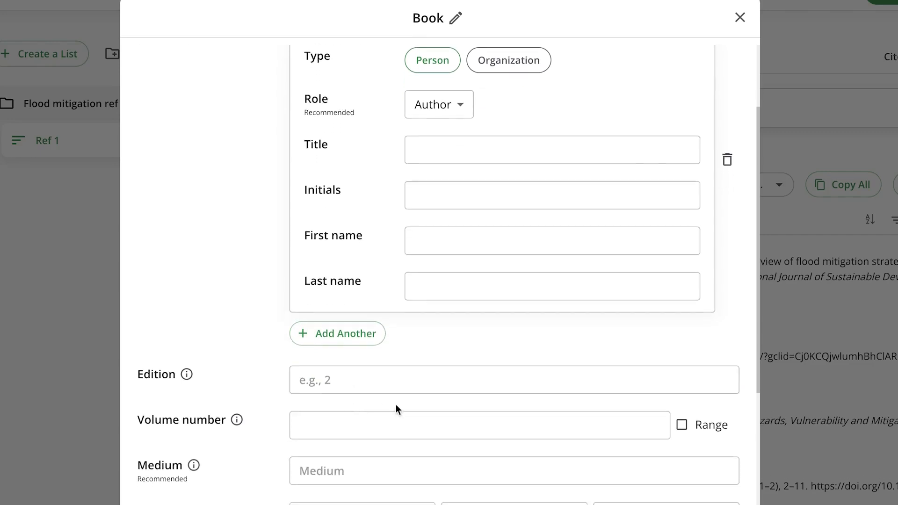
pyautogui.click(400, 415)
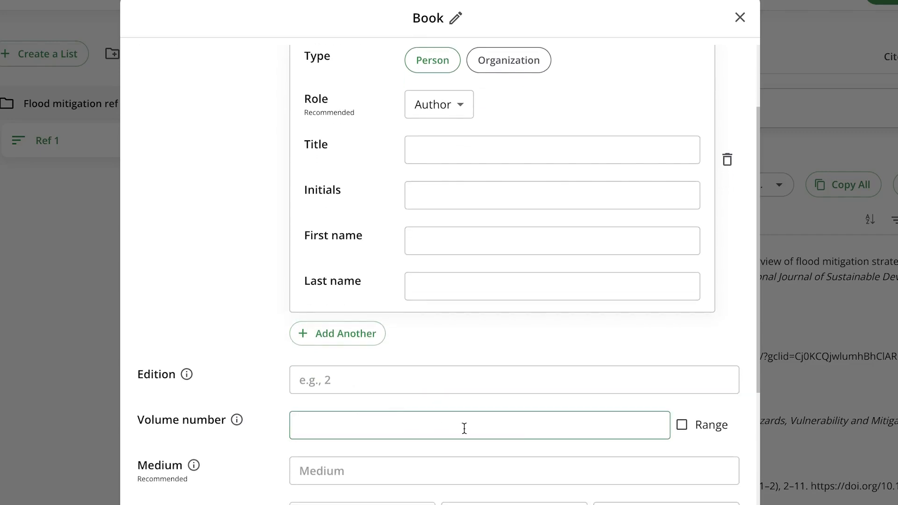
pyautogui.scroll(-6, 453, 333)
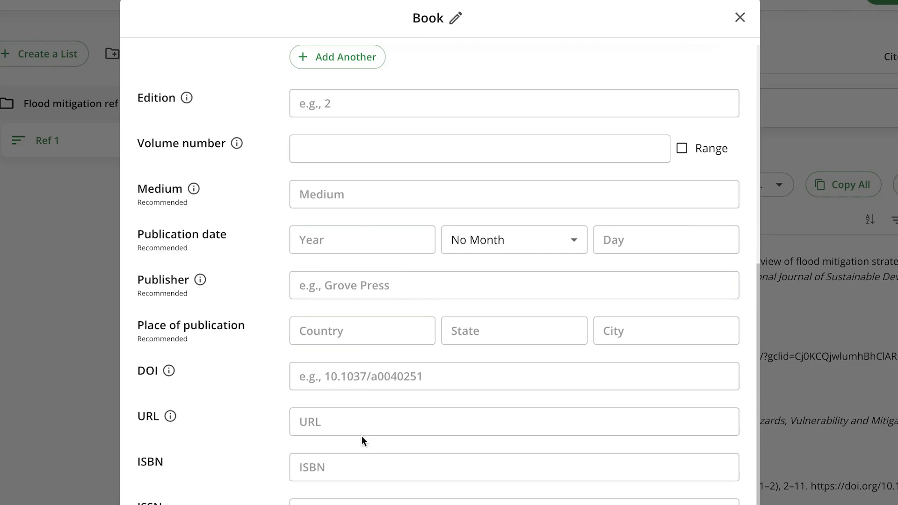
pyautogui.scroll(-2, 383, 466)
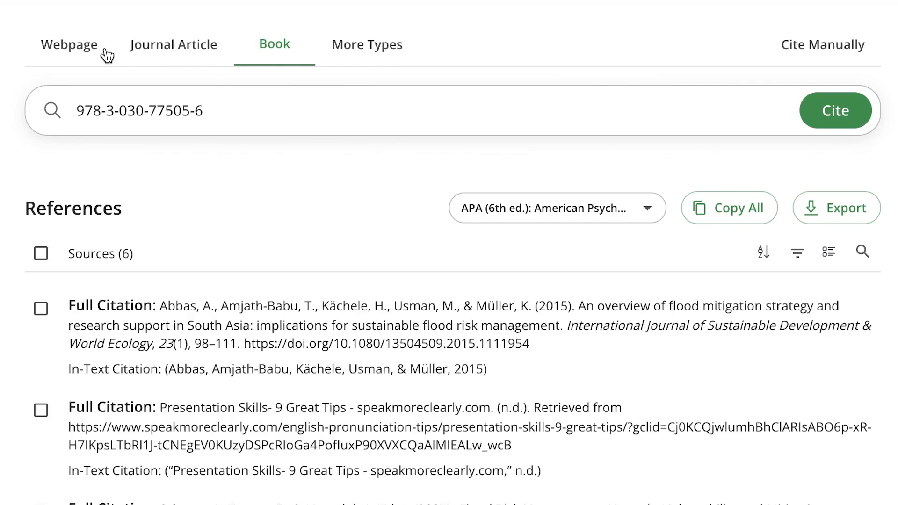
# Browse the additional source types and examine the Image and Report citation forms, closing each without saving
pyautogui.click(372, 42)
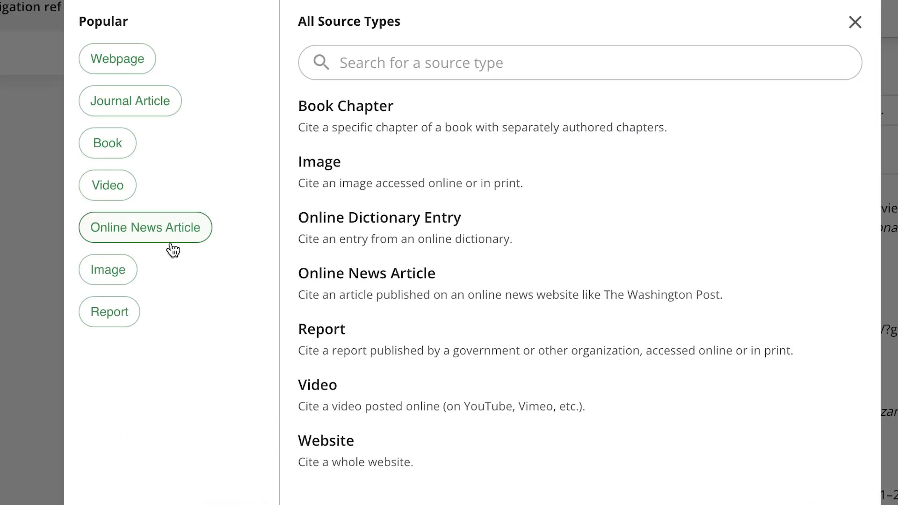
pyautogui.click(117, 278)
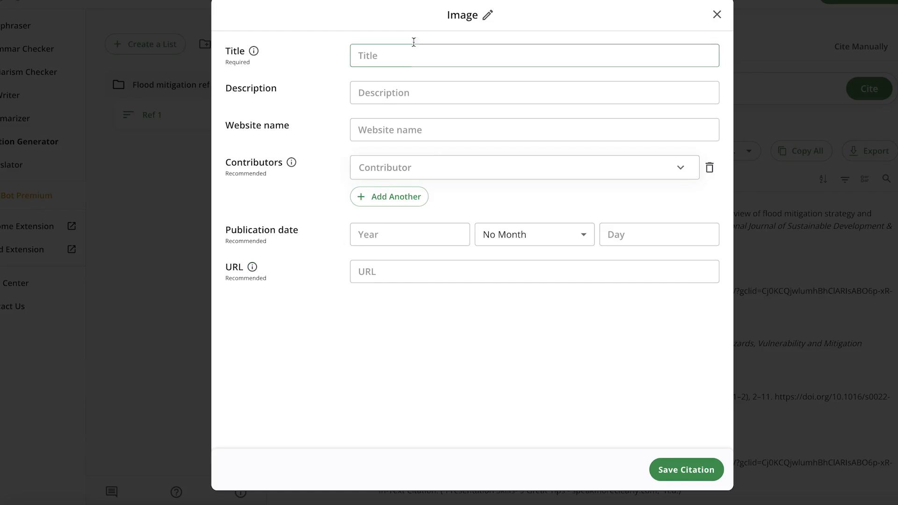
pyautogui.click(441, 274)
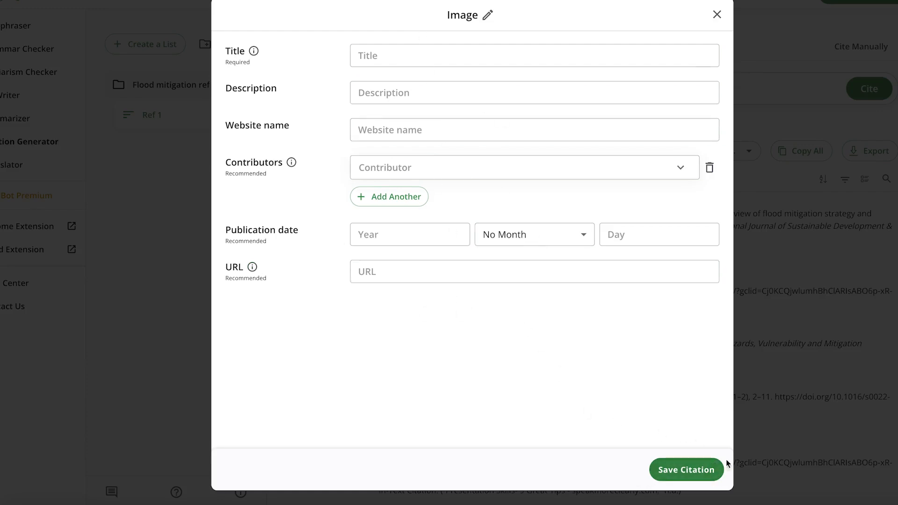
pyautogui.click(717, 15)
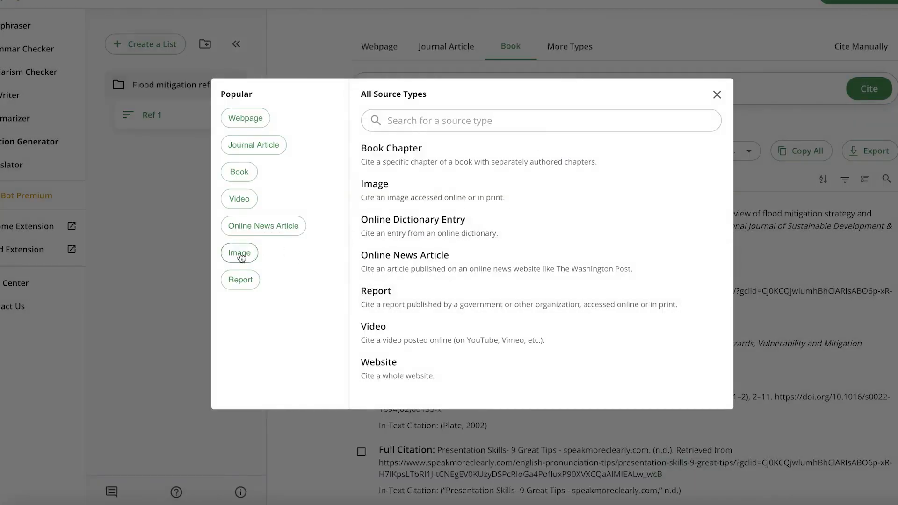
pyautogui.click(241, 280)
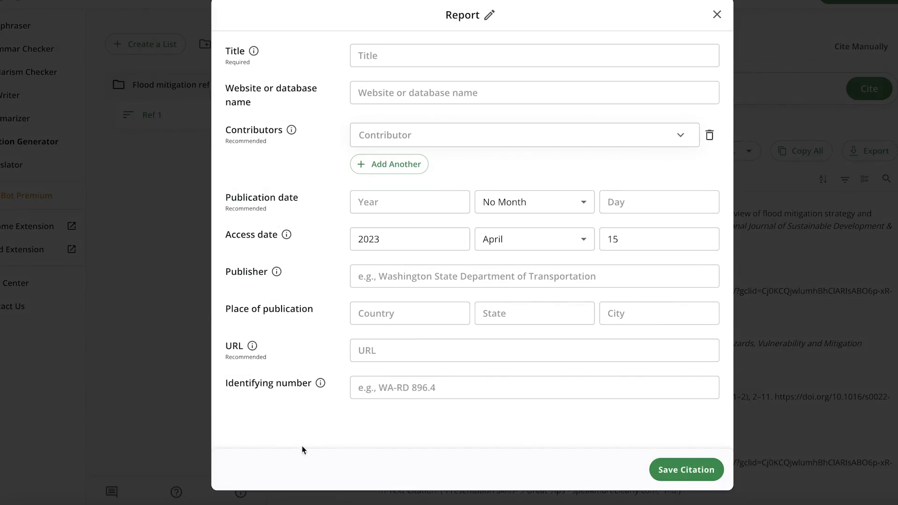
pyautogui.click(717, 15)
pyautogui.click(239, 254)
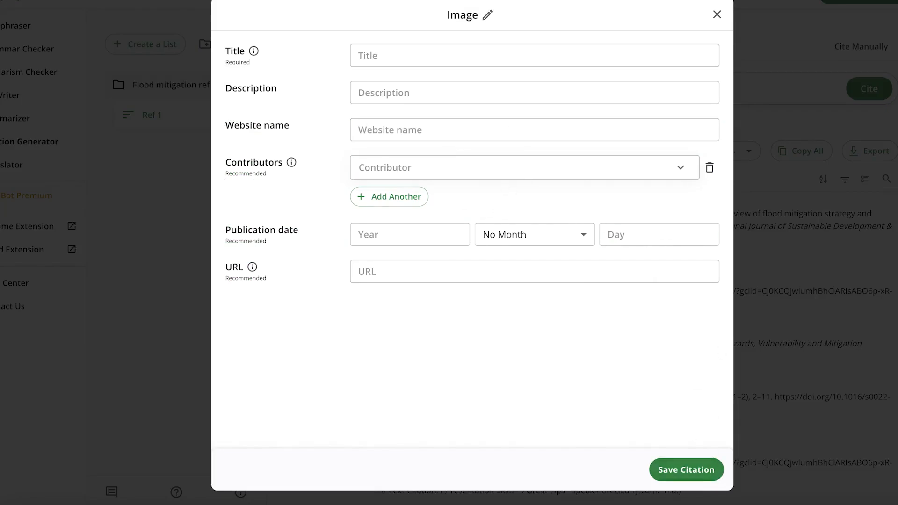
pyautogui.click(716, 21)
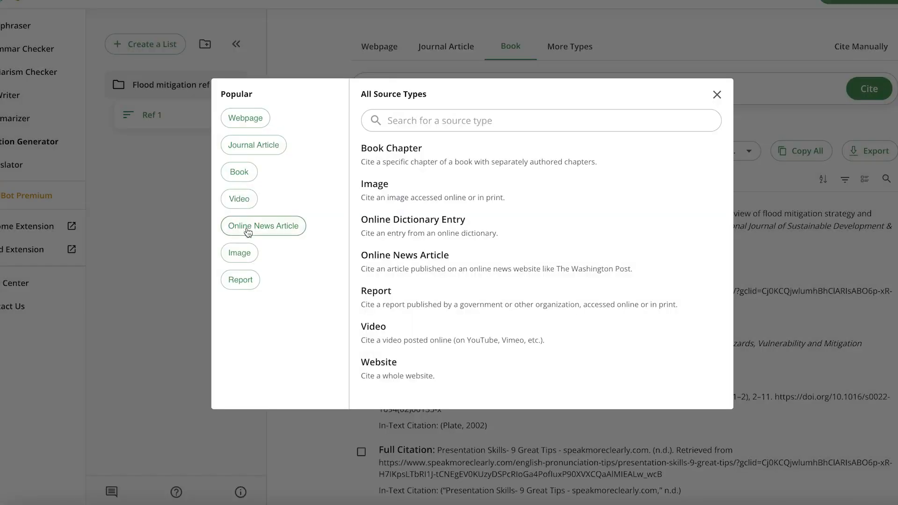
# Examine the Video citation form and its URL field, and close the form and the source type list without saving
pyautogui.click(248, 195)
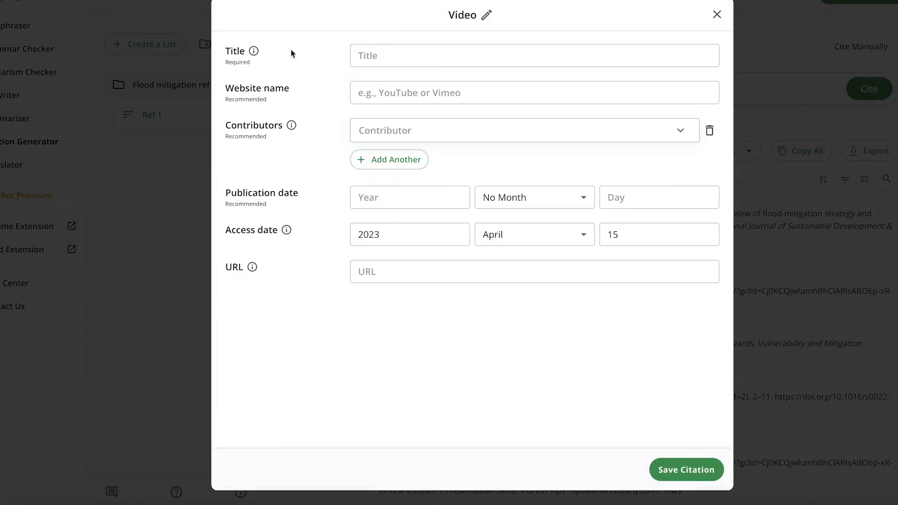
pyautogui.click(431, 273)
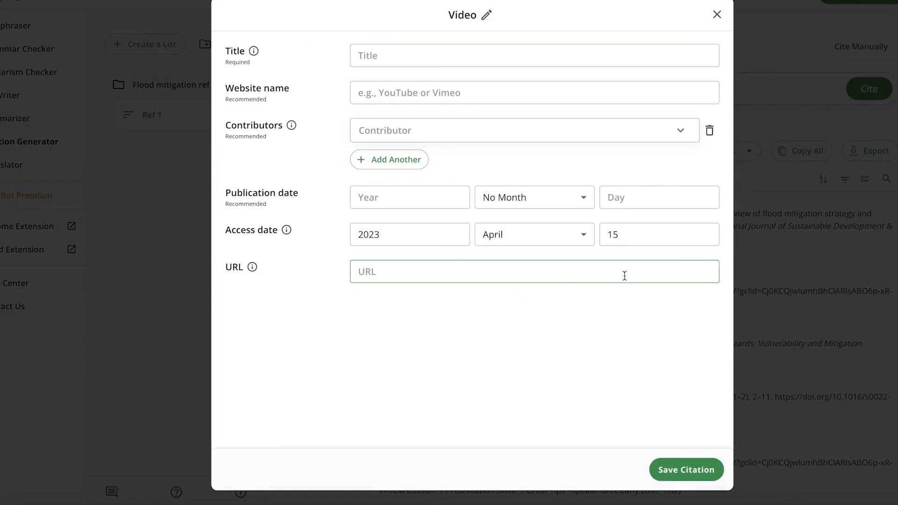
pyautogui.click(716, 15)
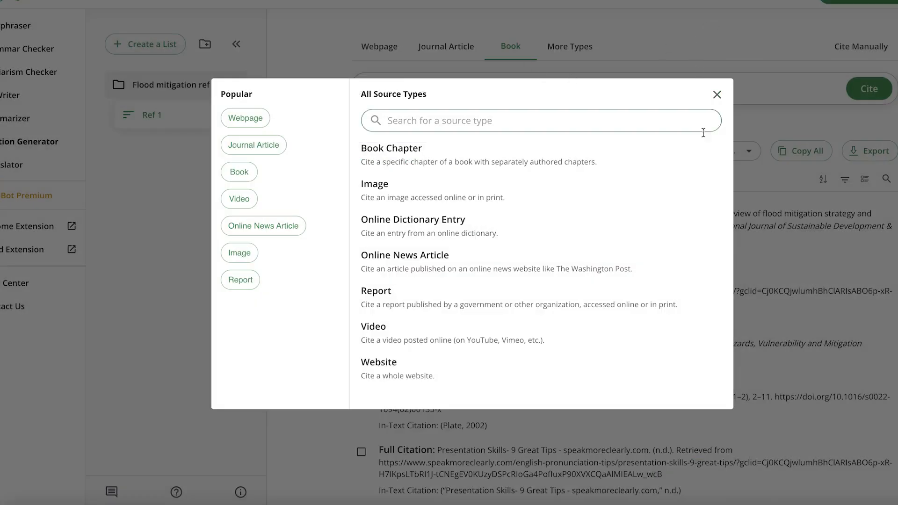
pyautogui.click(731, 73)
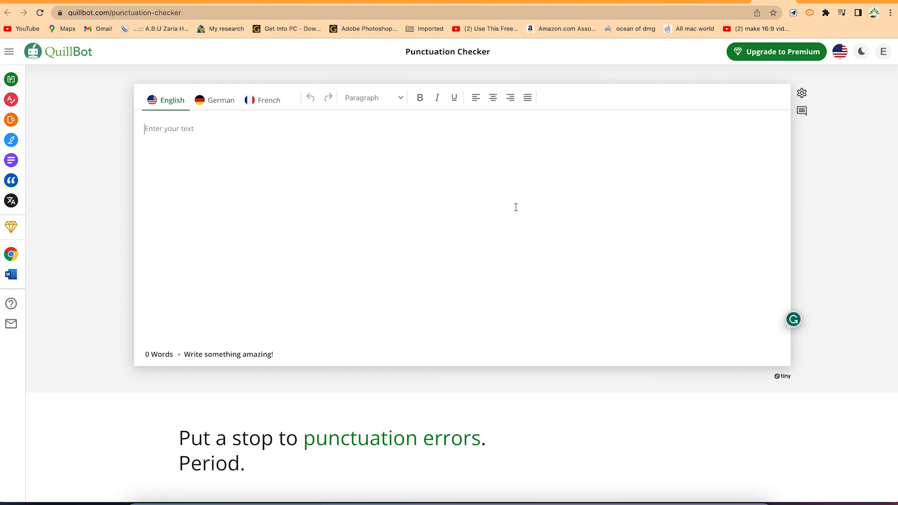
# Examine the Punctuation Checker's title and address, and its link under Free Grammar Tools on the Grammar Checker page
pyautogui.moveTo(401, 53); pyautogui.dragTo(506, 48)
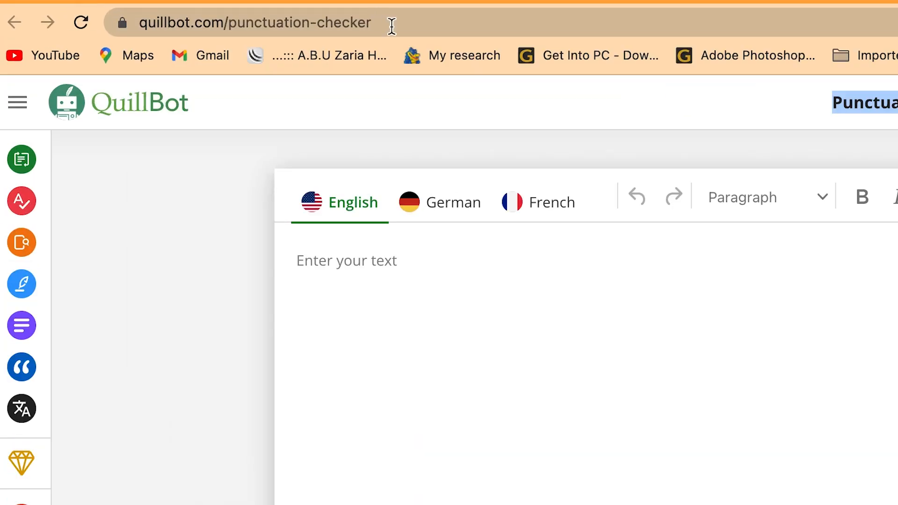
pyautogui.click(395, 24)
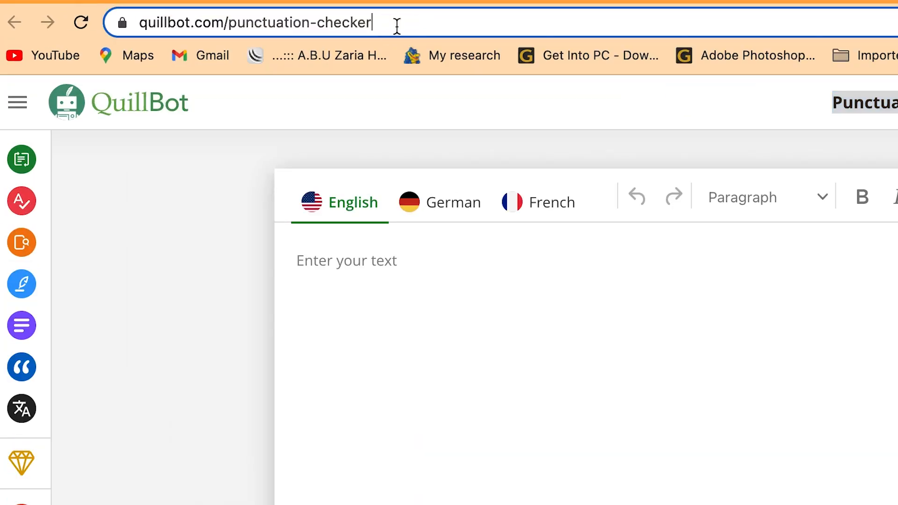
pyautogui.click(794, 356)
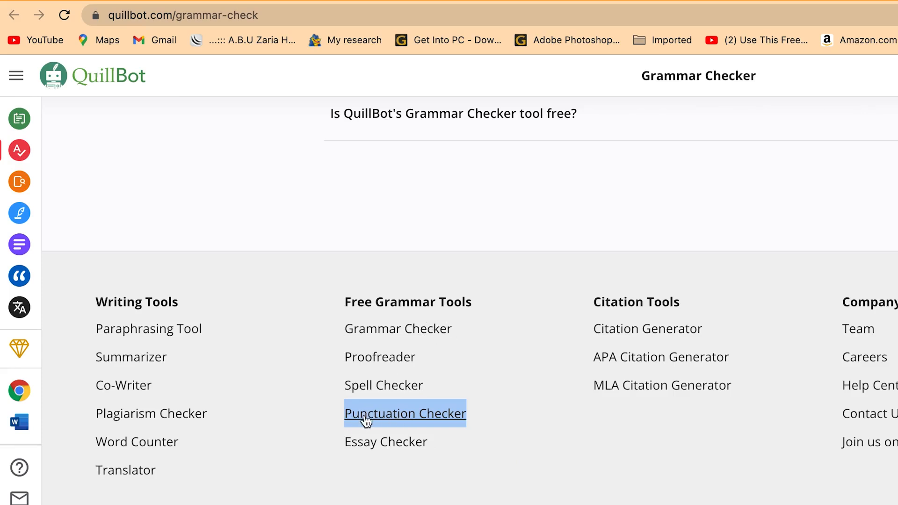
pyautogui.click(729, 0)
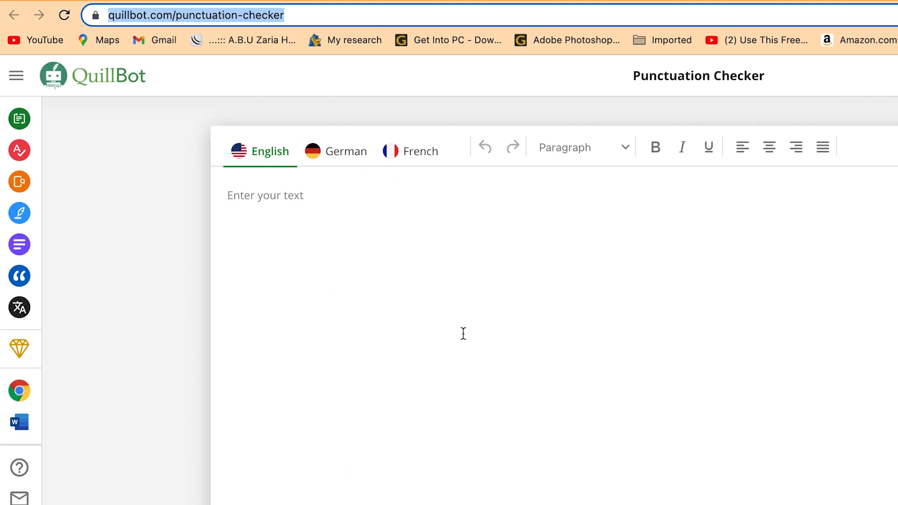
# Examine the Punctuation Checker page's sections on how the tool works, why to use it and where it can be used
pyautogui.scroll(-8, 531, 372)
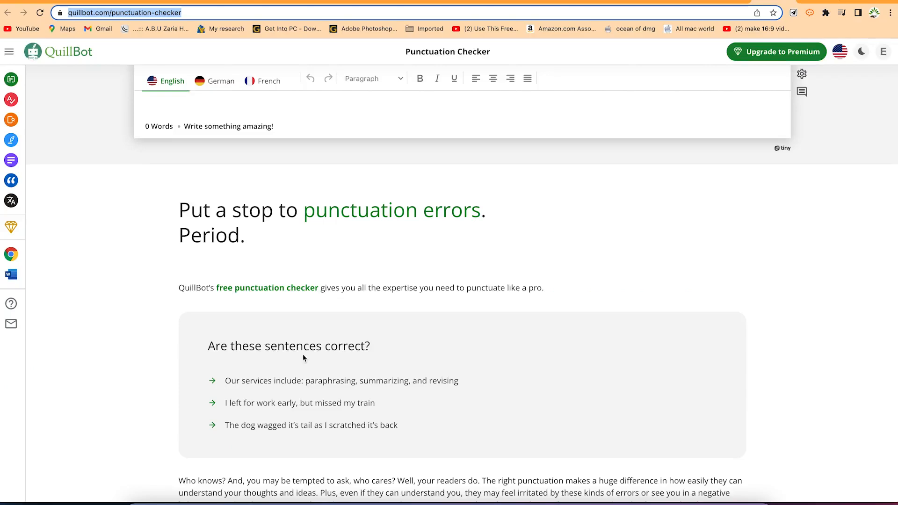
pyautogui.scroll(-6, 317, 379)
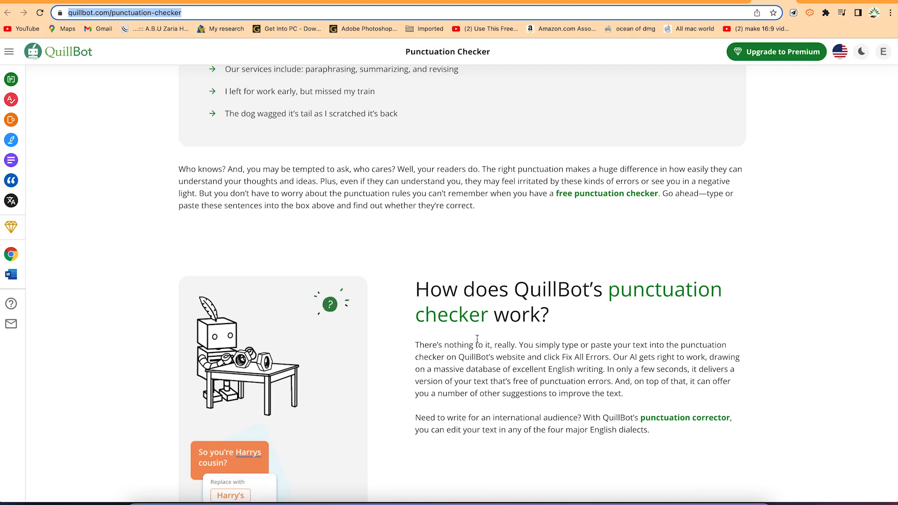
pyautogui.scroll(-5, 477, 338)
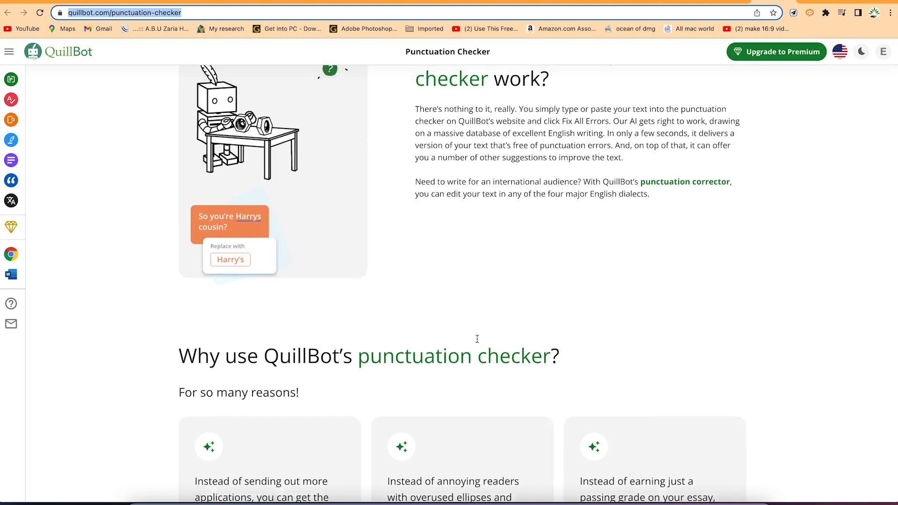
pyautogui.scroll(2, 477, 338)
pyautogui.scroll(-4, 477, 341)
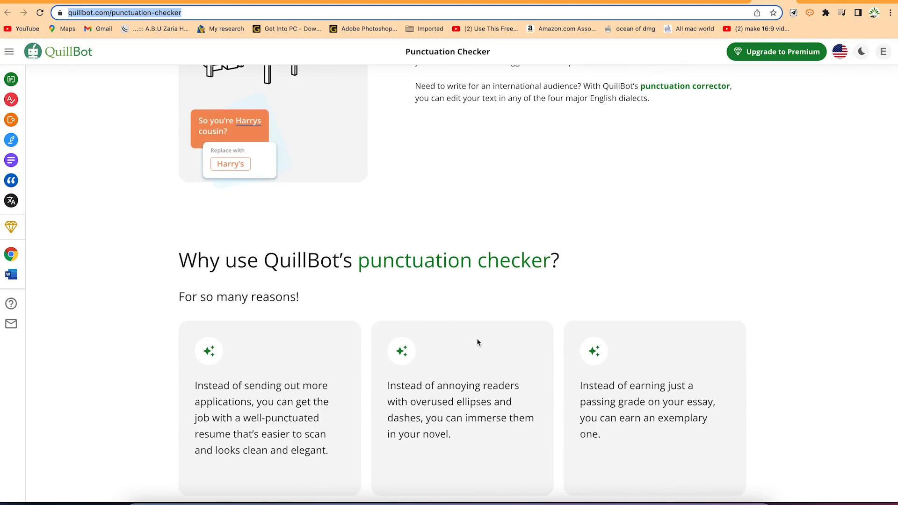
pyautogui.scroll(-3, 477, 343)
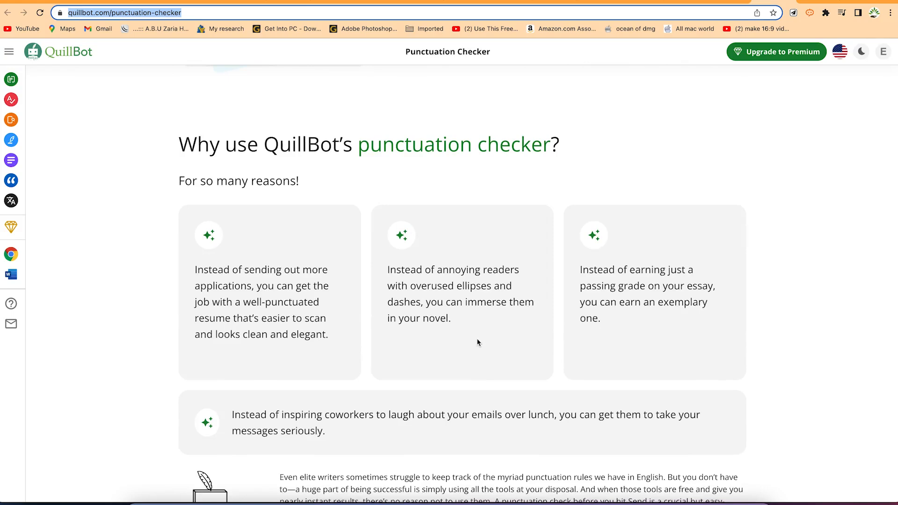
pyautogui.scroll(-5, 477, 342)
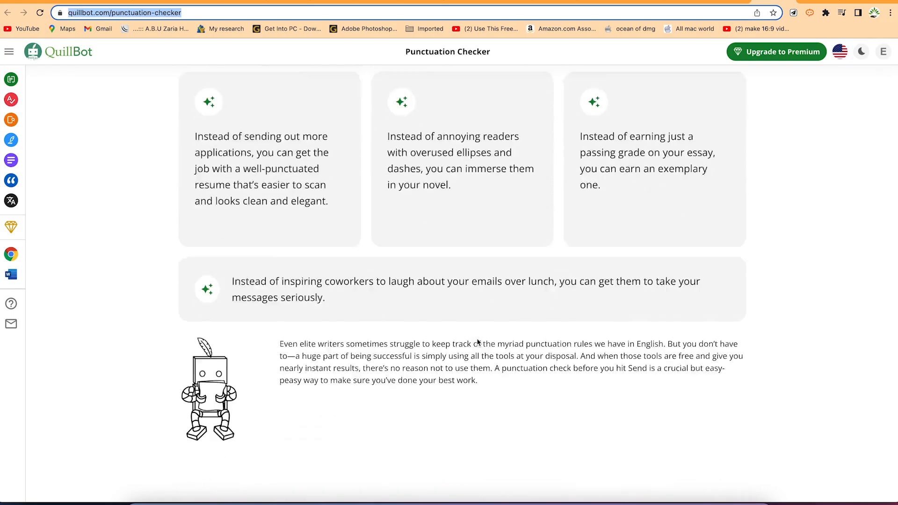
pyautogui.scroll(-2, 477, 342)
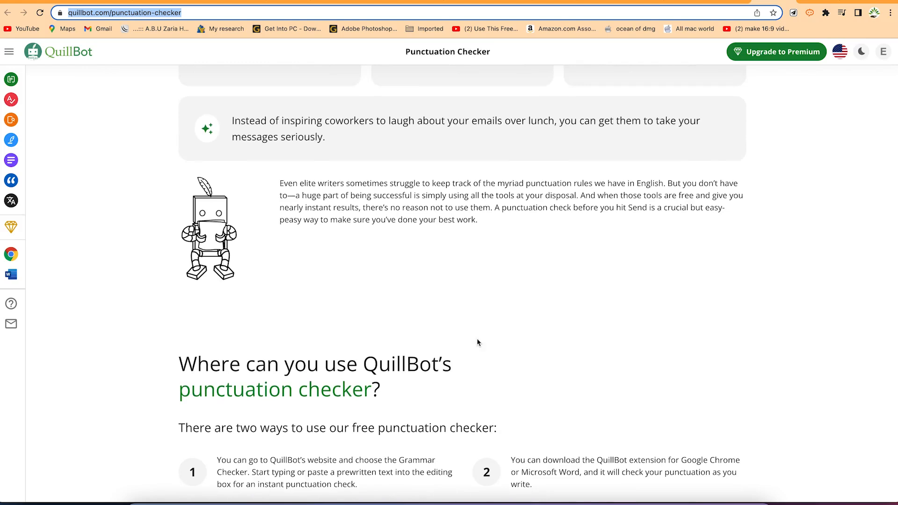
pyautogui.scroll(-2, 477, 343)
pyautogui.scroll(-2, 476, 338)
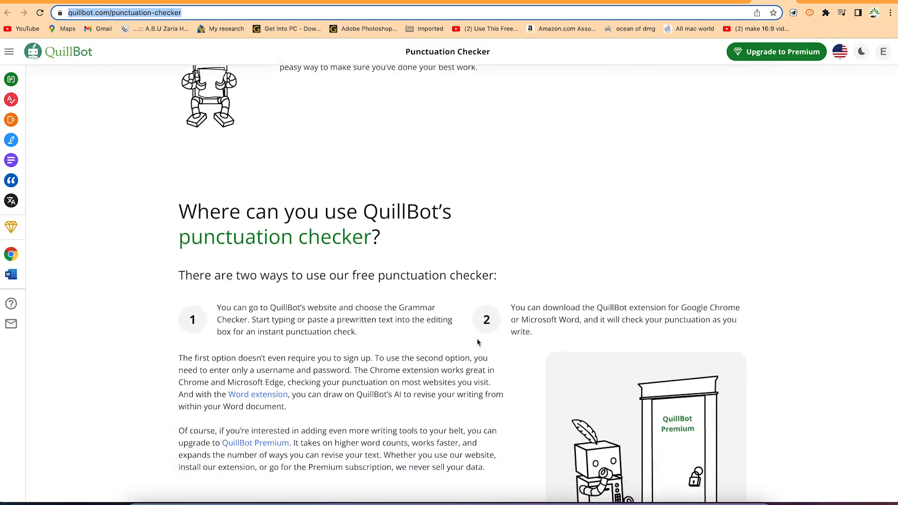
pyautogui.scroll(-5, 477, 338)
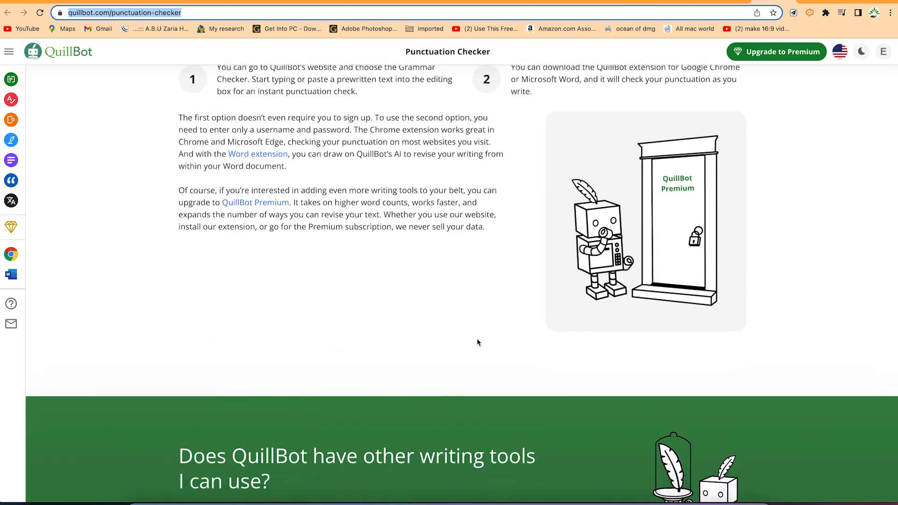
# Paste the sample weather paragraph from the Quillbot Texts document into the Punctuation Checker's English editor
pyautogui.scroll(8, 476, 338)
pyautogui.scroll(14, 476, 339)
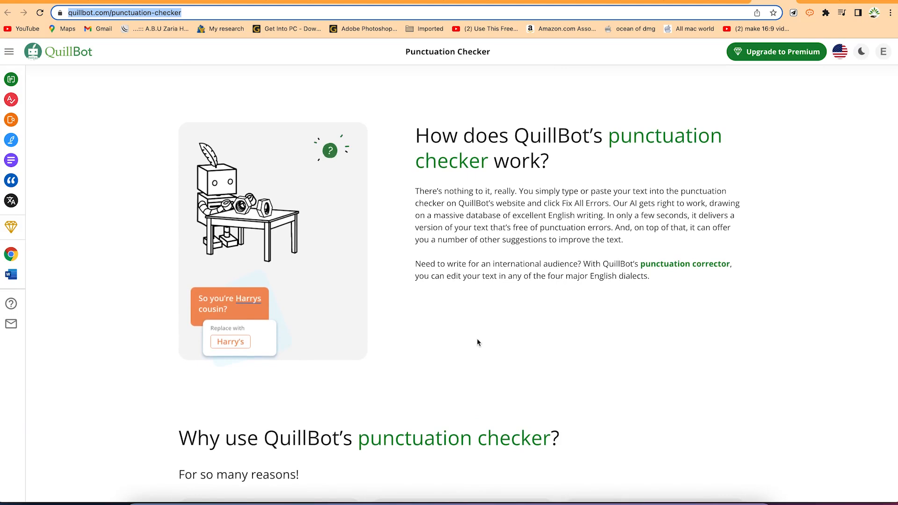
pyautogui.scroll(7, 476, 338)
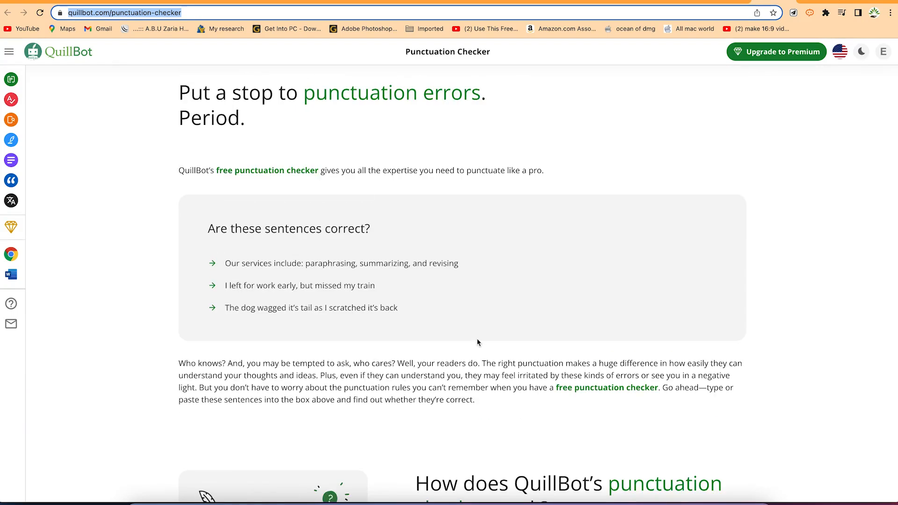
pyautogui.scroll(7, 477, 341)
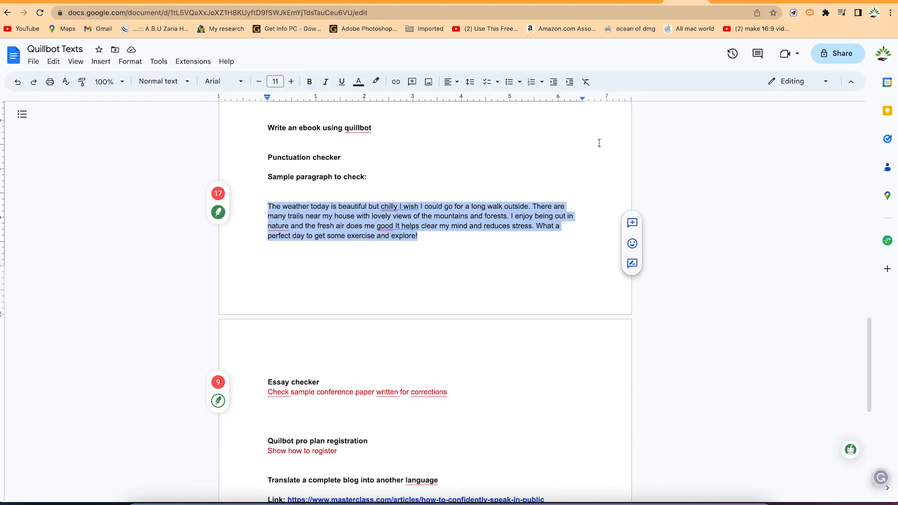
pyautogui.click(772, 5)
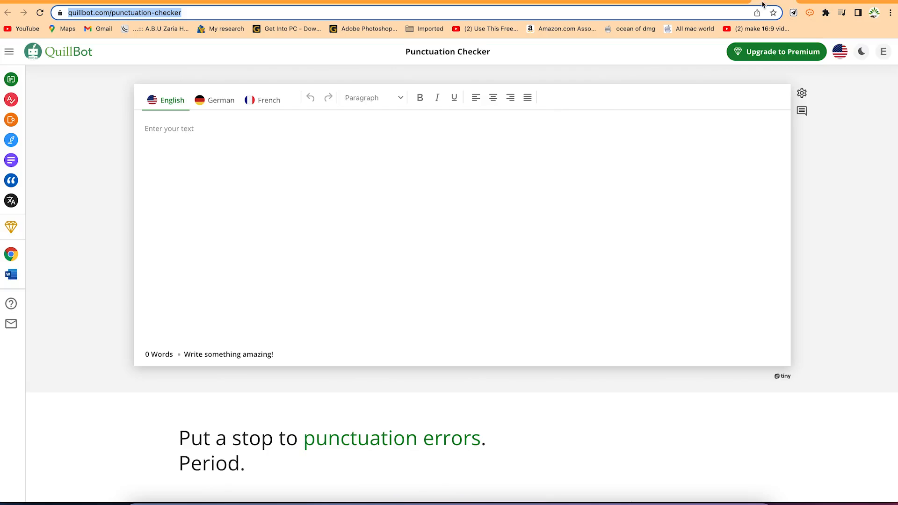
pyautogui.click(279, 142)
pyautogui.write('The weather today is beautiful but chilly I wish I could go for a long walk outside. There are many trails near my house with lovely views of the mountains and forests. I enjoy being out in nature and the fresh air does me good It helps clear my mind and reduces stress. What a perfect day to get some exercise and explore!')
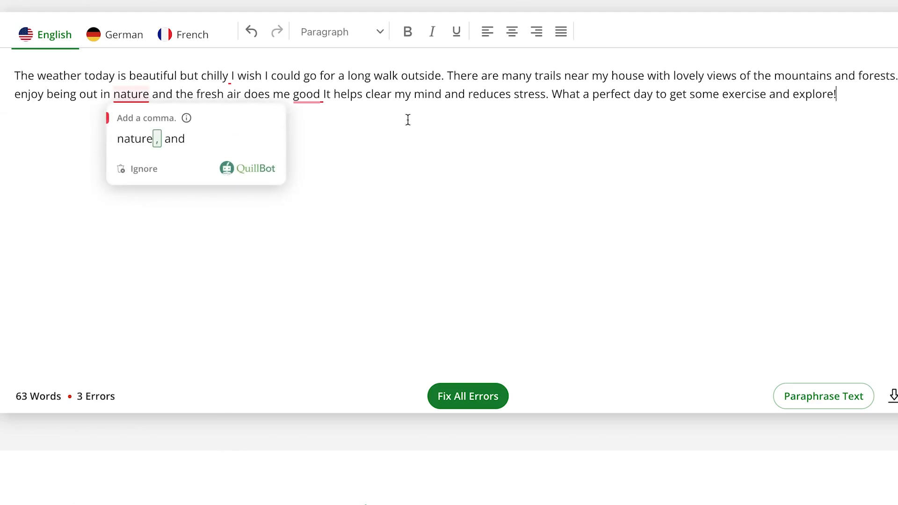
# Accept the suggested comma after "nature" and replace the adjective "good" with "well" in the second line
pyautogui.moveTo(145, 88)
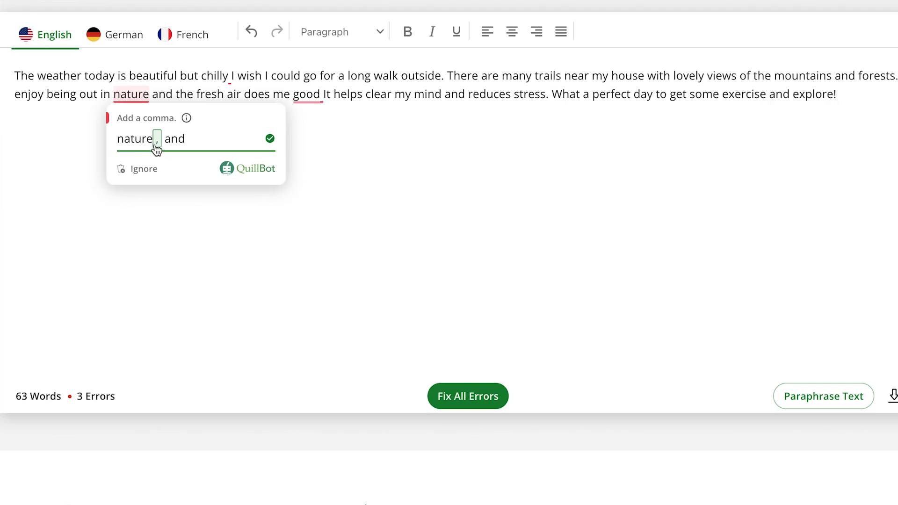
pyautogui.click(129, 76)
pyautogui.moveTo(134, 97)
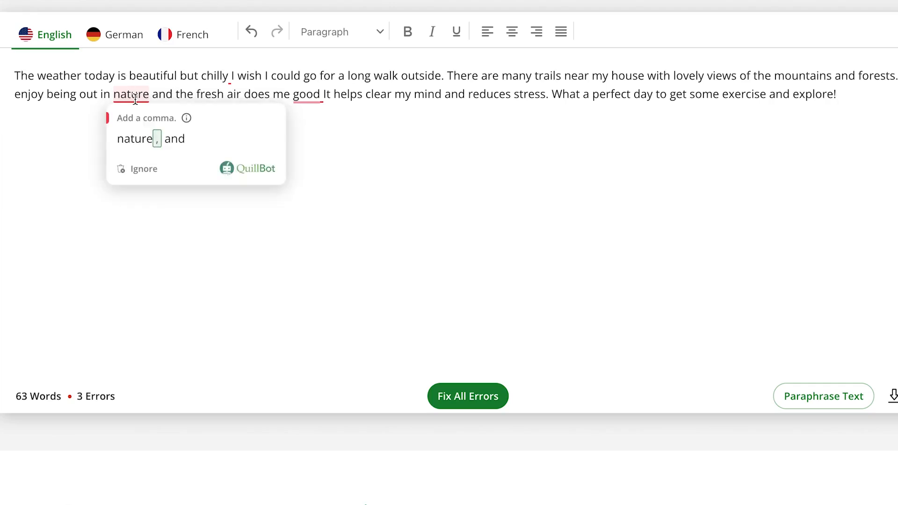
pyautogui.click(159, 140)
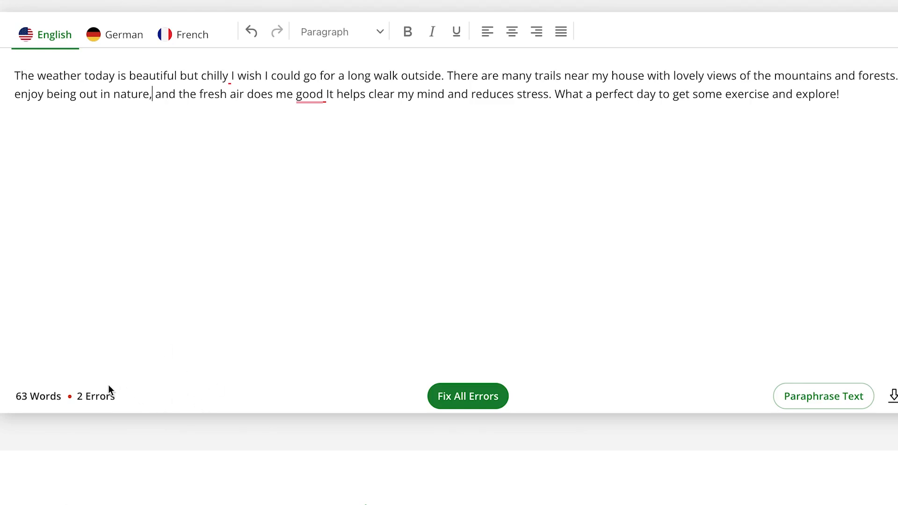
pyautogui.click(315, 94)
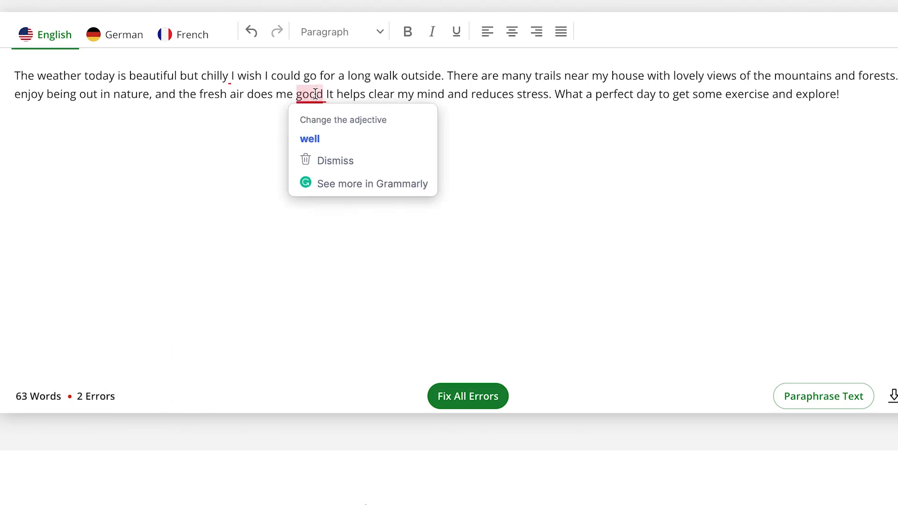
pyautogui.click(330, 142)
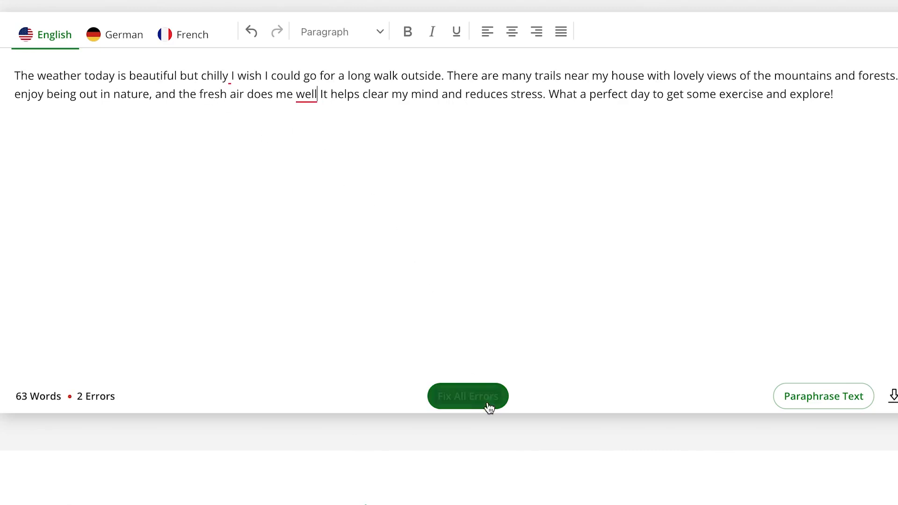
# Examine the suggested full stop after "well", fix all remaining errors at once, and check the corrections after "chilly" and "well"
pyautogui.click(299, 97)
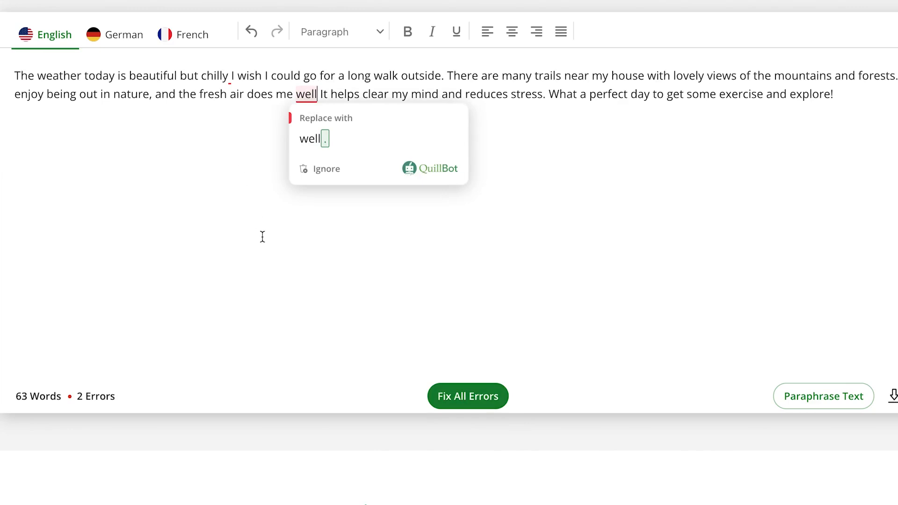
pyautogui.click(289, 279)
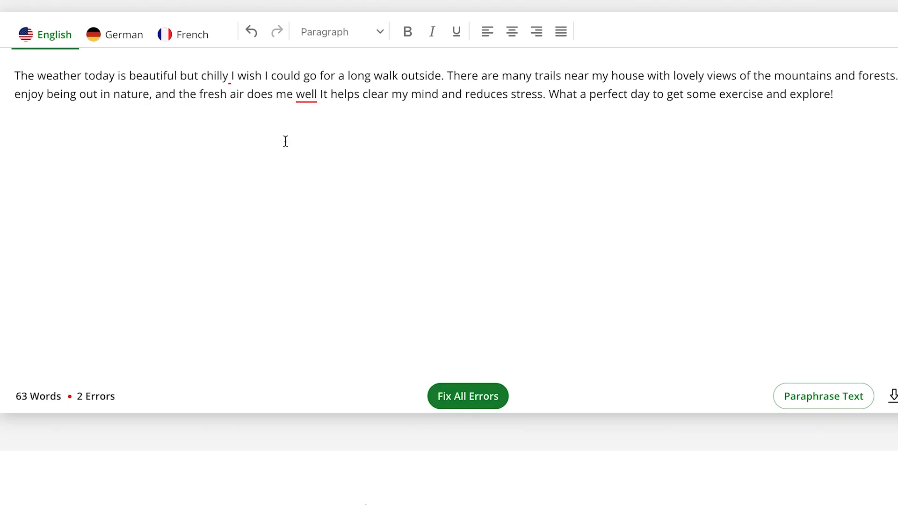
pyautogui.click(482, 405)
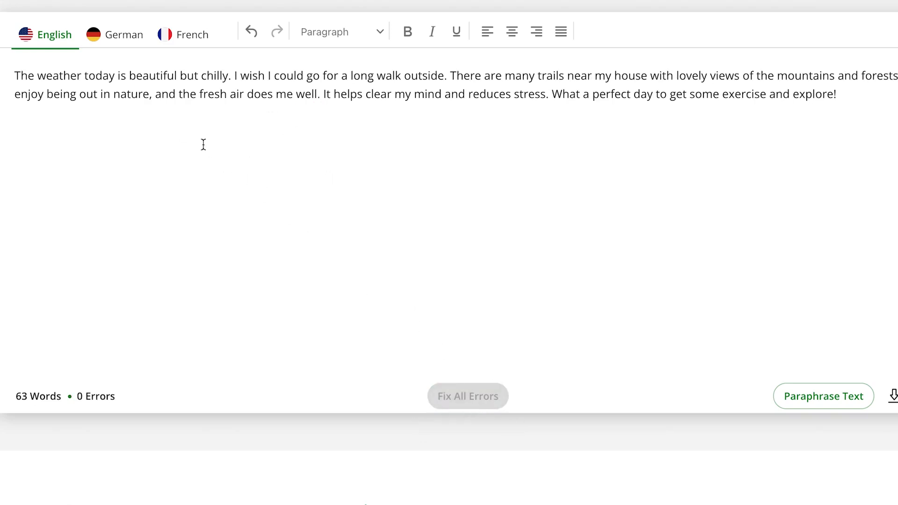
pyautogui.click(231, 76)
pyautogui.click(319, 91)
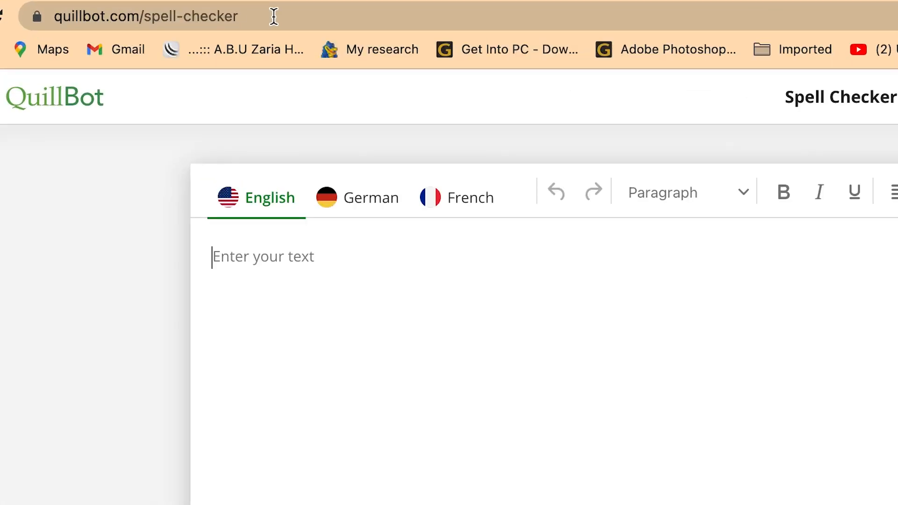
# Examine the Spell Checker's address and open the tool from Free Grammar Tools on the Grammar Checker page
pyautogui.click(174, 13)
pyautogui.click(274, 16)
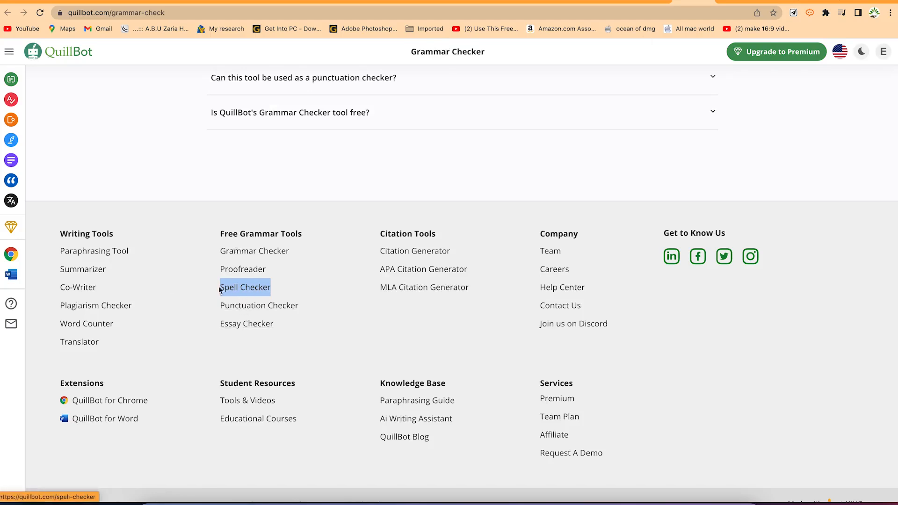
pyautogui.click(242, 291)
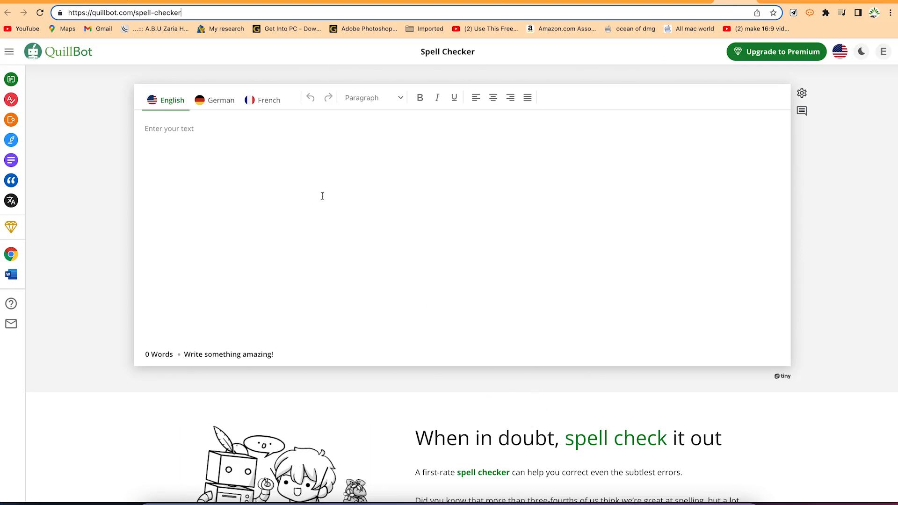
# Enter the misspelled word "congratulattions" in the Spell Checker and view its spelling suggestion without applying it
pyautogui.click(314, 170)
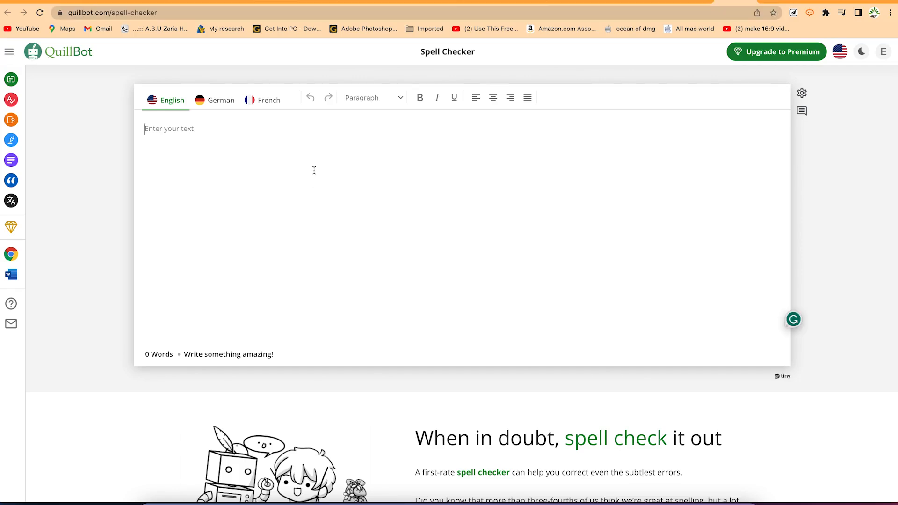
pyautogui.write('congratul')
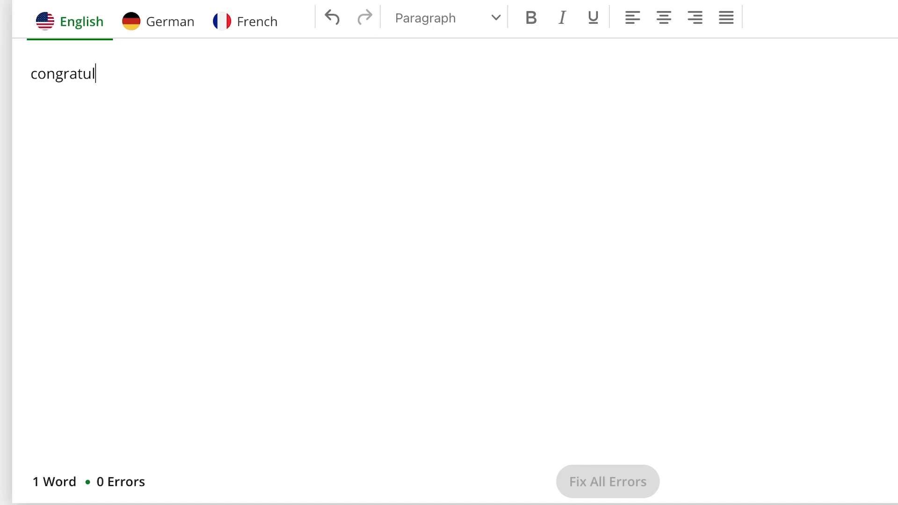
pyautogui.write('attions')
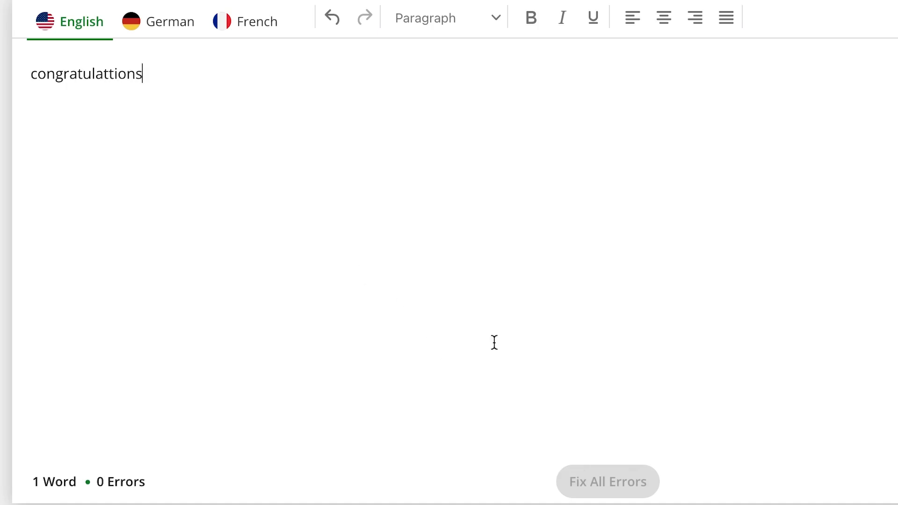
pyautogui.click(171, 267)
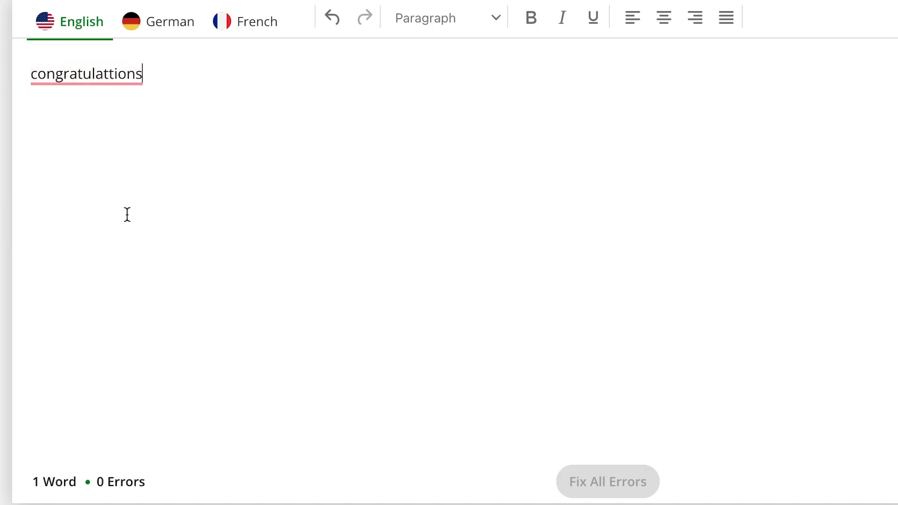
pyautogui.click(92, 75)
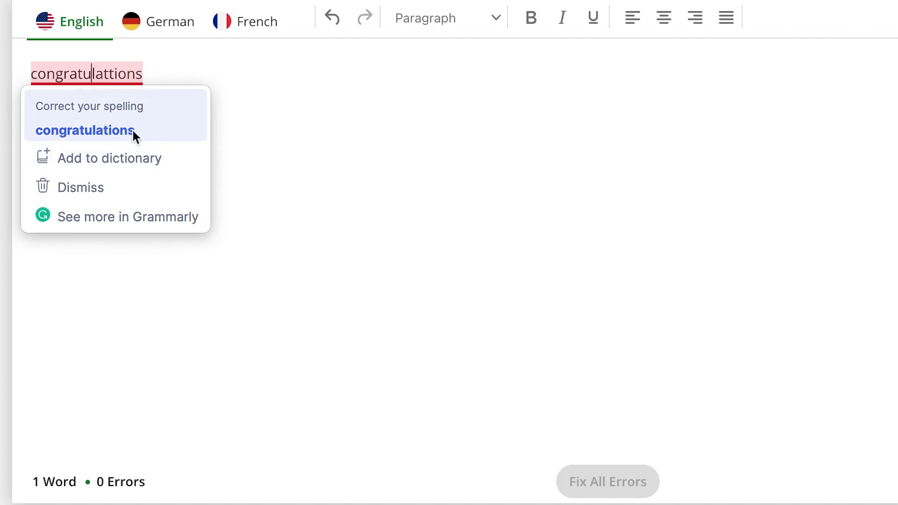
pyautogui.click(372, 147)
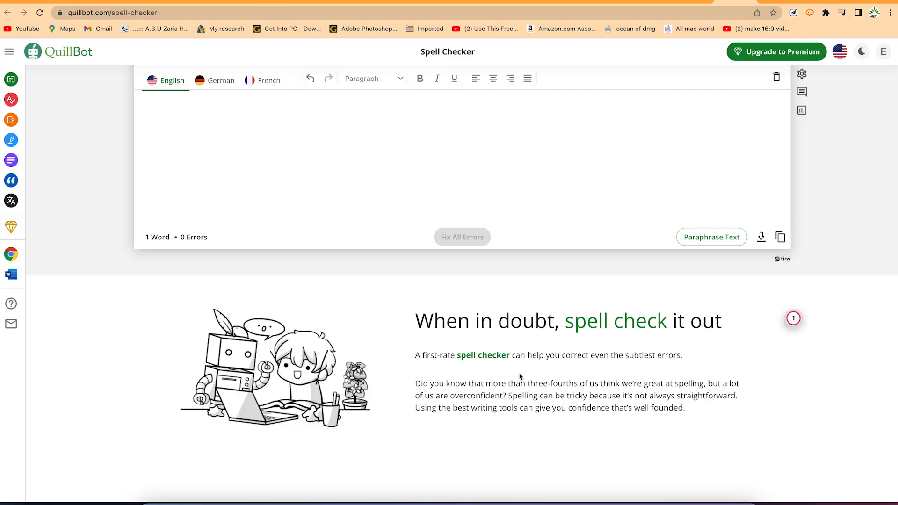
# Examine the Spell Checker page's sections on confusing spellings, how the tool works, the Word extension and reasons to use it
pyautogui.scroll(-6, 520, 376)
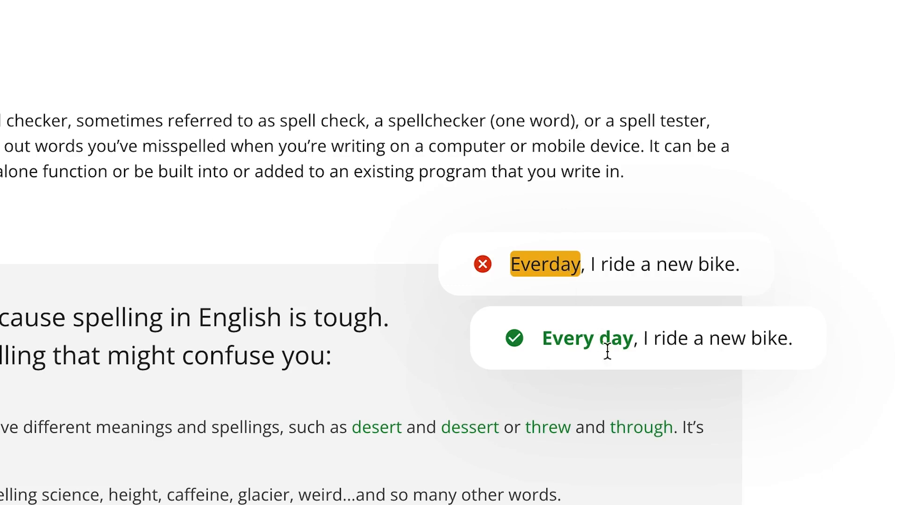
pyautogui.scroll(-10, 591, 349)
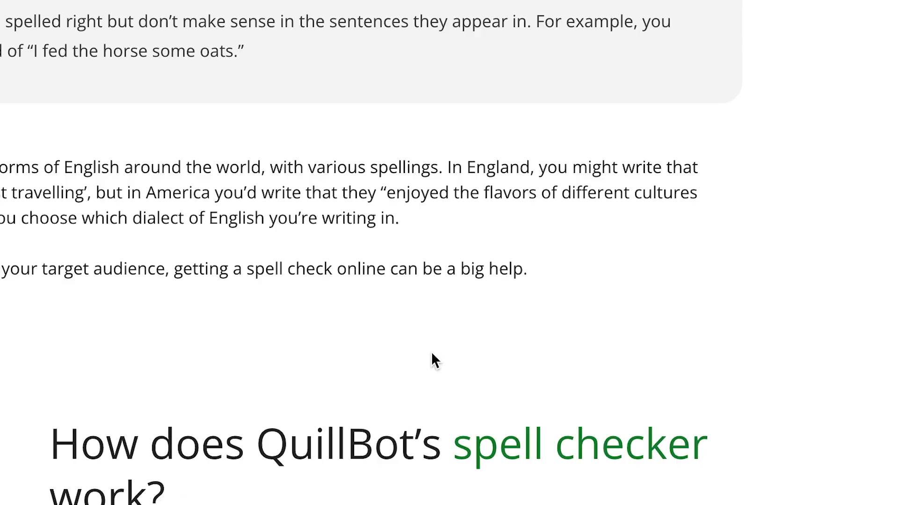
pyautogui.scroll(-9, 355, 357)
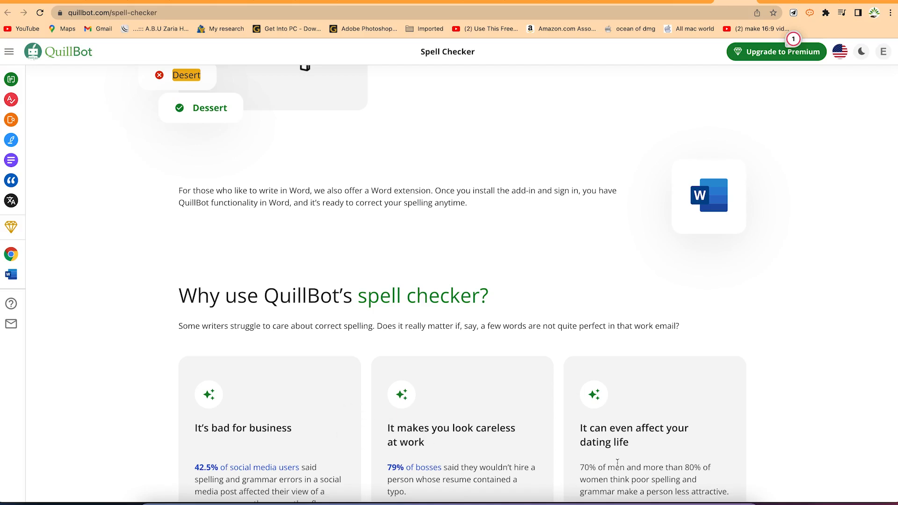
pyautogui.scroll(-1, 635, 453)
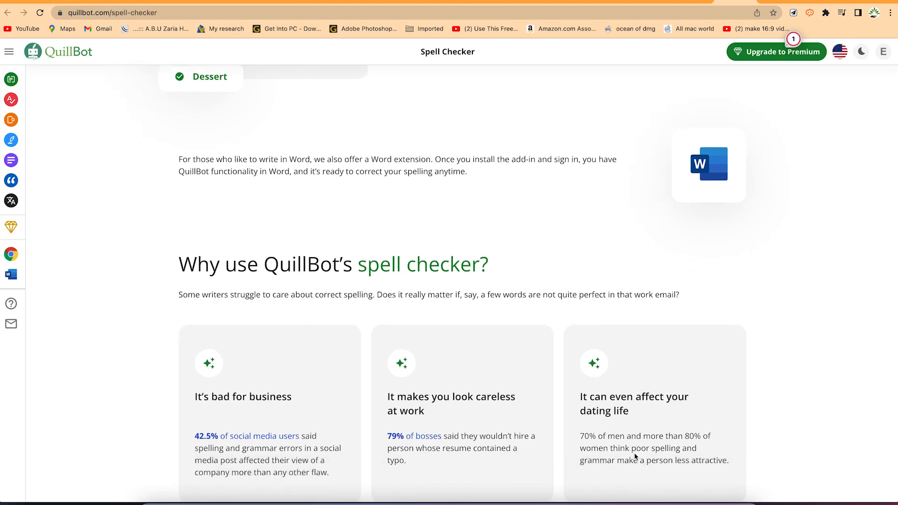
# Return to the Spell Checker editor and replace "congratulattions" with the suggested "congratulations"
pyautogui.scroll(5, 434, 397)
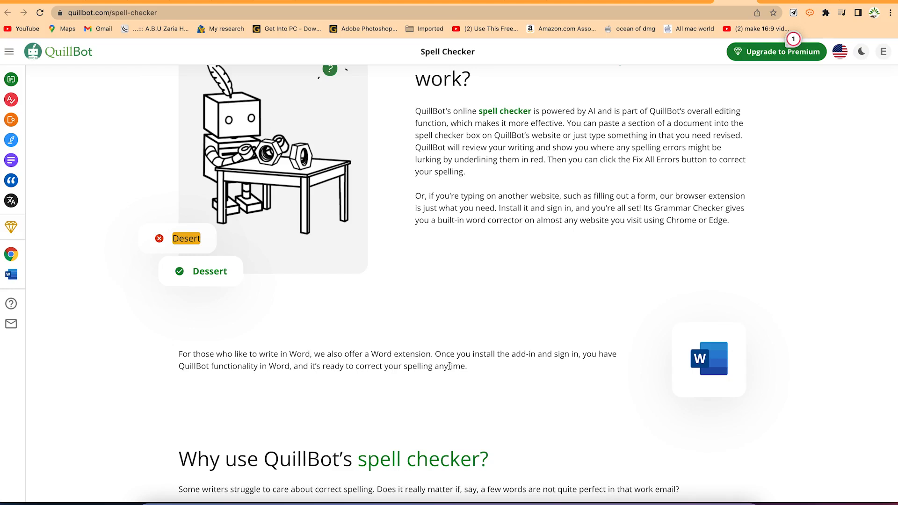
pyautogui.scroll(15, 497, 307)
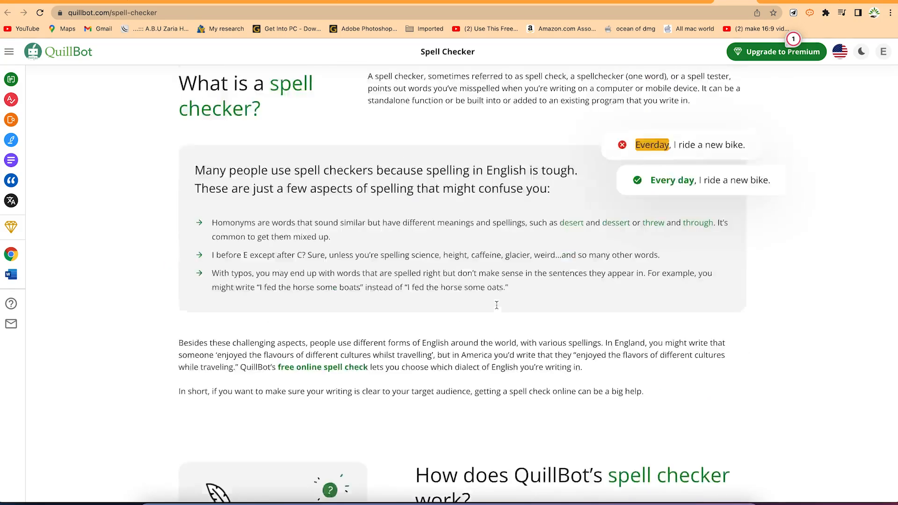
pyautogui.scroll(3, 496, 306)
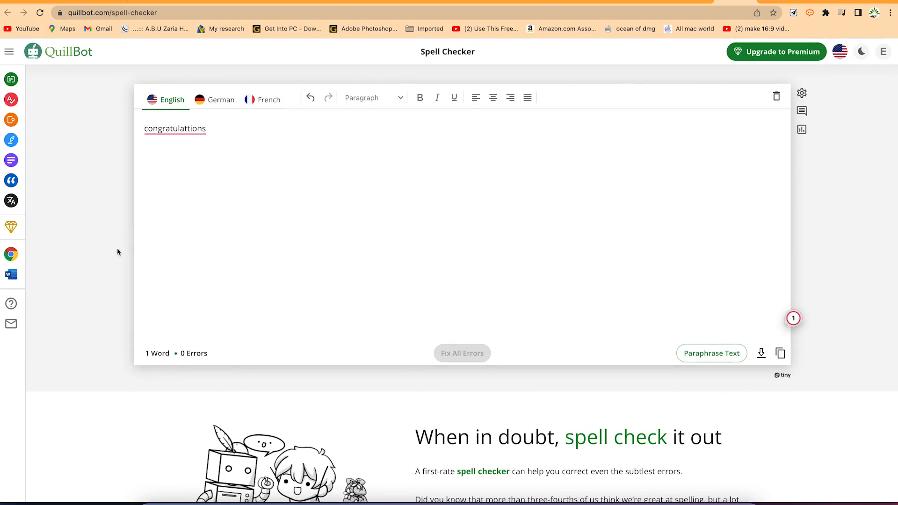
pyautogui.moveTo(176, 128)
pyautogui.click(187, 159)
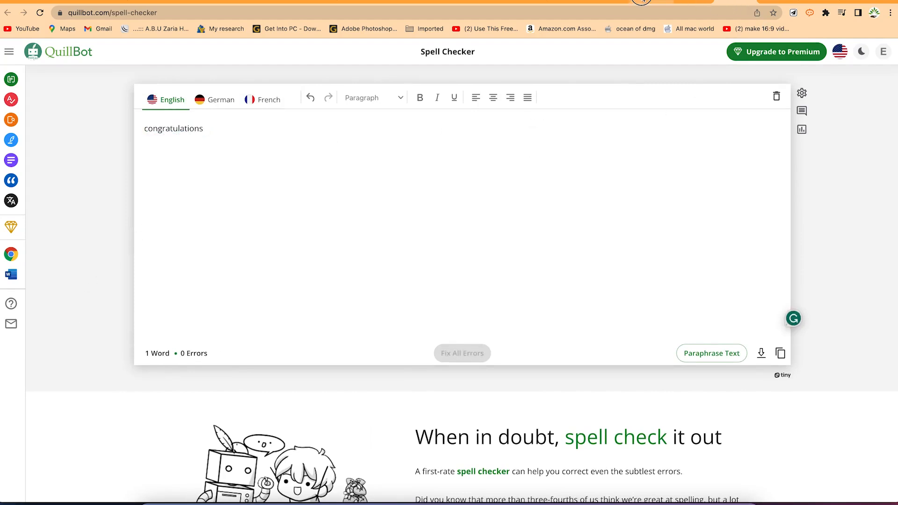
# Replace the single word in the Spell Checker with the error-filled sample text about John buying groceries at the store
pyautogui.click(648, 2)
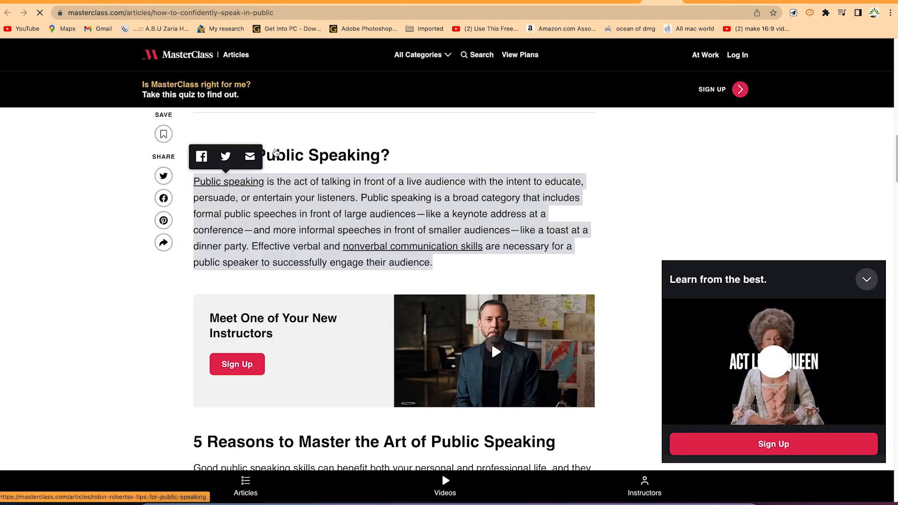
pyautogui.click(696, 1)
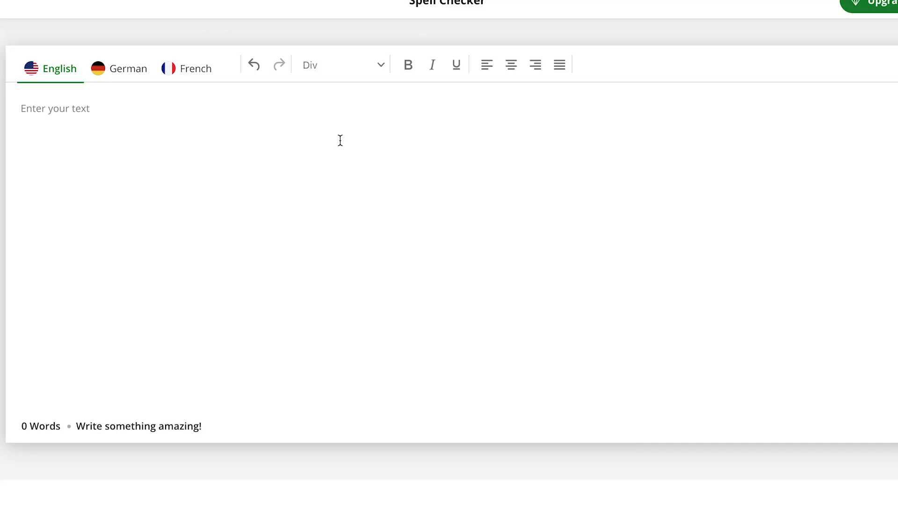
pyautogui.press('super+v')
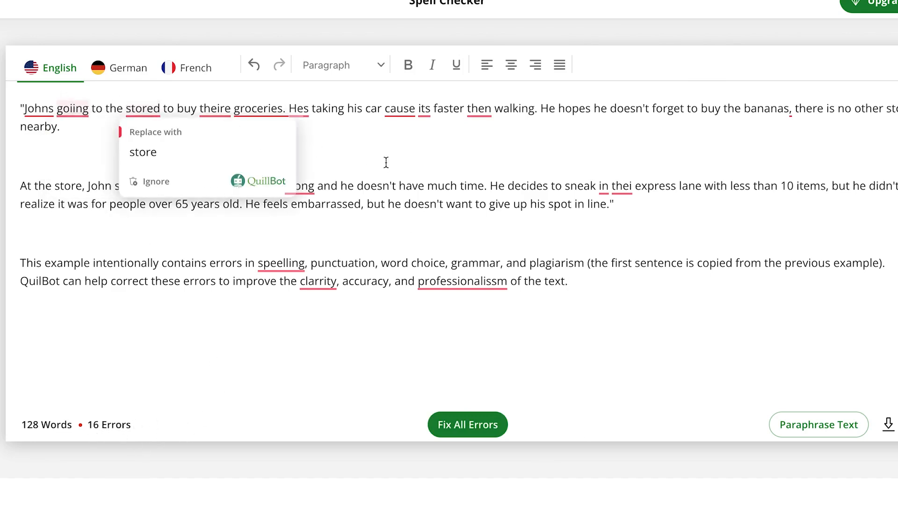
# Apply the suggested corrections in the first paragraph: "stored" to "store", "Hes" to "He's" and "its" to "it"
pyautogui.moveTo(142, 109)
pyautogui.click(128, 152)
pyautogui.click(280, 112)
pyautogui.click(309, 149)
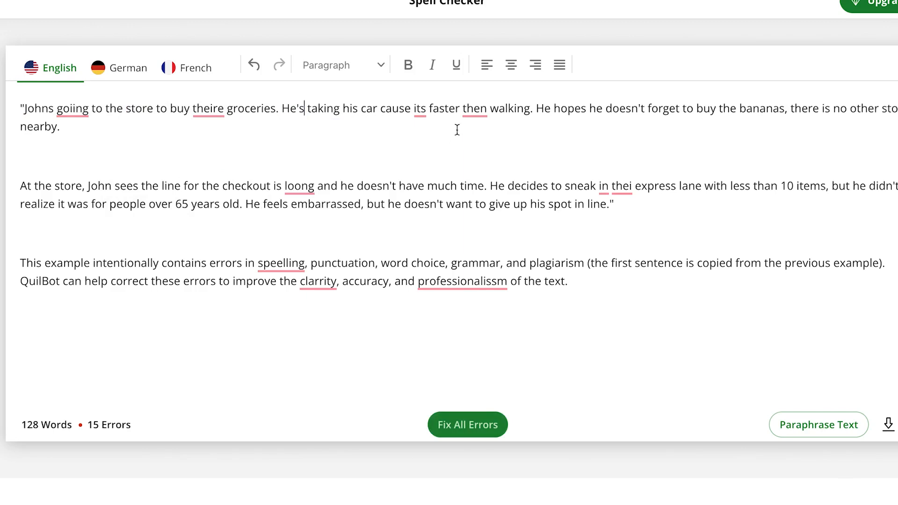
pyautogui.moveTo(421, 108)
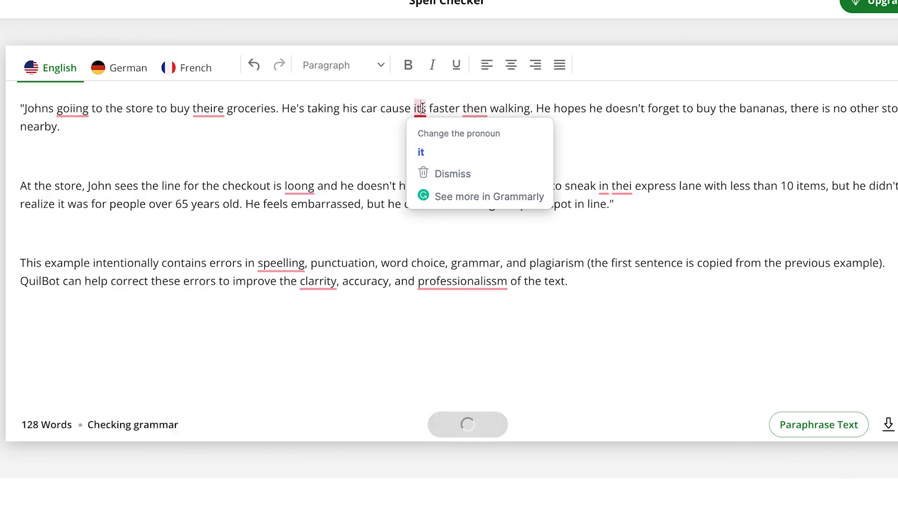
pyautogui.click(421, 152)
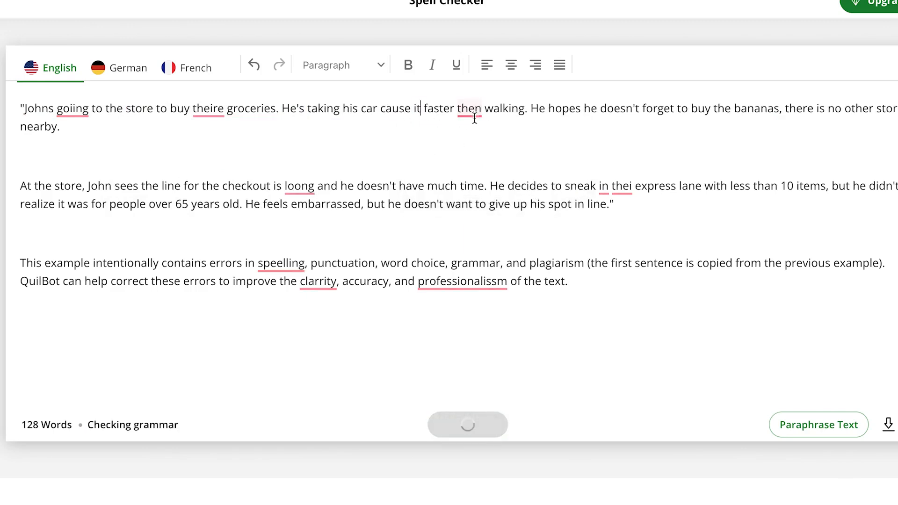
# Replace the misused word "then" with "than" in the first paragraph
pyautogui.moveTo(472, 109)
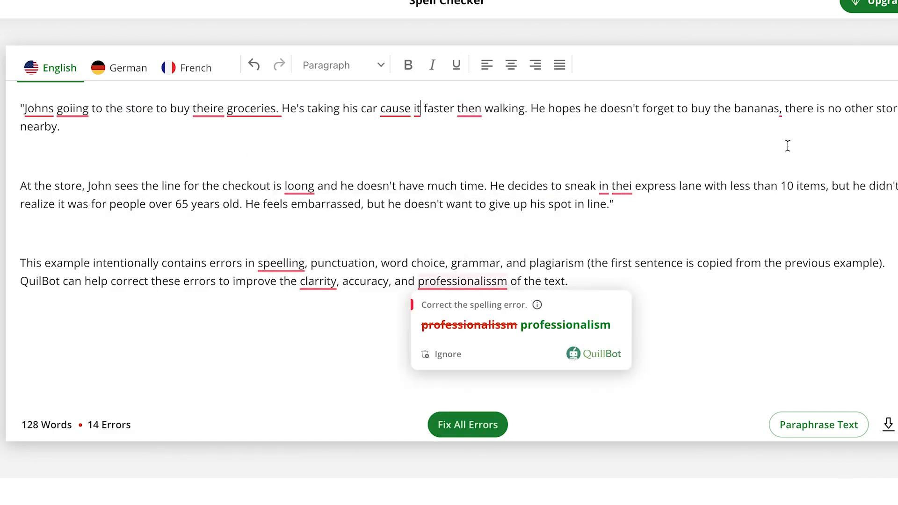
pyautogui.click(477, 111)
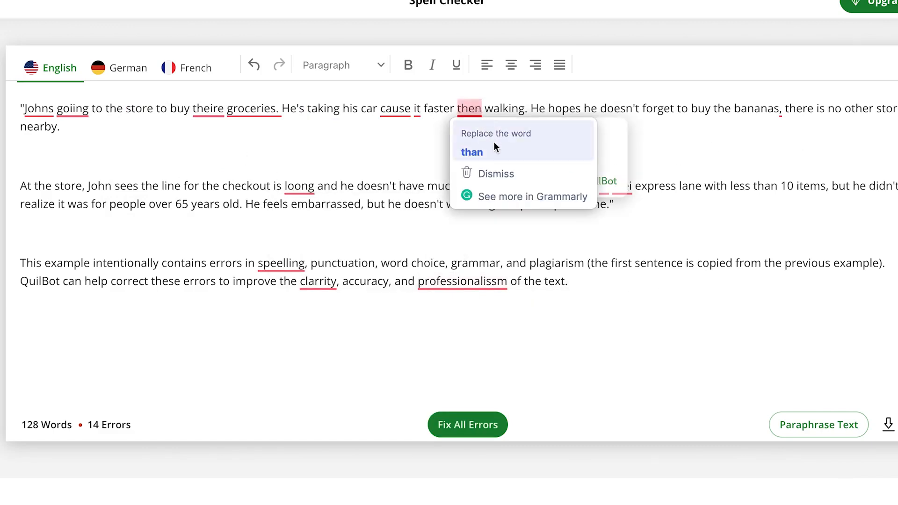
pyautogui.click(487, 167)
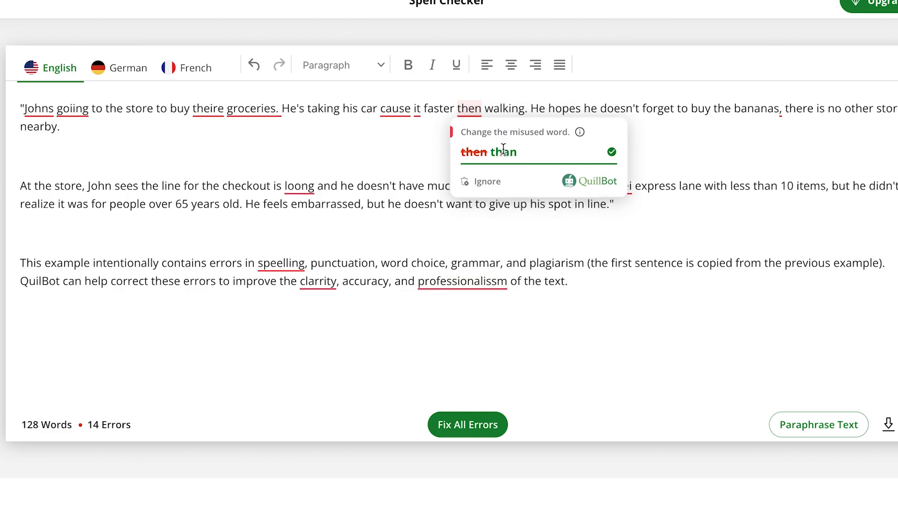
pyautogui.click(502, 150)
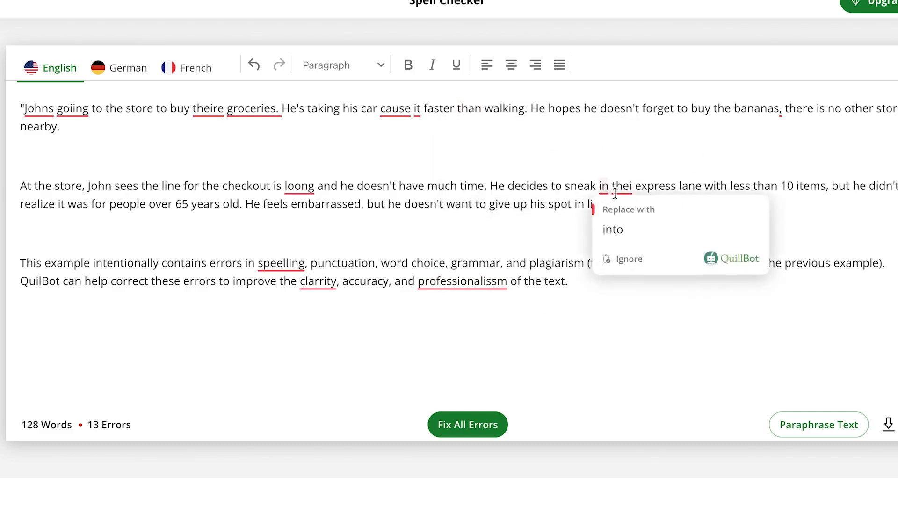
# Correct "thei" to "their" and "loong" to "long" in the second paragraph
pyautogui.moveTo(621, 187)
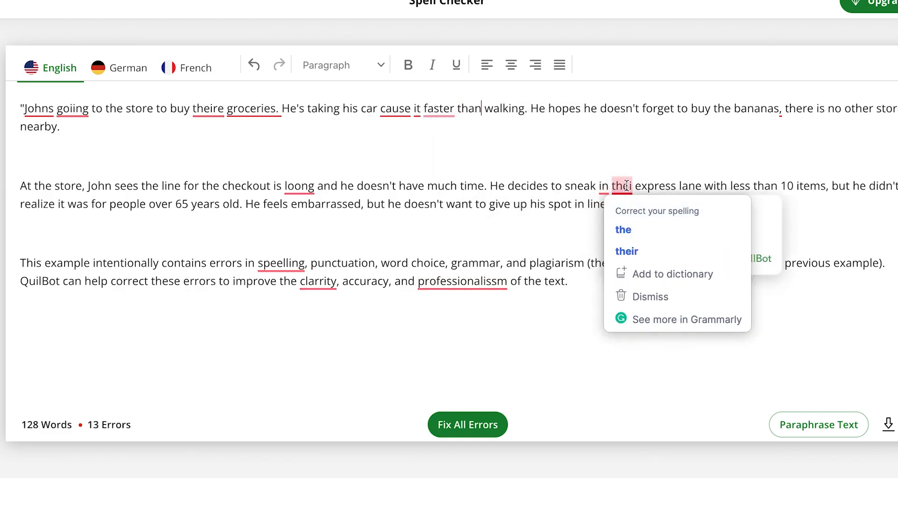
pyautogui.click(627, 251)
pyautogui.click(308, 188)
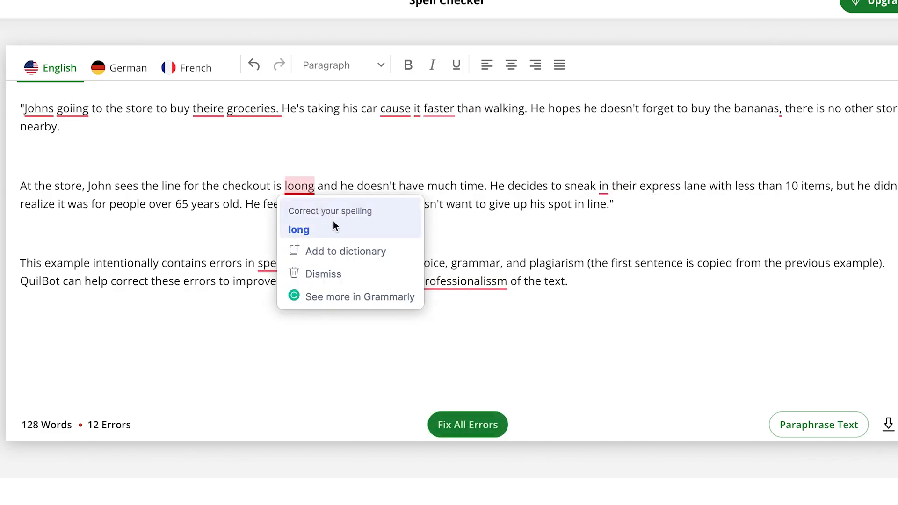
pyautogui.click(334, 224)
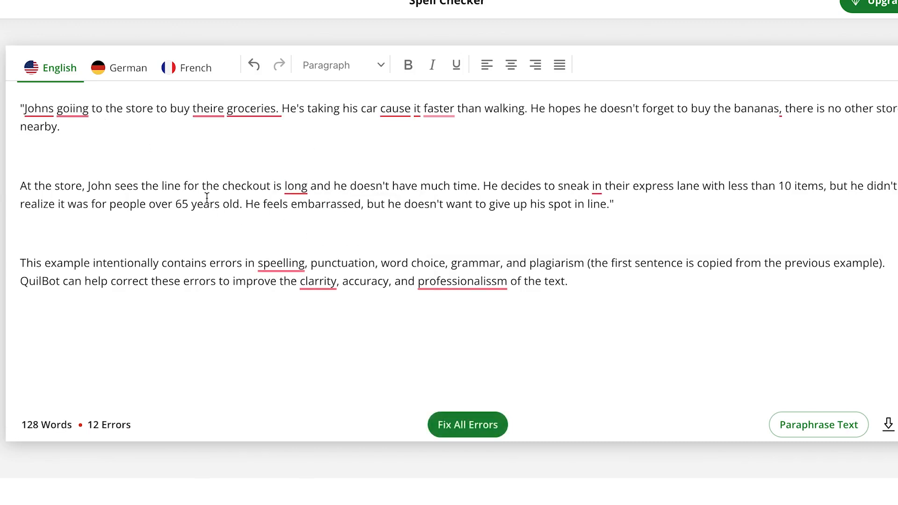
# Correct "professionalissm" to "professionalism" in the last paragraph and fix all remaining errors at once
pyautogui.click(262, 109)
pyautogui.click(461, 282)
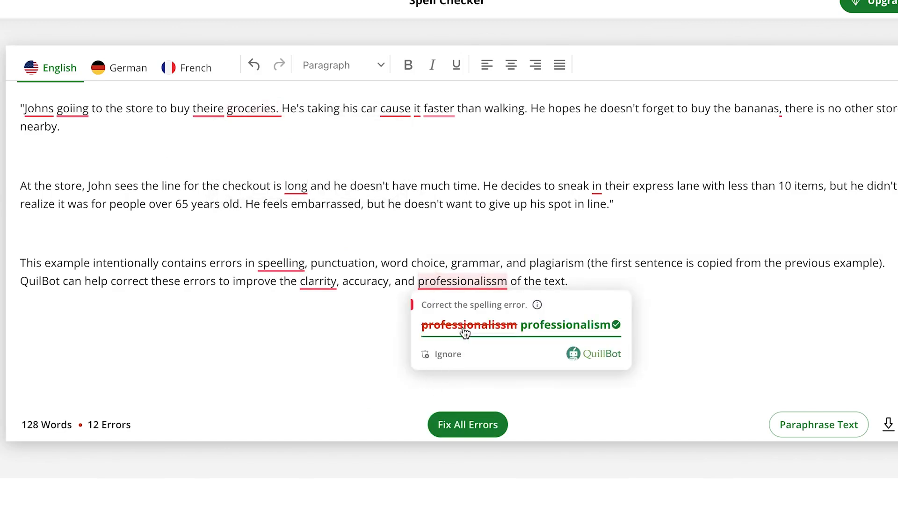
pyautogui.moveTo(472, 287)
pyautogui.click(494, 324)
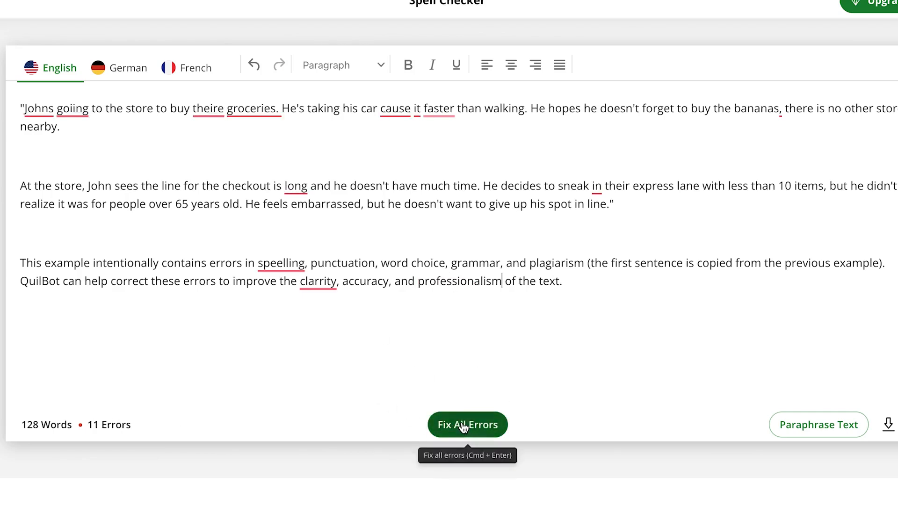
pyautogui.click(462, 425)
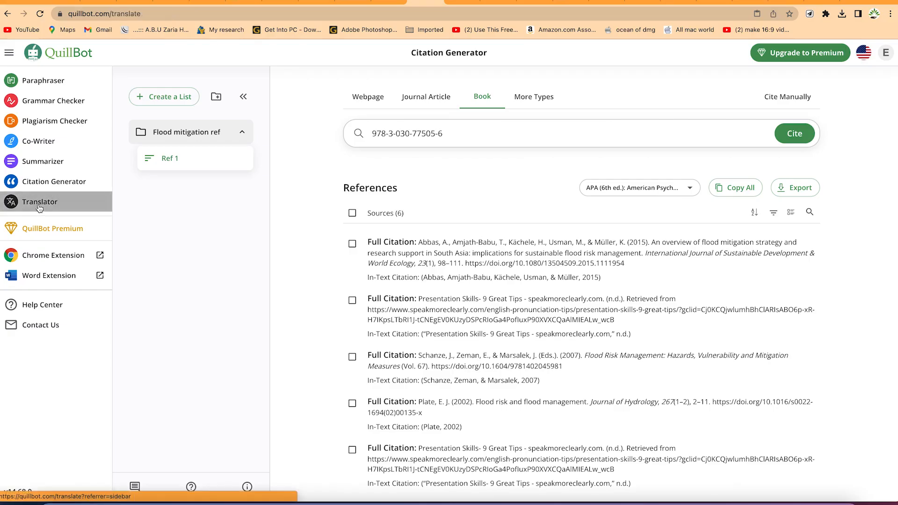
# Open the Translator and paste the paragraph about "easy" audience members as the source text
pyautogui.click(40, 206)
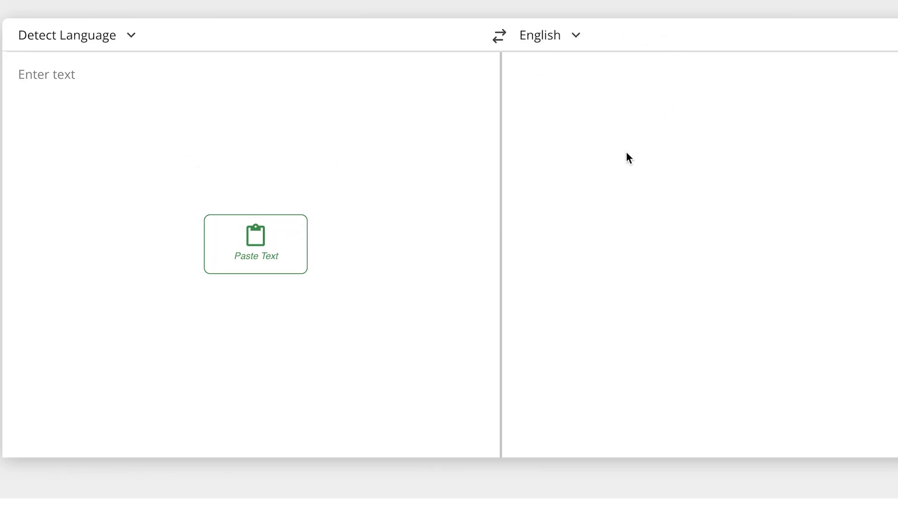
pyautogui.click(188, 138)
pyautogui.write('There is usually one or even a couple more people in your audience who are ‘easy’ to present to. They’re the people who look at you all the time and nod in agreement or smile a lot. As a presenter we can easily just ‘speak’ to them and look at them a lot. If you mainly keep looking and speaking to them, then it stops you from connecting with others and stops you from drawing others along with you on your ideas as you present them.  So make sure you aren’t just continually being drawn back to look at and speak to only one or two very positive audience members.')
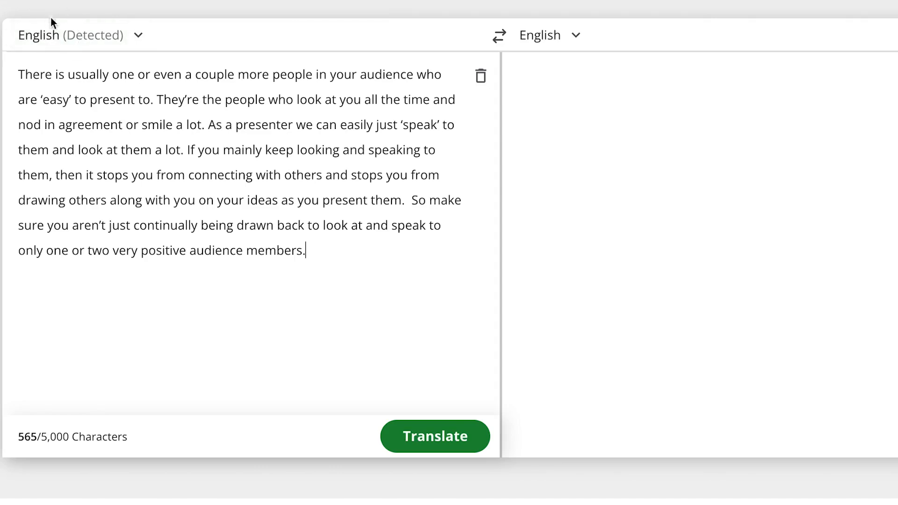
# Review the available source languages, keeping Detect Language, and translate the paragraph into Hindi
pyautogui.click(139, 35)
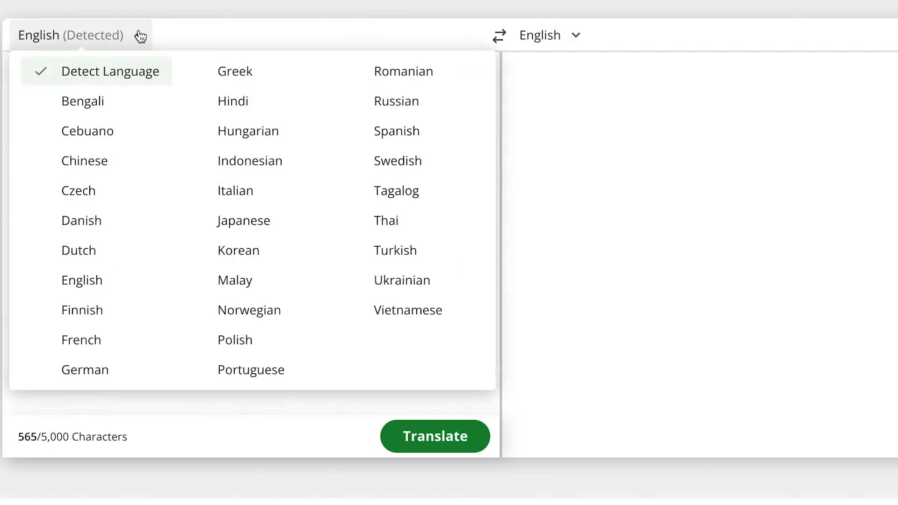
pyautogui.click(254, 40)
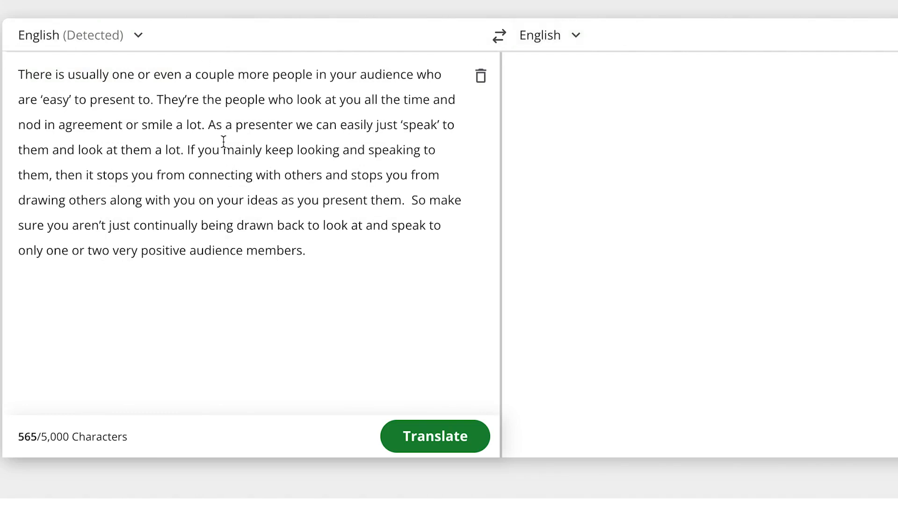
pyautogui.click(576, 36)
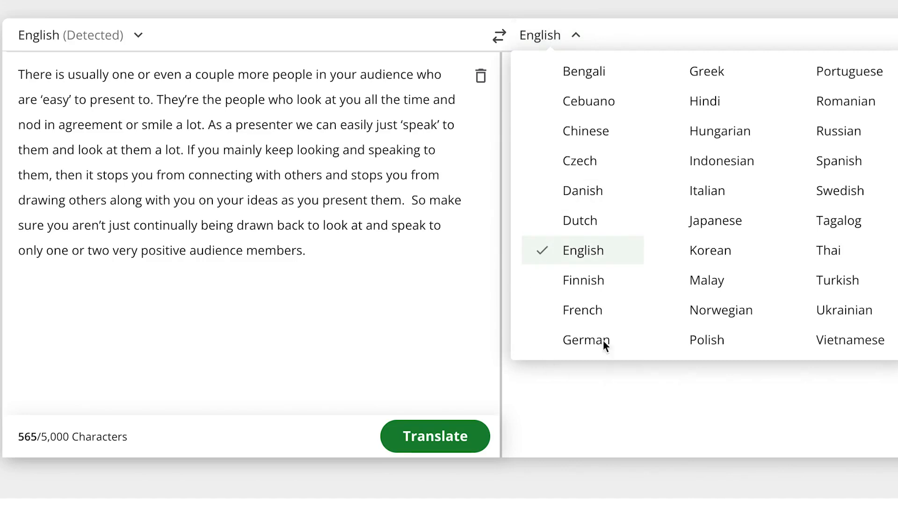
pyautogui.click(686, 98)
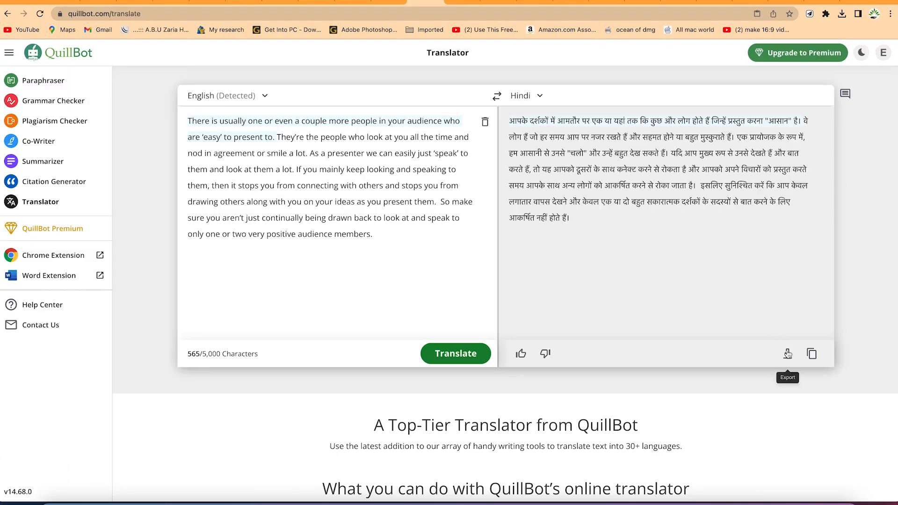
# Export the Hindi translation and select the whole translated paragraph in the exported document
pyautogui.click(787, 354)
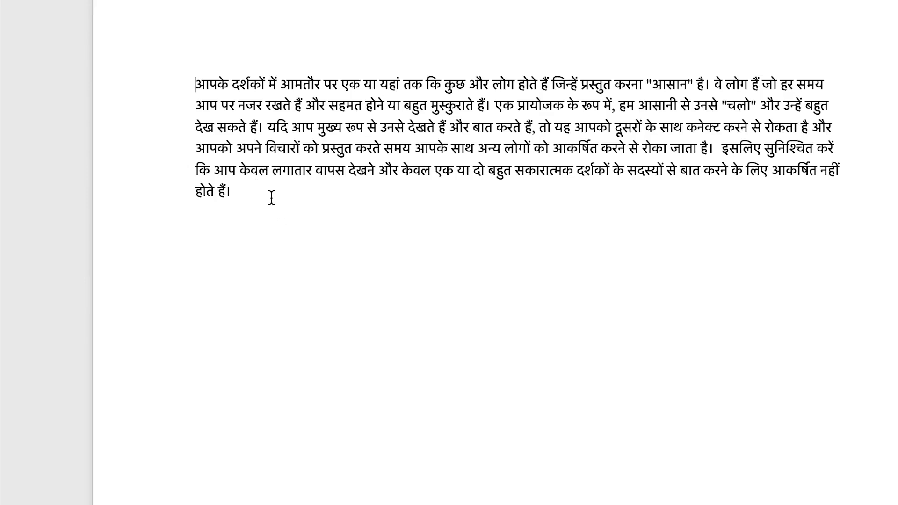
pyautogui.moveTo(253, 193); pyautogui.dragTo(192, 70)
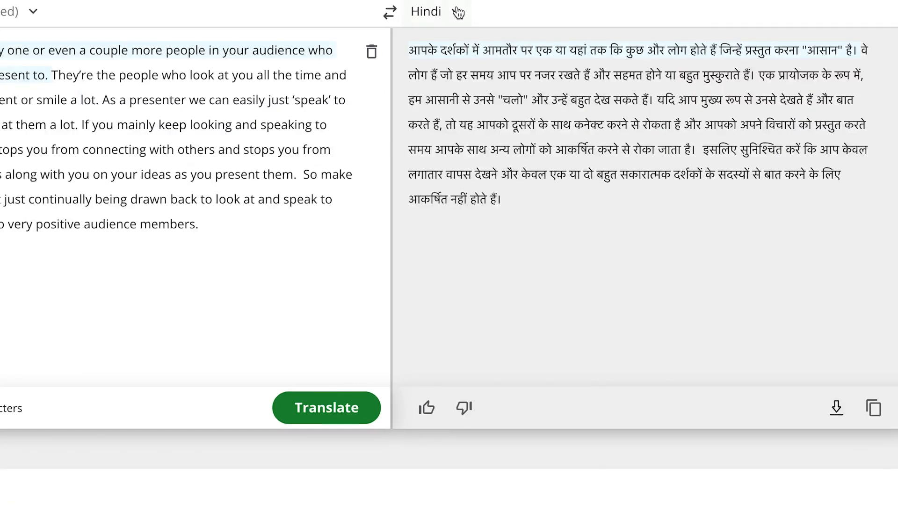
# Translate the same paragraph into Bengali and then into Malay by changing the target language
pyautogui.click(541, 96)
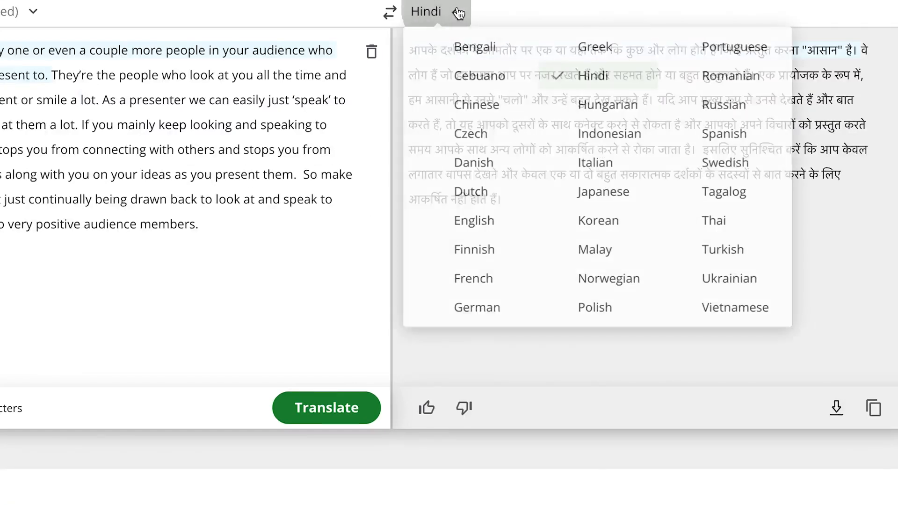
pyautogui.click(473, 53)
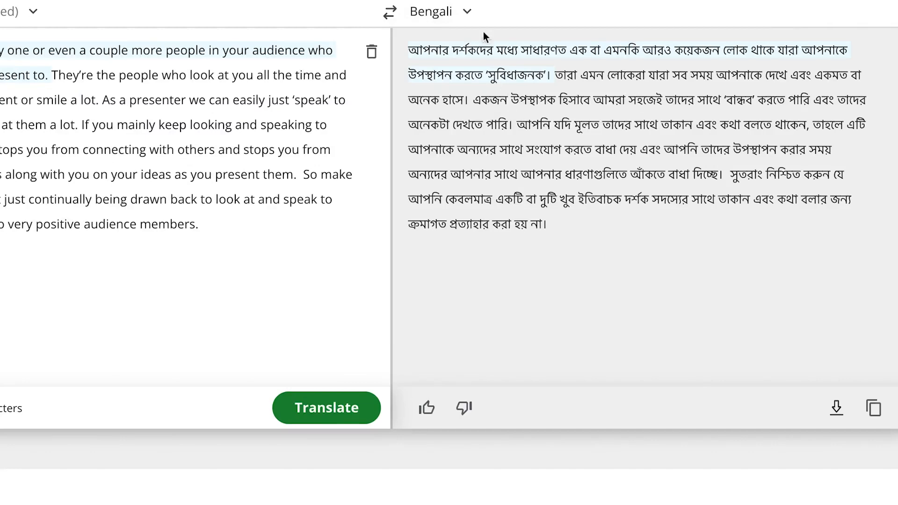
pyautogui.click(467, 12)
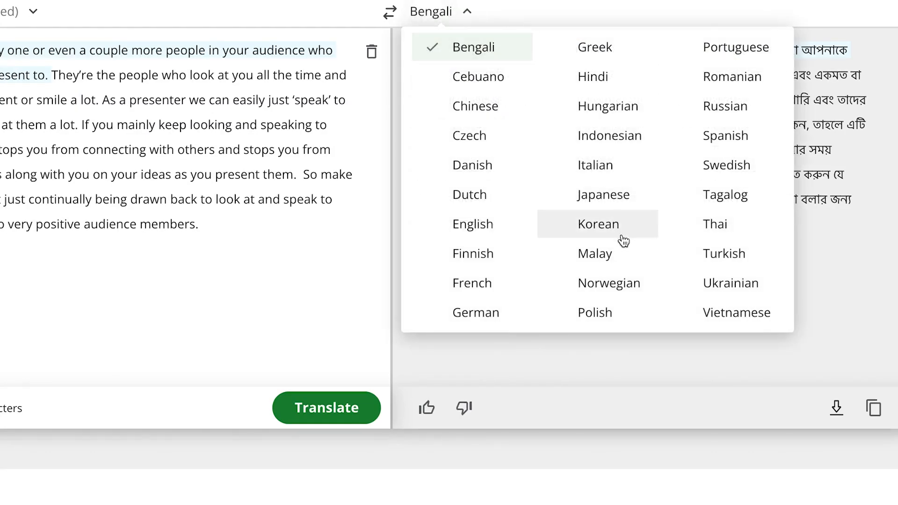
pyautogui.click(621, 254)
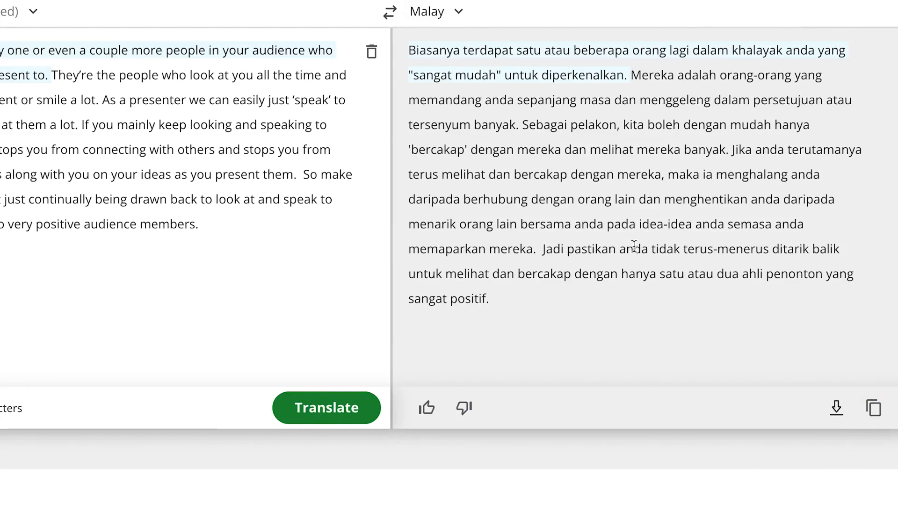
# Replace the source text with the two introductory paragraphs copied from the presentation skills article and translate them into Malay
pyautogui.click(372, 52)
pyautogui.click(398, 271)
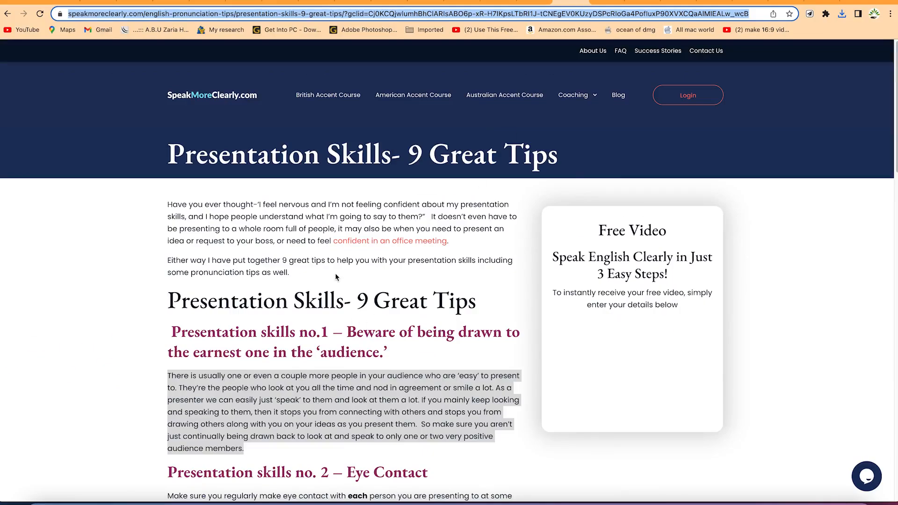
pyautogui.moveTo(289, 273); pyautogui.dragTo(166, 205)
pyautogui.hotkey('ctrl', 'c')
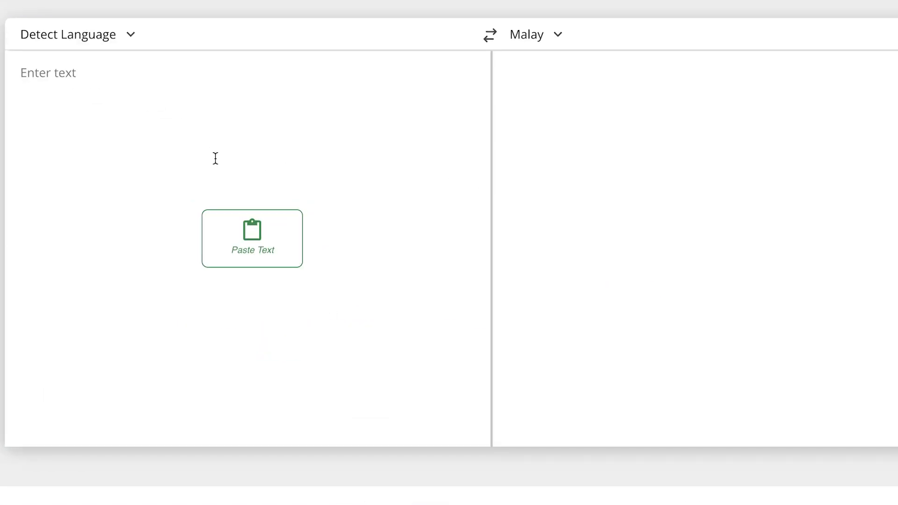
pyautogui.hotkey('ctrl', 'v')
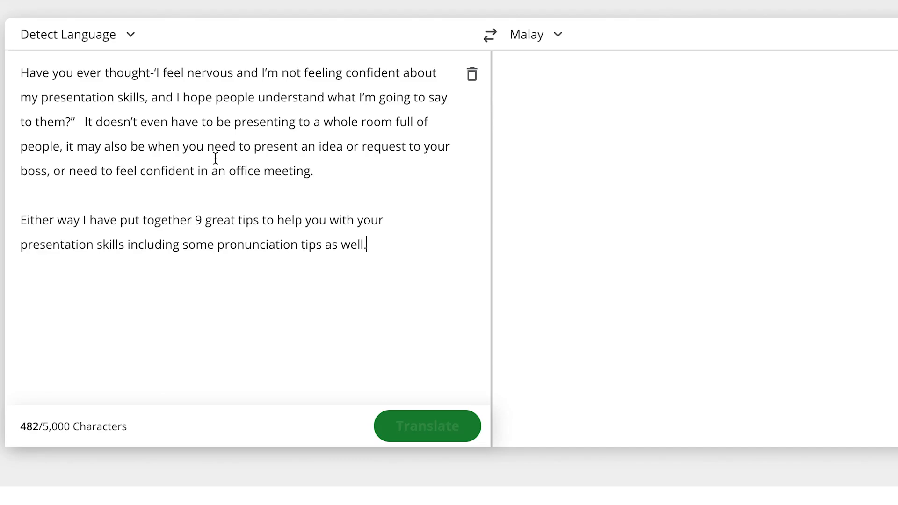
pyautogui.click(445, 427)
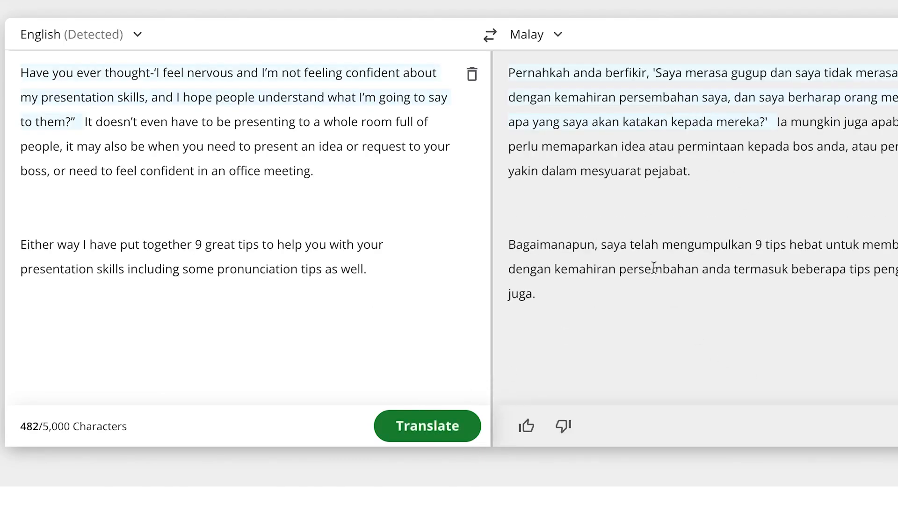
# Review the available target languages for the translation of the presentation-skills paragraphs
pyautogui.click(558, 35)
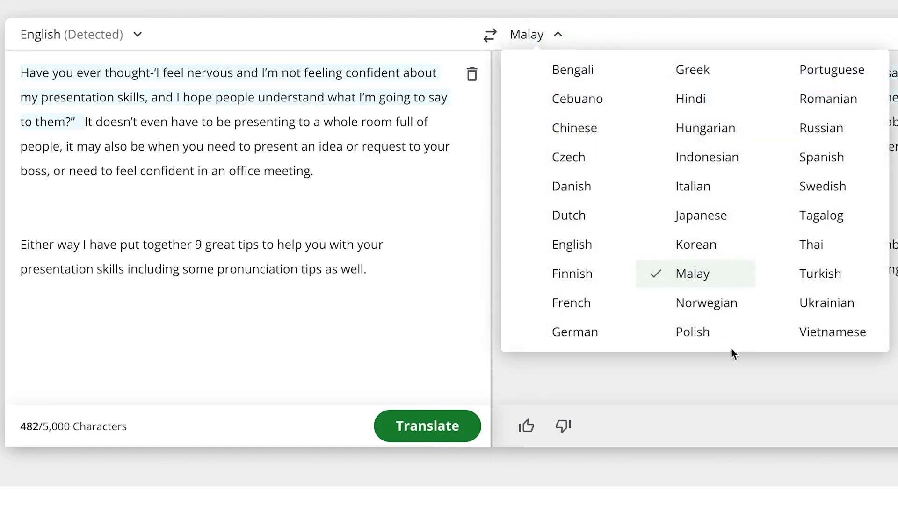
pyautogui.click(658, 333)
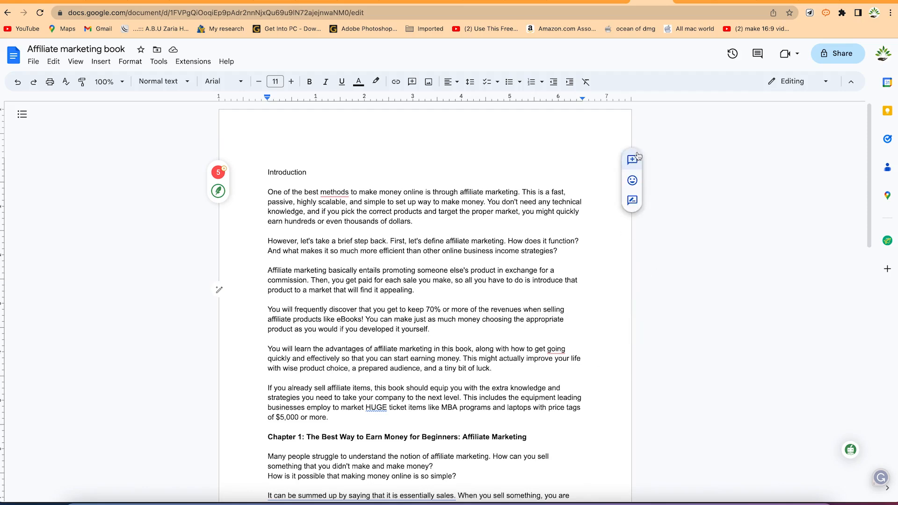
# Switch from the Affiliate marketing book document to QuillBot's Paraphraser page and open the Translator there
pyautogui.click(527, 2)
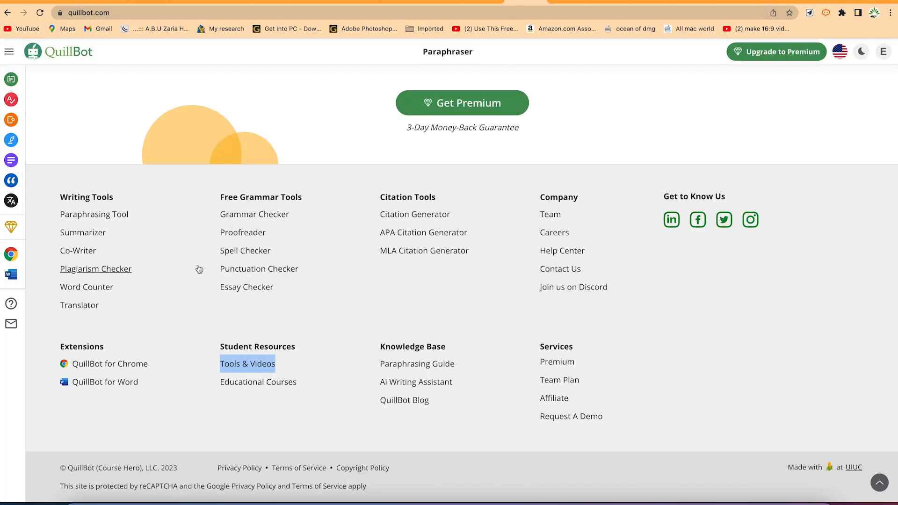
pyautogui.scroll(15, 210, 257)
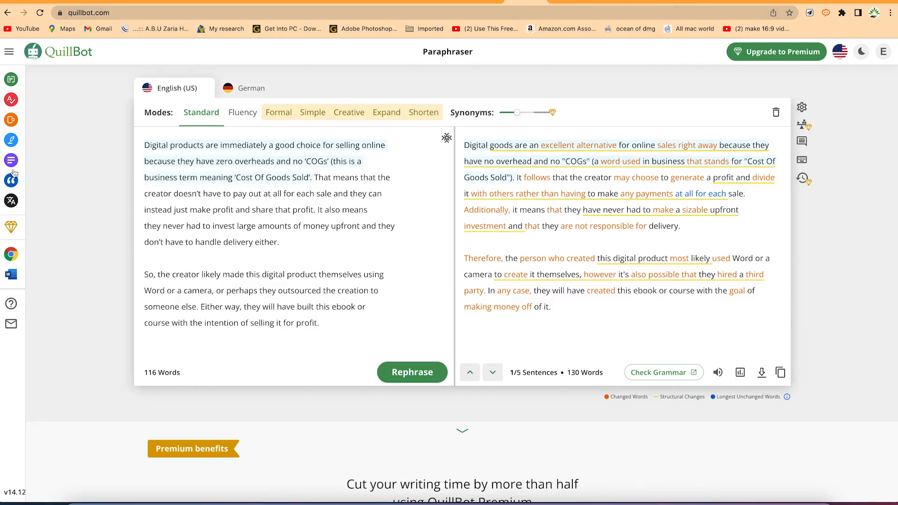
pyautogui.moveTo(11, 206)
pyautogui.click(35, 201)
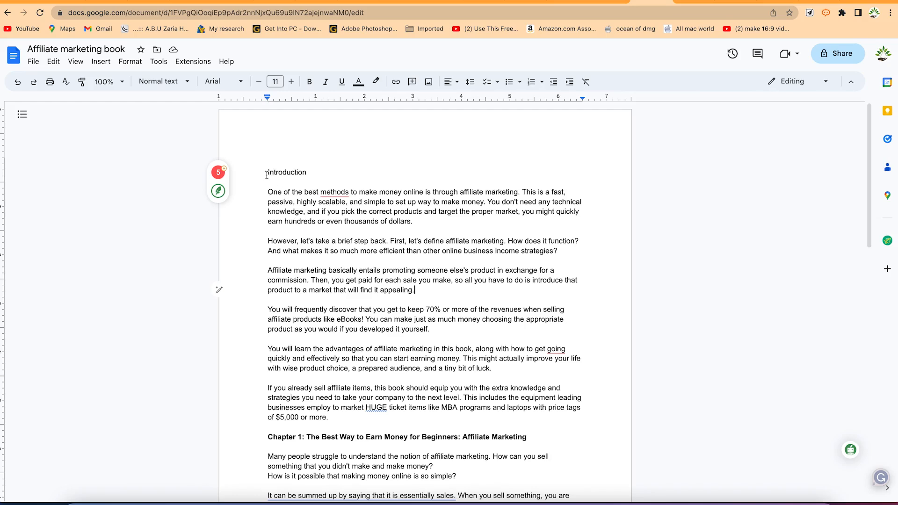
# Copy the Introduction heading and first paragraph of the Affiliate marketing book into the Translator as source text
pyautogui.moveTo(267, 175); pyautogui.dragTo(472, 223)
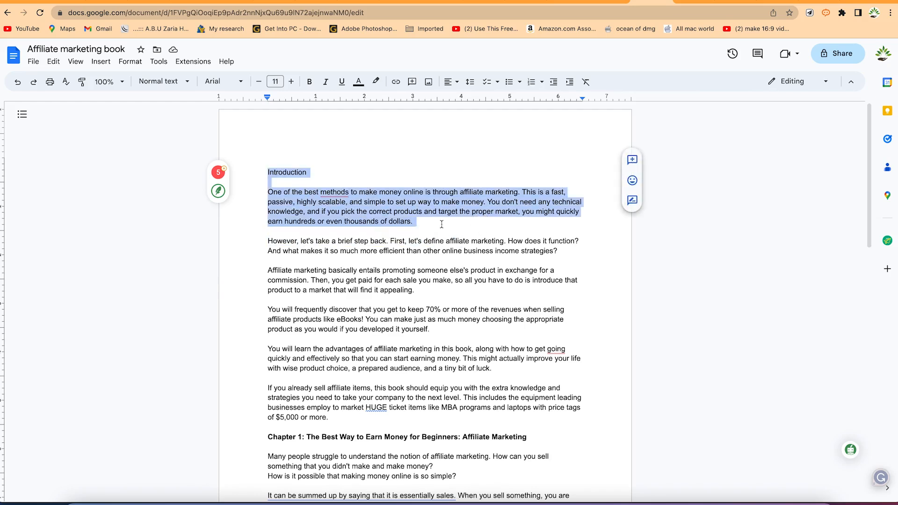
pyautogui.rightClick(391, 215)
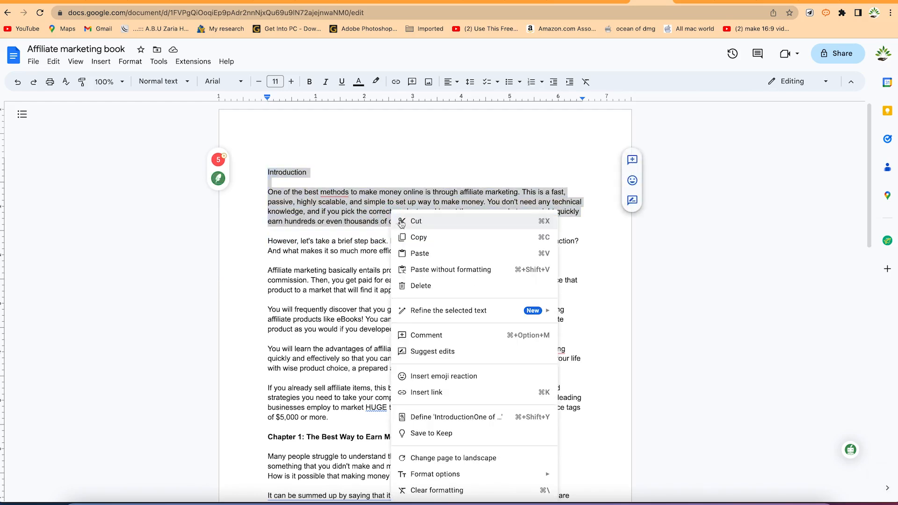
pyautogui.click(426, 239)
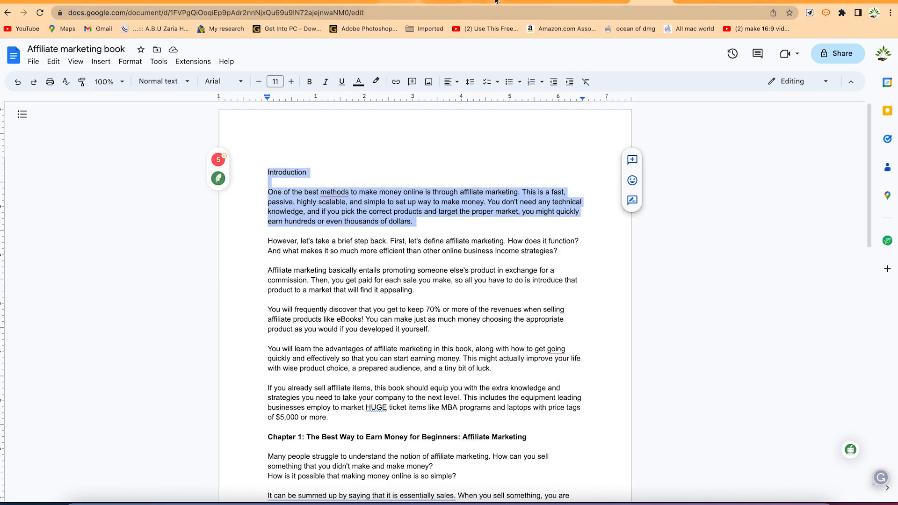
pyautogui.click(514, 2)
pyautogui.click(187, 114)
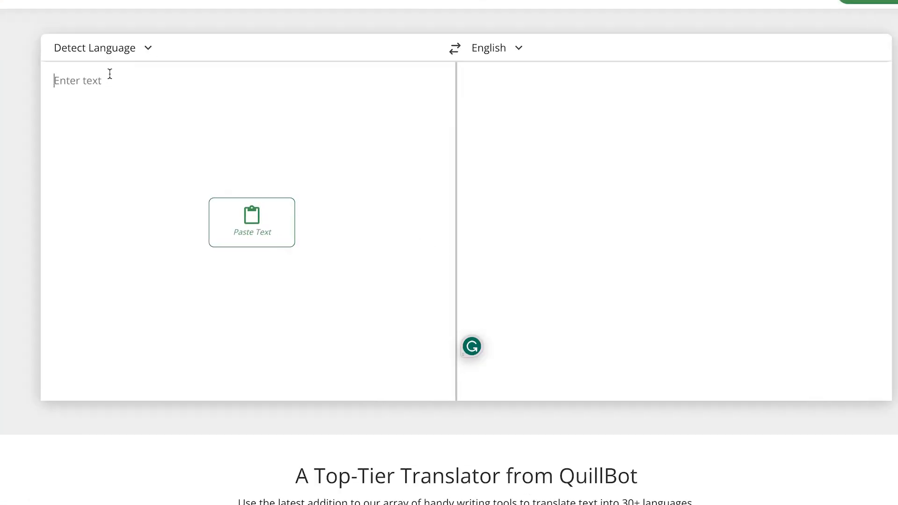
pyautogui.hotkey('ctrl', 'v')
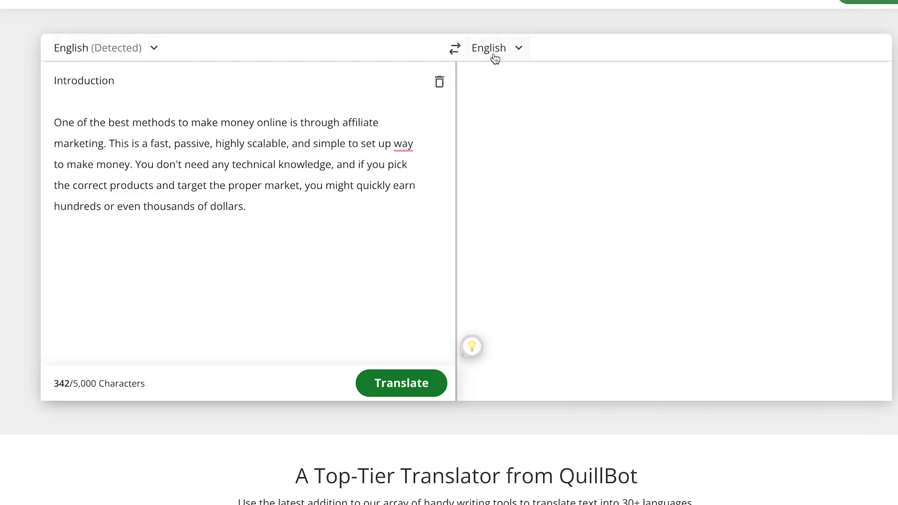
# Translate the introduction text into Korean and copy the translation
pyautogui.click(518, 48)
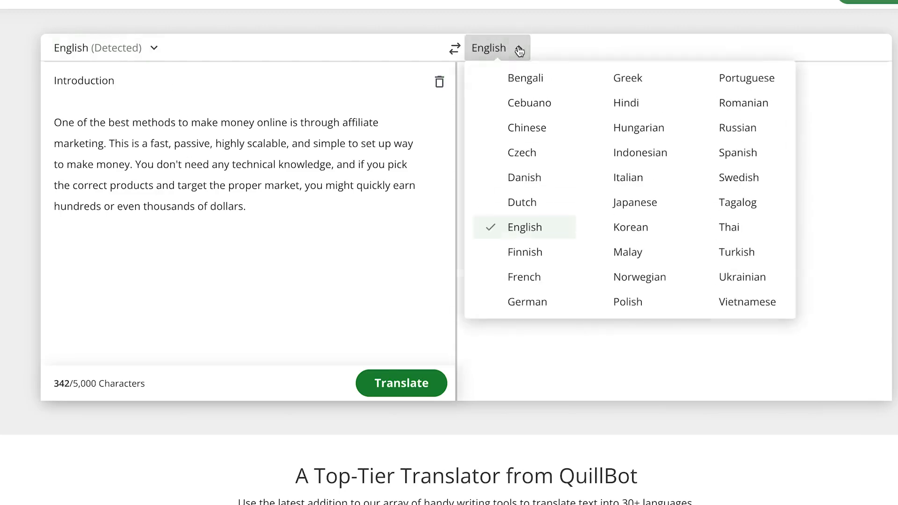
pyautogui.click(634, 233)
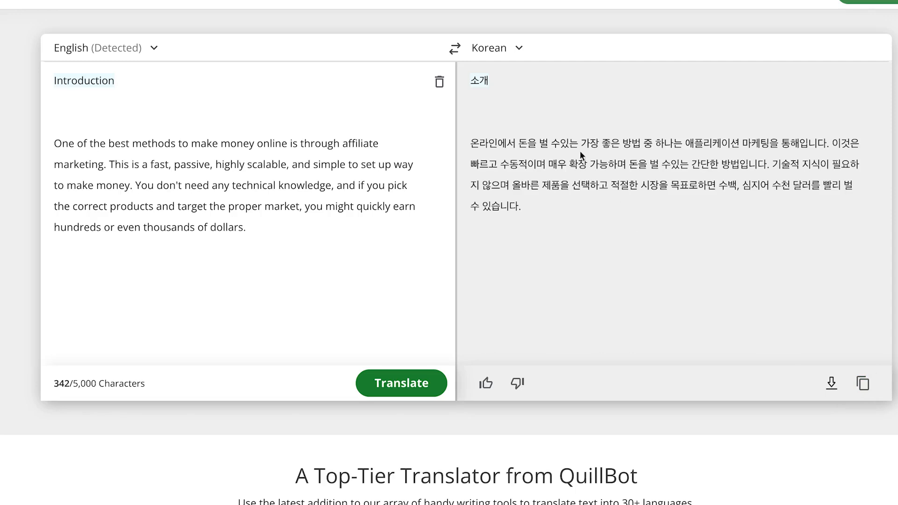
pyautogui.click(395, 382)
pyautogui.click(865, 385)
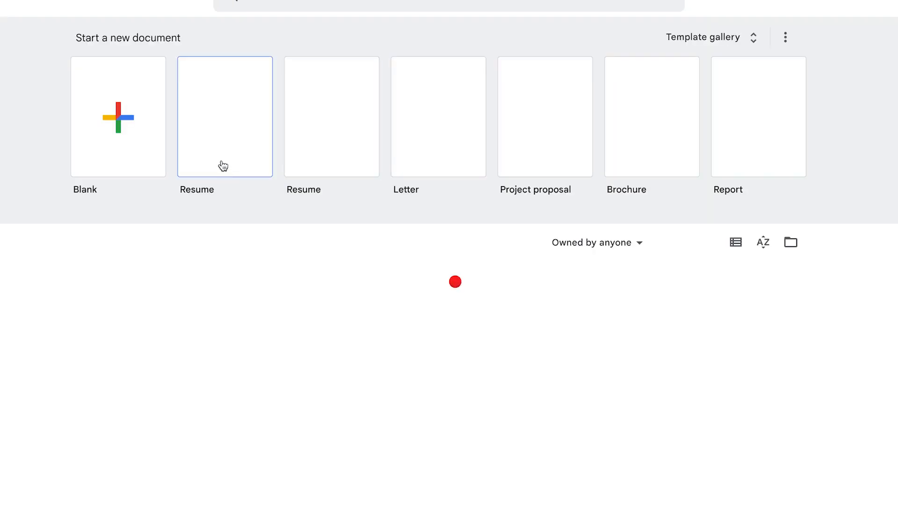
# Create a blank Google Docs document titled "Korean translation of the book: Affiliate marketing"
pyautogui.click(100, 125)
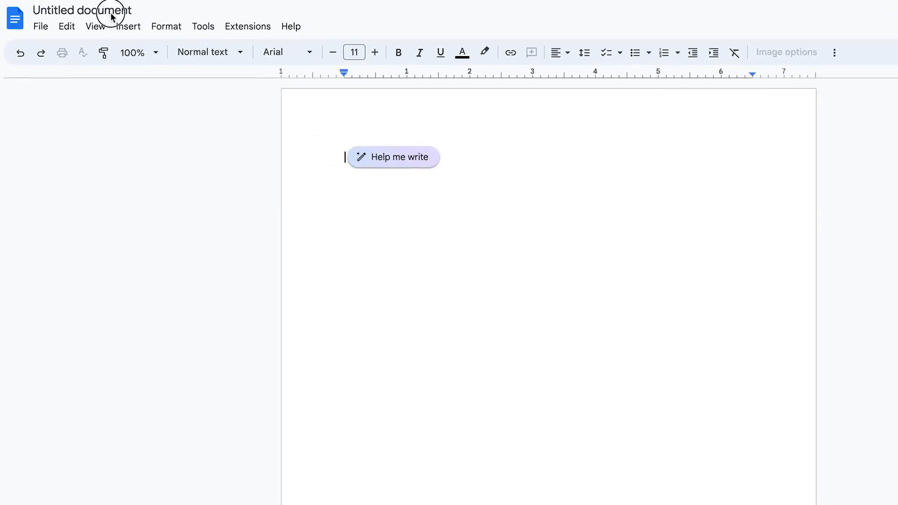
pyautogui.click(0, 0)
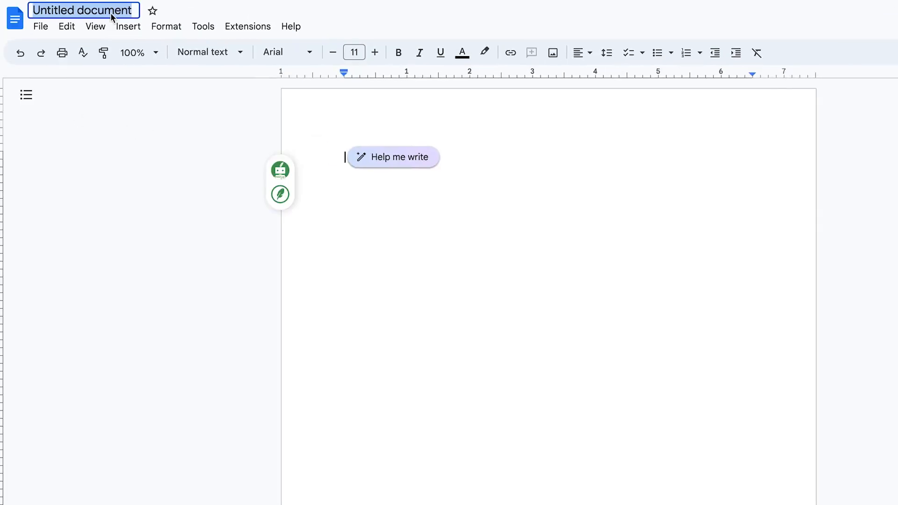
pyautogui.write('Korean ')
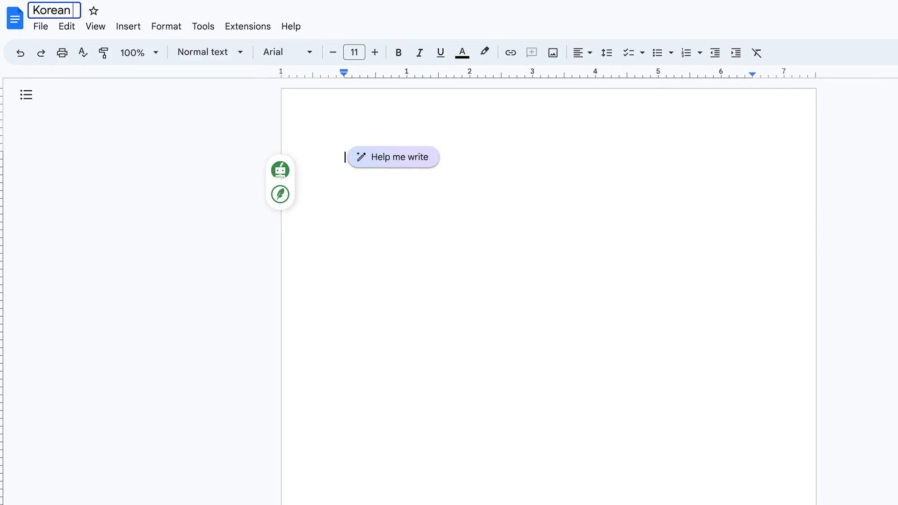
pyautogui.write('translation of')
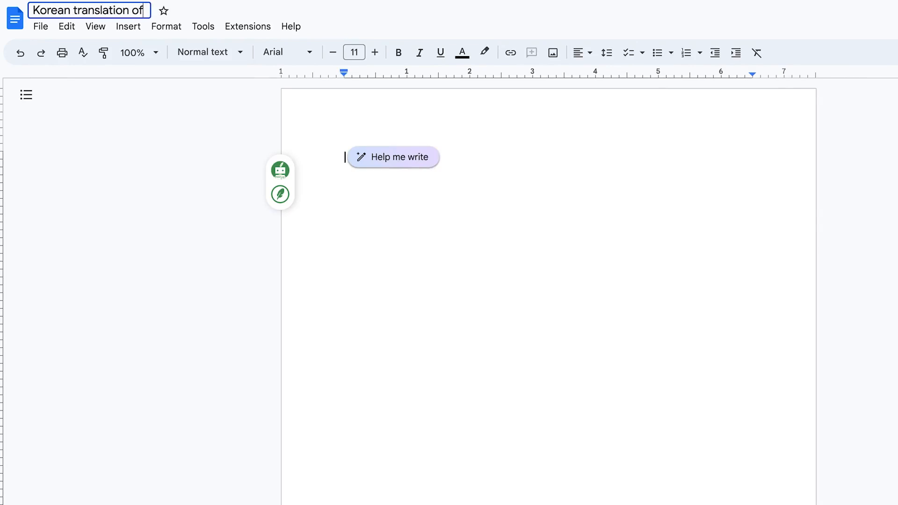
pyautogui.write(' the book: Affi')
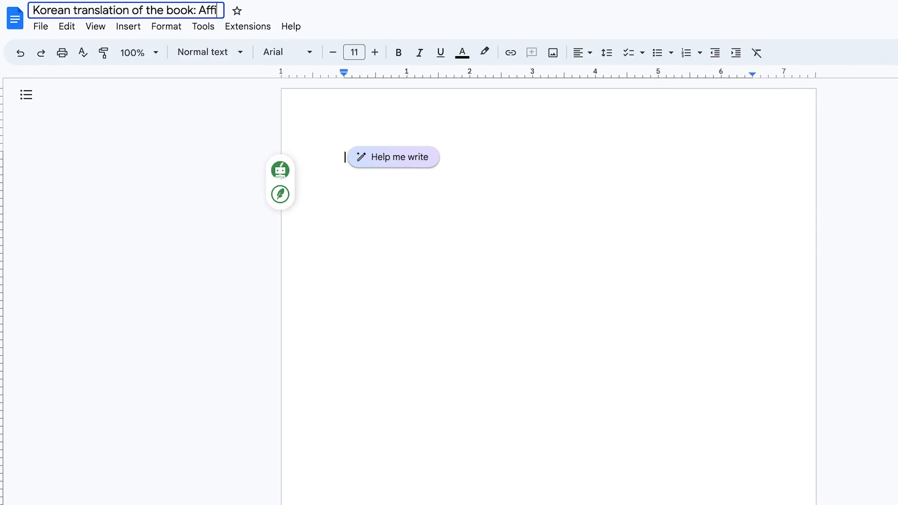
pyautogui.write('liate marketing')
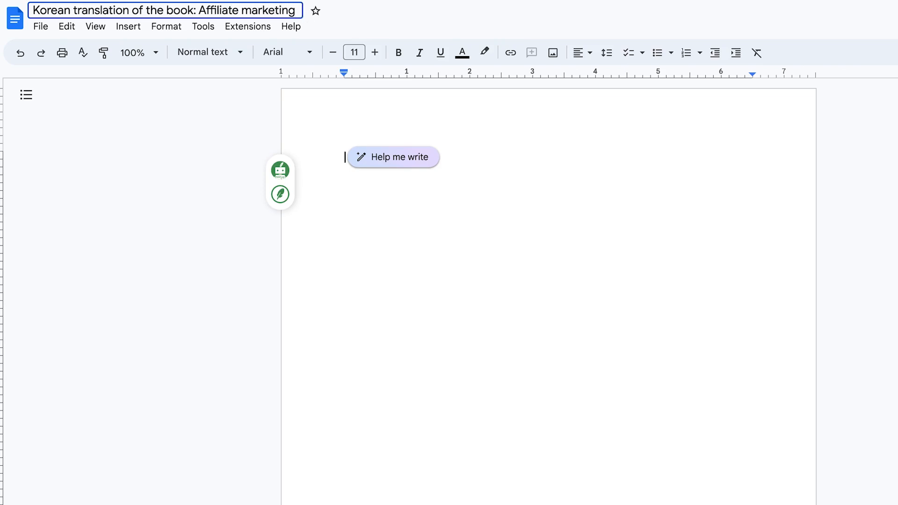
# Paste the copied Korean heading and first paragraph into the body of the new document
pyautogui.click(340, 251)
pyautogui.doubleClick(397, 189)
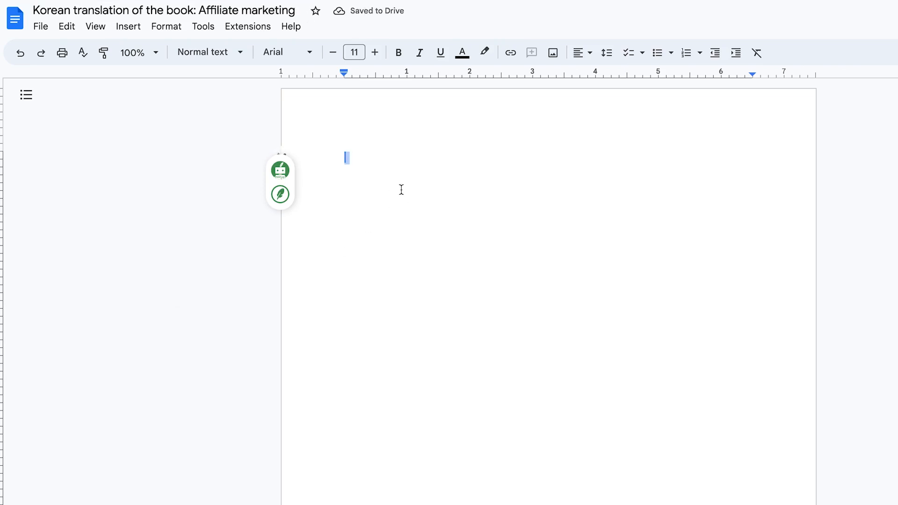
pyautogui.hotkey('ctrl', 'v')
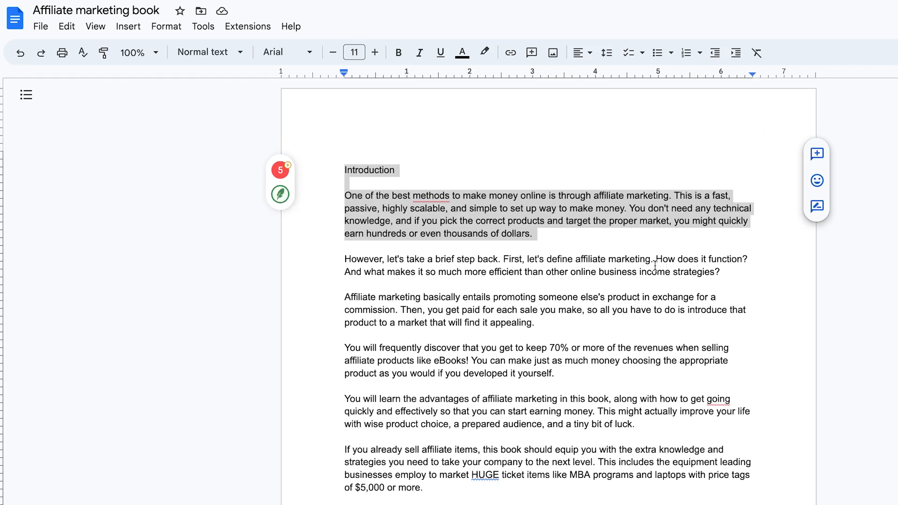
# Replace the Translator's source text with the book's next two paragraphs, from "However, let's take a brief step back" to "find it appealing"
pyautogui.click(655, 262)
pyautogui.moveTo(565, 329); pyautogui.dragTo(343, 255)
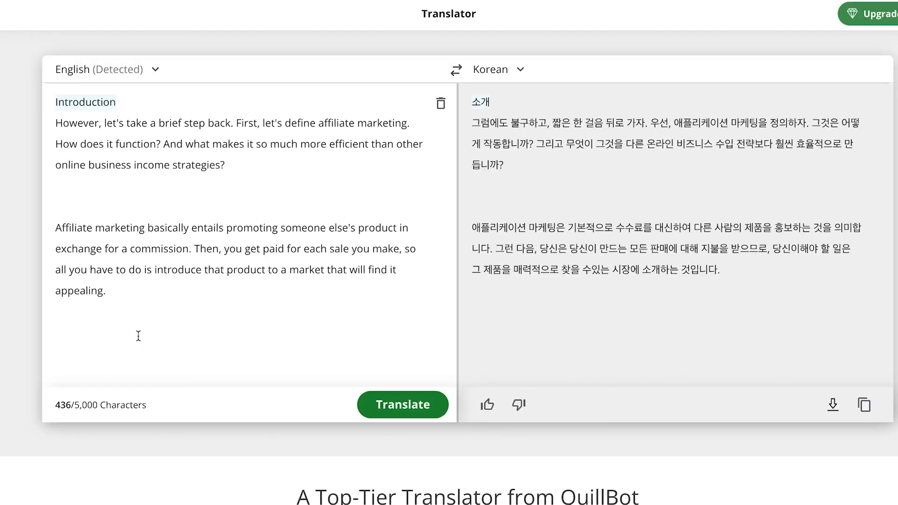
pyautogui.hotkey('ctrl', 'a')
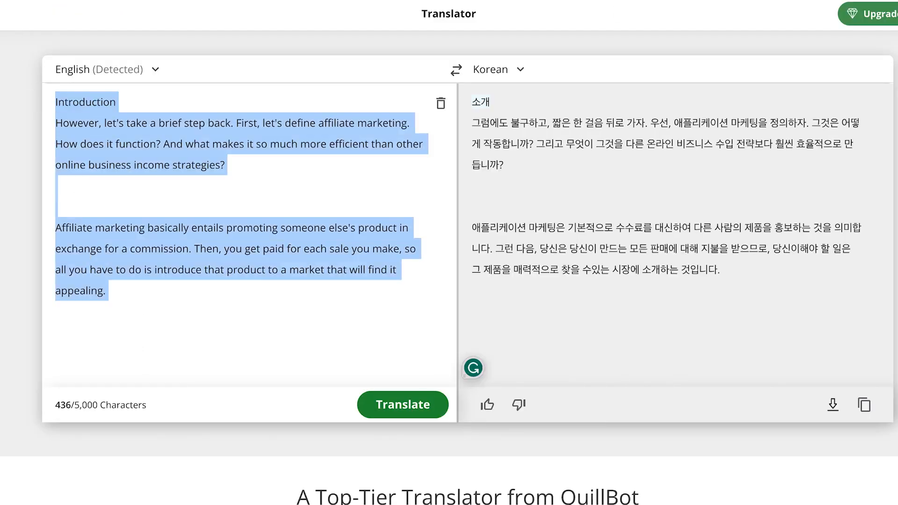
pyautogui.hotkey('ctrl', 'v')
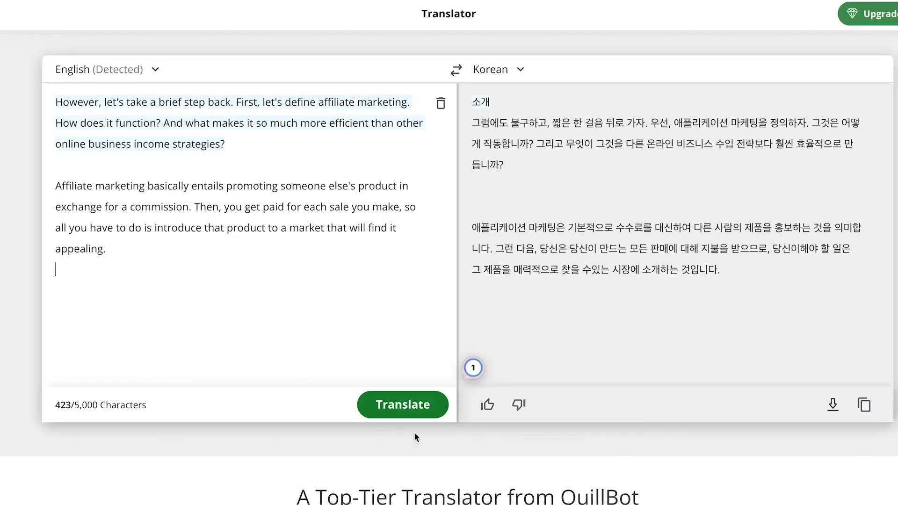
# Translate the second and third book paragraphs into Korean and append the translation to the Korean document
pyautogui.click(418, 415)
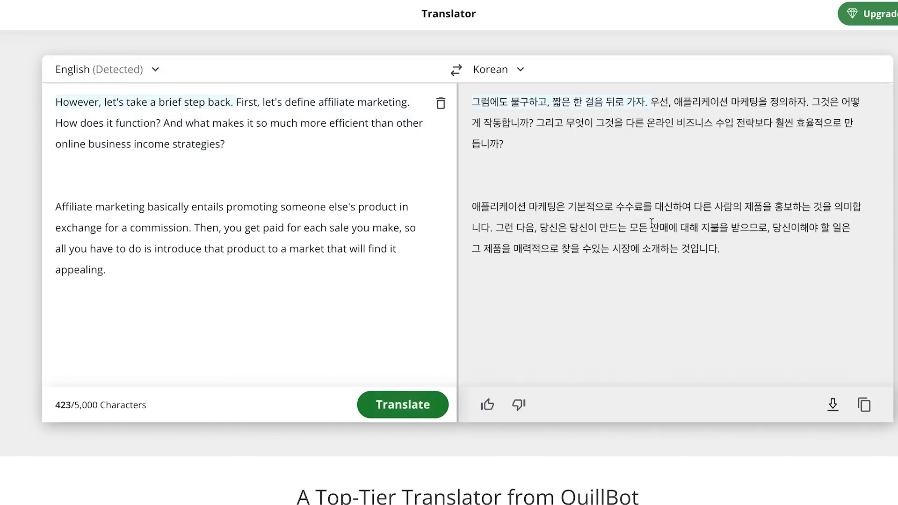
pyautogui.click(864, 405)
pyautogui.hotkey('alt', 'Tab')
pyautogui.hotkey('ctrl', 'v')
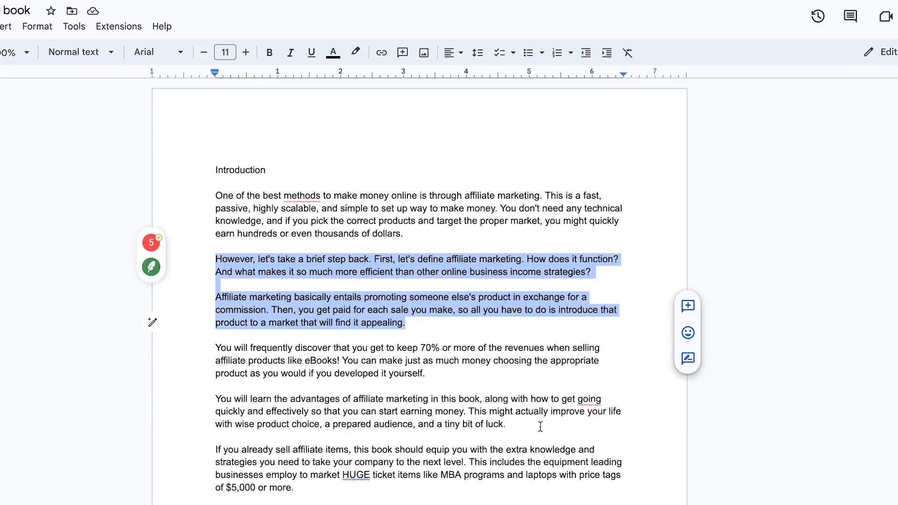
# Replace the Translator's source text with the two book paragraphs beginning "You will frequently discover" and "You will learn the advantages"
pyautogui.moveTo(540, 427); pyautogui.dragTo(196, 345)
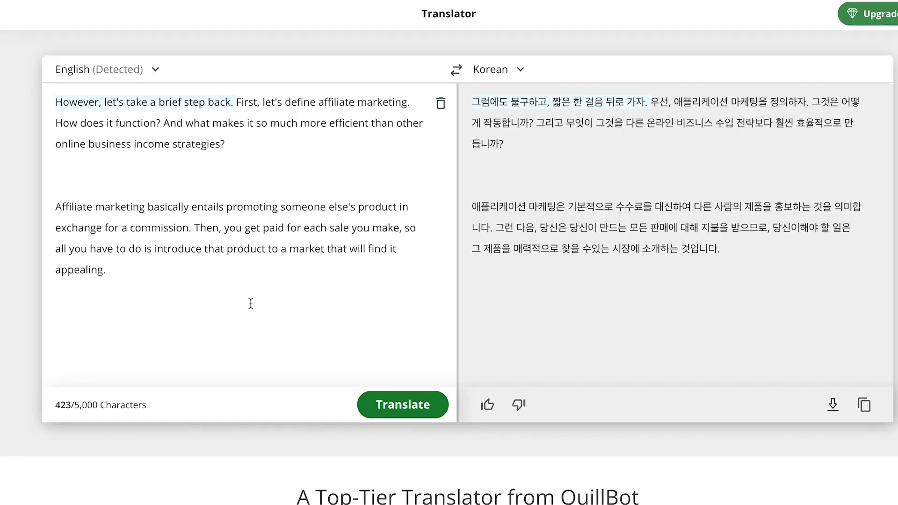
pyautogui.hotkey('ctrl', 'a')
pyautogui.hotkey('ctrl', 'v')
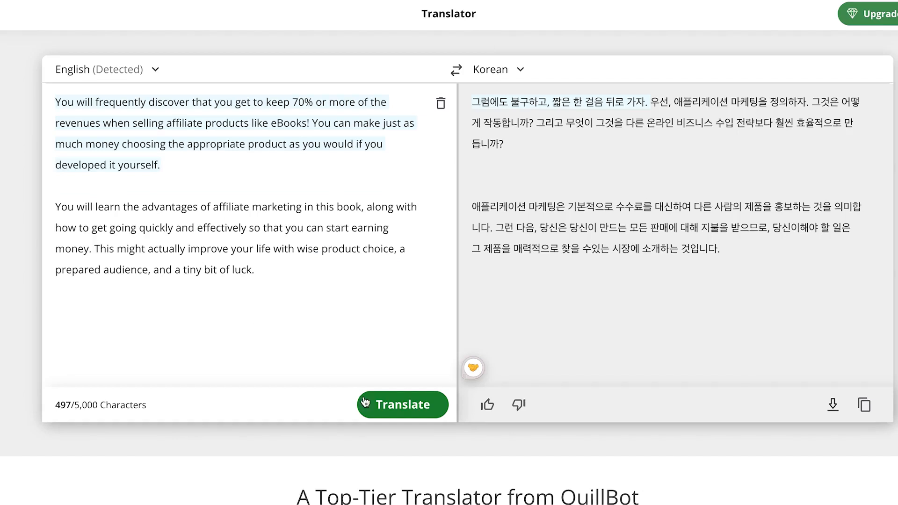
# Translate the fourth and fifth book paragraphs into Korean and add them at the end of the Korean document
pyautogui.click(378, 403)
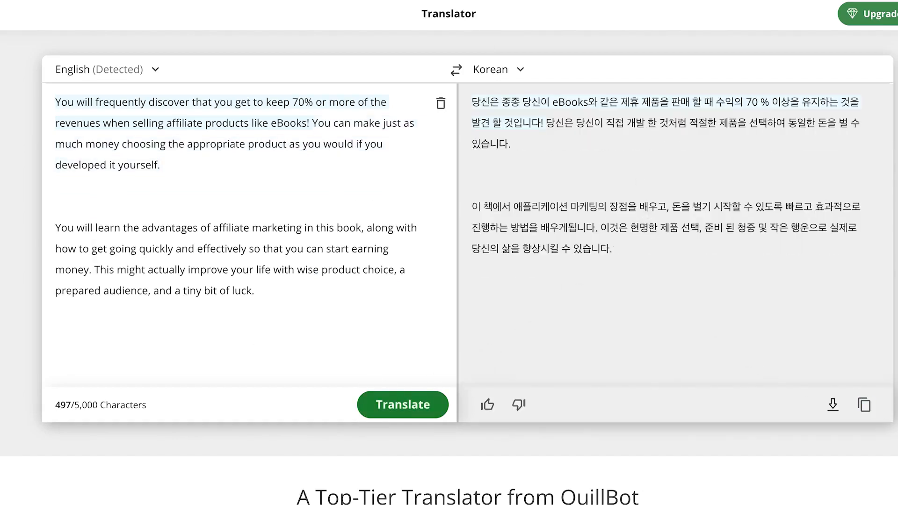
pyautogui.click(864, 405)
pyautogui.hotkey('alt', 'Tab')
pyautogui.click(394, 370)
pyautogui.write('당신은 종종 당신이 eBooks와 같은 제휴 제품을 판매 할 때 수익의 70 % 이상을 유지하는 것을 발견 할 것입니다! 당신은 당신이 직접 개발 한 것처럼 적절한 제품을 선택하여 동일한 돈을 벌 수 있습니다.   이 책에서 애플리케이션 마케팅의 장점을 배우고, 돈을 벌기 시작할 수 있도록 빠르고 효과적으로 진행하는 방법을 배우게됩니다. 이것은 현명한 제품 선택, 준비 된 청중 및 작은 행운으로 실제로 당신의 삶을 향상시킬 수 있습니다.')
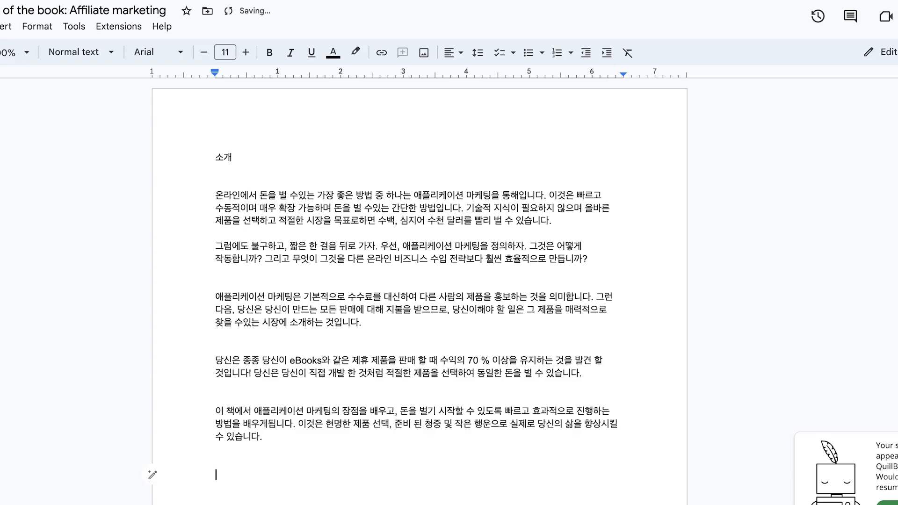
pyautogui.hotkey('ctrl', 'z')
# Replace the Translator's source text with the introduction's last paragraph, beginning "If you already sell affiliate items"
pyautogui.scroll(-1, 404, 486)
pyautogui.moveTo(345, 441); pyautogui.dragTo(211, 410)
pyautogui.hotkey('ctrl', 'c')
pyautogui.click(312, 450)
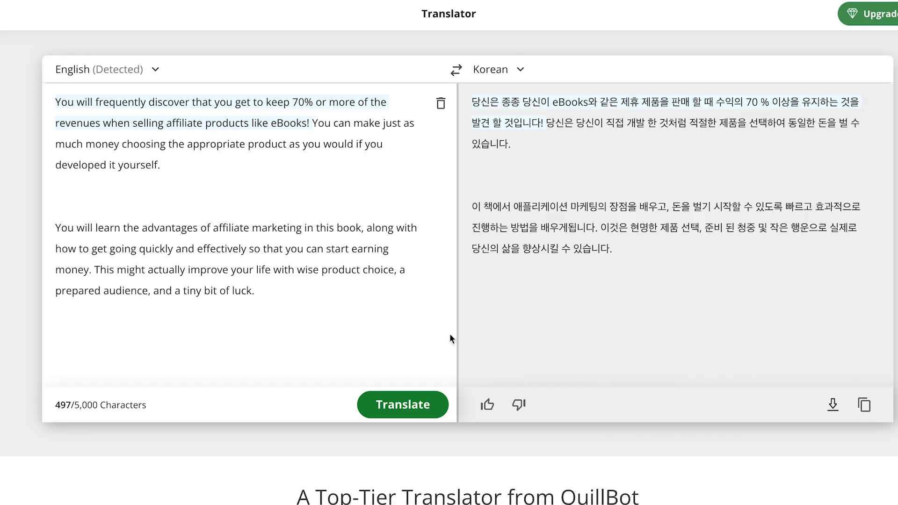
pyautogui.click(280, 322)
pyautogui.hotkey('ctrl', 'a')
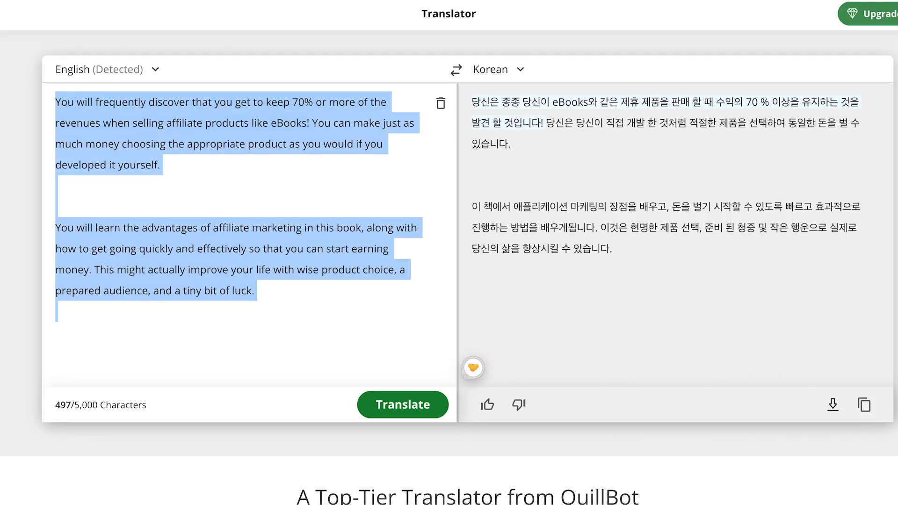
pyautogui.hotkey('ctrl', 'v')
# Translate the introduction's last paragraph into Korean and append it to the Korean document
pyautogui.click(402, 404)
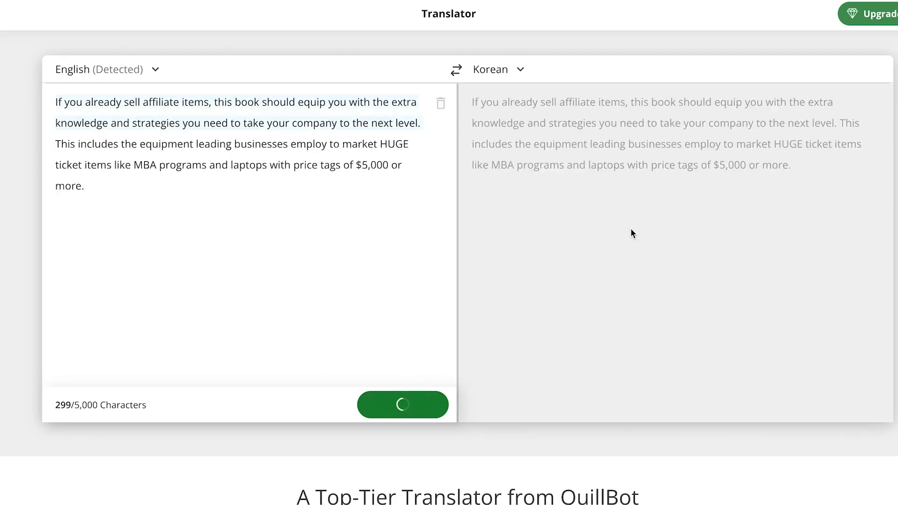
pyautogui.click(864, 406)
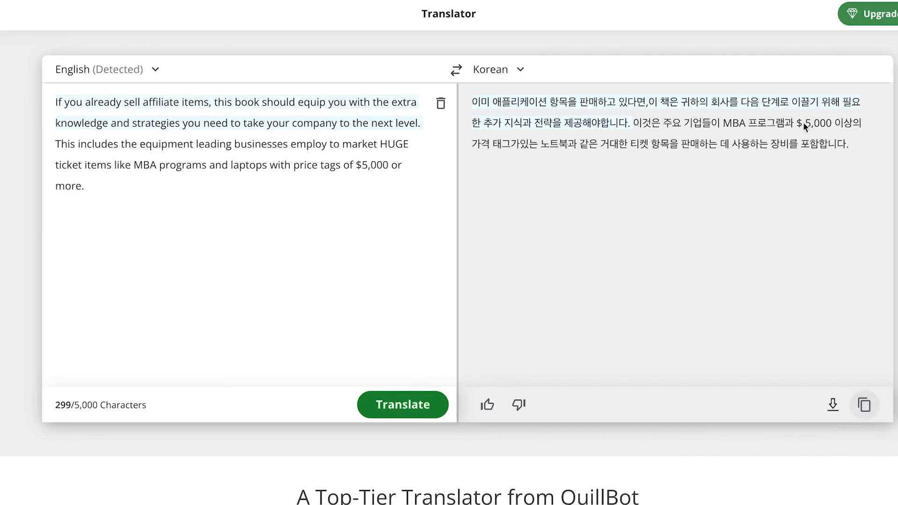
pyautogui.click(673, 1)
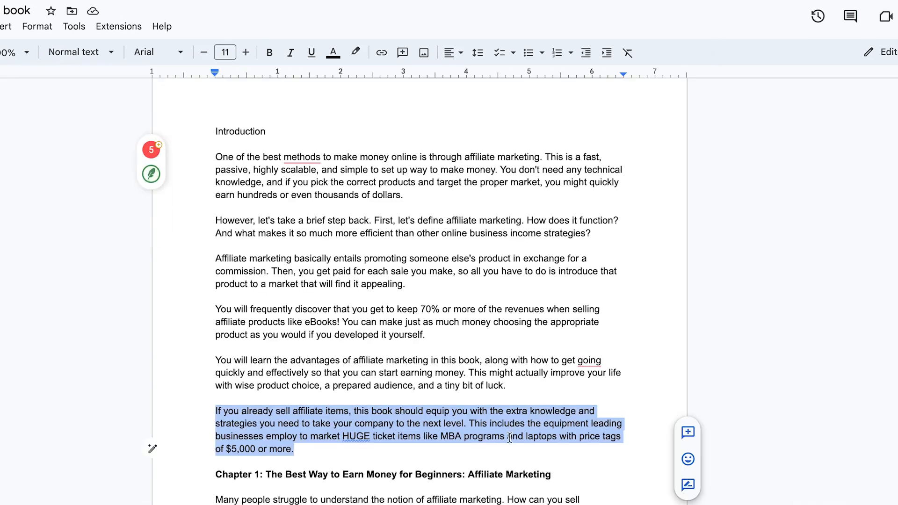
# Replace the Translator's source text with the book's Chapter 1 title and its first paragraphs, through the sentence ending "offer broadband"
pyautogui.scroll(-5, 565, 347)
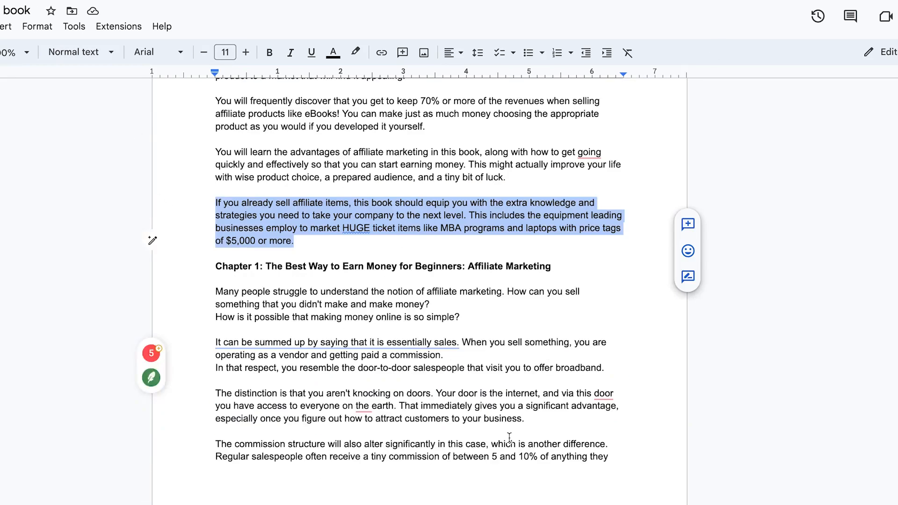
pyautogui.click(567, 318)
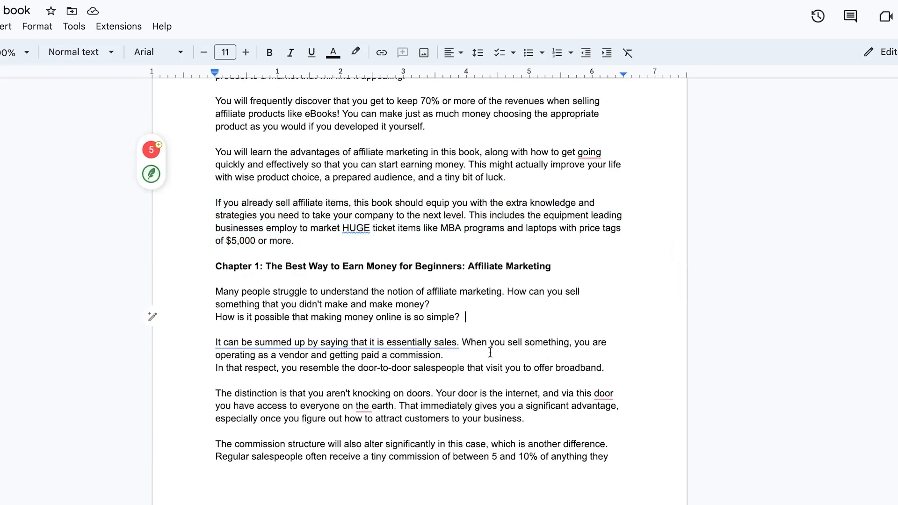
pyautogui.moveTo(611, 368); pyautogui.dragTo(212, 270)
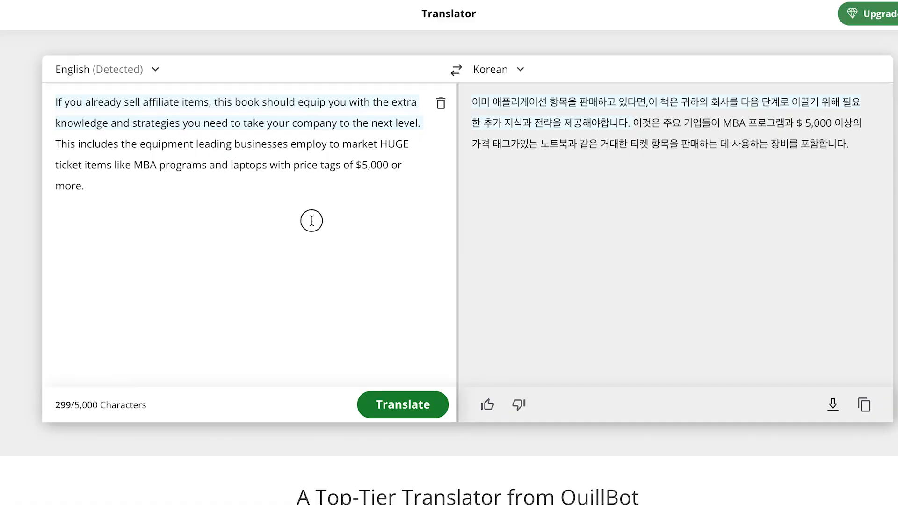
pyautogui.moveTo(311, 220); pyautogui.dragTo(91, 52)
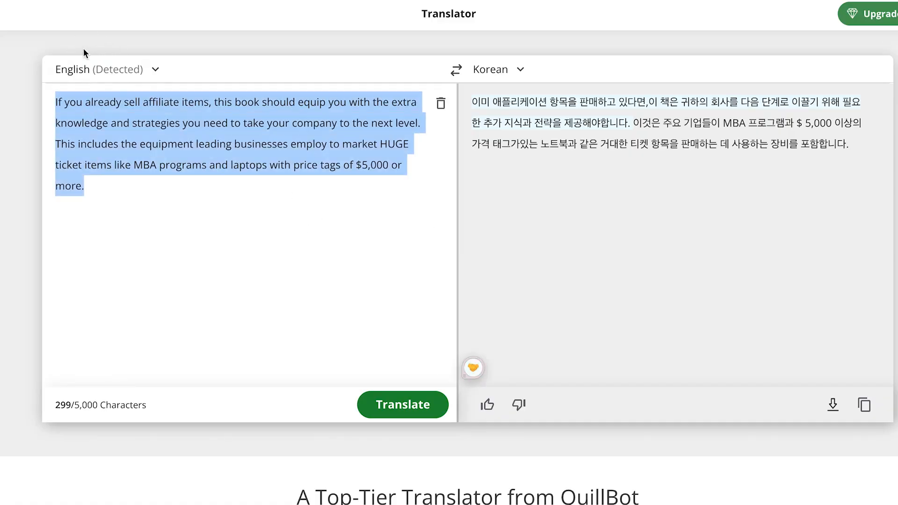
pyautogui.hotkey('ctrl', 'v')
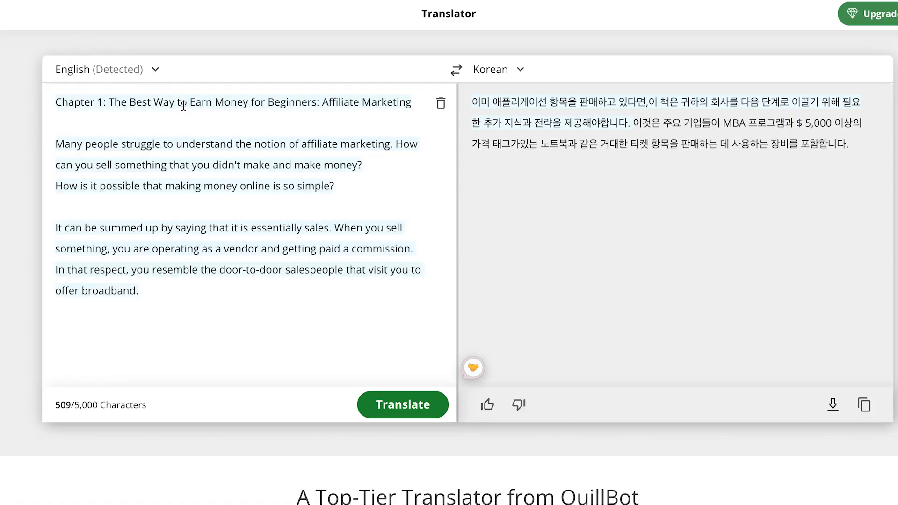
# Translate the Chapter 1 title and opening paragraphs into Korean and append them to the Korean document
pyautogui.click(424, 406)
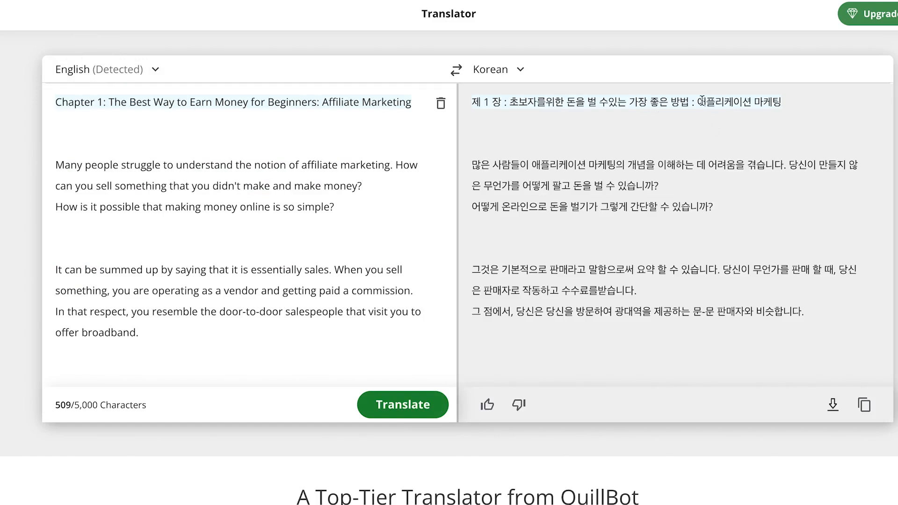
pyautogui.click(864, 404)
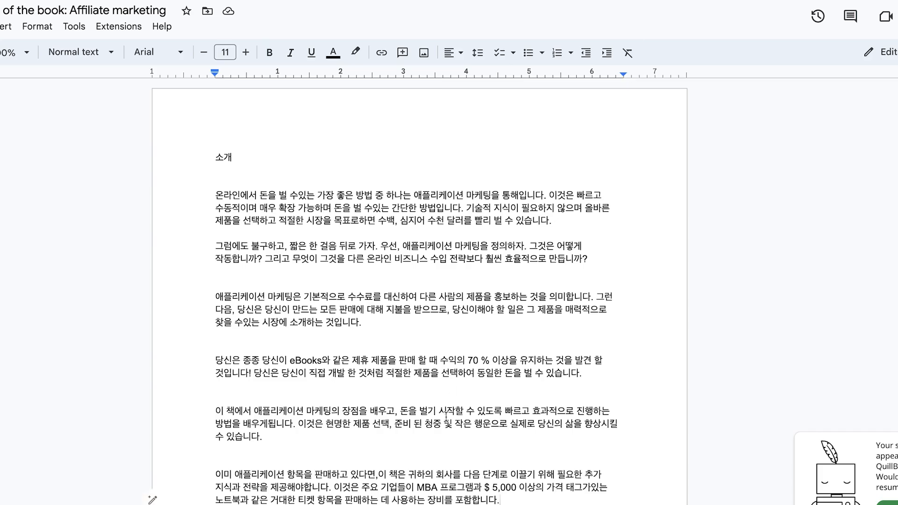
pyautogui.hotkey('ctrl', 'v')
pyautogui.scroll(-3, 552, 486)
# Make the Korean Chapter 1 title line bold
pyautogui.moveTo(516, 392); pyautogui.dragTo(181, 382)
pyautogui.doubleClick(342, 413)
pyautogui.moveTo(528, 404); pyautogui.dragTo(165, 395)
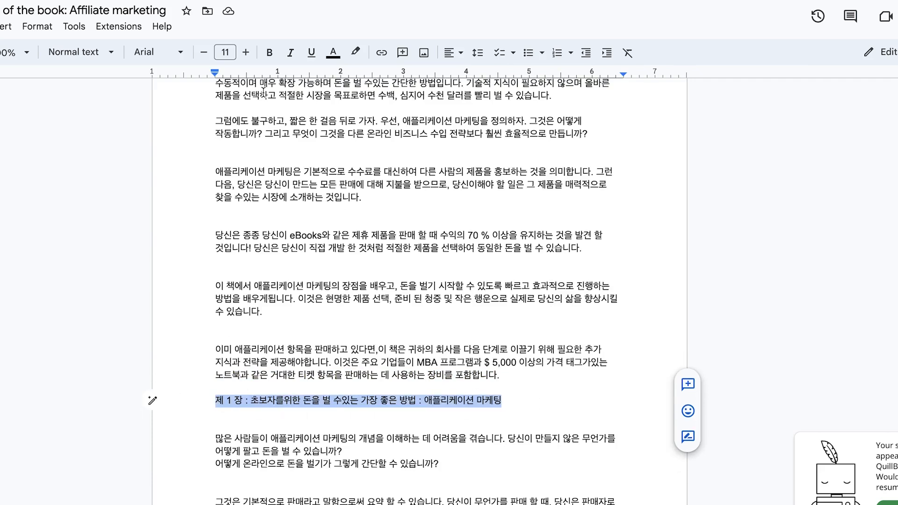
pyautogui.click(269, 53)
pyautogui.doubleClick(393, 403)
pyautogui.doubleClick(423, 489)
# Make the introduction heading "소개" at the start of the Korean document bold
pyautogui.scroll(3, 443, 403)
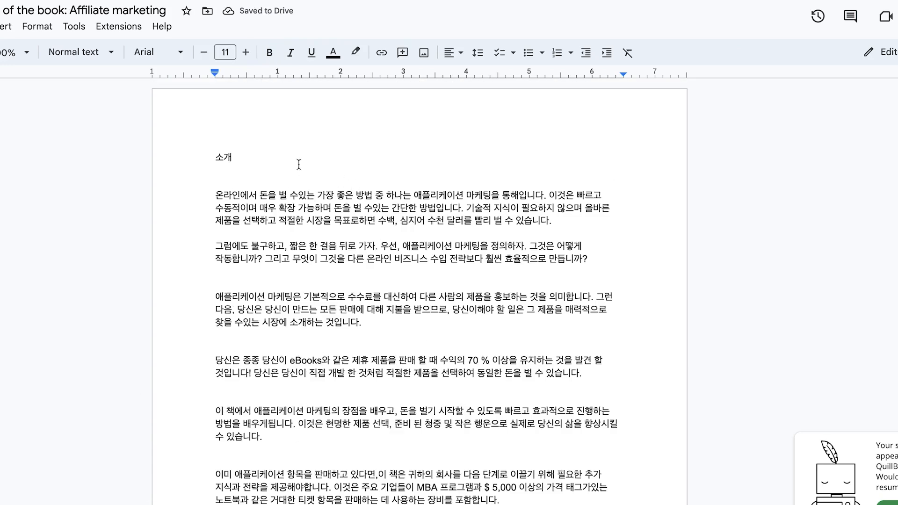
pyautogui.moveTo(300, 161); pyautogui.dragTo(16, 151)
pyautogui.click(271, 52)
pyautogui.scroll(-4, 445, 413)
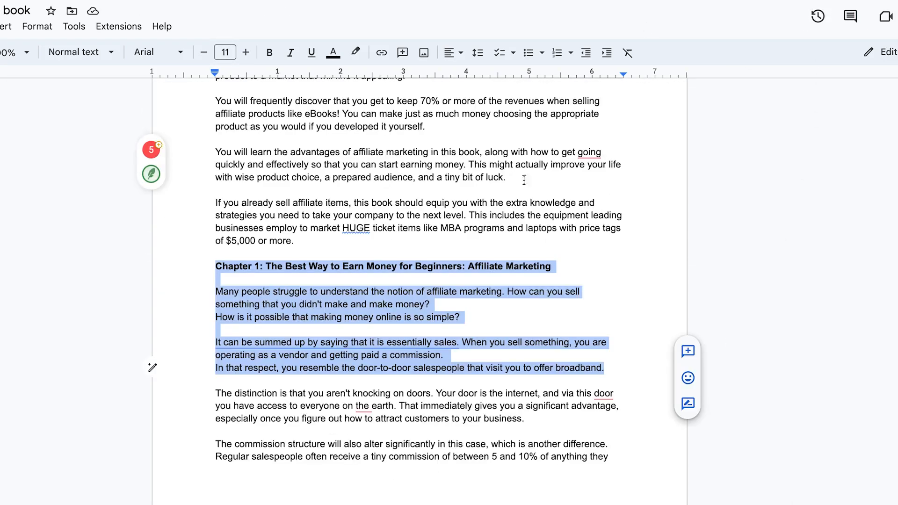
# Replace the Translator's source text with the two book paragraphs beginning "The distinction is" and "The commission structure"
pyautogui.scroll(-5, 576, 127)
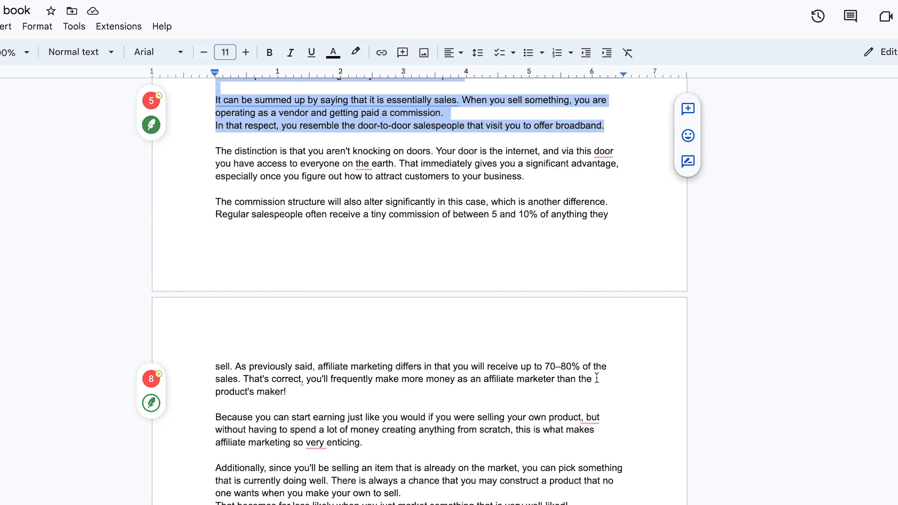
pyautogui.moveTo(317, 391); pyautogui.dragTo(215, 150)
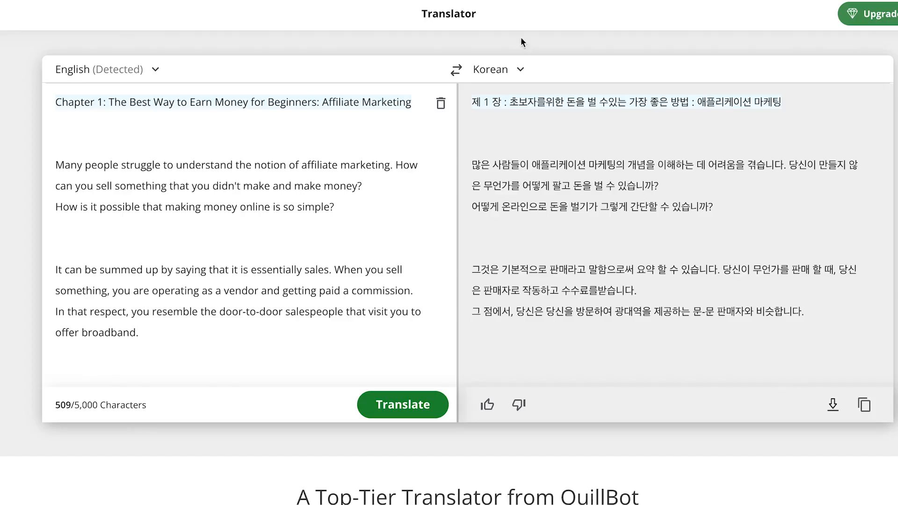
pyautogui.moveTo(343, 369); pyautogui.dragTo(55, 99)
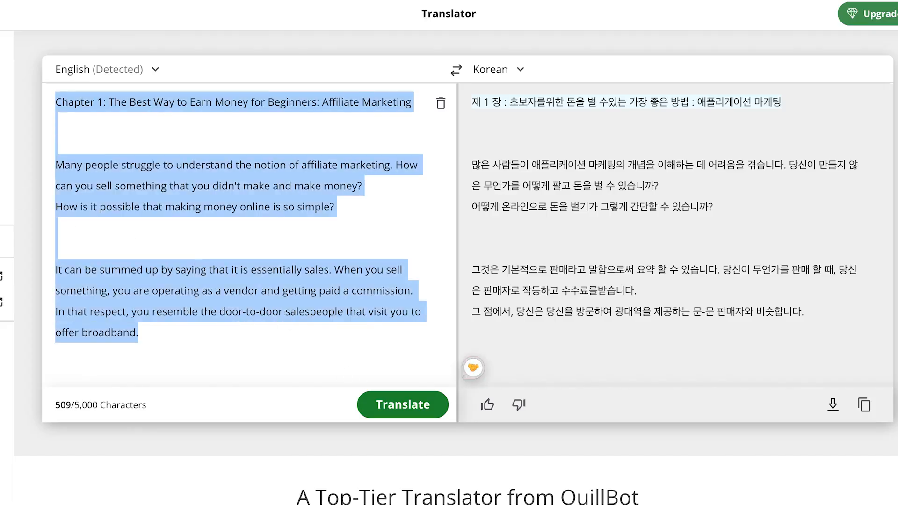
pyautogui.hotkey('ctrl', 'v')
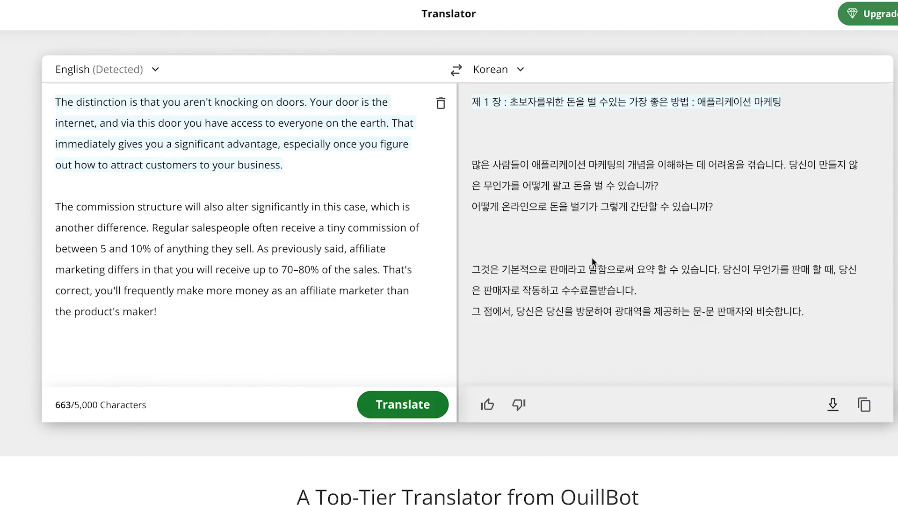
# Translate the distinction and commission structure paragraphs into Korean and add them on a new line at the end of the Korean document
pyautogui.click(403, 405)
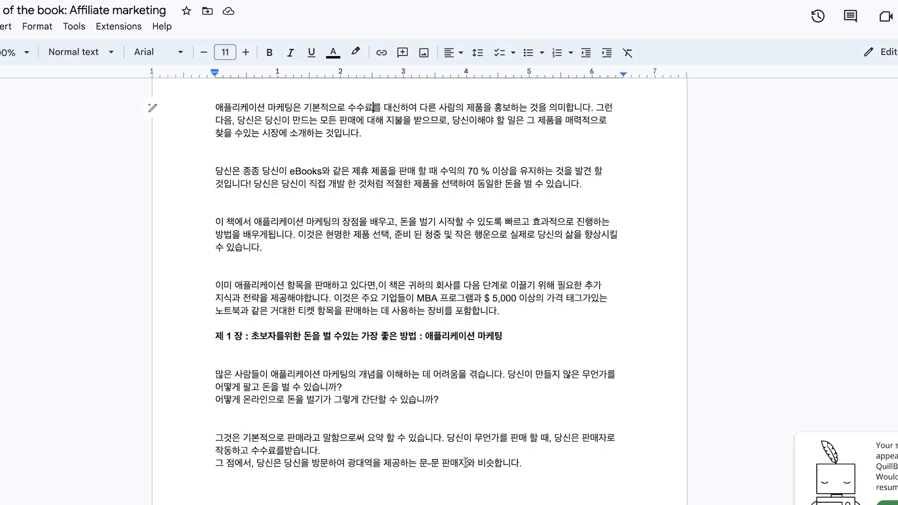
pyautogui.click(556, 450)
pyautogui.click(564, 459)
pyautogui.press('Return')
pyautogui.press('Return')
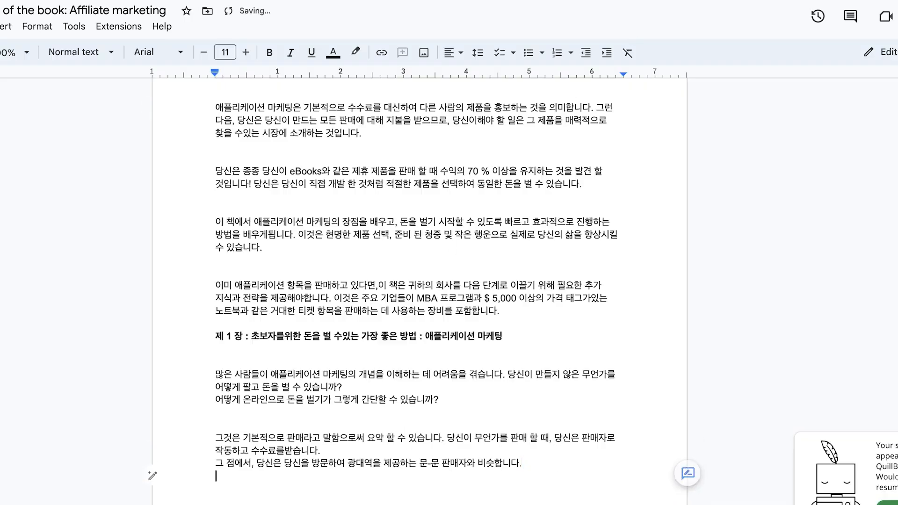
pyautogui.write('차이점은 당신이 문을 두드리지 않는다는 것입니다. 당신의 문은 인터넷이며, 이 문을 통해 당신은 지구상의 모든 사람에게 접근 할 수 있습니다. 즉시 당신에게 상당한 이점을 제공합니다, 특히 당신이 당신의 비즈니스에 고객을 유치하는 방법을 파악 한 후.')
pyautogui.scroll(8, 573, 457)
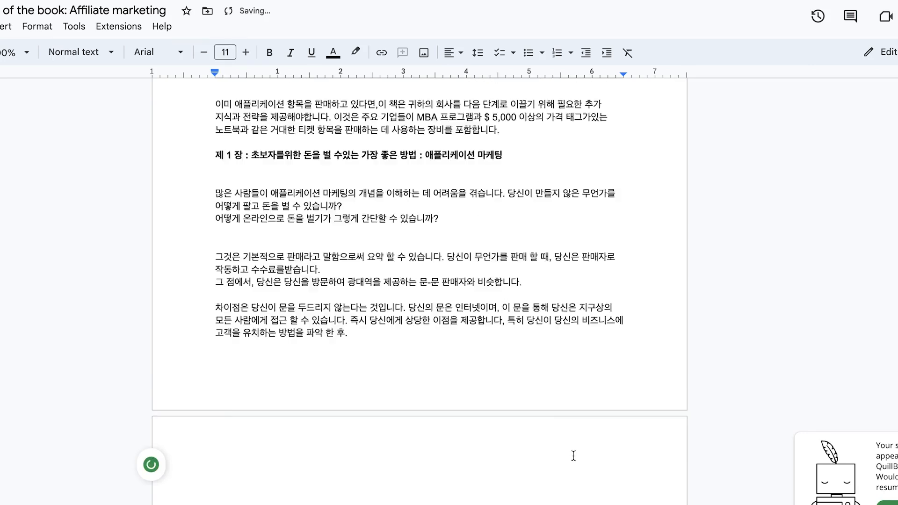
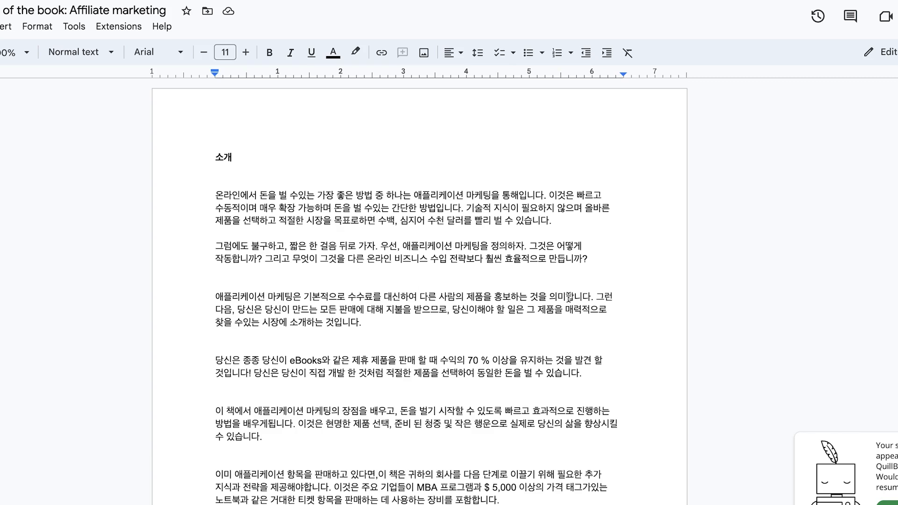
# Replace the Translator's source text with the first Korean introduction paragraph and set the target language to English
pyautogui.click(596, 225)
pyautogui.tripleClick(450, 190)
pyautogui.hotkey('ctrl', 'c')
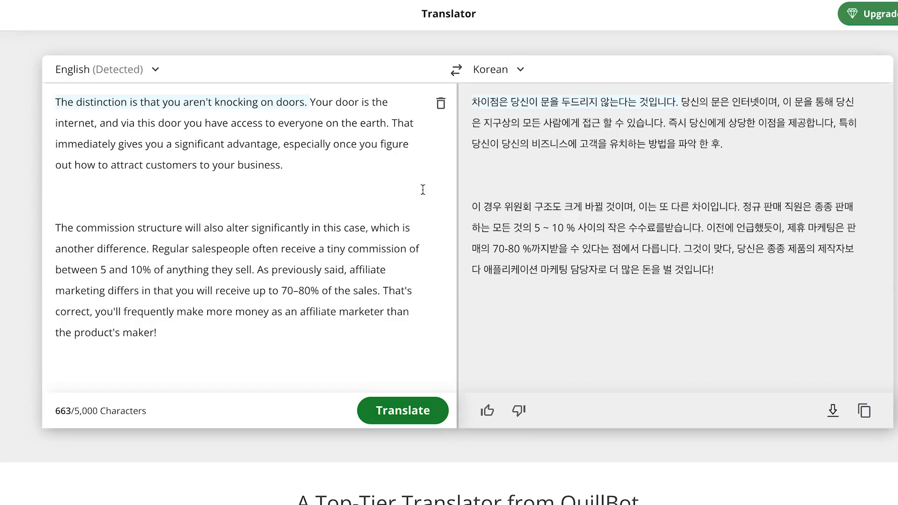
pyautogui.hotkey('ctrl', 'a')
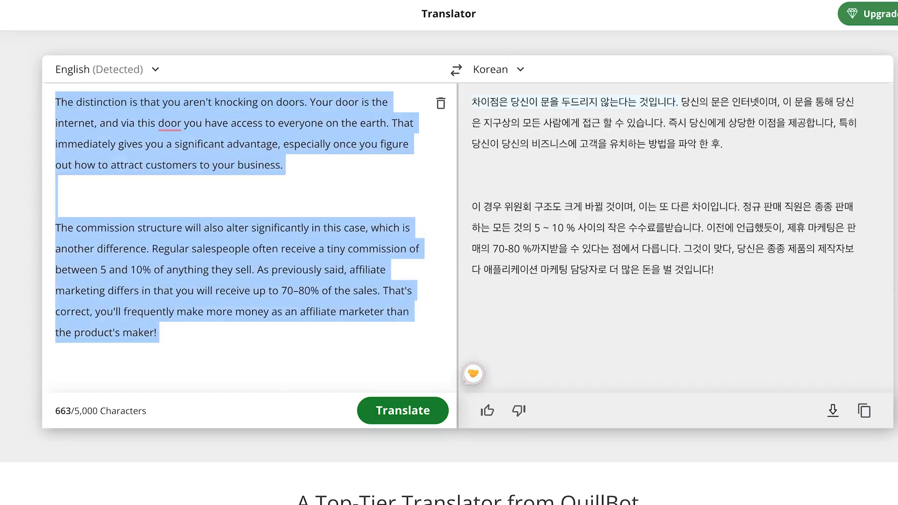
pyautogui.hotkey('ctrl', 'v')
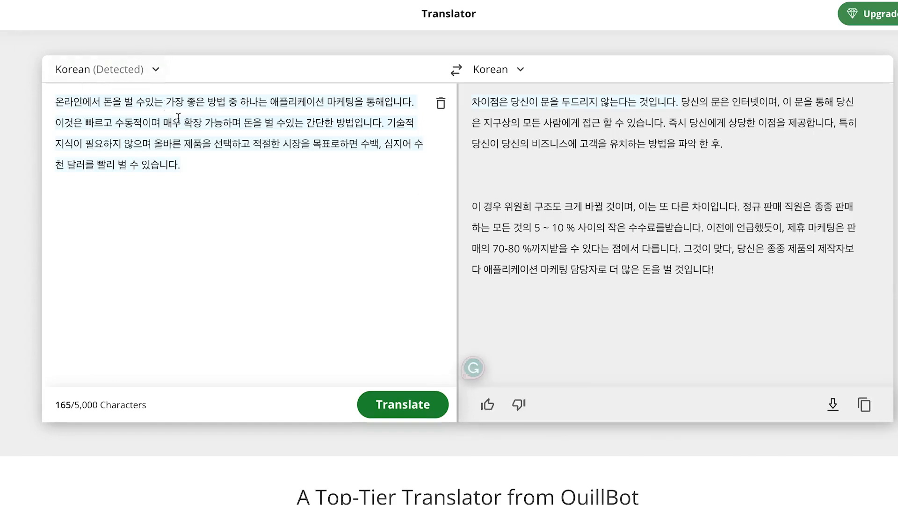
pyautogui.click(520, 69)
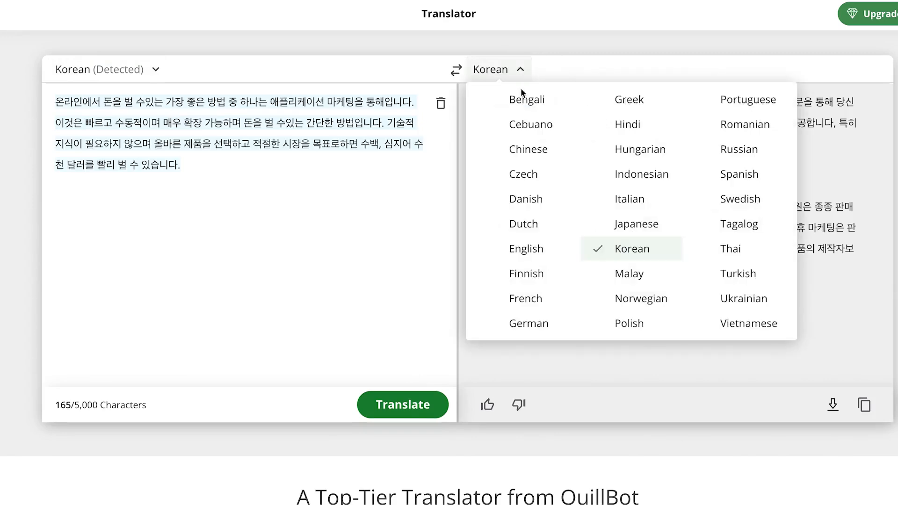
pyautogui.click(539, 255)
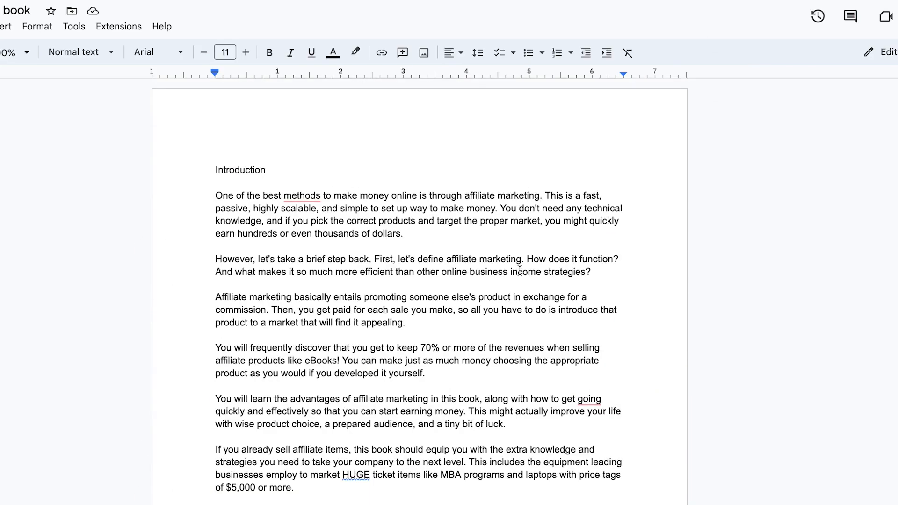
# Highlight the first introduction paragraph in the original English book document to compare it with the back-translation
pyautogui.click(407, 225)
pyautogui.moveTo(437, 234); pyautogui.dragTo(218, 201)
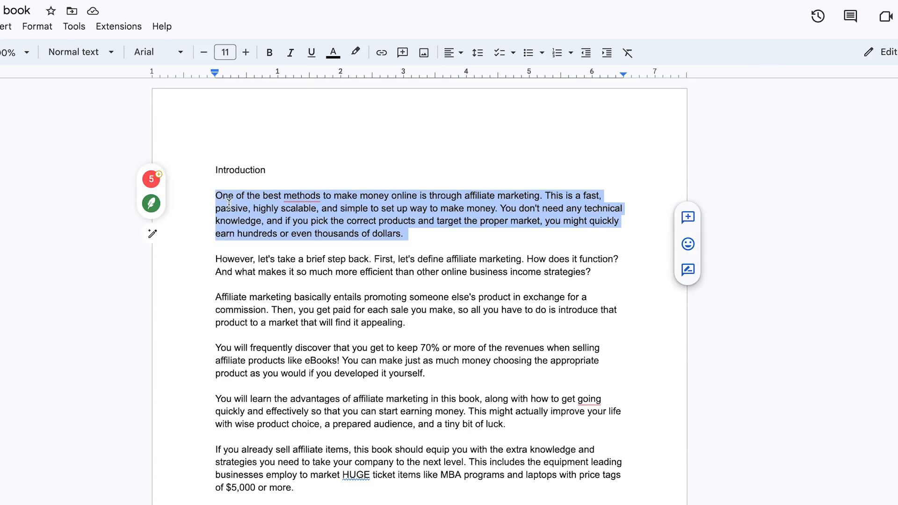
pyautogui.click(467, 243)
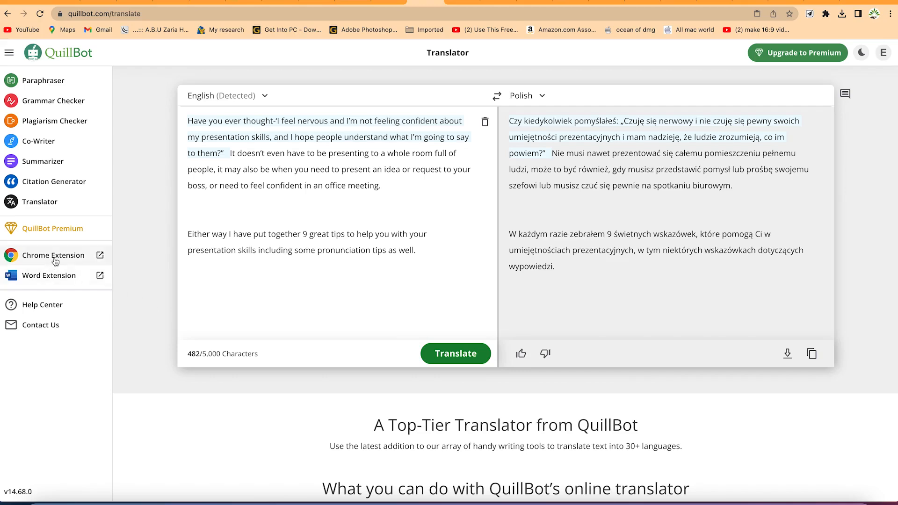
# Open the Chrome Web Store page for QuillBot's Chrome extension
pyautogui.click(55, 259)
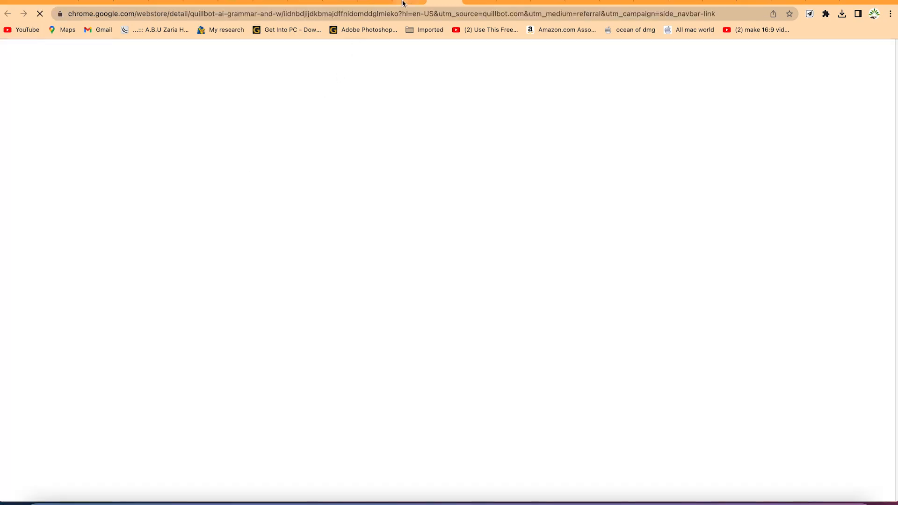
pyautogui.click(402, 3)
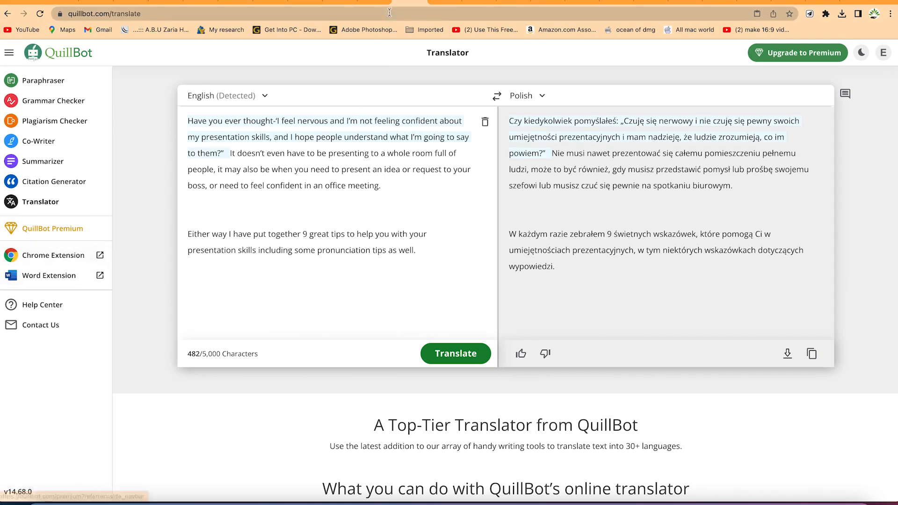
pyautogui.click(446, 0)
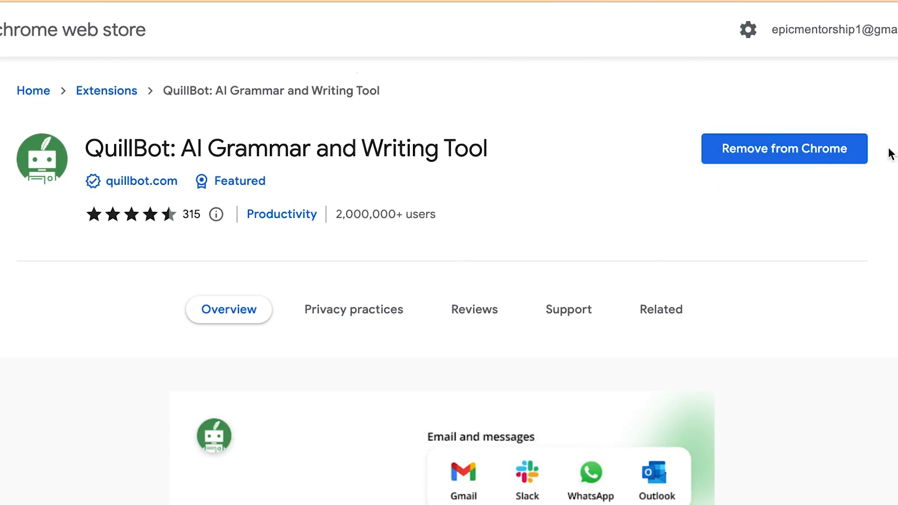
# Open Chrome's extension management page and look through the installed extensions for QuillBot
pyautogui.click(786, 14)
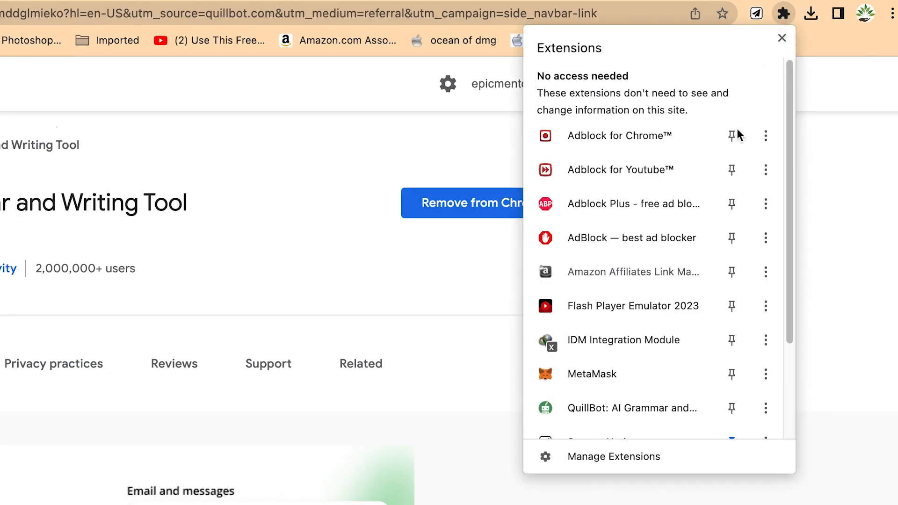
pyautogui.scroll(-2, 678, 299)
pyautogui.click(619, 465)
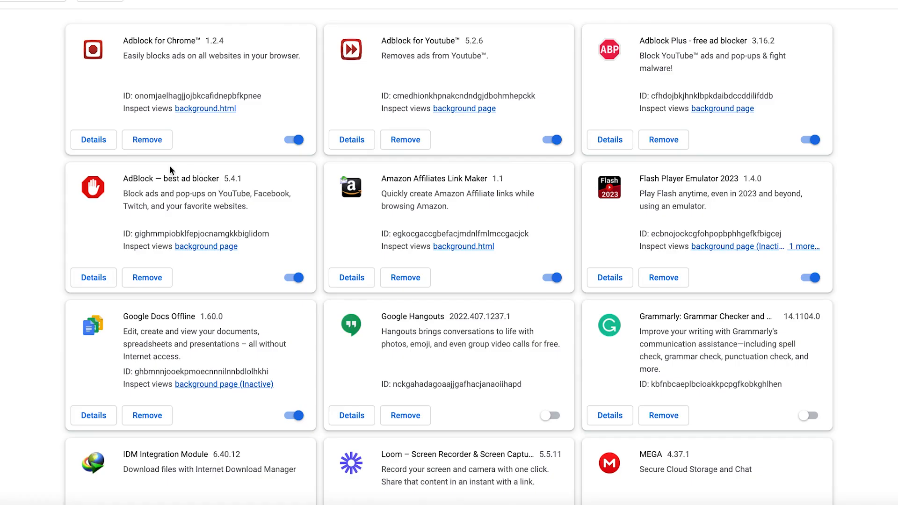
pyautogui.scroll(-10, 327, 367)
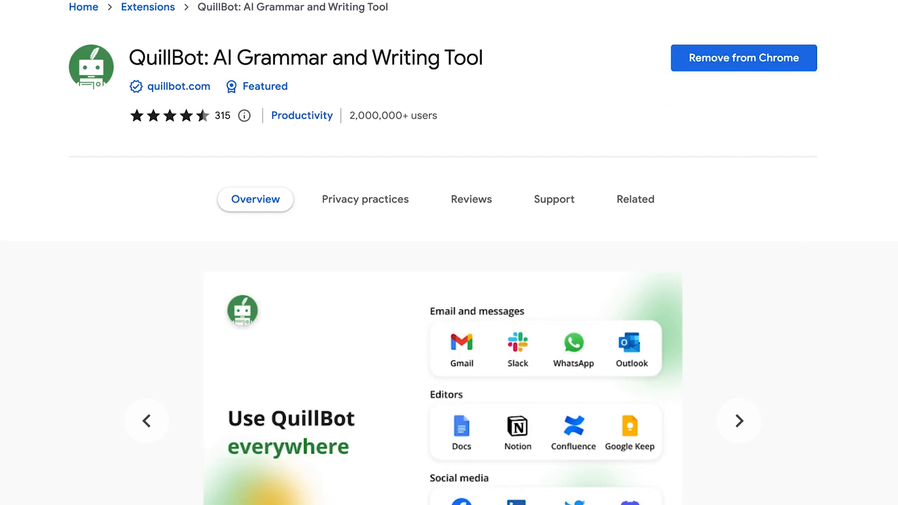
# Review the QuillBot extension's store listing, including its supported sites and the overview of its features
pyautogui.scroll(-5, 511, 323)
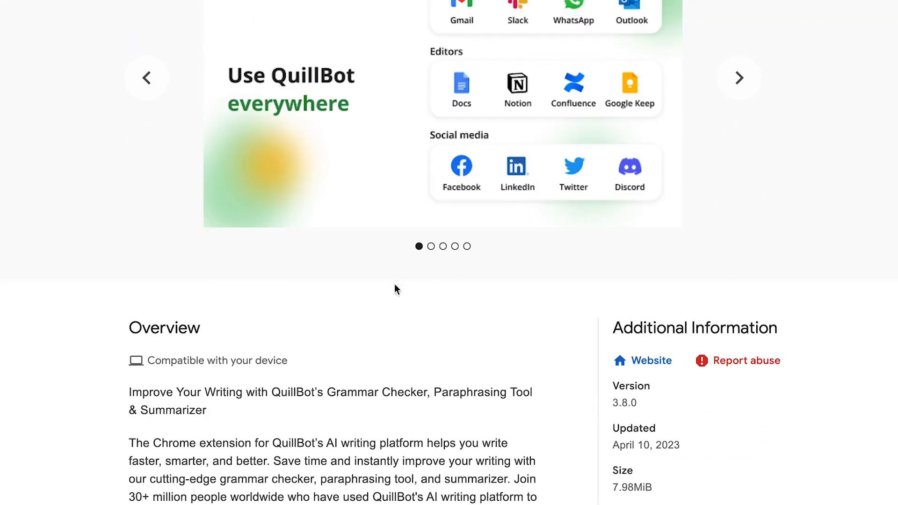
pyautogui.scroll(2, 506, 202)
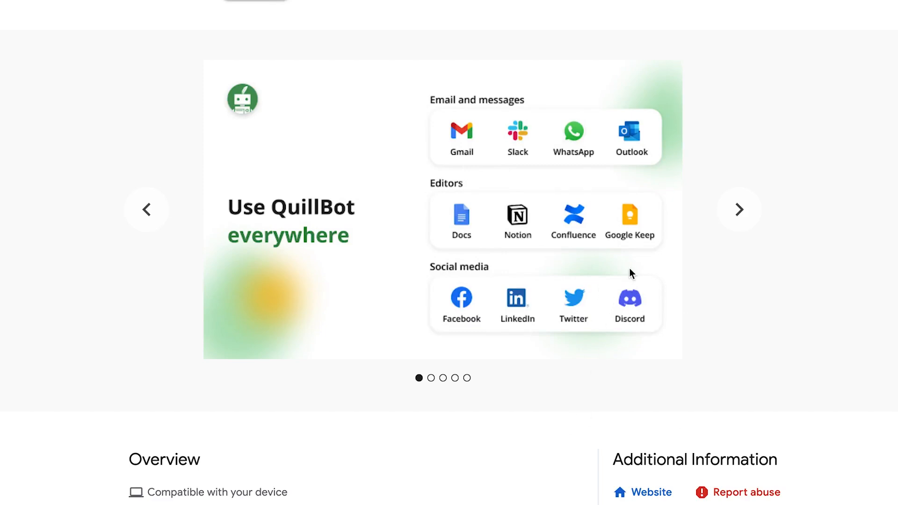
pyautogui.scroll(-9, 635, 337)
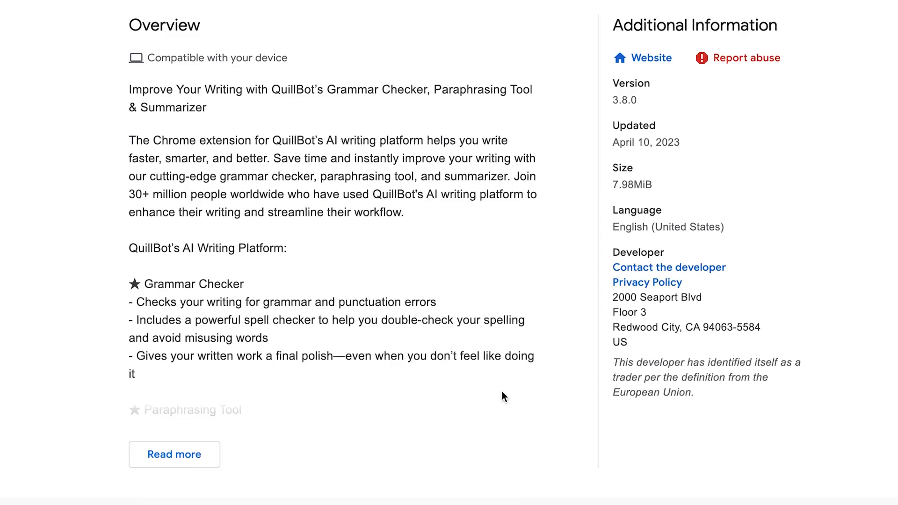
pyautogui.scroll(10, 501, 395)
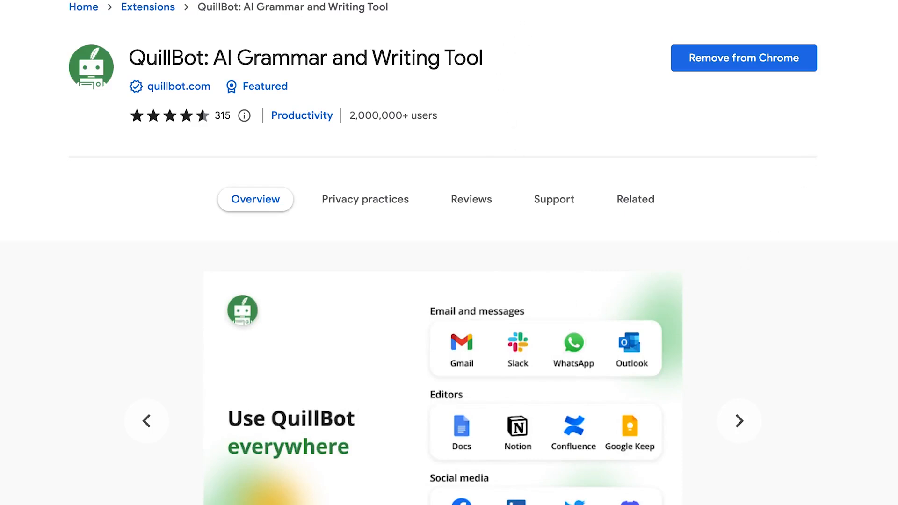
# On the Presentation Skills article, send the paragraph under skill no.1 to the QuillBot extension's Paraphraser
pyautogui.click(654, 5)
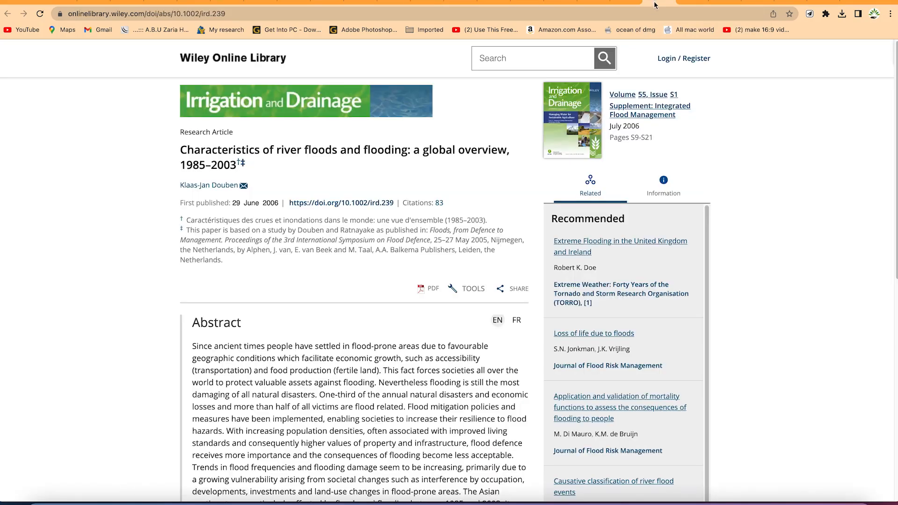
pyautogui.click(563, 6)
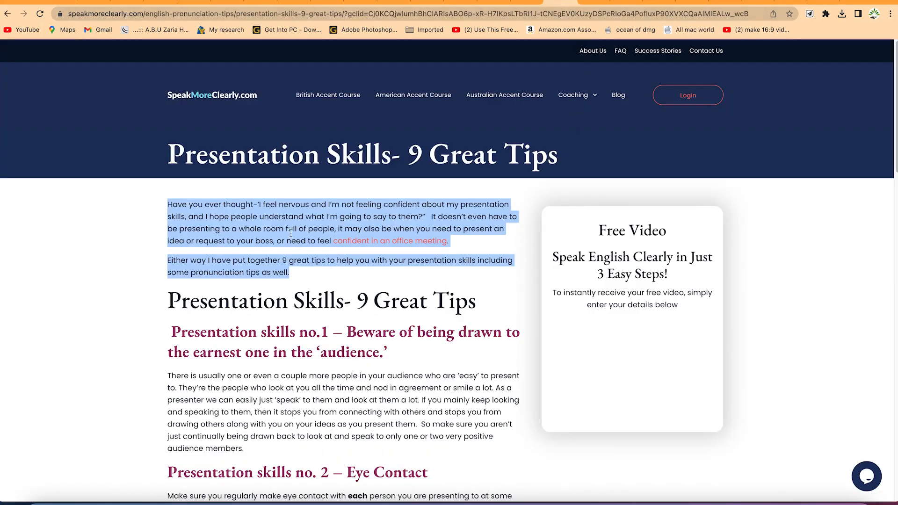
pyautogui.click(261, 197)
pyautogui.moveTo(168, 376); pyautogui.dragTo(265, 447)
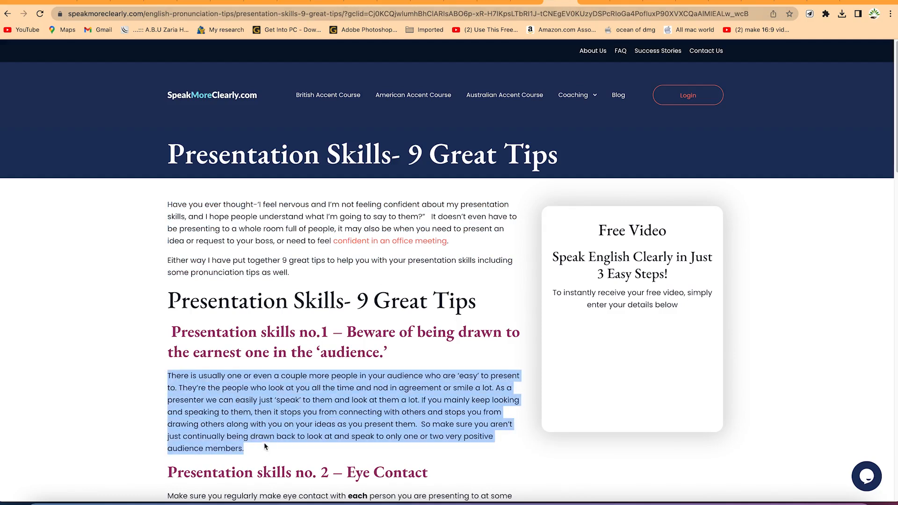
pyautogui.rightClick(322, 396)
pyautogui.click(345, 429)
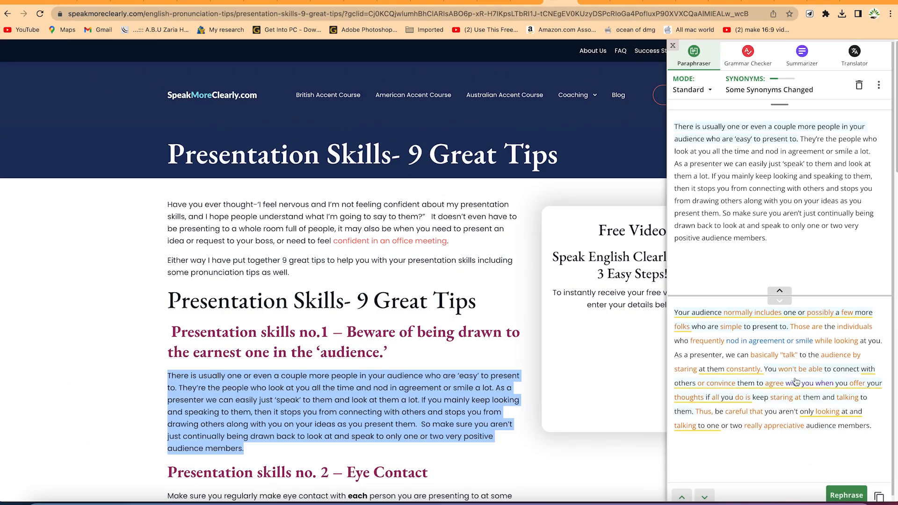
# Run the skill no.1 paragraph through the extension's Grammar Checker, fix all its errors at once and select the corrected text
pyautogui.click(747, 52)
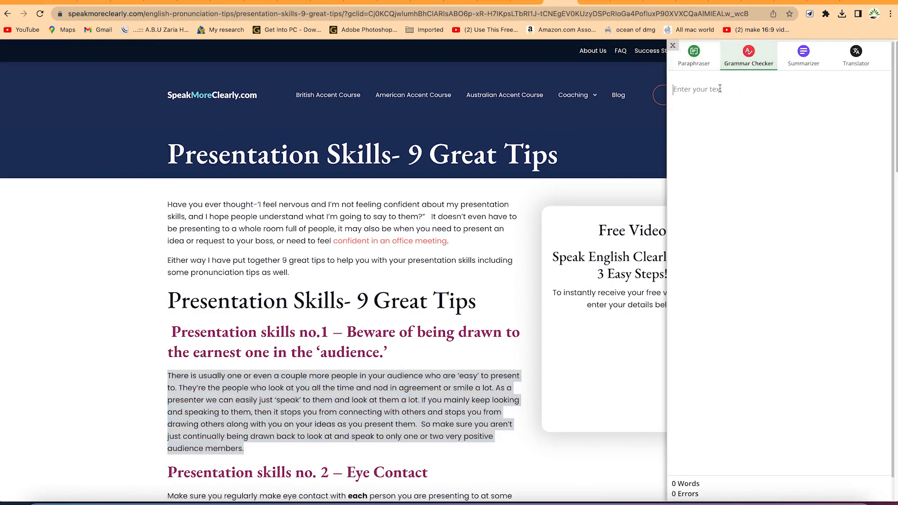
pyautogui.rightClick(366, 397)
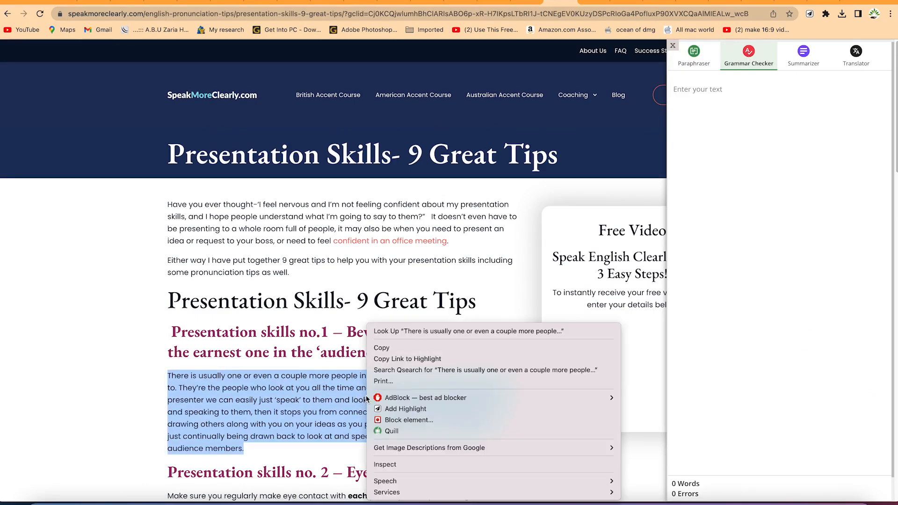
pyautogui.click(384, 431)
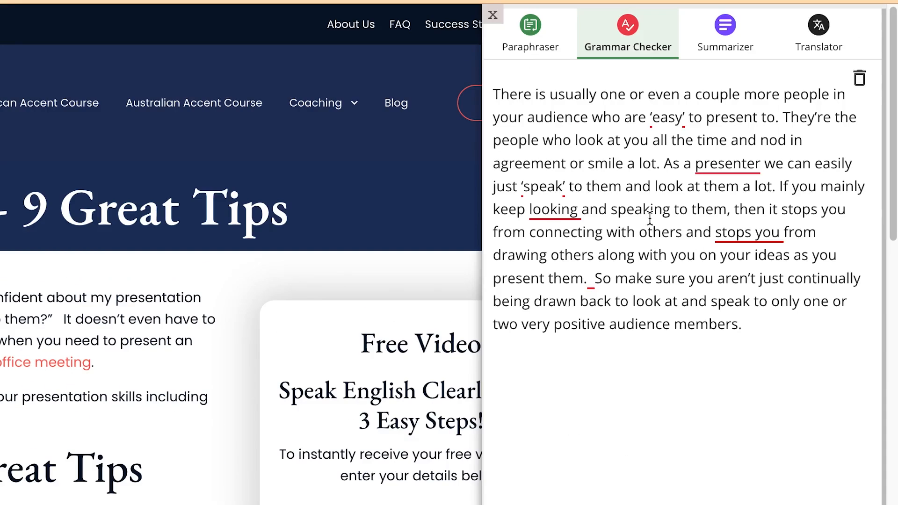
pyautogui.click(591, 278)
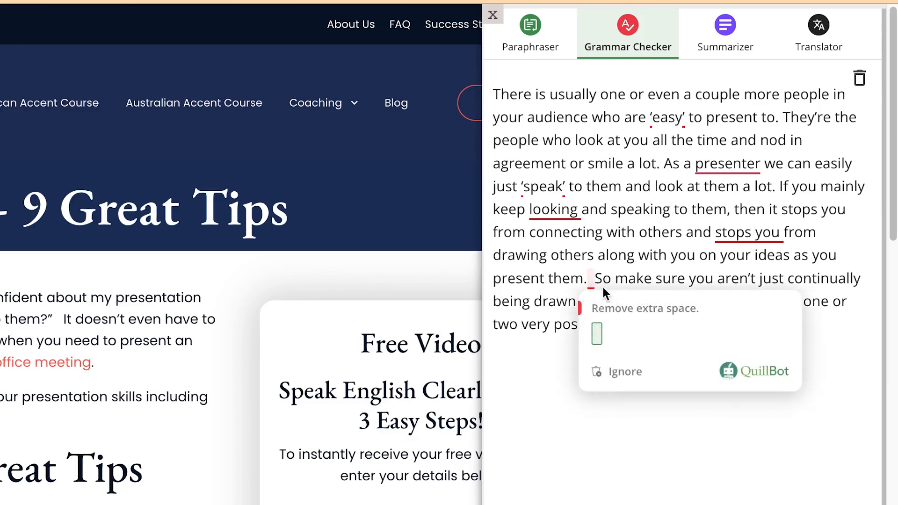
pyautogui.click(685, 477)
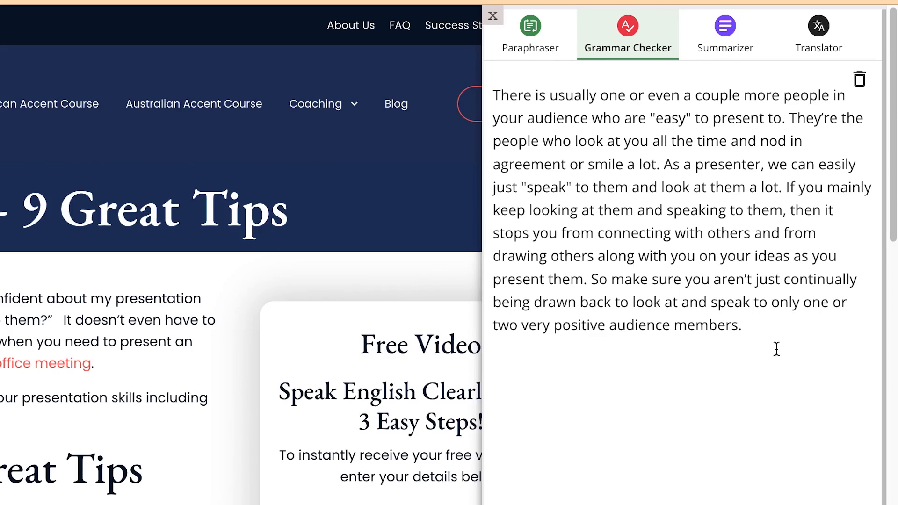
pyautogui.moveTo(763, 327); pyautogui.dragTo(583, 36)
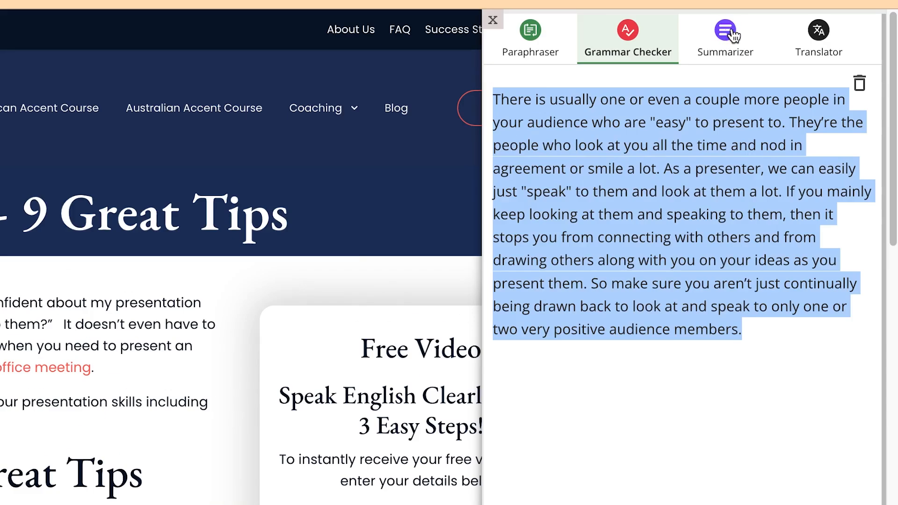
# Send the skill no.1 paragraph to the extension's Summarizer, summarize it in Paragraph mode and compare it with the original
pyautogui.click(732, 36)
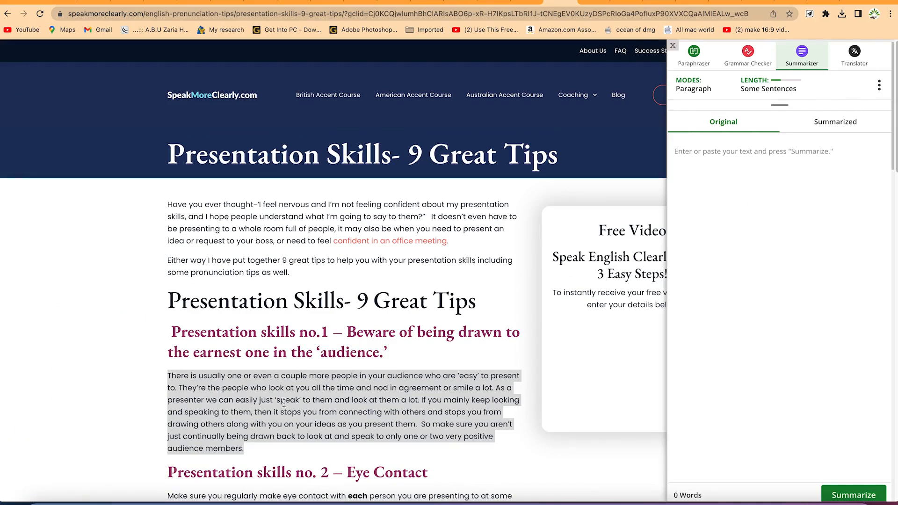
pyautogui.rightClick(283, 402)
pyautogui.click(328, 429)
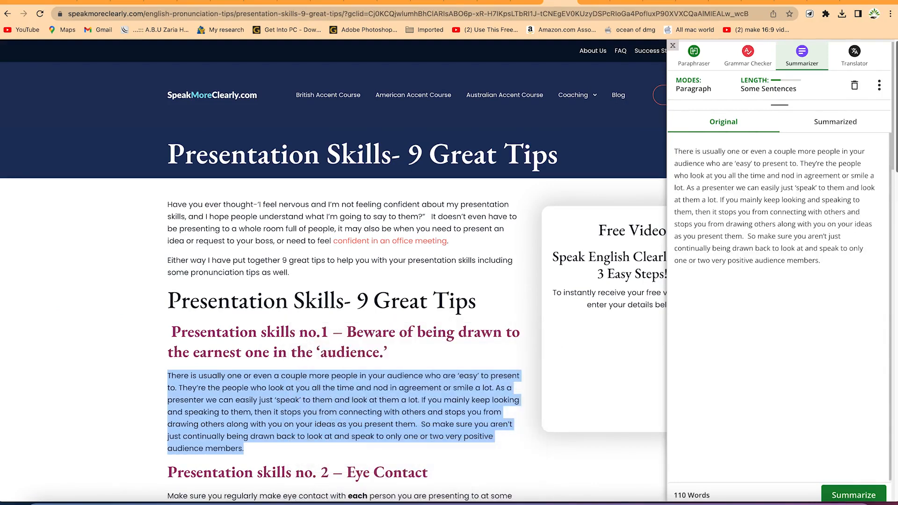
pyautogui.click(848, 493)
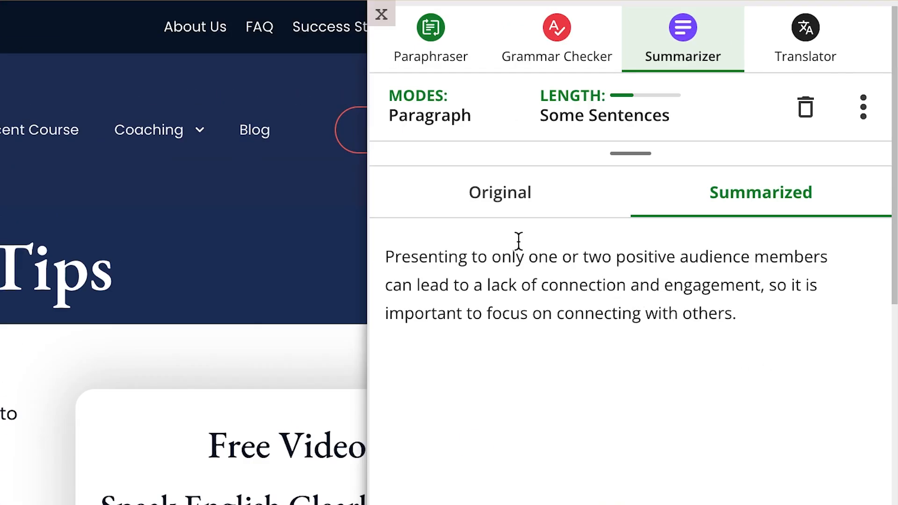
pyautogui.click(722, 124)
pyautogui.click(726, 206)
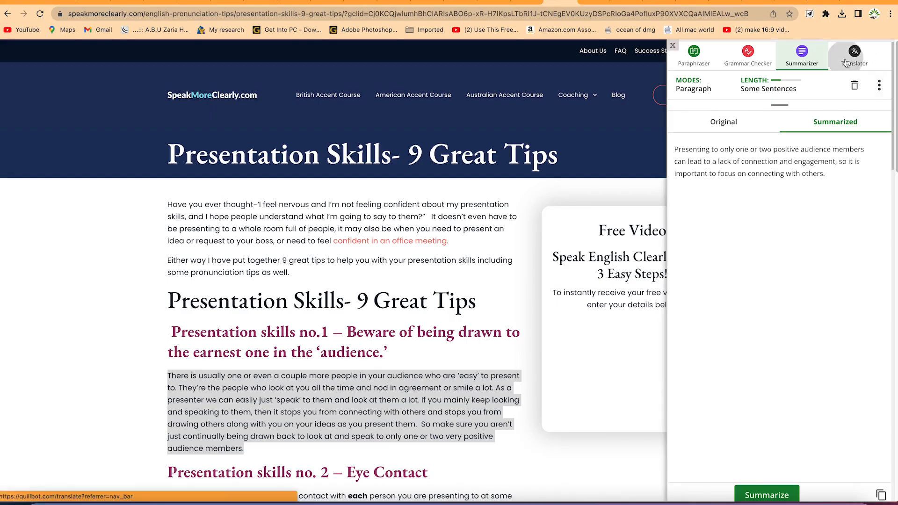
# Copy the skill no.1 paragraph from the article and paste it into the extension's Translator as source text
pyautogui.click(846, 63)
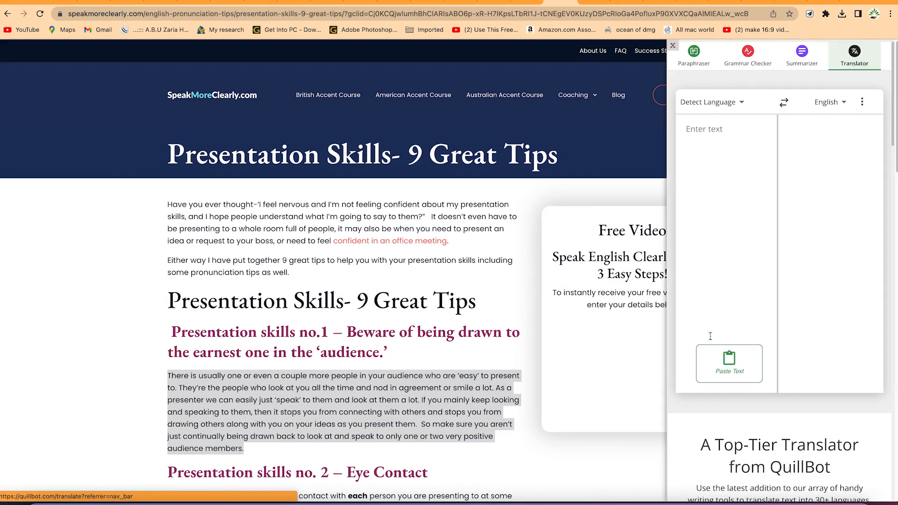
pyautogui.moveTo(276, 453); pyautogui.dragTo(175, 364)
pyautogui.rightClick(334, 332)
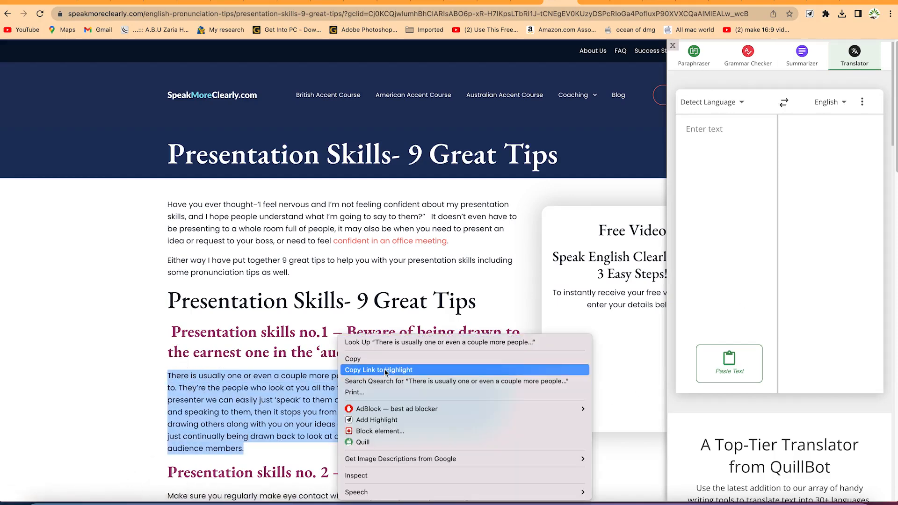
pyautogui.click(381, 357)
pyautogui.rightClick(685, 217)
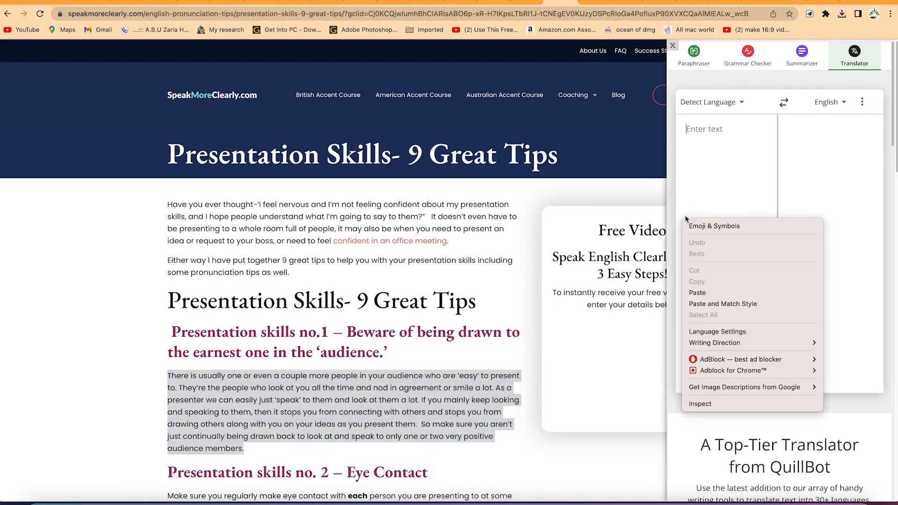
pyautogui.click(700, 193)
pyautogui.click(729, 364)
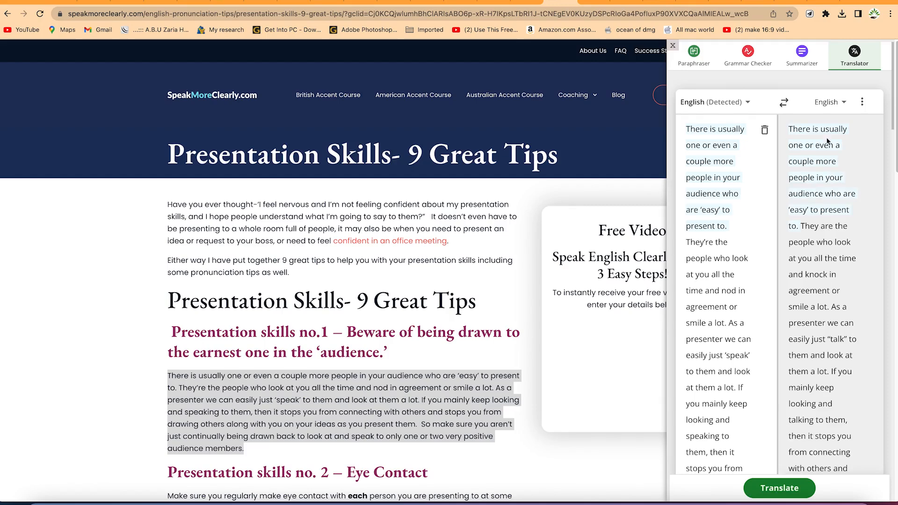
# Set the Translator's target language to Chinese to translate the skill no.1 paragraph
pyautogui.click(828, 102)
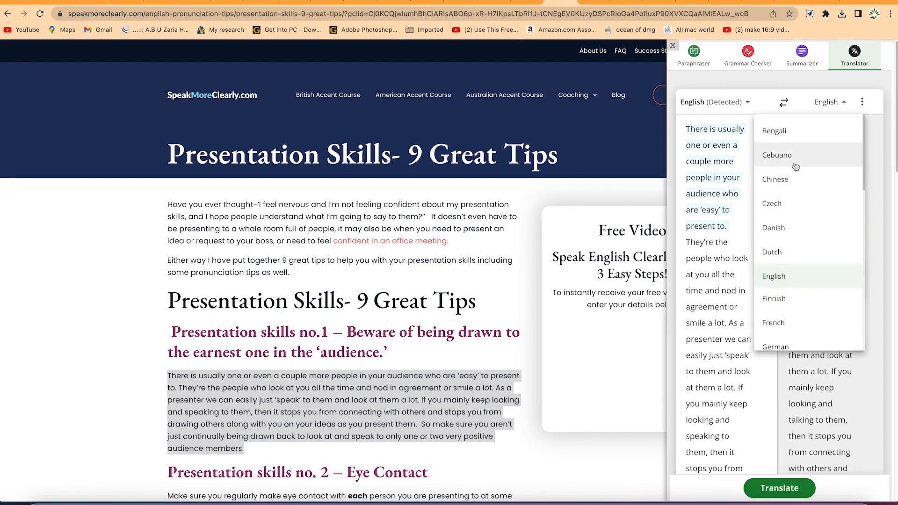
pyautogui.click(790, 180)
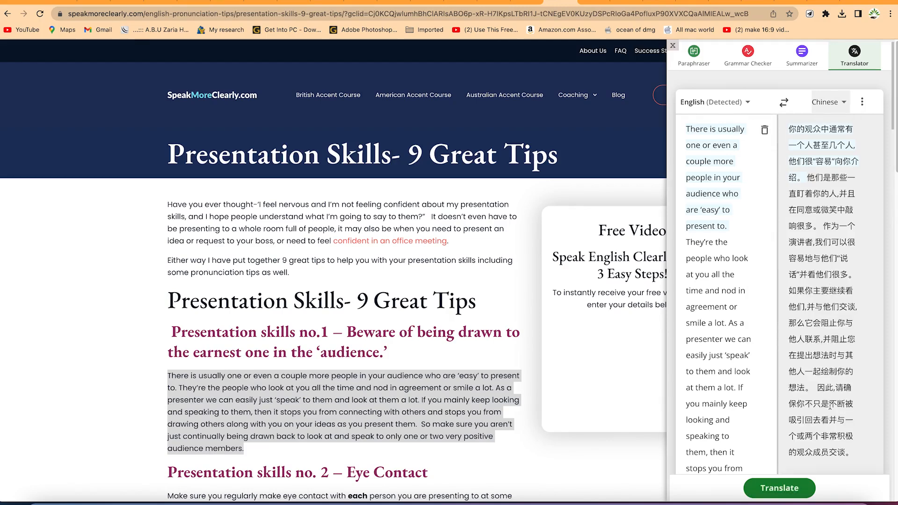
pyautogui.scroll(-3, 837, 454)
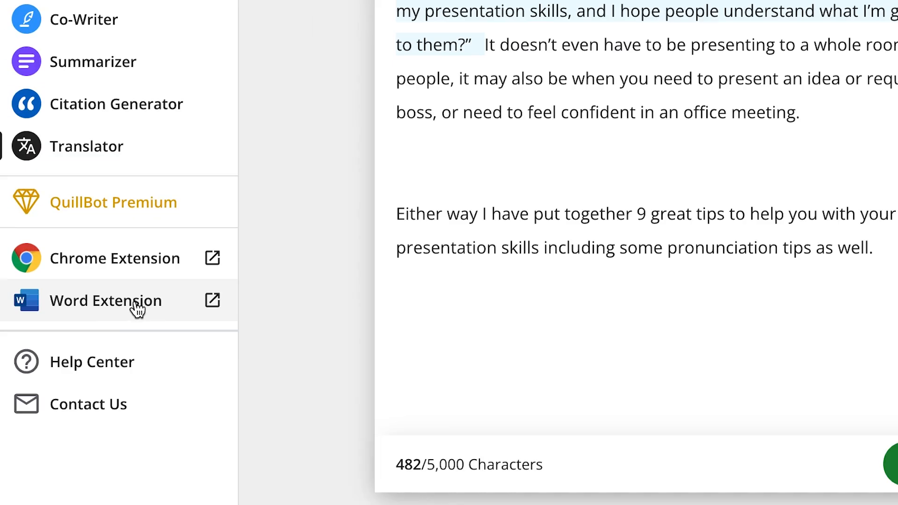
# Open QuillBot's Word Extension page and read through the installation instructions for the Word add-in from Step 1 to Step 7
pyautogui.click(135, 303)
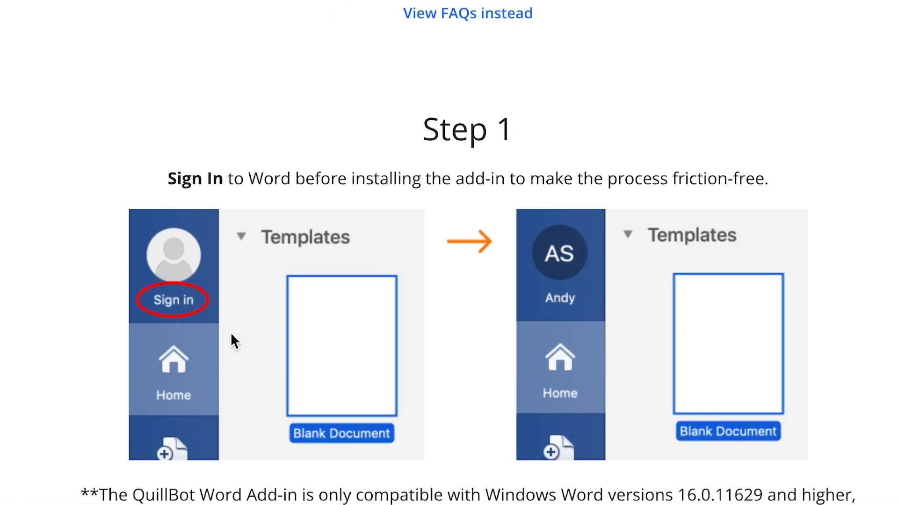
pyautogui.scroll(-4, 399, 361)
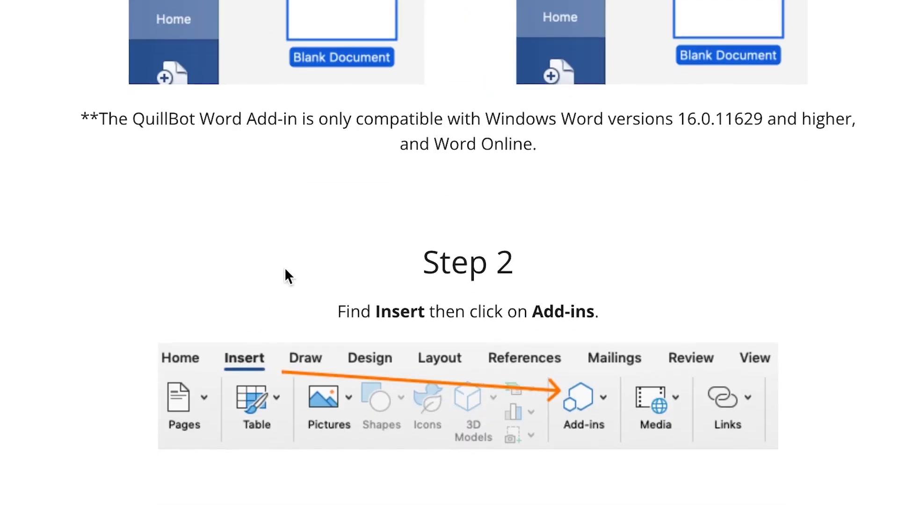
pyautogui.scroll(-3, 428, 293)
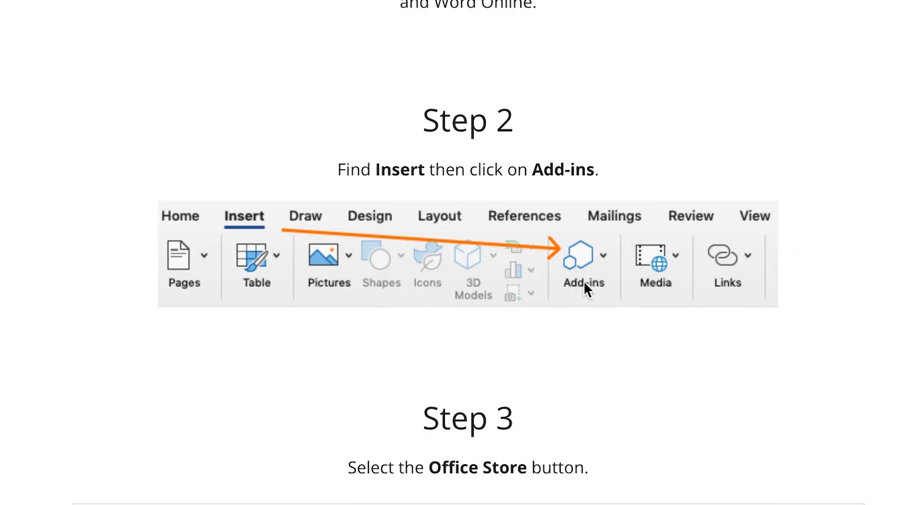
pyautogui.scroll(-10, 585, 282)
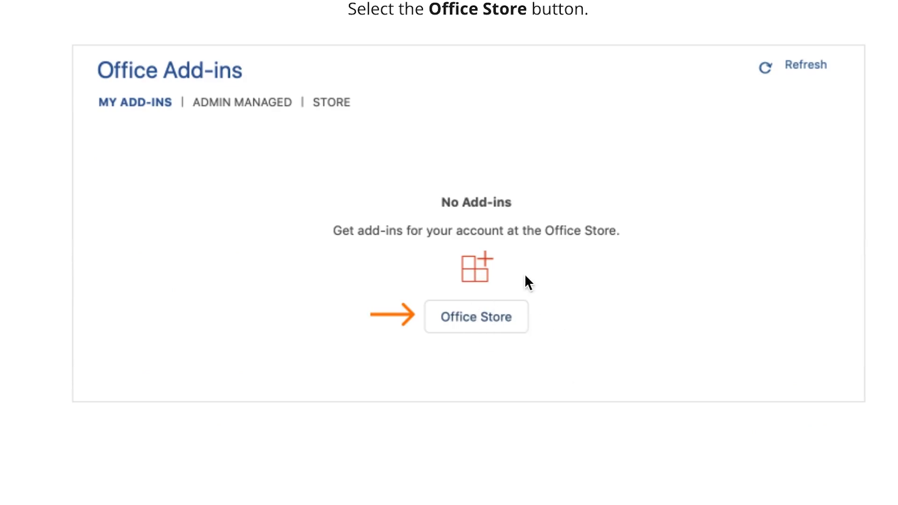
pyautogui.scroll(-9, 441, 299)
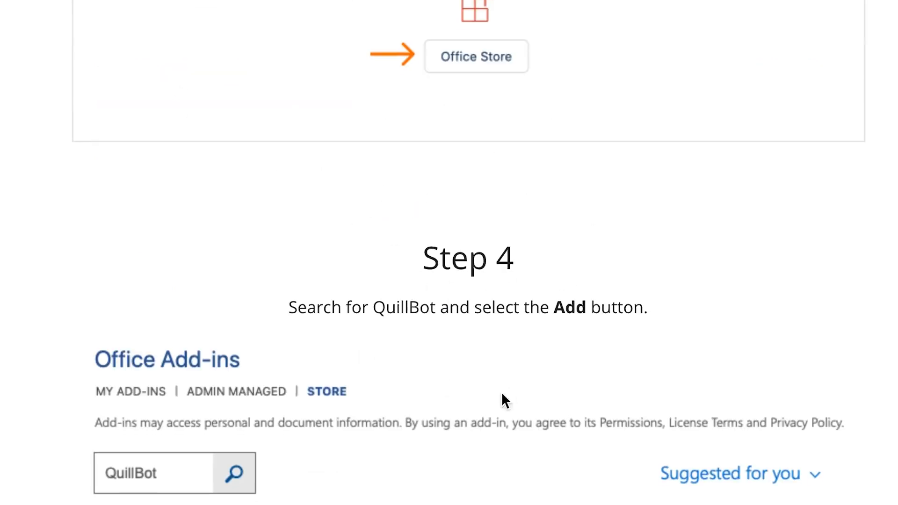
pyautogui.scroll(-4, 454, 395)
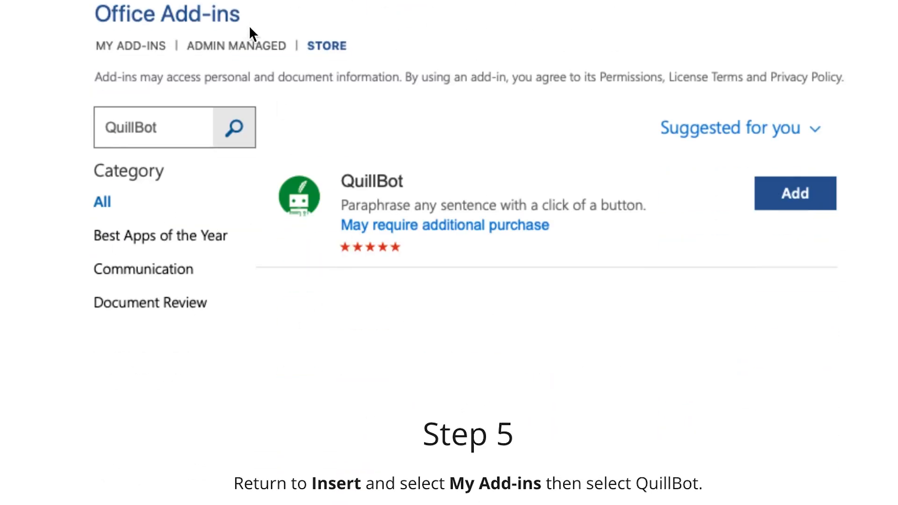
pyautogui.scroll(-11, 548, 248)
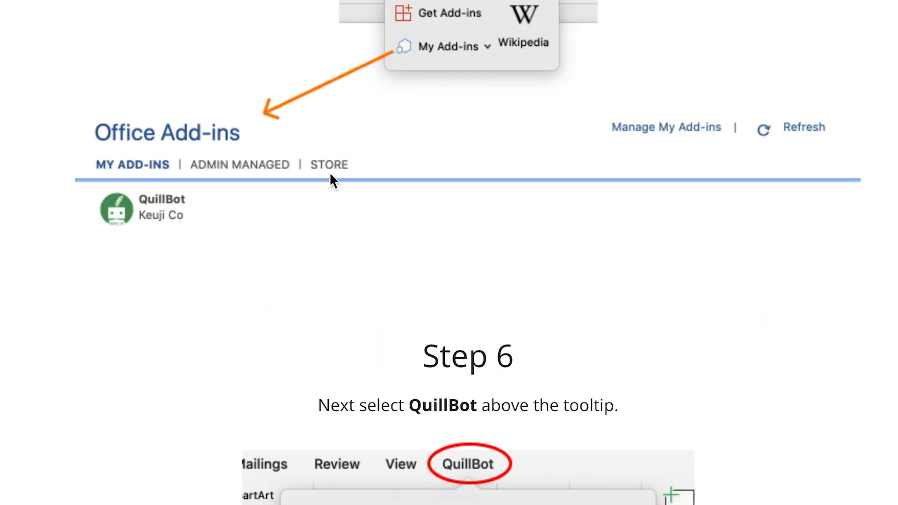
pyautogui.scroll(-1, 373, 301)
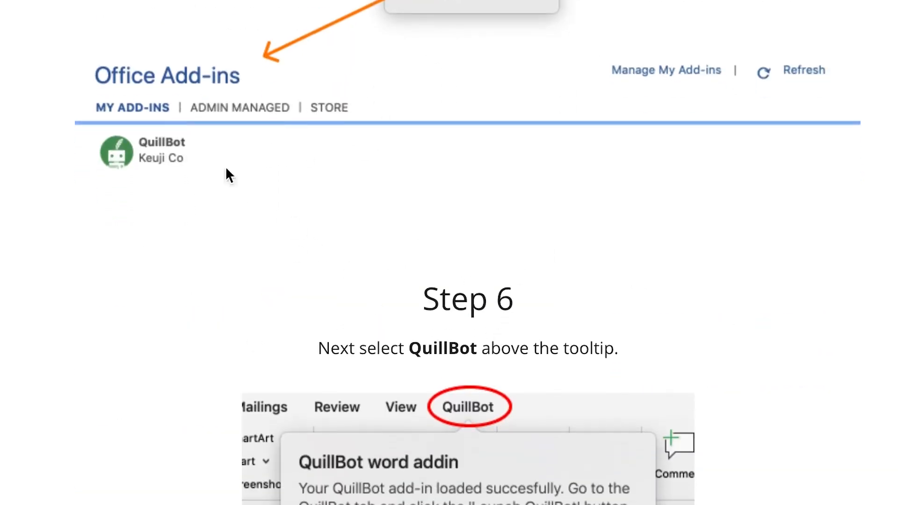
pyautogui.scroll(-9, 377, 455)
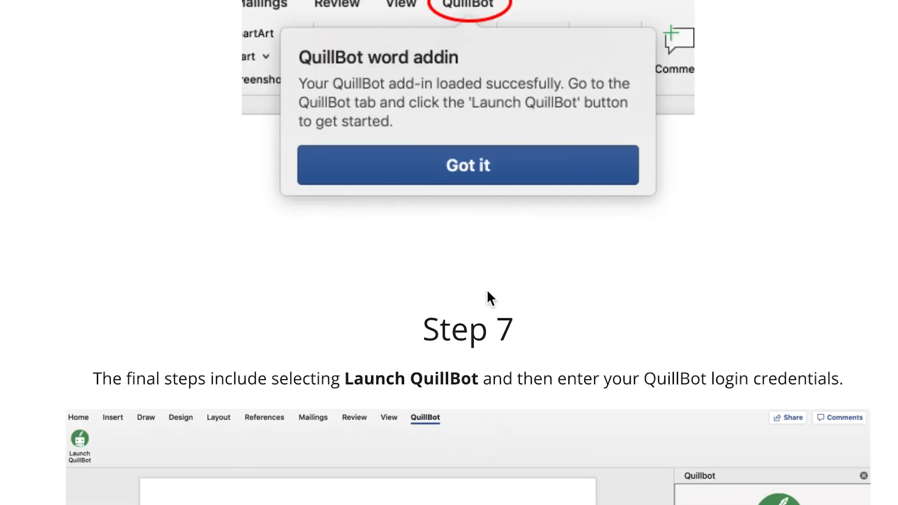
pyautogui.scroll(-5, 487, 291)
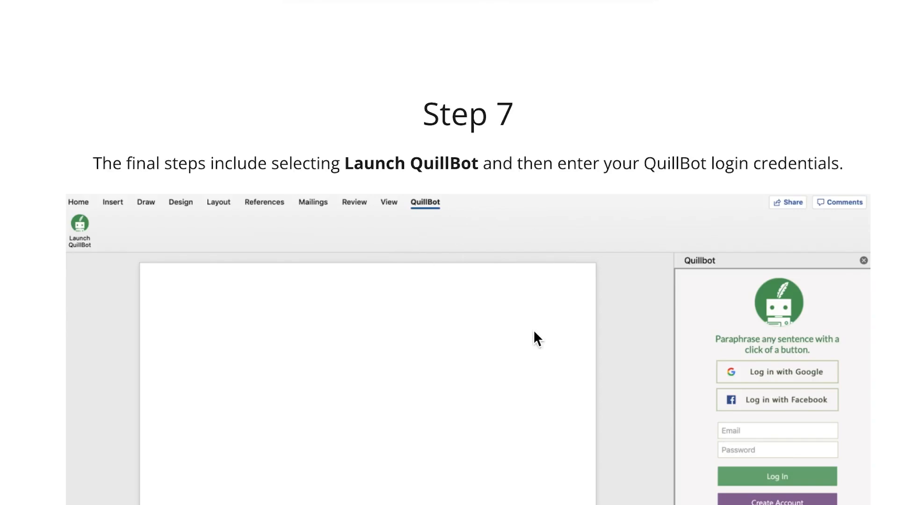
pyautogui.scroll(-10, 533, 337)
pyautogui.scroll(6, 449, 253)
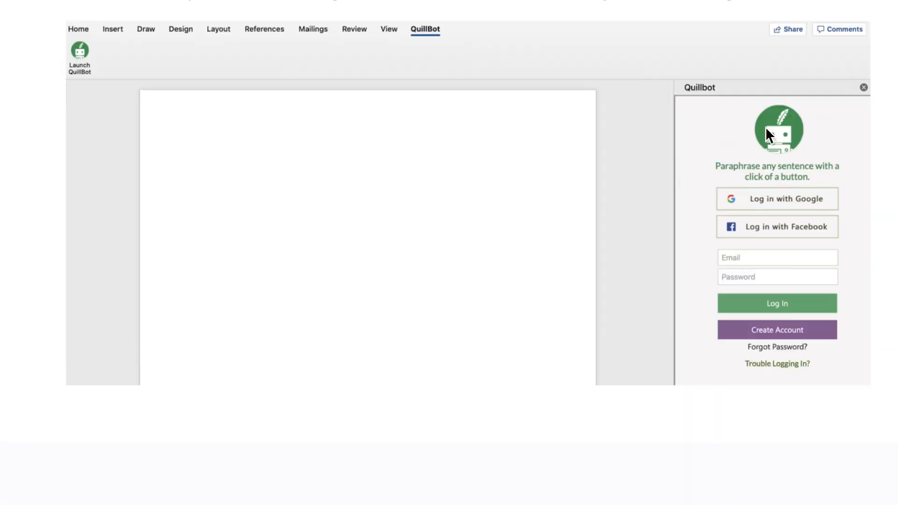
pyautogui.scroll(-12, 512, 334)
pyautogui.scroll(20, 520, 327)
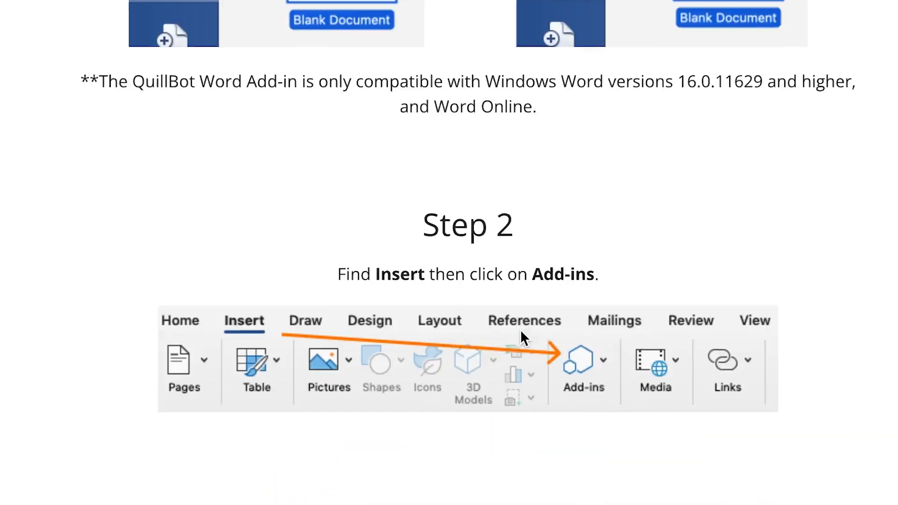
pyautogui.scroll(10, 520, 329)
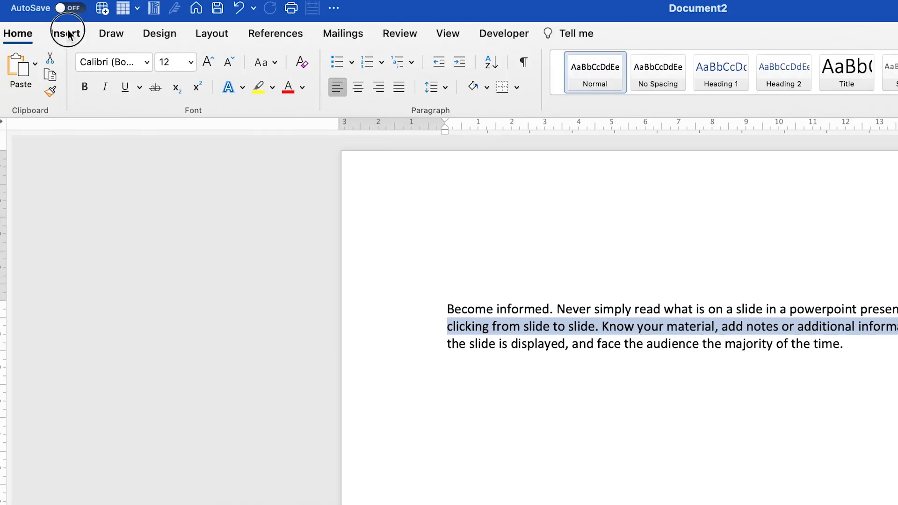
# In Word, search the Office Add-ins store for "quillbot", add the QuillBot add-in and accept its license terms
pyautogui.click(42, 0)
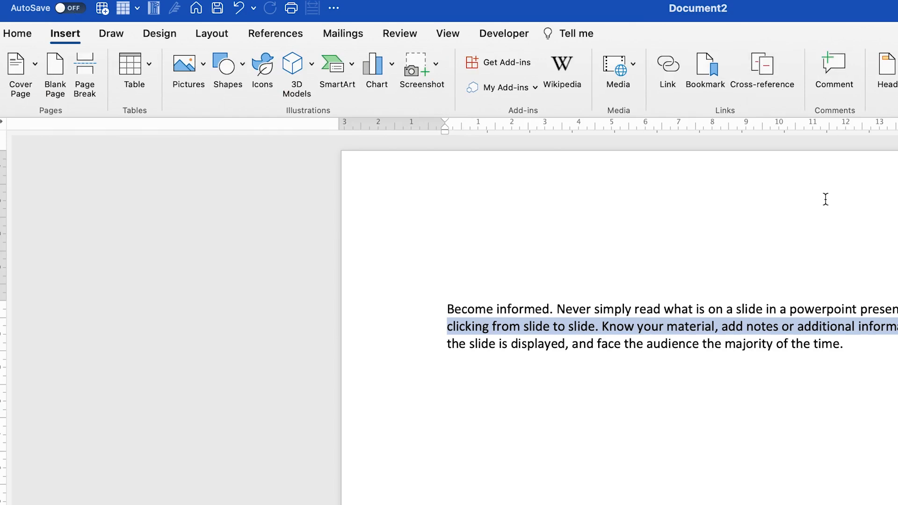
pyautogui.click(520, 61)
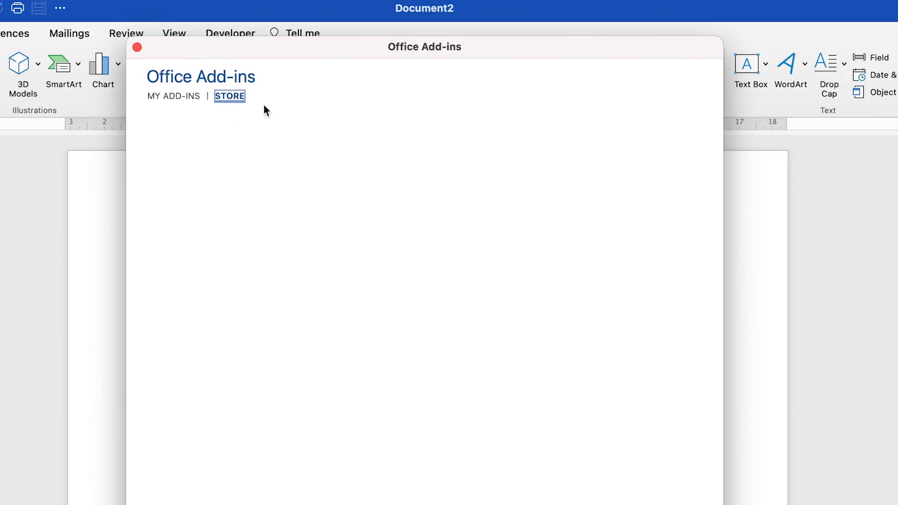
pyautogui.click(202, 154)
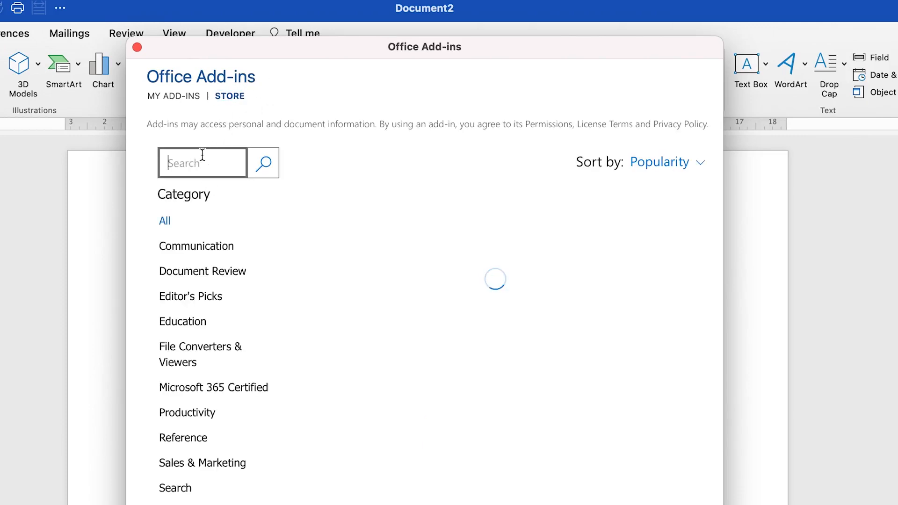
pyautogui.write('quillbot')
pyautogui.press('Return')
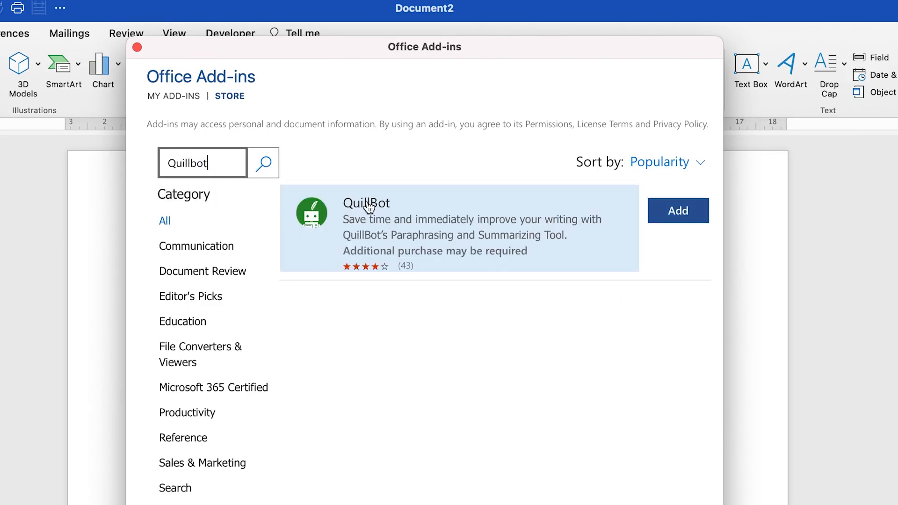
pyautogui.click(669, 210)
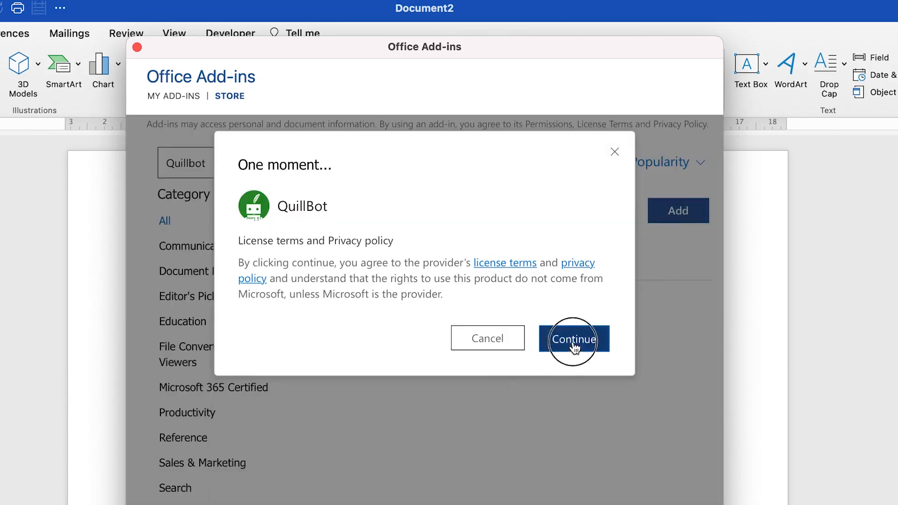
pyautogui.click(575, 341)
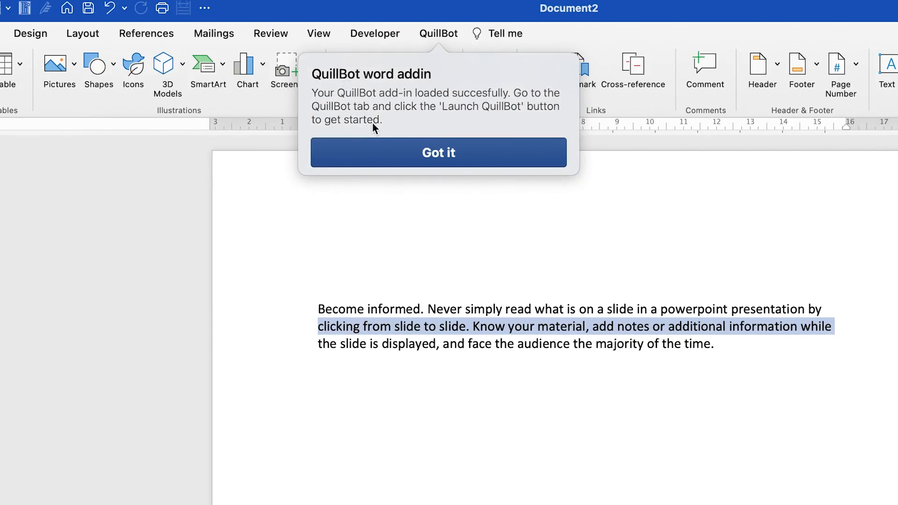
pyautogui.click(452, 154)
# Launch QuillBot beside the document, clear the text selection and dismiss the Premium Modes offer
pyautogui.click(440, 35)
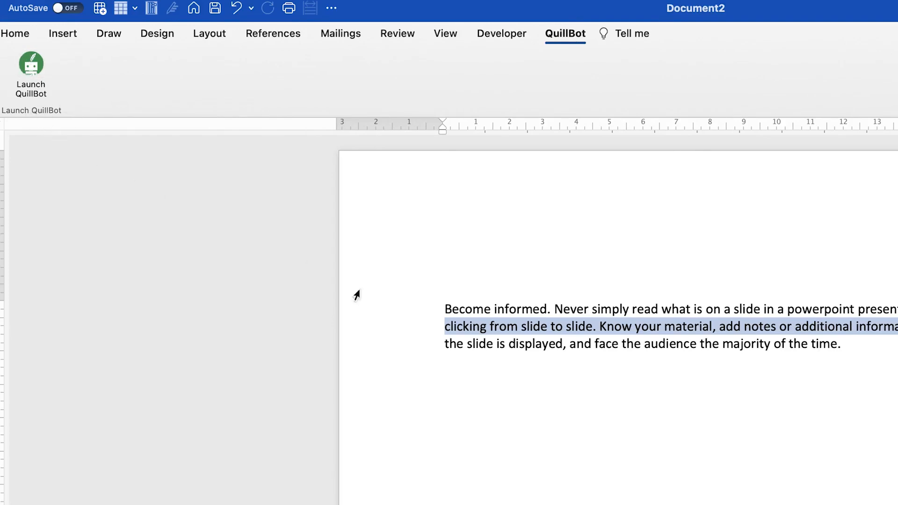
pyautogui.click(497, 316)
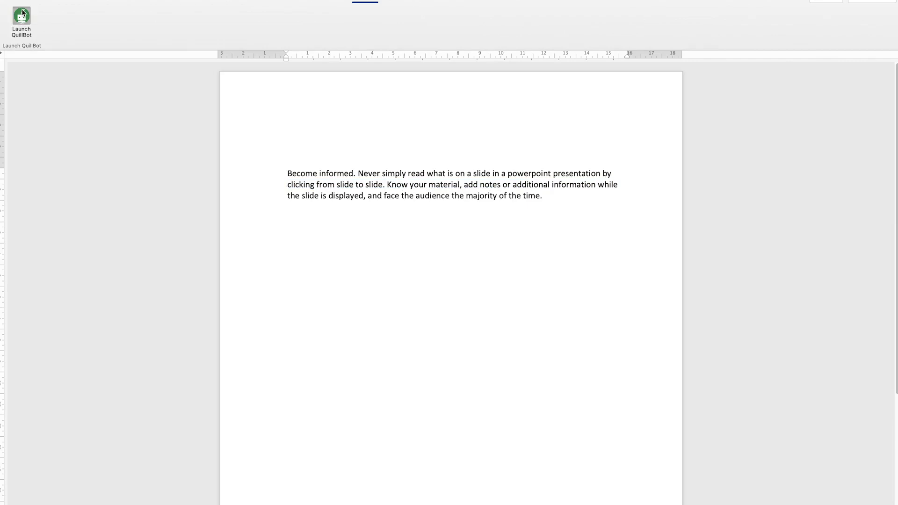
pyautogui.click(22, 14)
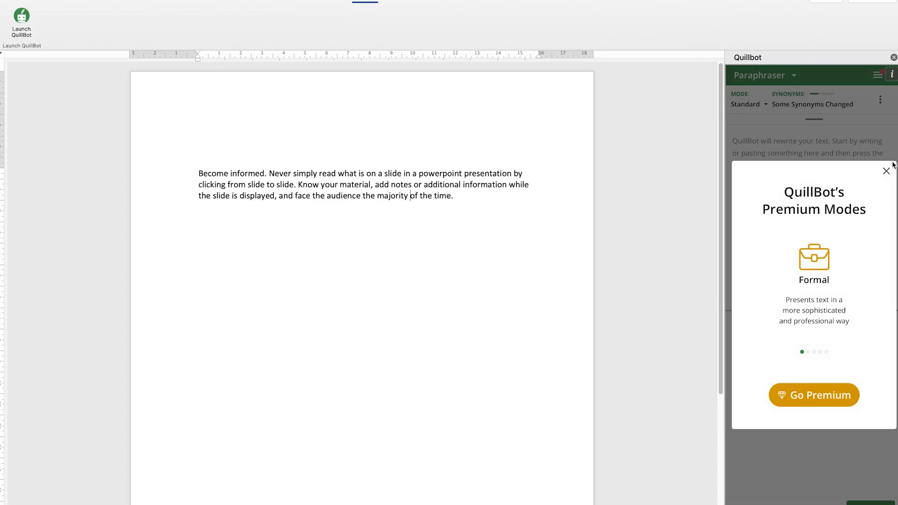
pyautogui.click(886, 171)
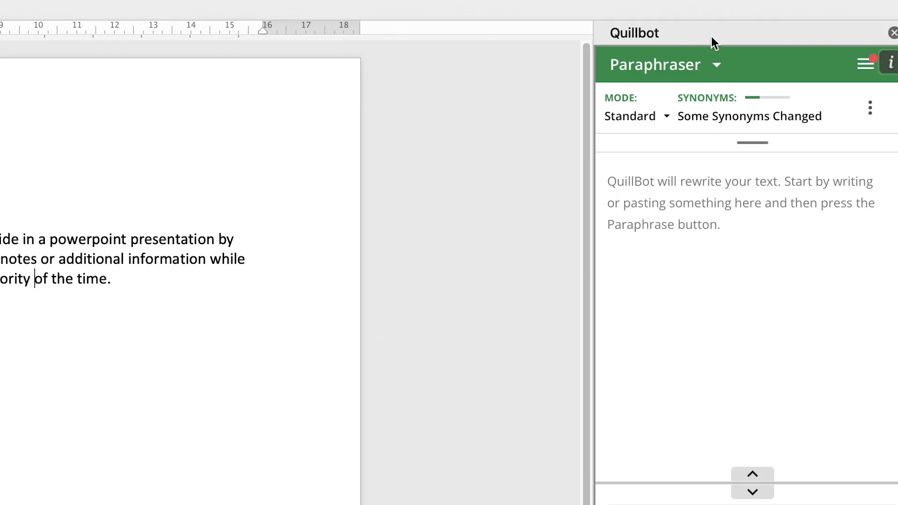
# Look through the add-in's other tools by switching from the Paraphraser to the Grammar Checker and the Summarizer
pyautogui.click(718, 64)
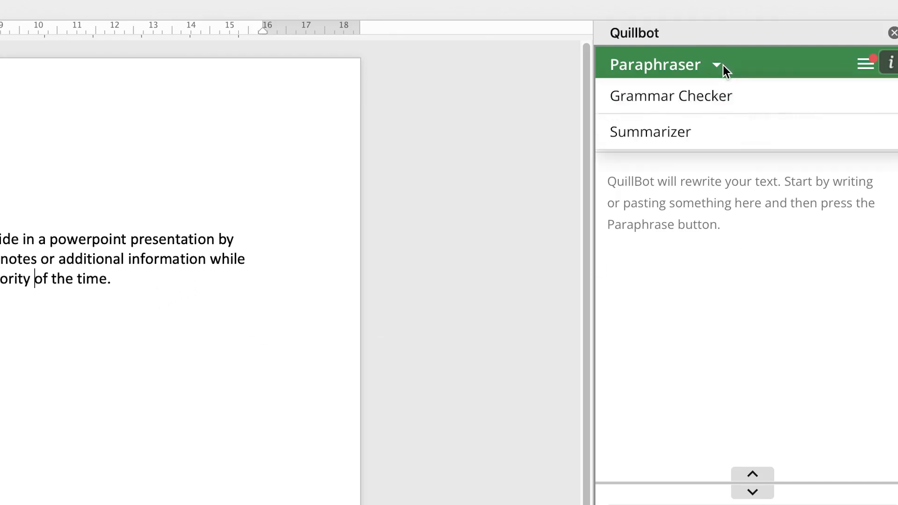
pyautogui.click(715, 107)
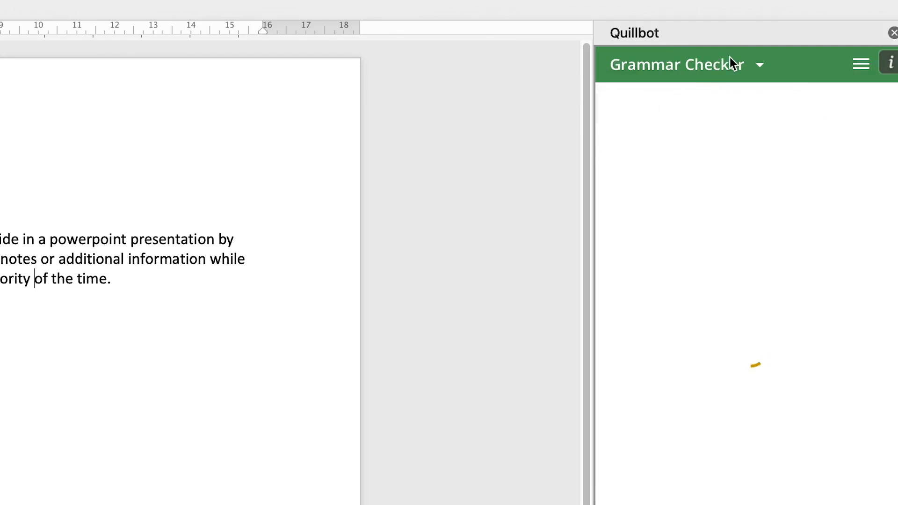
pyautogui.click(757, 66)
pyautogui.click(725, 134)
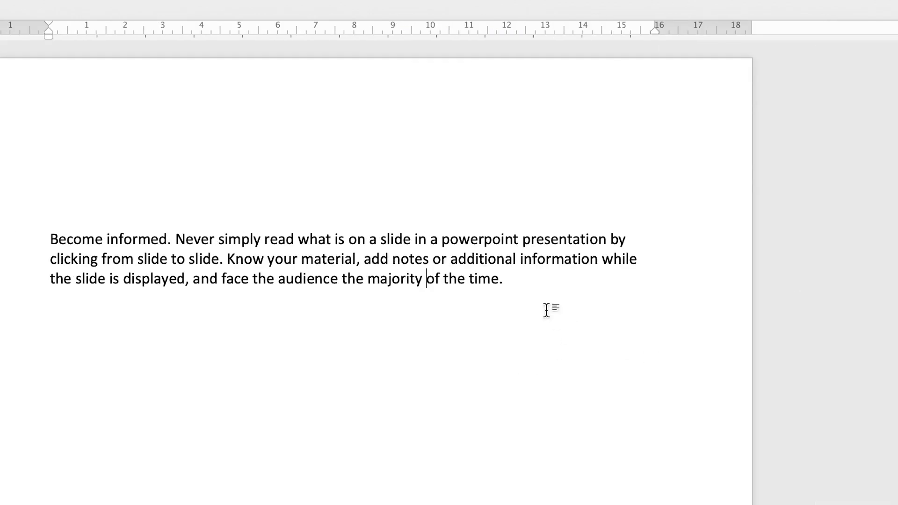
# Copy the whole "Become informed" paragraph from the document into the add-in's Paraphraser
pyautogui.tripleClick(20, 178)
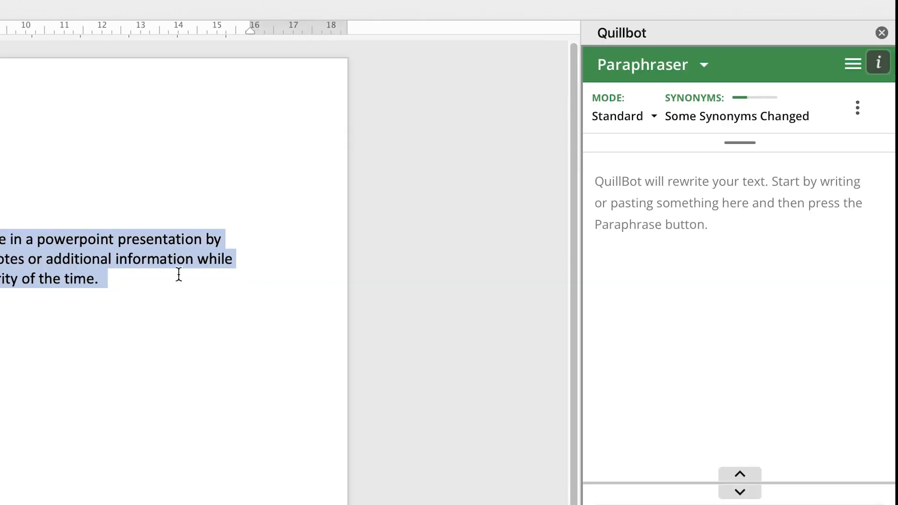
pyautogui.rightClick(86, 247)
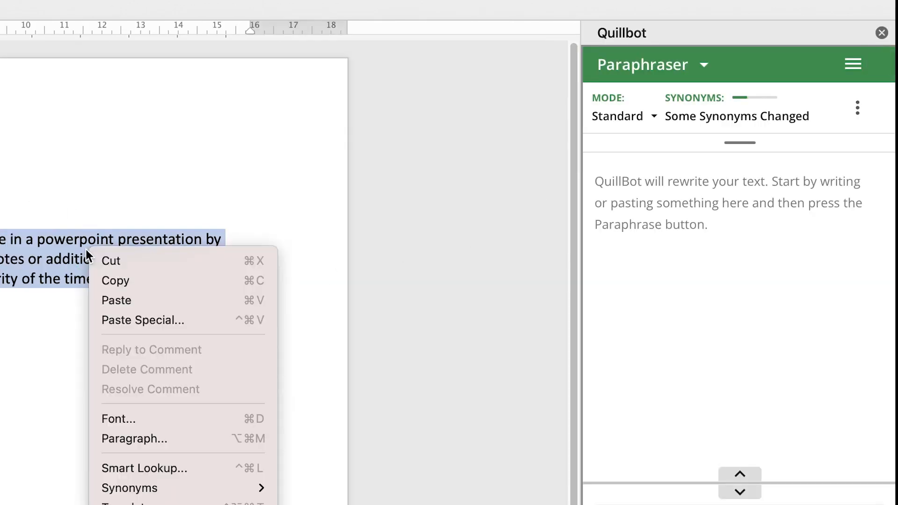
pyautogui.click(137, 282)
pyautogui.click(705, 228)
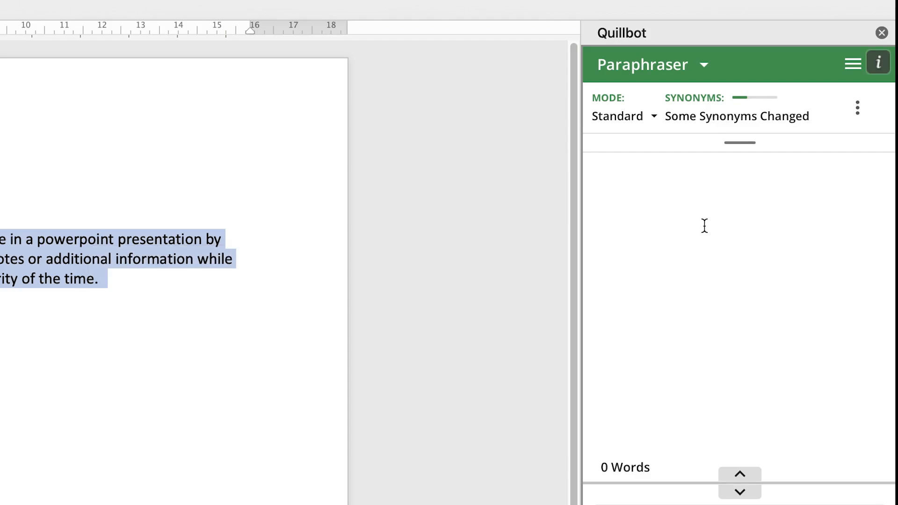
pyautogui.press('super+v')
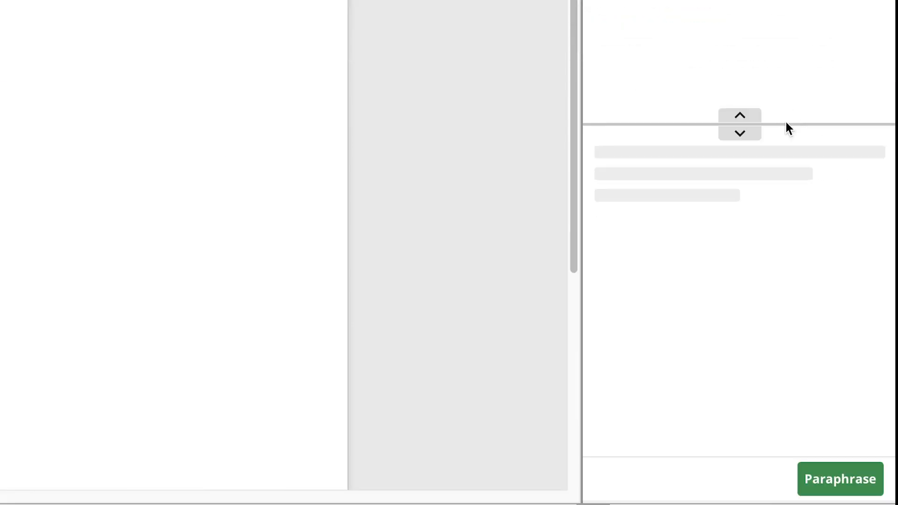
# Paraphrase the pasted paragraph in Standard mode, copy the full result and paste it below the original paragraph in the document
pyautogui.click(841, 482)
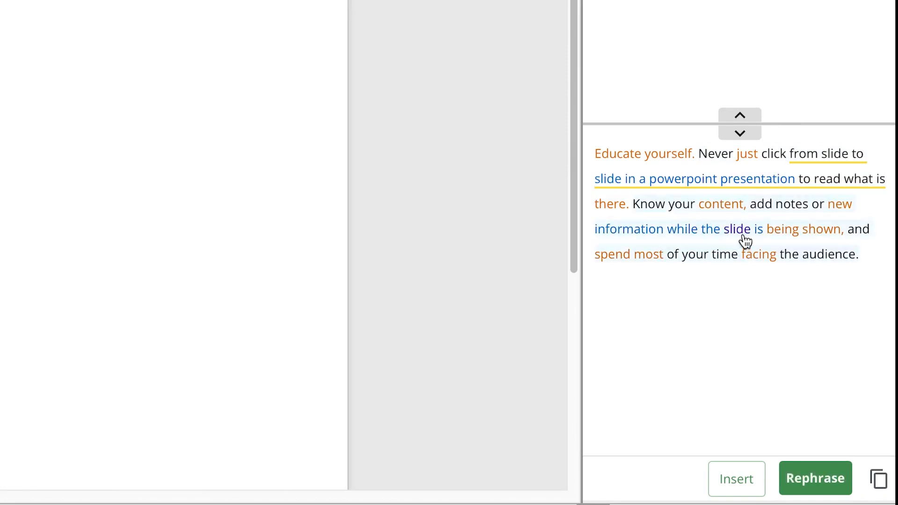
pyautogui.click(879, 486)
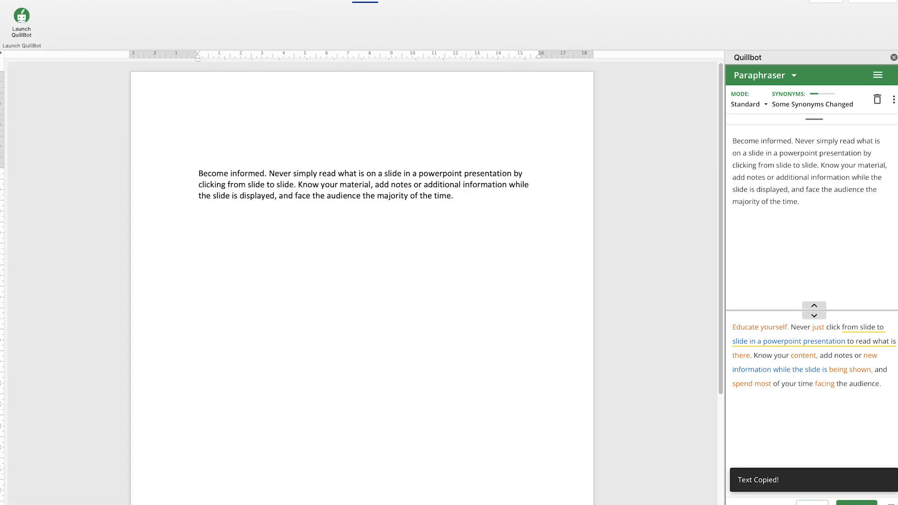
pyautogui.press('super+v')
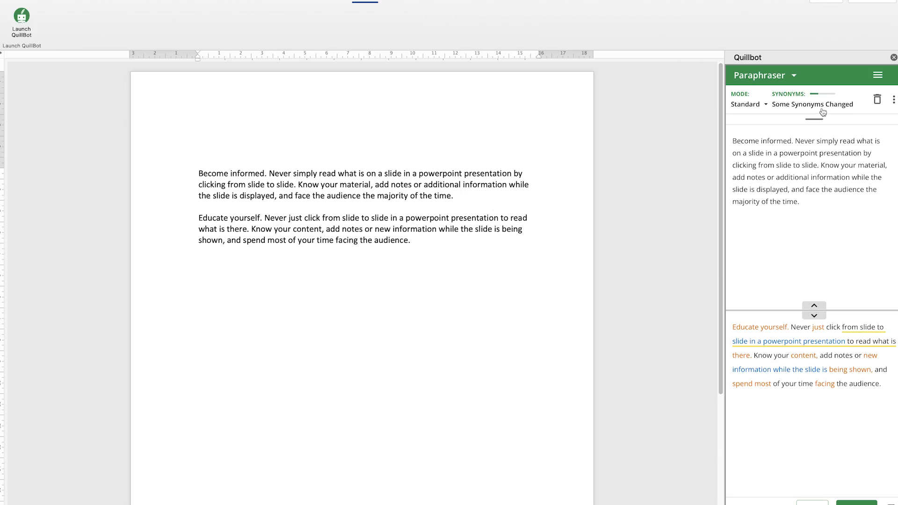
# Switch the add-in to the Summarizer and summarize the "Become informed" paragraph in Paragraph mode with the Some Sentences length
pyautogui.click(757, 76)
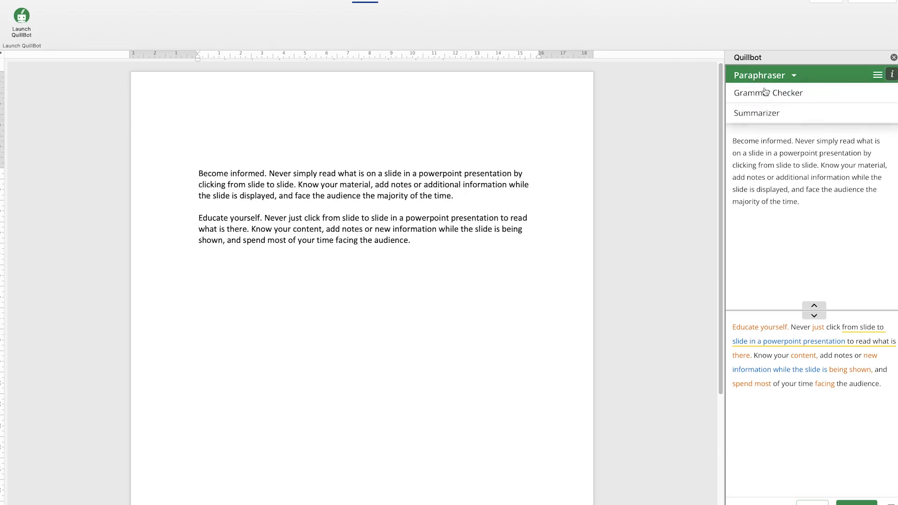
pyautogui.click(761, 112)
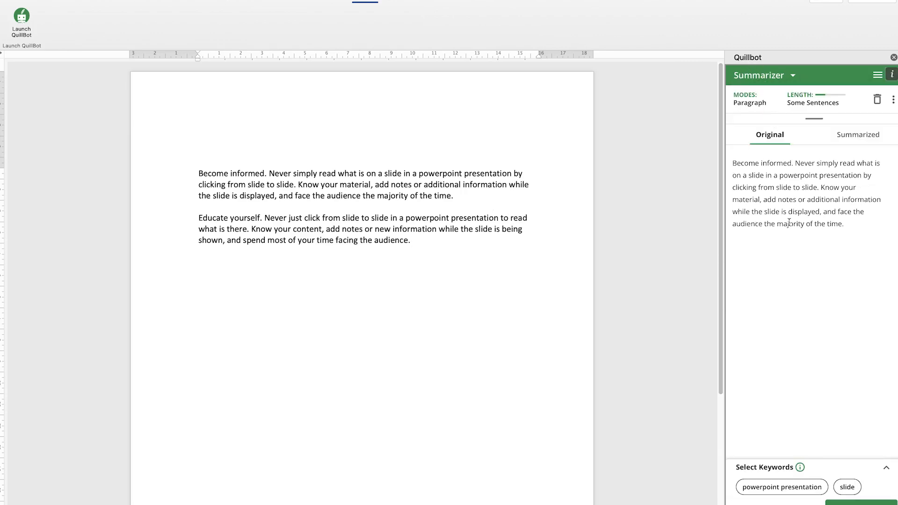
pyautogui.click(860, 503)
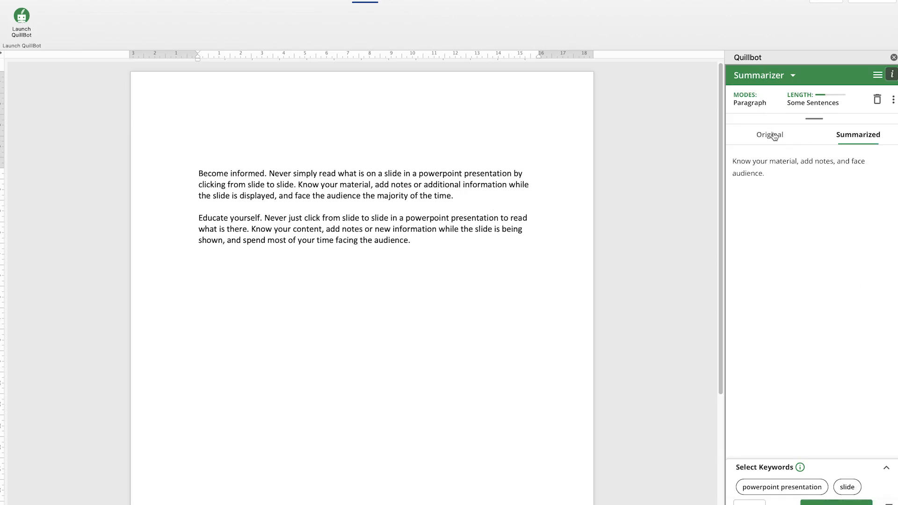
# Copy the summarized sentence and paste it on a new line below the "Educate yourself" paragraph in the document
pyautogui.moveTo(764, 173); pyautogui.dragTo(623, 127)
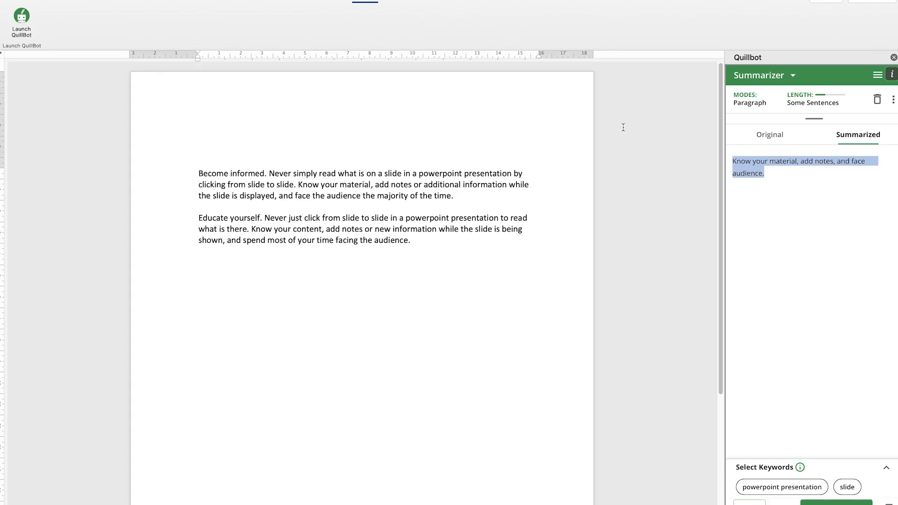
pyautogui.click(792, 259)
pyautogui.click(888, 504)
pyautogui.click(296, 290)
pyautogui.click(423, 253)
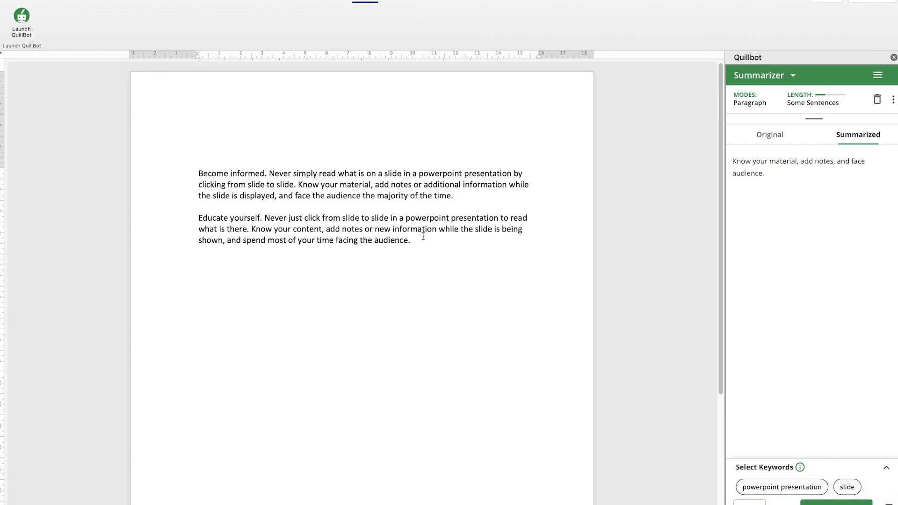
pyautogui.press('Return')
pyautogui.press('super+v')
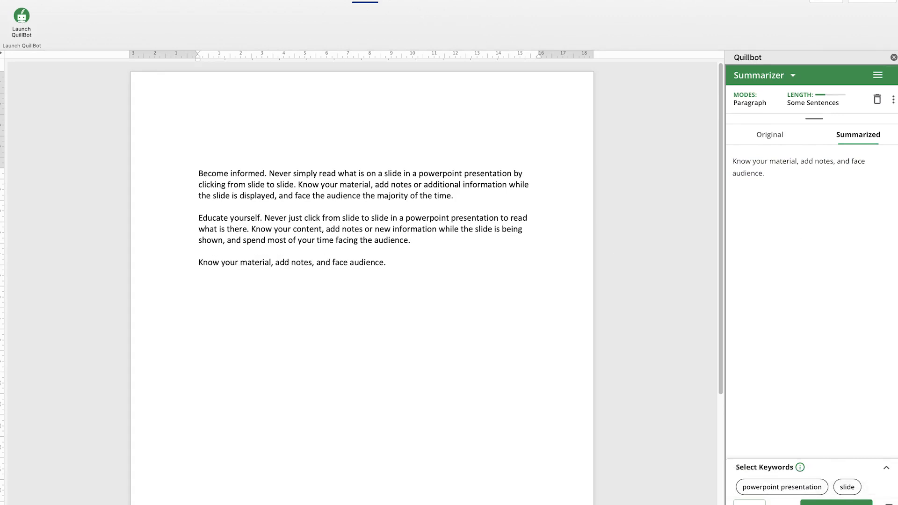
# Switch the add-in to the Grammar Checker and copy the "Educate yourself" paragraph from the document into it
pyautogui.click(770, 76)
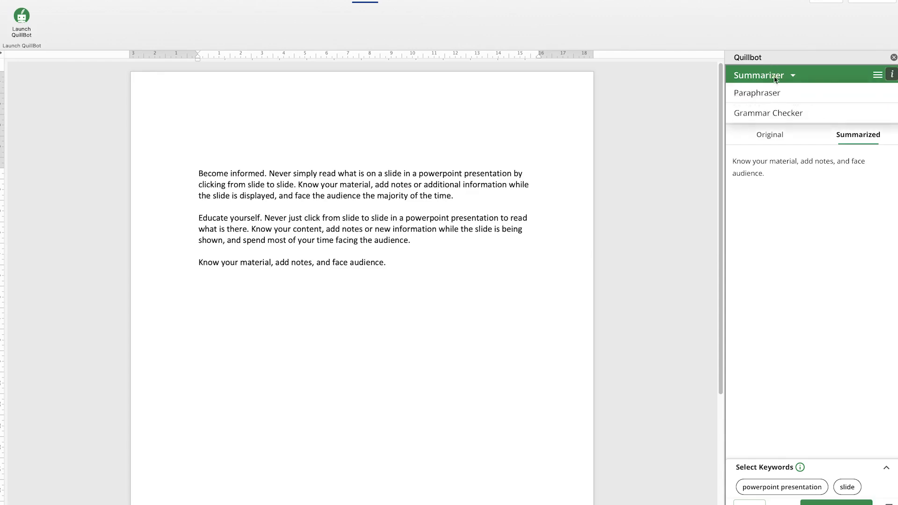
pyautogui.click(774, 112)
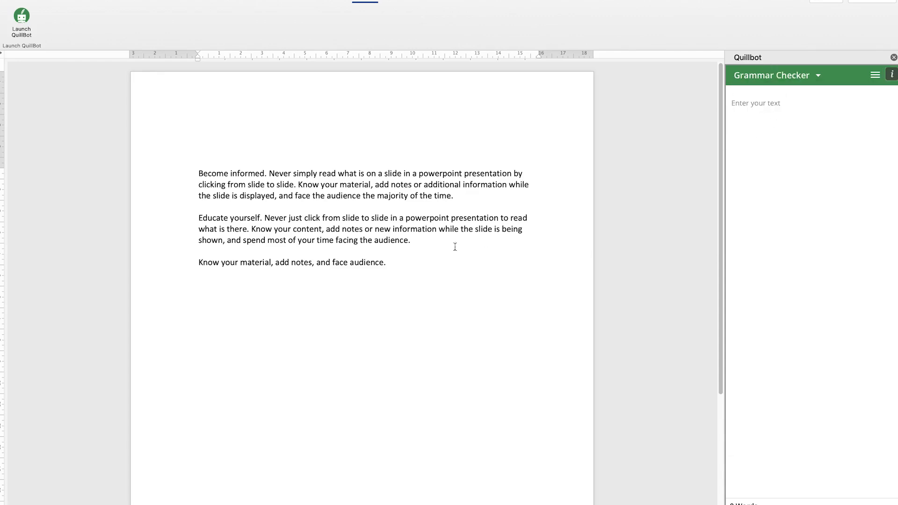
pyautogui.moveTo(420, 244); pyautogui.dragTo(182, 216)
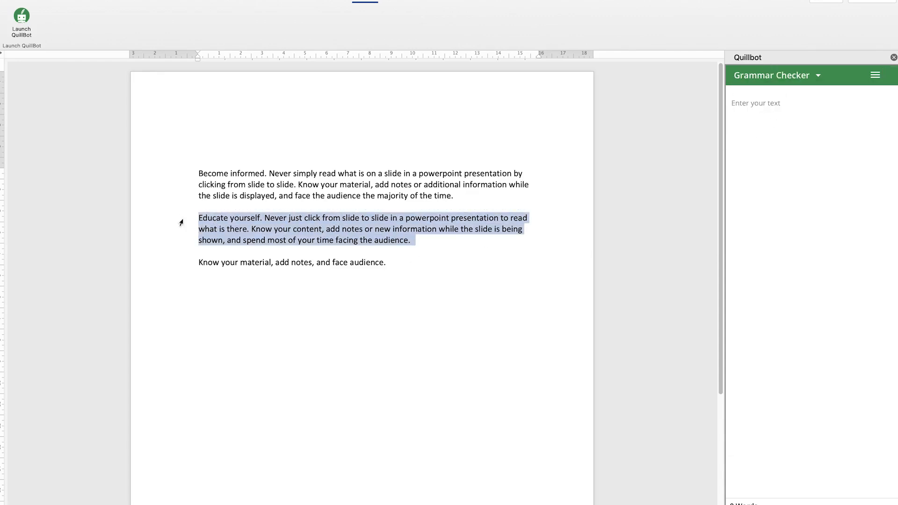
pyautogui.click(764, 144)
pyautogui.press('super+v')
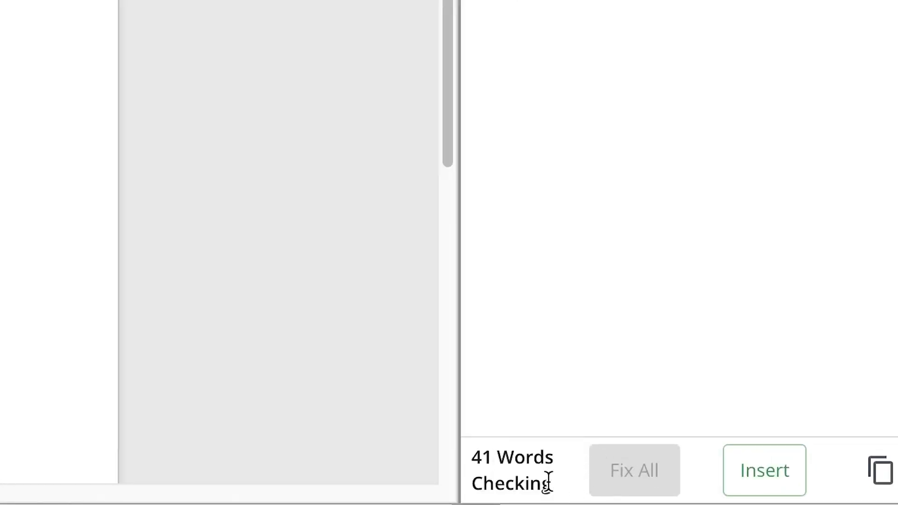
# Fix all grammar errors in the checked paragraph, copy the full corrected text and paste it below the summary in the document
pyautogui.click(643, 469)
pyautogui.click(883, 480)
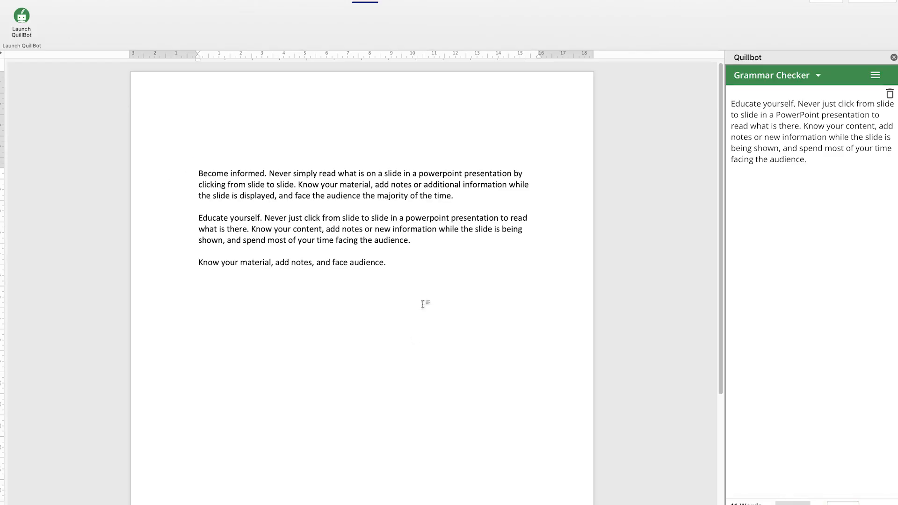
pyautogui.click(422, 304)
pyautogui.press('super+v')
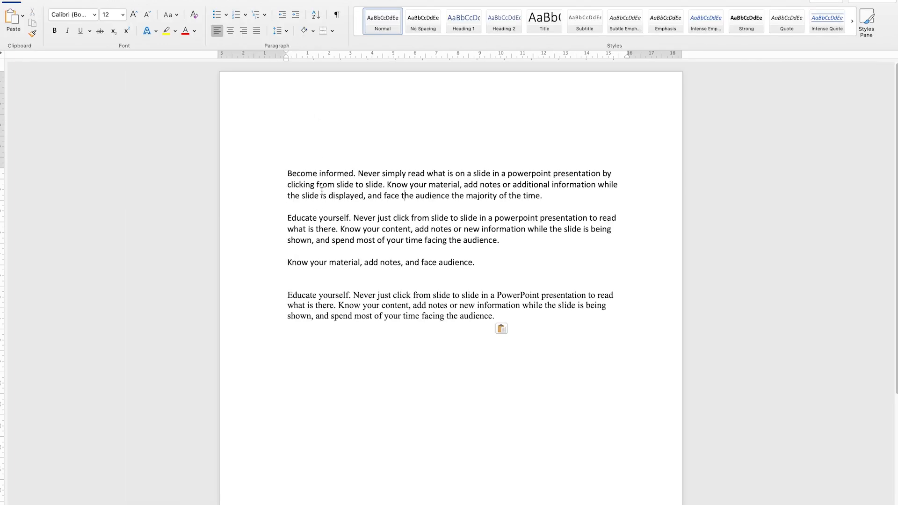
# Show the full list of the account's Office add-ins and open the options of the QuillBot entry
pyautogui.click(46, 4)
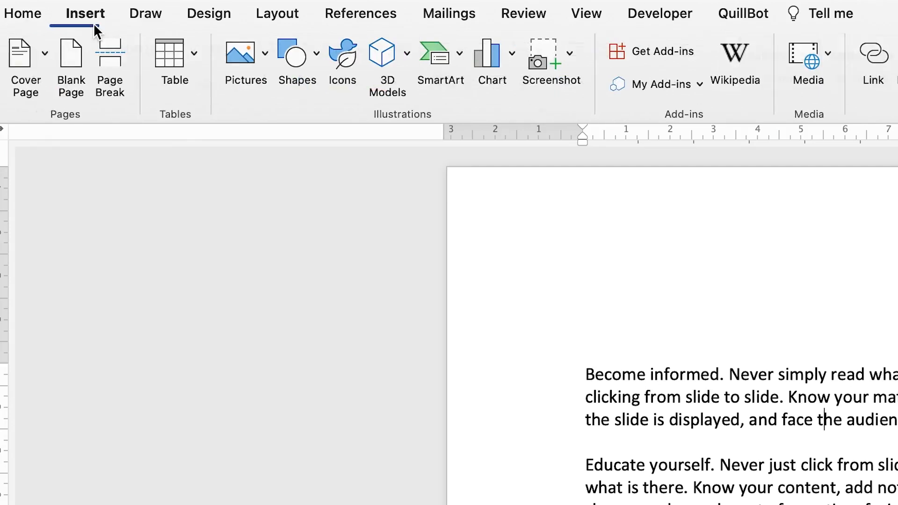
pyautogui.click(344, 29)
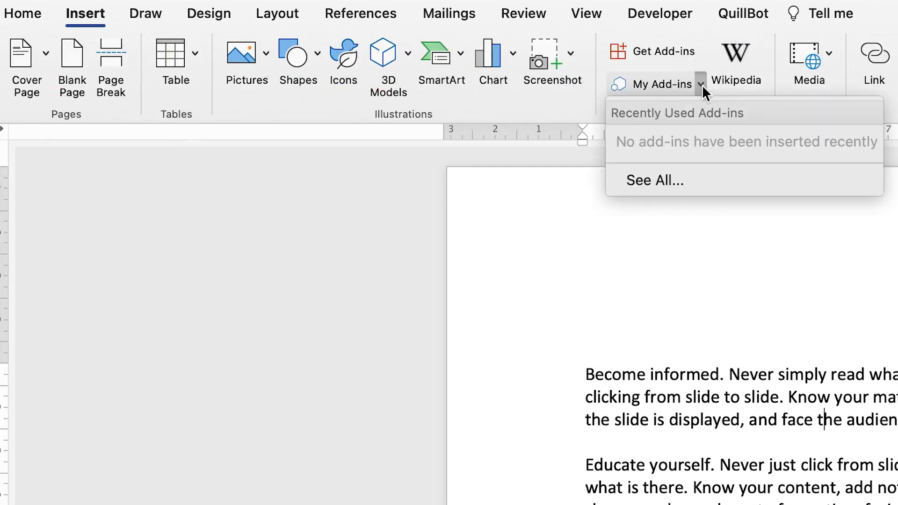
pyautogui.click(699, 183)
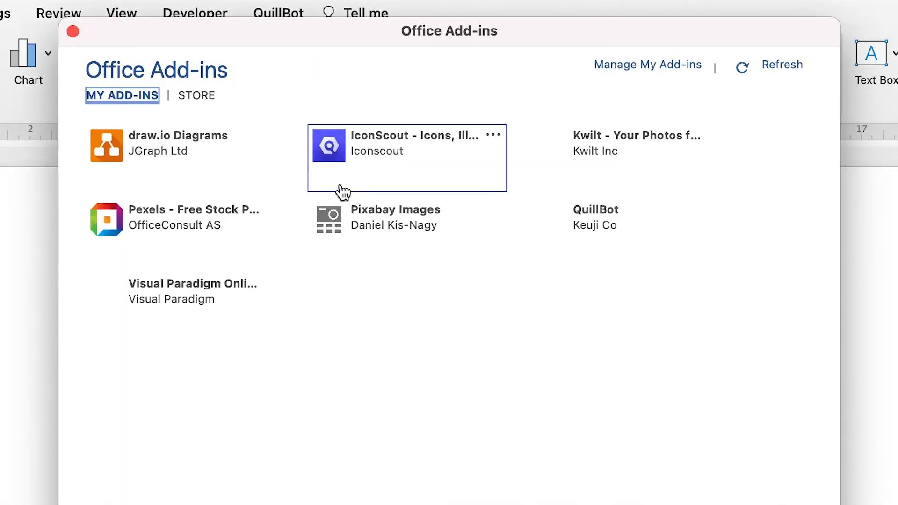
pyautogui.moveTo(715, 203)
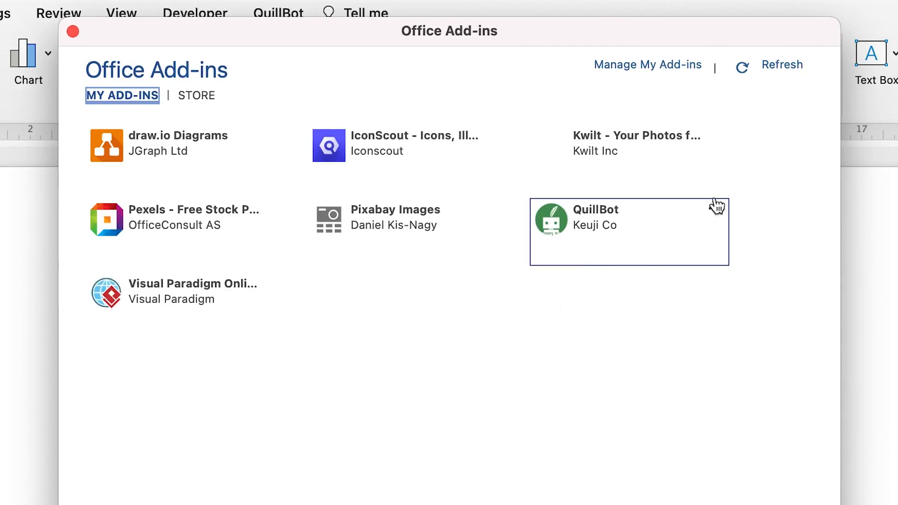
pyautogui.click(714, 211)
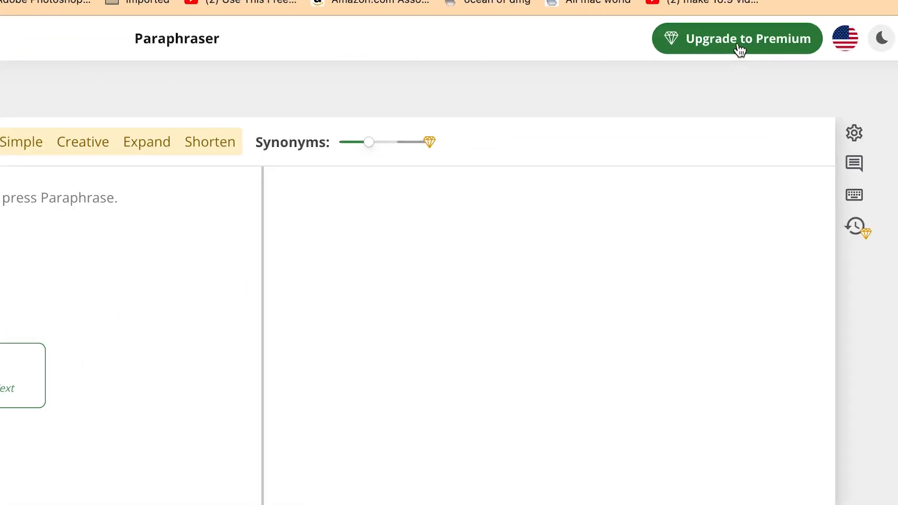
# Open the Premium upgrade page from QuillBot's Paraphraser website
pyautogui.click(738, 47)
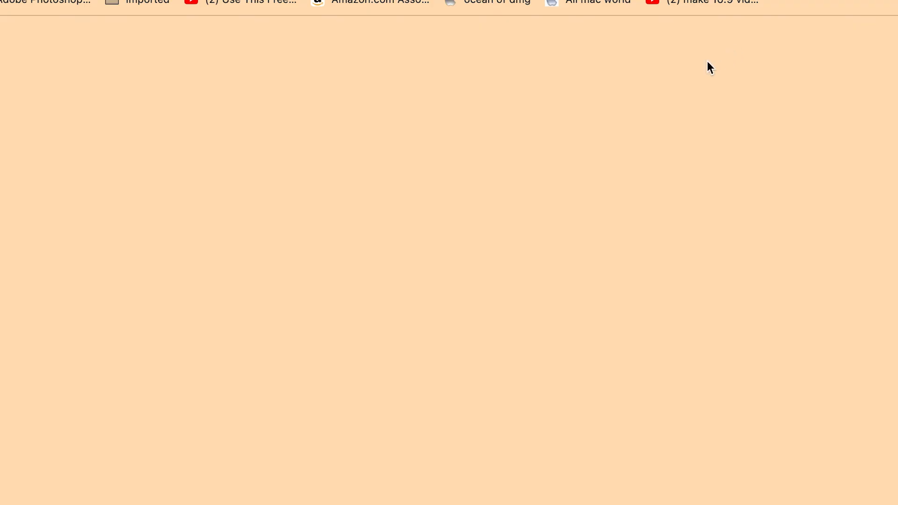
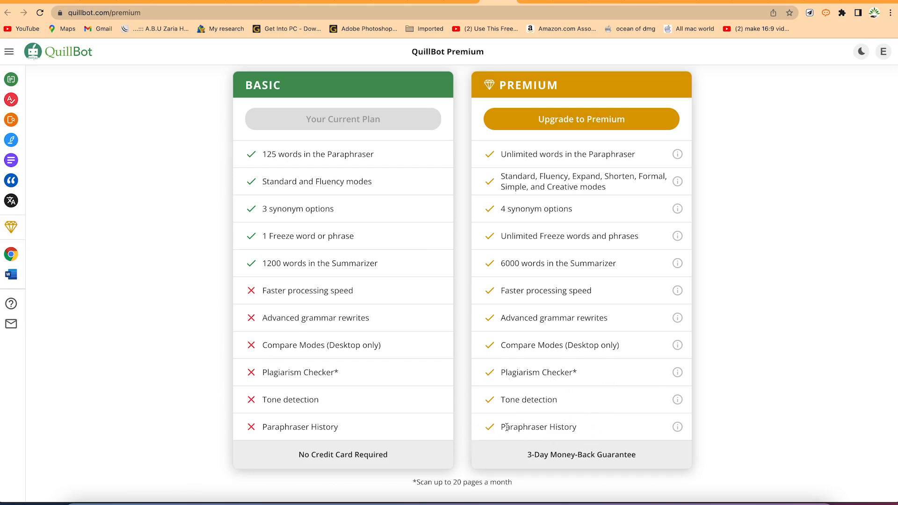
# Start the upgrade to QuillBot Premium, choose the Monthly plan and select PayPal as the payment method
pyautogui.scroll(-5, 605, 419)
pyautogui.scroll(12, 605, 416)
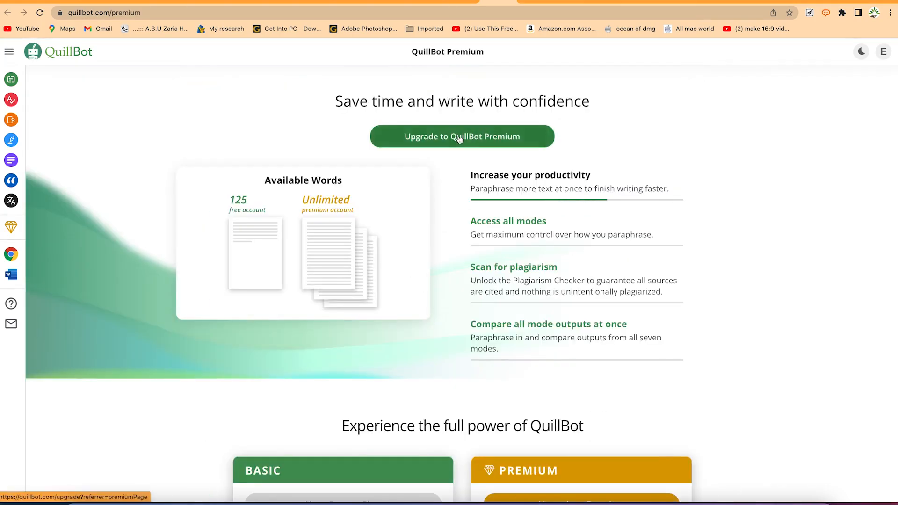
pyautogui.click(475, 139)
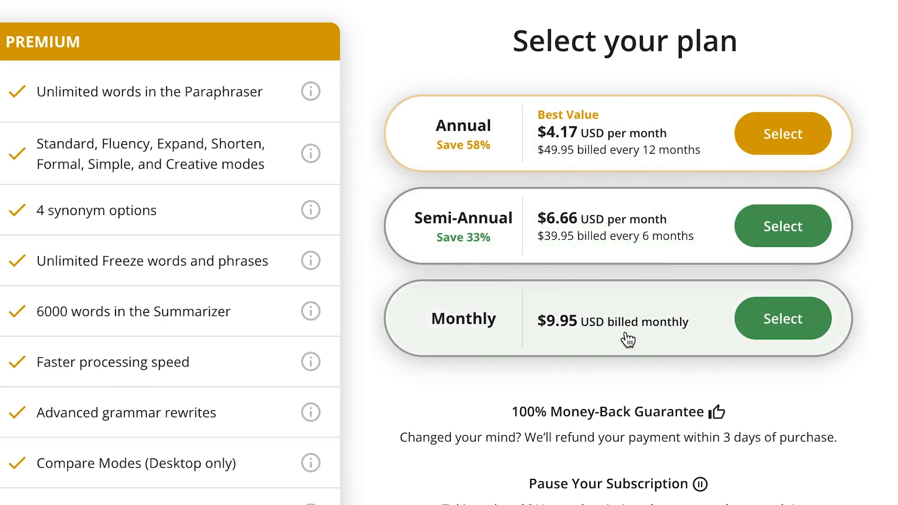
pyautogui.click(771, 331)
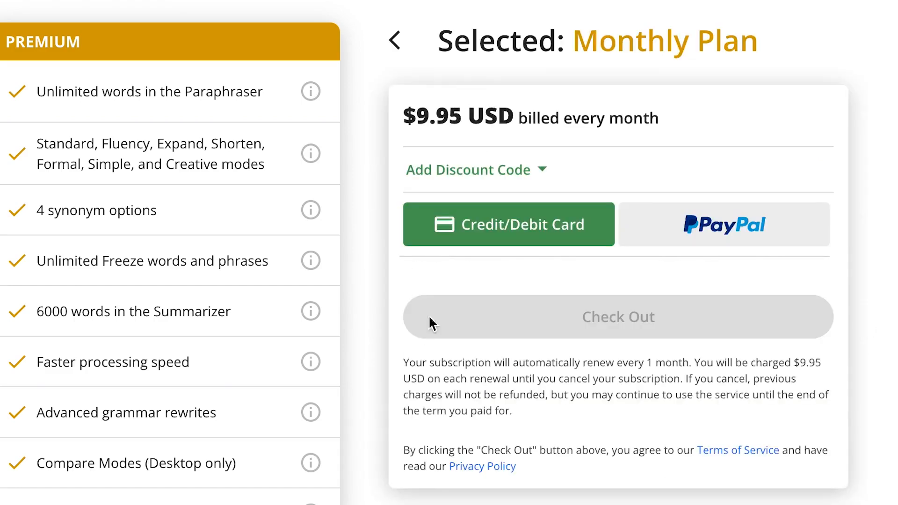
pyautogui.click(523, 241)
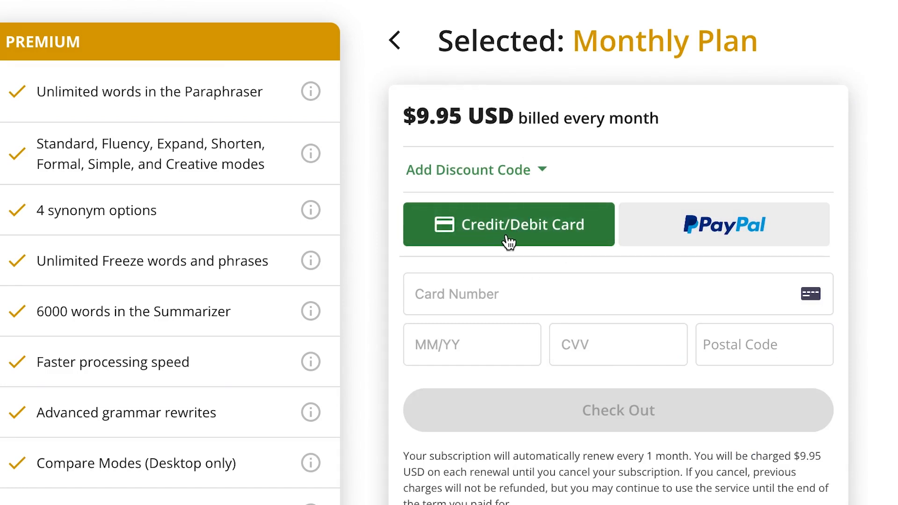
pyautogui.click(698, 241)
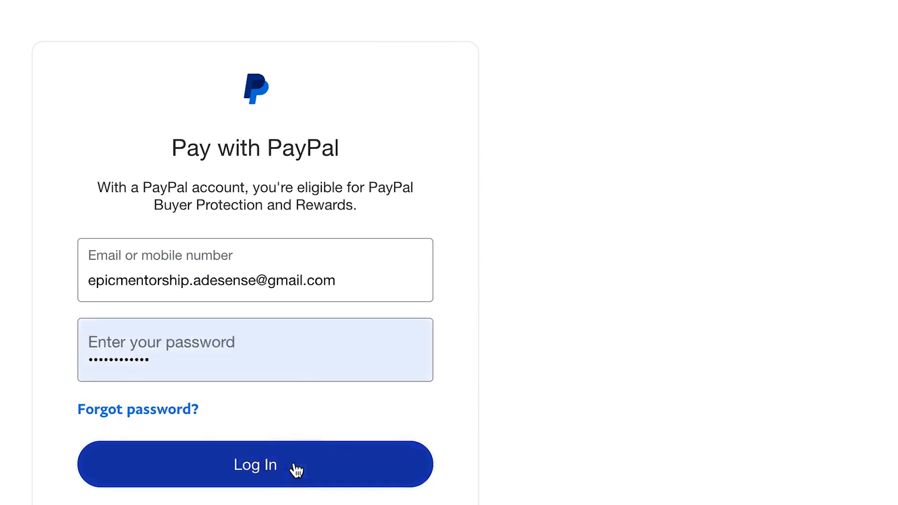
# Log in to PayPal, authorize the payment to QuillBot with the selected Mastercard and return to Co-Writer
pyautogui.click(296, 470)
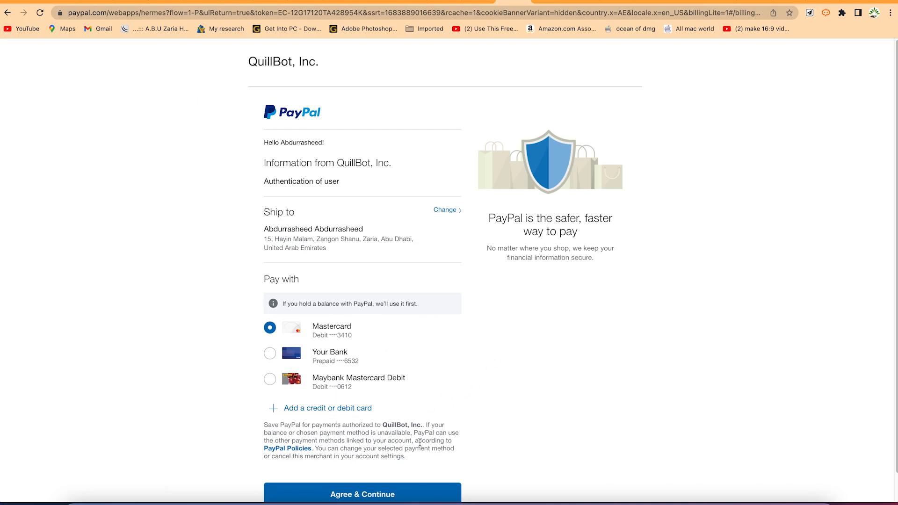
pyautogui.click(379, 492)
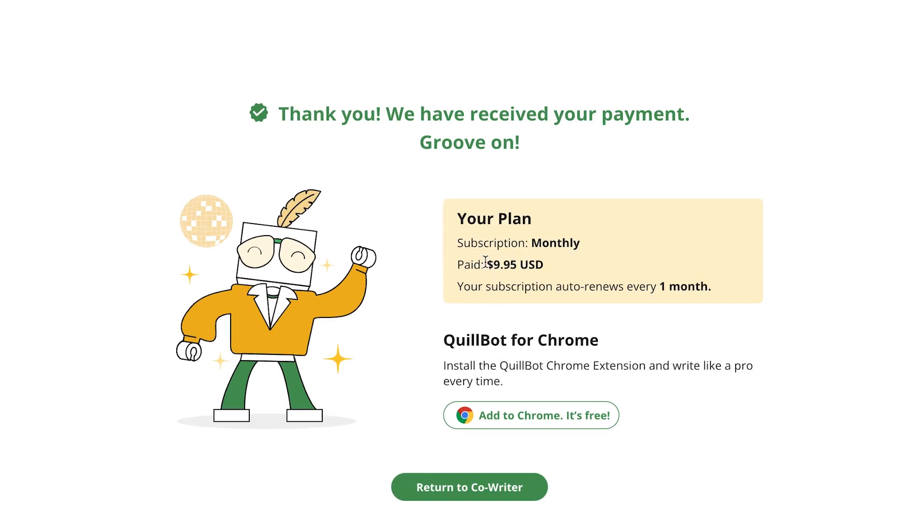
pyautogui.click(419, 488)
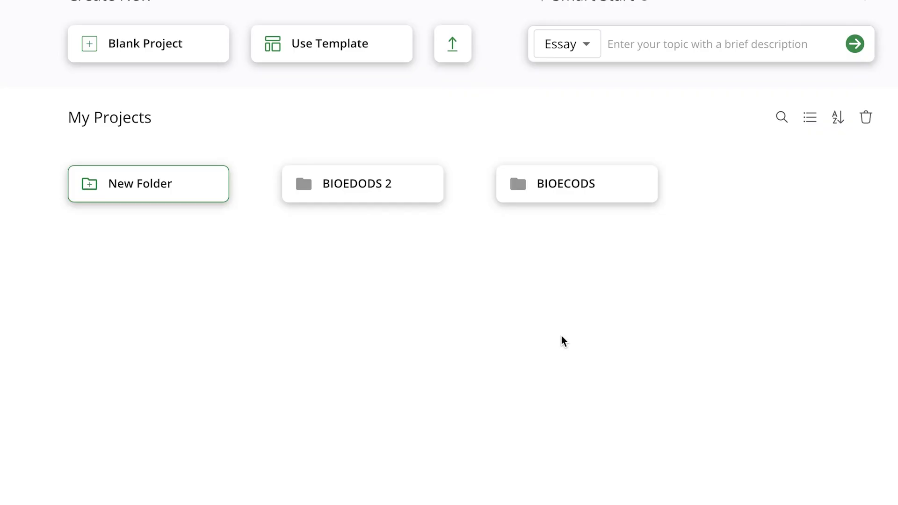
# Paste the document's first Introduction paragraph on affiliate marketing into the Paraphraser and paraphrase it in Standard mode
pyautogui.moveTo(27, 120)
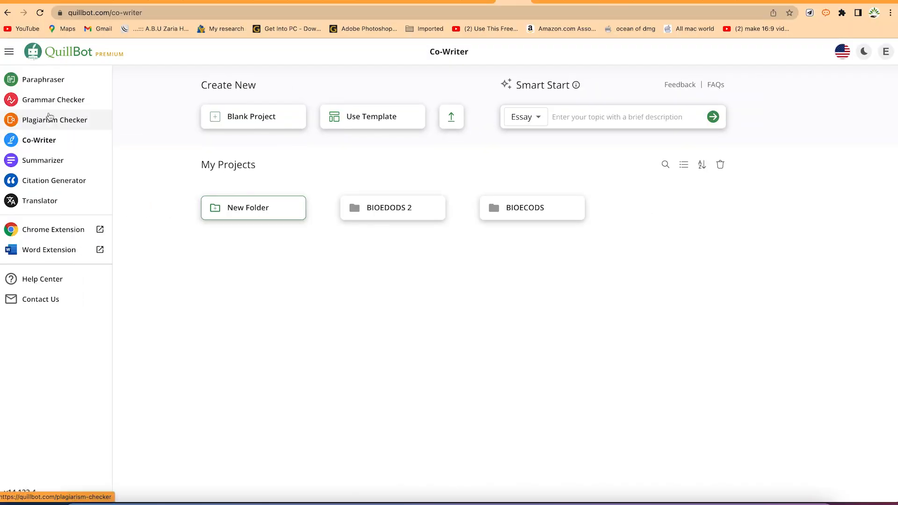
pyautogui.click(53, 82)
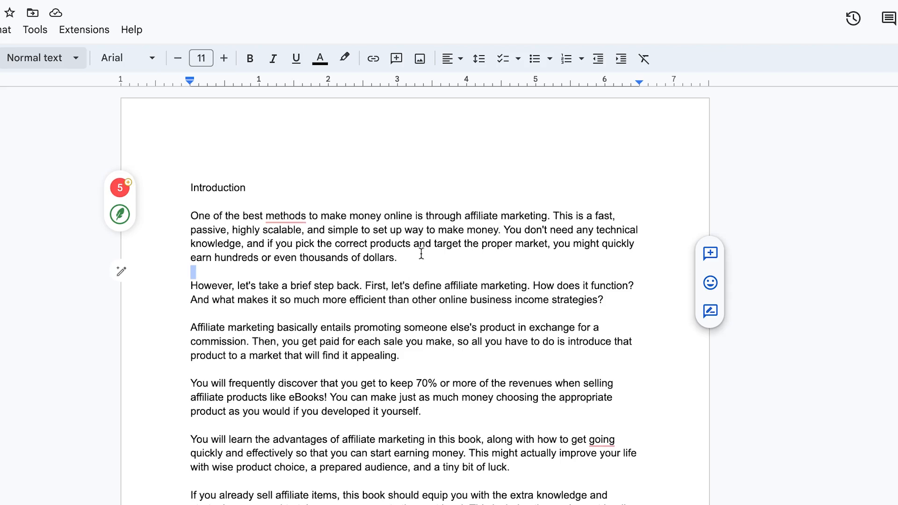
pyautogui.moveTo(421, 254); pyautogui.dragTo(142, 216)
pyautogui.hotkey('ctrl', 'c')
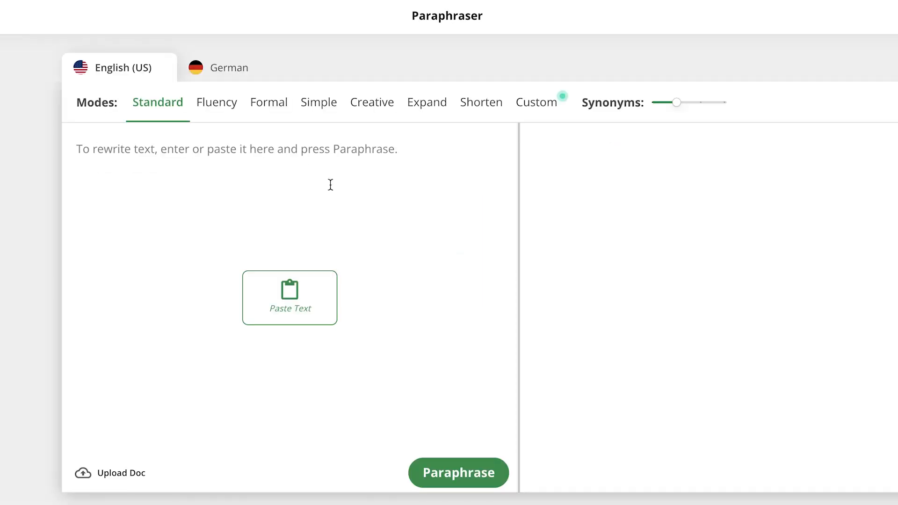
pyautogui.click(190, 155)
pyautogui.hotkey('ctrl', 'v')
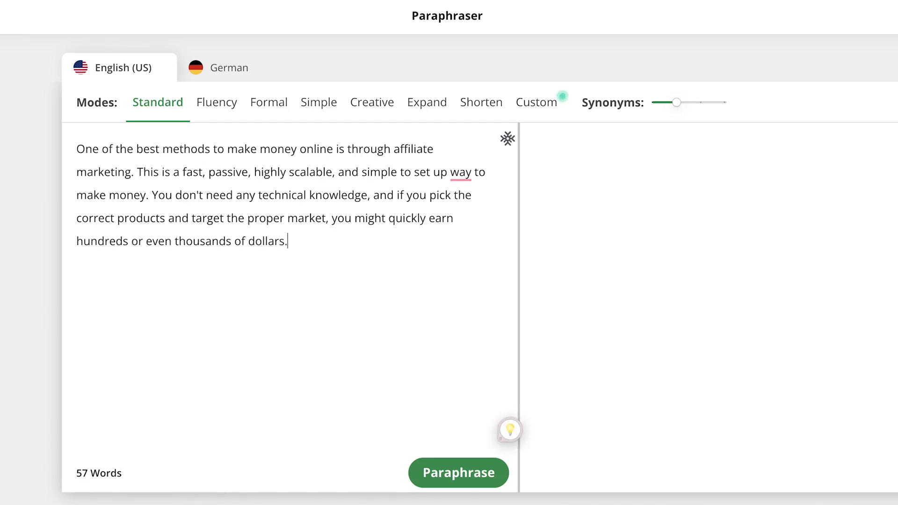
pyautogui.click(489, 485)
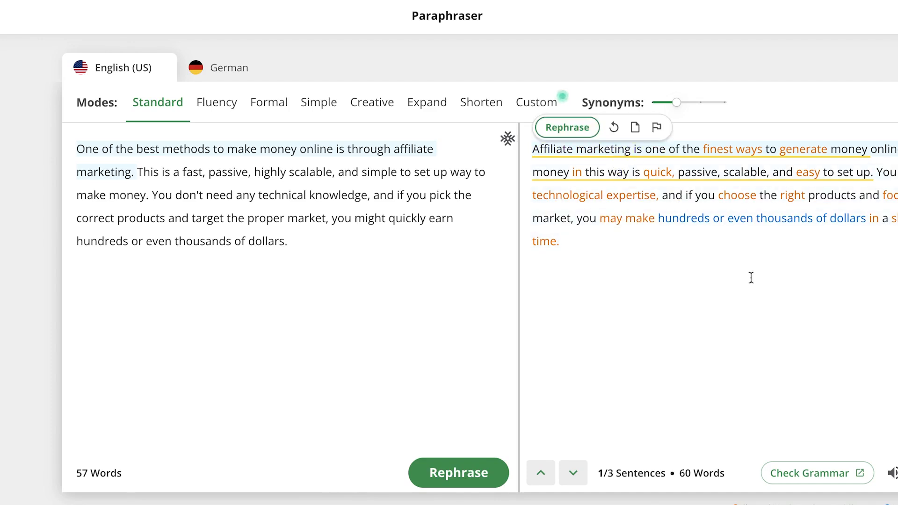
# Rephrase the affiliate marketing paragraph in the Fluency, Formal, Simple, Creative and Shorten modes, one after another
pyautogui.click(215, 109)
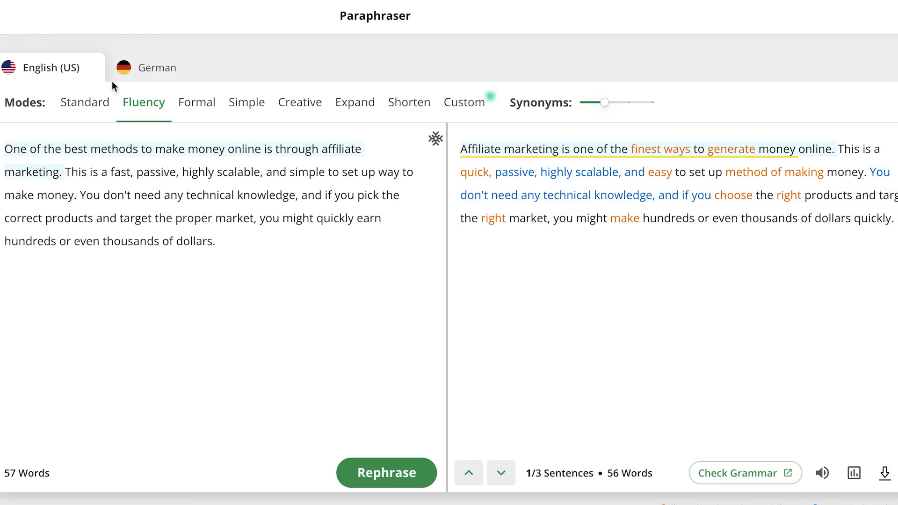
pyautogui.click(182, 107)
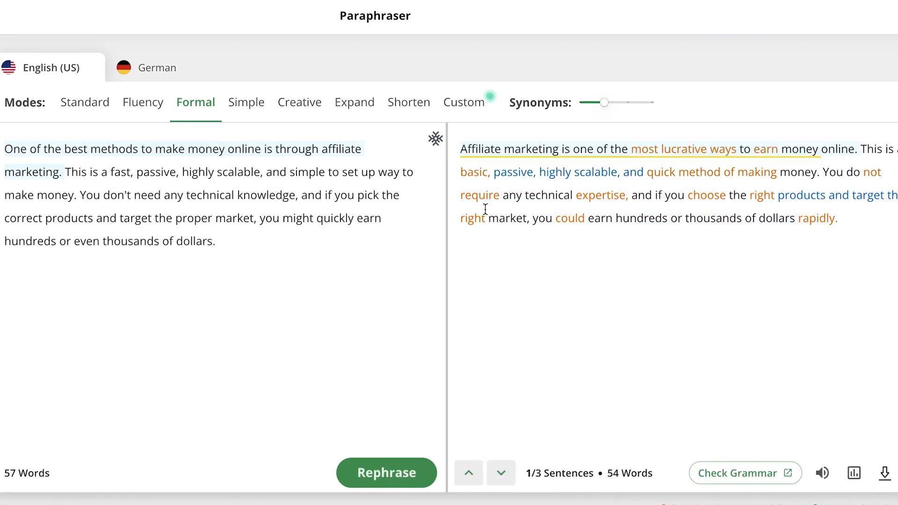
pyautogui.click(247, 112)
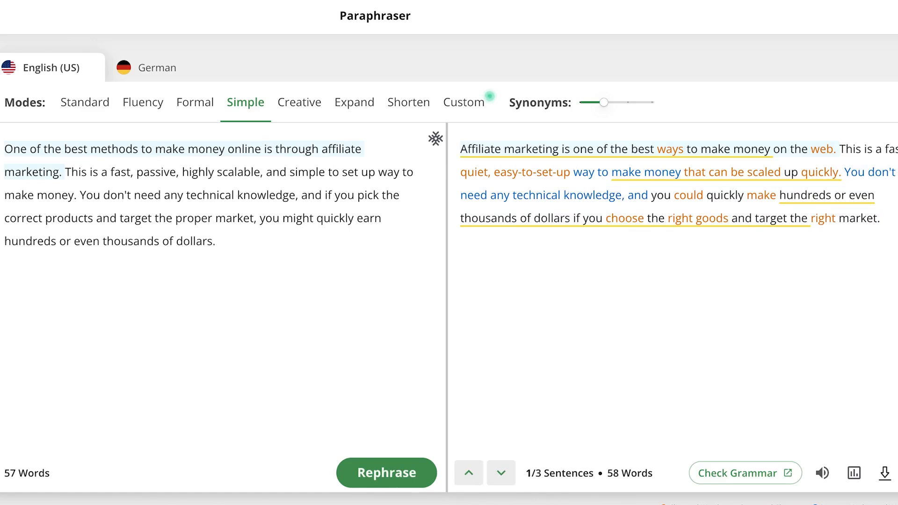
pyautogui.click(299, 103)
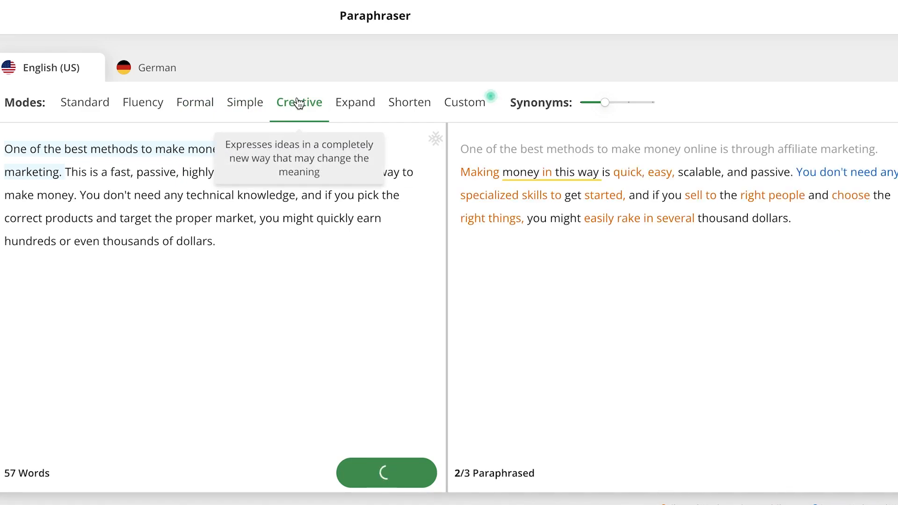
pyautogui.click(410, 105)
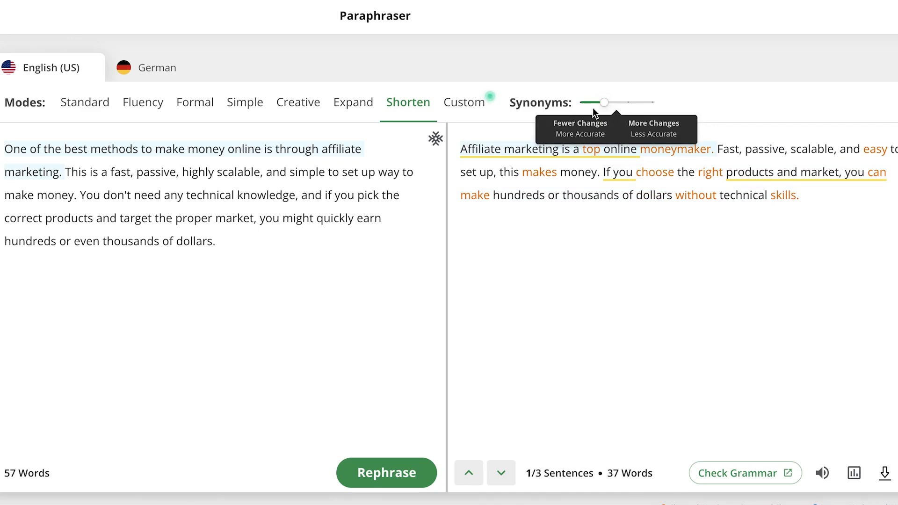
# View the Custom mode's suggested writing styles and dismiss them without choosing one
pyautogui.click(465, 115)
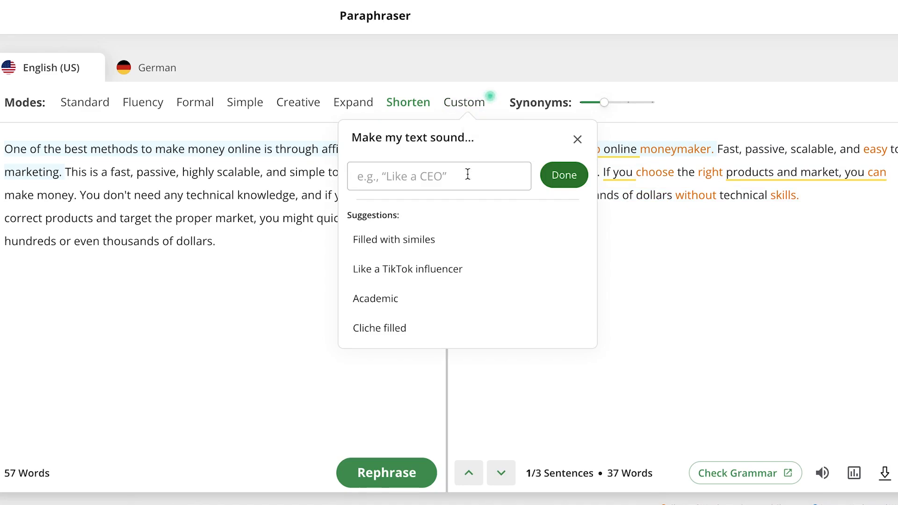
pyautogui.scroll(-2, 451, 281)
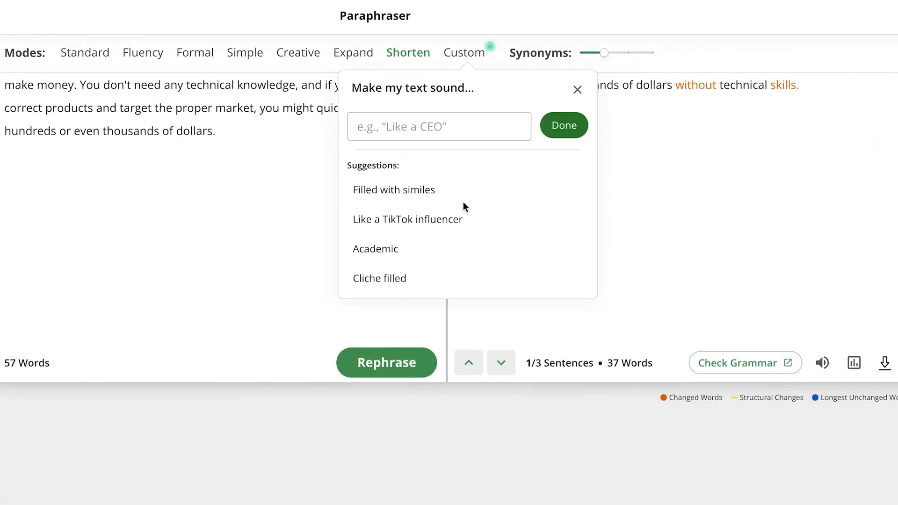
pyautogui.scroll(2, 463, 205)
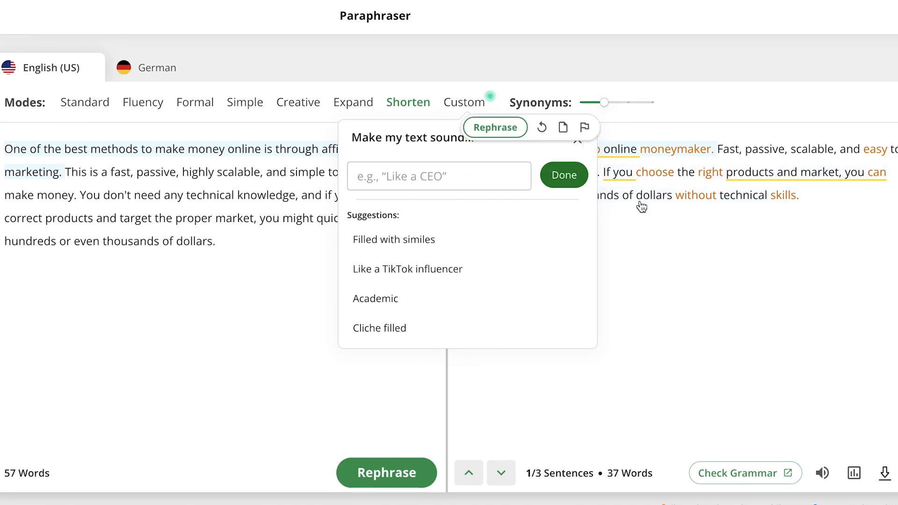
pyautogui.click(684, 291)
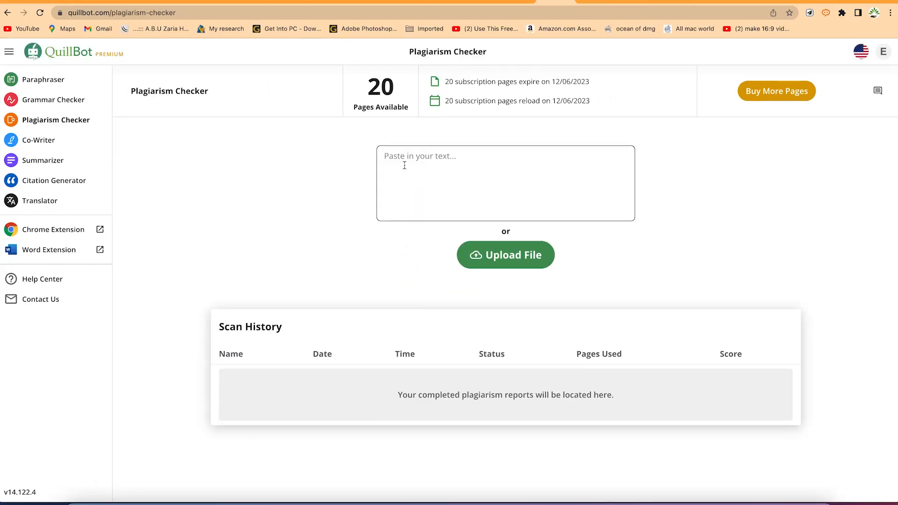
# Switch from the Plagiarism Checker to Word and examine the review paper on subsurface drainage modules and BIOECODS, including its title page and figures
pyautogui.click(405, 165)
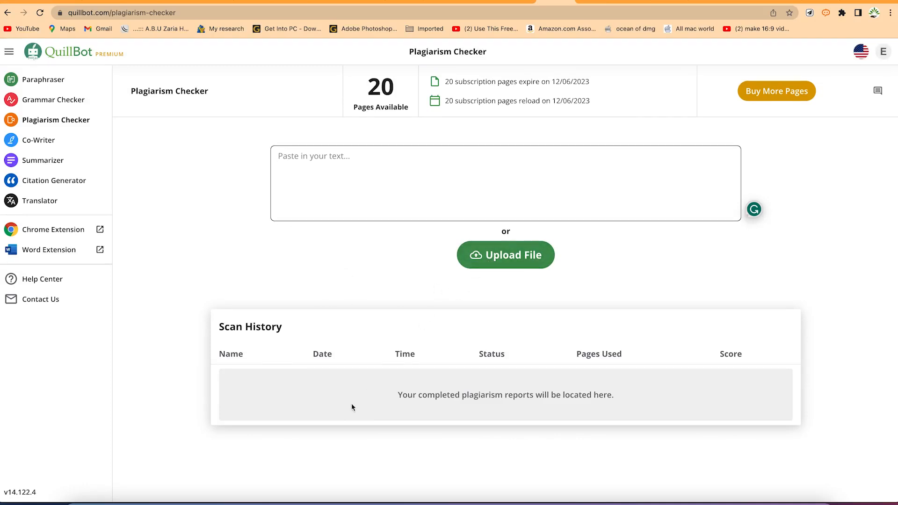
pyautogui.click(634, 501)
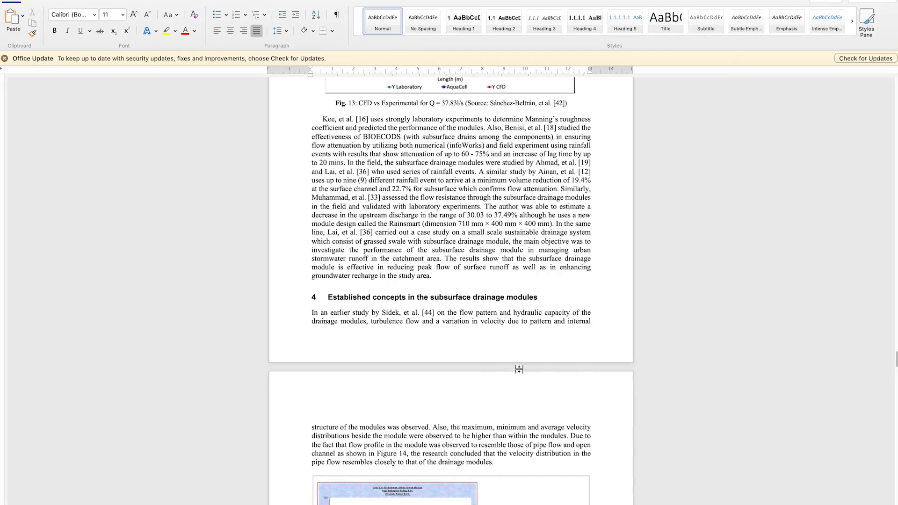
pyautogui.scroll(10, 520, 285)
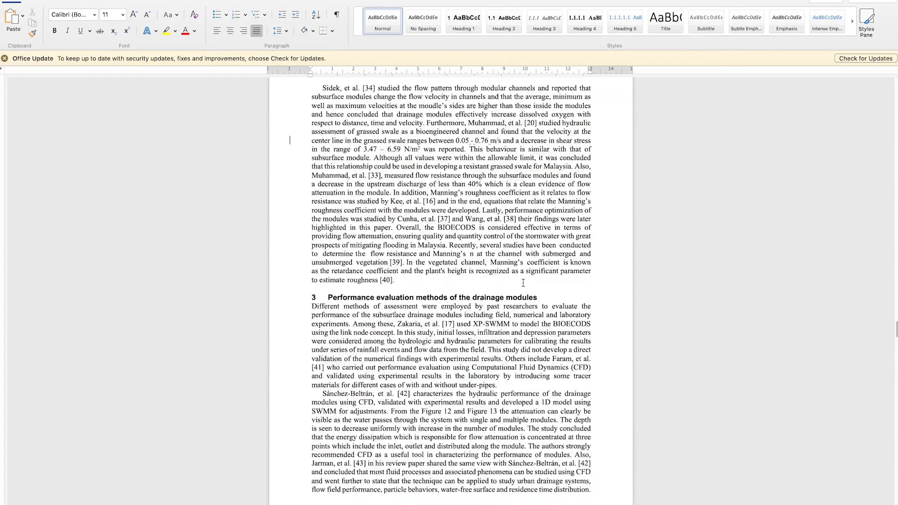
pyautogui.scroll(-3, 524, 282)
pyautogui.scroll(-15, 525, 286)
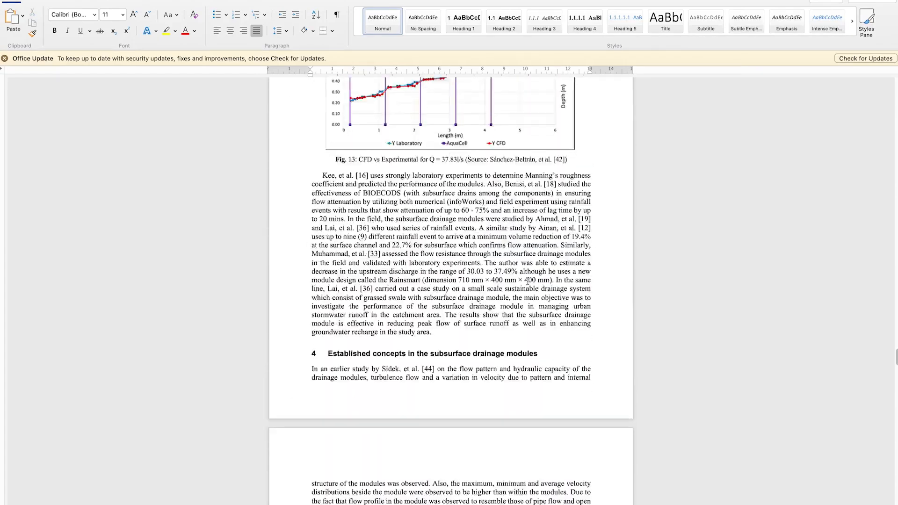
pyautogui.scroll(10, 309, 177)
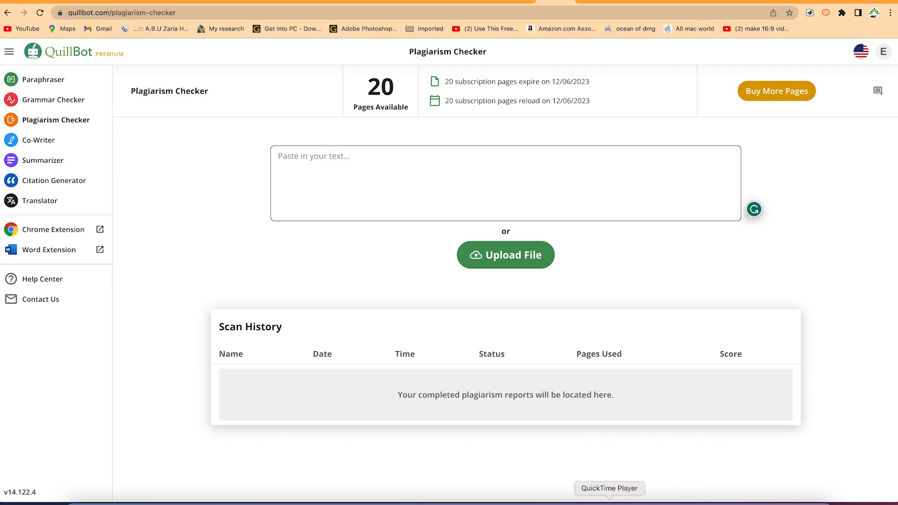
pyautogui.click(623, 498)
pyautogui.scroll(15, 448, 287)
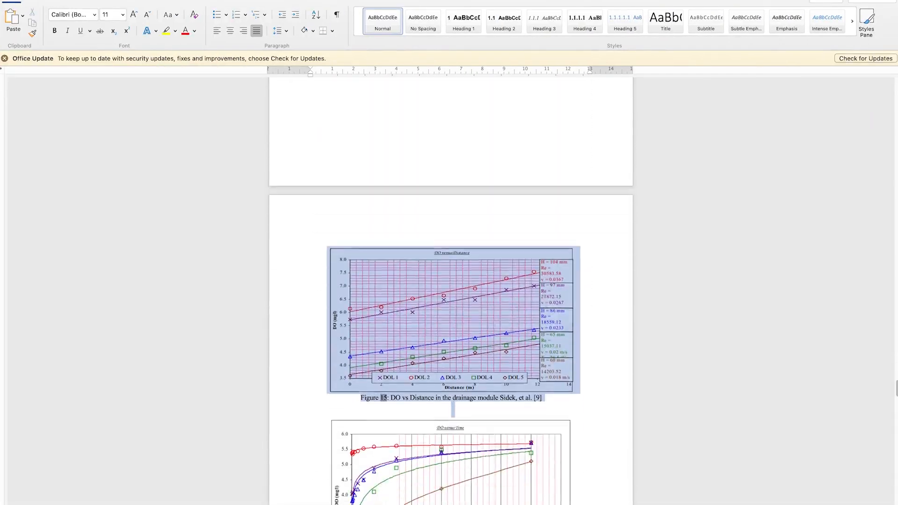
pyautogui.moveTo(435, 504); pyautogui.dragTo(435, 504)
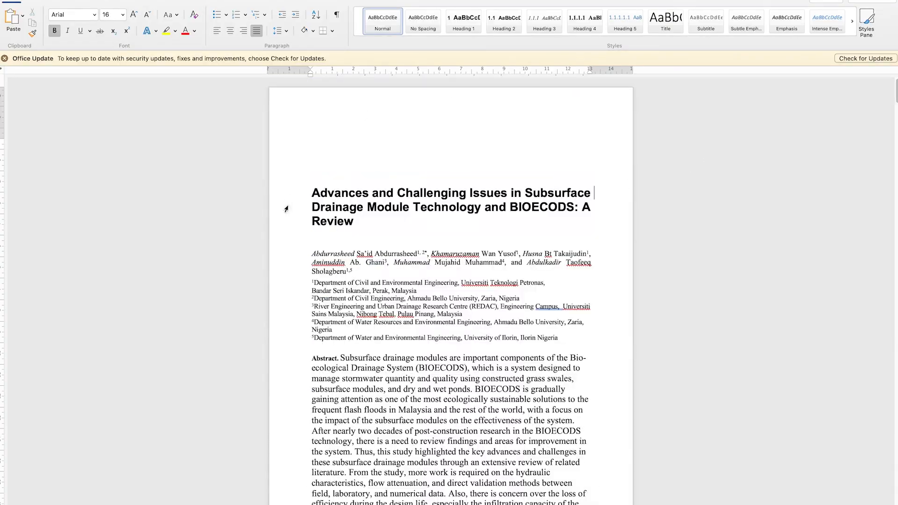
pyautogui.scroll(-10, 435, 237)
pyautogui.scroll(-20, 435, 237)
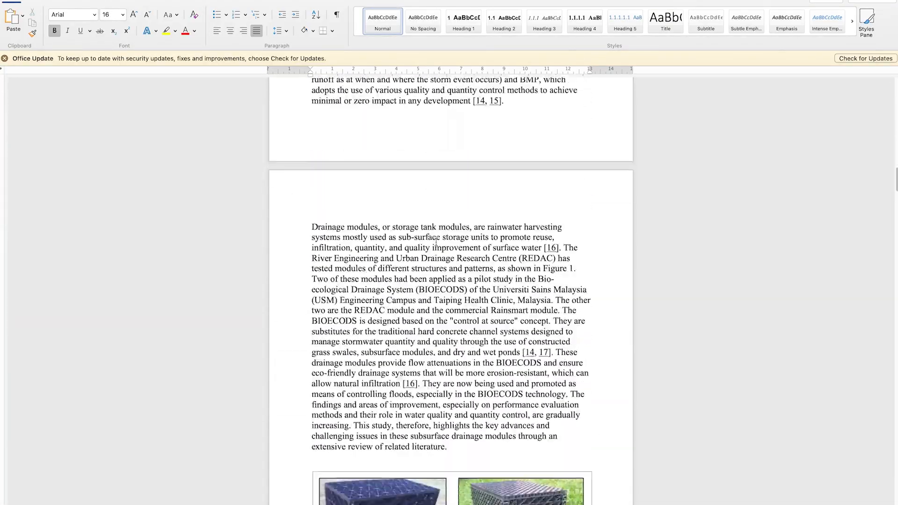
pyautogui.scroll(-20, 438, 249)
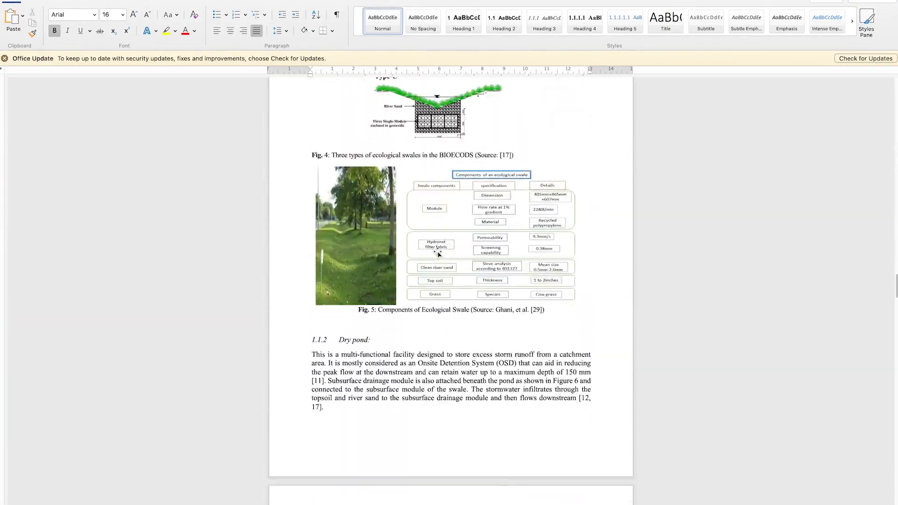
pyautogui.scroll(5, 435, 252)
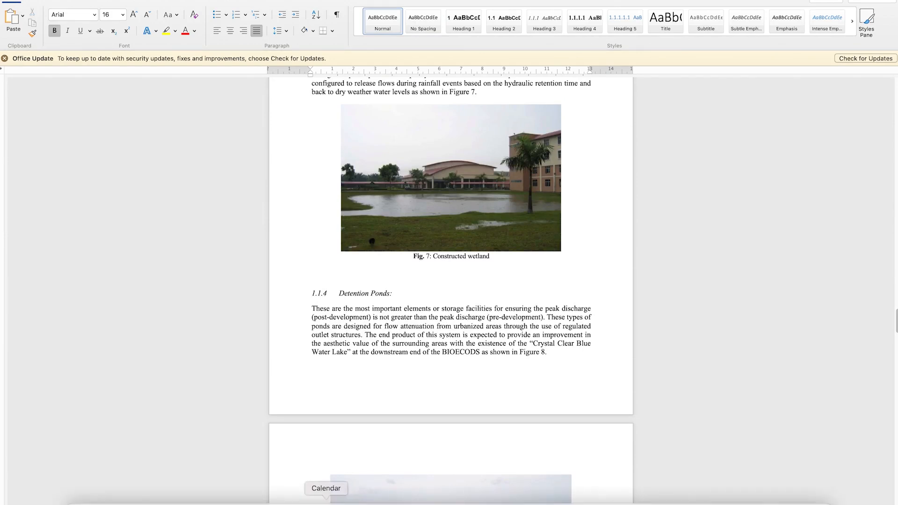
# Switch from Word to QuillBot's Plagiarism Checker, upload the ICOEE 18 corrected final .docx paper and run the scan
pyautogui.click(475, 494)
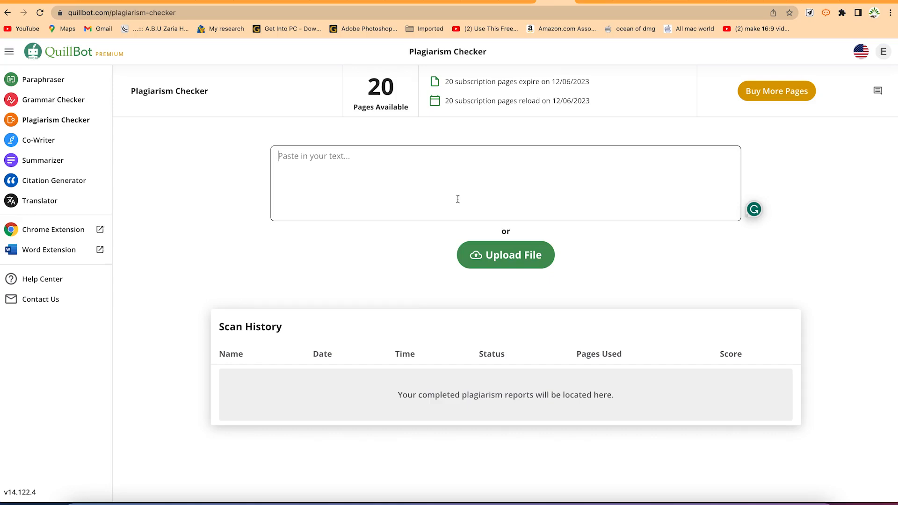
pyautogui.click(499, 257)
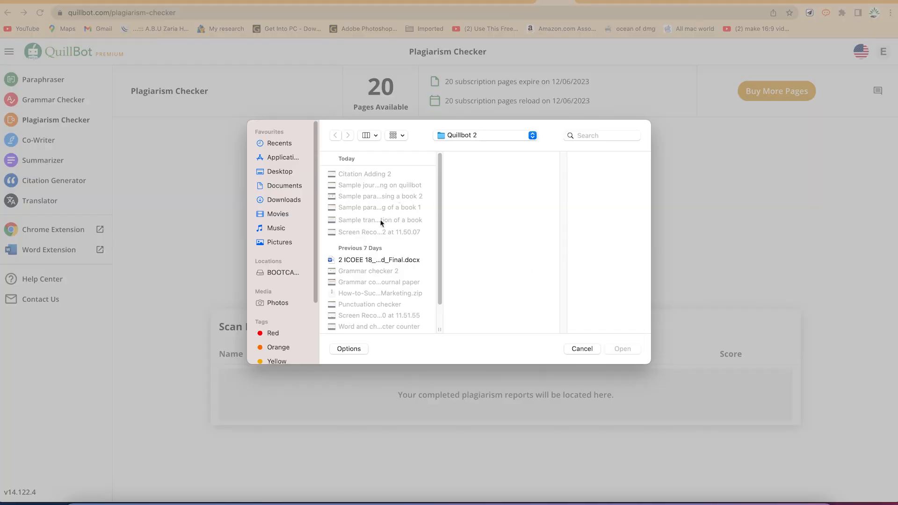
pyautogui.click(378, 260)
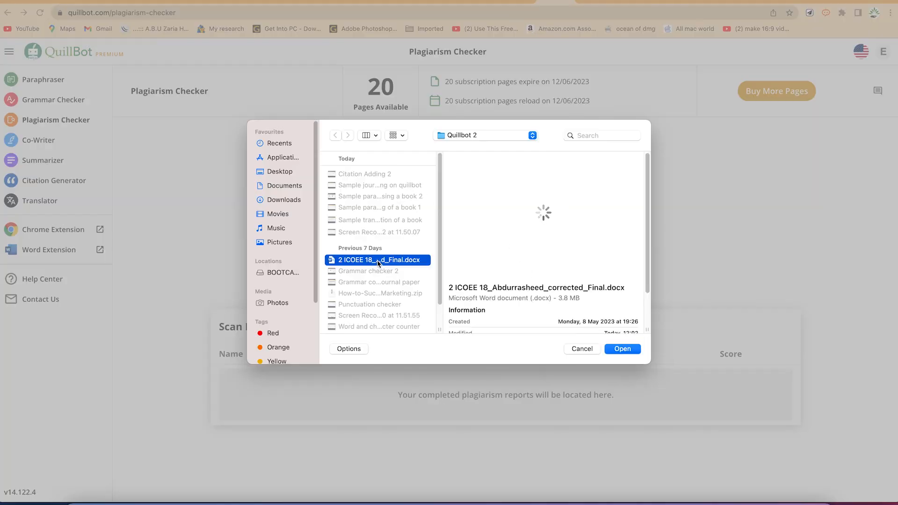
pyautogui.moveTo(508, 248)
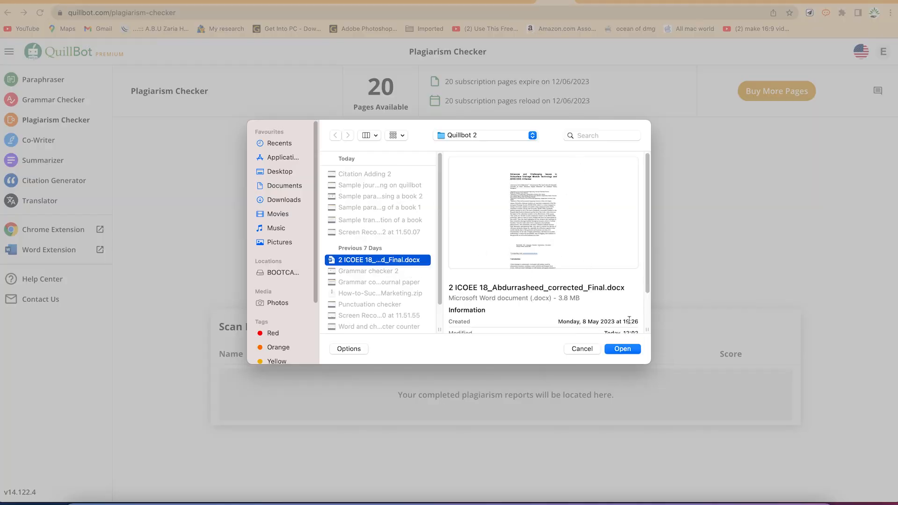
pyautogui.click(634, 351)
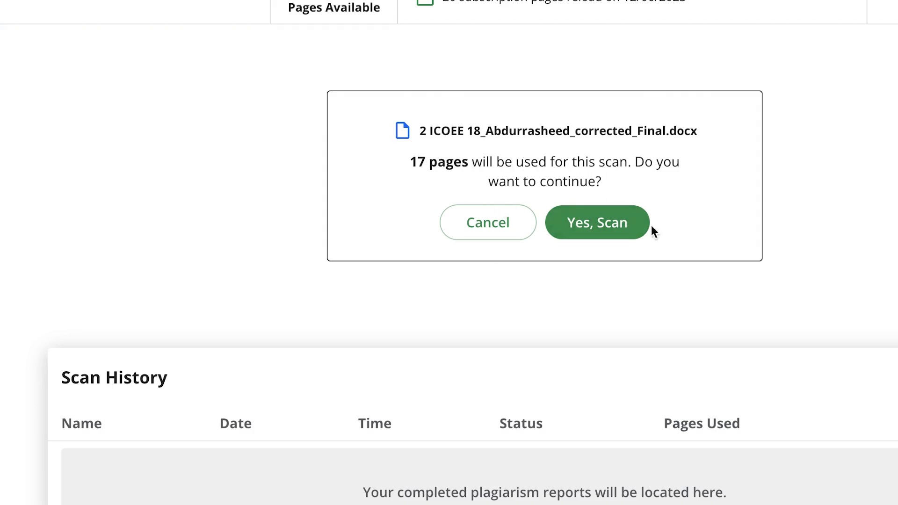
pyautogui.click(619, 221)
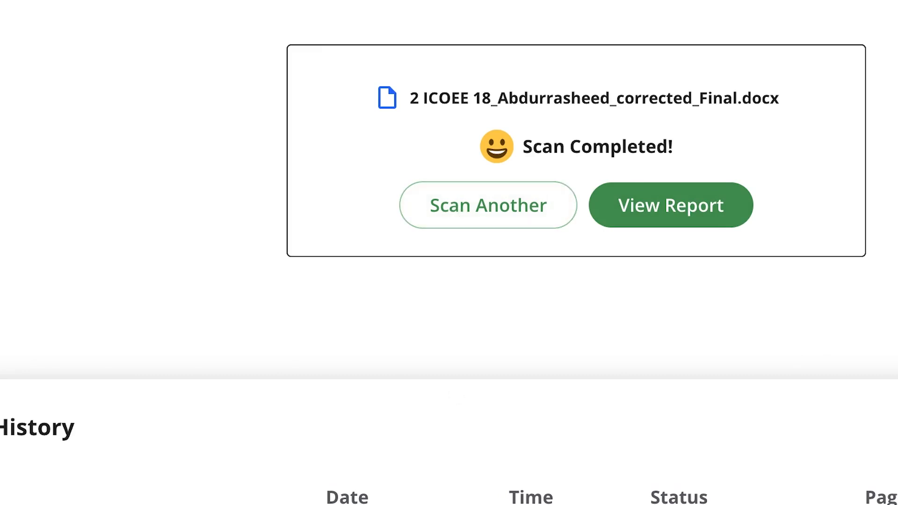
# Open the completed scan's report and examine its scan properties and the highlighted passages throughout the submitted text
pyautogui.moveTo(796, 450)
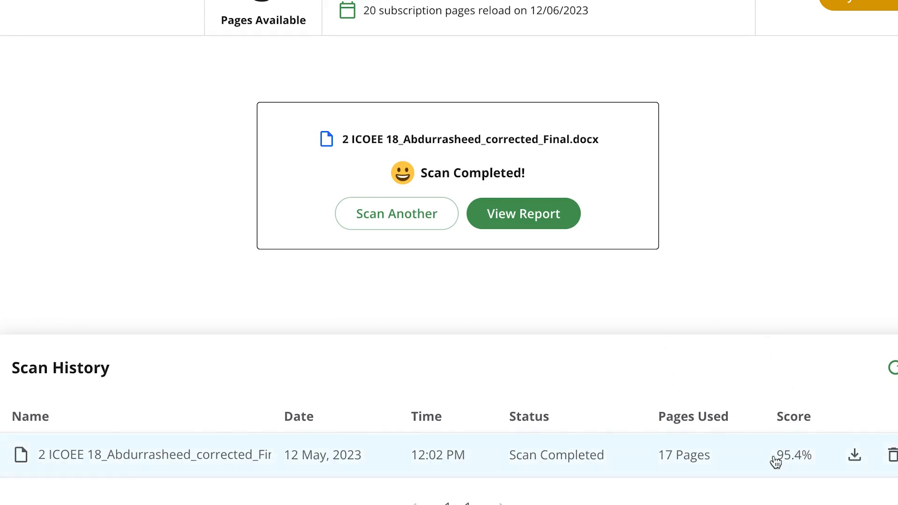
pyautogui.click(511, 219)
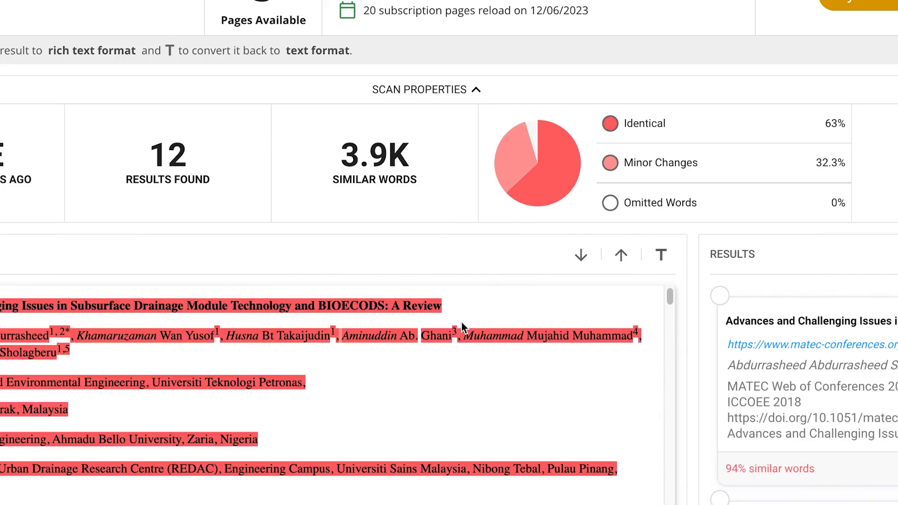
pyautogui.scroll(-3, 338, 368)
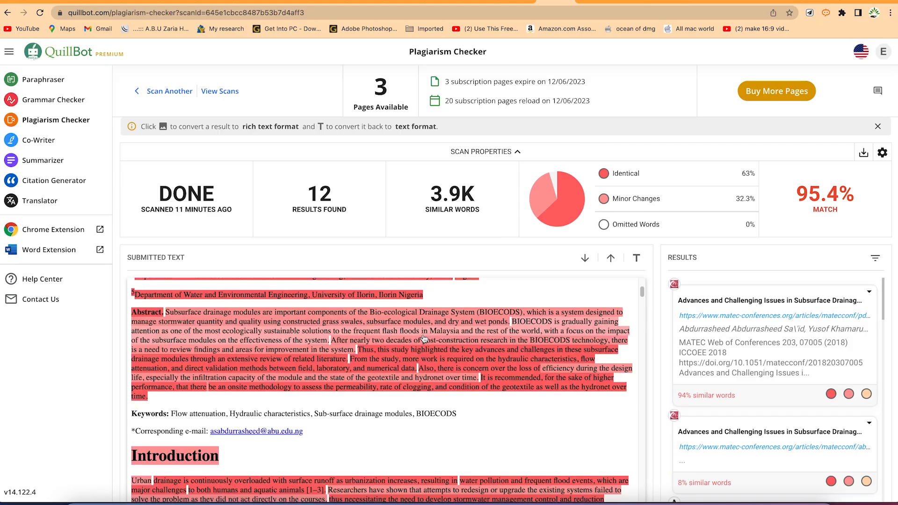
pyautogui.scroll(-3, 421, 339)
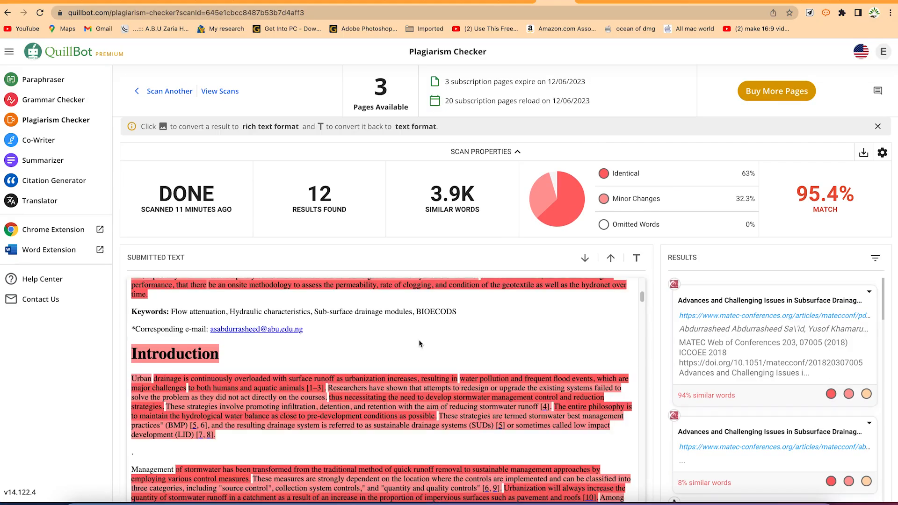
pyautogui.scroll(6, 406, 344)
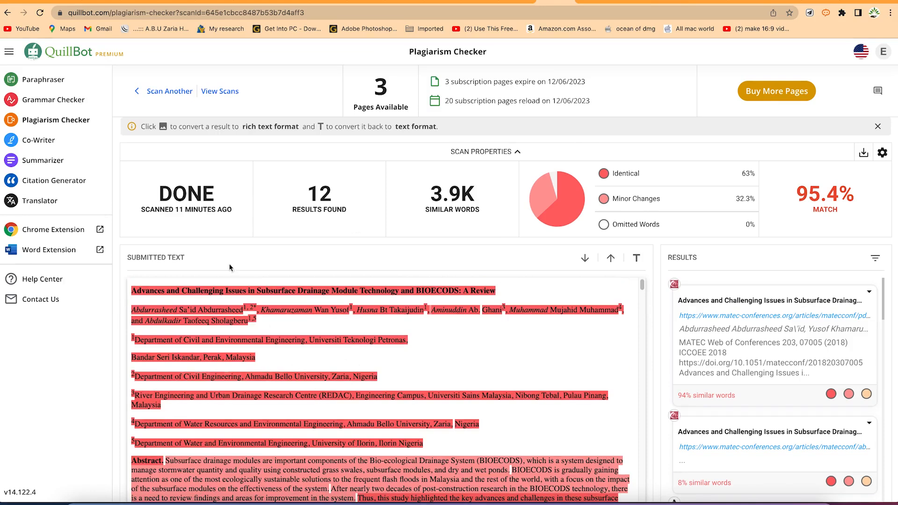
pyautogui.moveTo(434, 219)
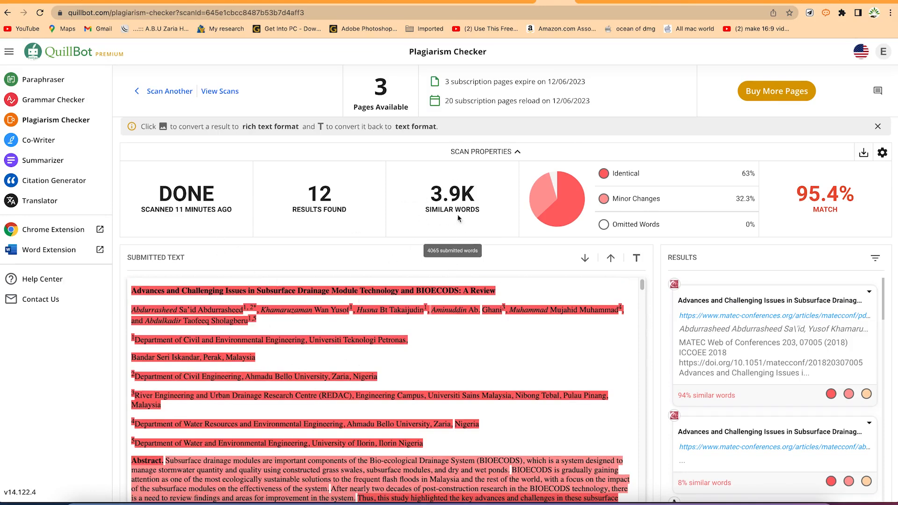
pyautogui.scroll(-3, 495, 359)
pyautogui.scroll(-15, 482, 373)
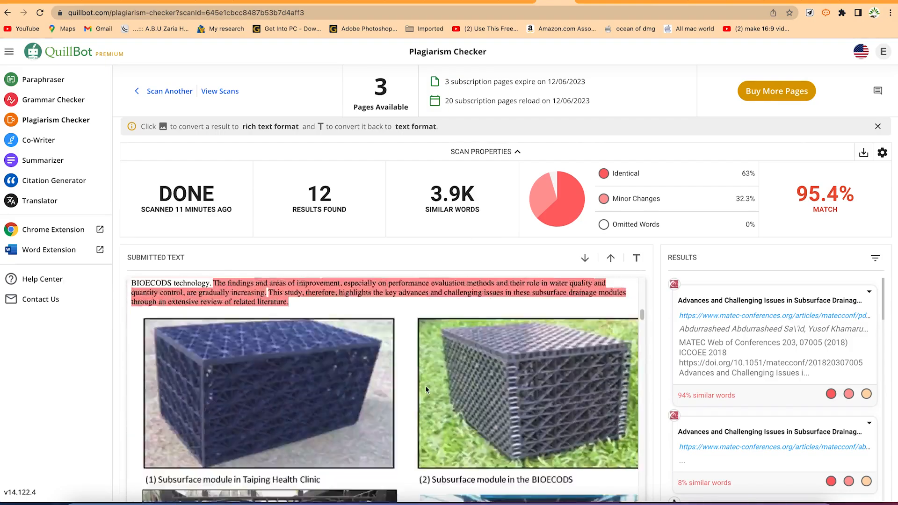
pyautogui.scroll(-15, 424, 388)
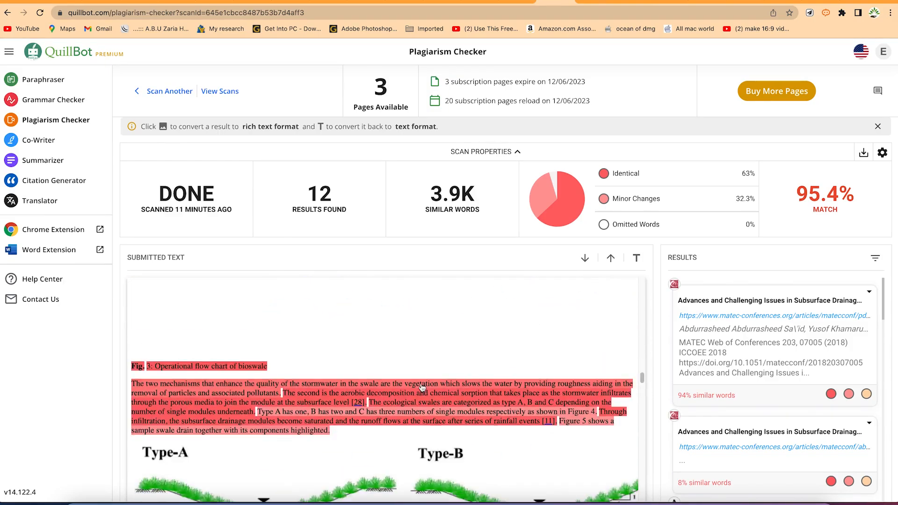
pyautogui.scroll(-15, 421, 387)
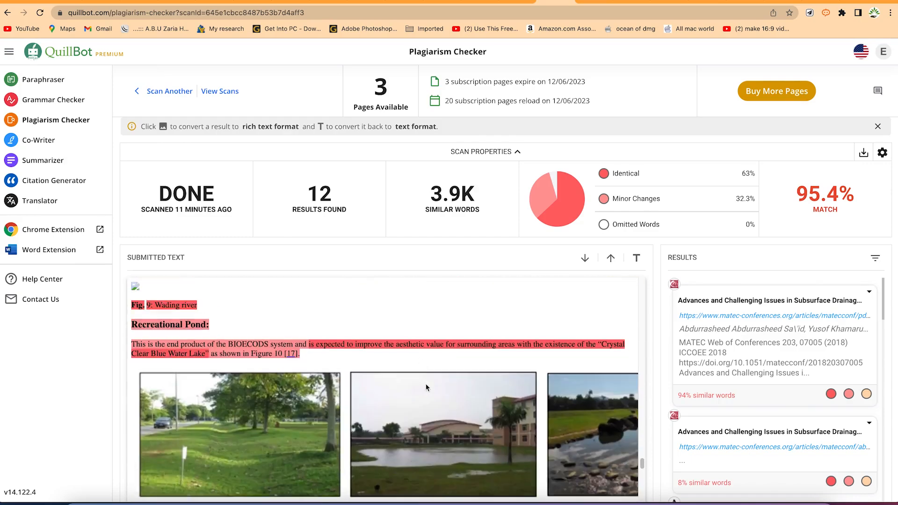
pyautogui.scroll(-10, 446, 388)
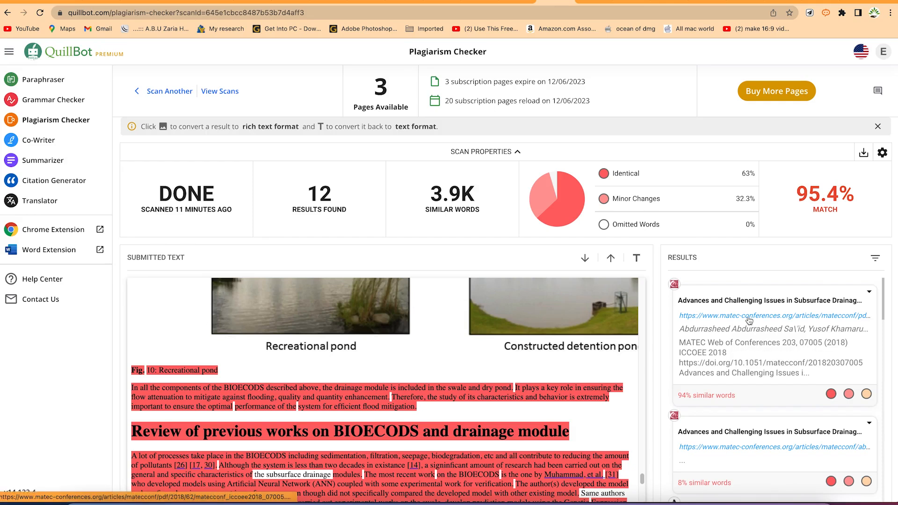
# Exclude the matec-conferences.org result with 94% similar words and the author's Academia.edu profile from the report's matches
pyautogui.click(870, 292)
pyautogui.click(855, 313)
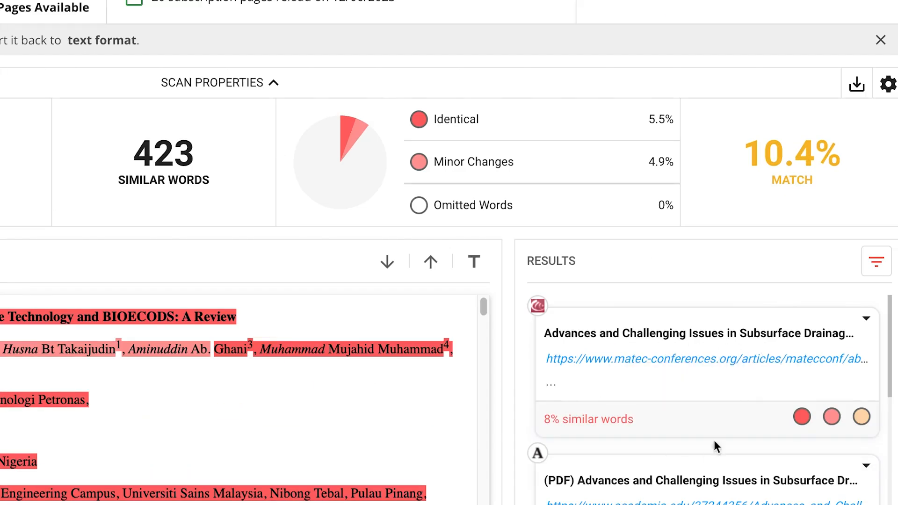
pyautogui.scroll(-4, 751, 452)
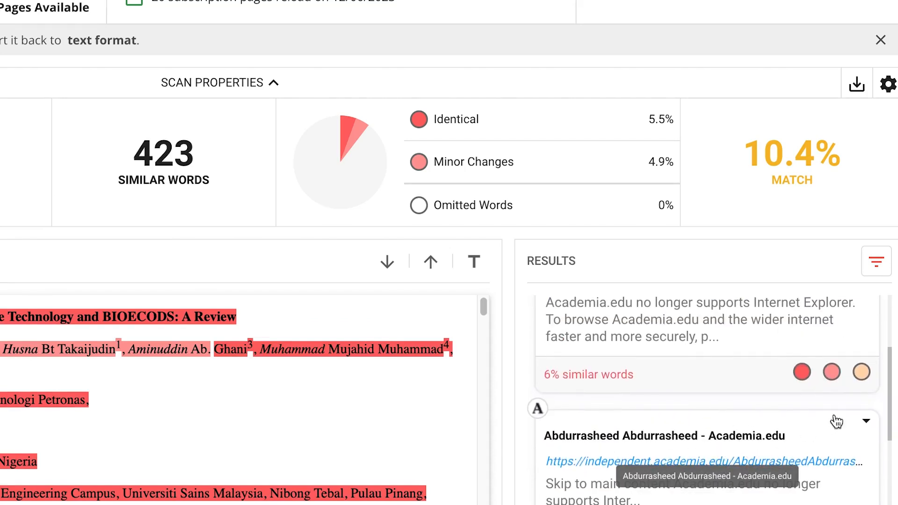
pyautogui.click(866, 422)
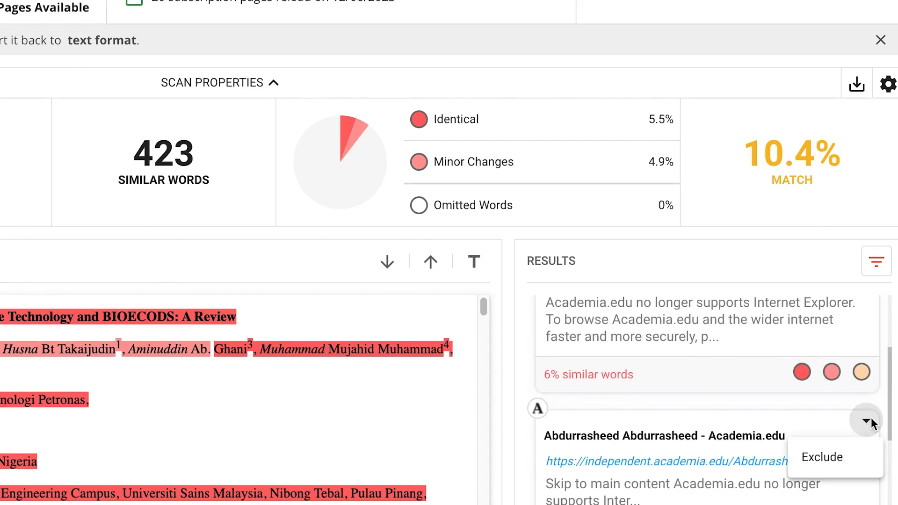
pyautogui.click(853, 453)
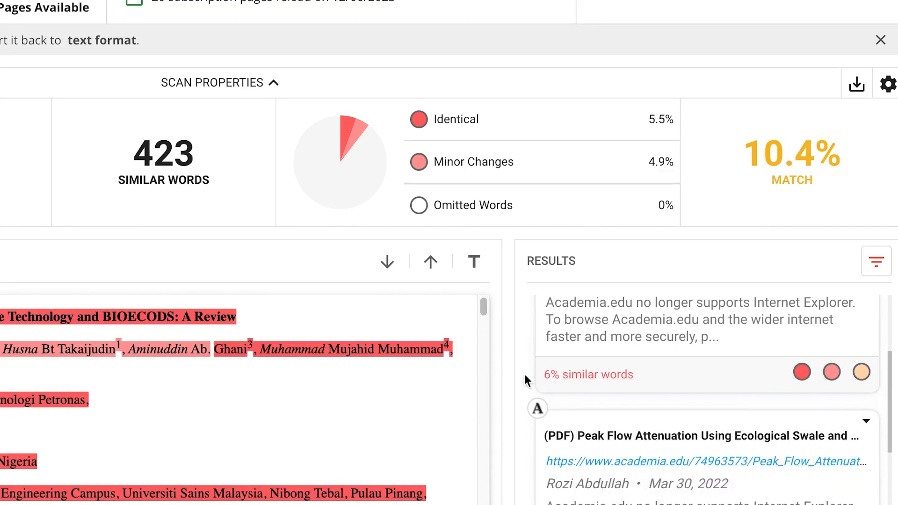
# Exclude the Academia.edu PDF copy of the paper and the matec-conferences.org result with 8% similar words from the matches
pyautogui.scroll(3, 816, 459)
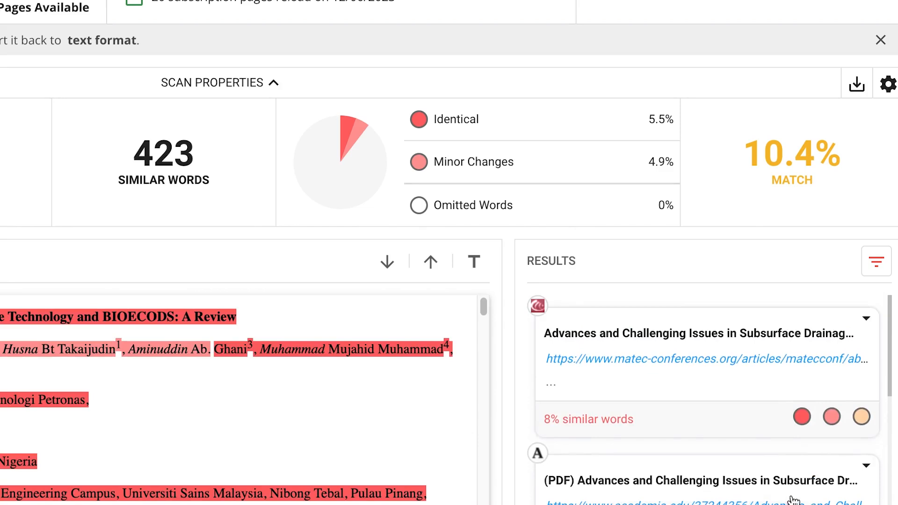
pyautogui.click(866, 465)
pyautogui.click(811, 492)
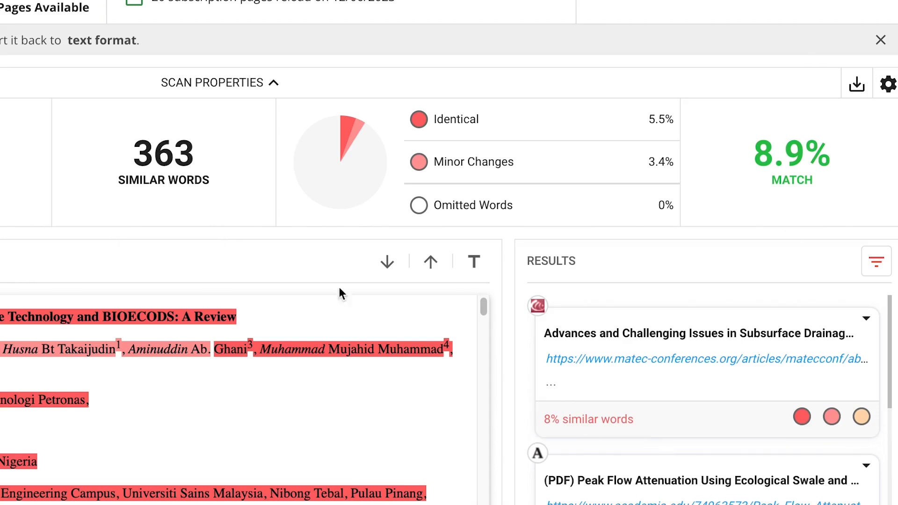
pyautogui.click(866, 318)
pyautogui.click(823, 355)
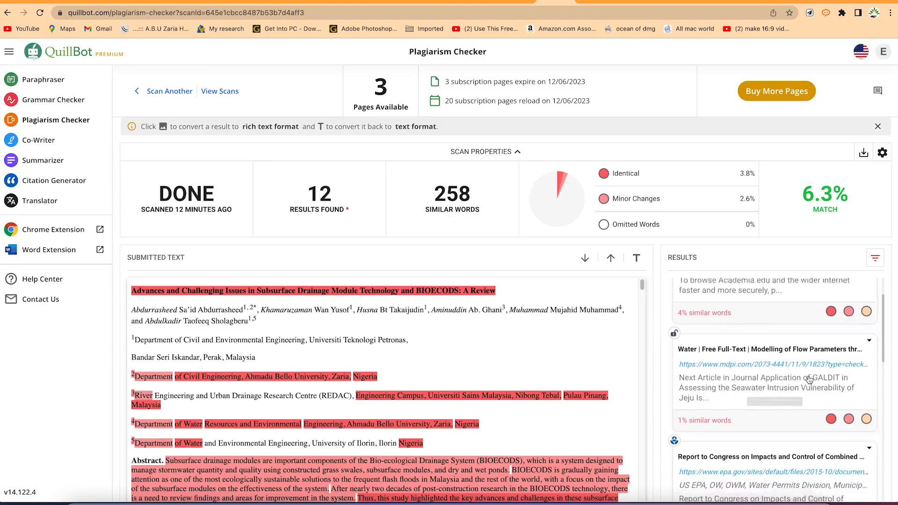
# Examine the passages still highlighted in the submitted text, from the abstract through the review of previous BIOECODS works
pyautogui.scroll(-5, 203, 503)
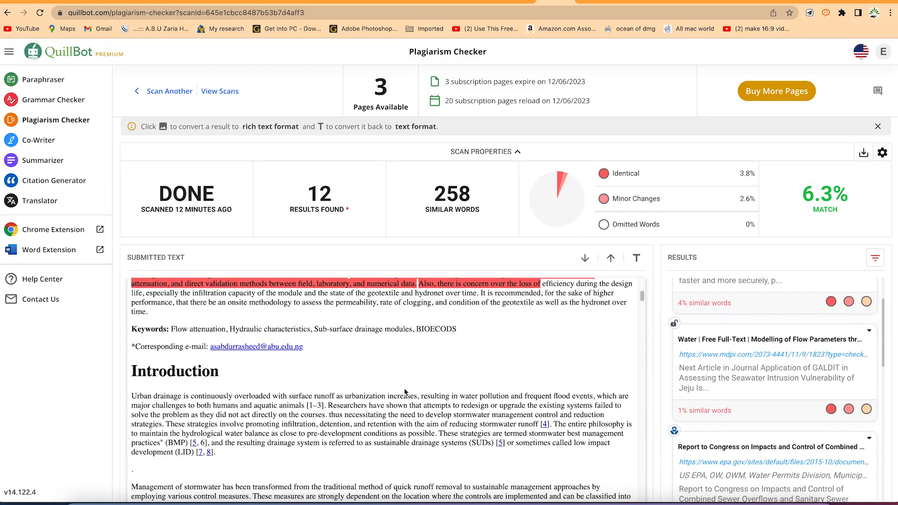
pyautogui.scroll(5, 405, 392)
pyautogui.scroll(-1, 273, 440)
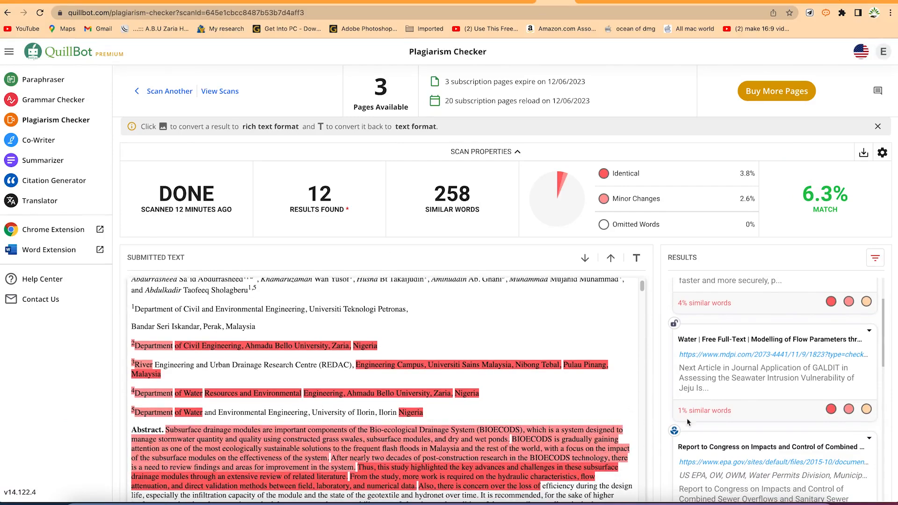
pyautogui.scroll(-2, 422, 438)
pyautogui.scroll(-8, 422, 438)
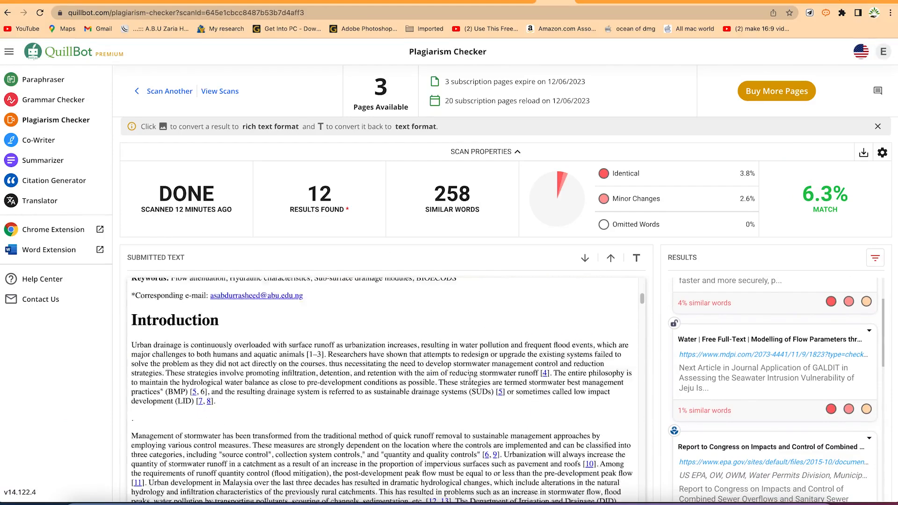
pyautogui.scroll(-8, 422, 396)
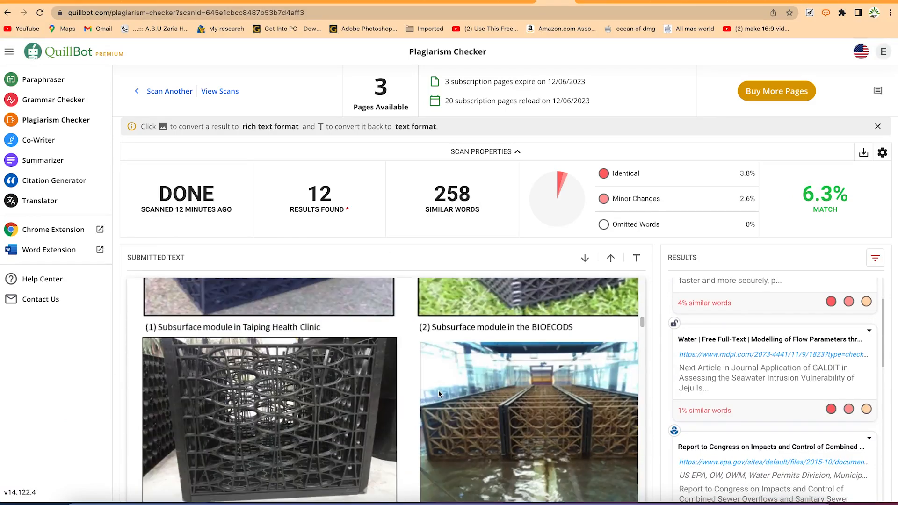
pyautogui.scroll(-5, 443, 394)
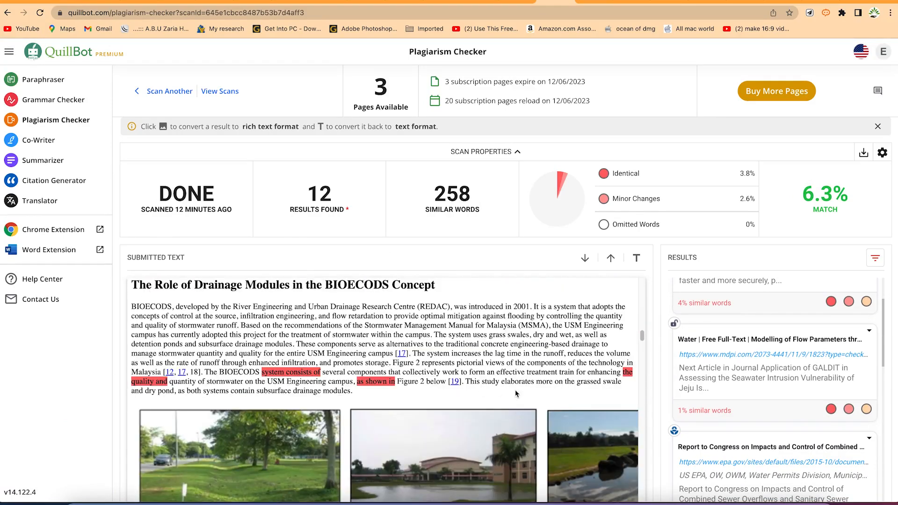
pyautogui.scroll(-15, 321, 402)
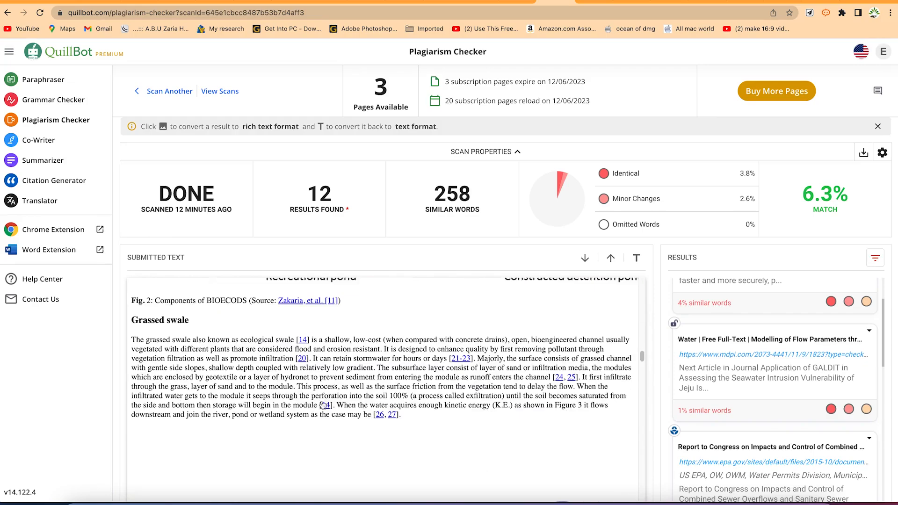
pyautogui.scroll(-20, 328, 405)
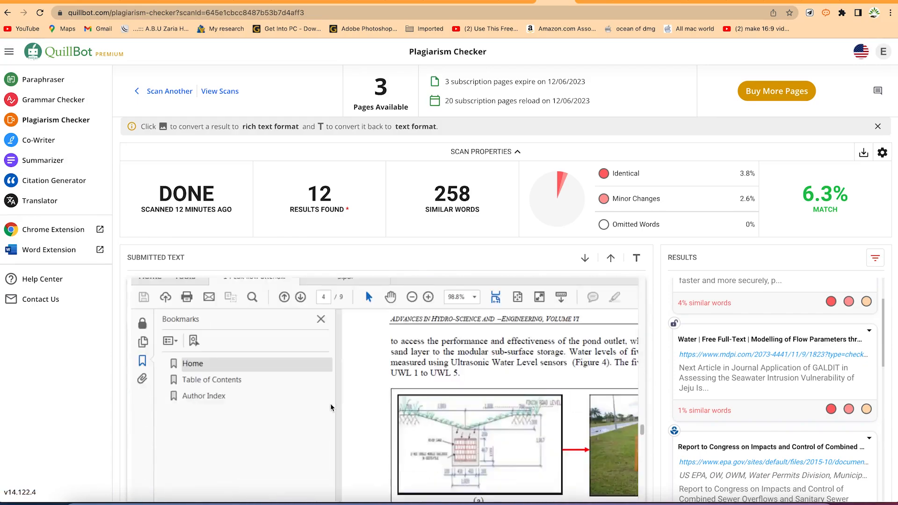
pyautogui.scroll(-10, 332, 404)
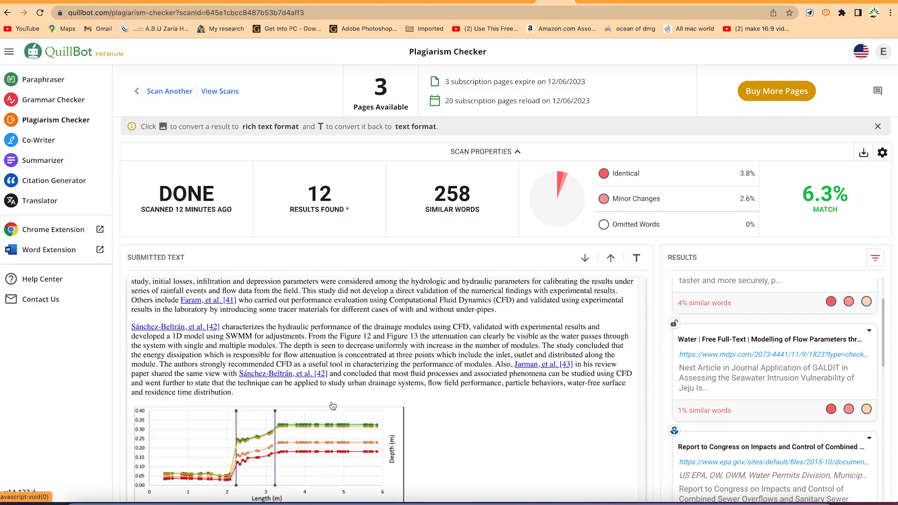
pyautogui.scroll(8, 332, 405)
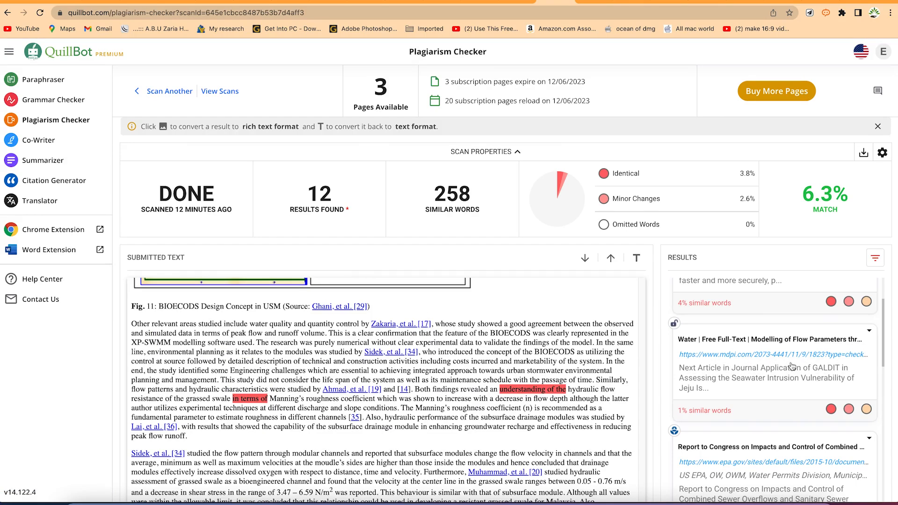
# Review the list of remaining matched sources and recheck the highlighted passages near Figure 10 and the title page
pyautogui.scroll(-10, 791, 364)
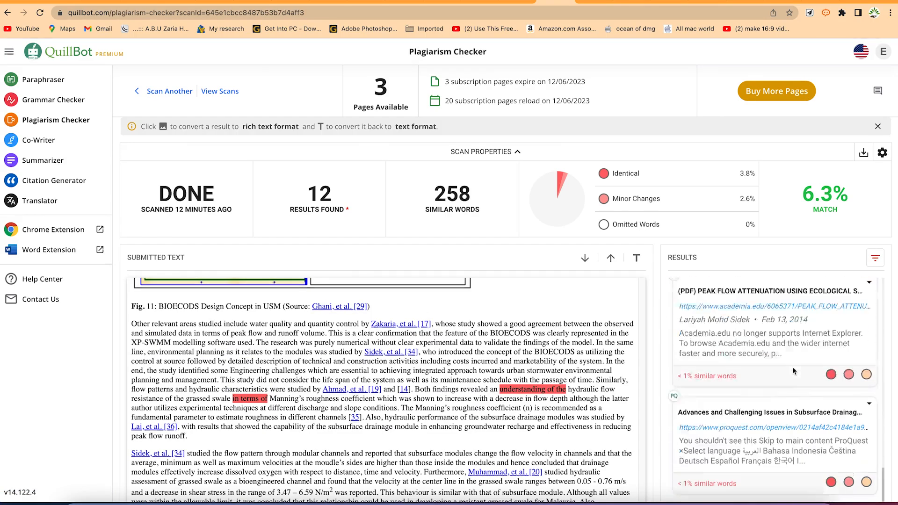
pyautogui.scroll(15, 790, 374)
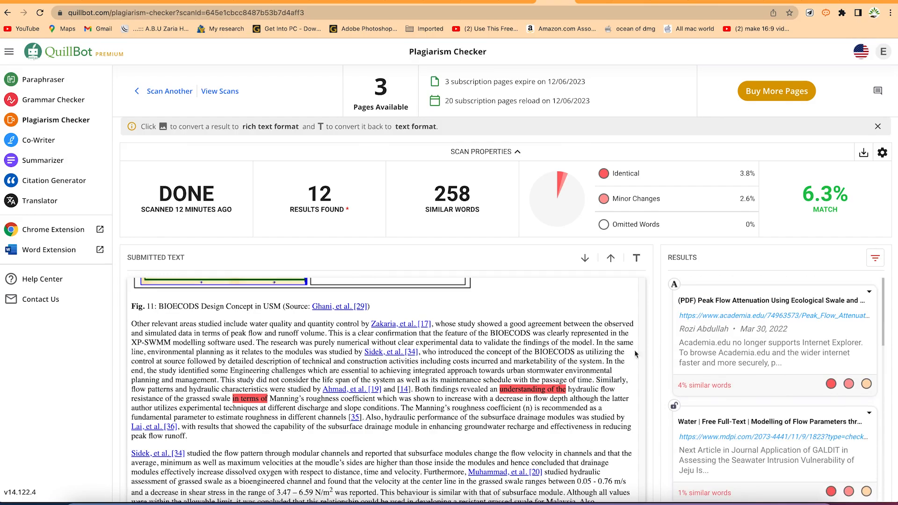
pyautogui.scroll(-15, 767, 363)
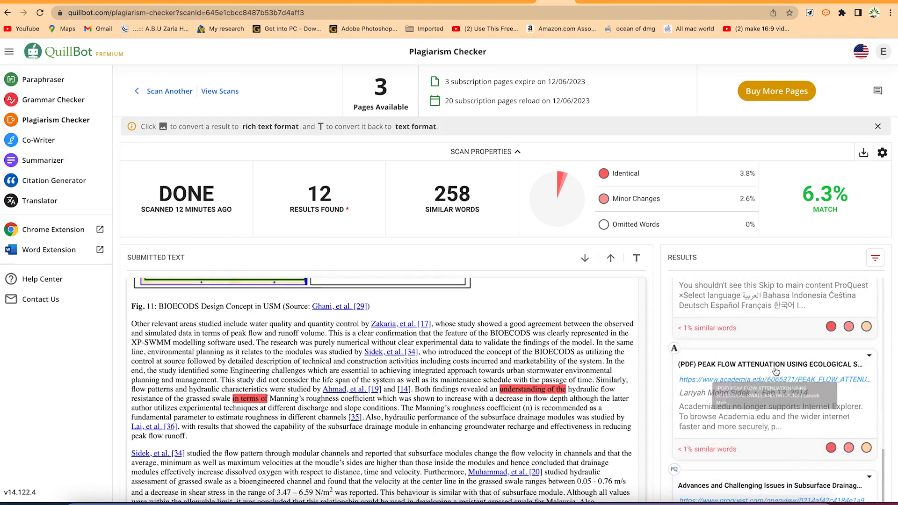
pyautogui.scroll(-5, 777, 371)
pyautogui.scroll(6, 773, 336)
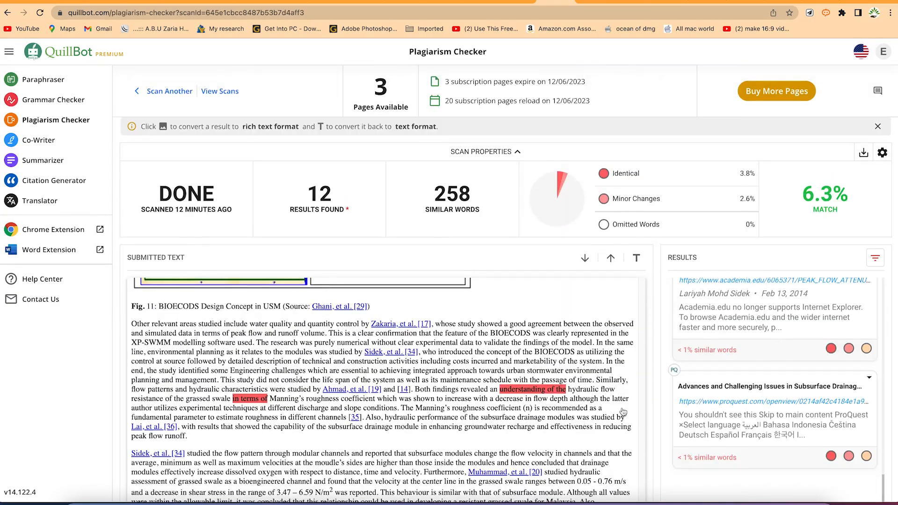
pyautogui.scroll(5, 523, 420)
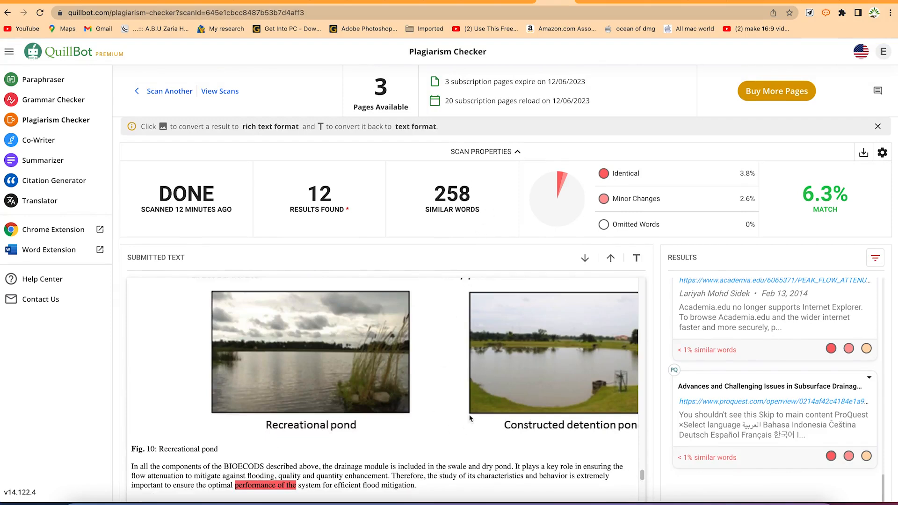
pyautogui.scroll(1, 482, 405)
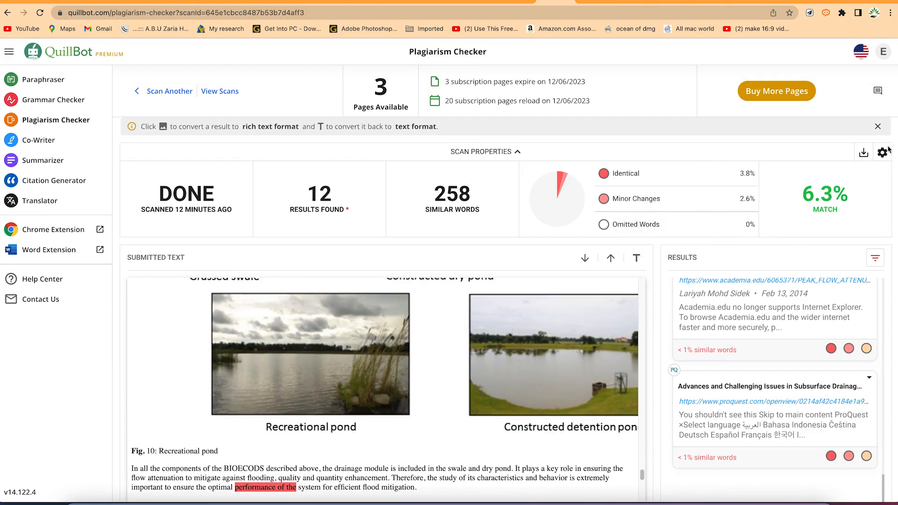
pyautogui.scroll(-5, 326, 407)
pyautogui.scroll(-3, 326, 407)
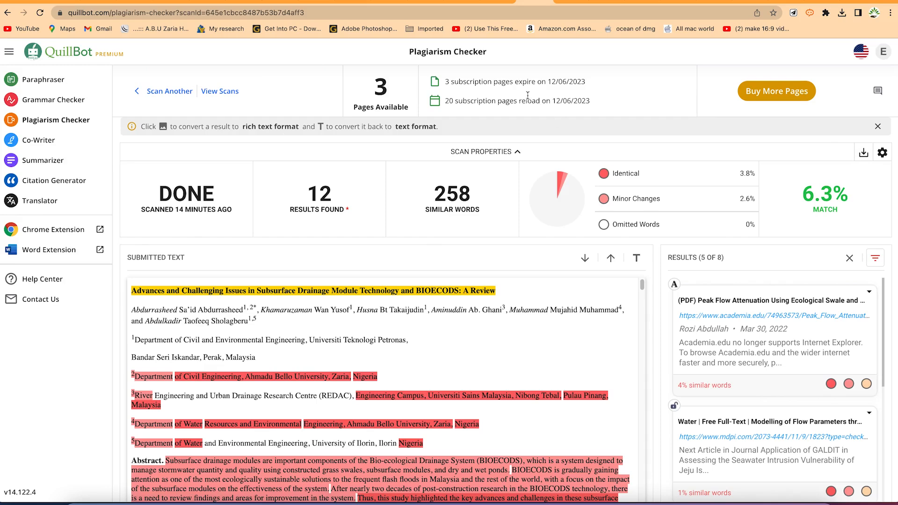
pyautogui.scroll(-1, 385, 358)
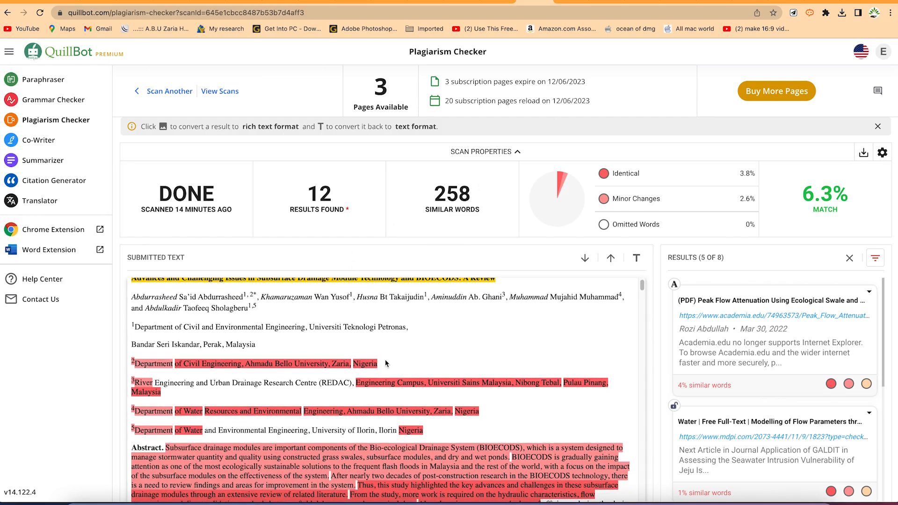